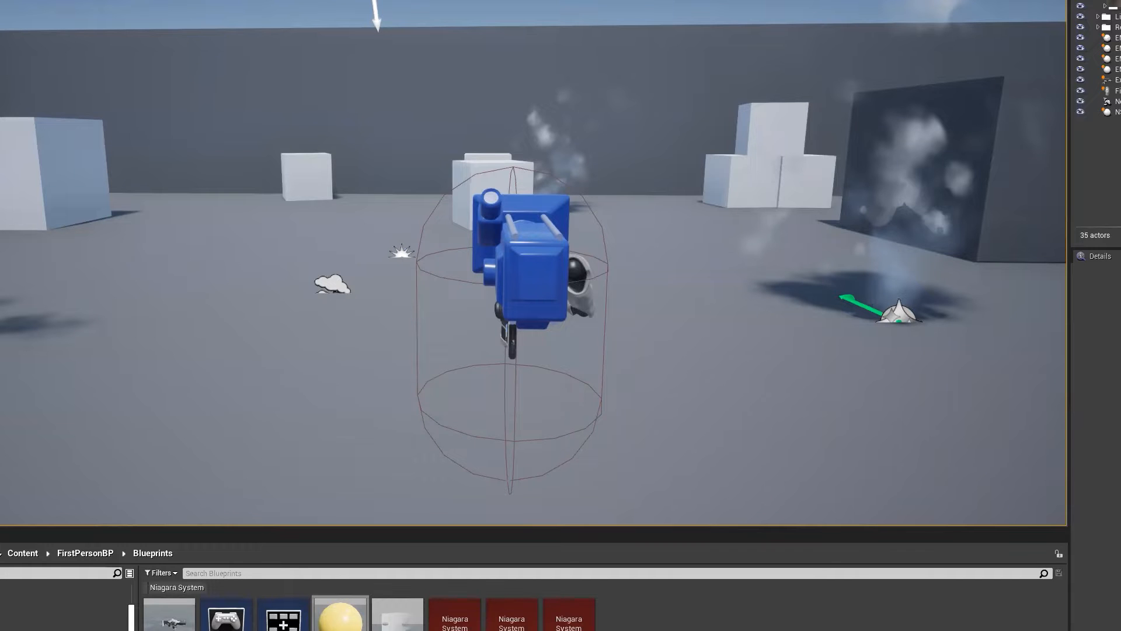
- Play the level and walk around the arena to examine the smoke effects from several angles
key(alt+p)
click(478, 138)
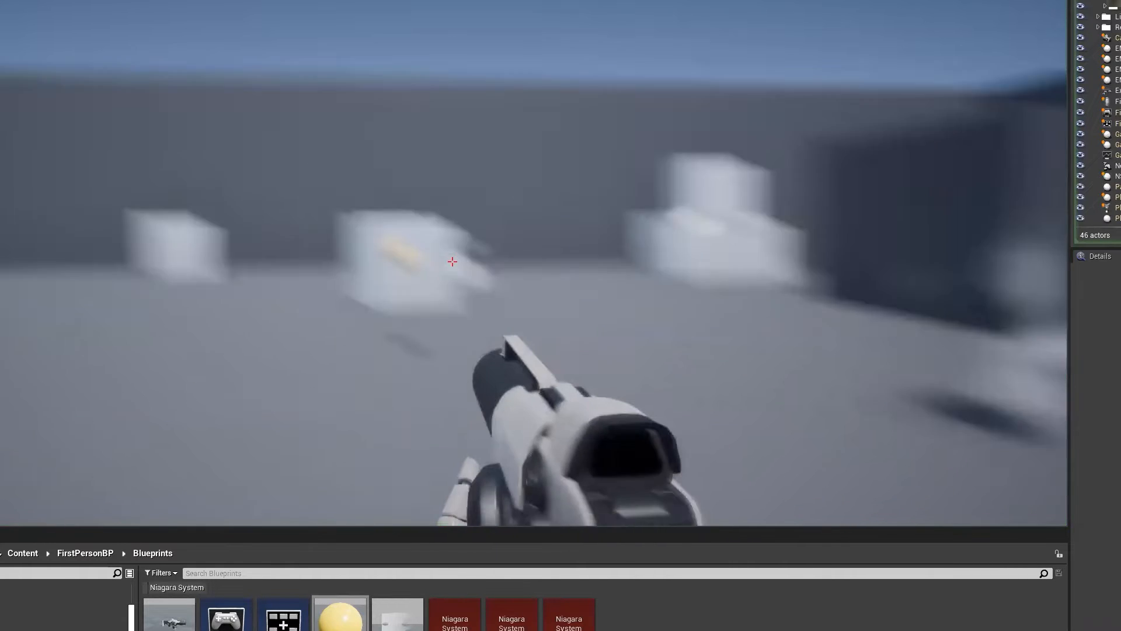
key(w)
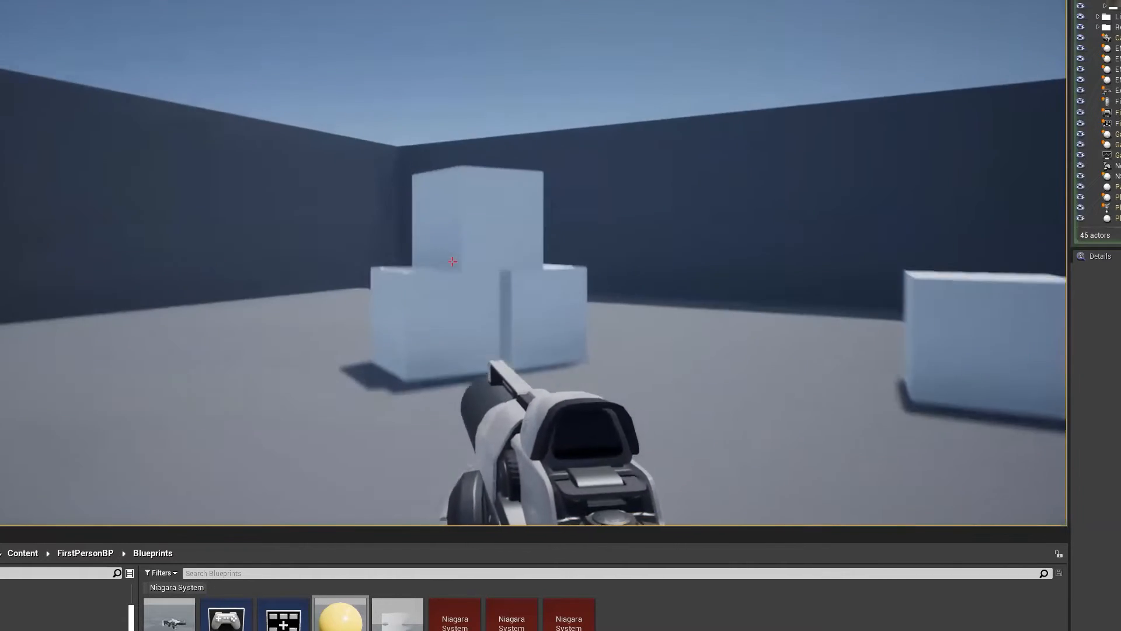
key(space)
key(s)
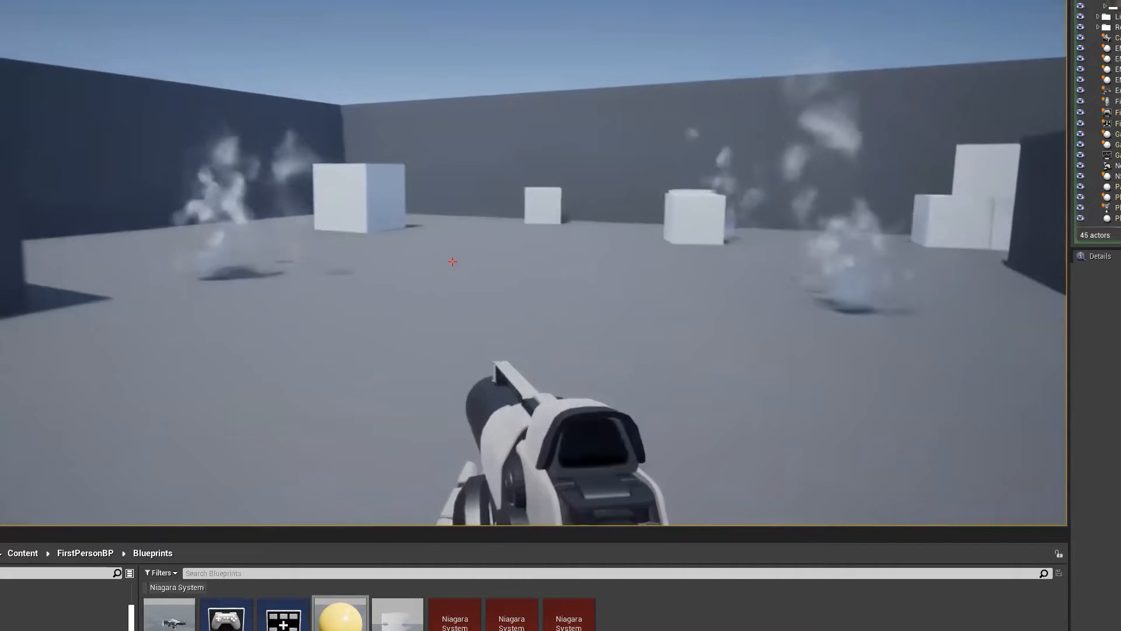
key(w)
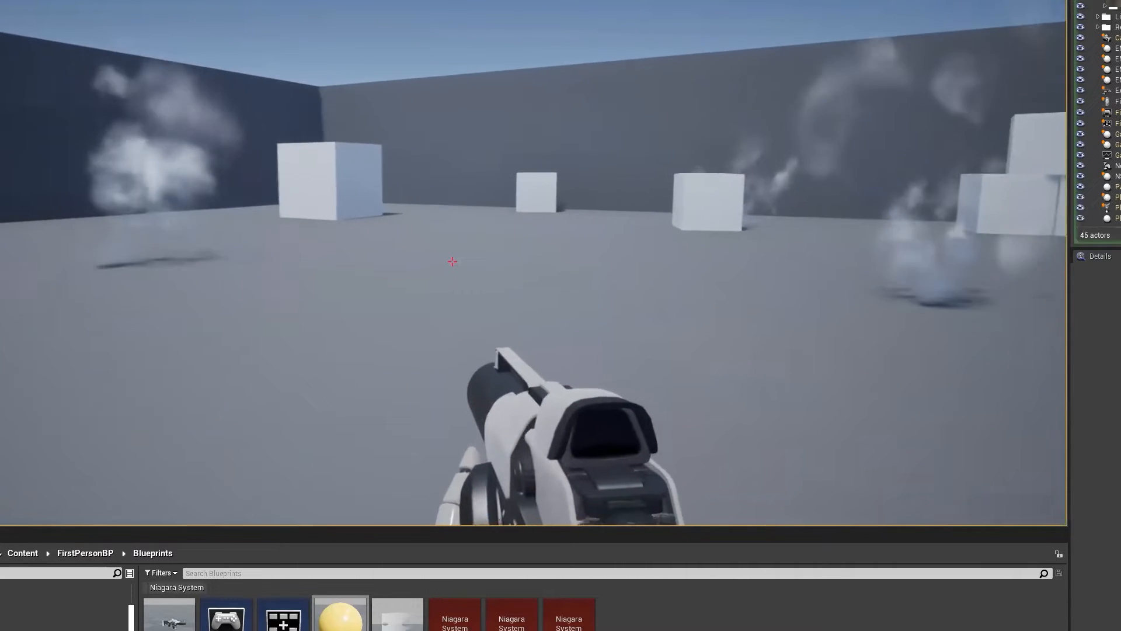
key(w)
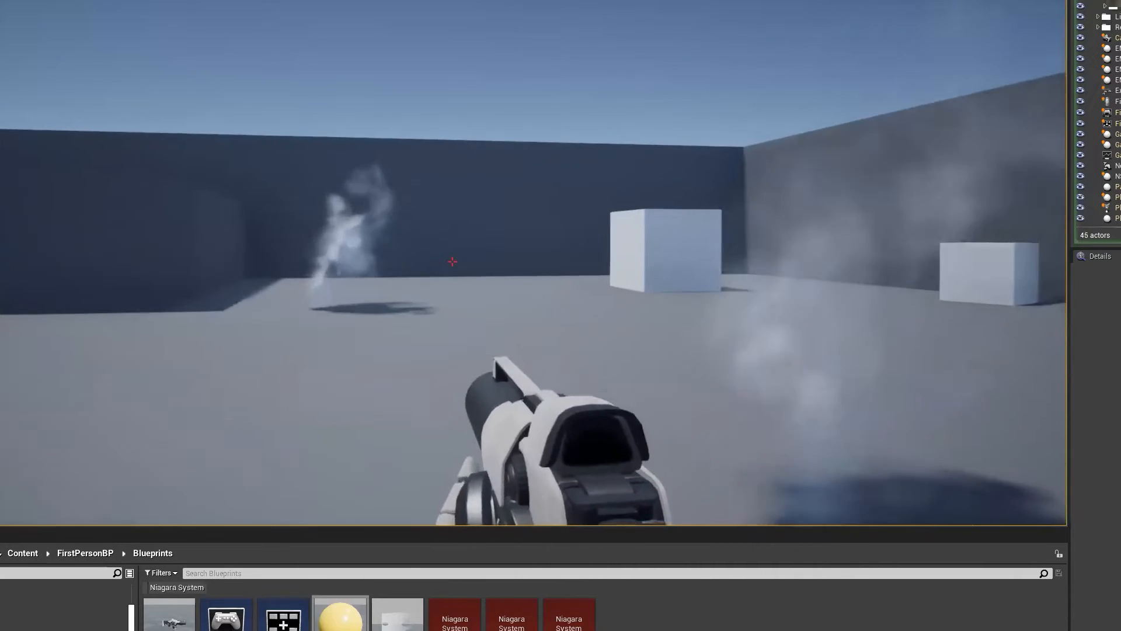
key(w)
- Fire projectiles toward the far wall to examine their ribbon trails and the muzzle particle burst
click(453, 261)
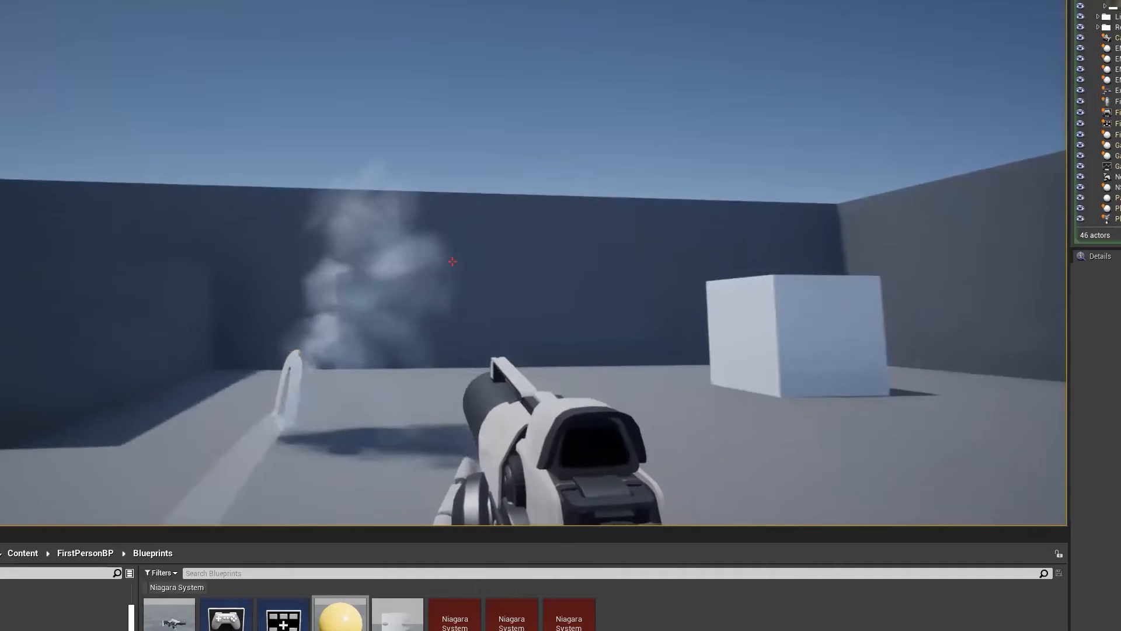
click(453, 262)
key(w)
click(452, 262)
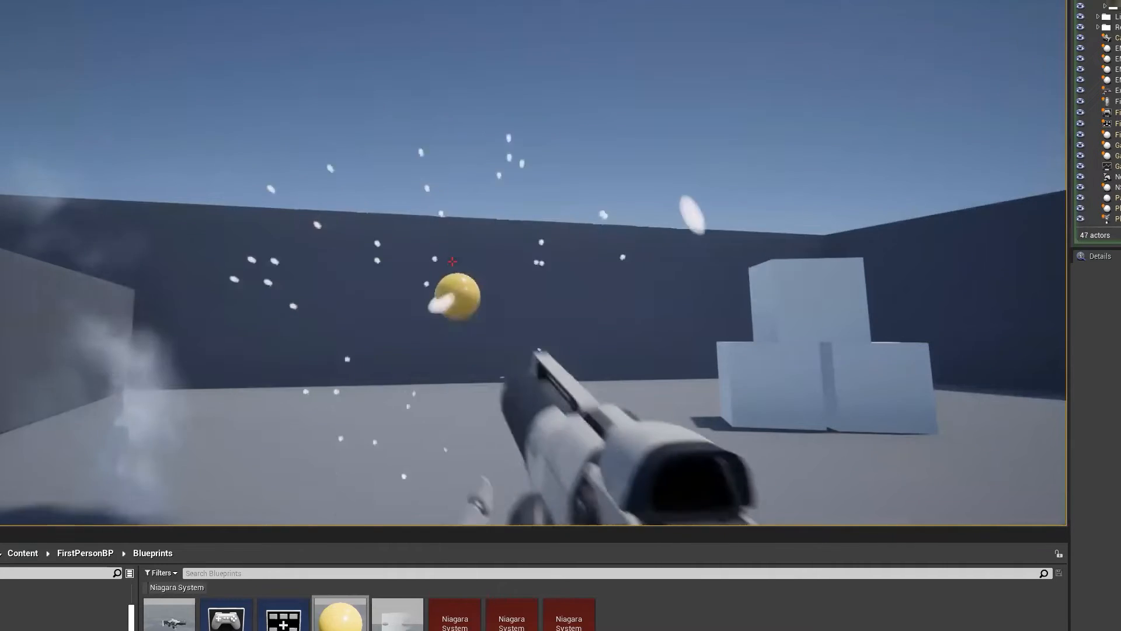
click(453, 261)
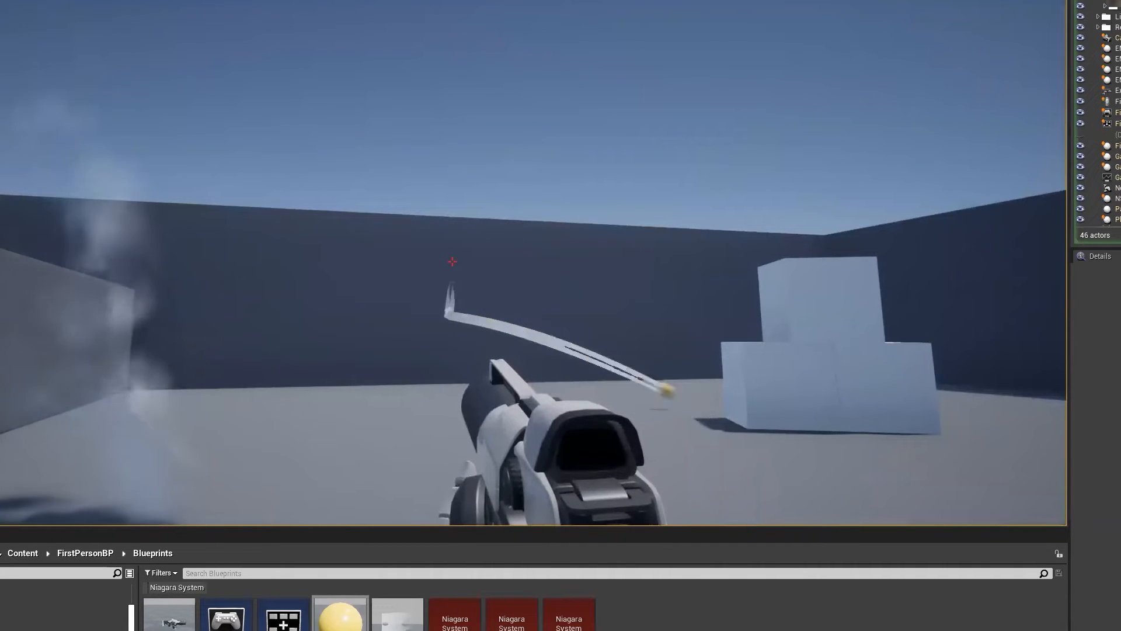
click(453, 261)
click(452, 261)
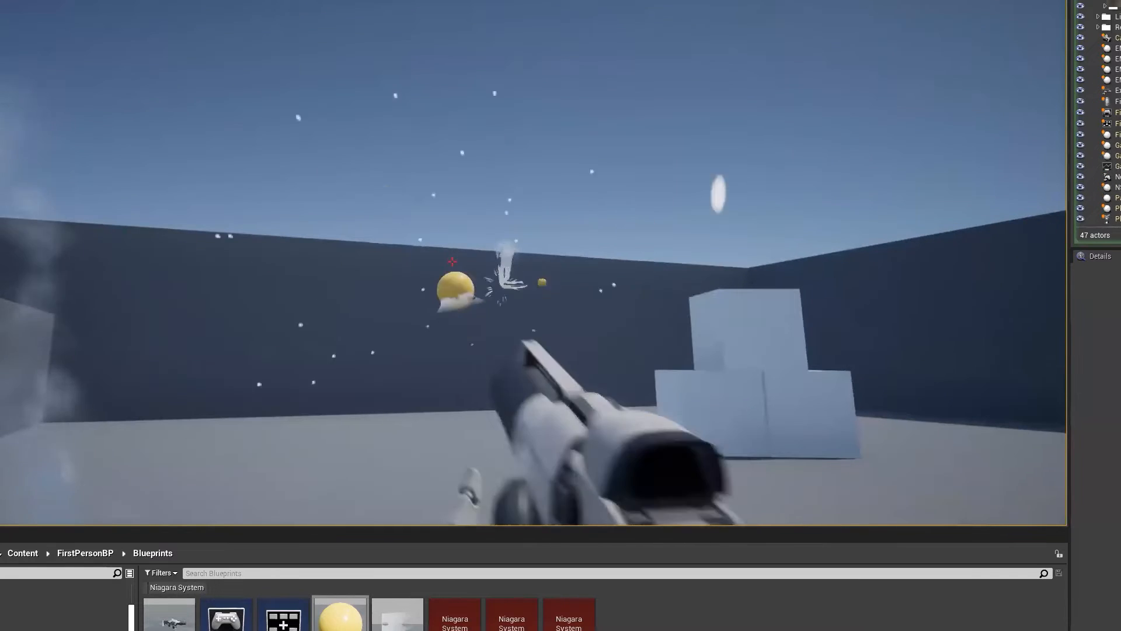
click(453, 262)
key(w)
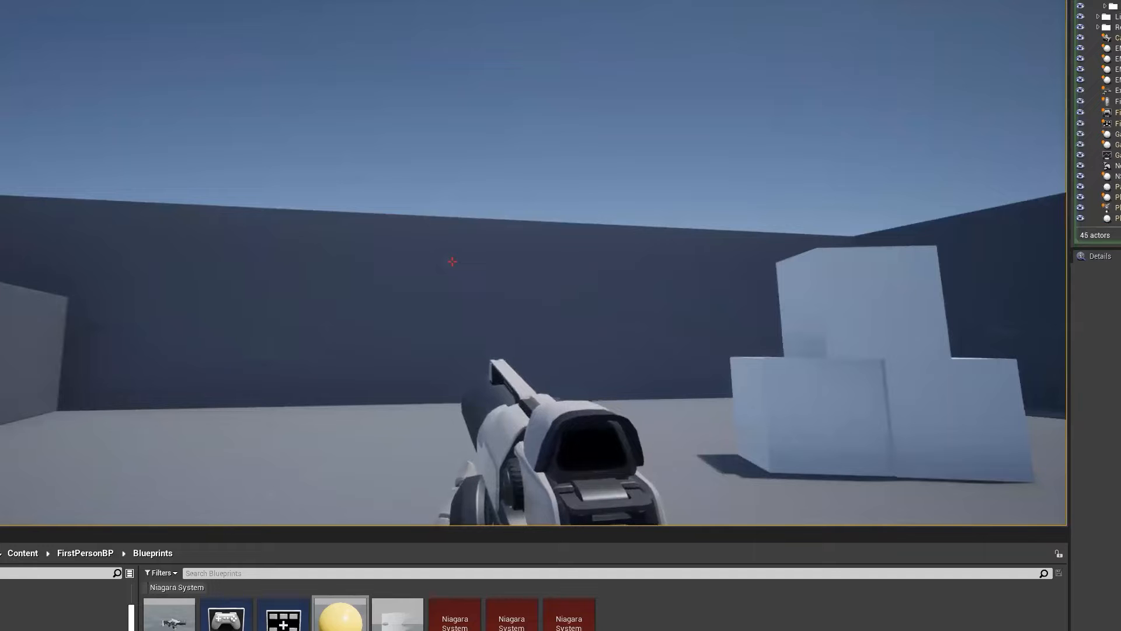
- Fire more projectiles around the blocks and walls to check the trail and impact effects, and end the play session
click(466, 286)
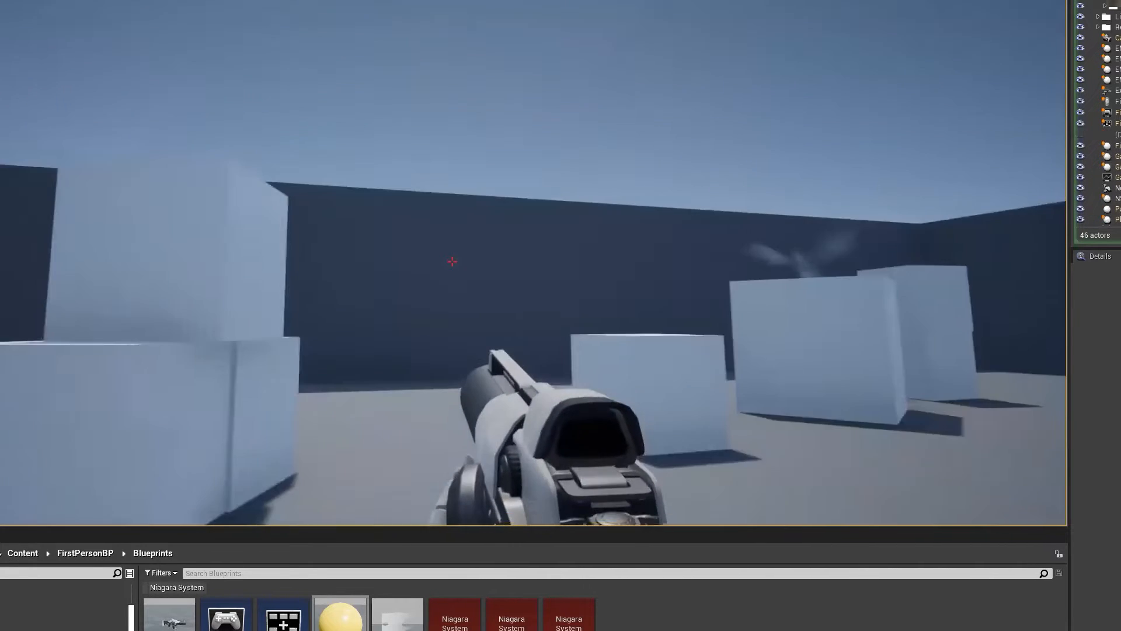
click(453, 262)
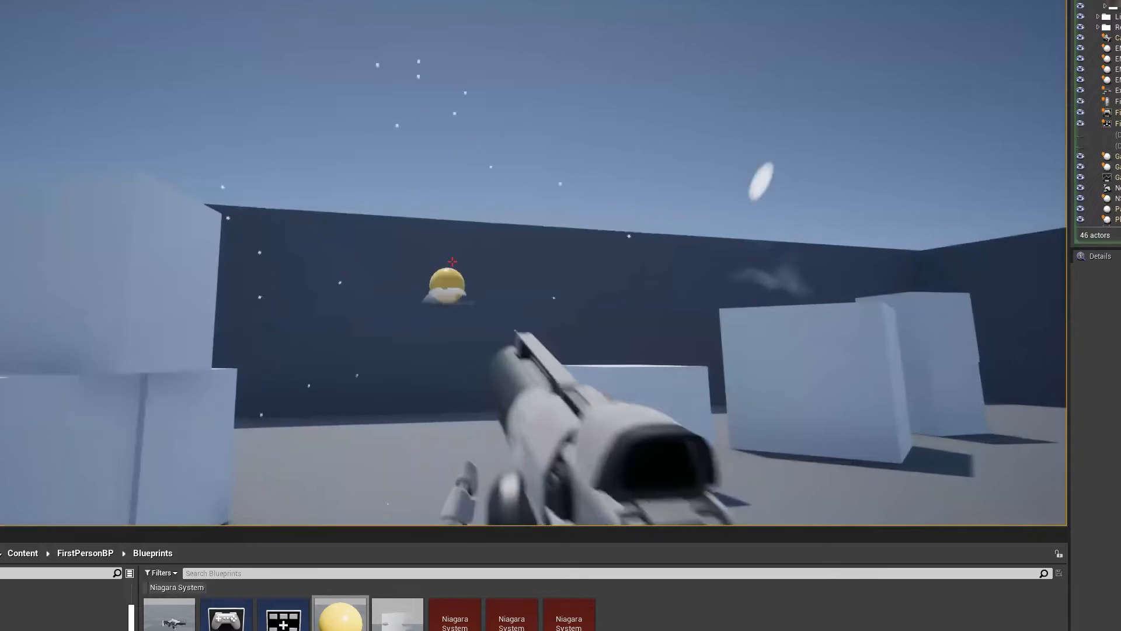
click(452, 262)
click(453, 262)
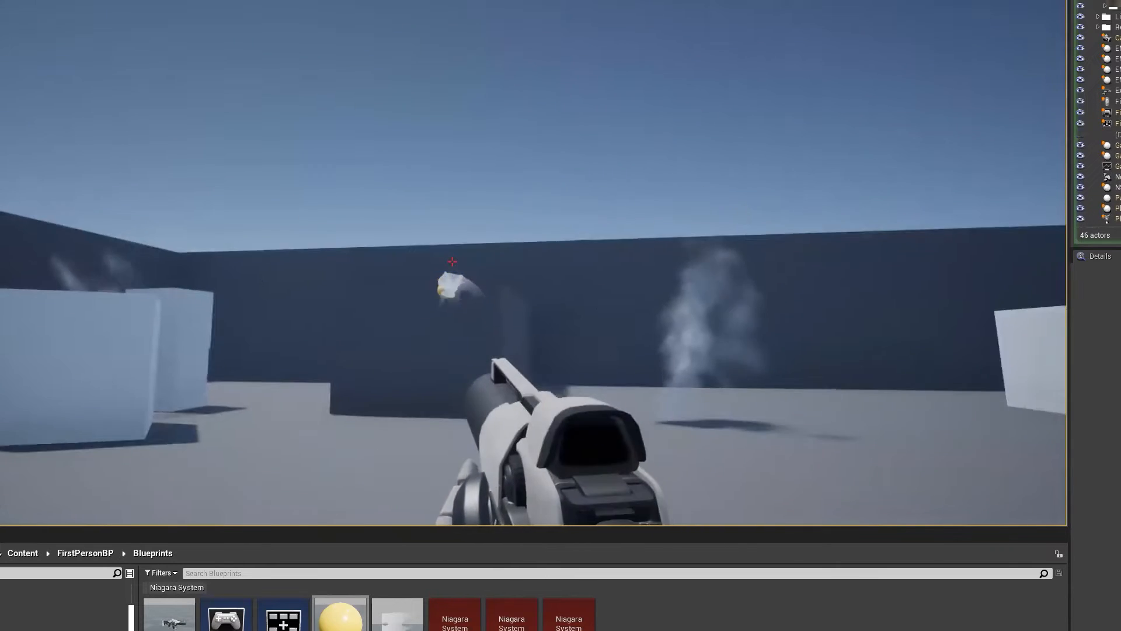
click(453, 261)
click(453, 262)
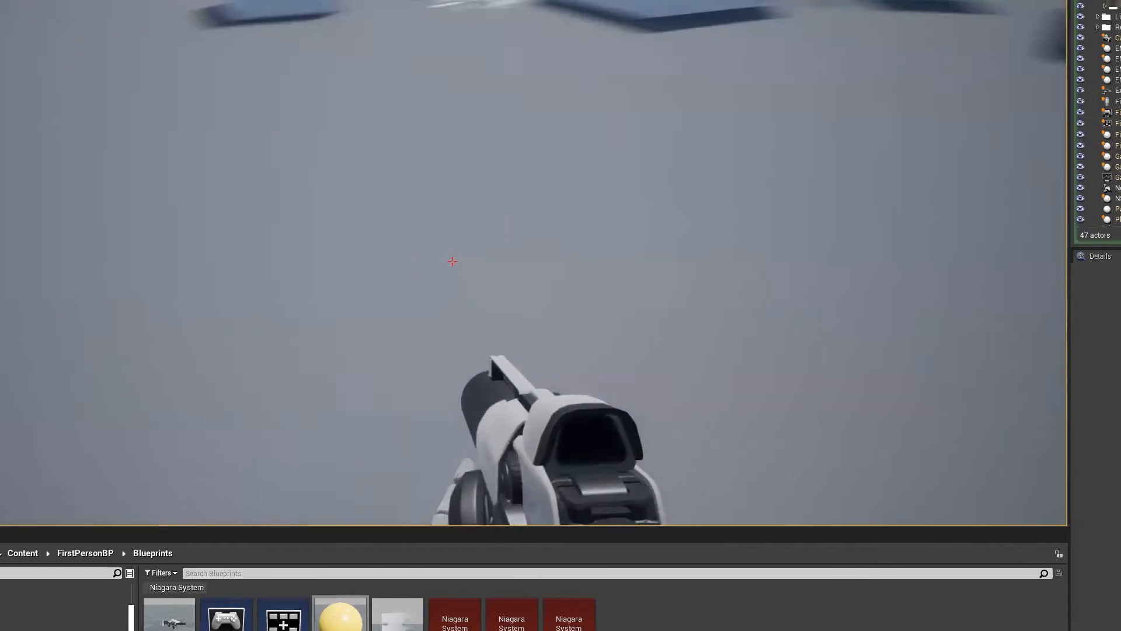
click(452, 261)
click(453, 261)
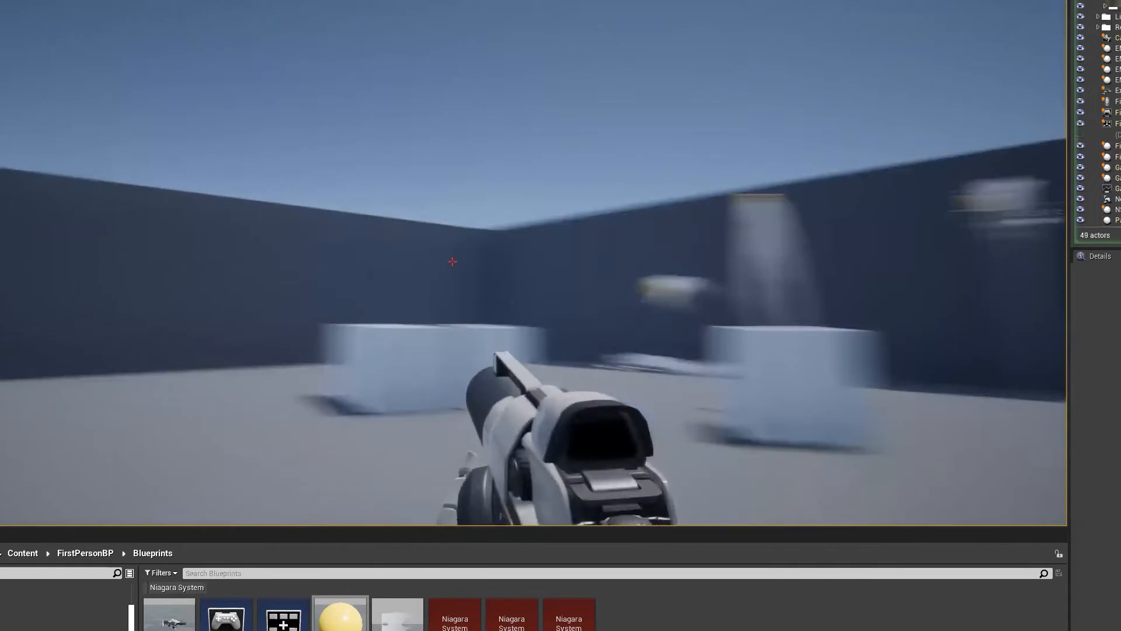
click(453, 262)
click(452, 261)
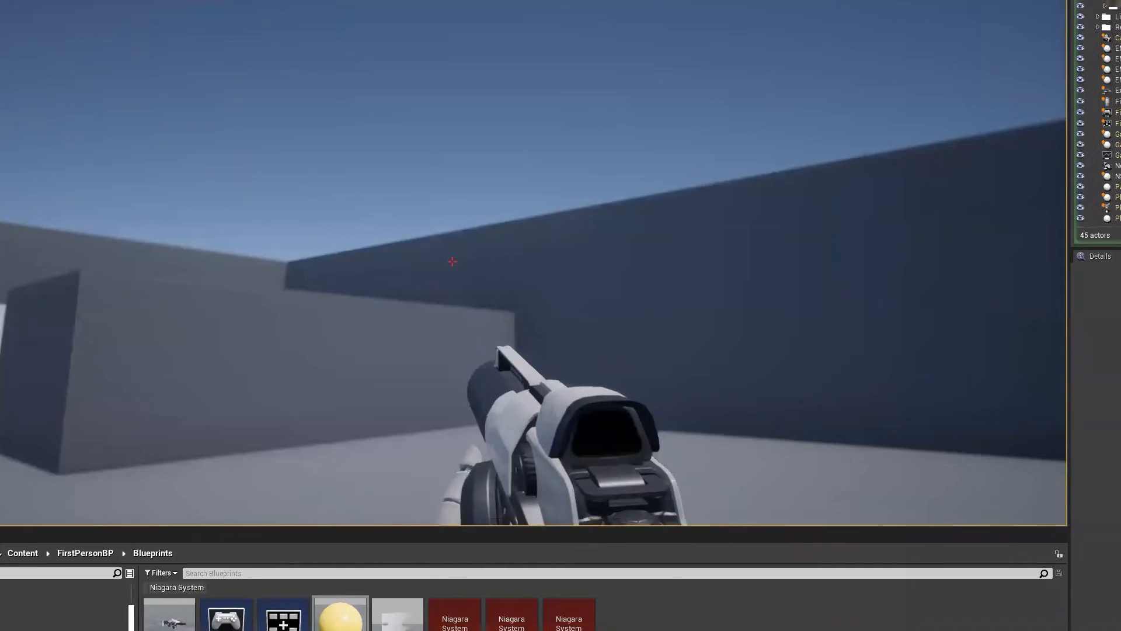
click(453, 262)
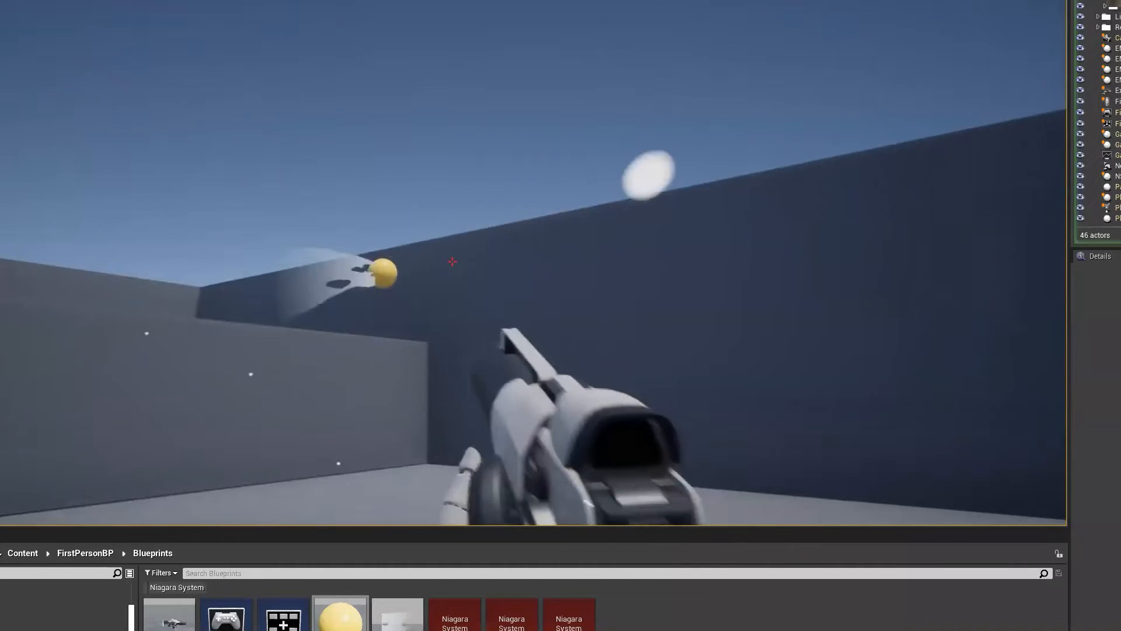
click(452, 262)
key(Escape)
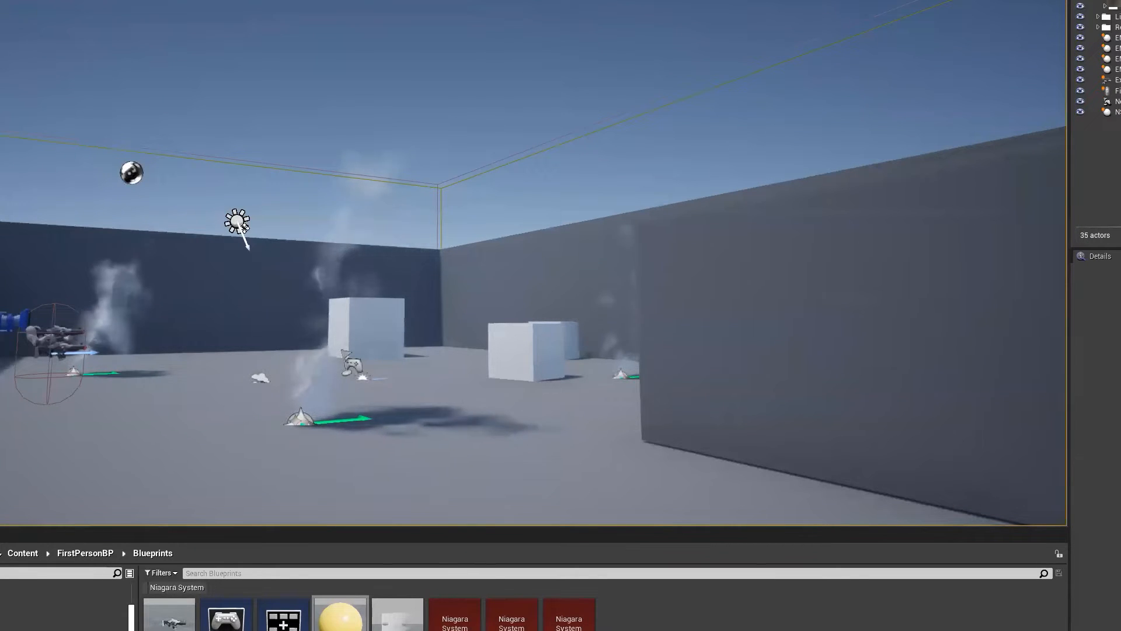
right_drag(821, 212, 706, 252)
key(w)
key(d)
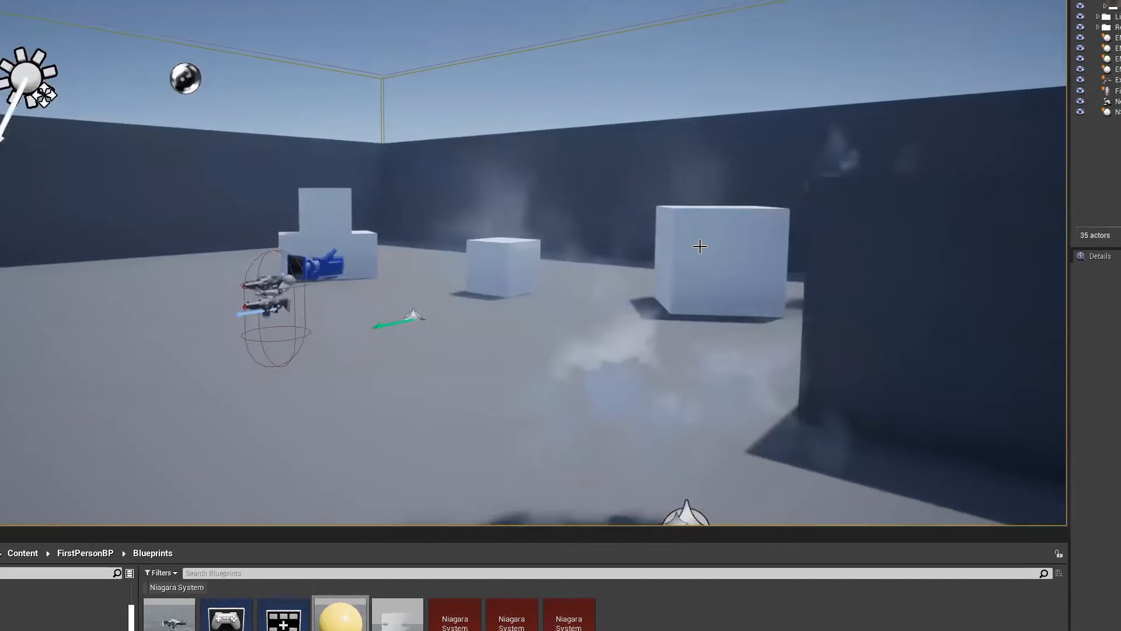
right_drag(779, 235, 555, 267)
key(w)
key(d)
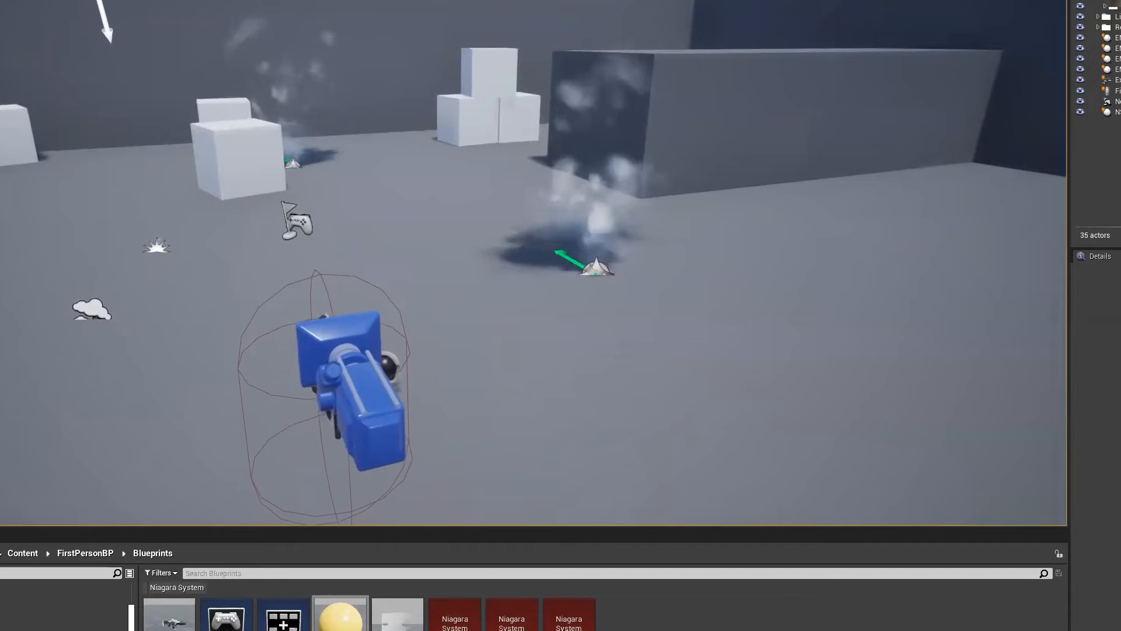
- Create an empty Niagara system in the Blueprints folder, keeping the name NewNiagaraSystem
right_click(651, 626)
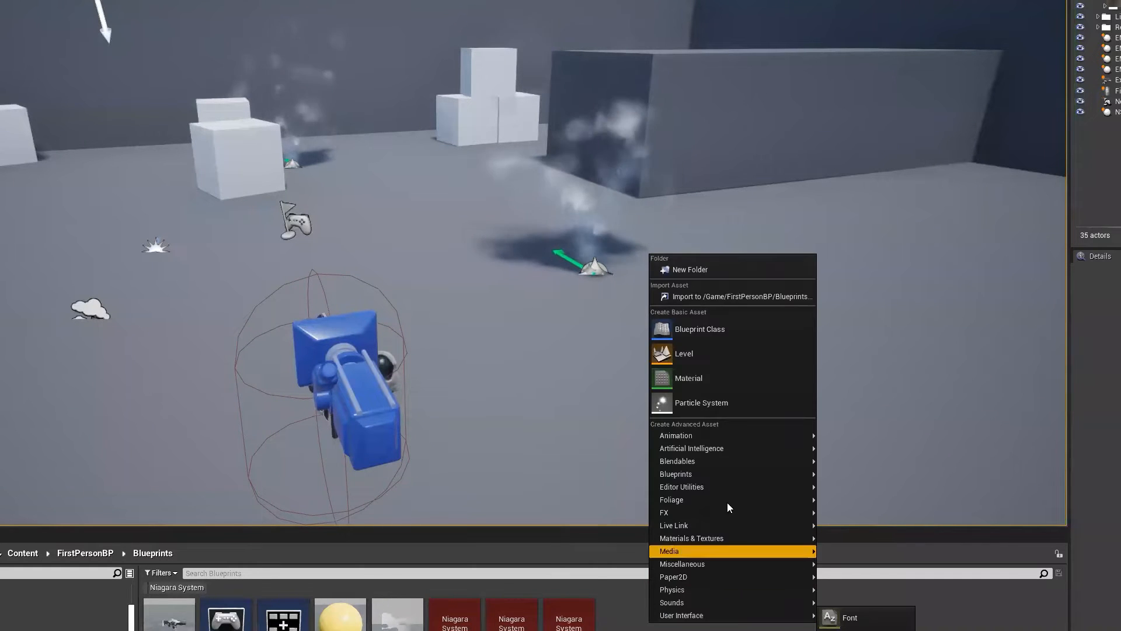
mouse_move(718, 511)
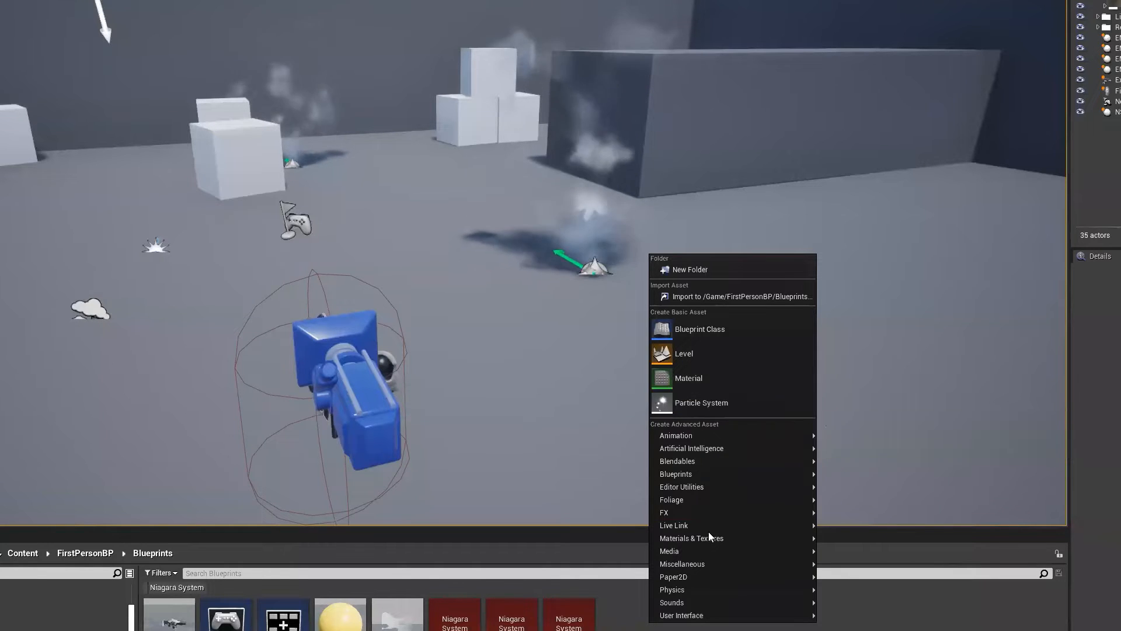
mouse_move(681, 512)
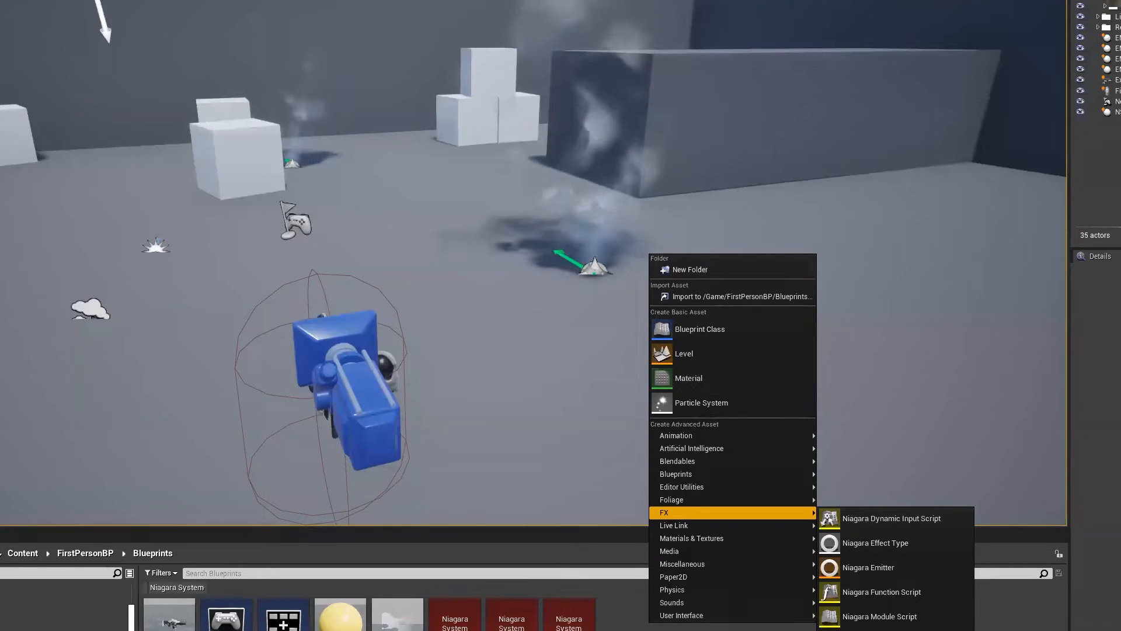
key(Escape)
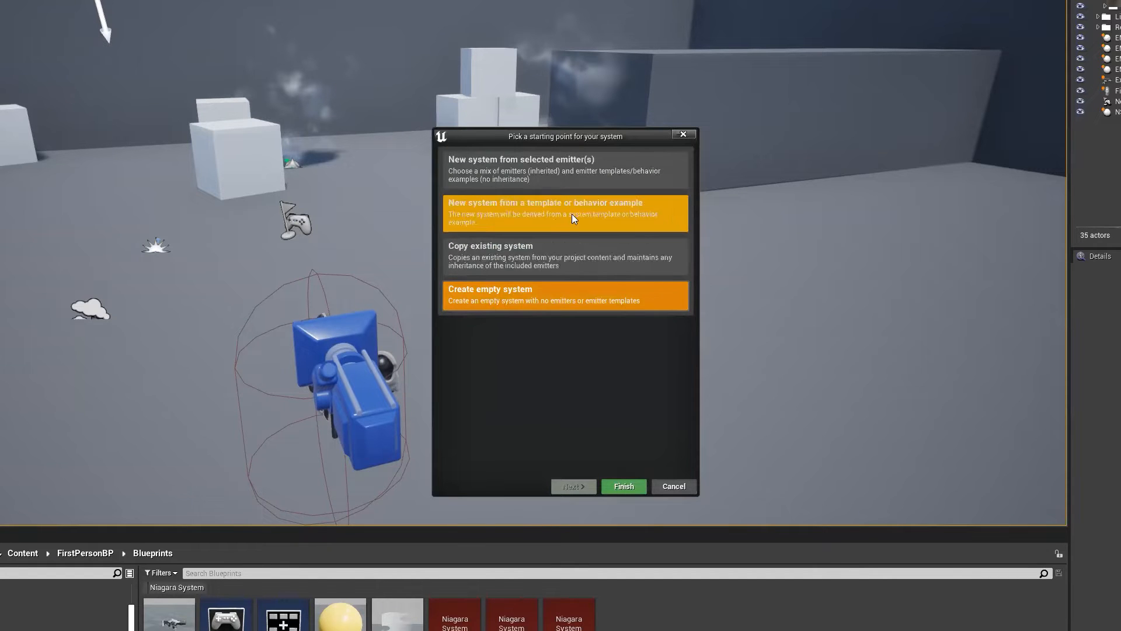
click(510, 259)
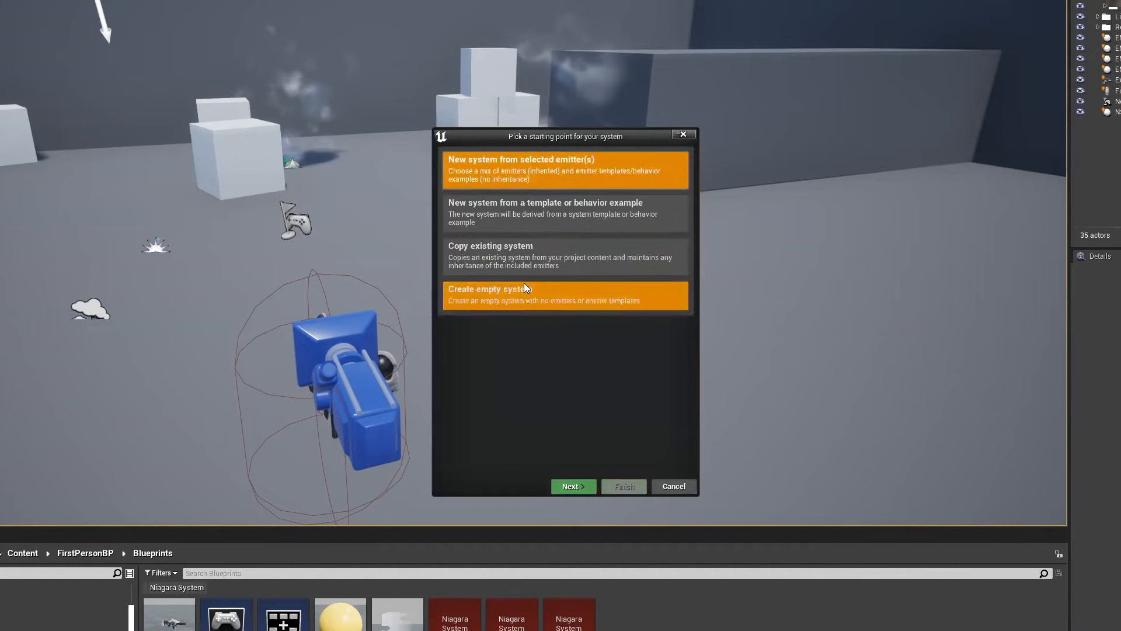
click(563, 289)
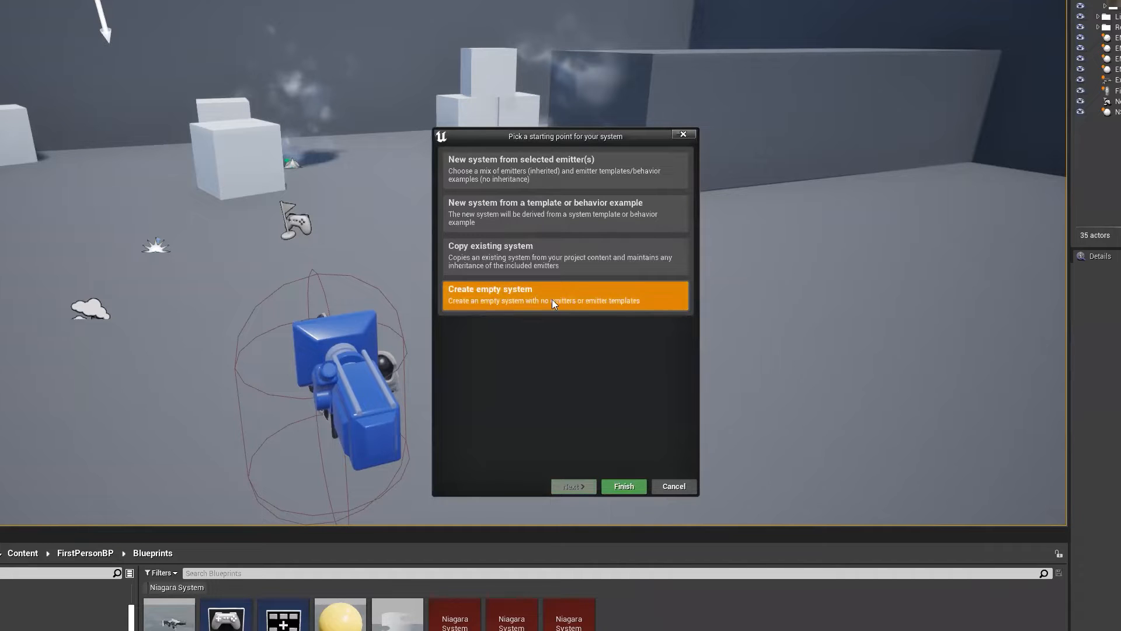
click(623, 488)
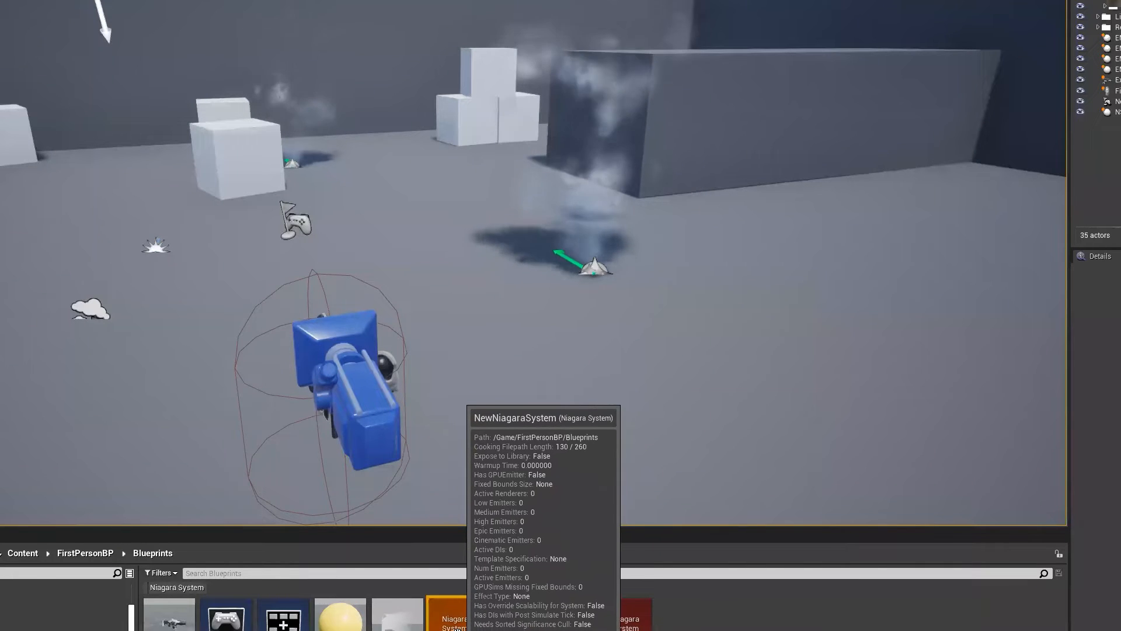
- Place two instances of NewNiagaraSystem on the arena floor and delete both from the level
drag(460, 626, 716, 353)
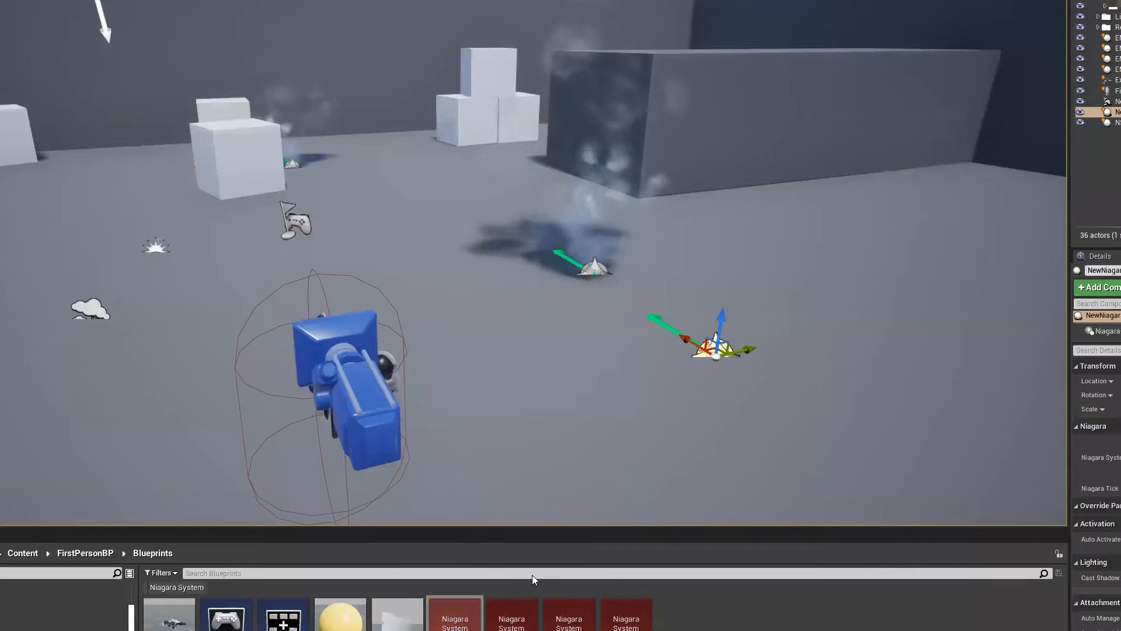
drag(461, 626, 846, 411)
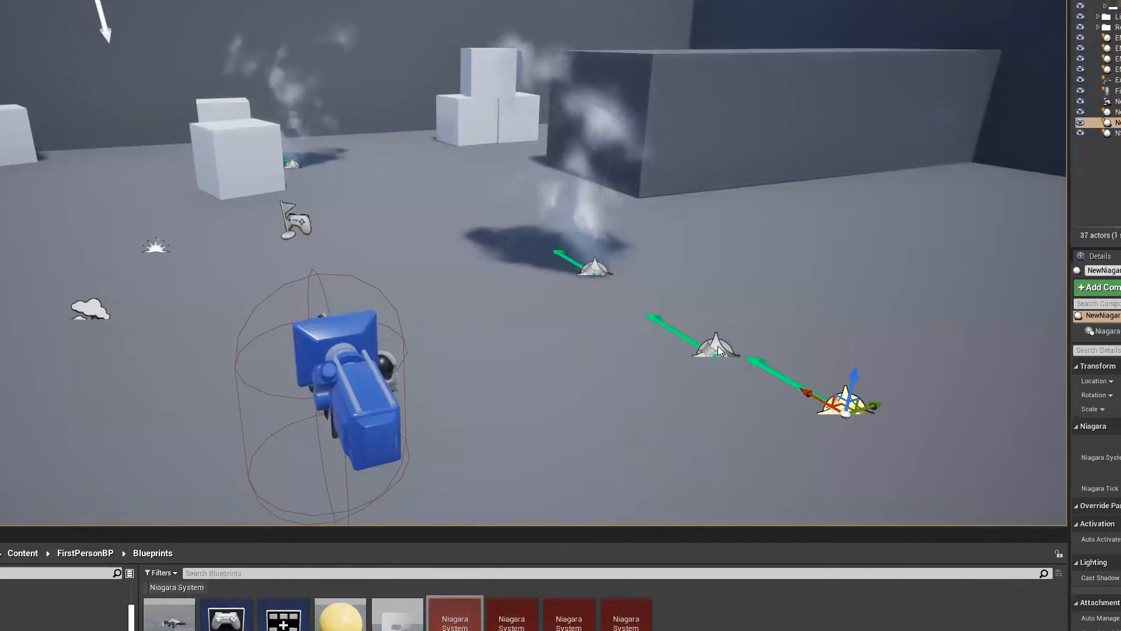
ctrl+click(717, 347)
key(Delete)
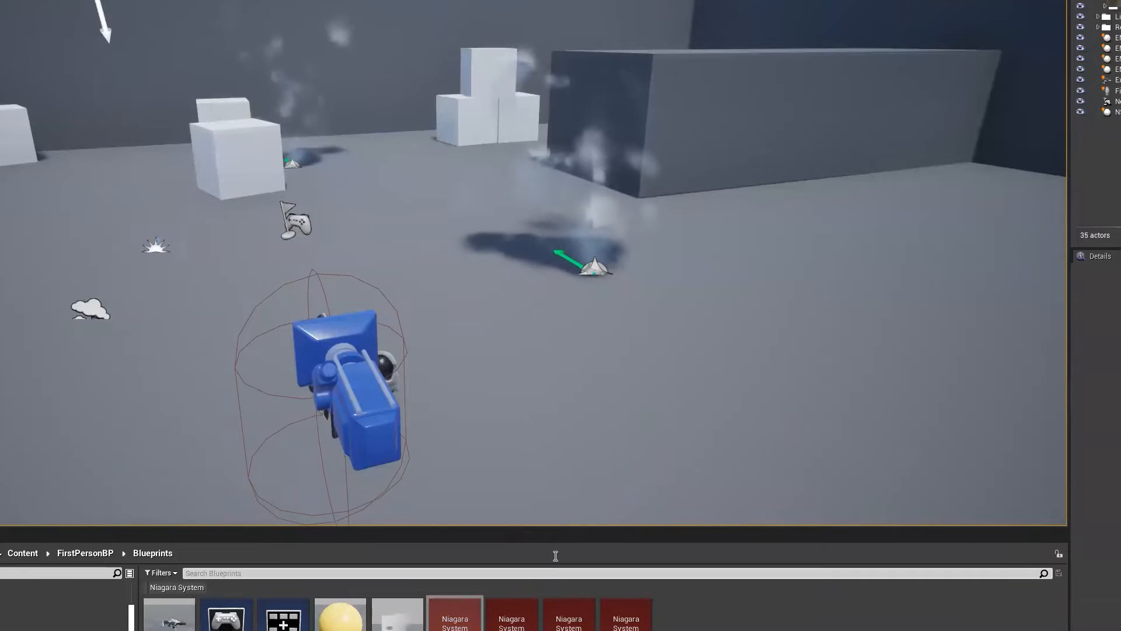
- Open NewNiagaraSystem for editing and reposition its overview node in the system graph
double_click(454, 618)
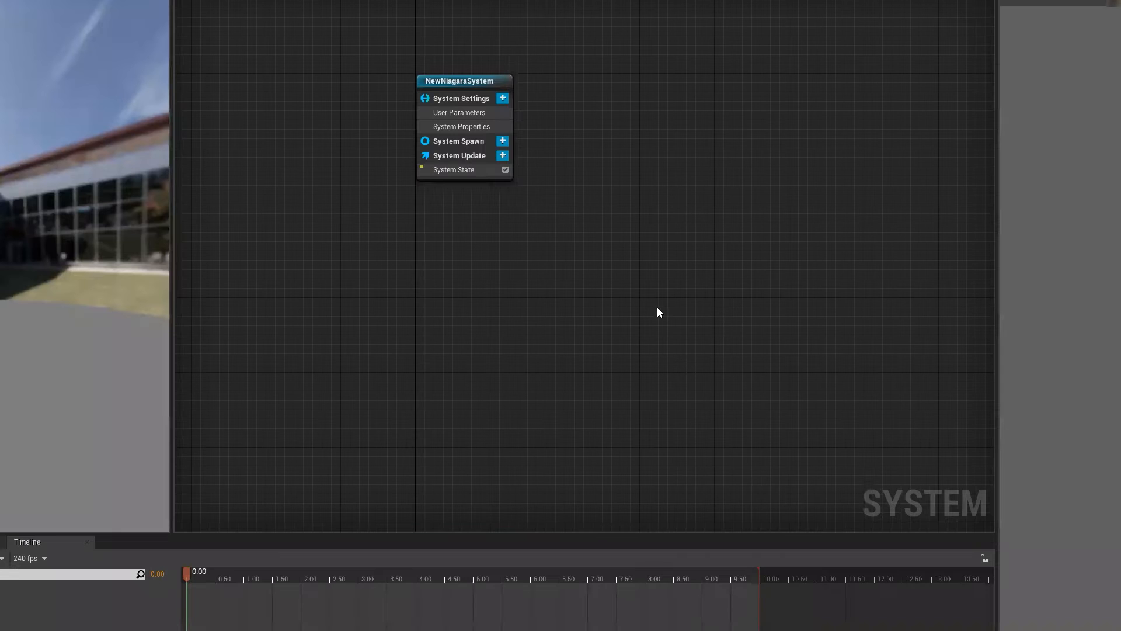
right_drag(598, 169, 611, 243)
drag(403, 310, 603, 347)
mouse_move(434, 156)
mouse_down()
mouse_move(377, 156)
mouse_move(387, 183)
mouse_move(424, 157)
mouse_up()
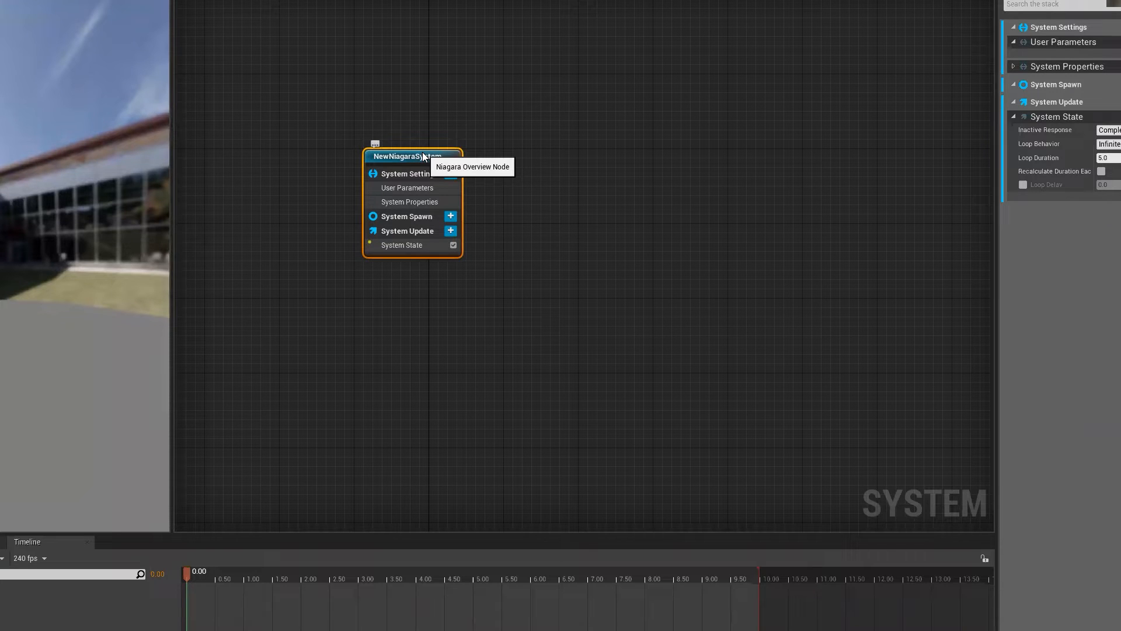
click(359, 155)
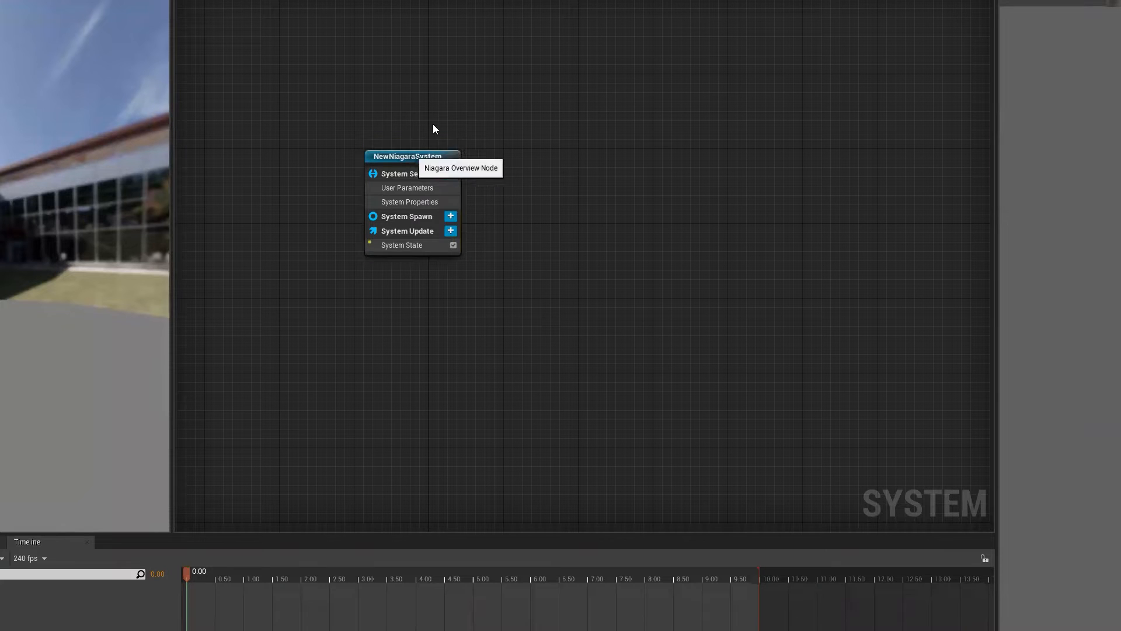
drag(429, 156, 457, 119)
click(572, 140)
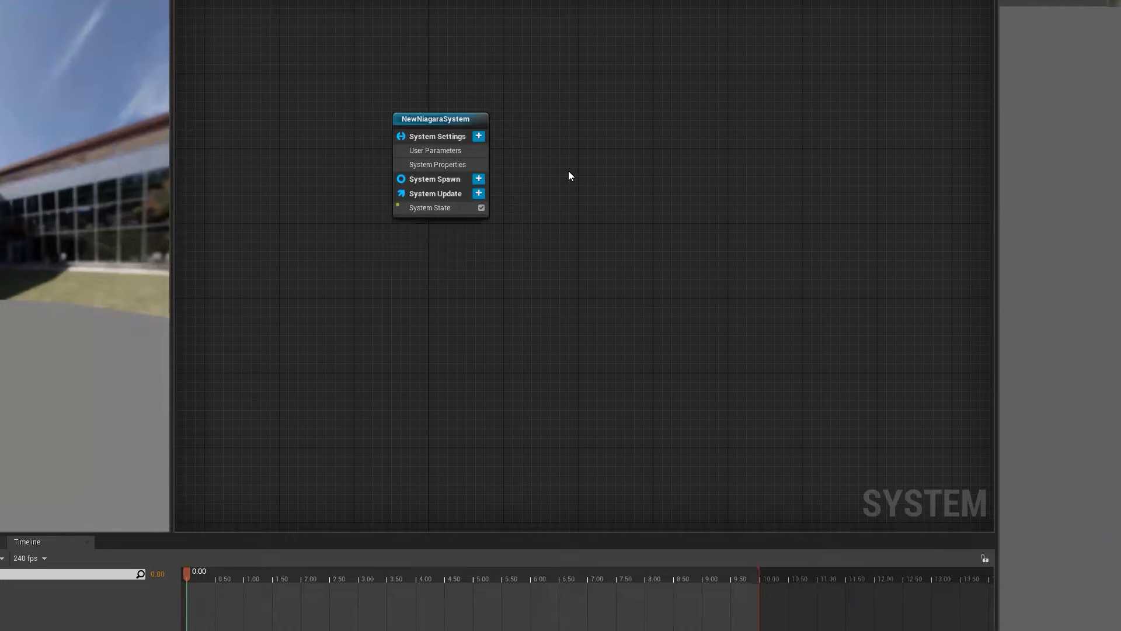
- Add an emitter to NewNiagaraSystem from the Fountain template
right_click(569, 170)
mouse_move(619, 187)
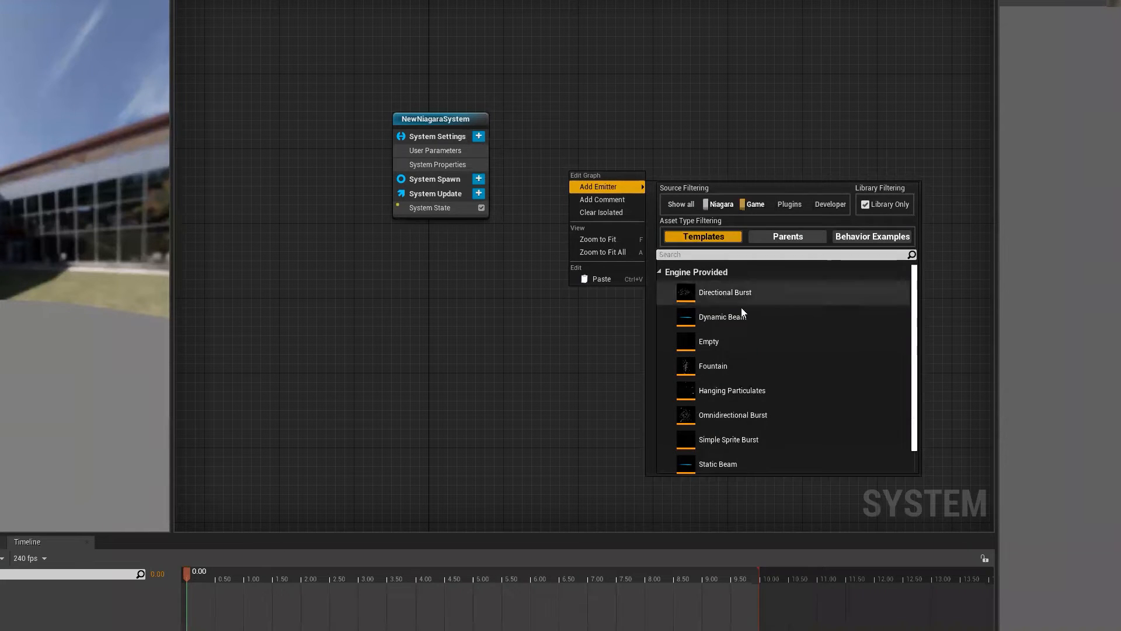
scroll(777, 366, down, 1)
click(751, 343)
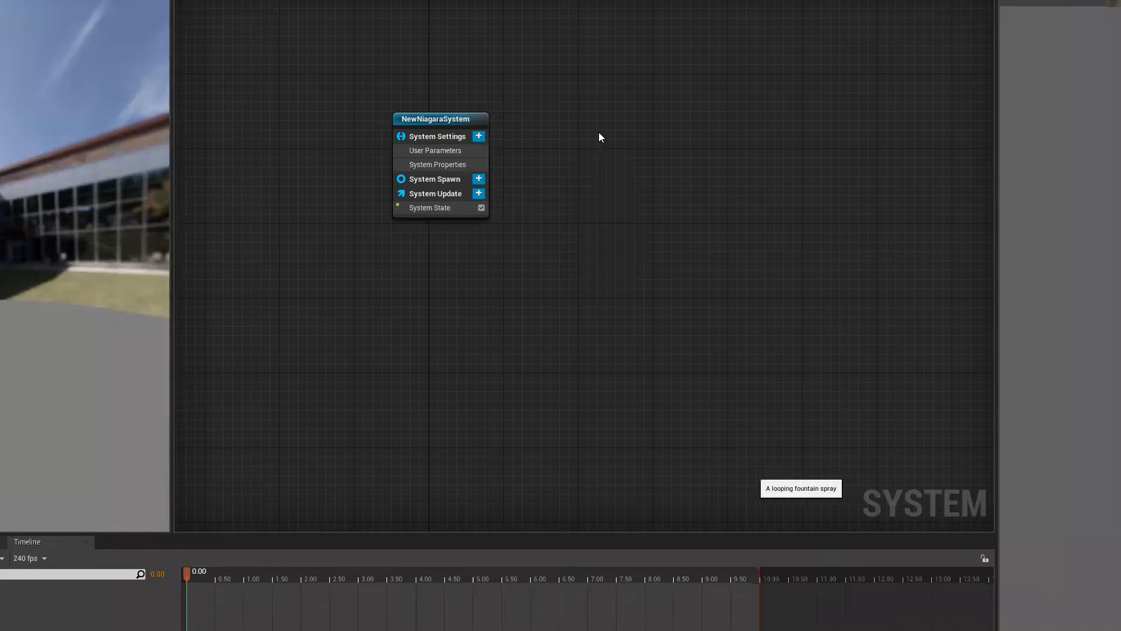
click(610, 68)
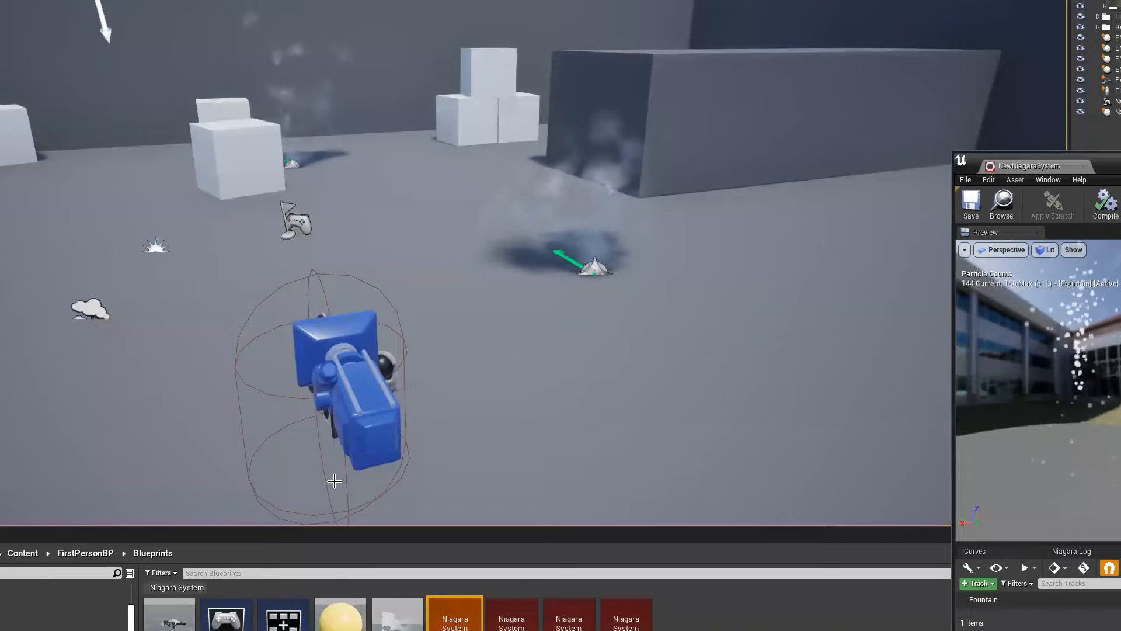
- Place an instance of NewNiagaraSystem on the arena floor, preview the fountain without editor icons, and delete the instance
drag(455, 616, 668, 342)
mouse_move(572, 344)
right_down()
mouse_move(619, 327)
mouse_move(548, 388)
mouse_move(581, 363)
right_up()
key(g)
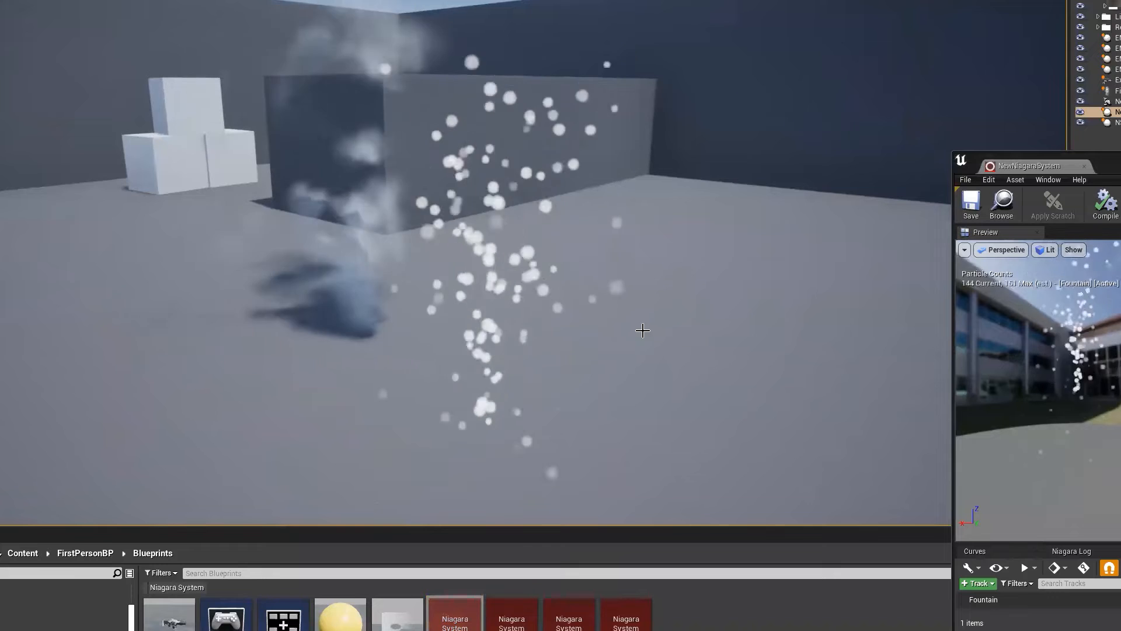
right_drag(636, 297, 534, 313)
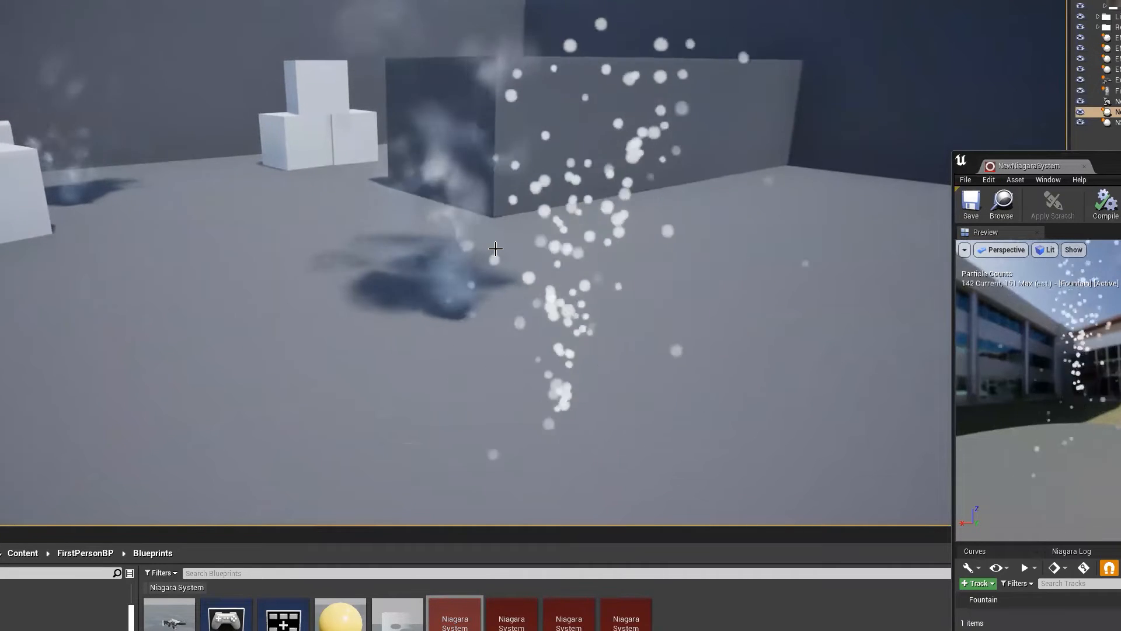
click(575, 381)
click(573, 383)
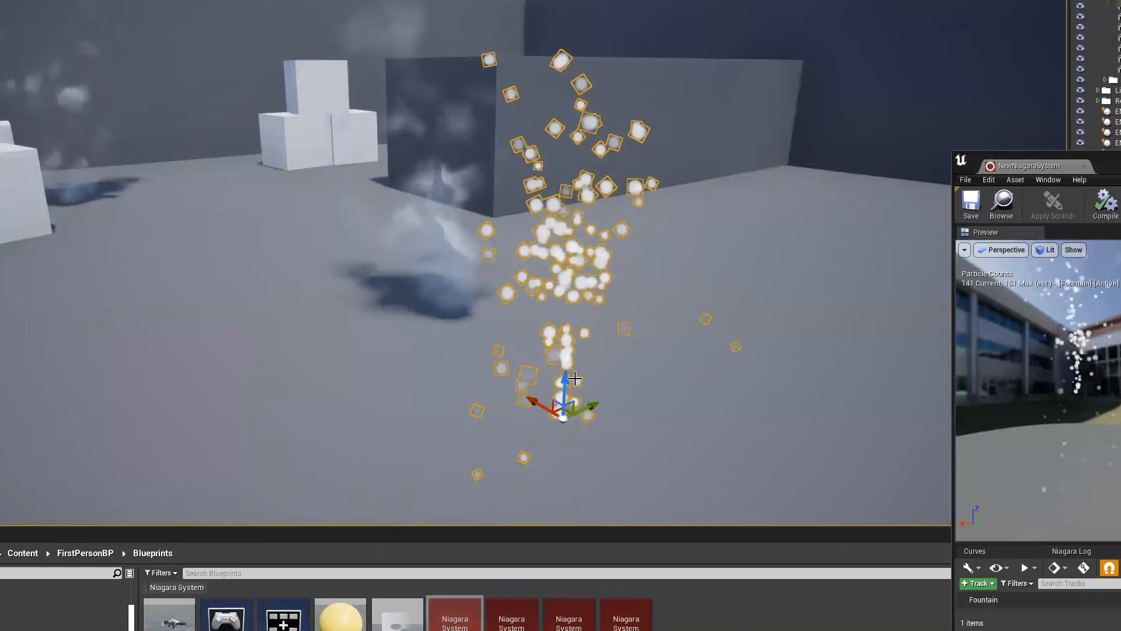
key(Delete)
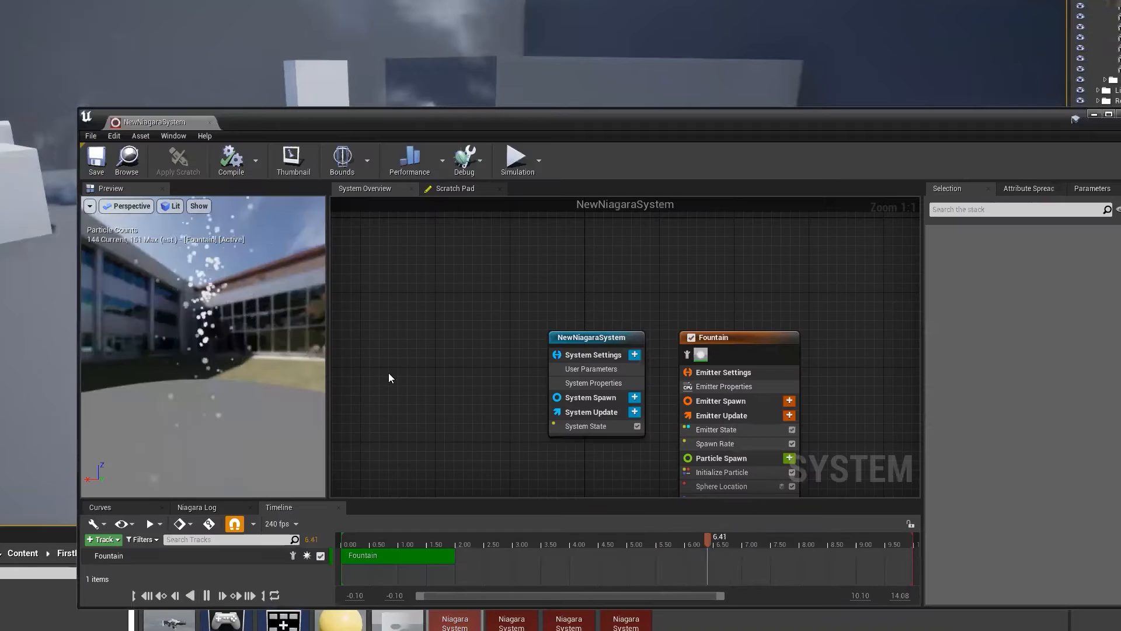
- Add a second emitter beside Fountain from the Omnidirectional Burst template
right_drag(671, 285, 506, 229)
click(566, 278)
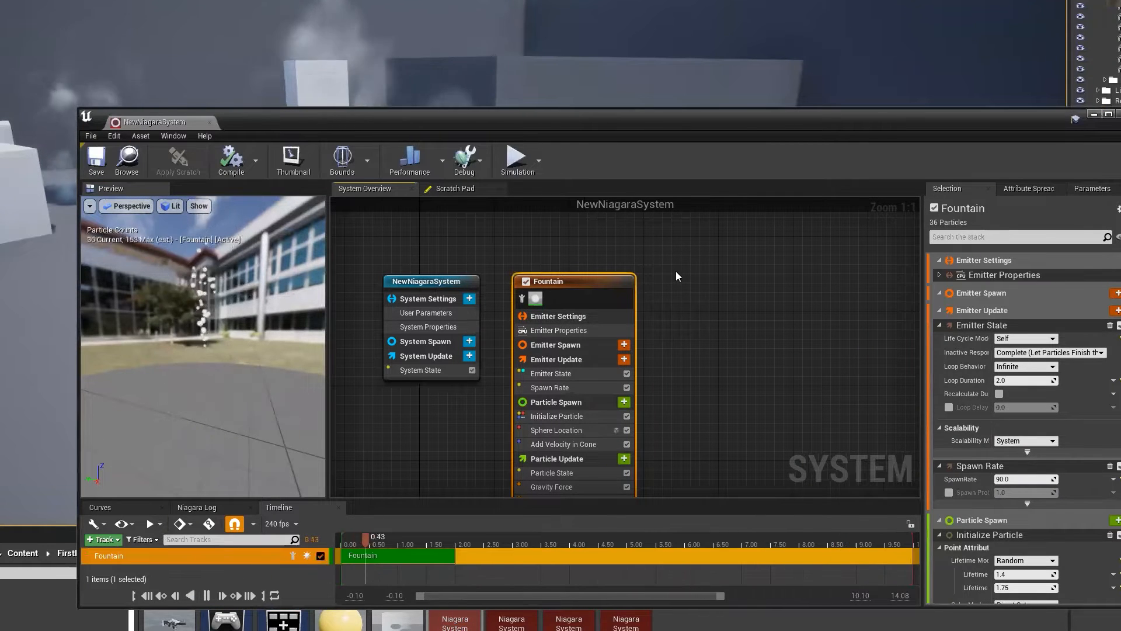
right_drag(696, 273, 753, 248)
click(765, 264)
right_click(765, 264)
mouse_move(838, 282)
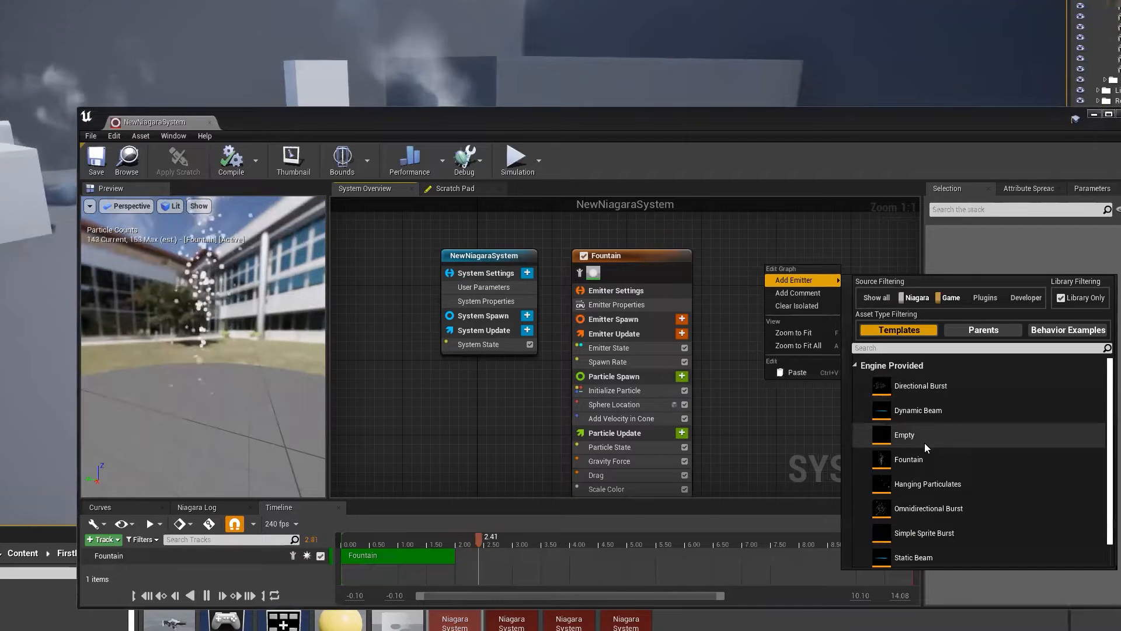
scroll(876, 438, down, 1)
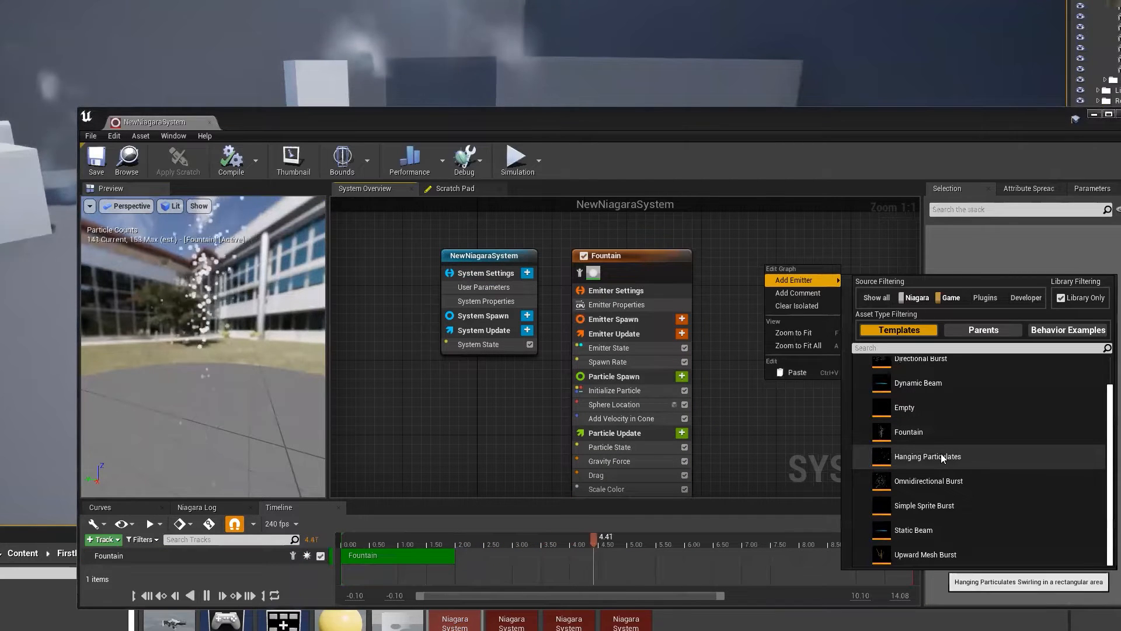
click(934, 475)
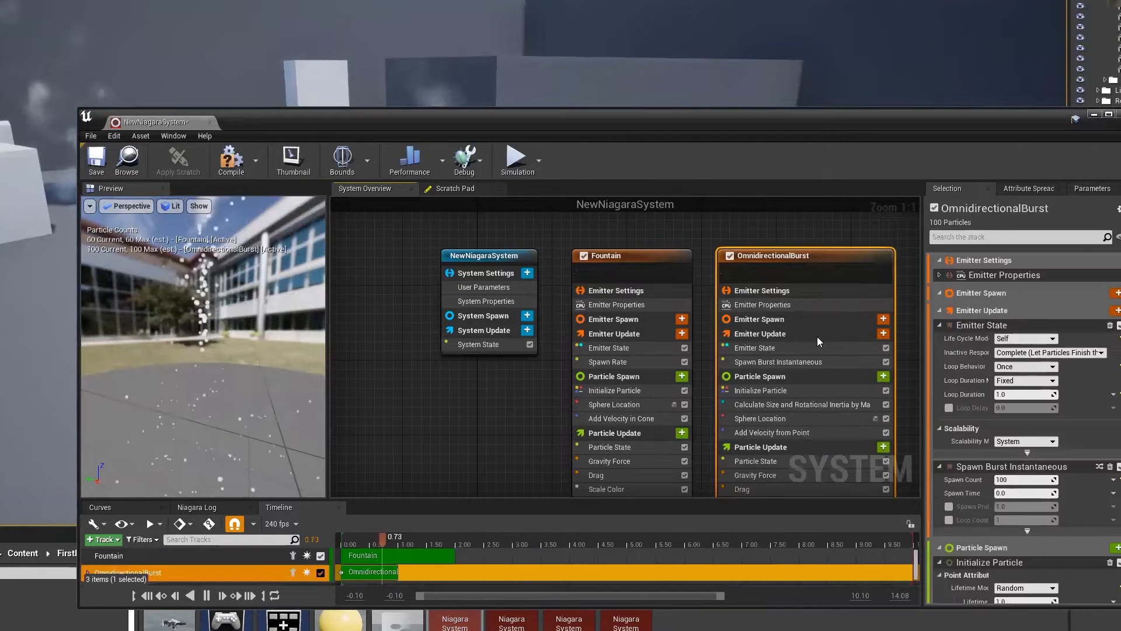
- Save NewNiagaraSystem and place an instance of it in the level in front of the stacked white blocks
click(94, 159)
drag(455, 614, 298, 419)
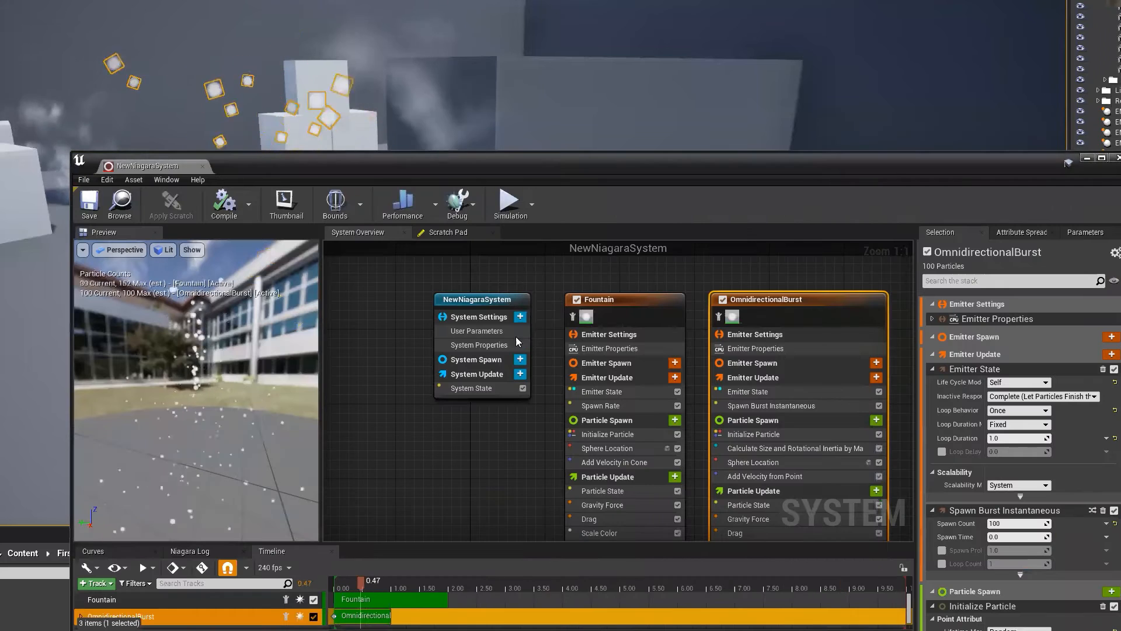
scroll(517, 342, down, 3)
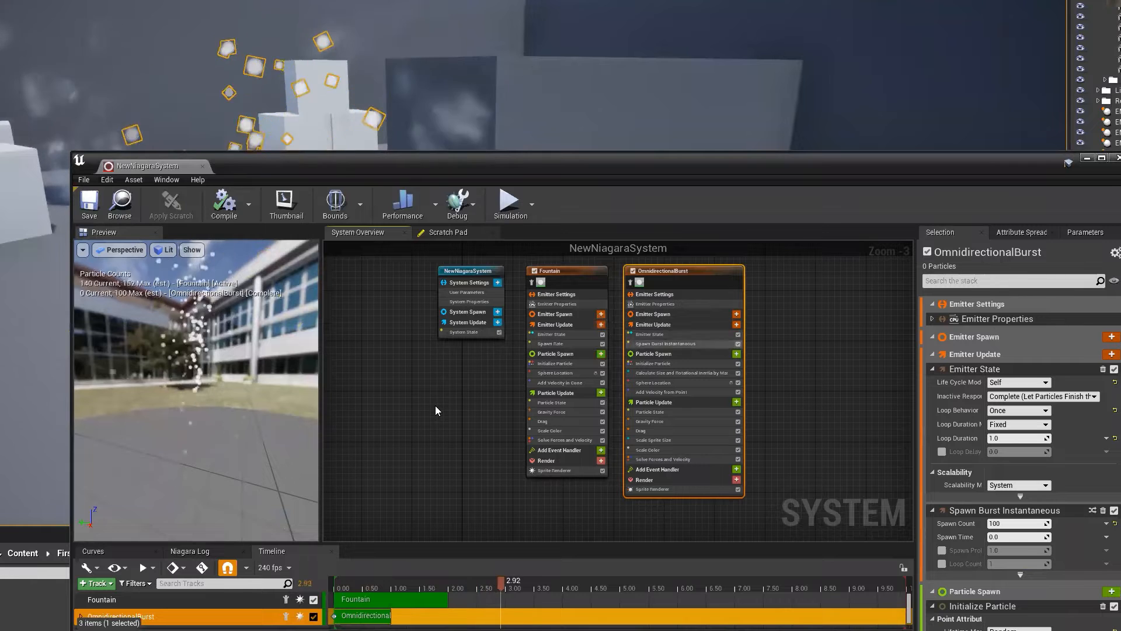
right_drag(436, 406, 388, 429)
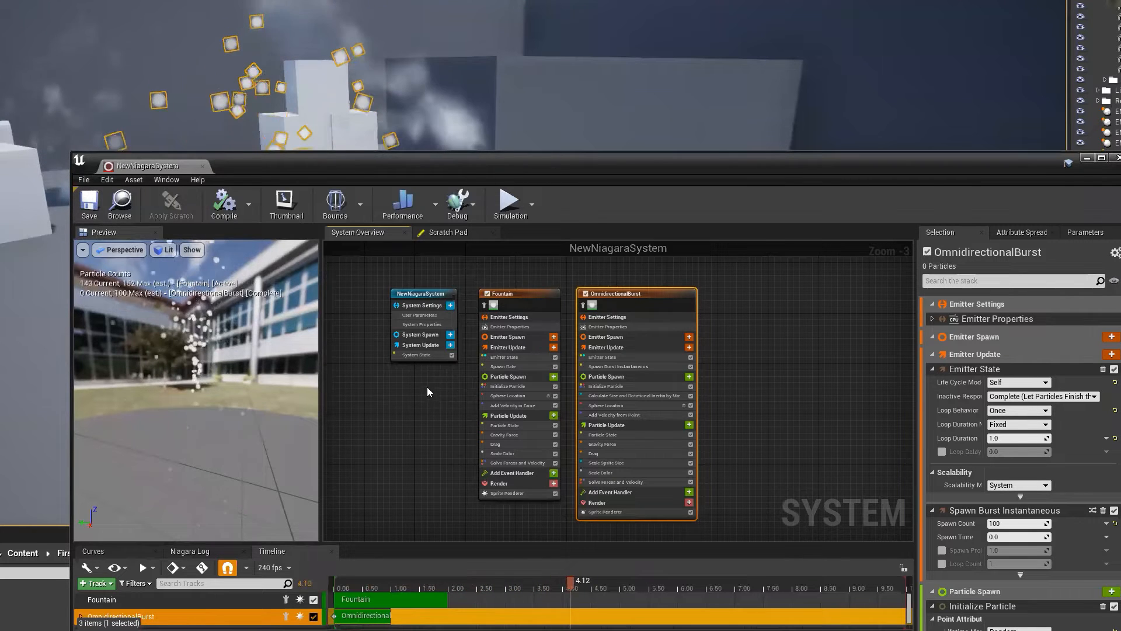
- Add a module to the System Spawn stage that sets a new or existing parameter directly
scroll(428, 391, up, 3)
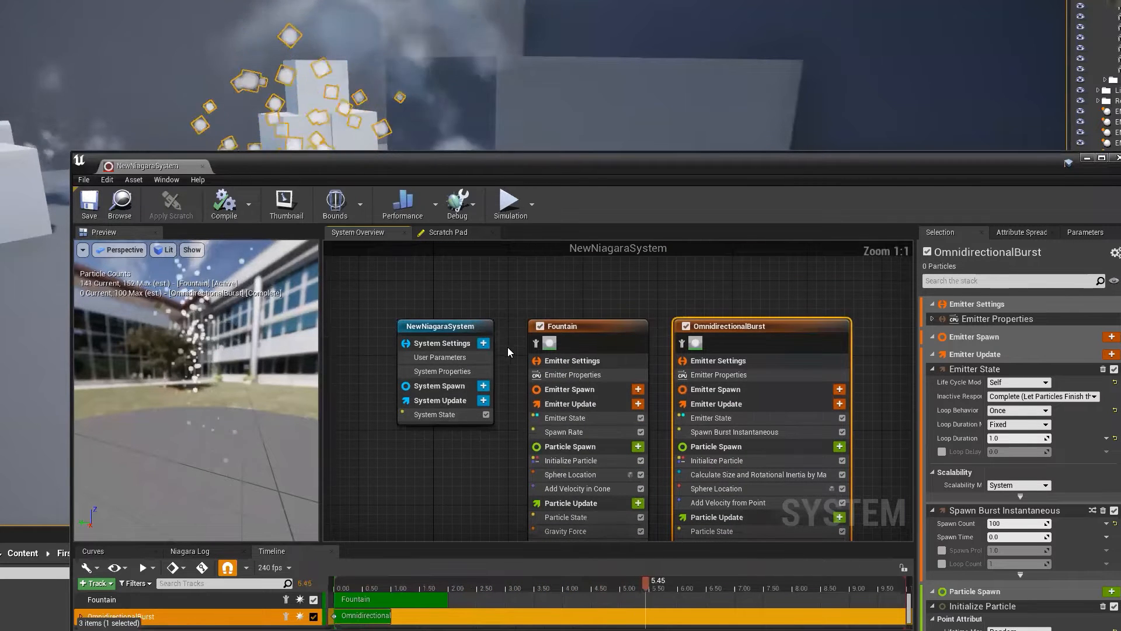
click(439, 385)
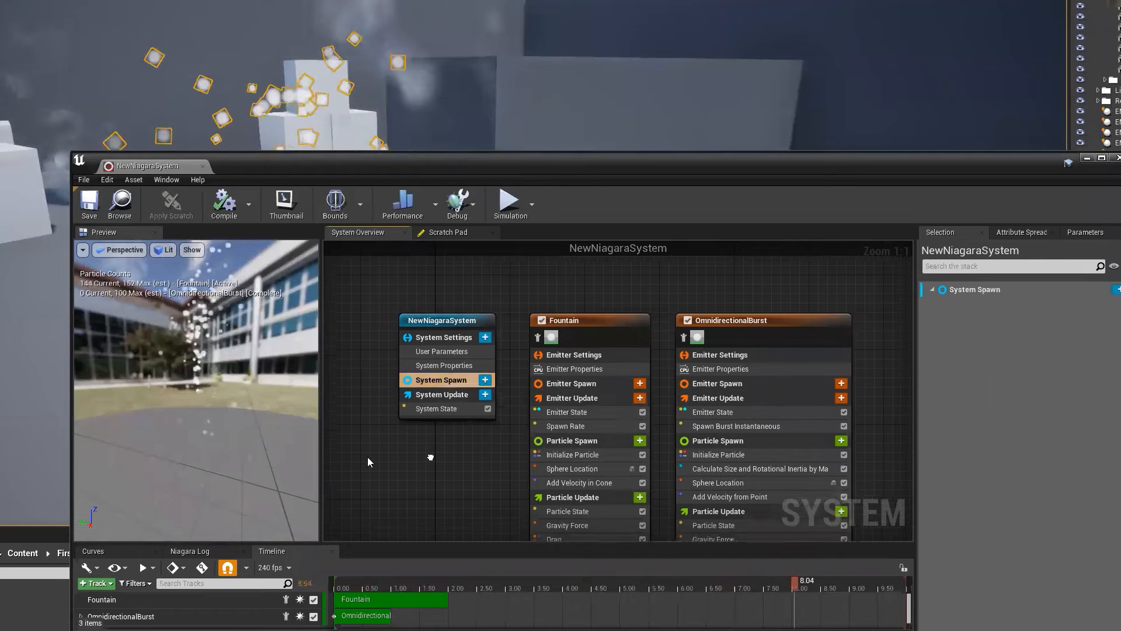
right_drag(430, 458, 453, 429)
click(508, 351)
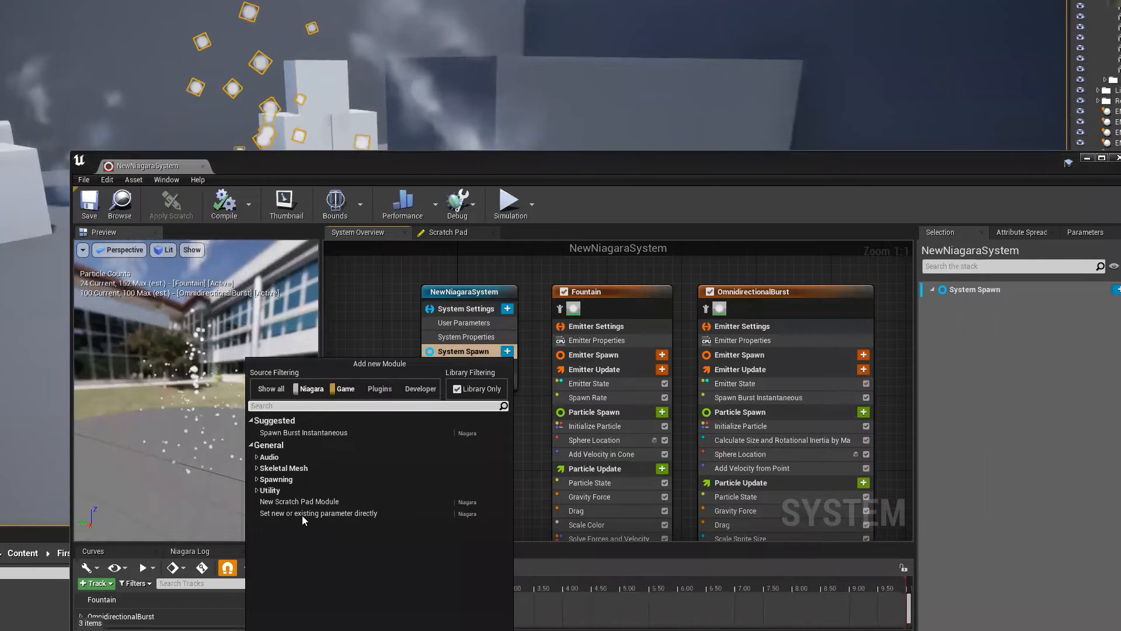
- Add a new Linear Color parameter to the Set Parameters module and set it to magenta with R 1.0, G 0.0, B 0.981161
click(1102, 290)
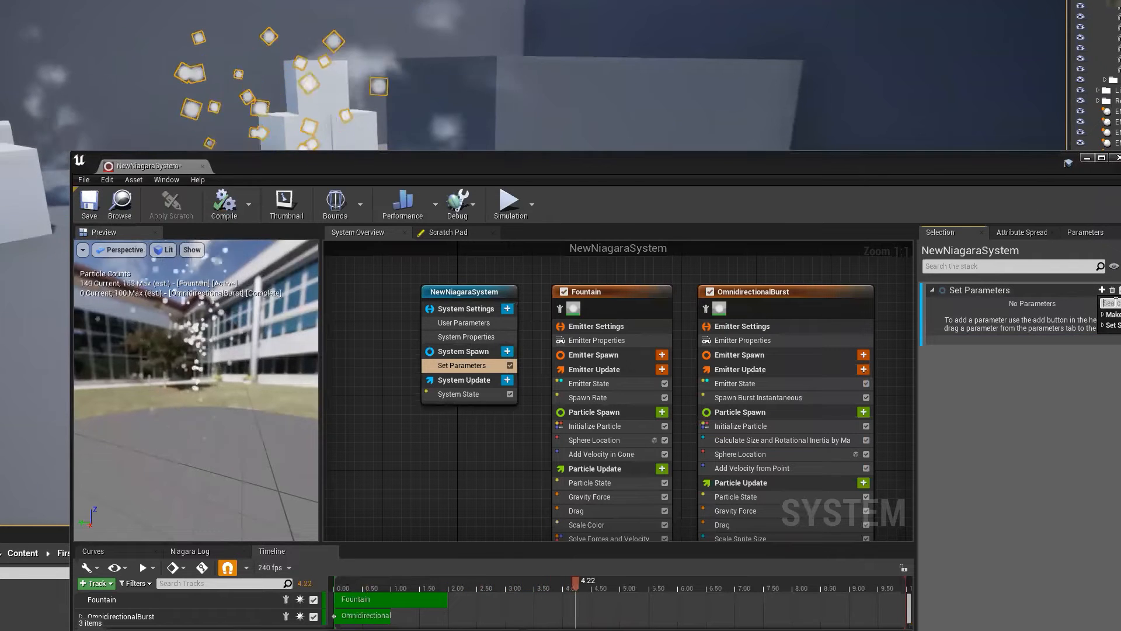
text(CCOL)
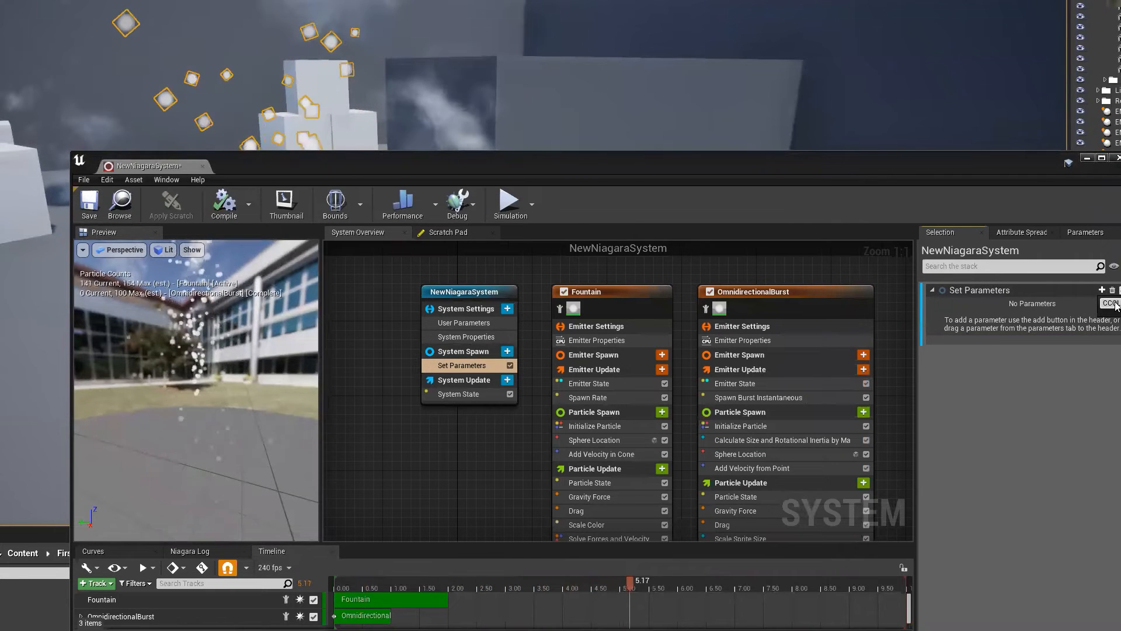
key(BackSpace)
key(BackSpace)
key(BackSpace)
text(OLOR)
key(Return)
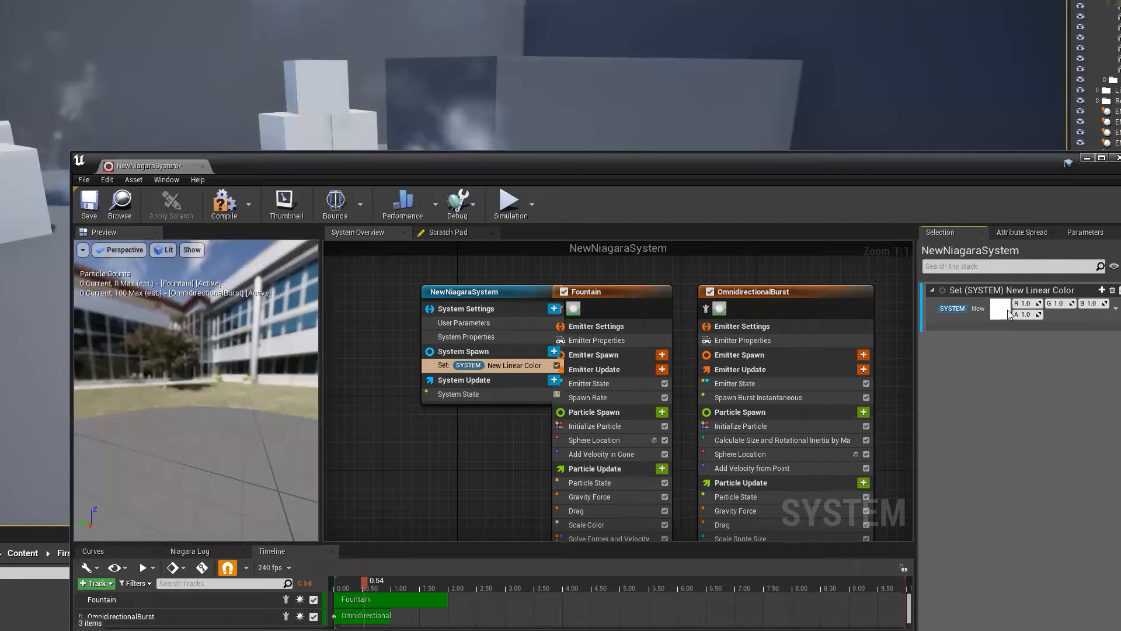
click(1000, 308)
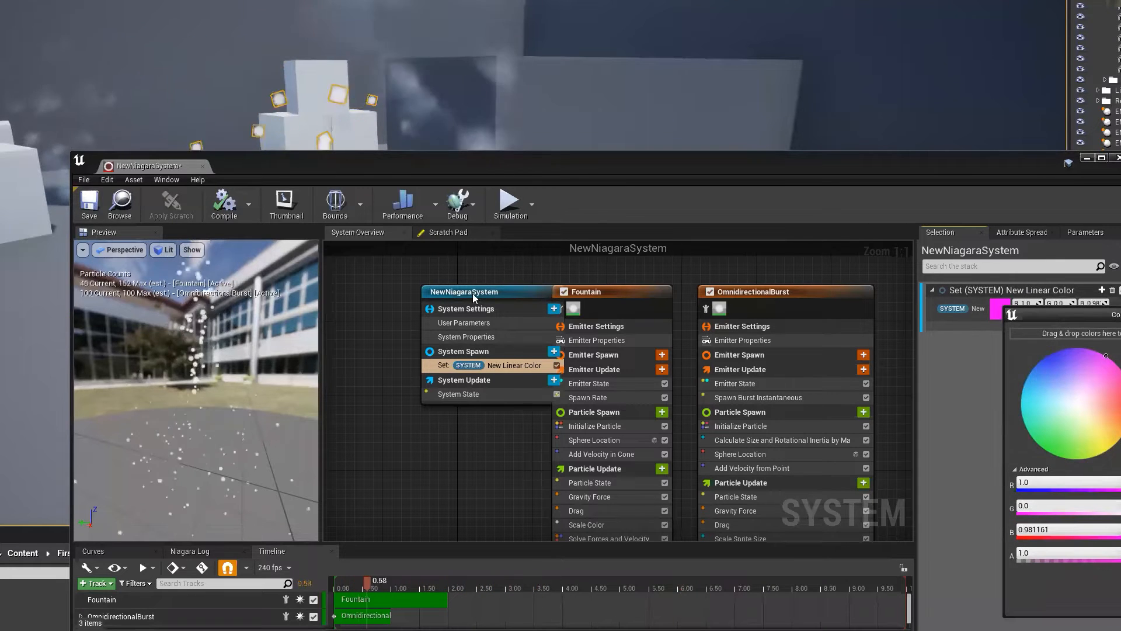
click(962, 389)
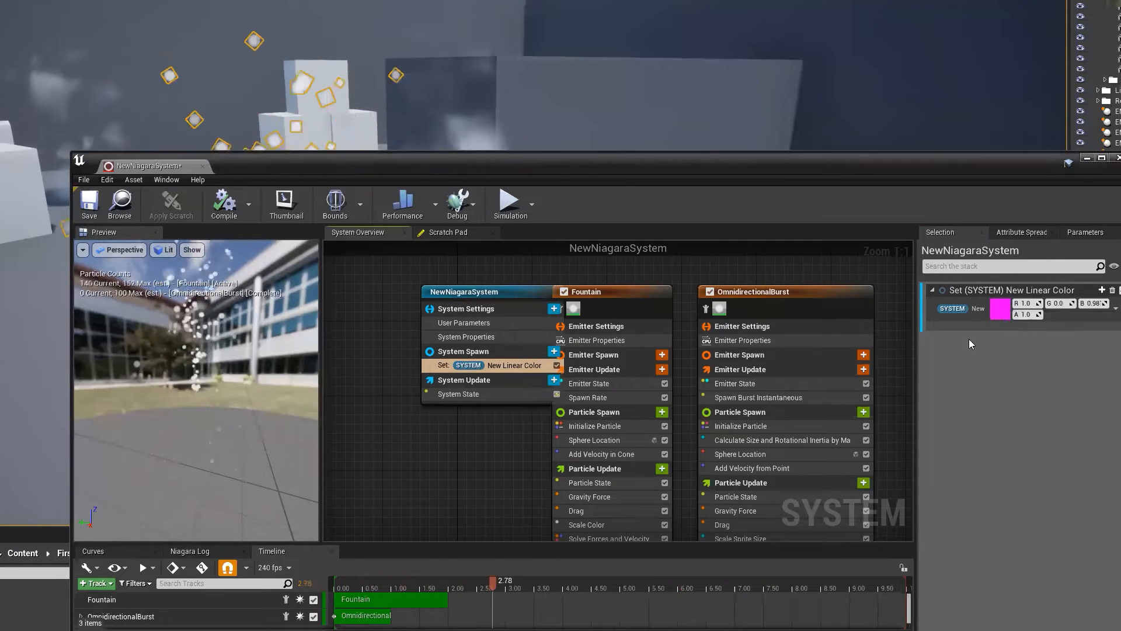
- Move the NewNiagaraSystem node clear of the Fountain emitter and rename its linear color parameter to Shared Colour
drag(521, 292, 475, 292)
click(443, 365)
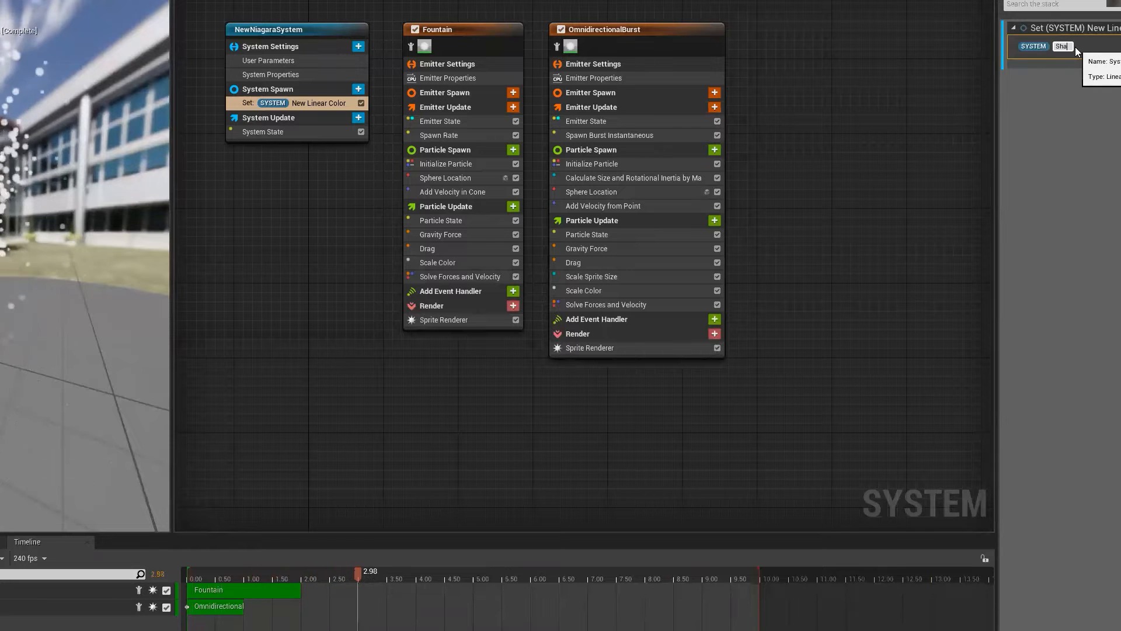
key(Return)
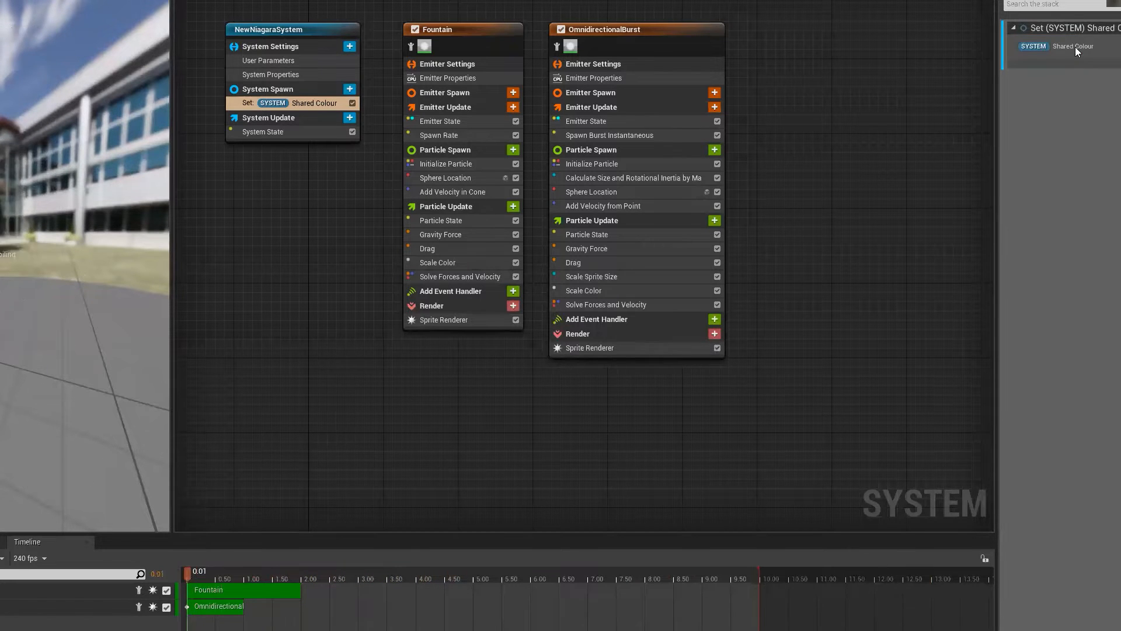
- Examine the settings of the Fountain emitter's modules, from its emitter properties and spawn rate through to the Sprite Renderer
right_drag(288, 148, 341, 221)
right_drag(910, 250, 849, 242)
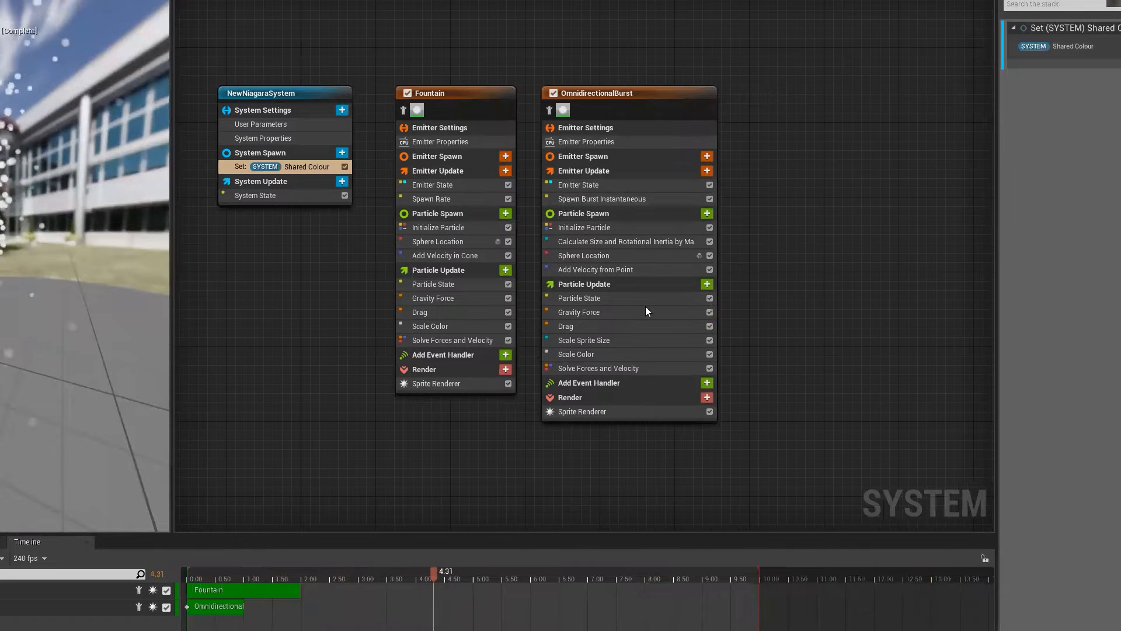
click(438, 231)
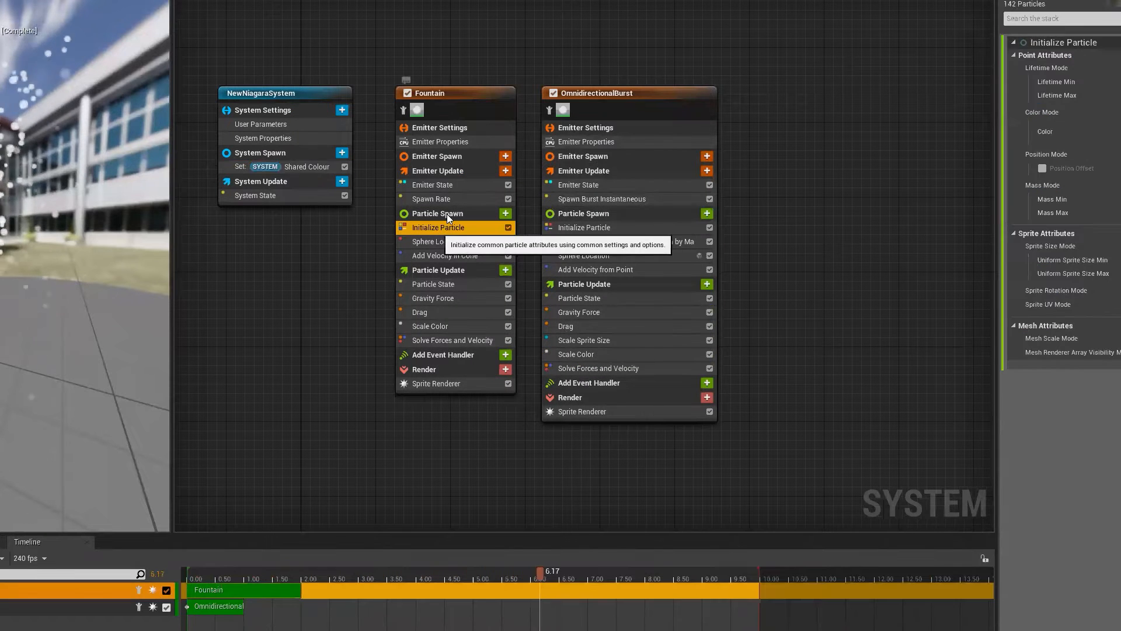
click(451, 95)
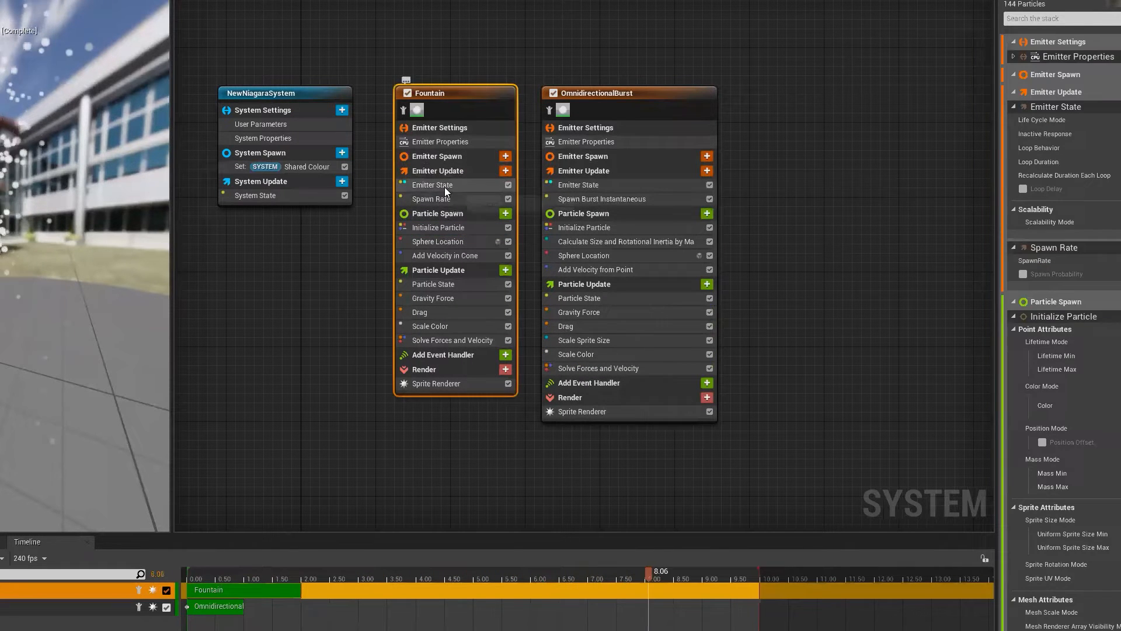
click(444, 186)
click(443, 200)
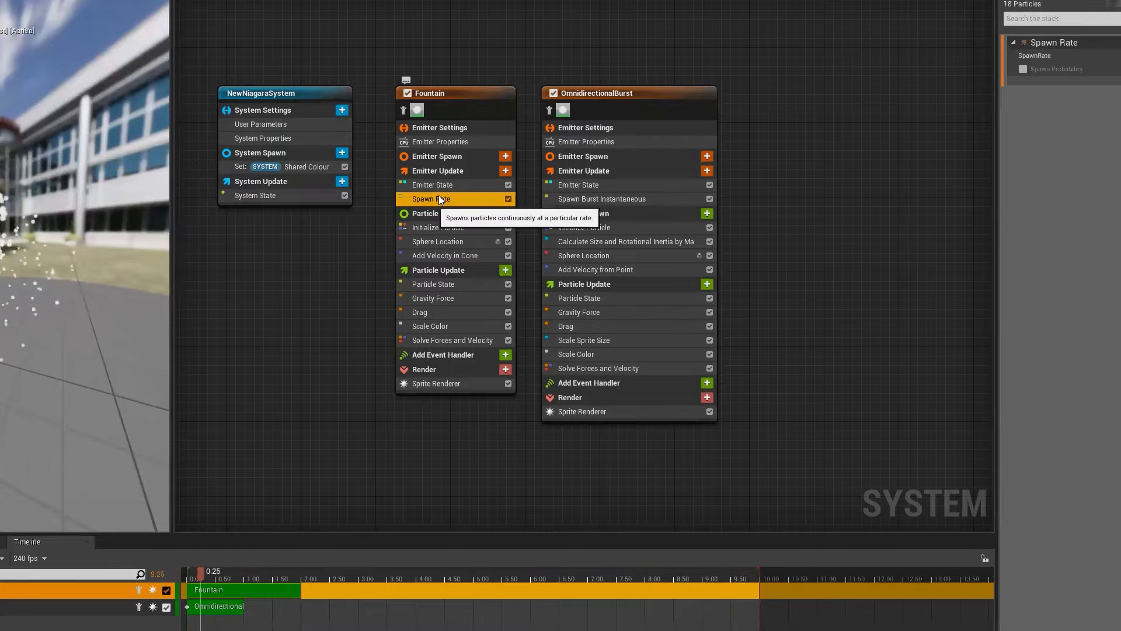
click(445, 185)
click(449, 144)
click(443, 196)
click(442, 228)
click(440, 242)
click(444, 255)
click(447, 301)
click(444, 313)
click(441, 327)
click(440, 340)
click(439, 383)
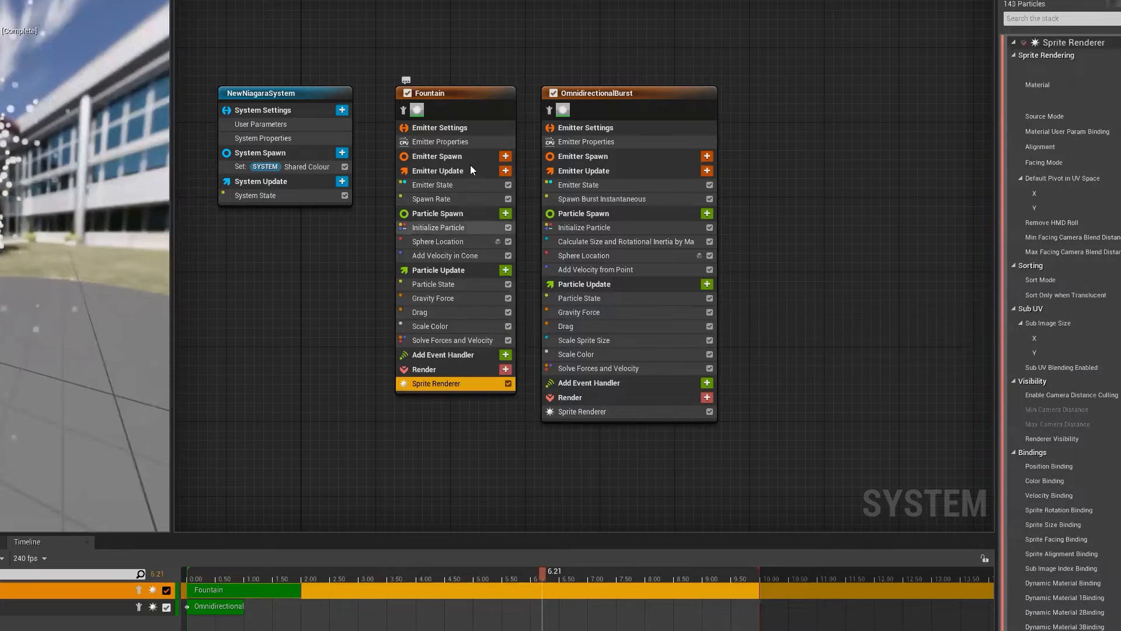
- Compare the Emitter State settings of the Fountain and OmnidirectionalBurst emitters
click(445, 185)
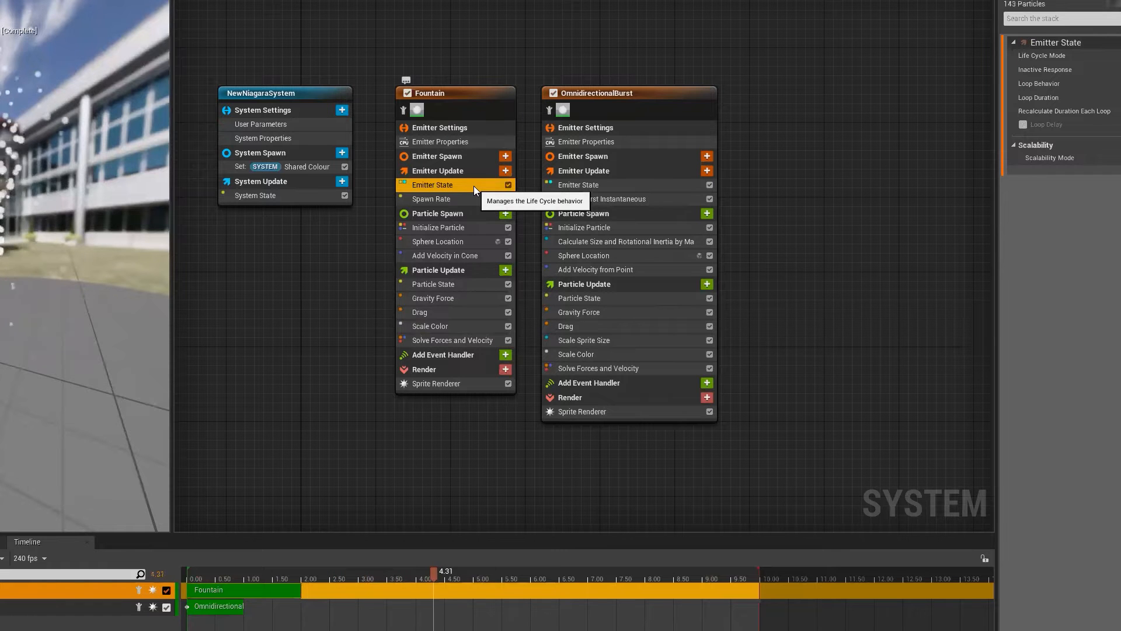
click(575, 185)
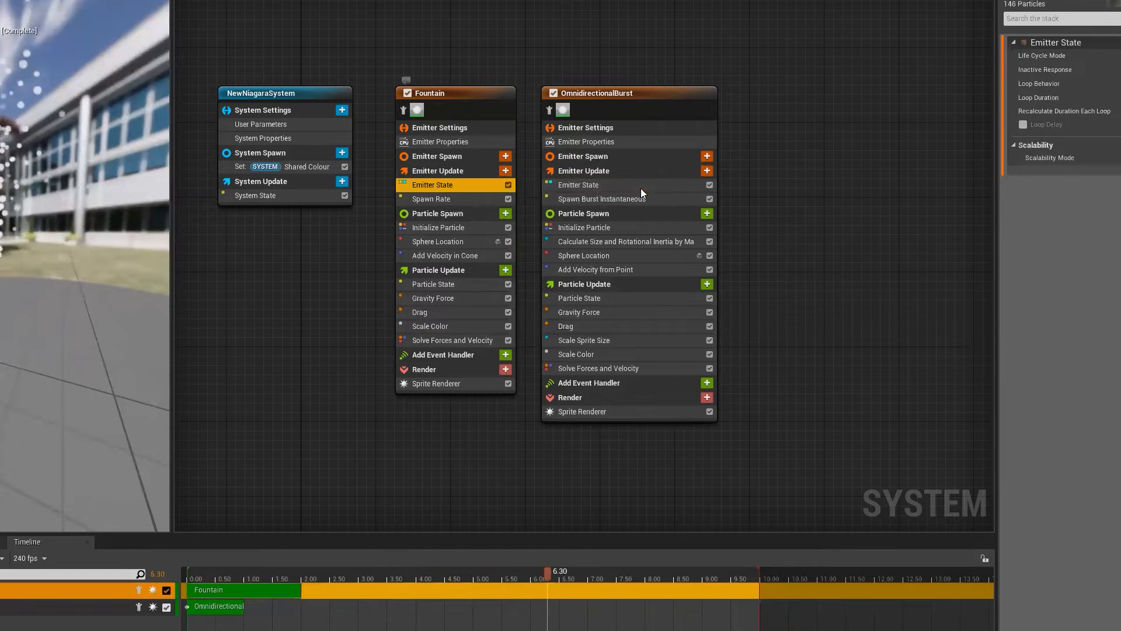
click(619, 186)
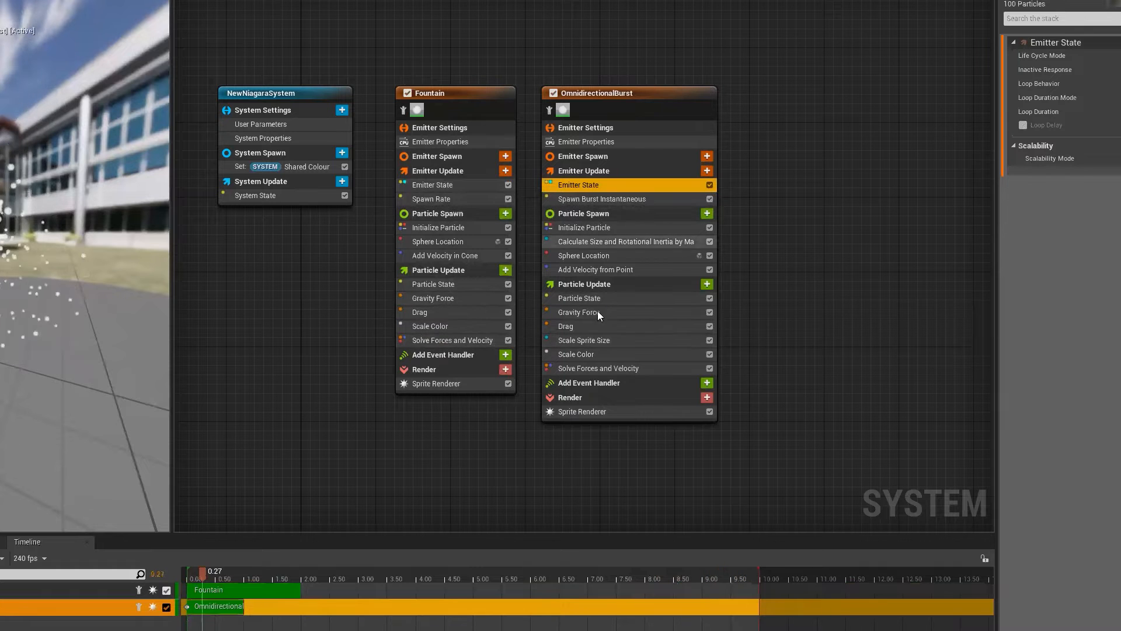
- Examine the Fountain emitter's Initialize Particle settings and the modules of its Particle Update stage
click(443, 228)
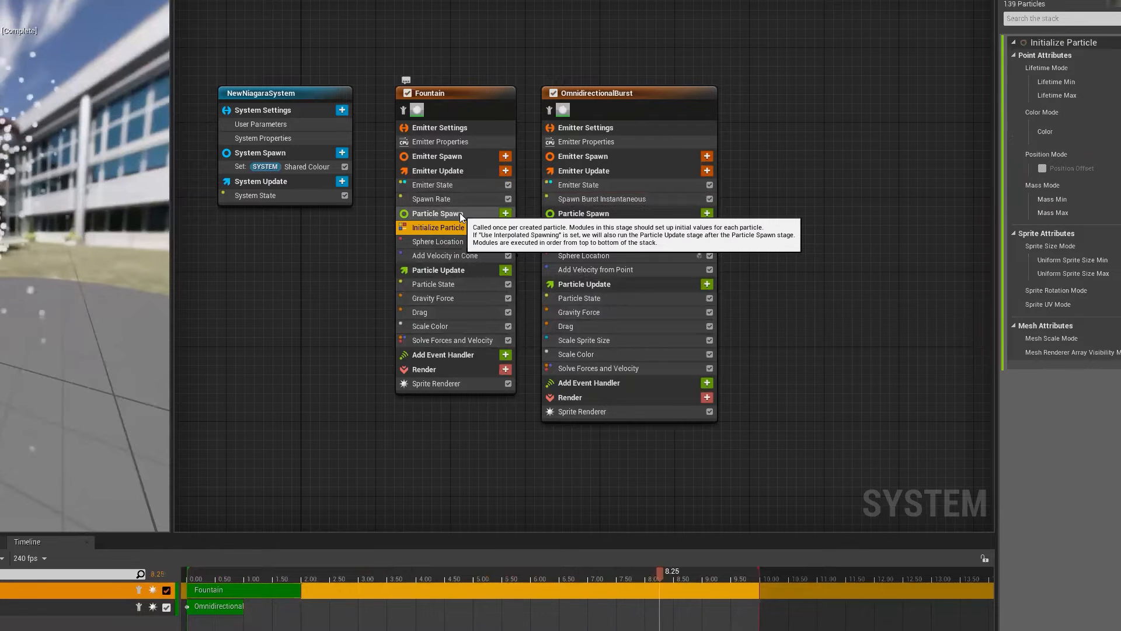
click(450, 270)
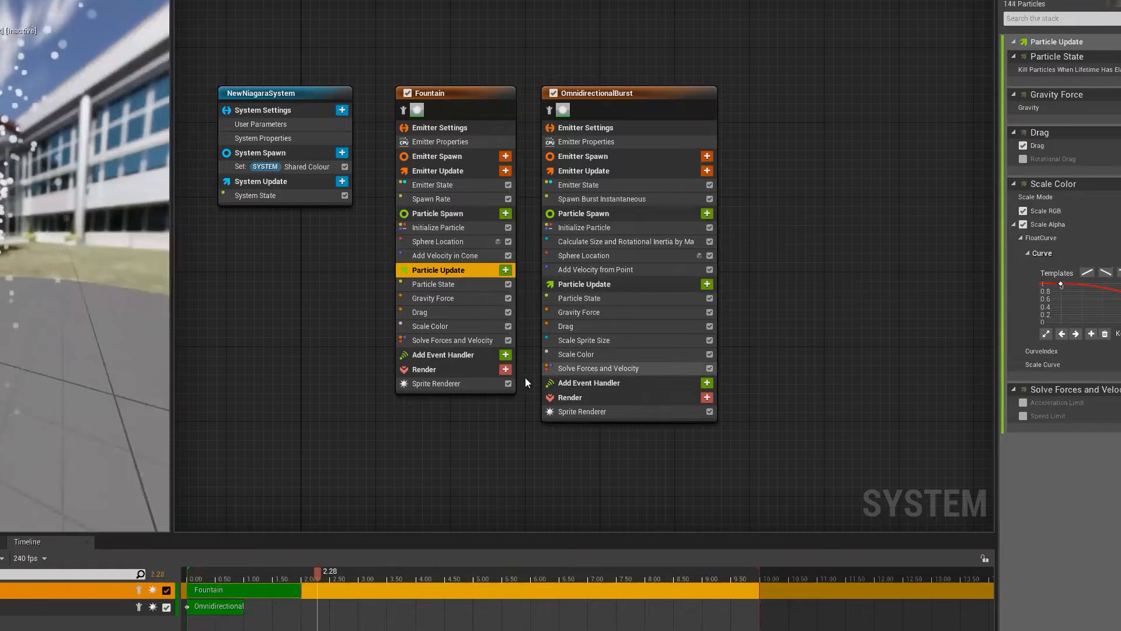
right_drag(334, 305, 356, 351)
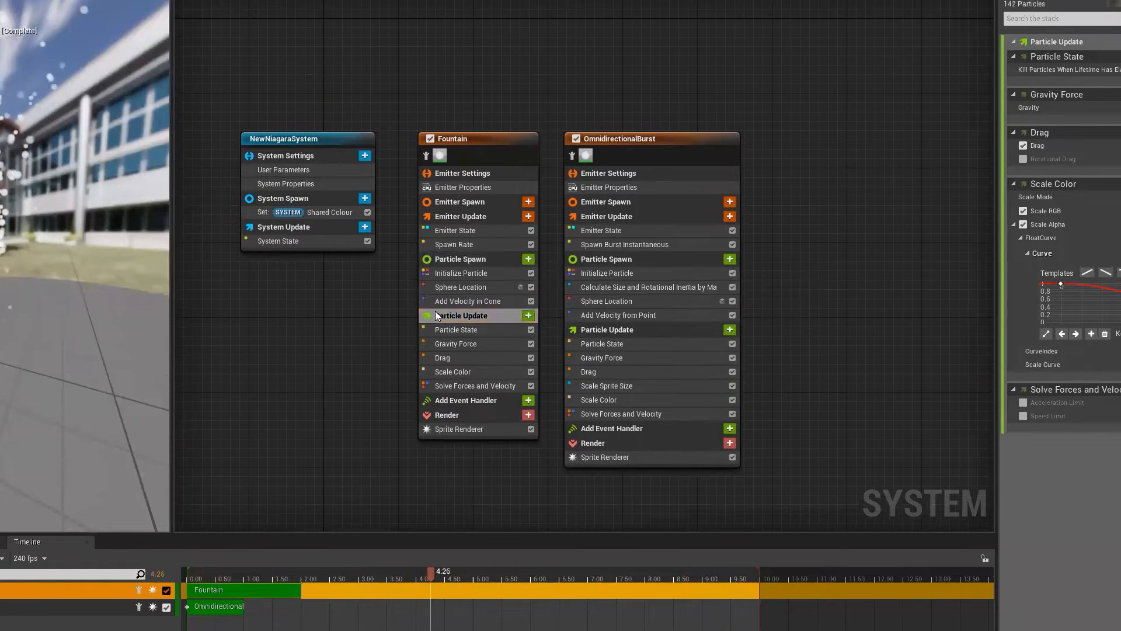
- Examine the Fountain emitter's Particle Spawn modules, in particular the Sphere Location and Add Velocity in Cone settings
click(464, 260)
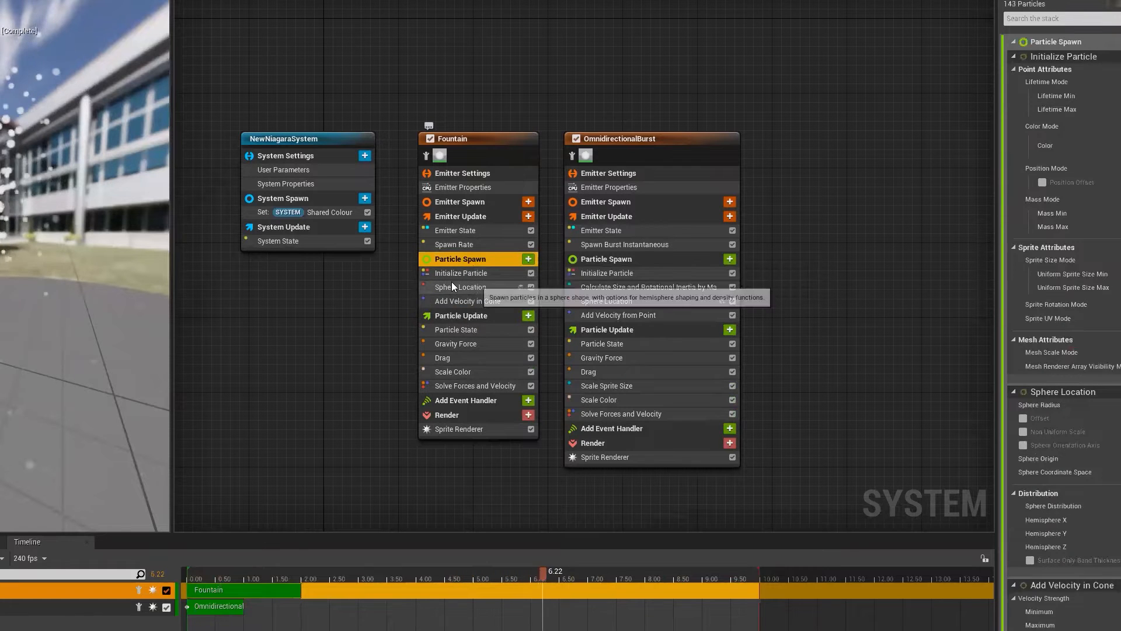
click(461, 287)
click(466, 301)
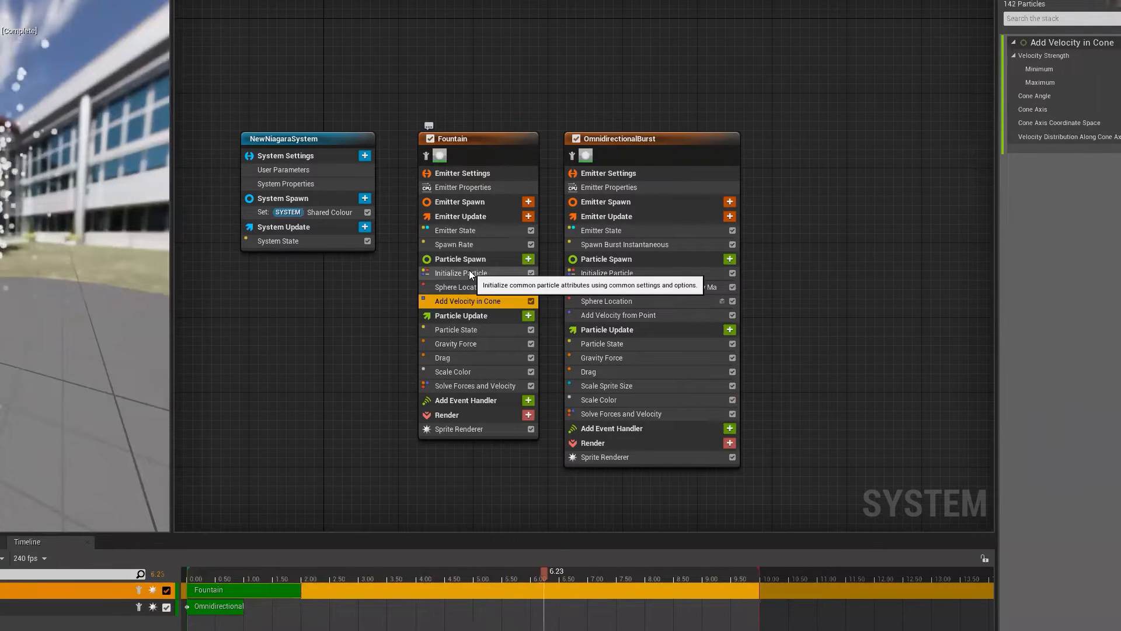
click(465, 286)
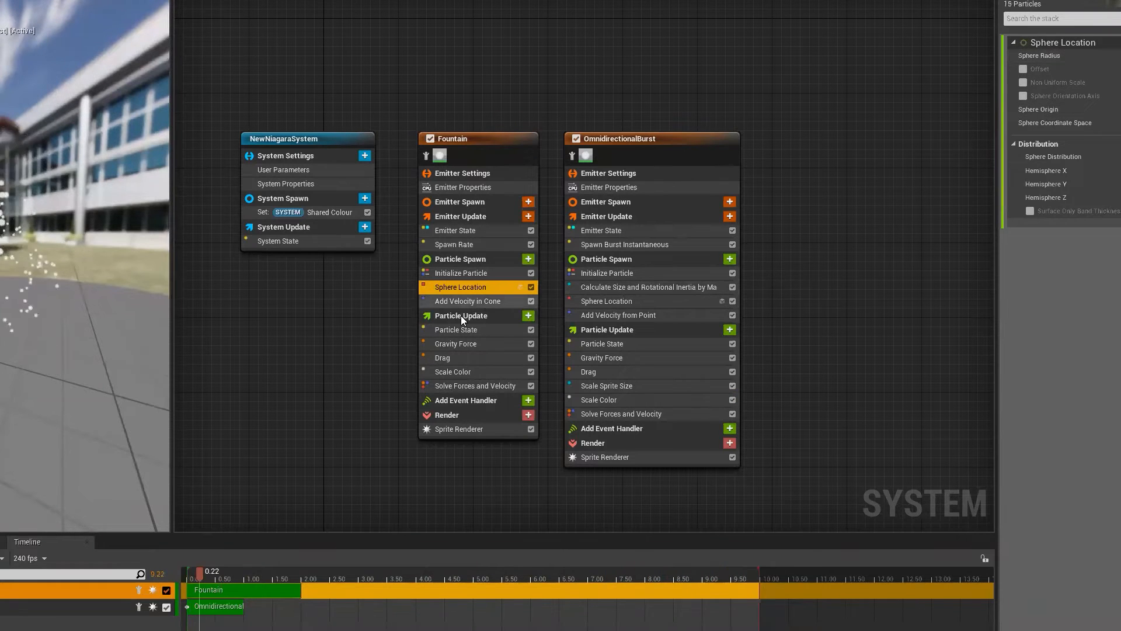
click(468, 301)
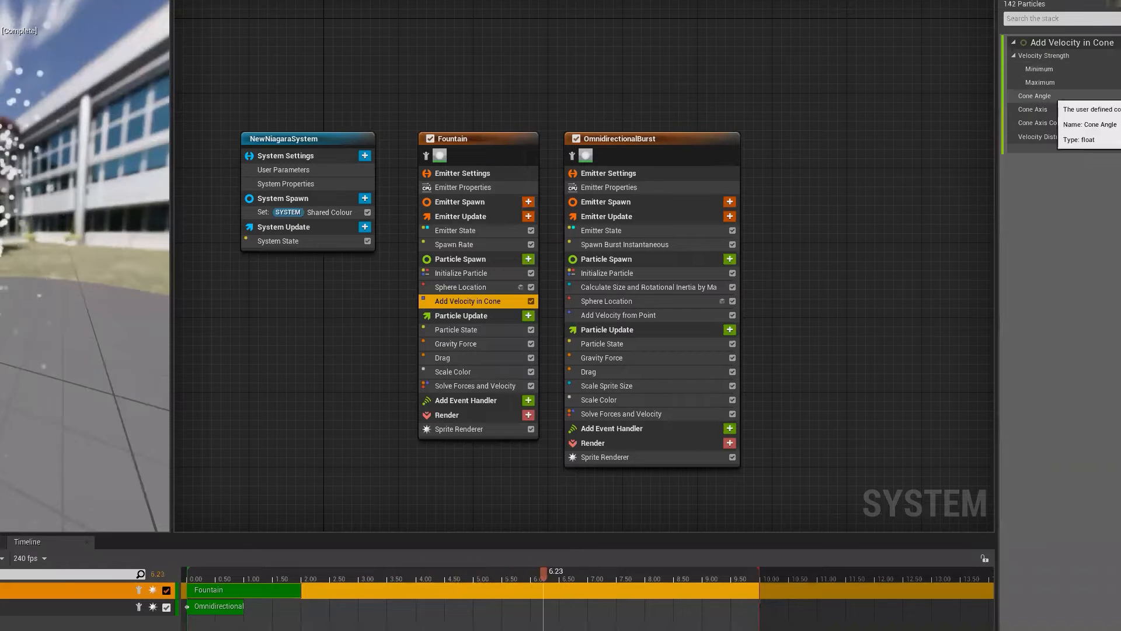
click(1119, 110)
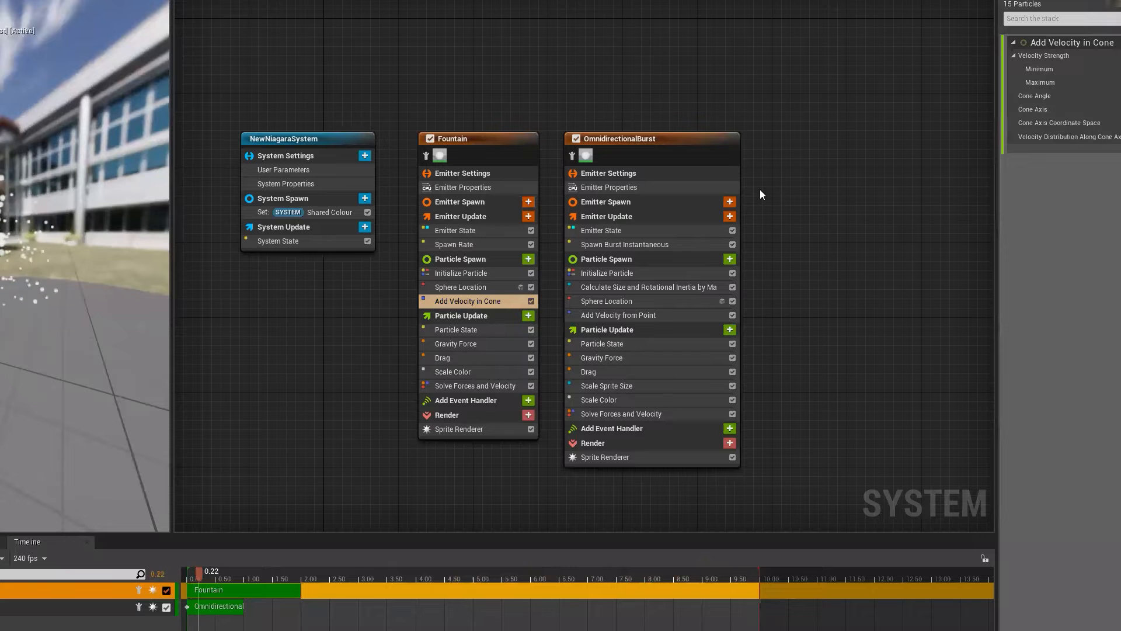
- Examine the Fountain emitter's Particle Update modules in stack order, from Particle State and Gravity Force through Drag to Solve Forces and Velocity
click(461, 328)
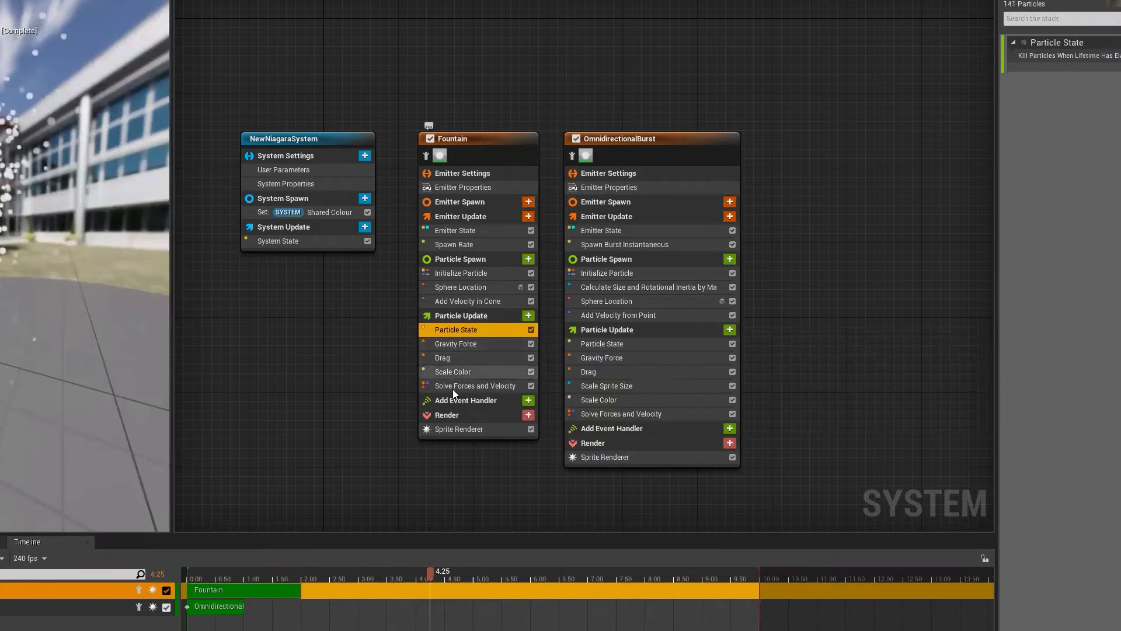
mouse_move(450, 333)
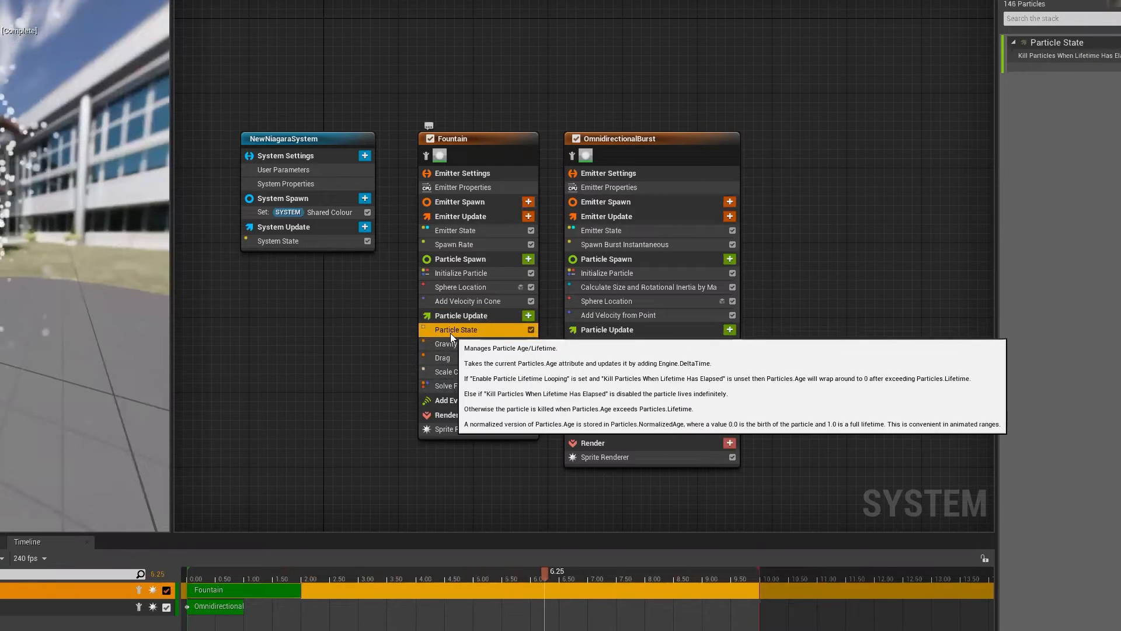
click(467, 347)
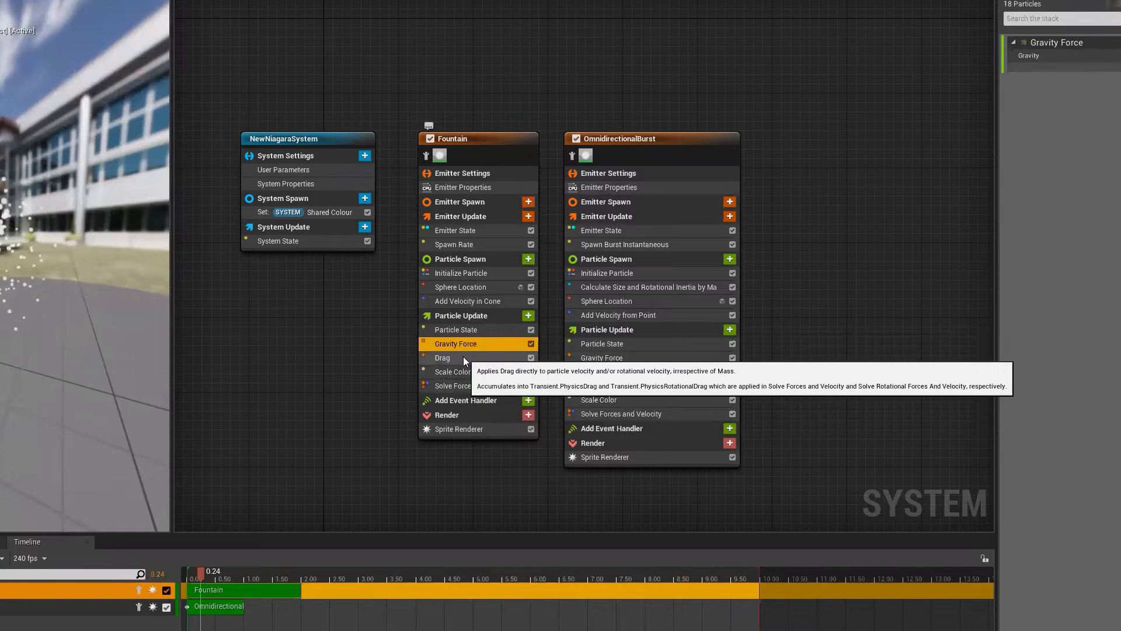
click(464, 356)
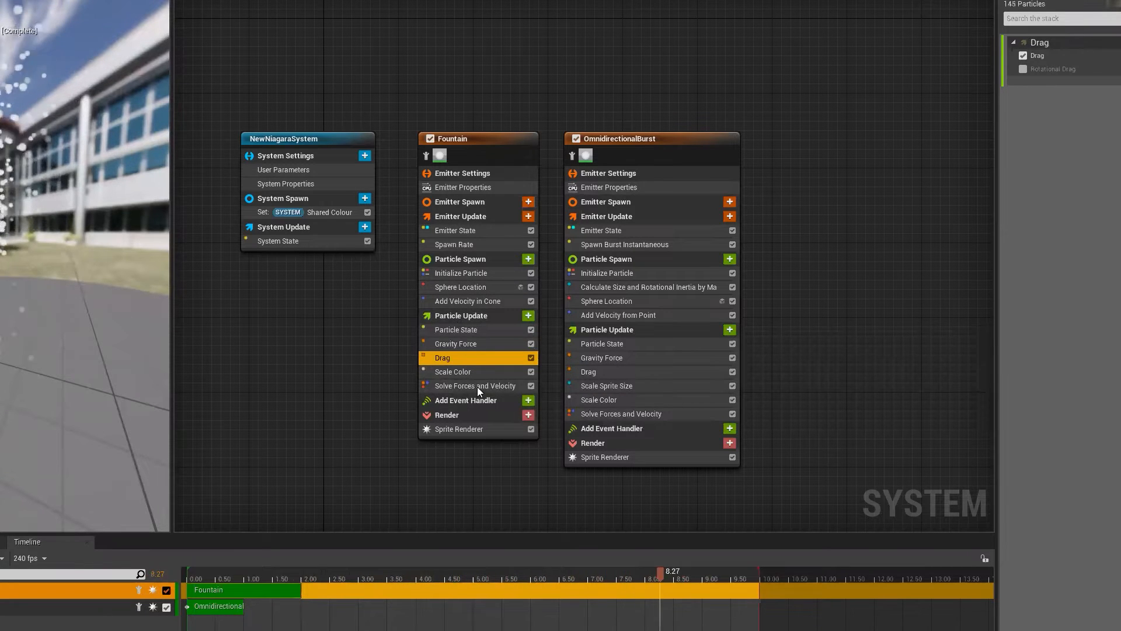
click(474, 377)
click(464, 385)
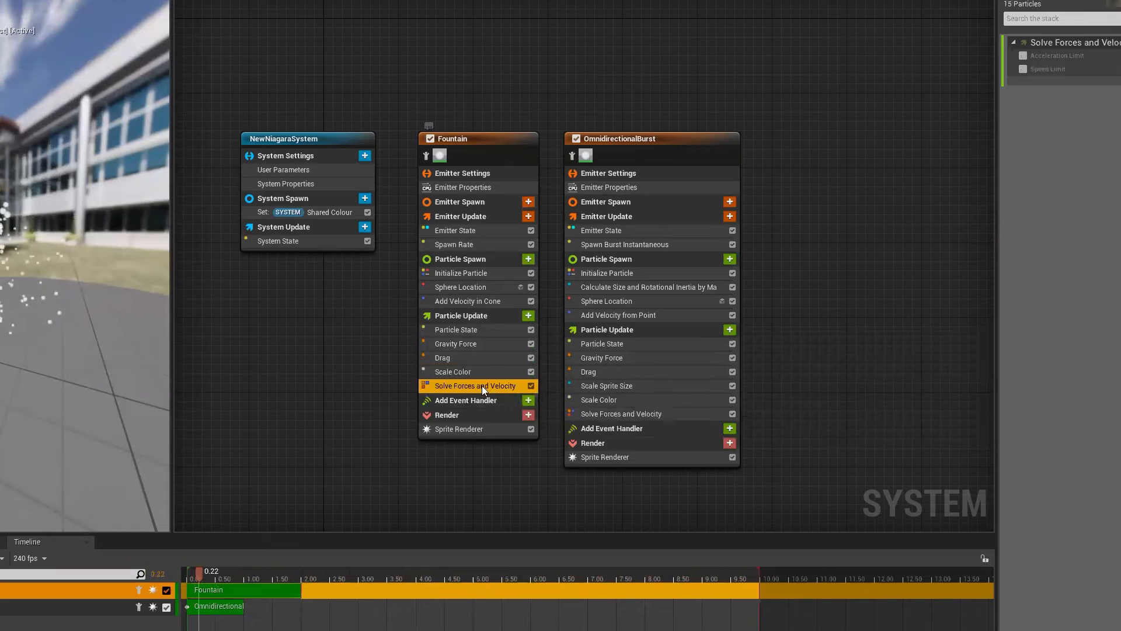
click(476, 318)
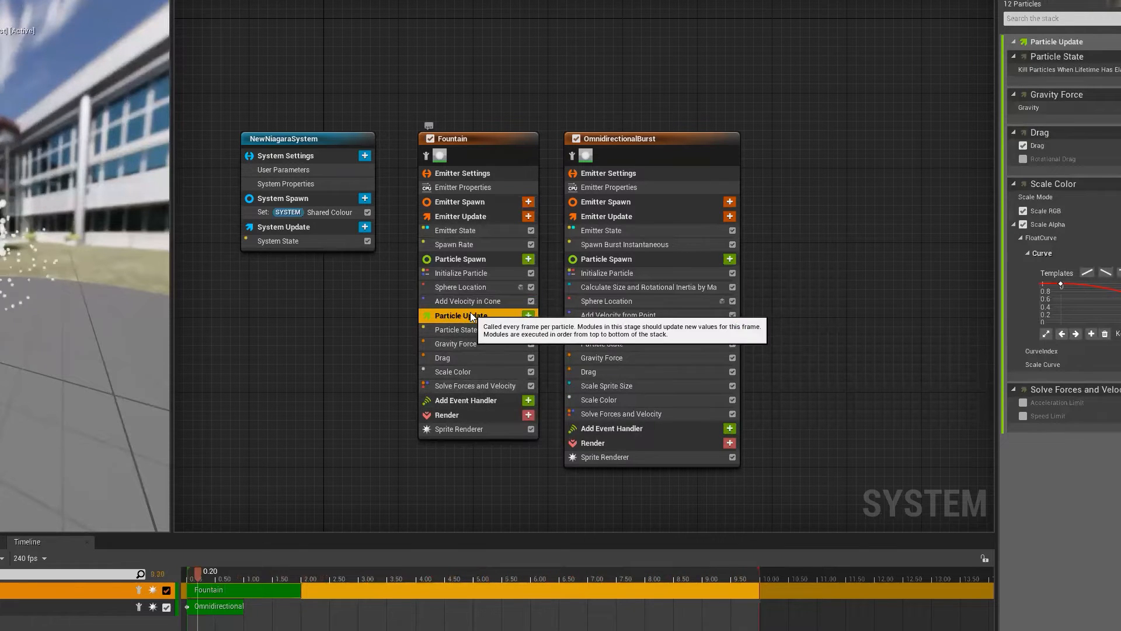
mouse_move(488, 329)
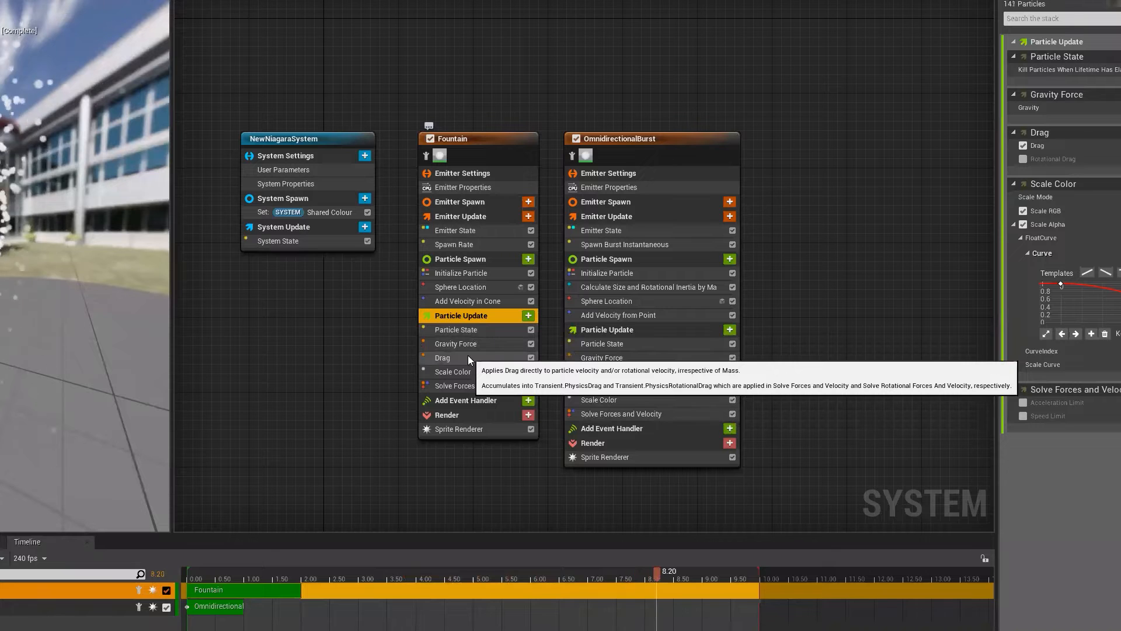
click(472, 386)
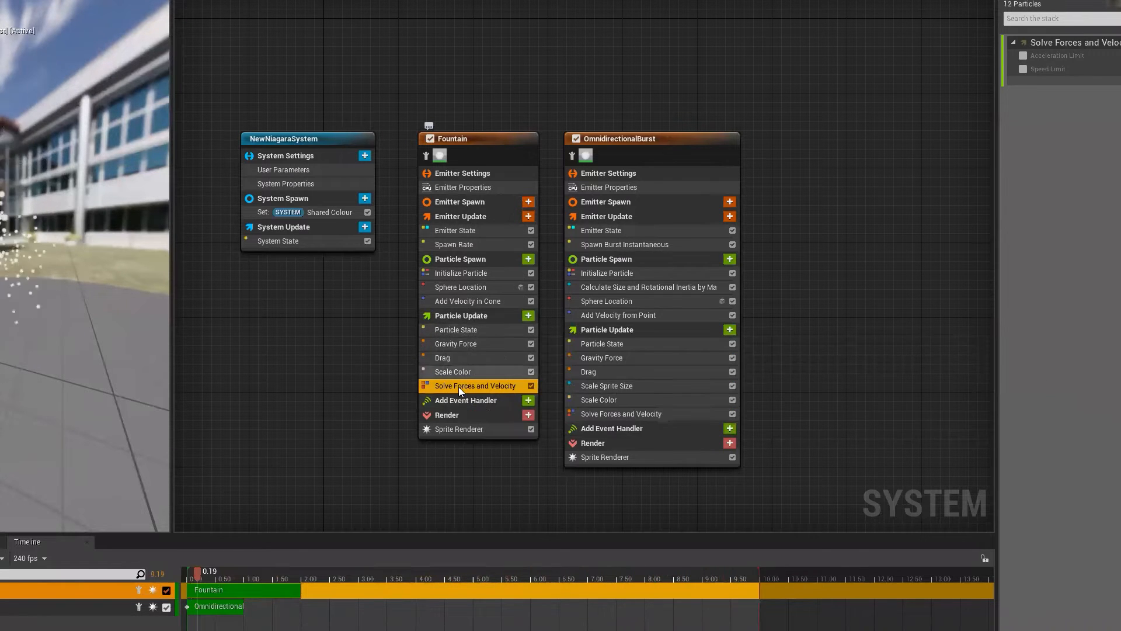
- Set the Color in the Fountain emitter's Initialize Particle module to blue, hex linear 001EFFFF
drag(35, 150, 117, 210)
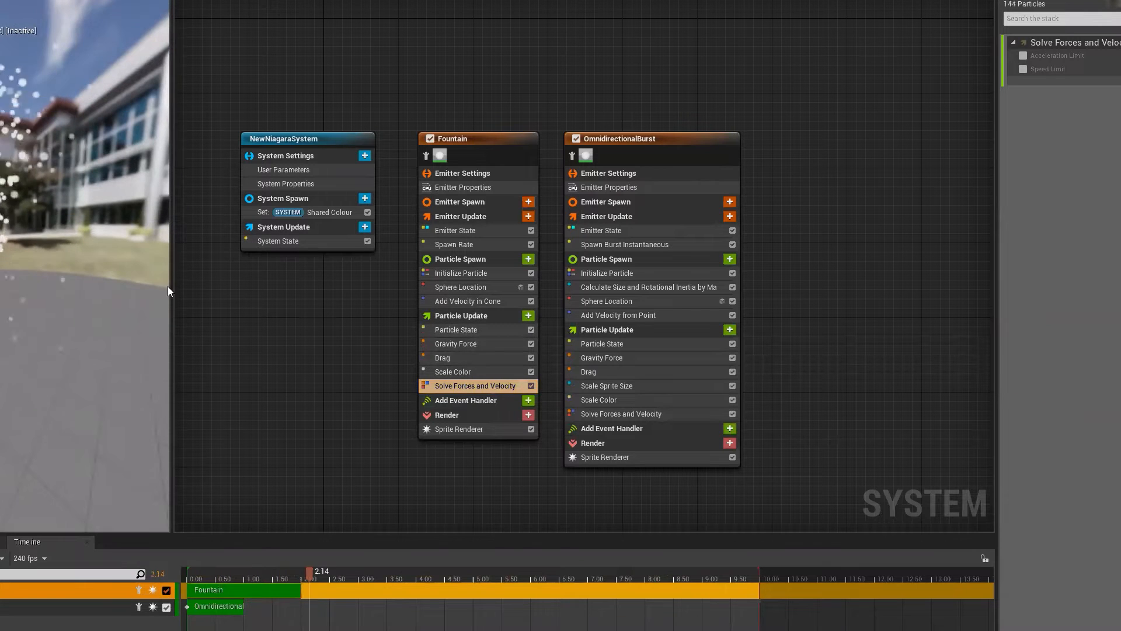
click(296, 213)
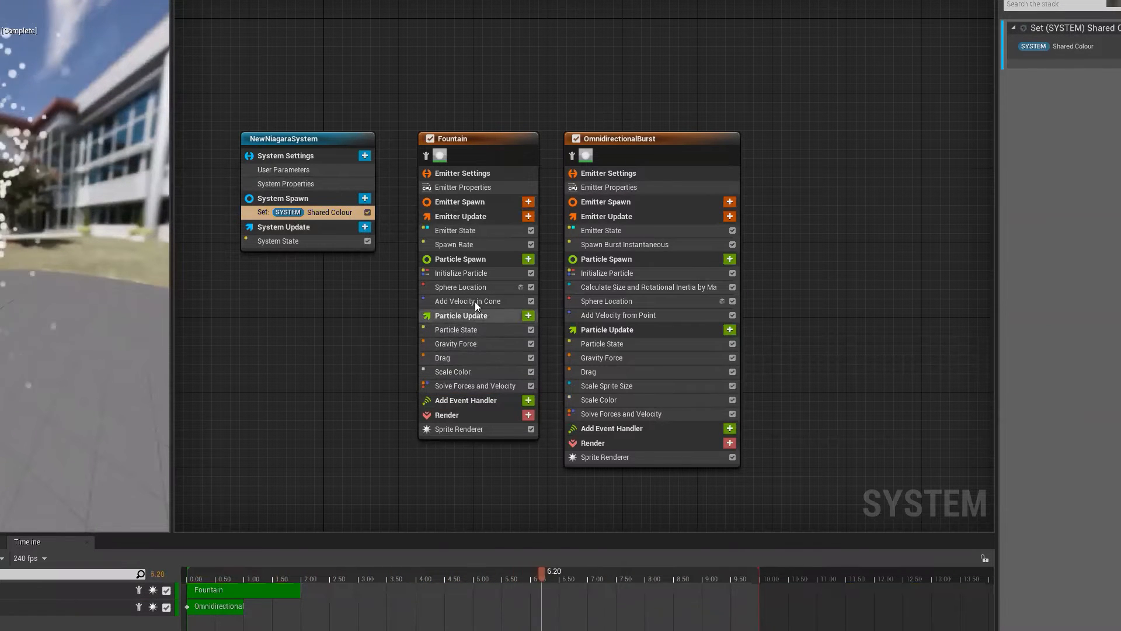
click(467, 274)
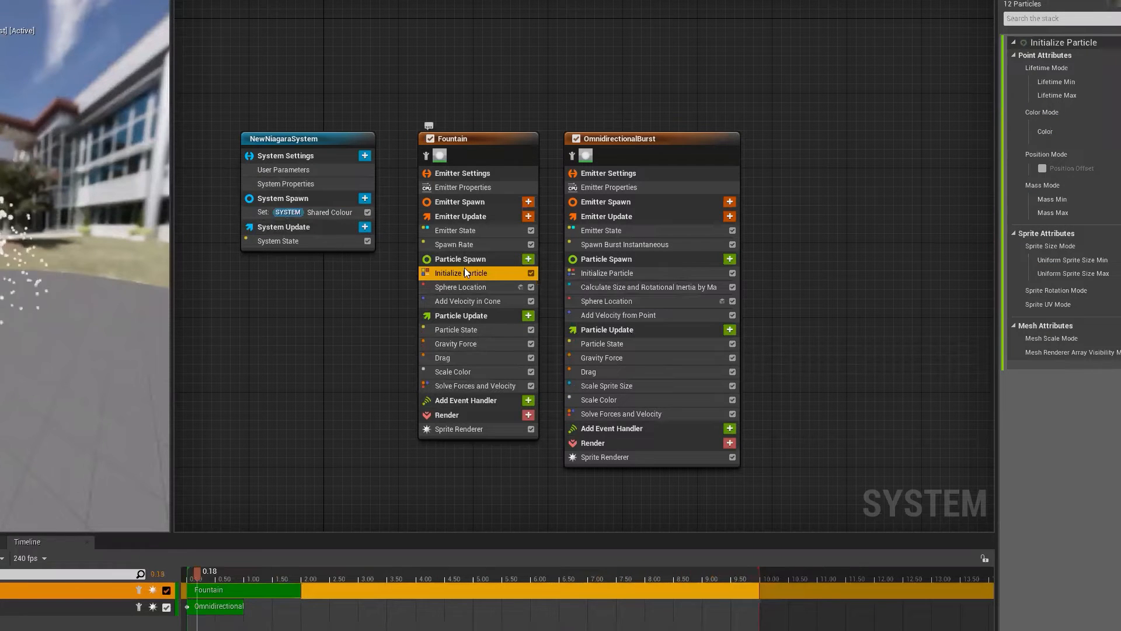
mouse_move(429, 272)
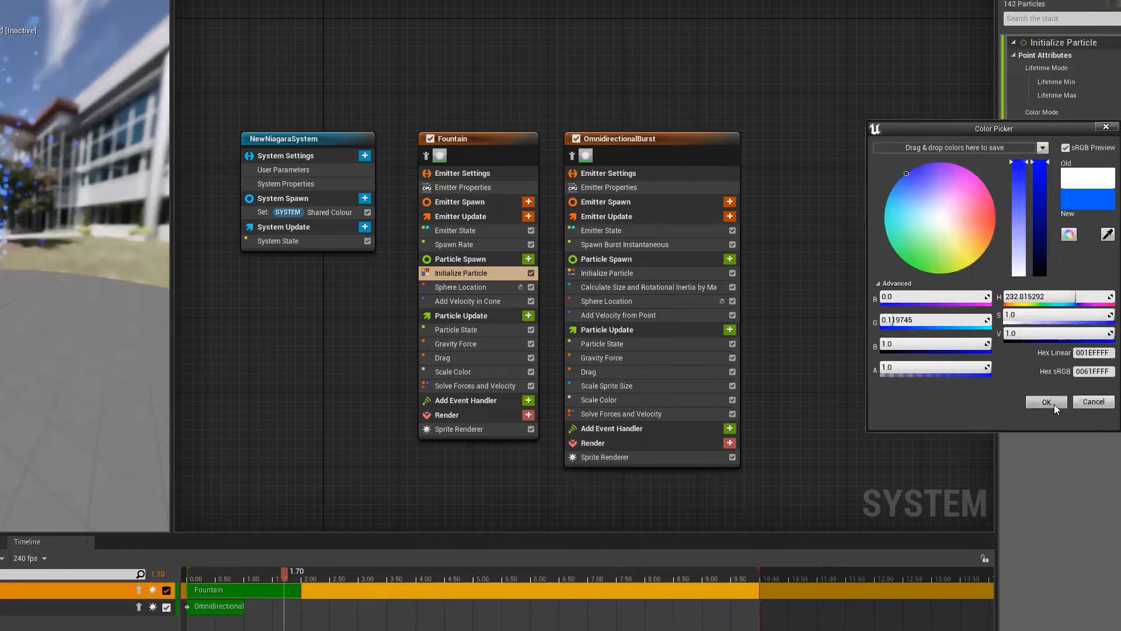
click(1054, 403)
- Set the Color in the OmnidirectionalBurst emitter's Initialize Particle module to green, with R 0.06343, G 1.0 and B 0.0
click(670, 273)
click(1120, 132)
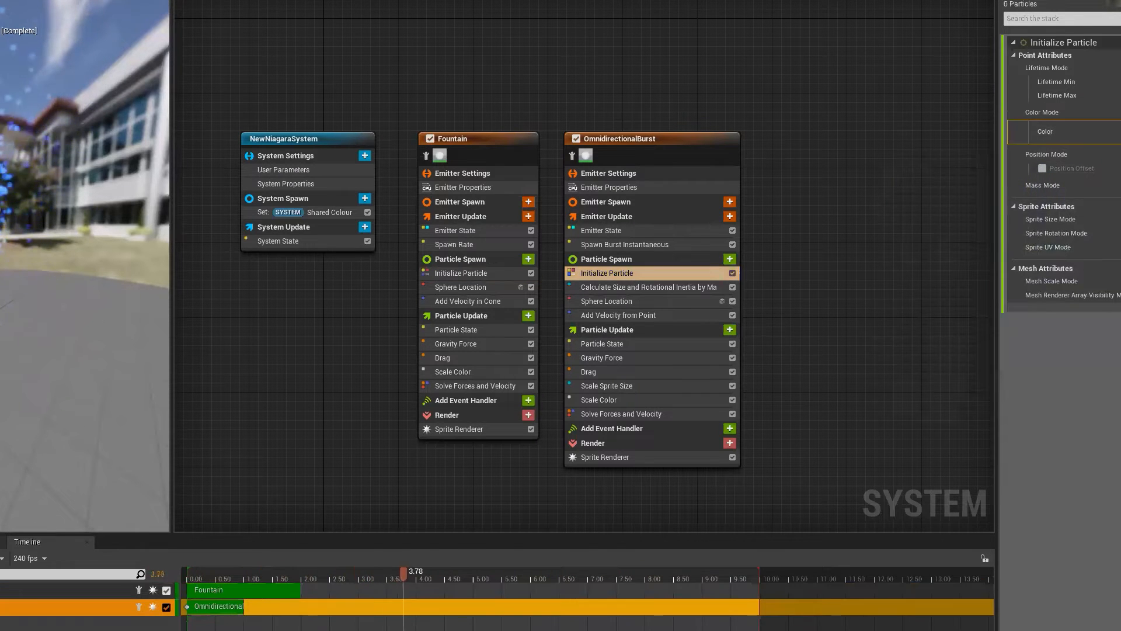
drag(987, 233, 987, 253)
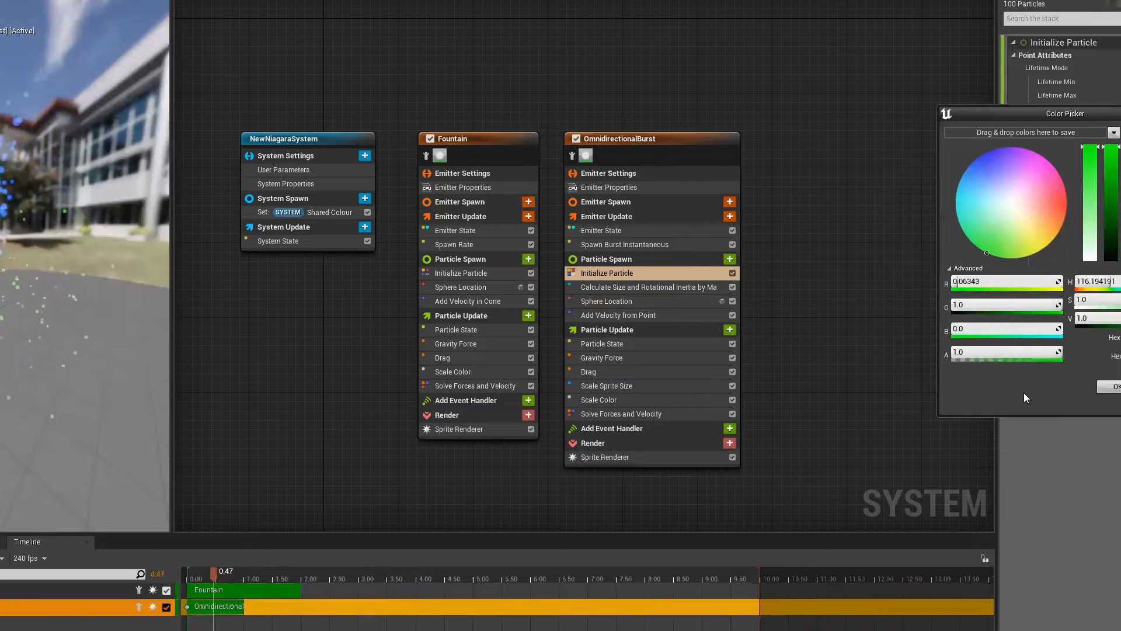
click(1101, 389)
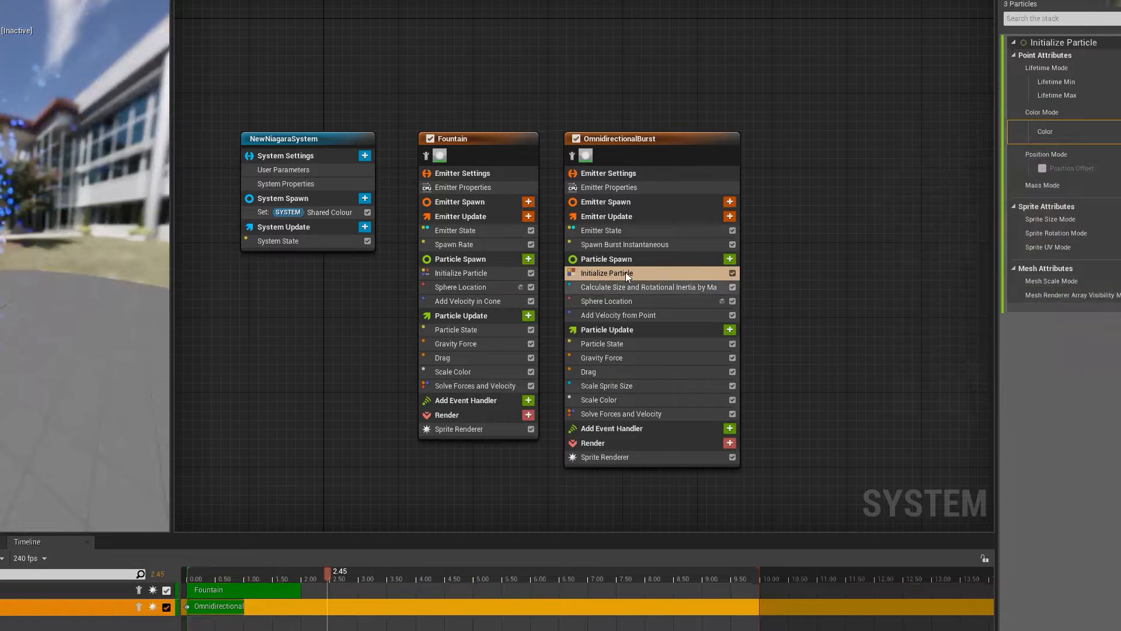
- Compare both emitters' Initialize Particle settings and copy the hex linear value of the Fountain's particle colour
click(450, 273)
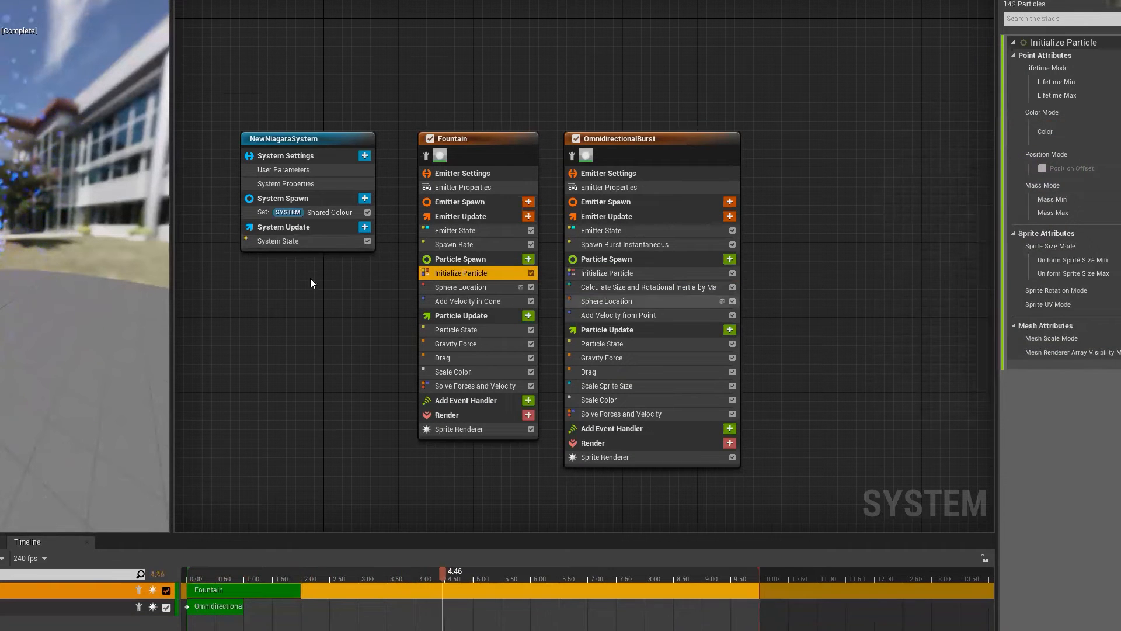
click(629, 273)
click(465, 275)
click(584, 271)
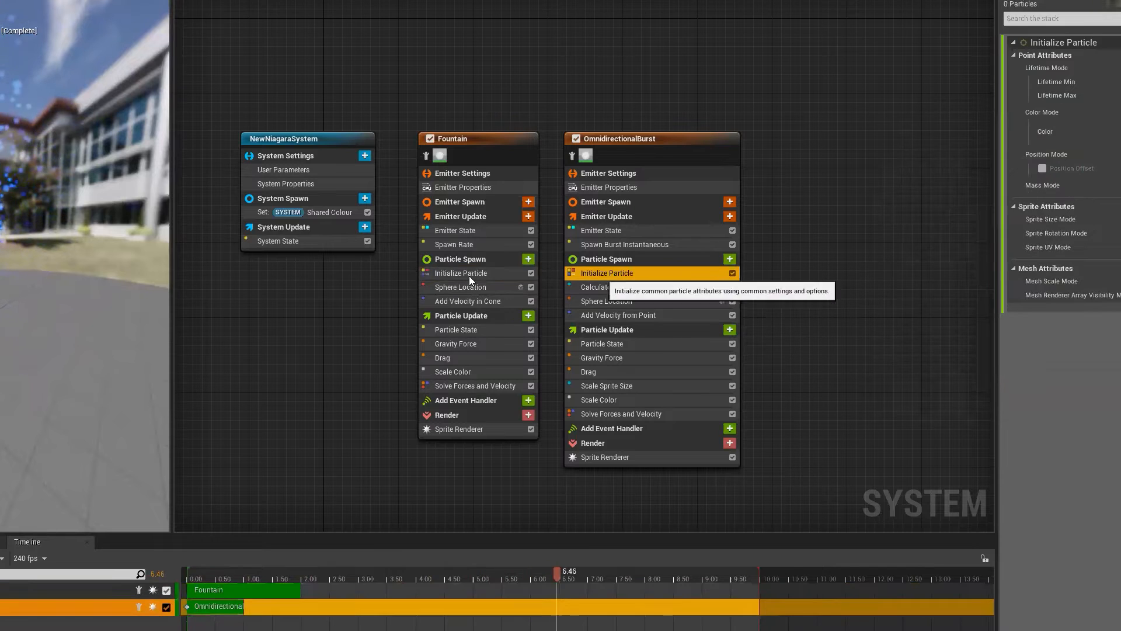
click(460, 275)
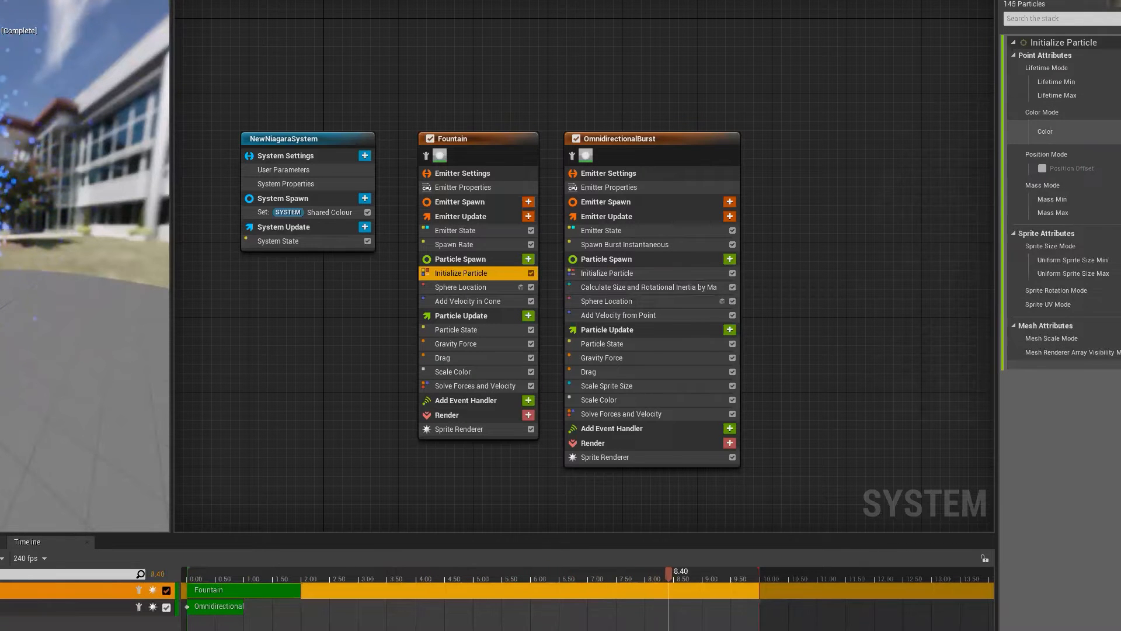
click(1110, 132)
click(1119, 132)
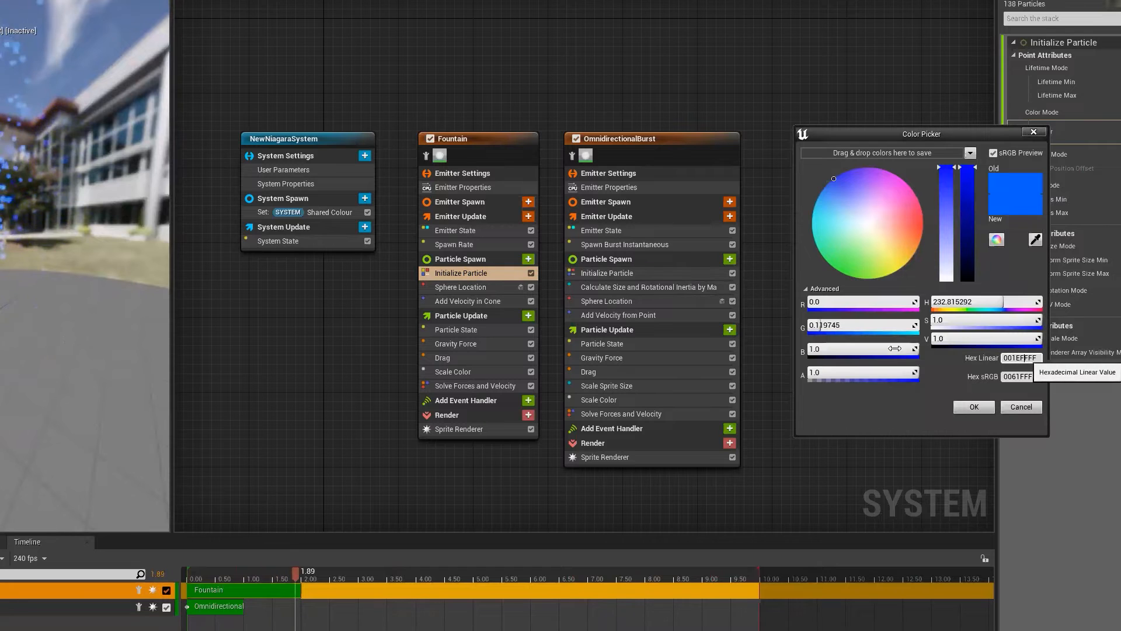
click(974, 406)
- Set the OmnidirectionalBurst emitter's Initialize Particle colour to the hex linear value 001EFFFF
click(629, 273)
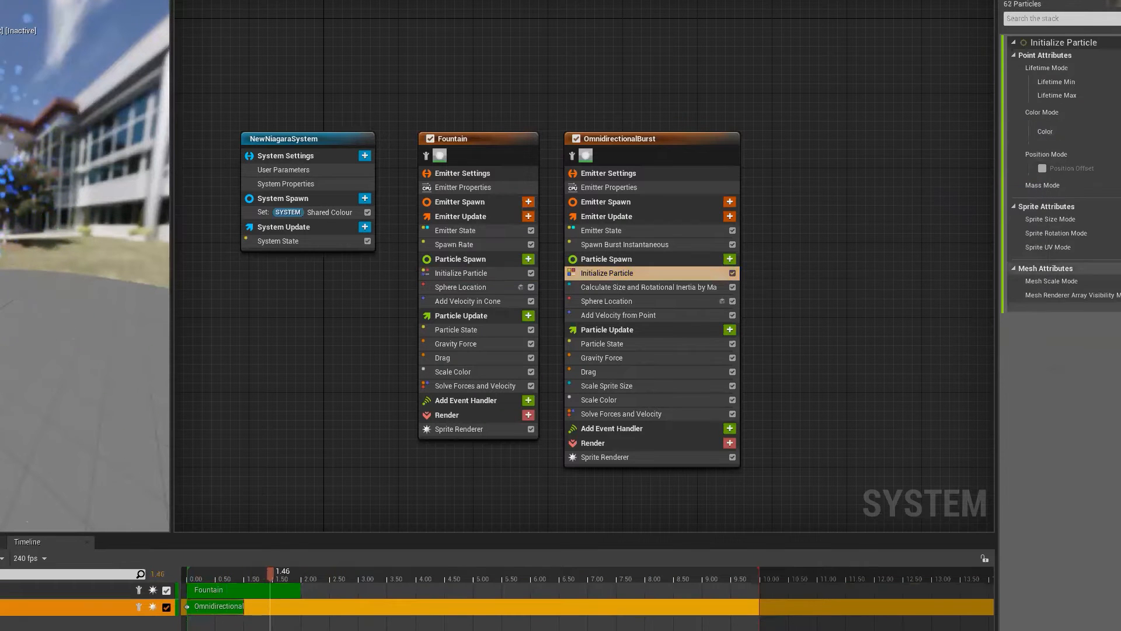
click(1118, 132)
double_click(1015, 366)
text(001EFFFF)
click(959, 411)
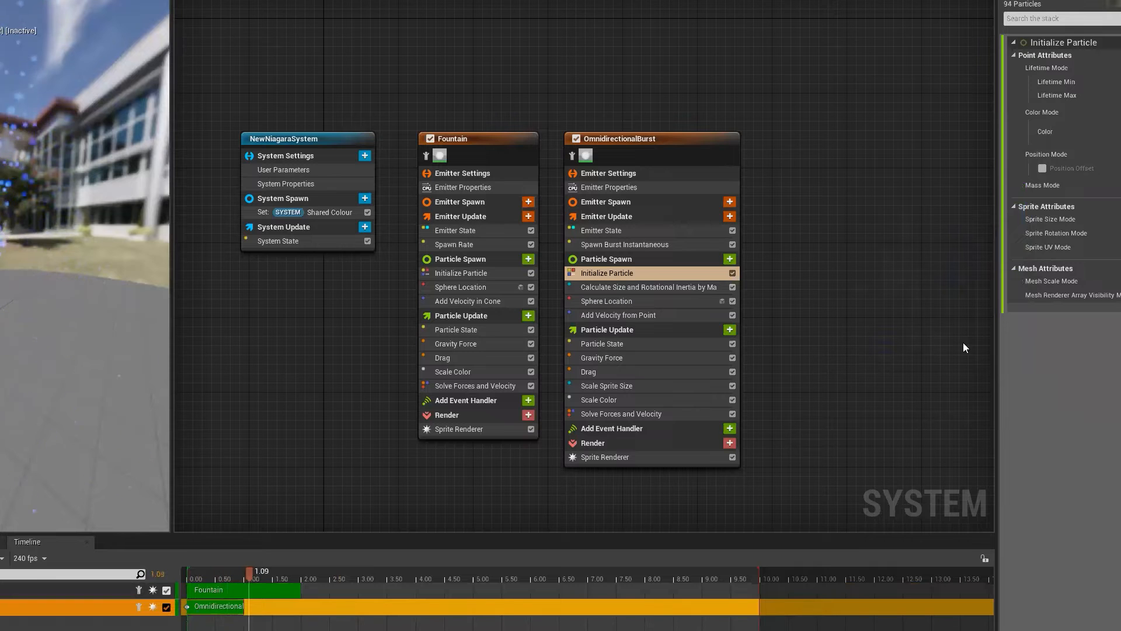
- Link the Color input of the Fountain emitter's Initialize Particle module to the SYSTEM Shared Colour parameter
click(472, 273)
click(621, 273)
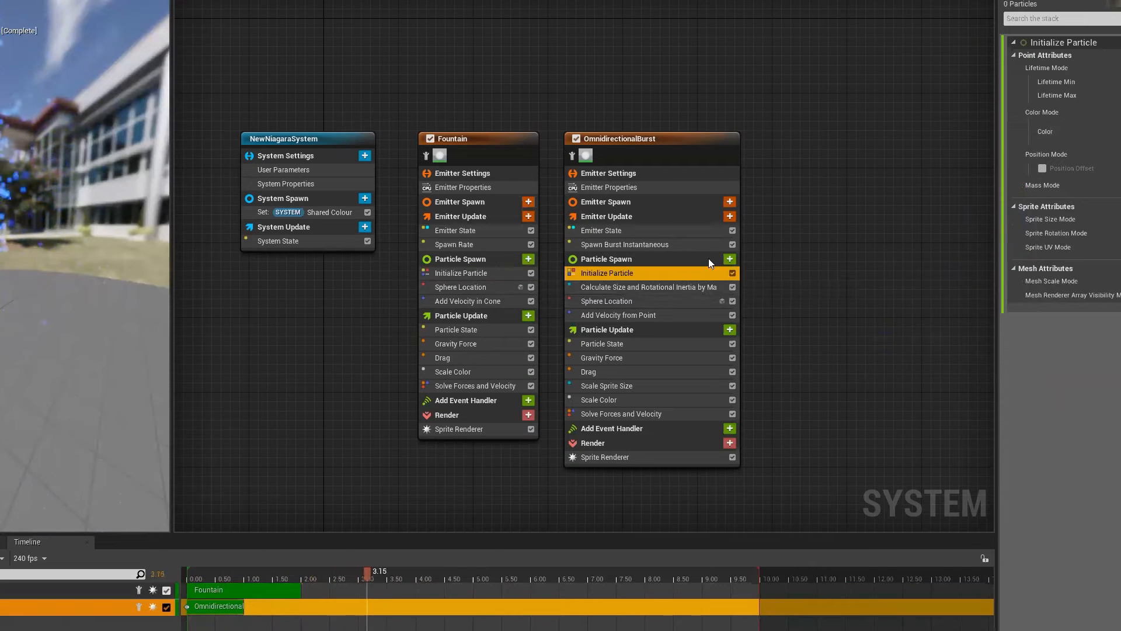
click(480, 273)
click(621, 275)
click(448, 273)
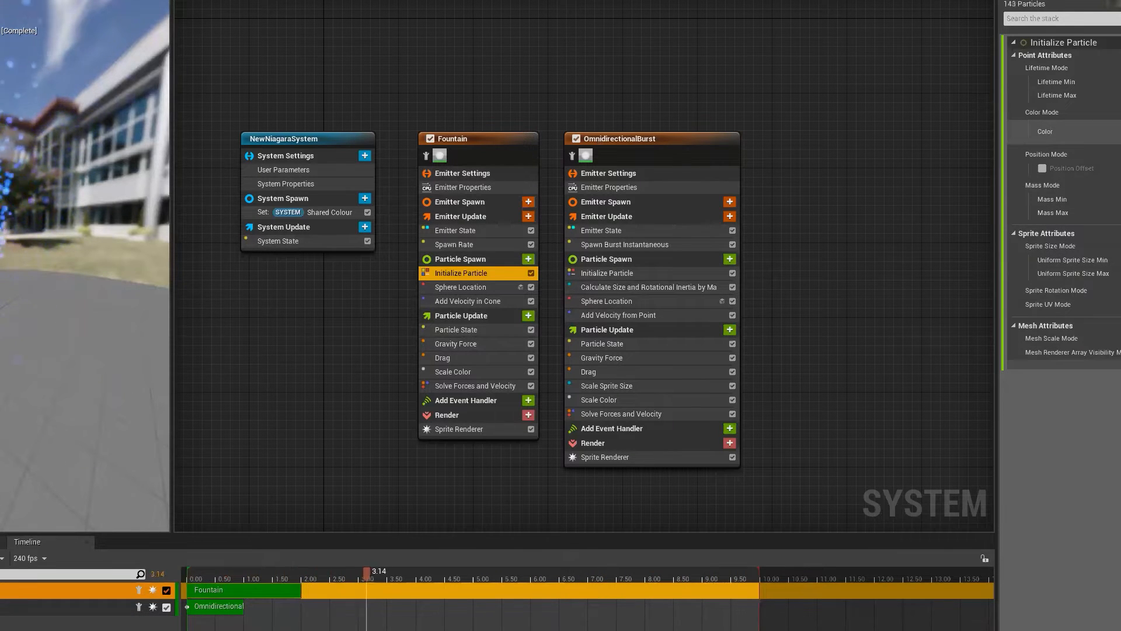
click(1070, 129)
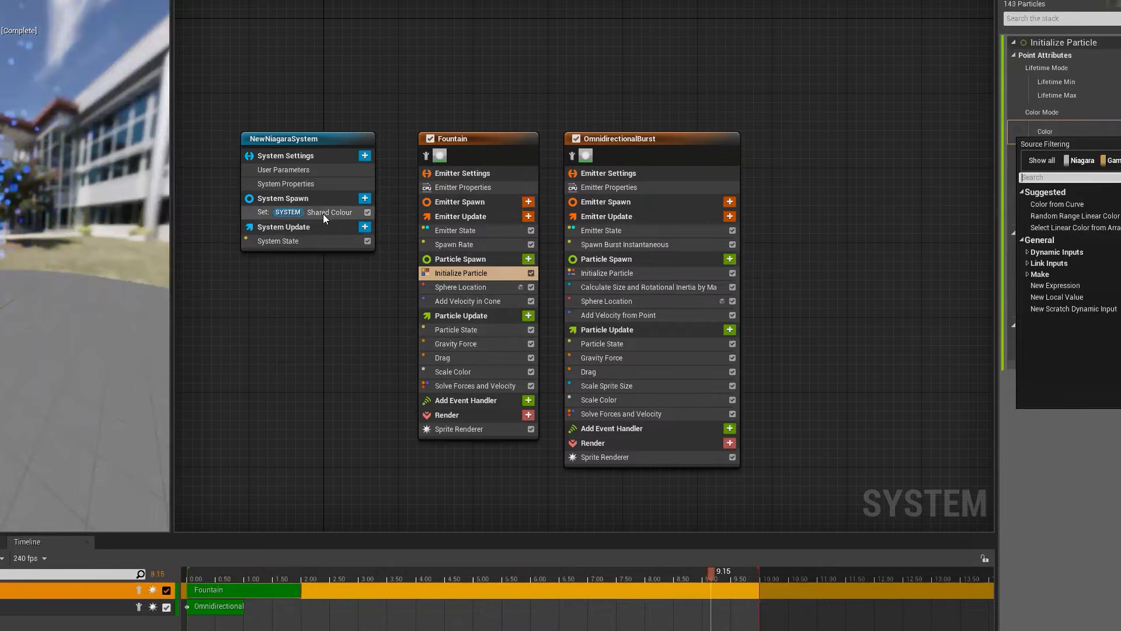
text(s)
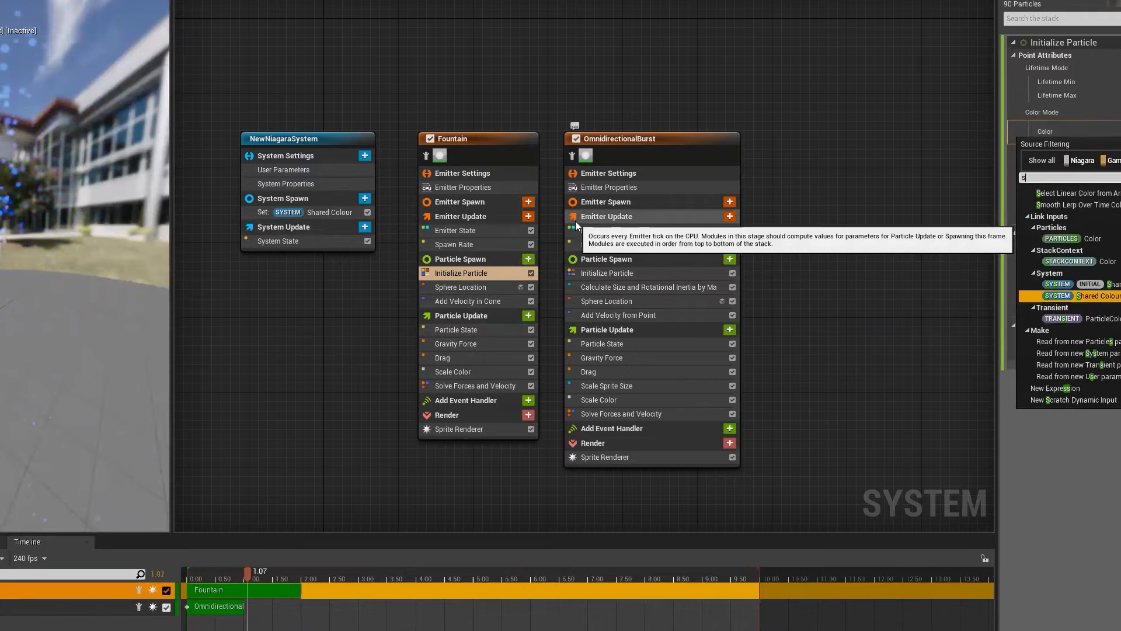
text(hared)
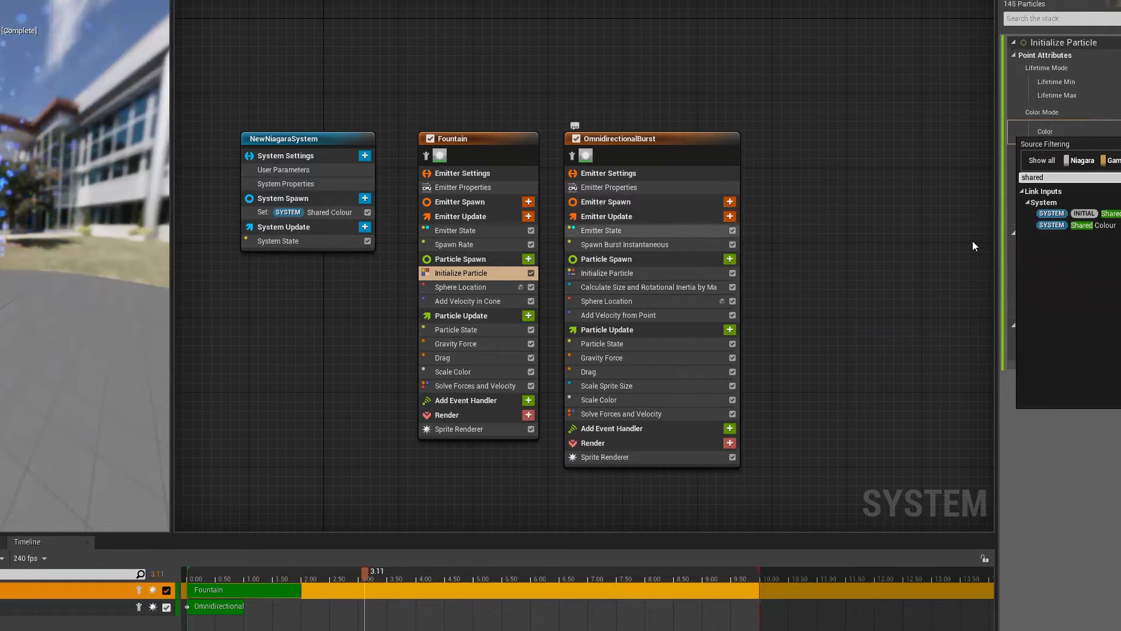
click(1084, 225)
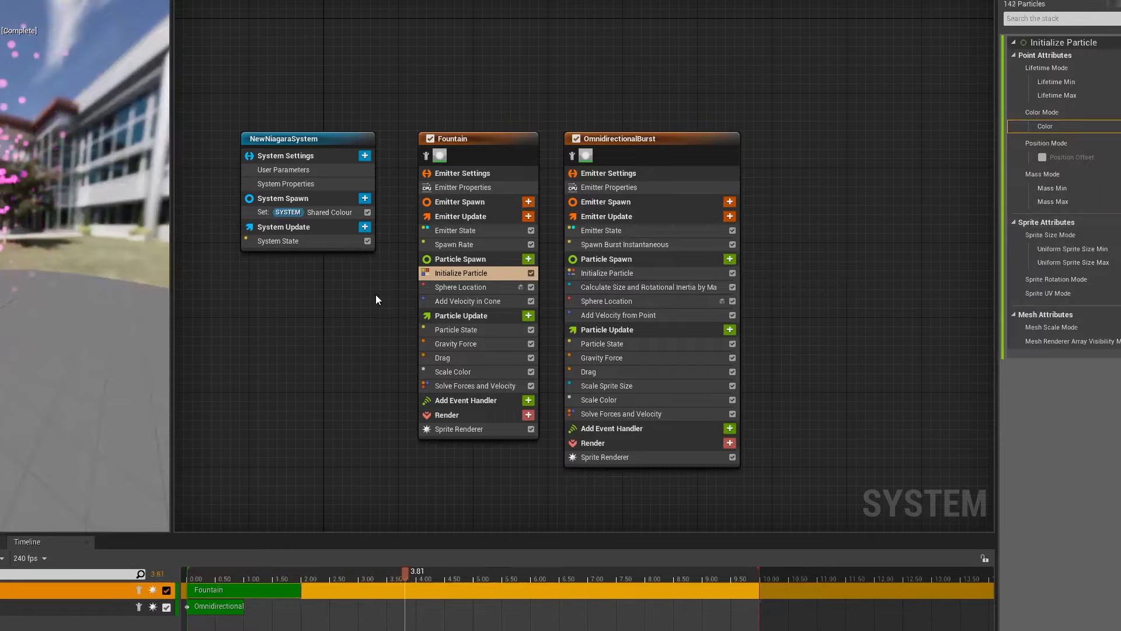
- Link the Color input of the OmnidirectionalBurst emitter's Initialize Particle module to the SYSTEM Shared Colour parameter
click(621, 273)
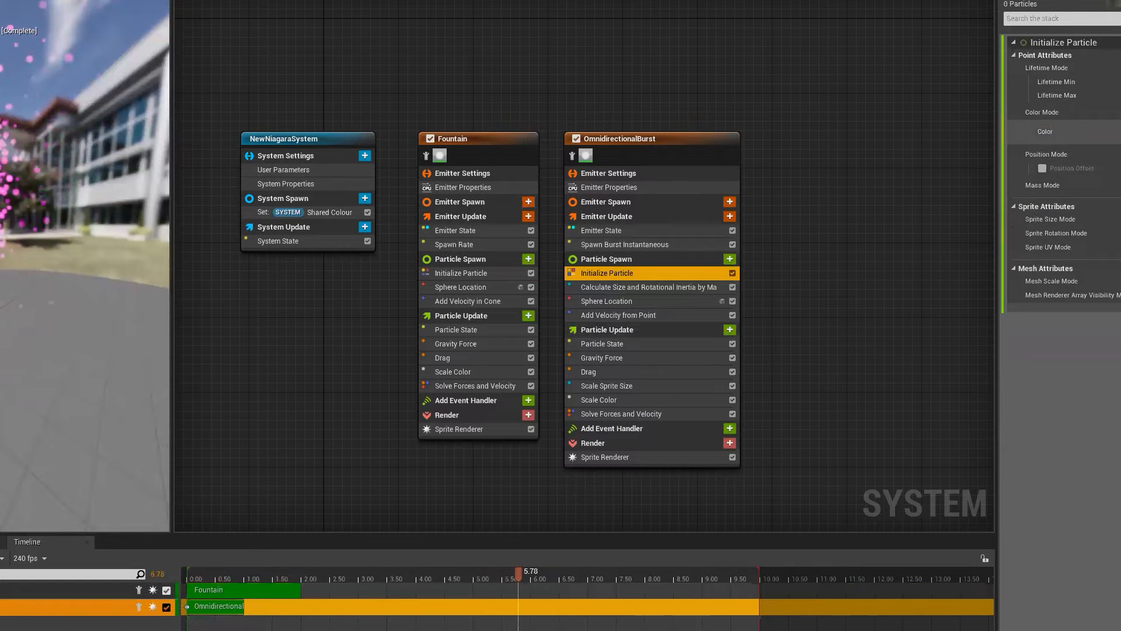
click(1116, 131)
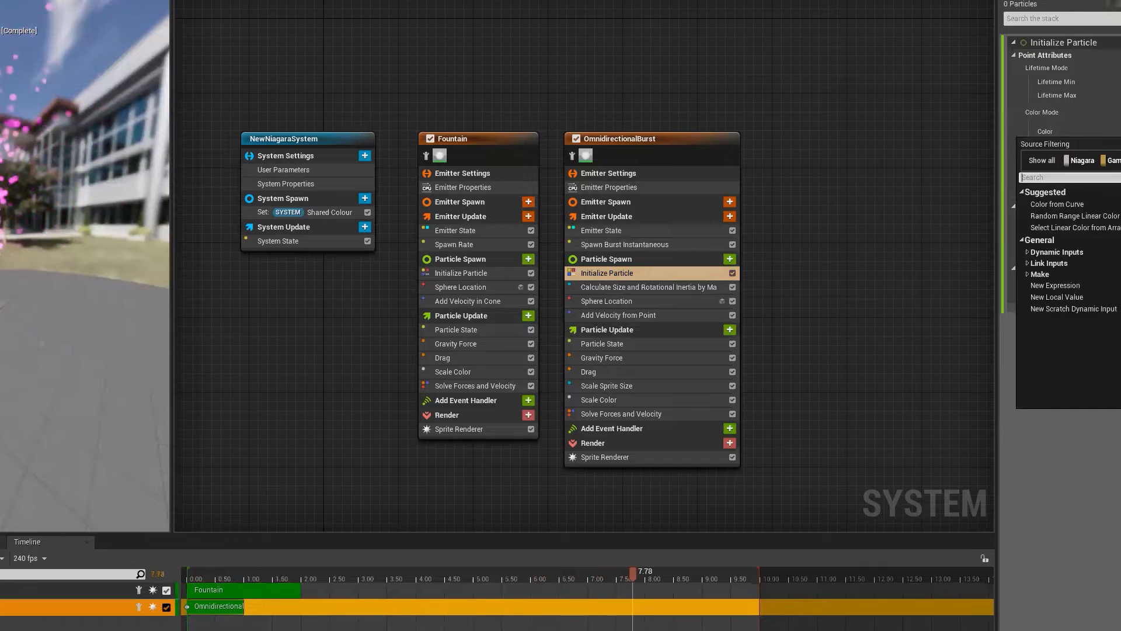
text(shared)
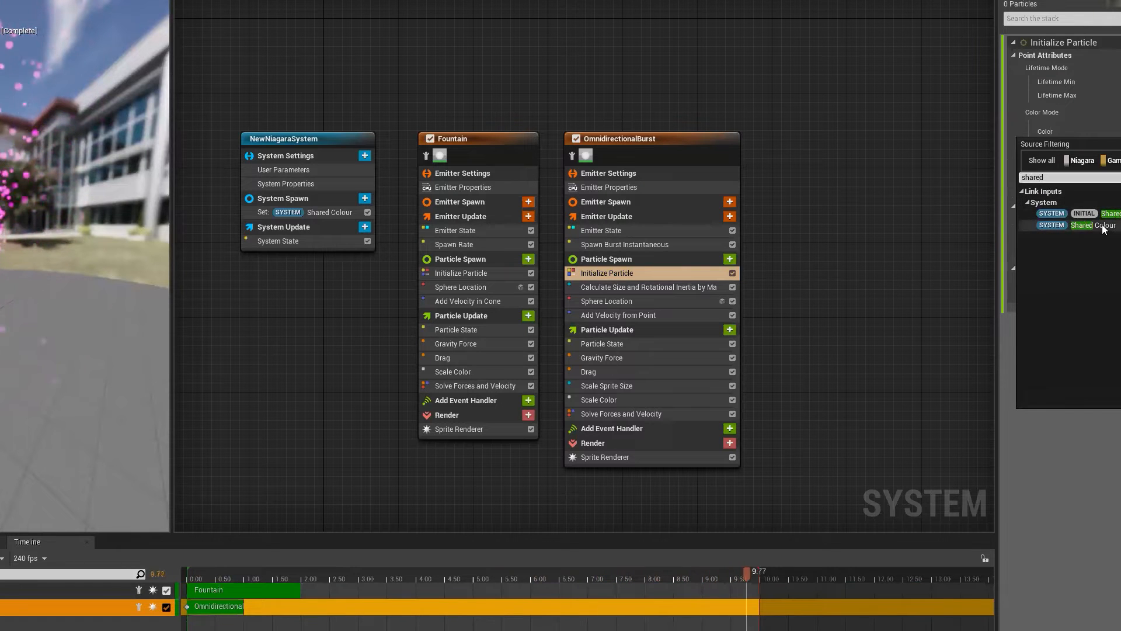
click(1110, 225)
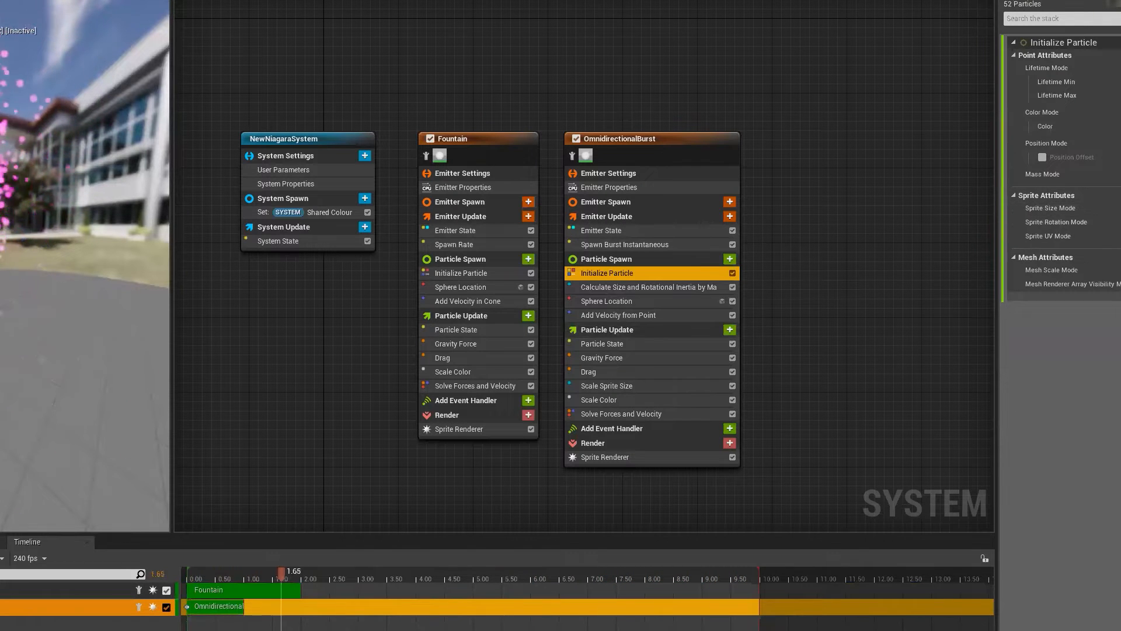
- Preview the particles of both emitters early in the simulation by scrubbing the timeline to about 0.31 s
drag(70, 292, 129, 292)
drag(55, 217, 152, 217)
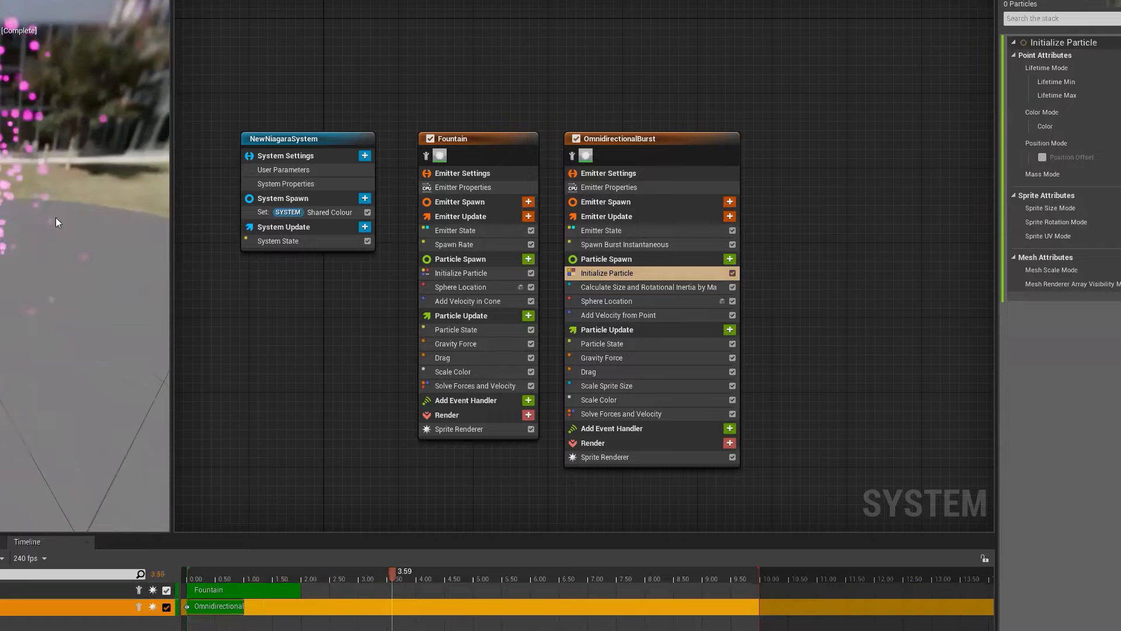
drag(327, 579, 253, 572)
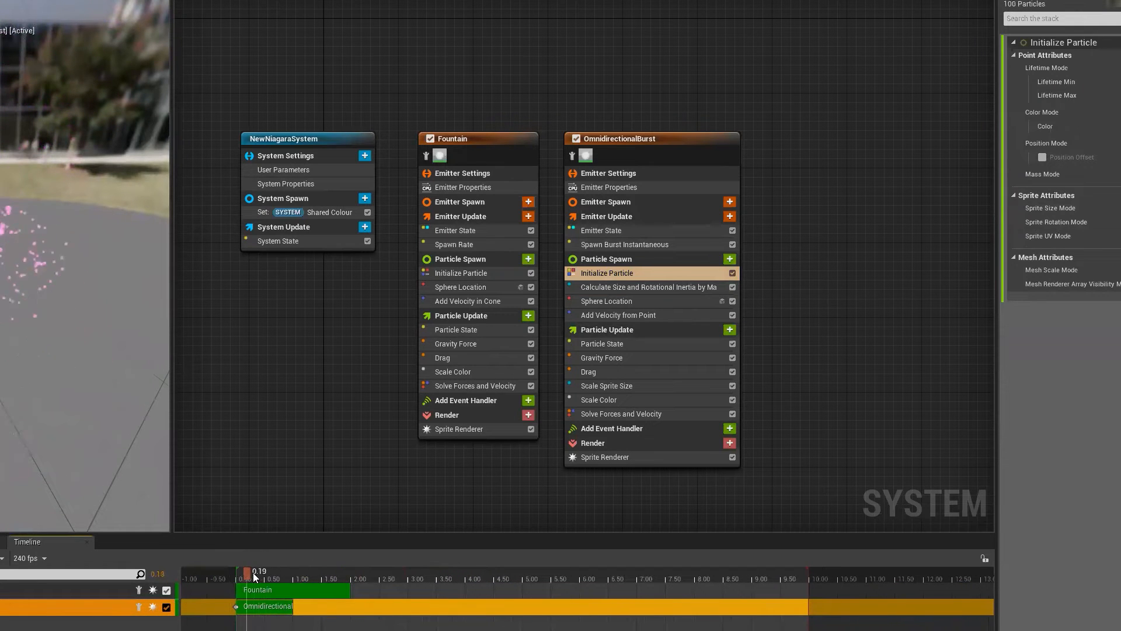
mouse_move(442, 82)
mouse_down()
mouse_move(824, 305)
mouse_move(491, 88)
mouse_up()
- Compare both emitters' Initialize Particle modules with the System Spawn Shared Colour setting, and review the Fountain's Emitter Update stage and emitter settings
click(470, 273)
click(610, 273)
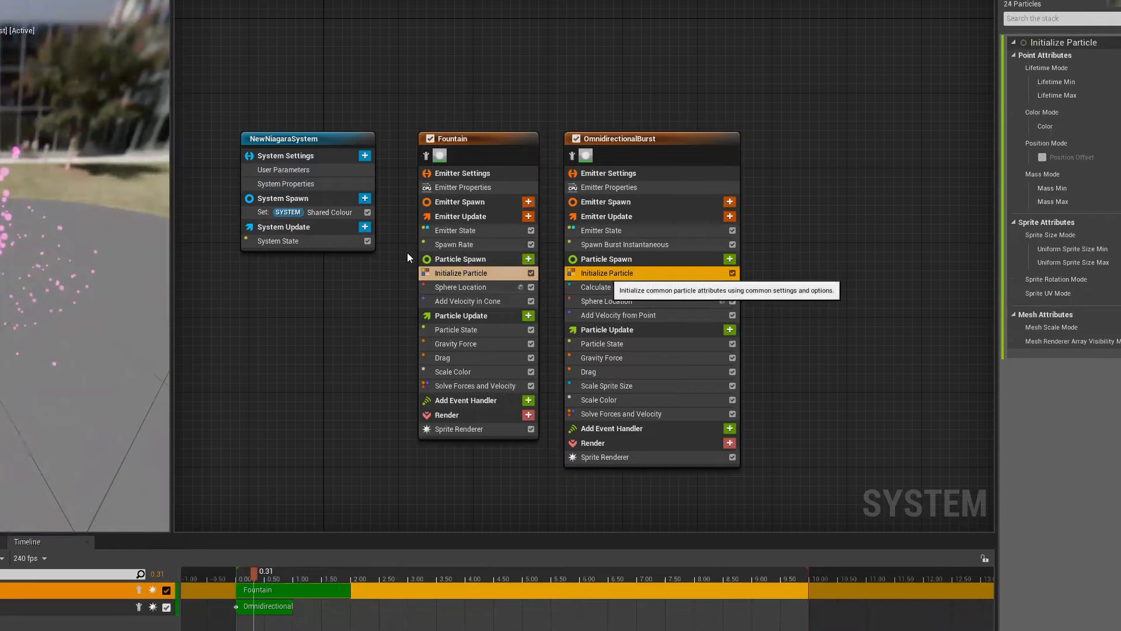
click(302, 213)
click(610, 274)
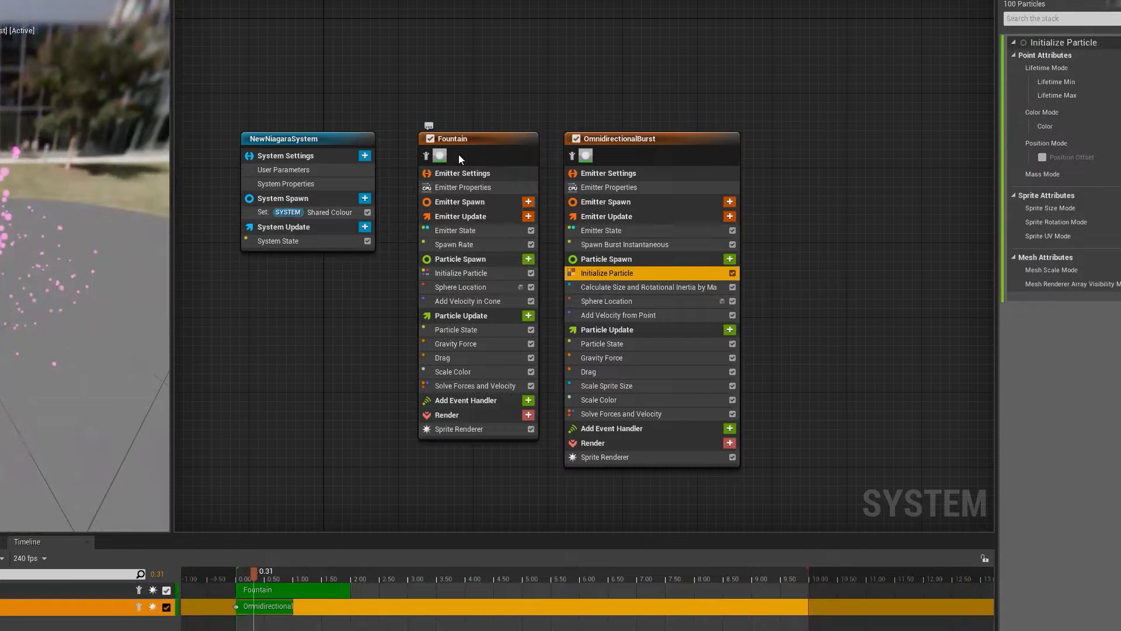
click(452, 218)
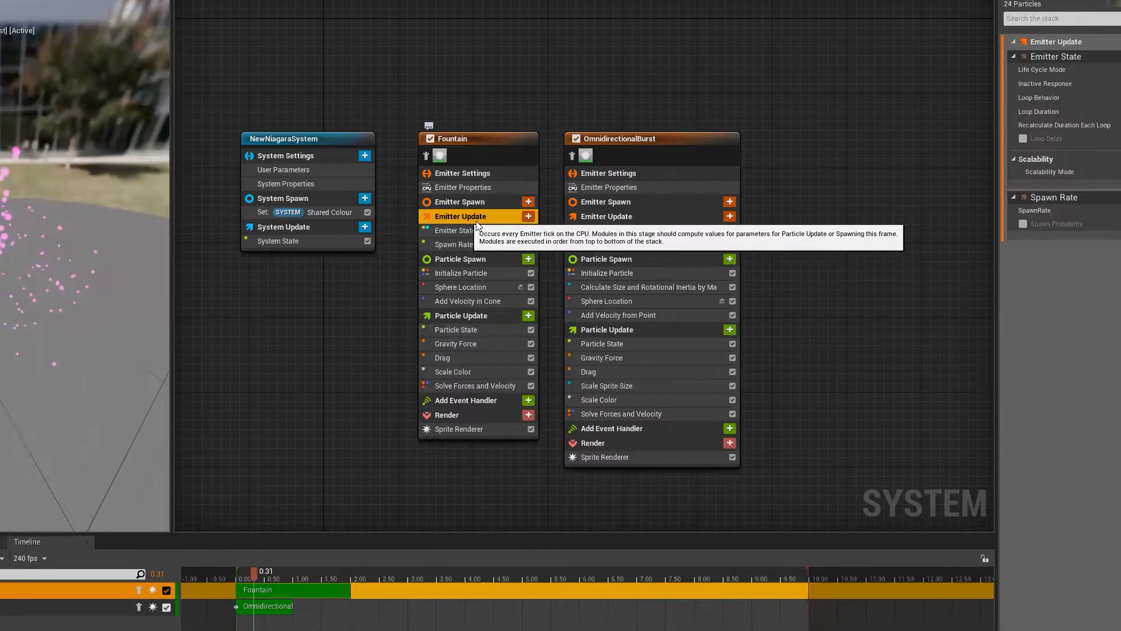
click(457, 144)
drag(549, 469, 549, 470)
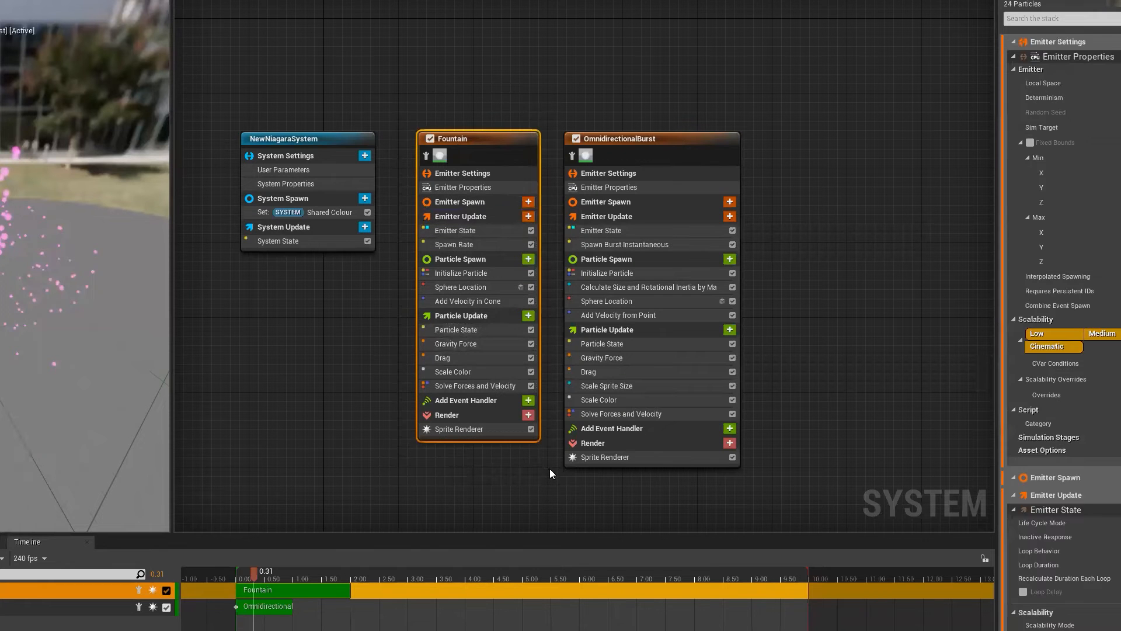
click(513, 479)
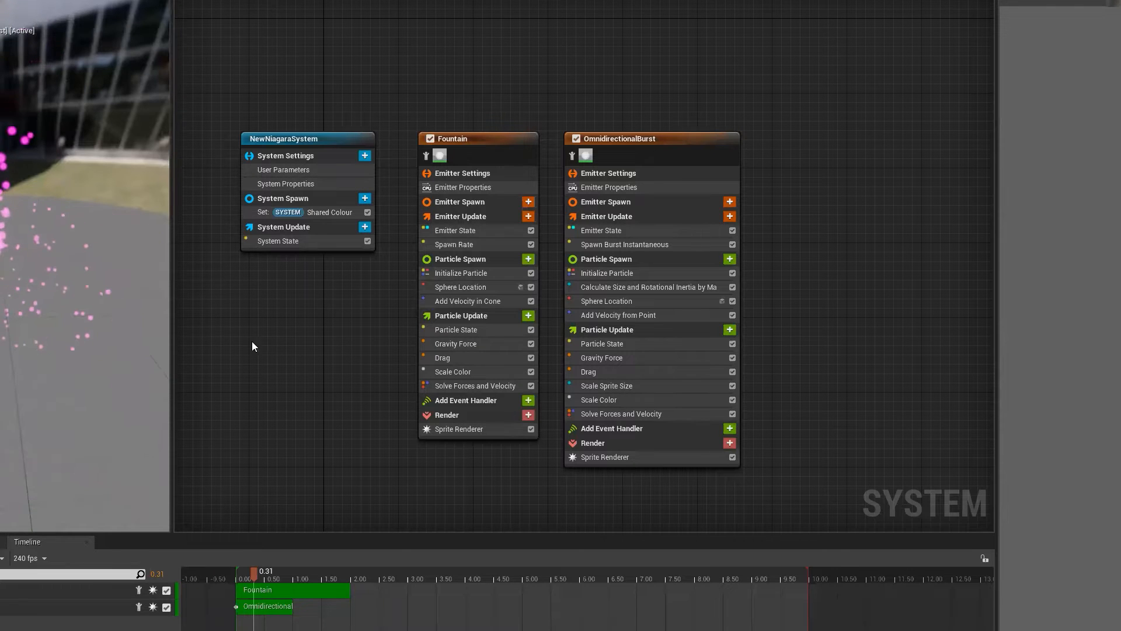
- Add a Set SYSTEM Shared Colour parameter to the System Update stage and drive its value with Lerp Linear Colors
click(293, 228)
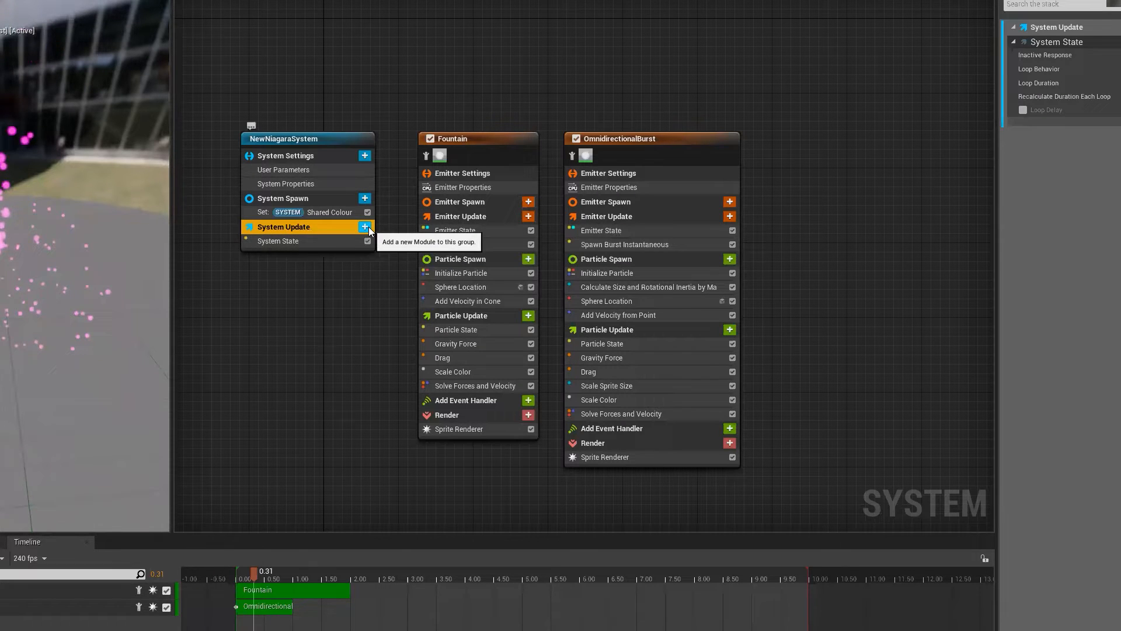
click(367, 227)
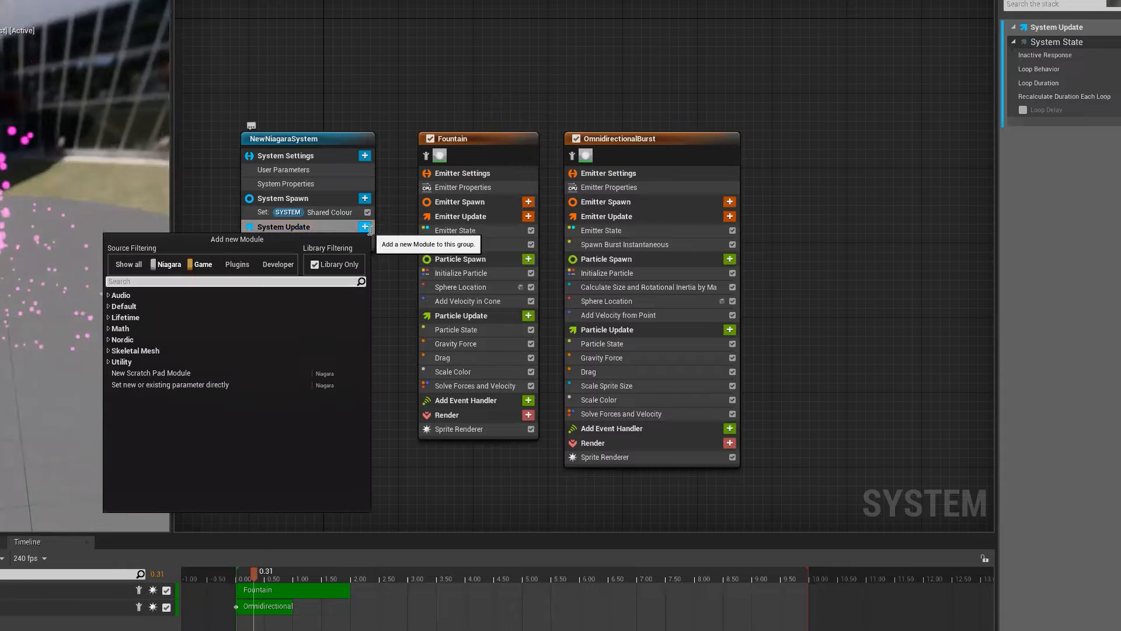
click(177, 385)
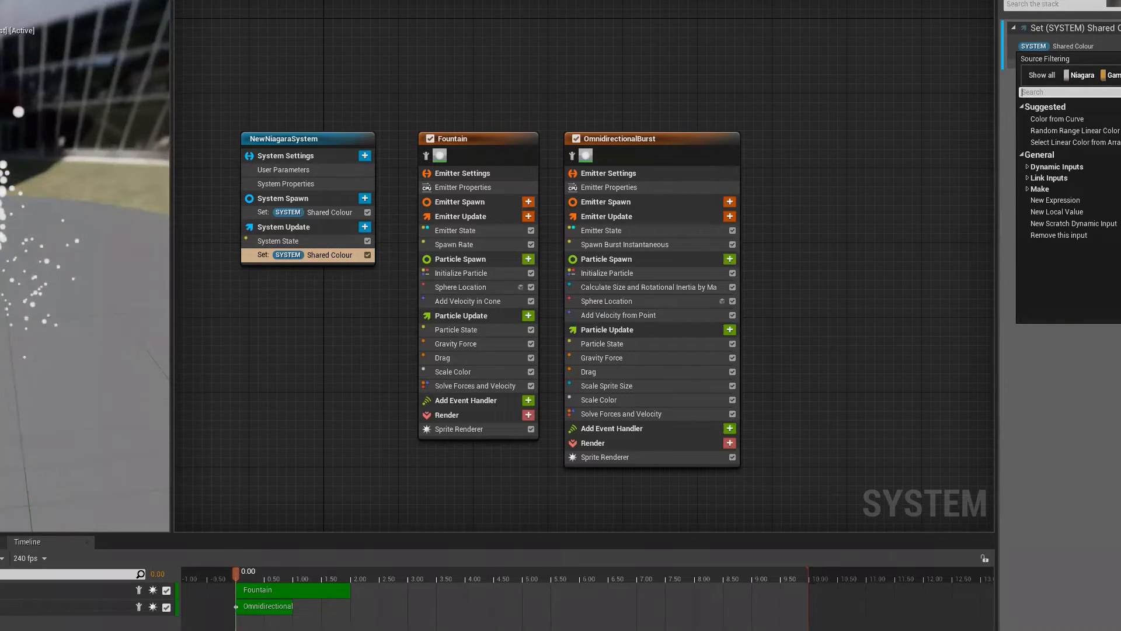
text(lerp)
key(Up)
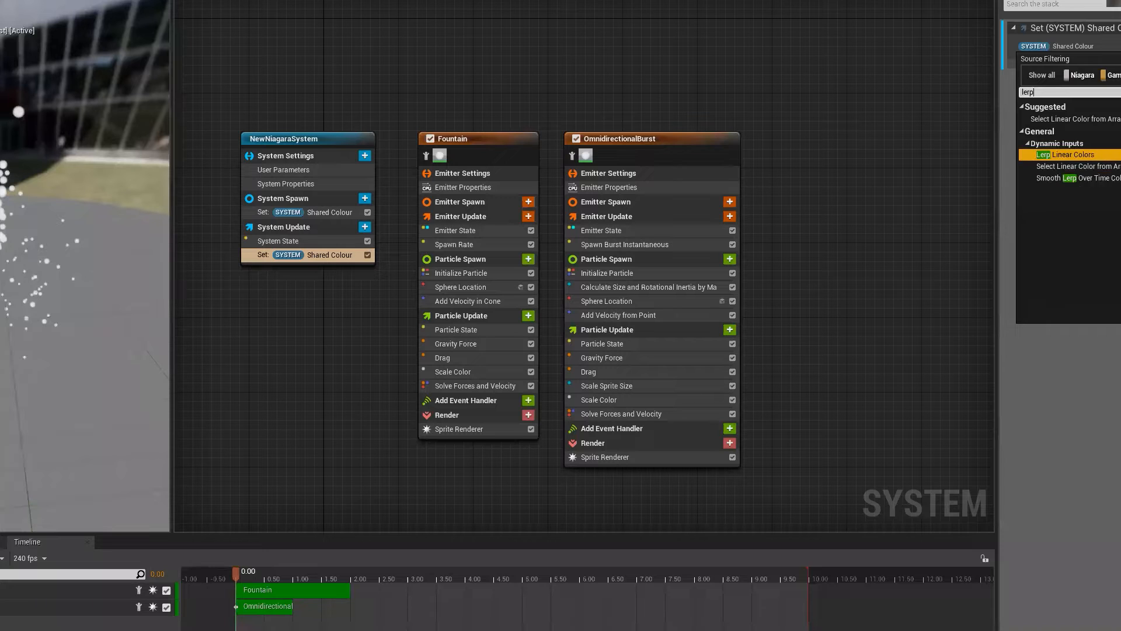
key(Return)
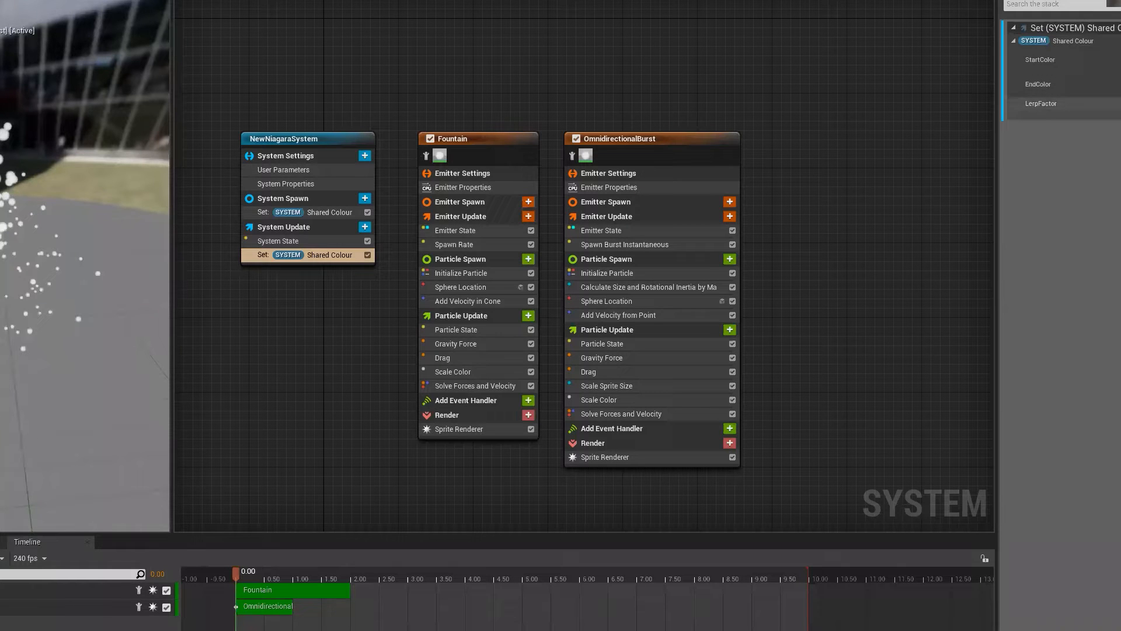
- Try Smooth Lerp Over Time Float as the LerpFactor of the System Update Shared Colour
click(1046, 107)
click(1104, 141)
click(1119, 103)
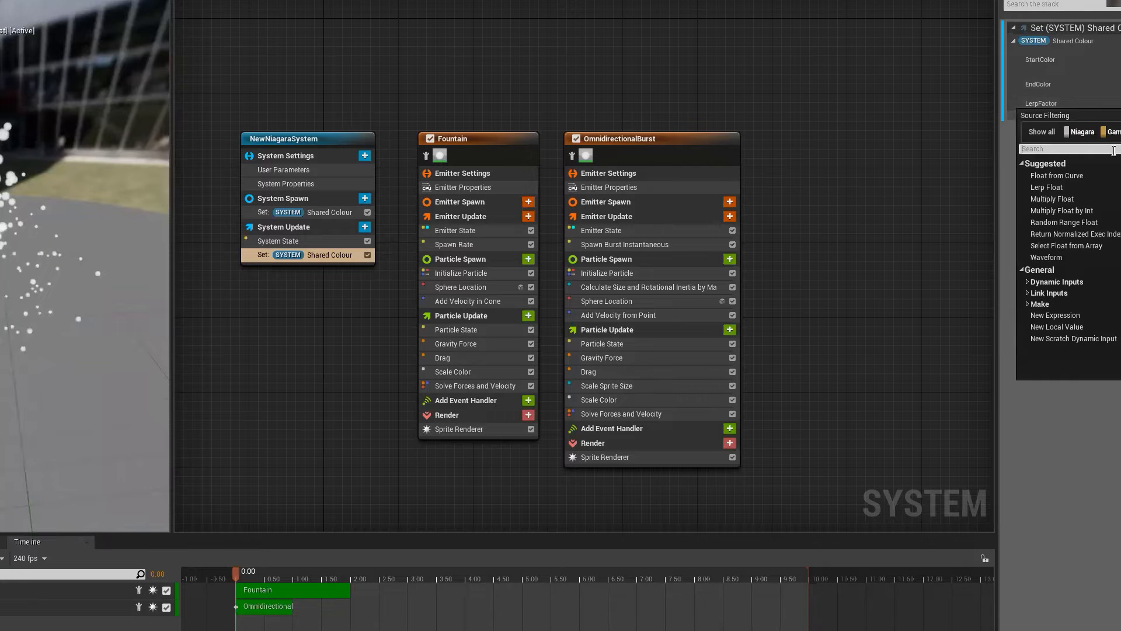
text(time)
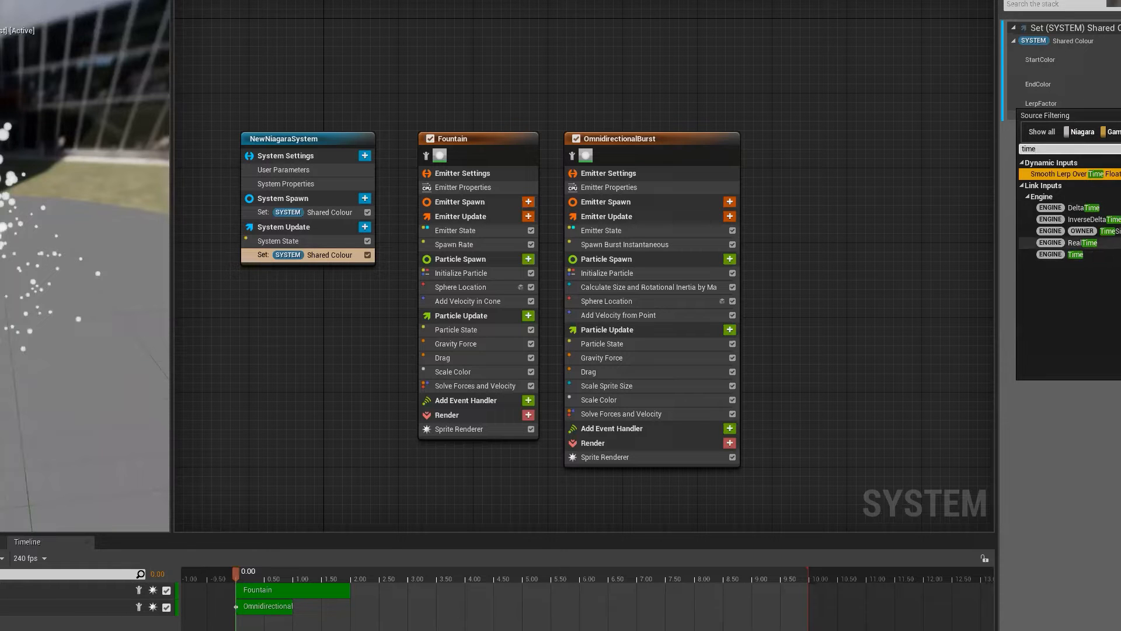
click(1115, 175)
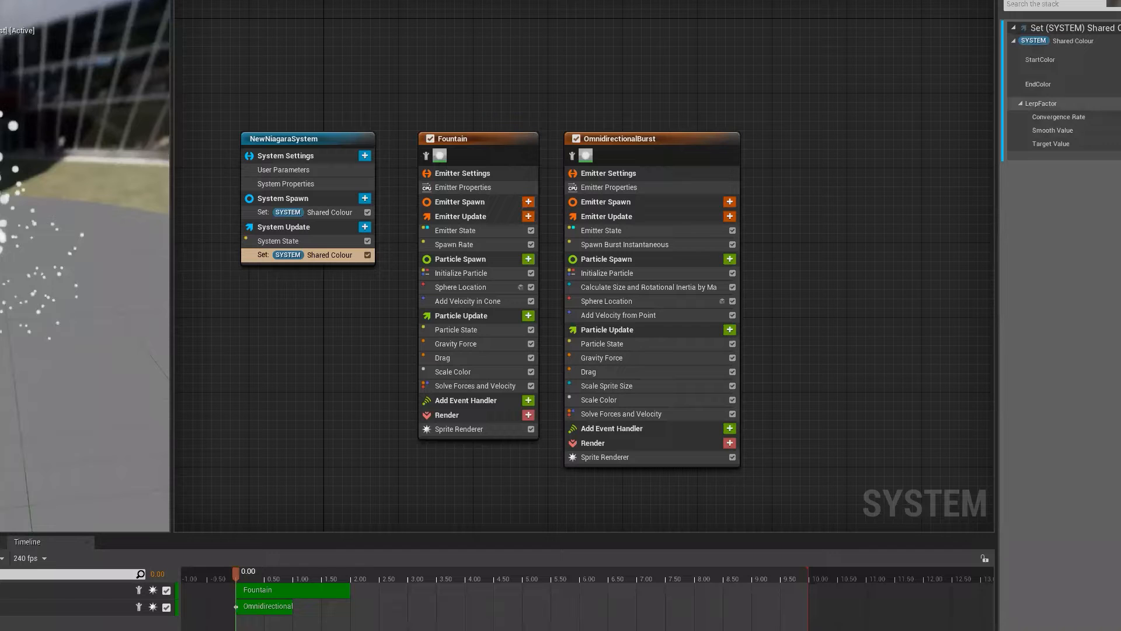
- Link the LerpFactor of the System Update Shared Colour to the SYSTEM NormalizedLoopAge parameter
click(1119, 104)
click(1119, 103)
text(syste)
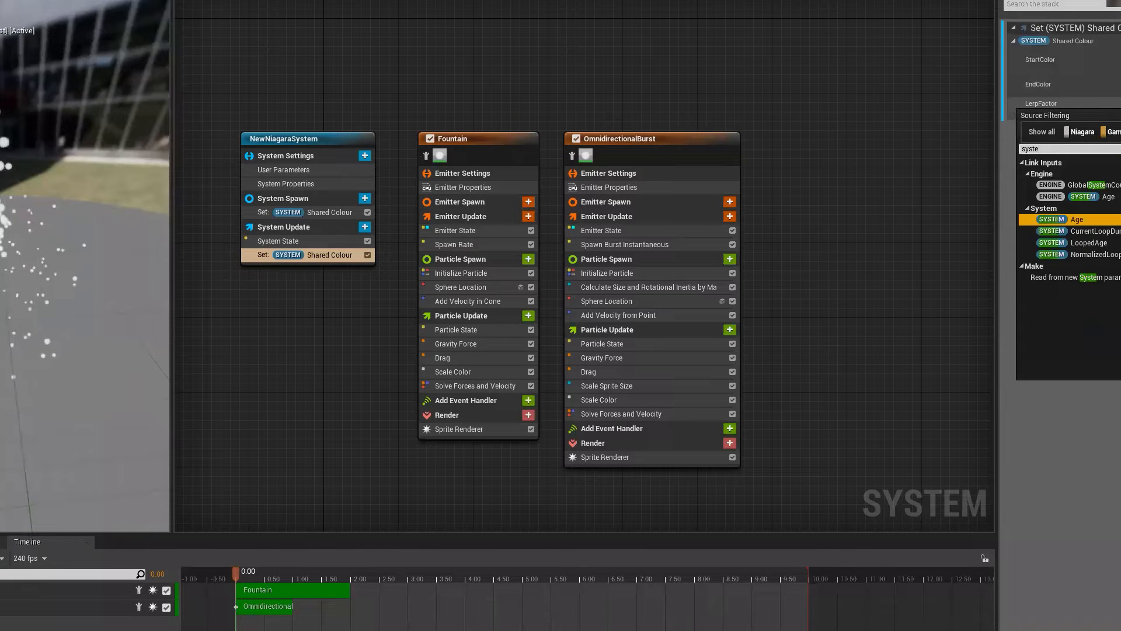
key(Down)
key(Down)
key(Down)
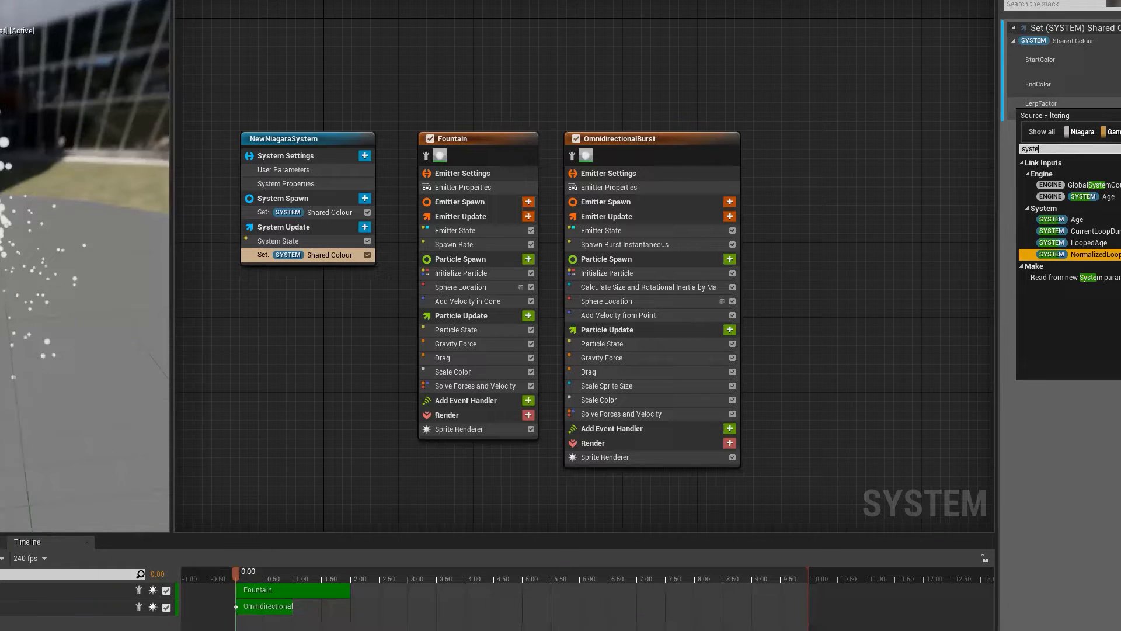
key(Return)
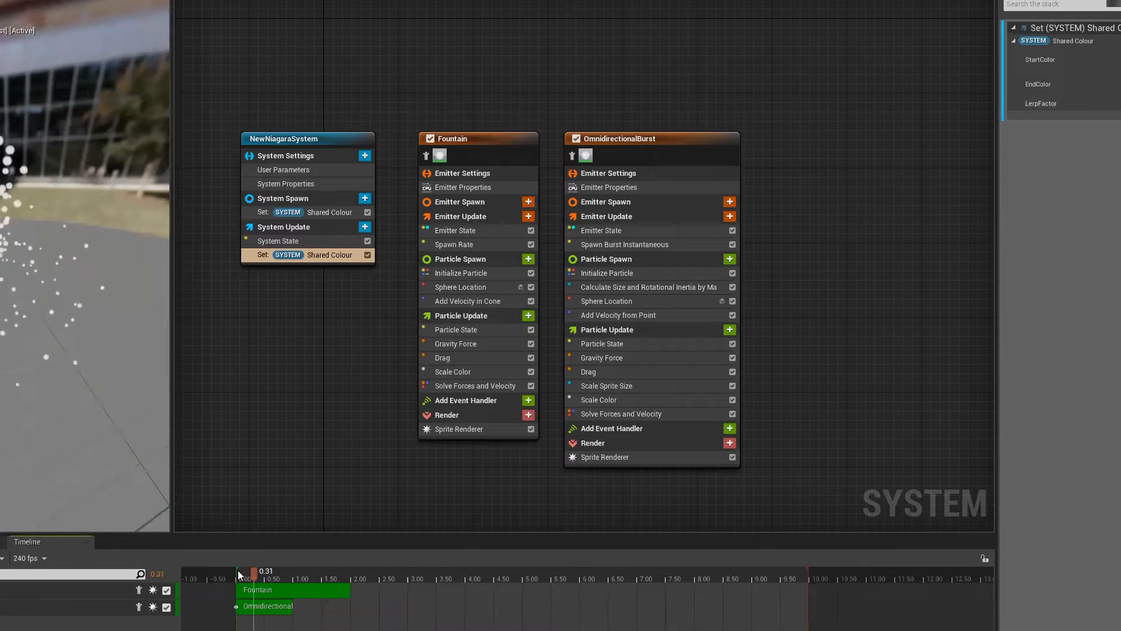
- Set the StartColor of the System Update Shared Colour to magenta and its EndColor to a green tone
click(287, 254)
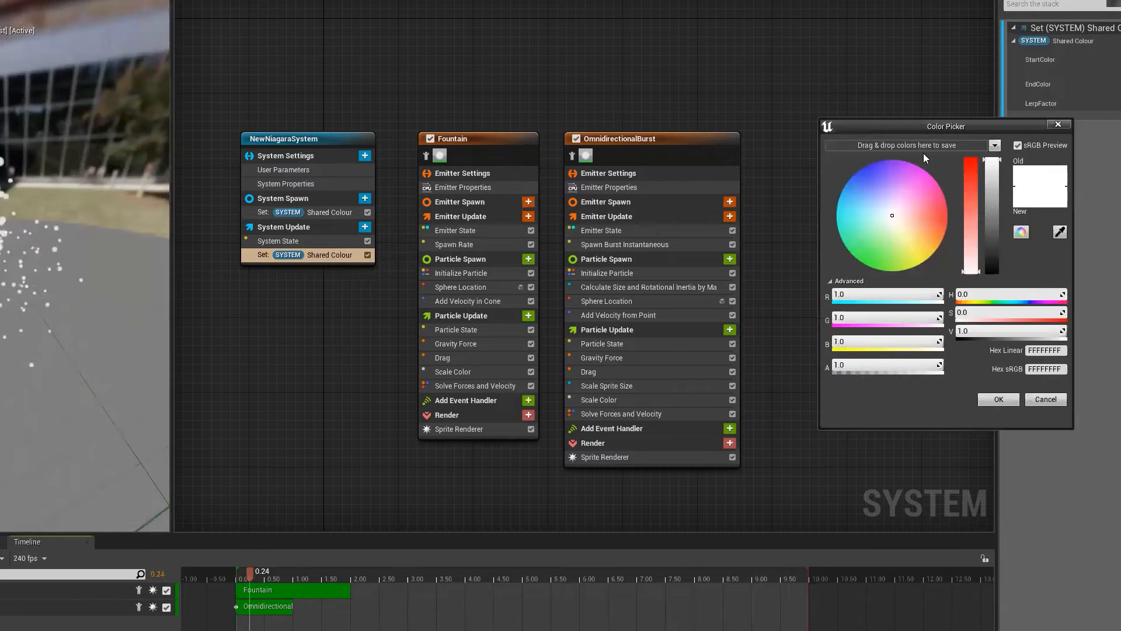
click(918, 165)
click(998, 399)
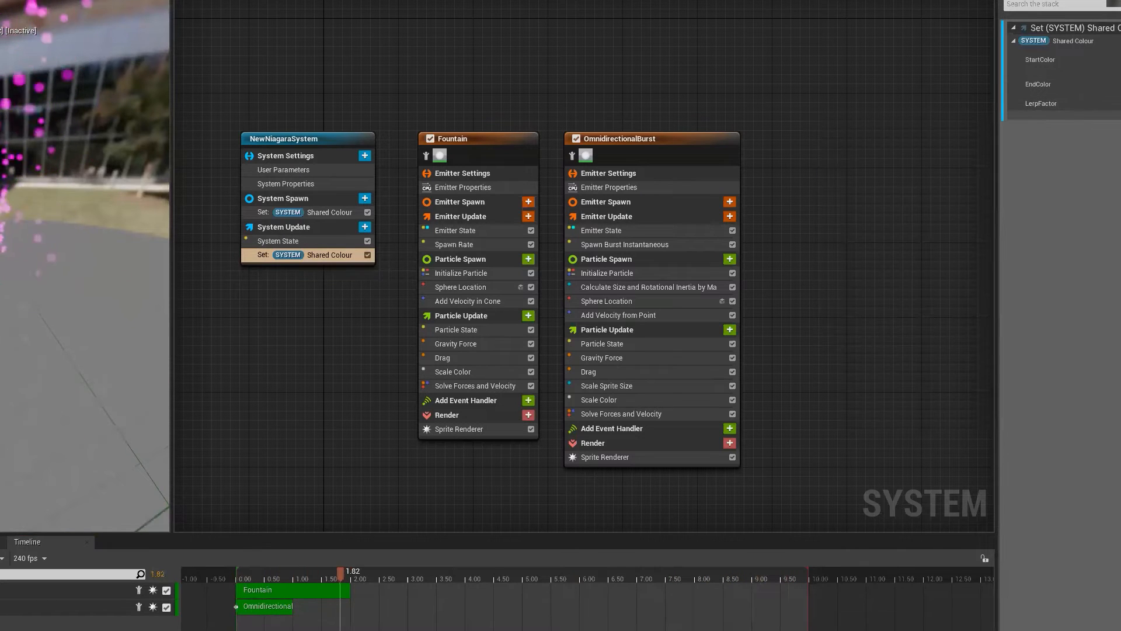
click(821, 251)
drag(953, 248, 954, 146)
click(978, 386)
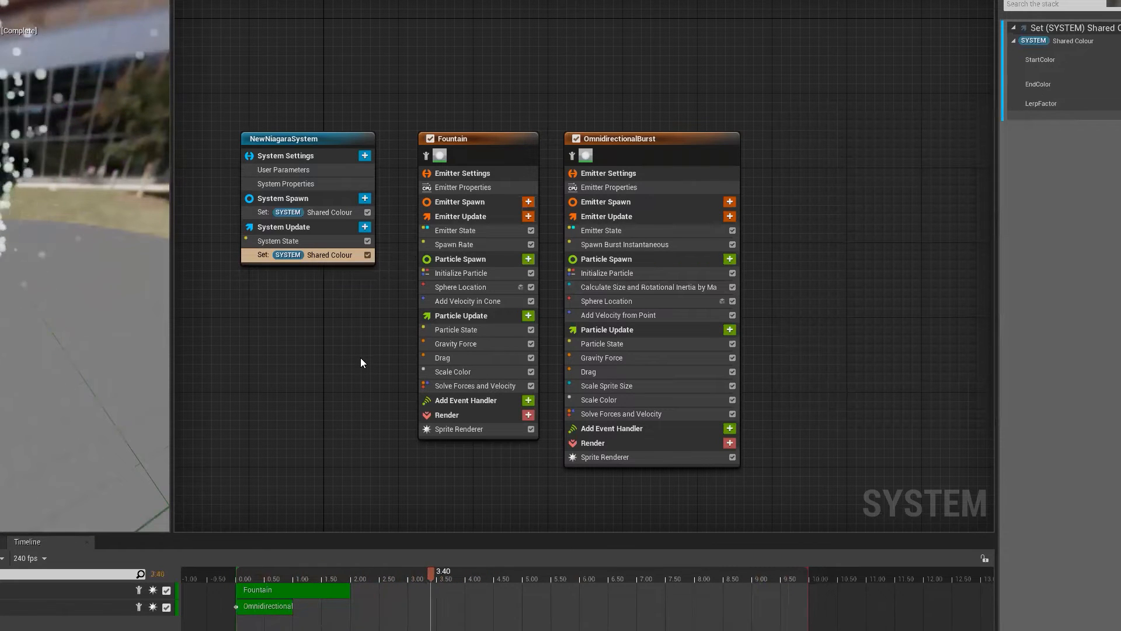
- Review the System Properties, the System Spawn Shared Colour setting and the System State loop options
click(300, 186)
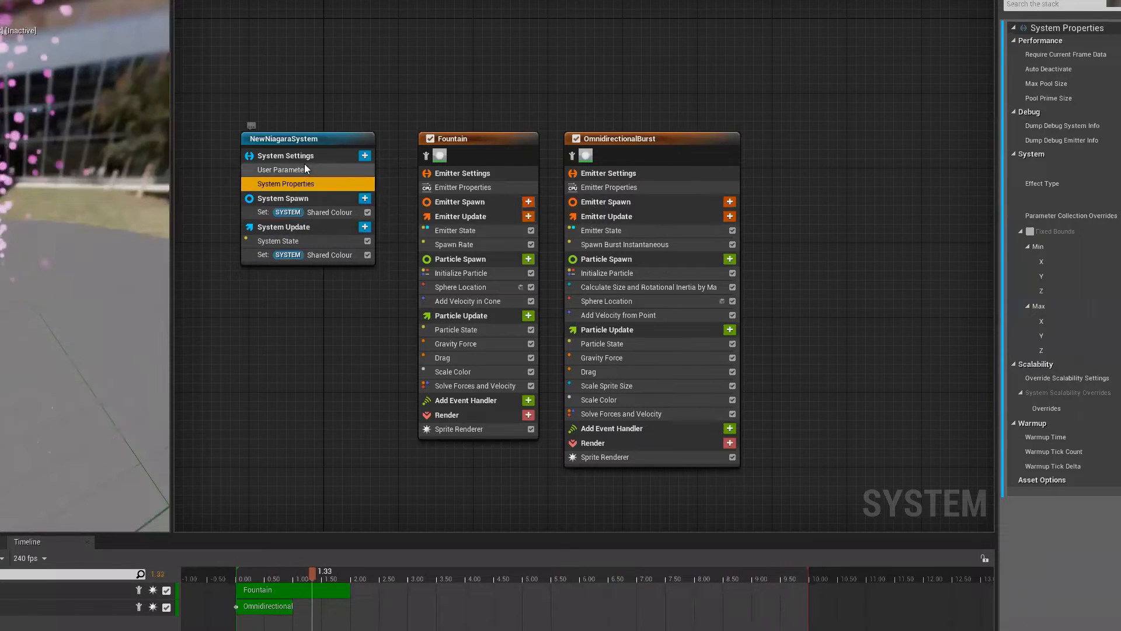
click(285, 211)
click(299, 241)
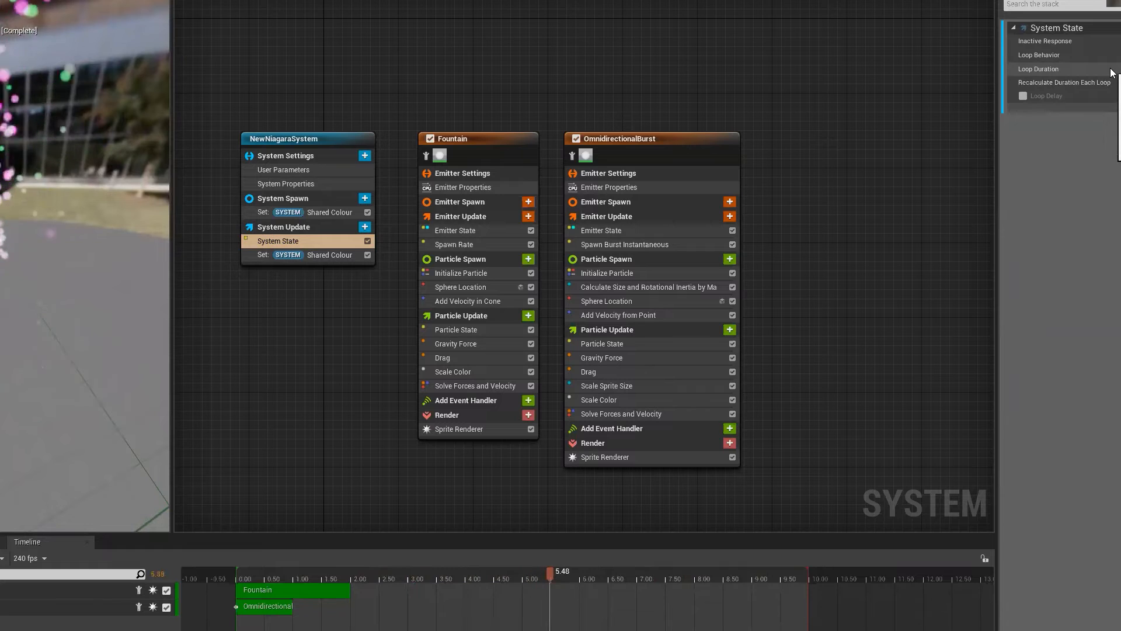
- View the placed NewNiagaraSystem from several angles in the level editor and delete the actor from the level
right_drag(596, 215, 650, 231)
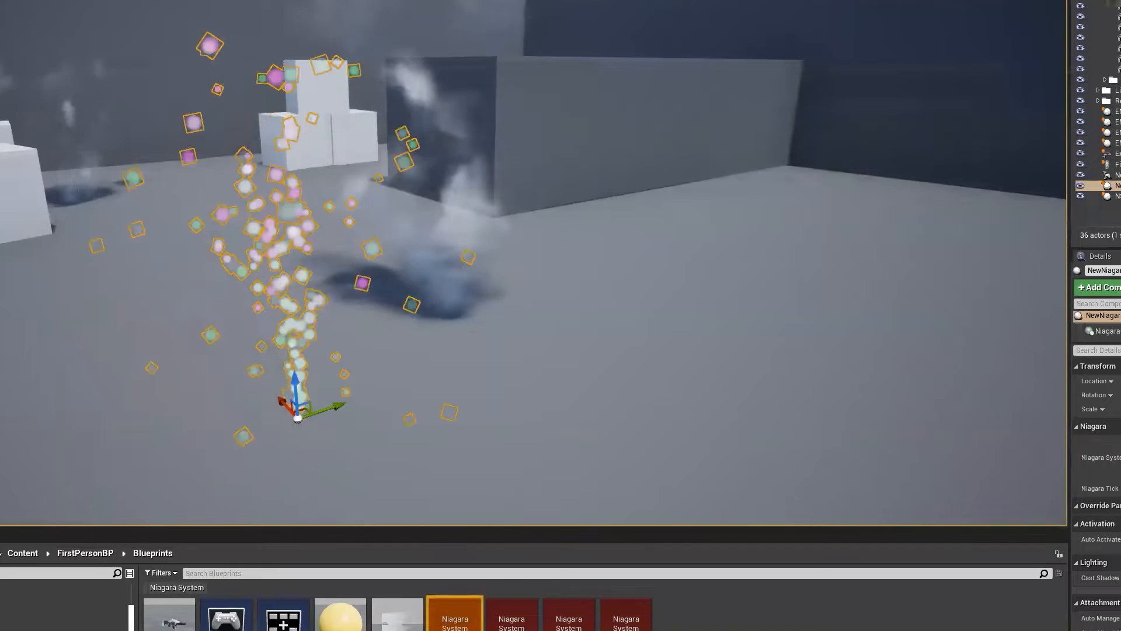
right_drag(351, 285, 281, 280)
right_drag(545, 307, 579, 310)
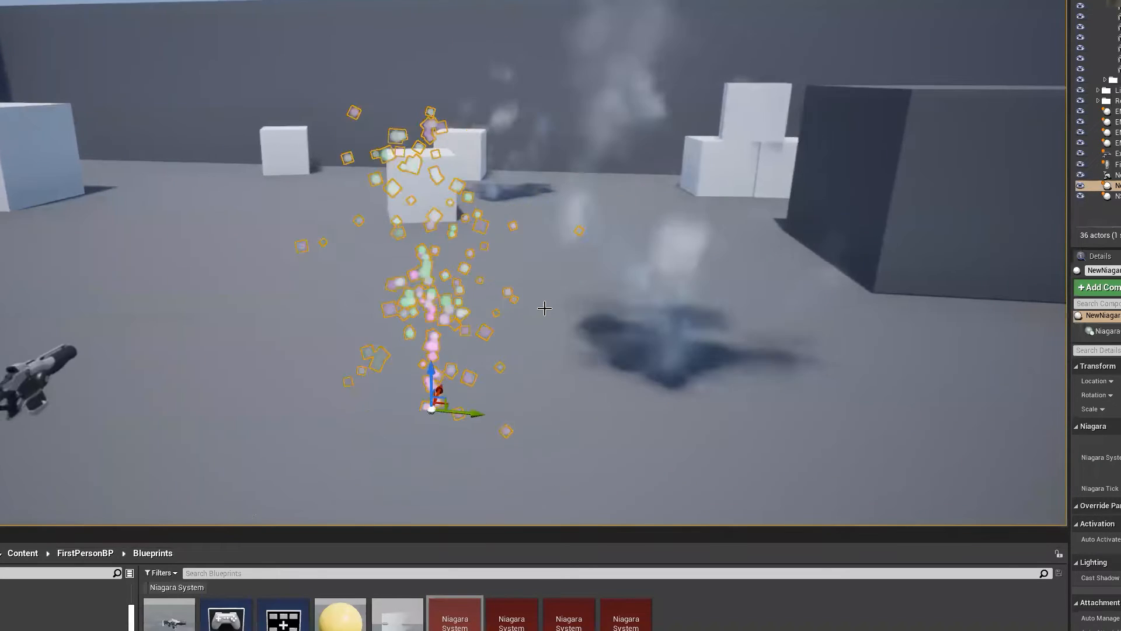
key(Delete)
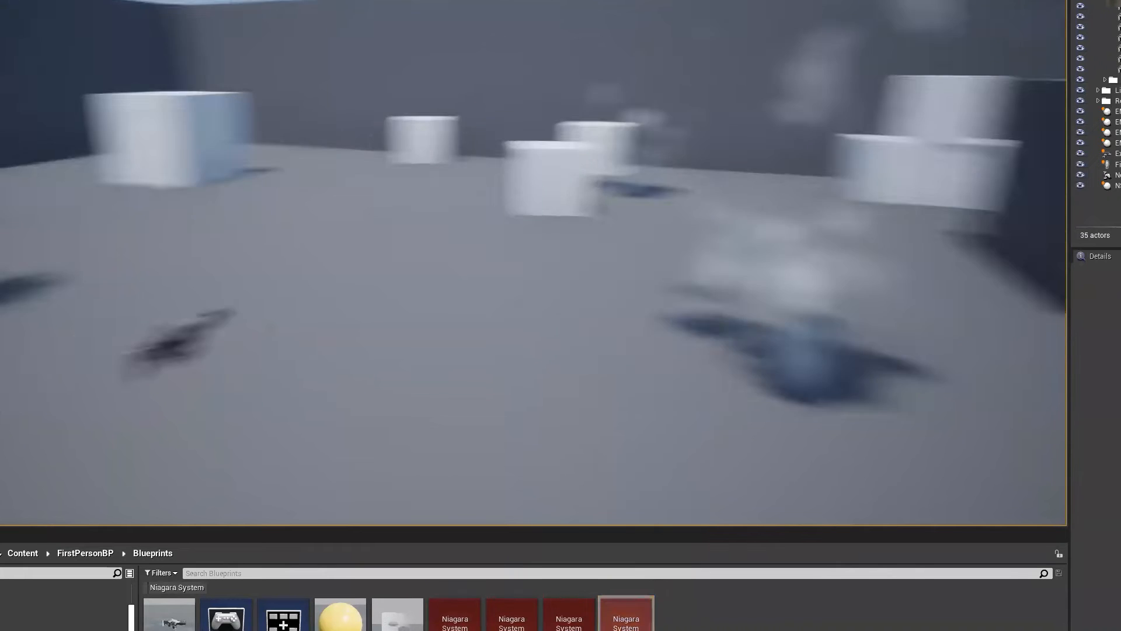
- Play the level in the editor, walk up to the far wall and fire the gun at it
mouse_move(660, 337)
right_down()
mouse_move(630, 321)
mouse_move(660, 336)
right_up()
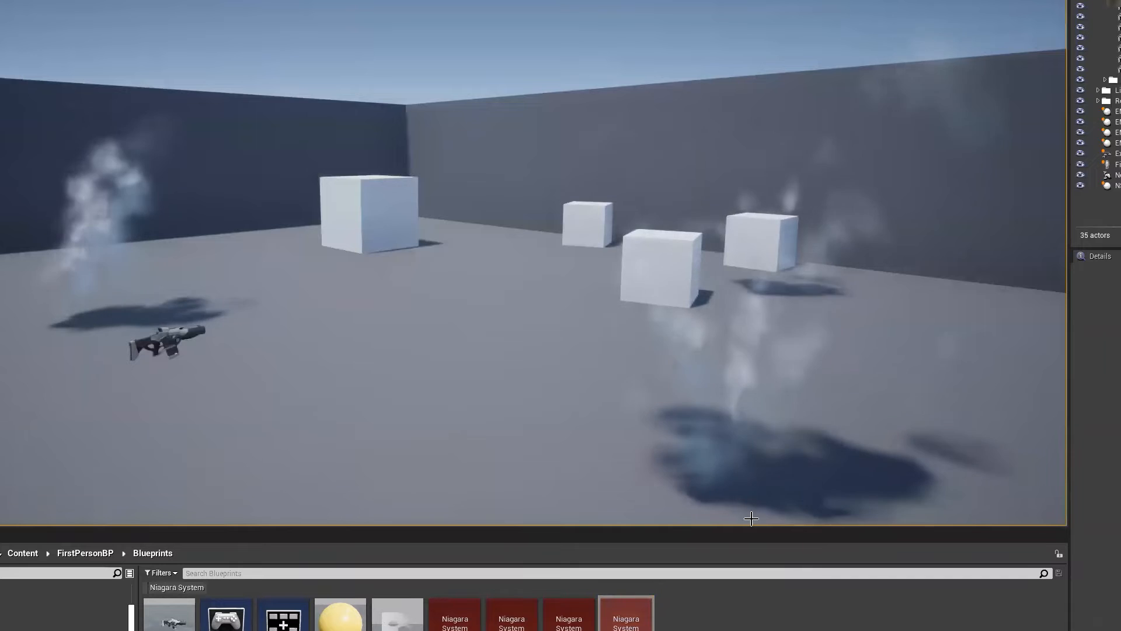
click(401, 2)
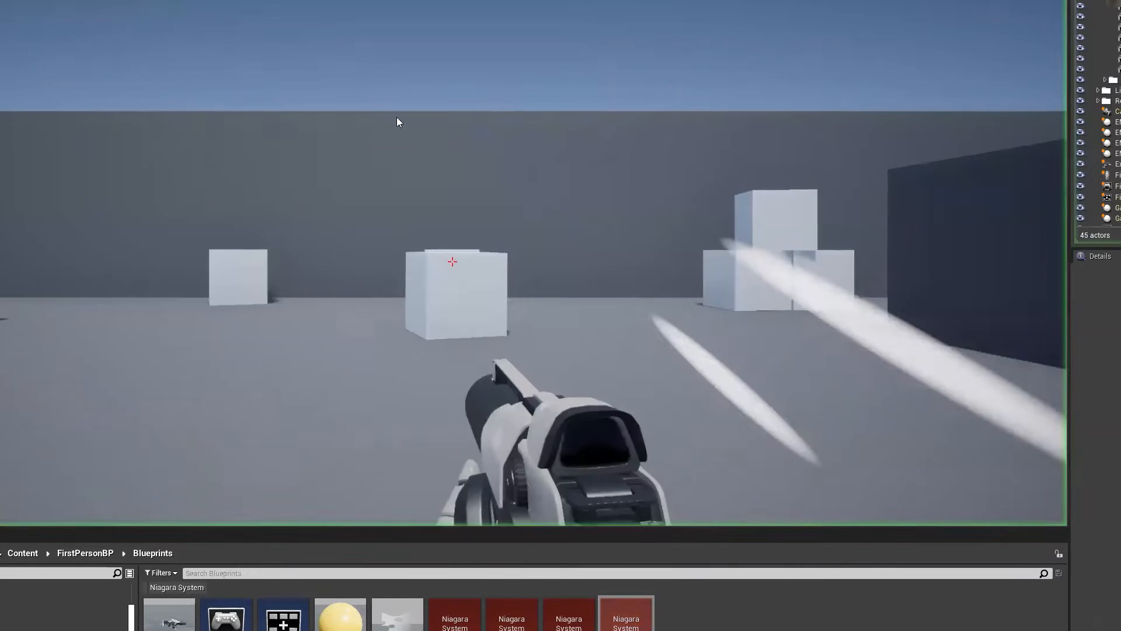
click(396, 117)
click(397, 117)
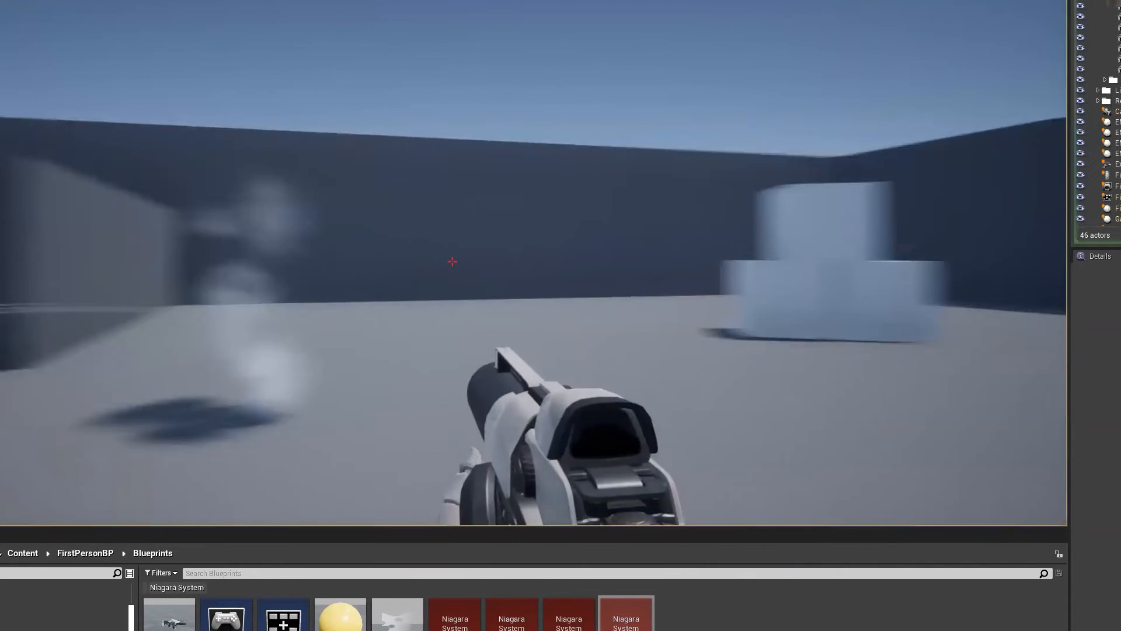
key(w)
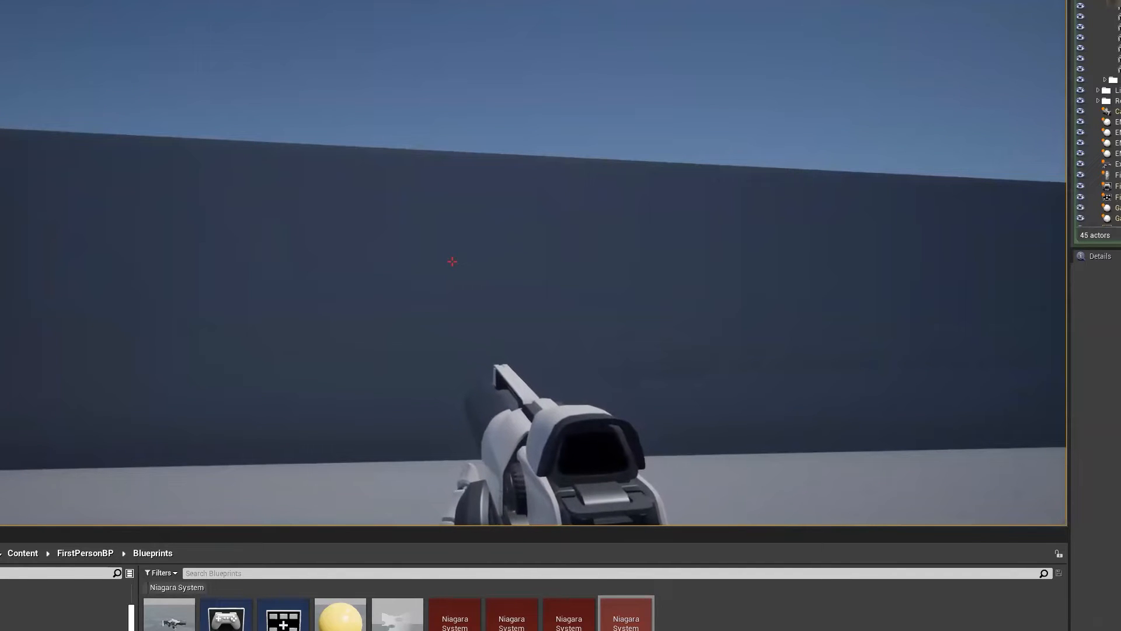
click(452, 261)
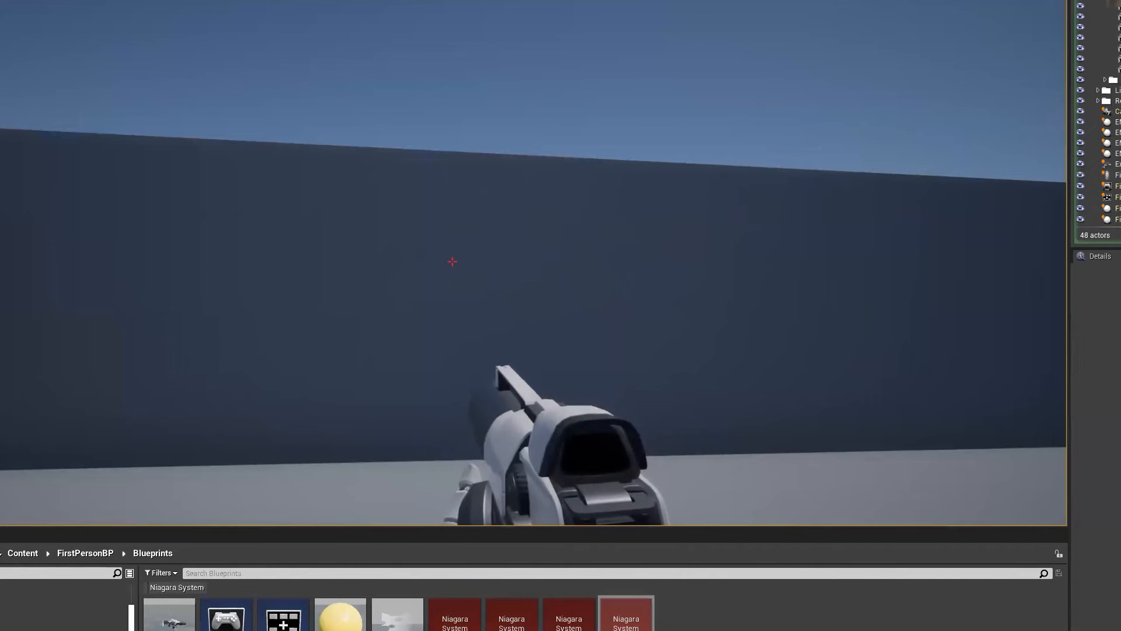
- Fire the gun at the far wall several more times and end the play session
click(453, 262)
click(453, 261)
click(452, 262)
click(453, 261)
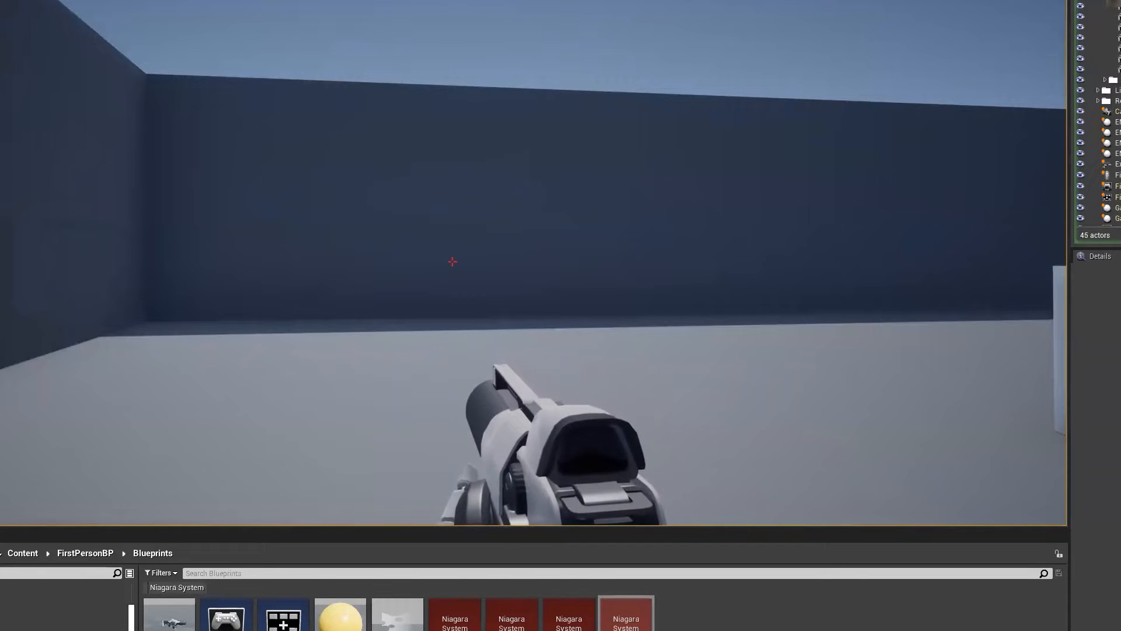
key(Escape)
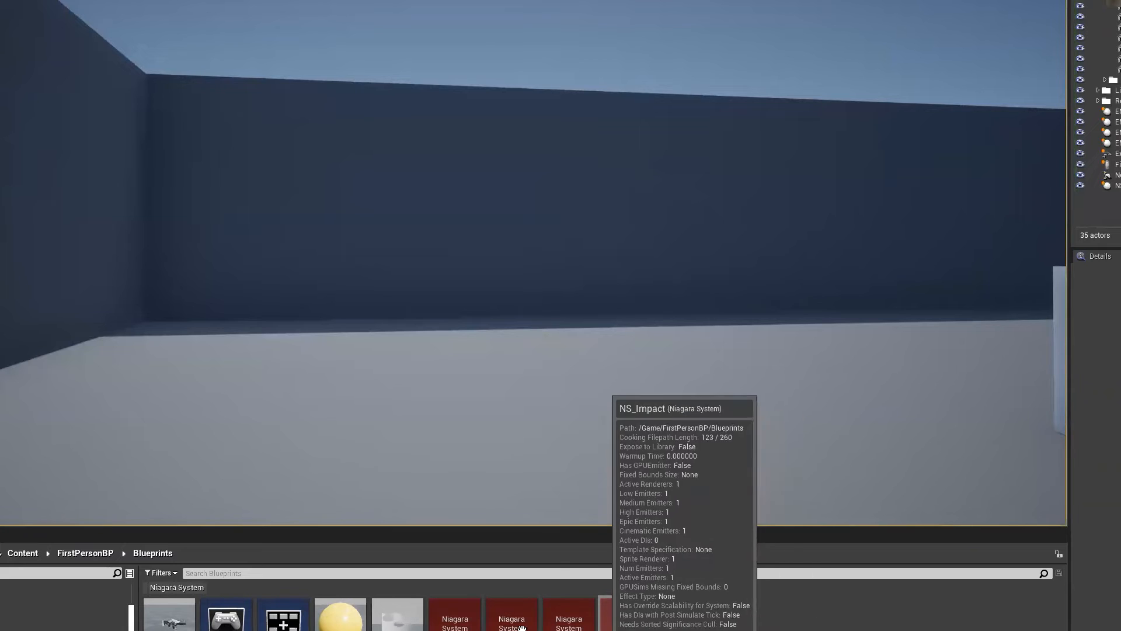
- Open the NS_Impact Niagara system and inspect the loop behaviour choices of its System State module
click(637, 625)
double_click(638, 626)
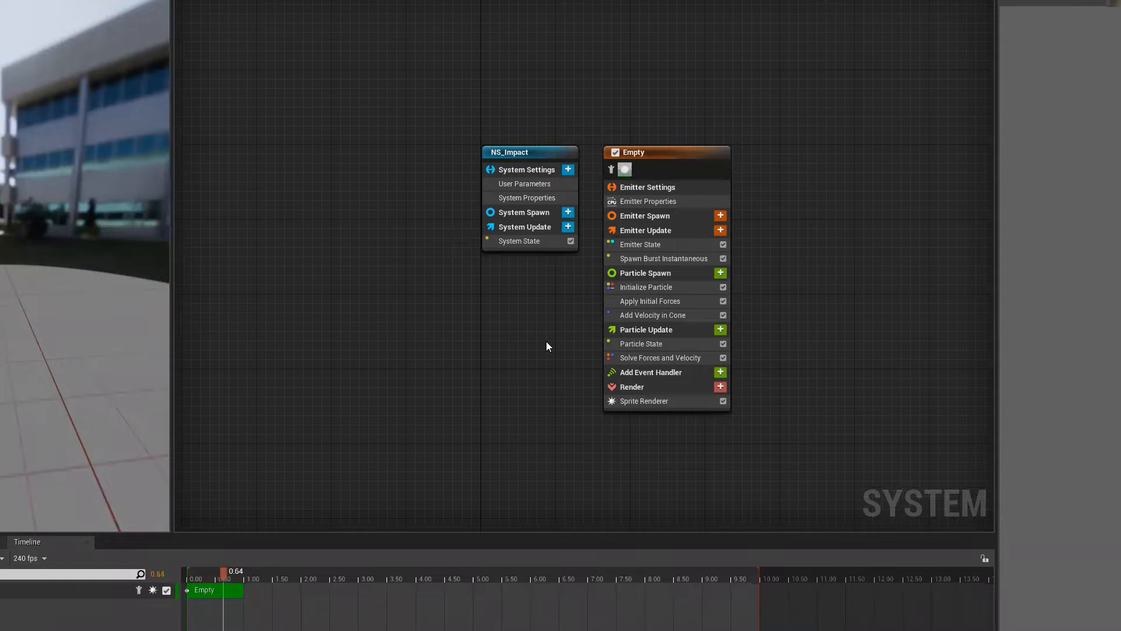
click(530, 242)
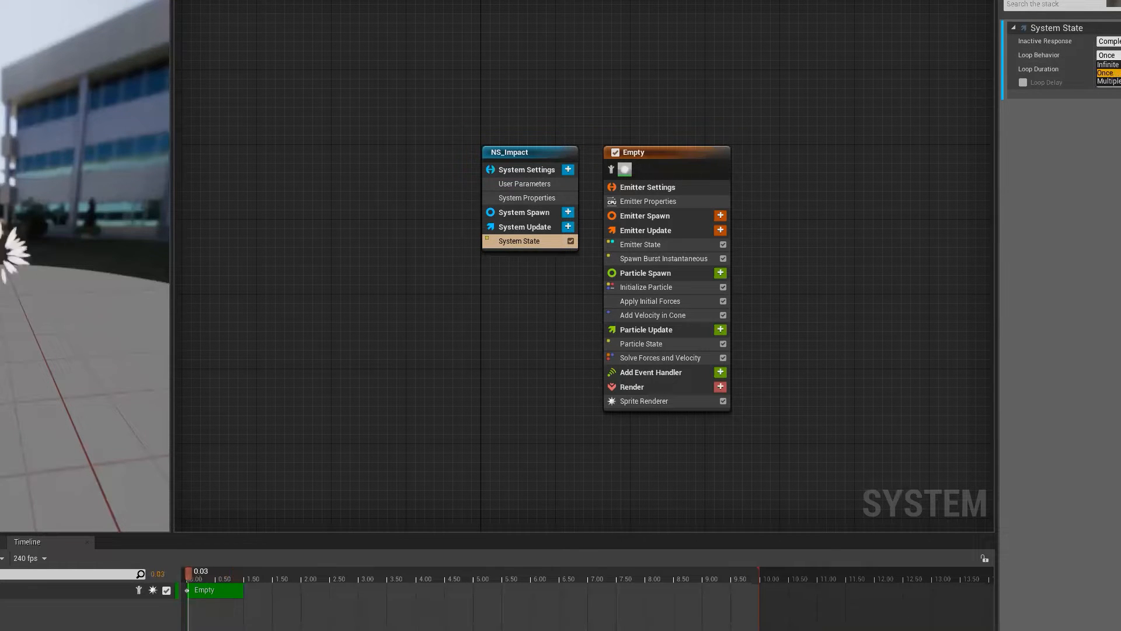
- Try the Multiple loop behaviour in NS_Impact's System State and return it to Once
click(1114, 81)
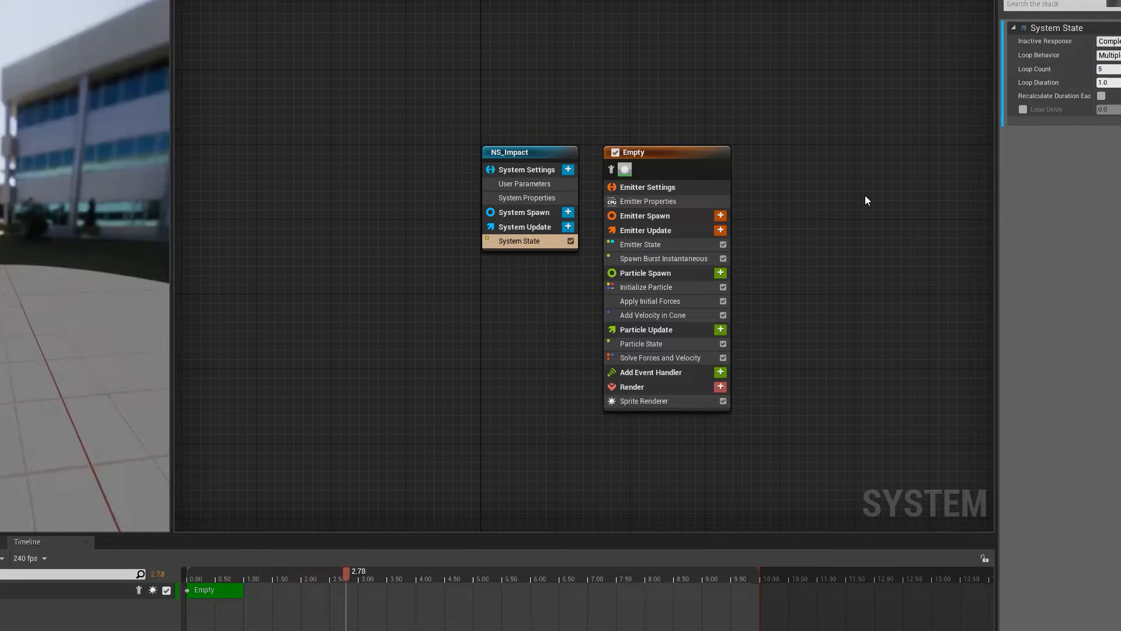
click(1114, 56)
click(1116, 86)
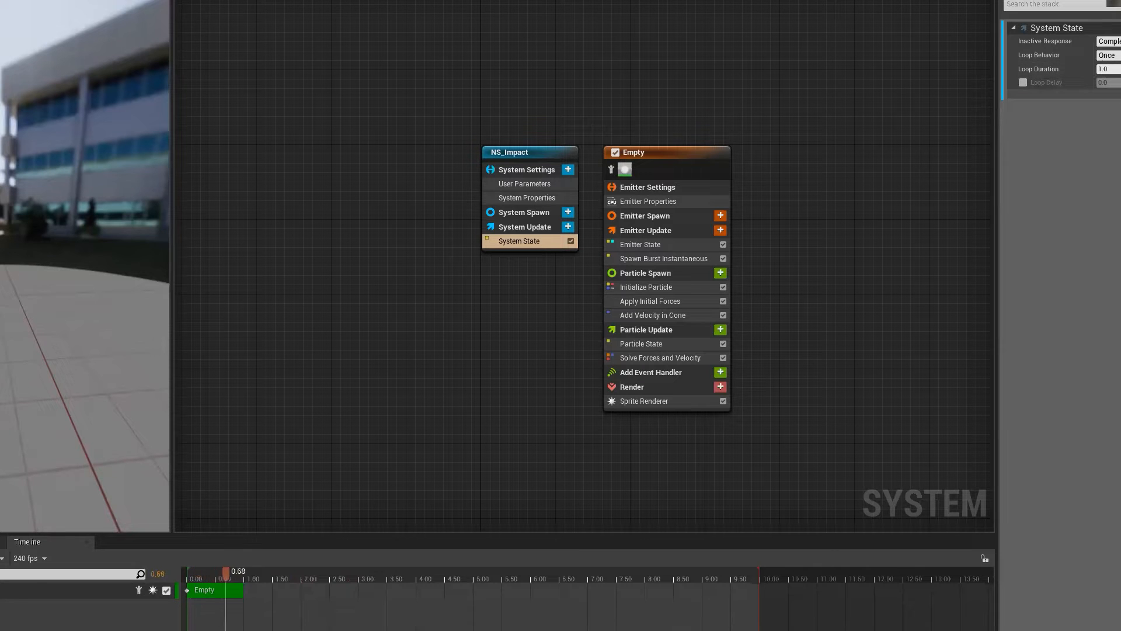
- Examine the Loop Duration and Inactive Response options in NS_Impact's System State
click(1049, 68)
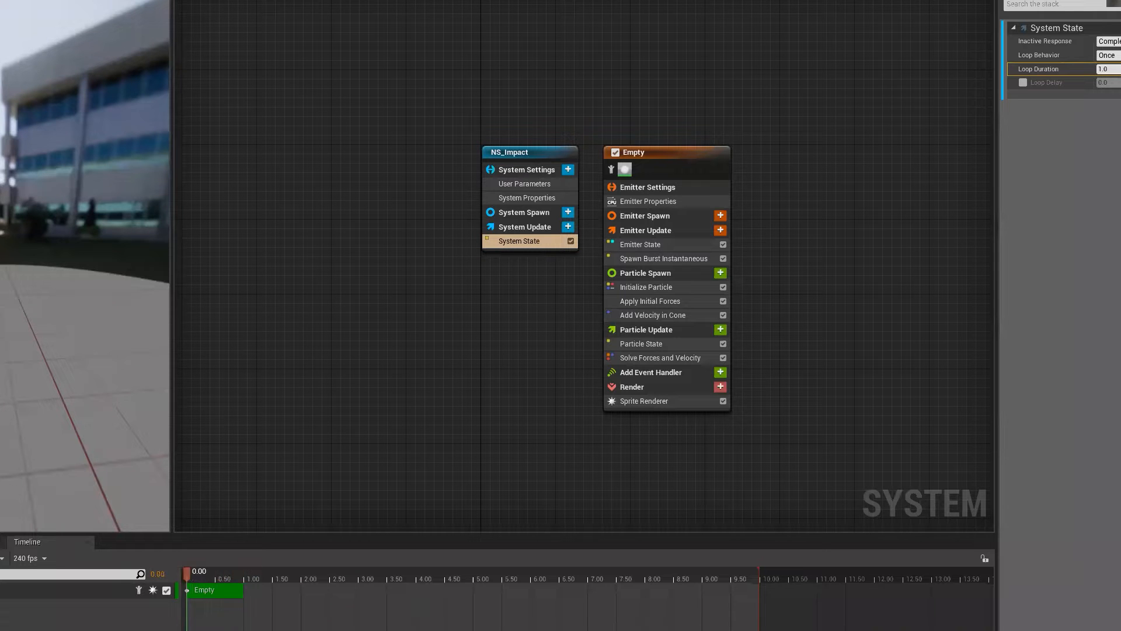
click(1109, 41)
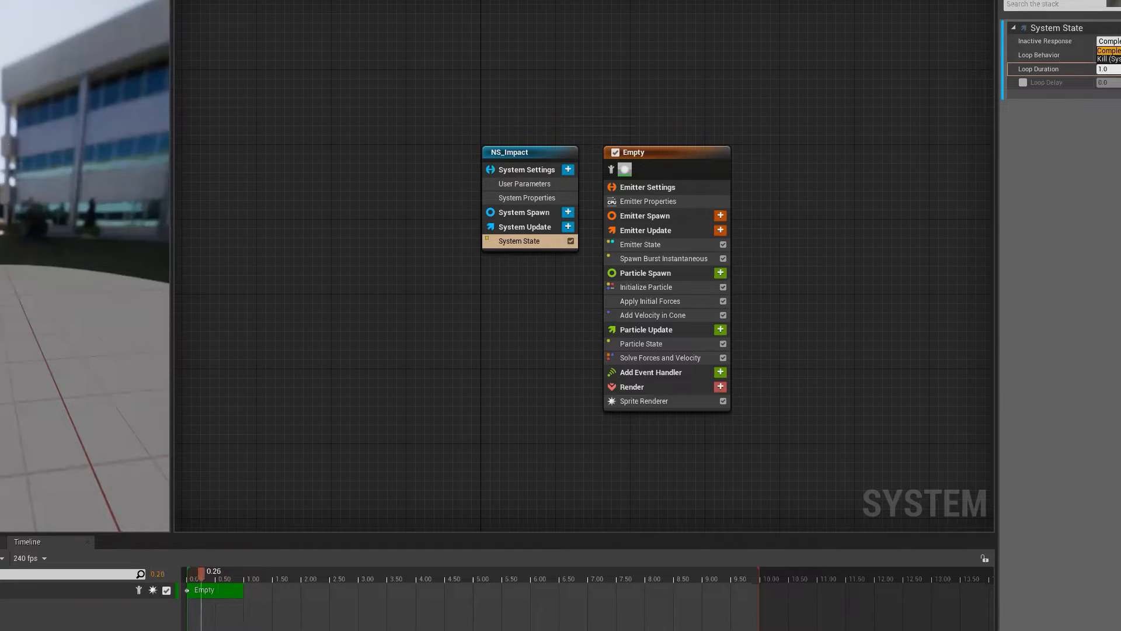
click(1111, 50)
click(1032, 57)
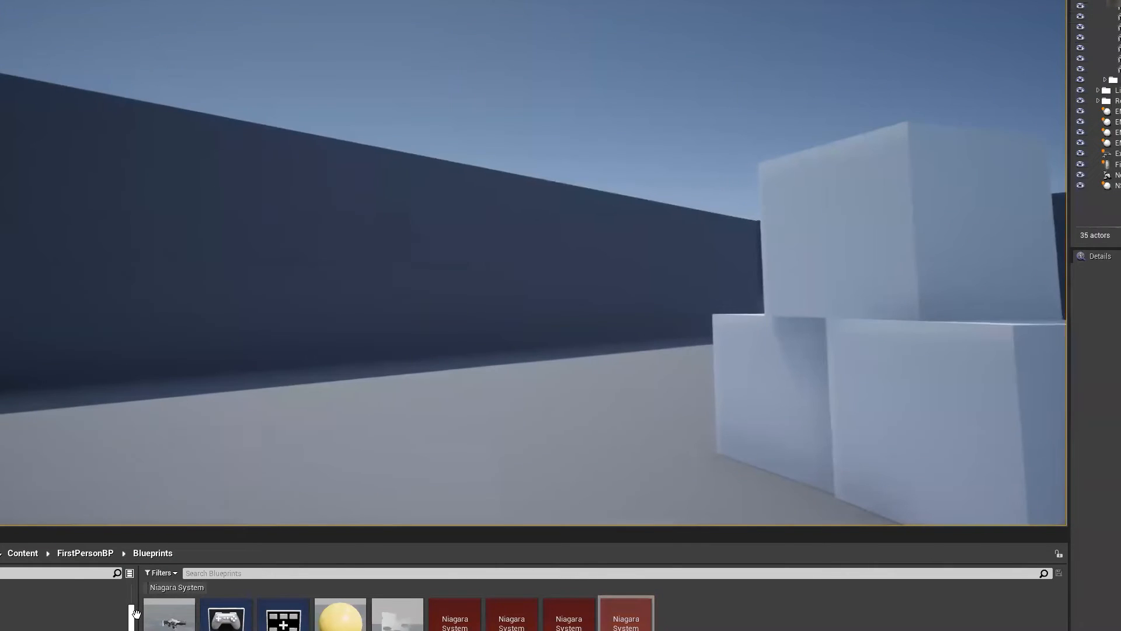
- Open the FirstPersonCharacter event graph and search the available nodes for "spawn partic" and "spawn system" without adding one
double_click(168, 616)
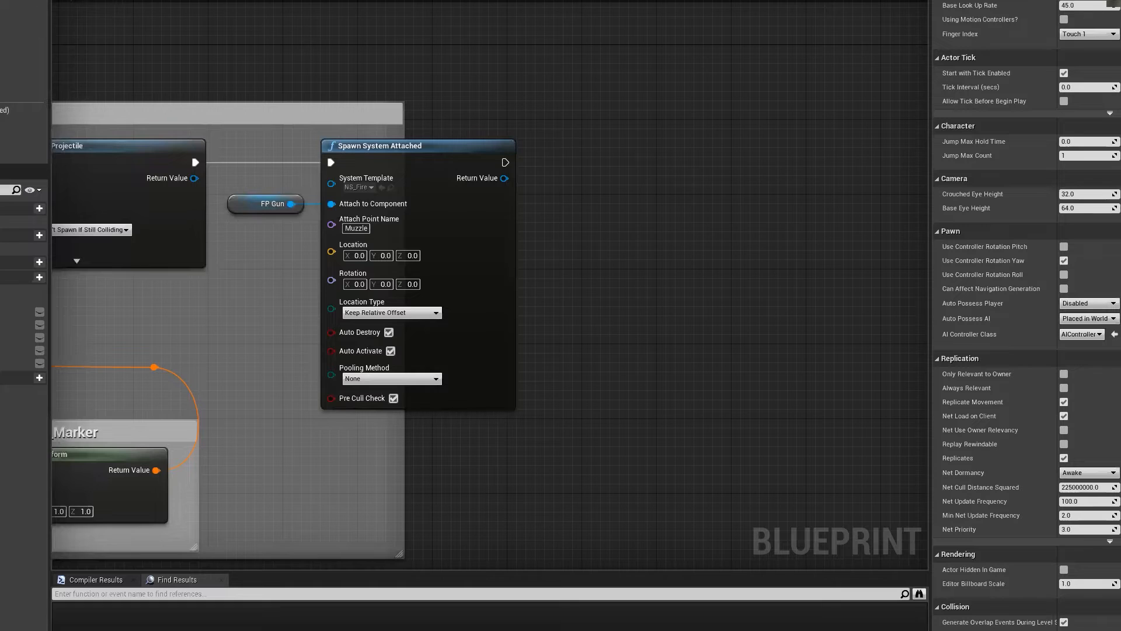
right_drag(575, 222, 869, 235)
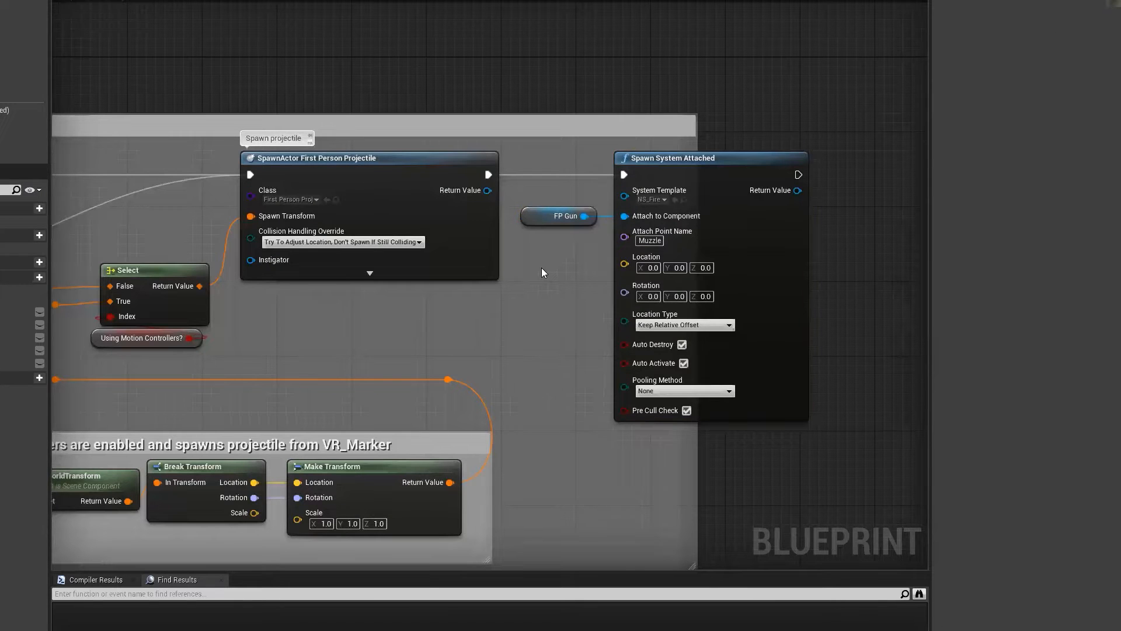
right_click(694, 82)
text(syst)
key(BackSpace)
key(BackSpace)
key(BackSpace)
key(BackSpace)
text(spawn )
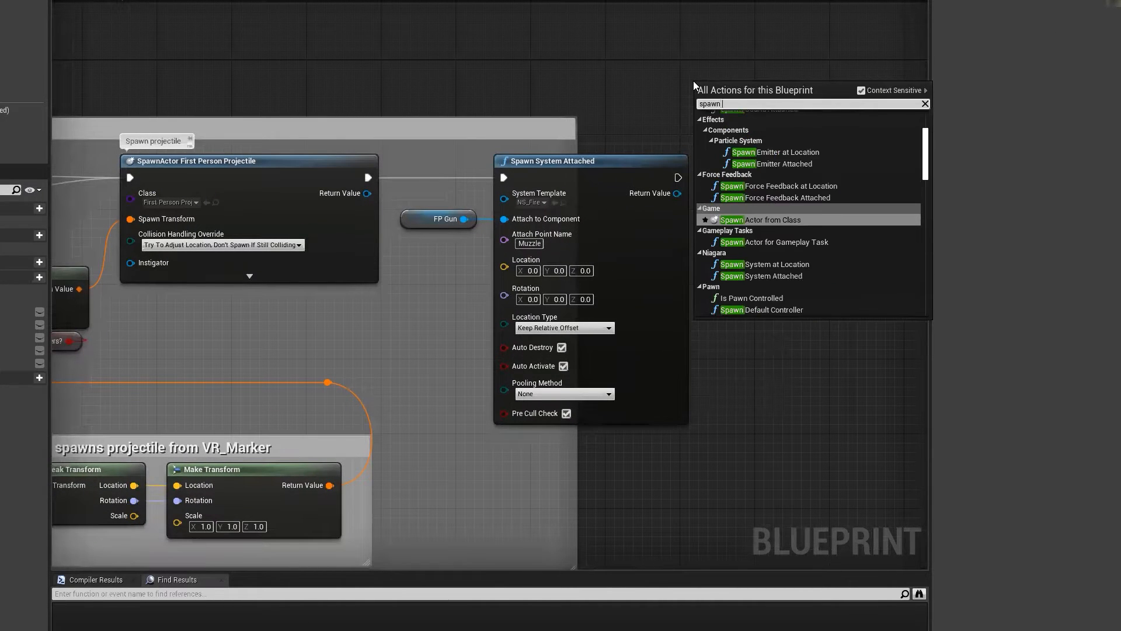
text(partic)
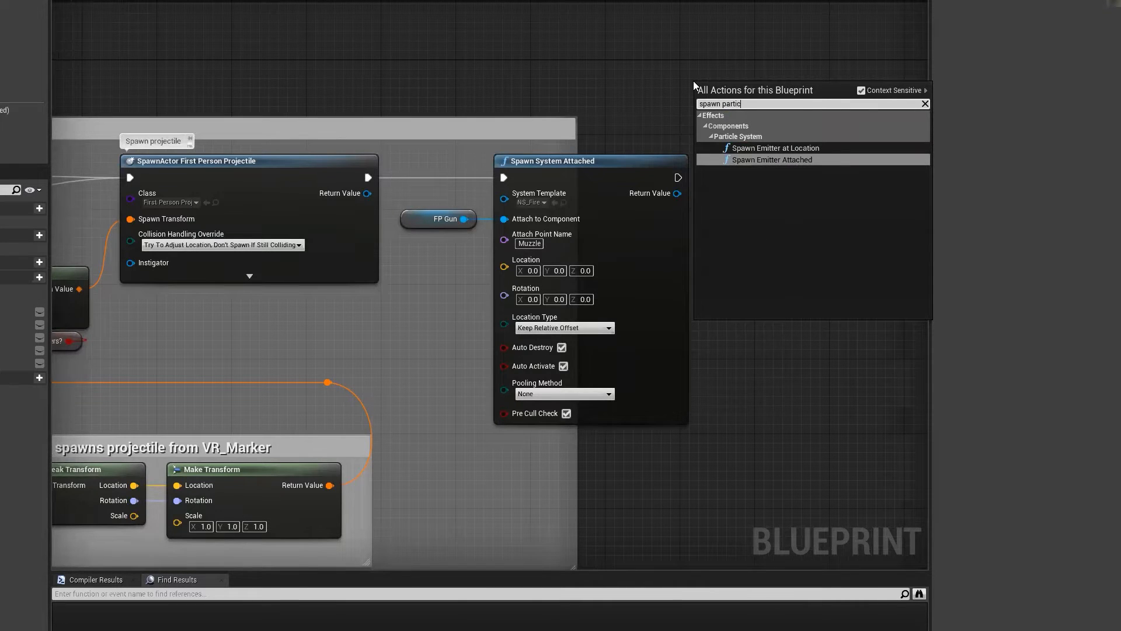
key(BackSpace)
key(BackSpace)
key(BackSpace)
key(BackSpace)
key(BackSpace)
text(system)
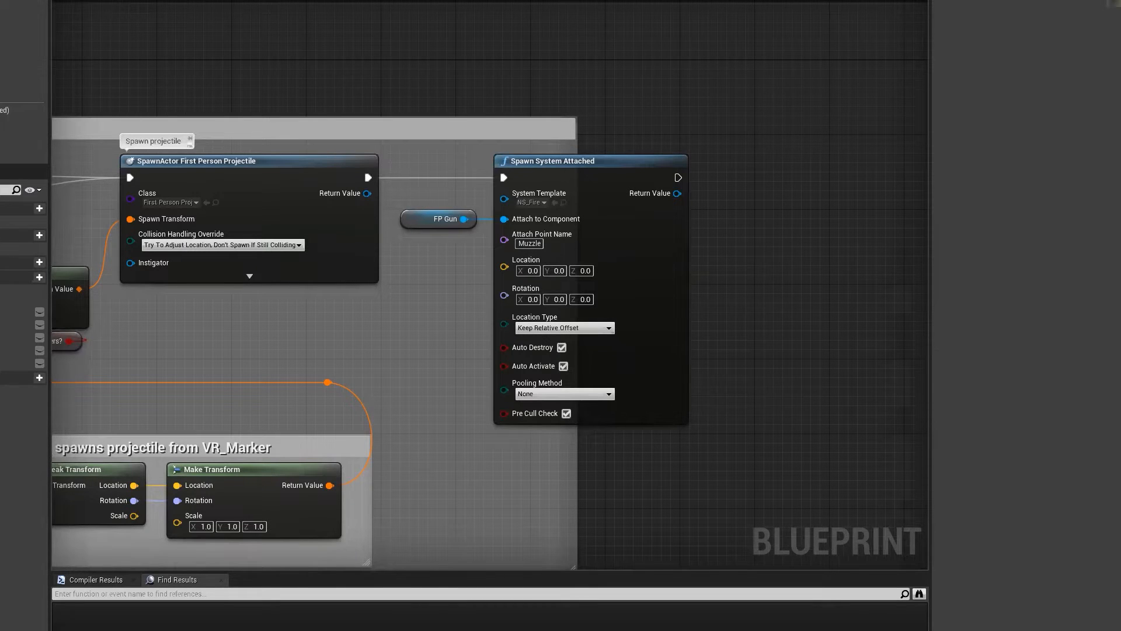
- Examine the Auto Destroy option on the Spawn System Attached node after the projectile spawn
right_drag(733, 352, 770, 302)
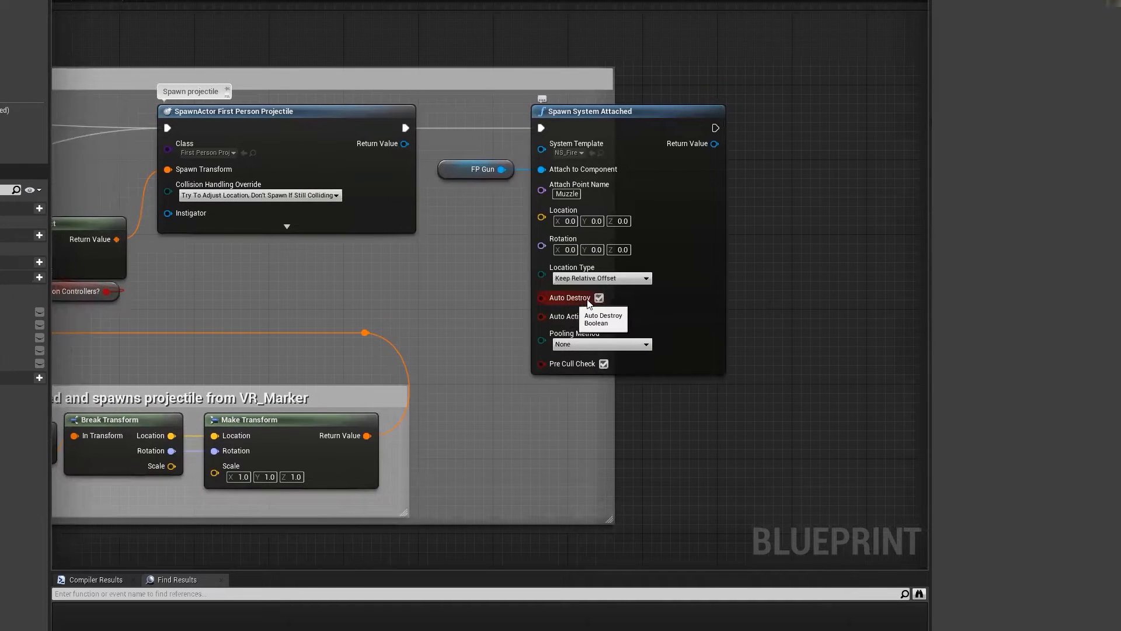
drag(478, 236, 600, 142)
click(849, 156)
right_drag(760, 170, 627, 160)
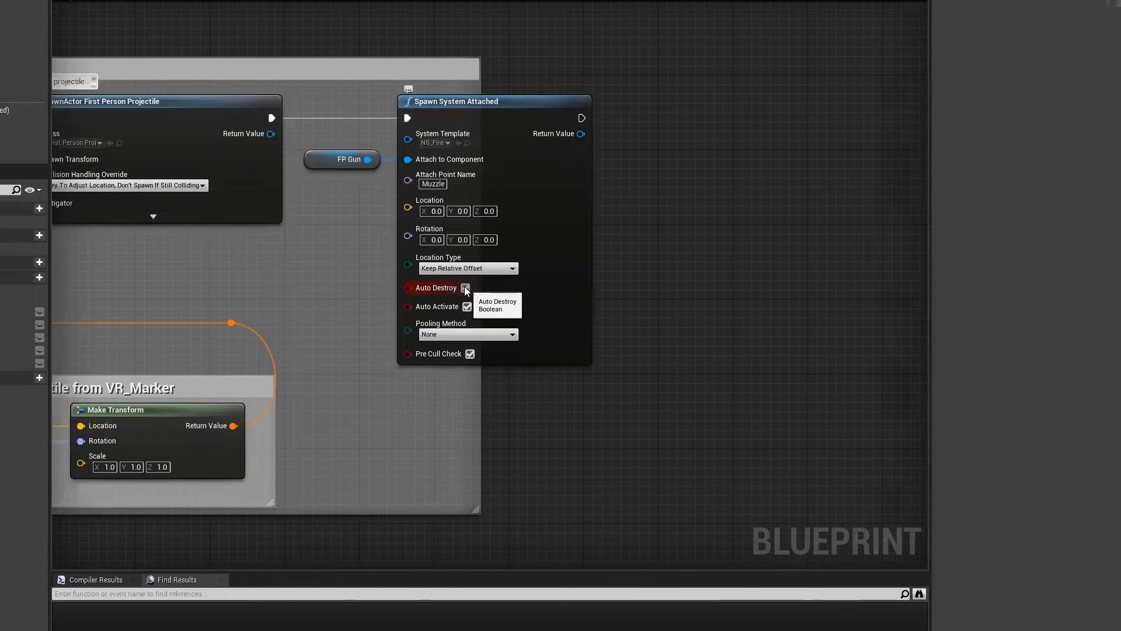
click(507, 150)
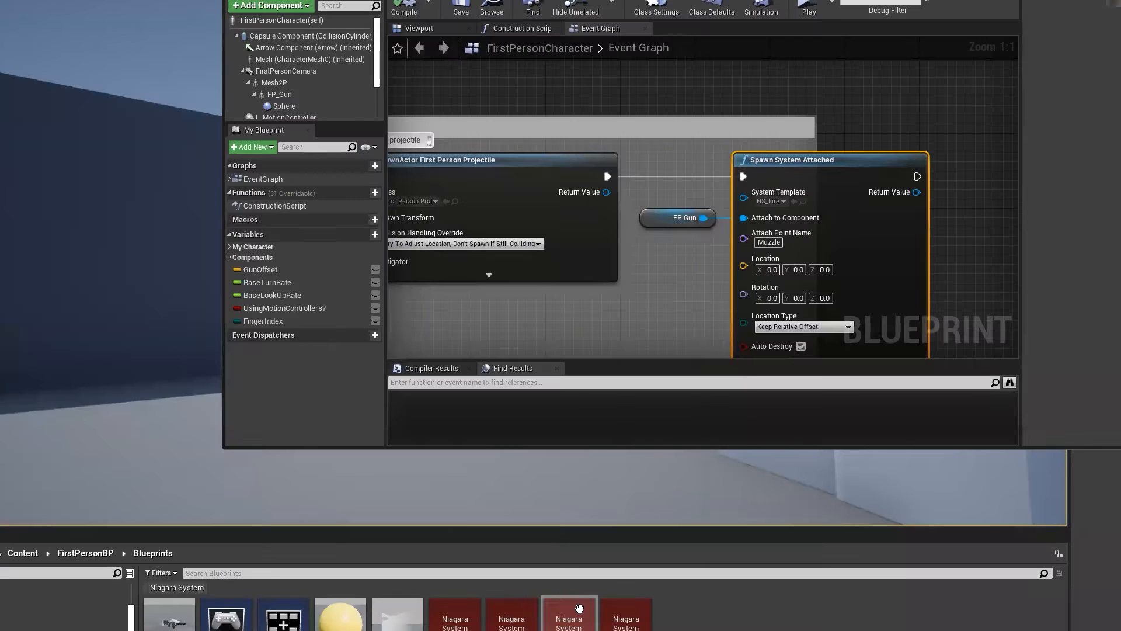
- Open the NS_Fire system and review Initialize Particle in the Empty001 emitter and the System State module
double_click(578, 608)
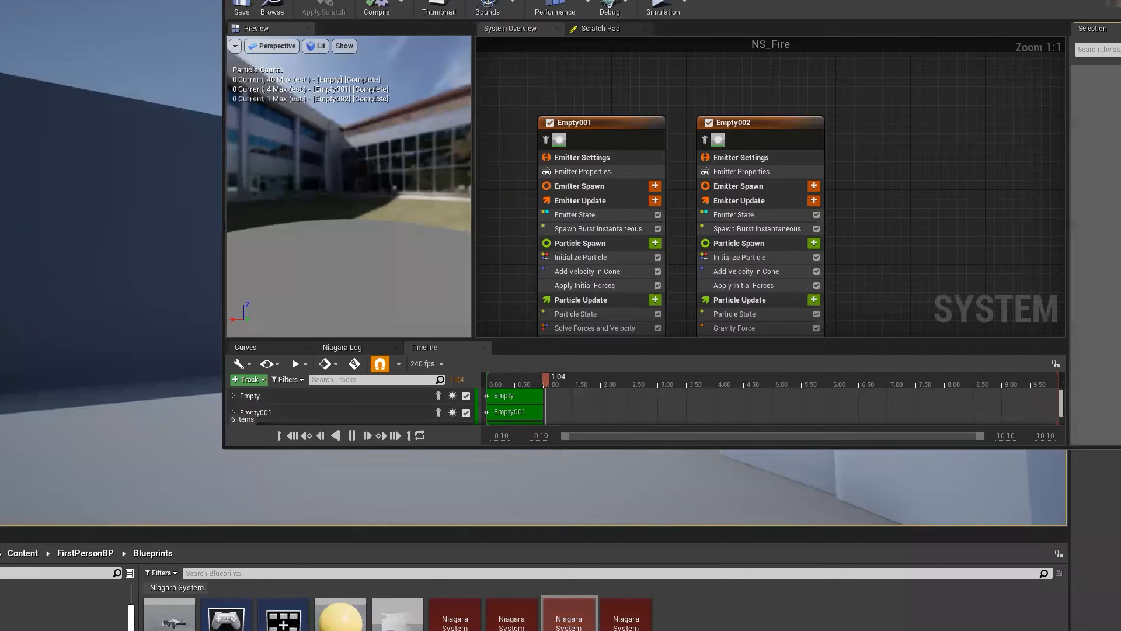
drag(613, 0, 212, 0)
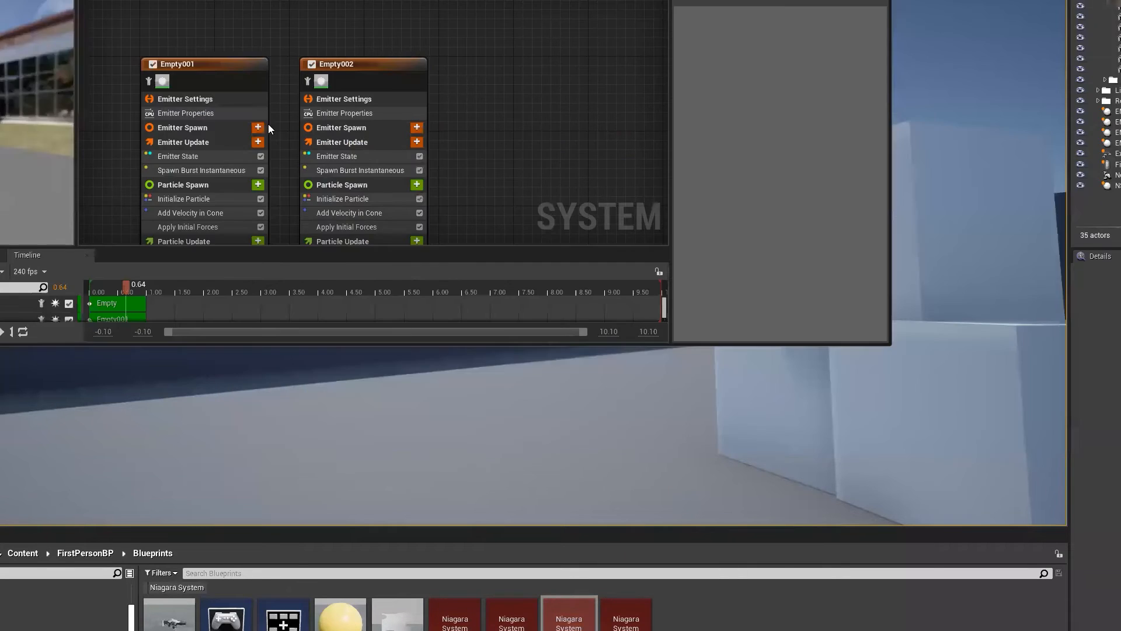
click(286, 111)
click(292, 199)
right_drag(746, 158, 939, 184)
right_drag(356, 94, 540, 87)
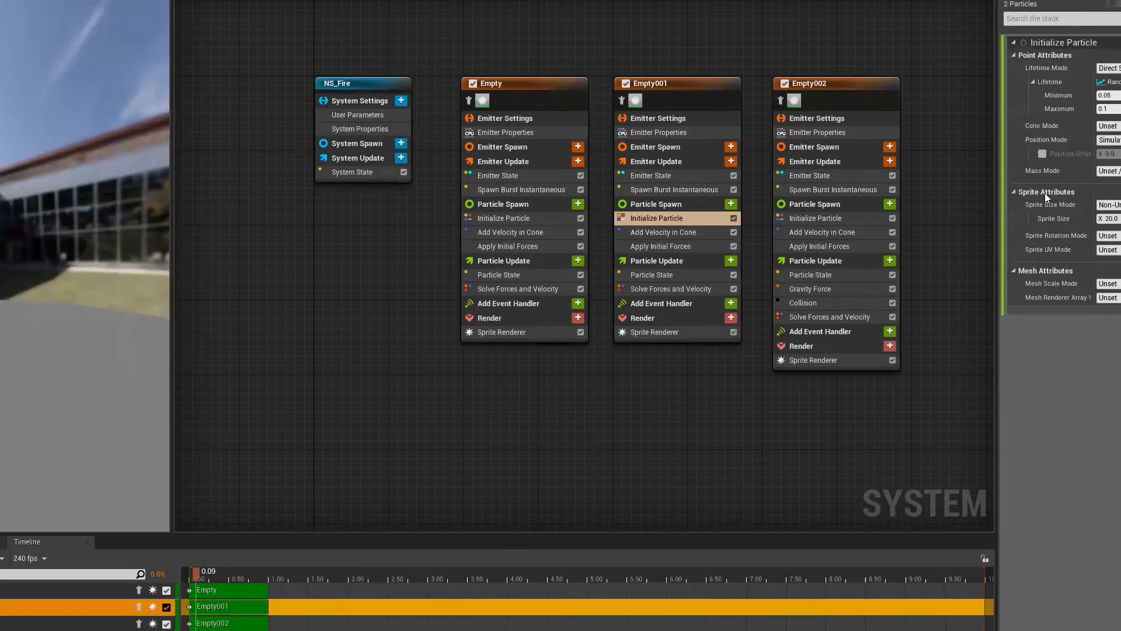
click(359, 84)
click(349, 172)
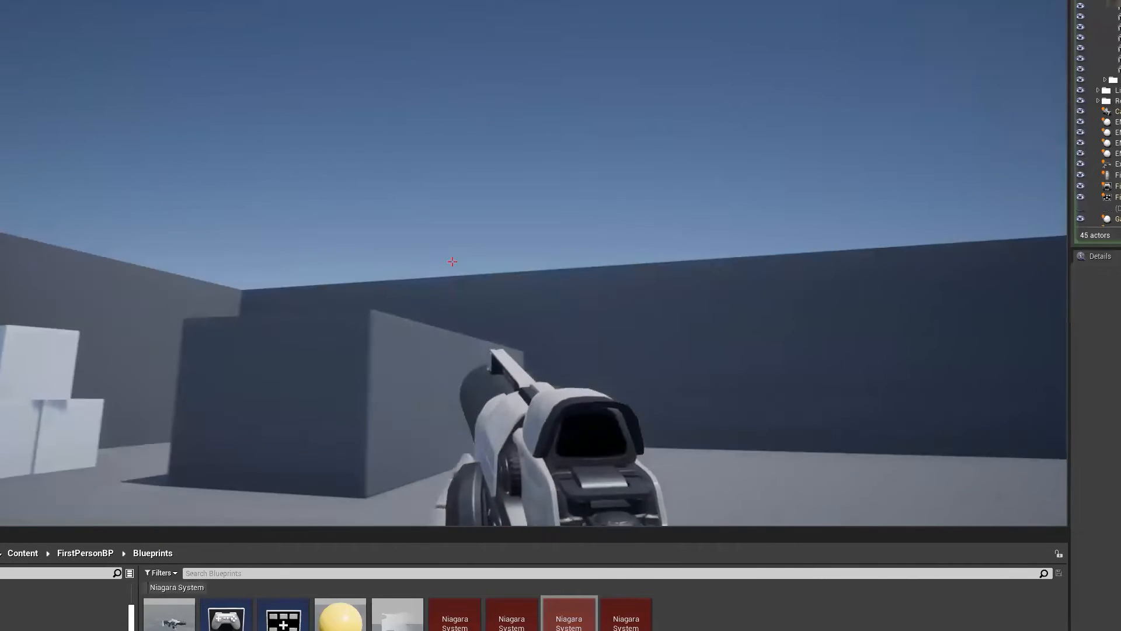
- Fire the gun repeatedly around the playable level to check the muzzle, trail and impact effects, and end the play session
click(453, 262)
click(453, 262)
click(453, 262)
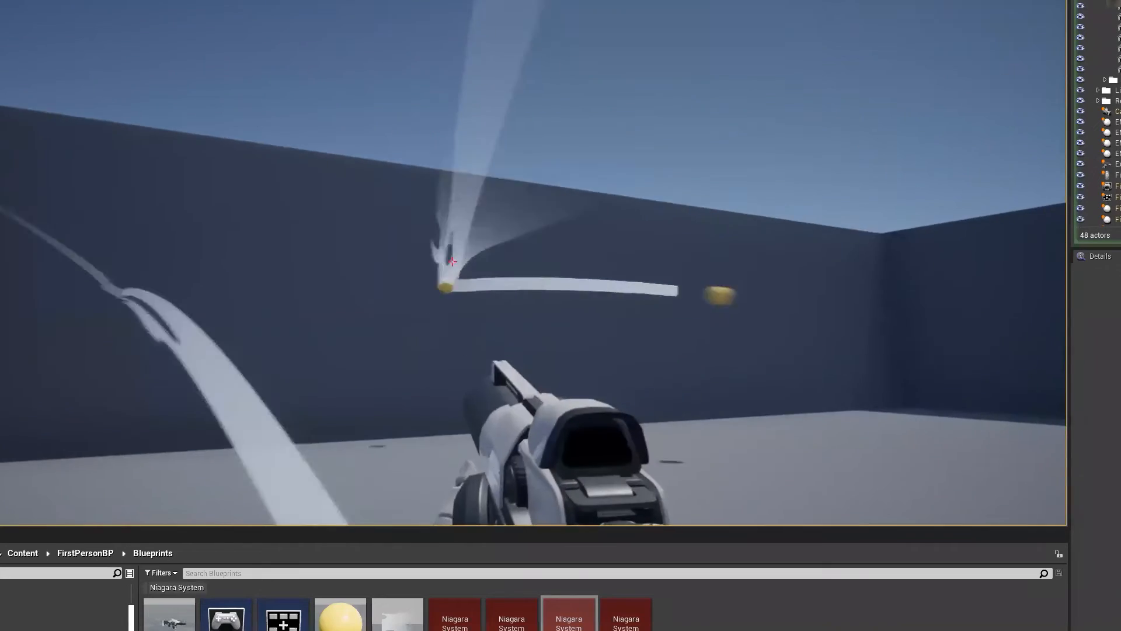
click(453, 261)
click(452, 261)
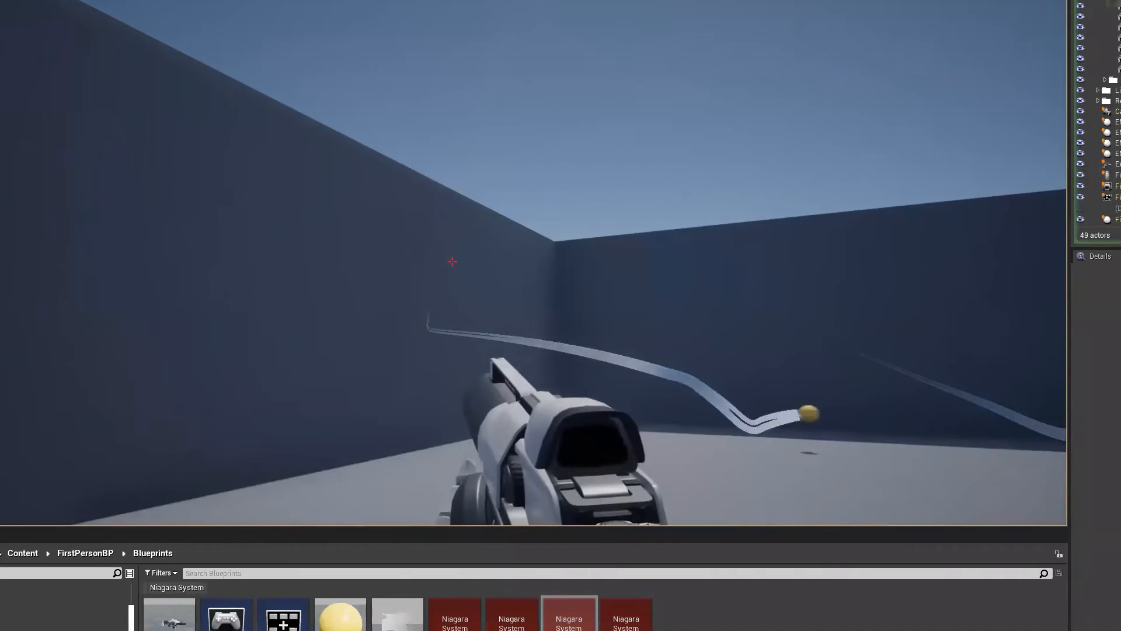
click(453, 262)
click(453, 261)
click(453, 262)
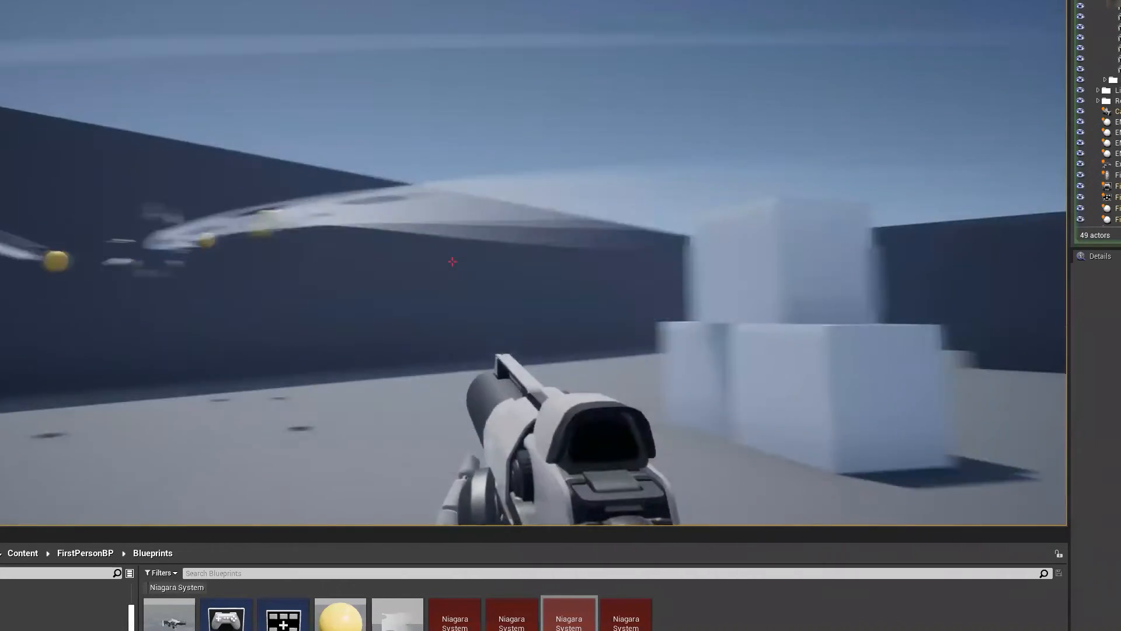
click(452, 261)
click(453, 262)
click(452, 262)
click(453, 262)
click(452, 261)
click(453, 261)
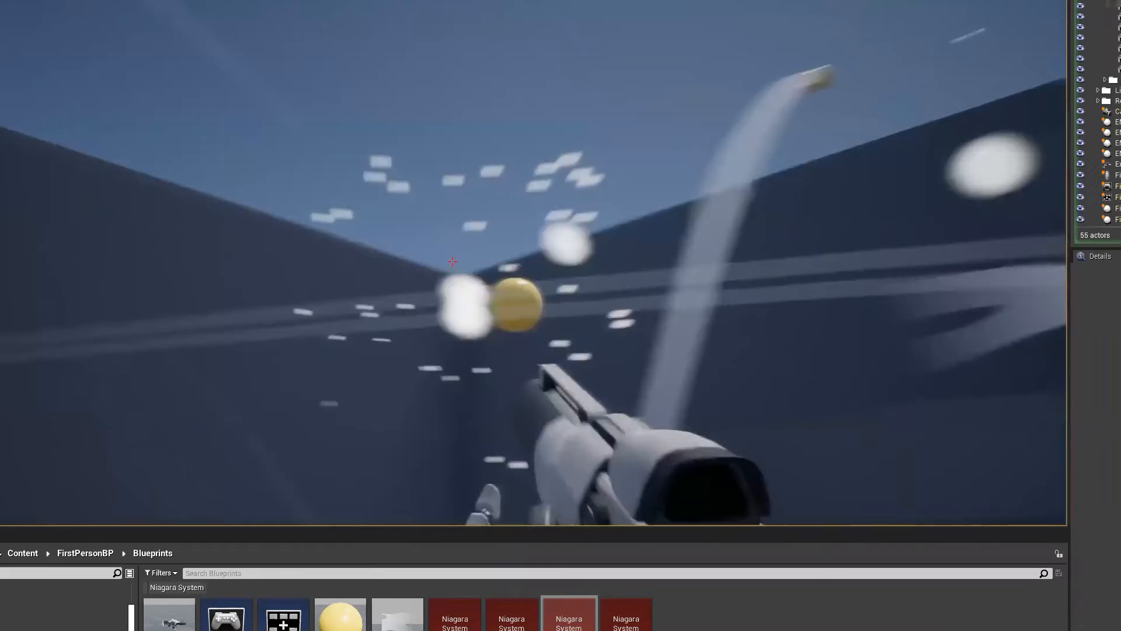
click(453, 262)
click(453, 261)
click(453, 262)
click(453, 261)
click(453, 261)
click(453, 261)
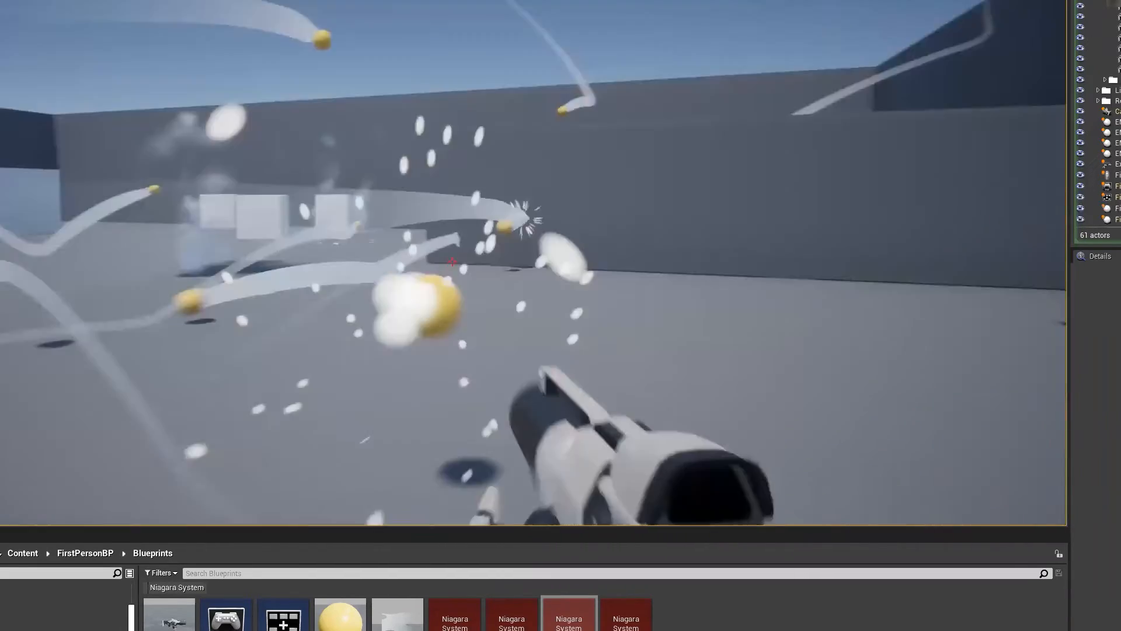
click(453, 262)
click(452, 262)
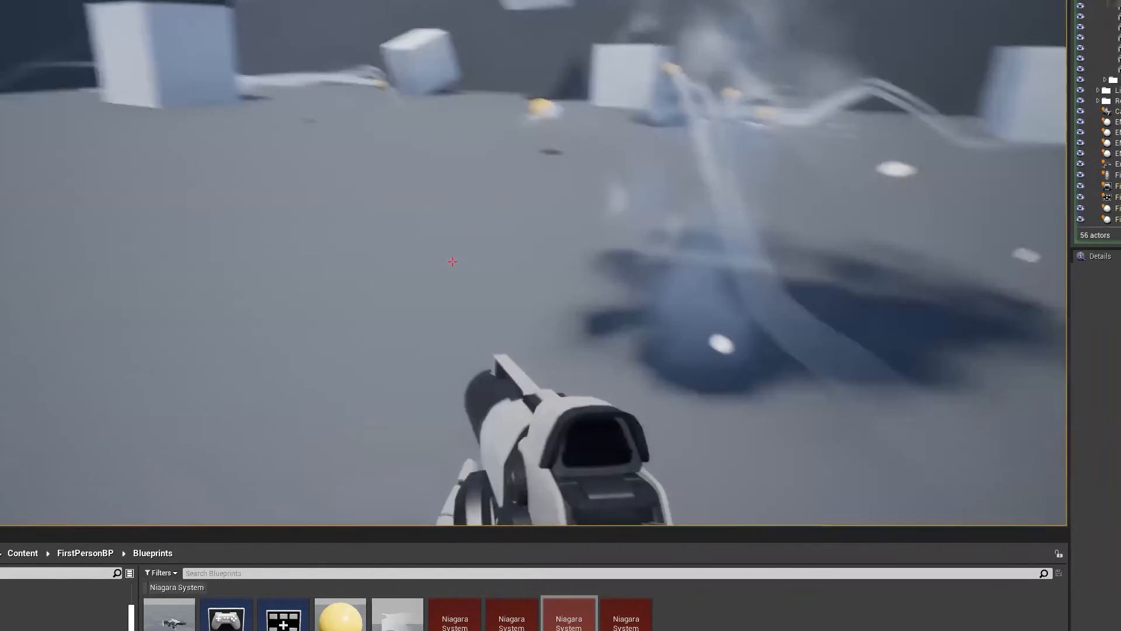
click(453, 261)
click(453, 262)
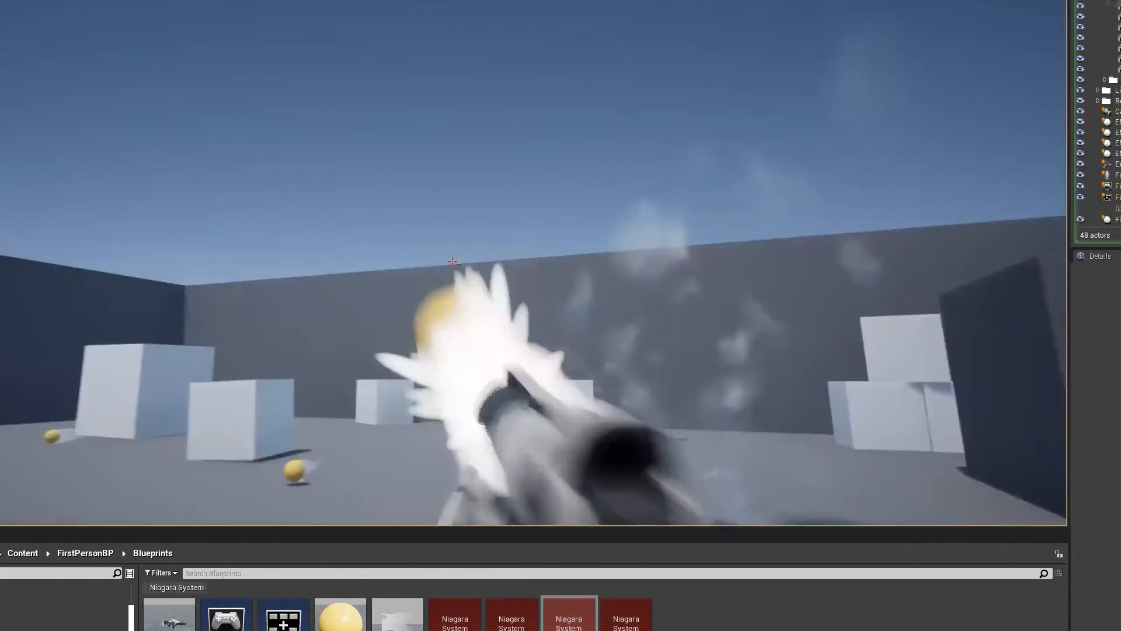
key(Escape)
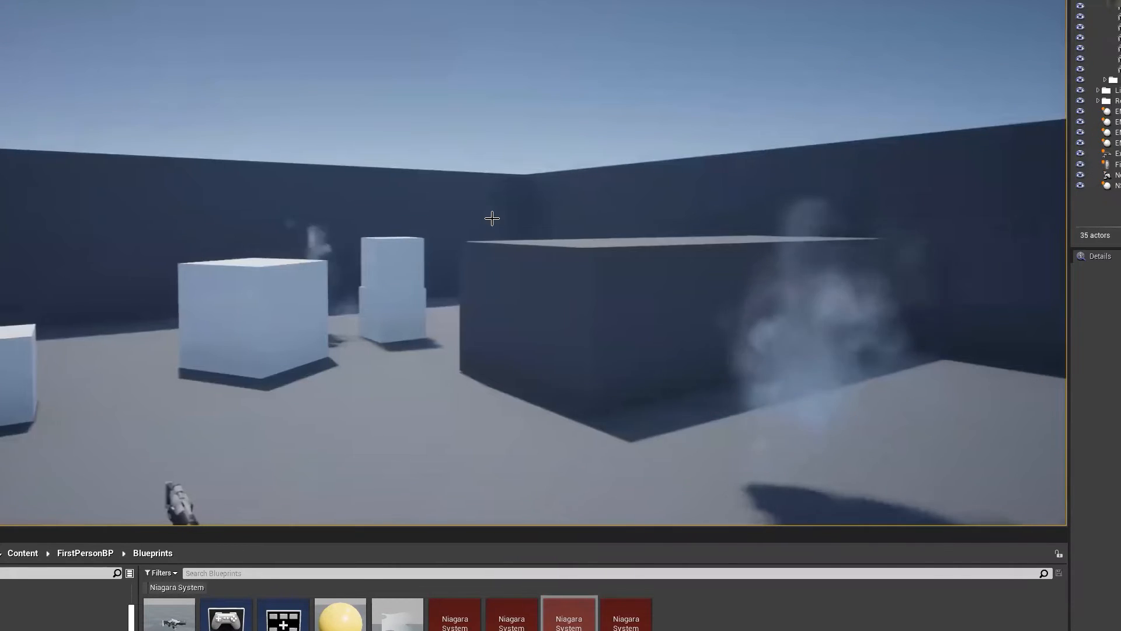
- View NS_Fire and its preview again, and replay the level to fire a few shots before ending play
click(569, 618)
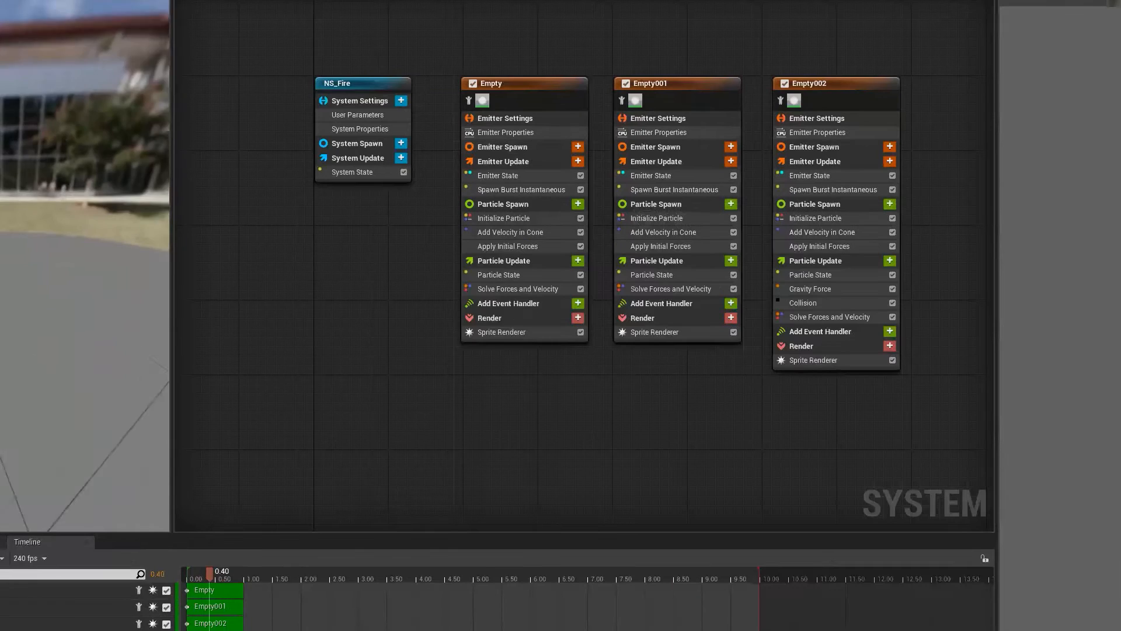
drag(2, 260, 10, 258)
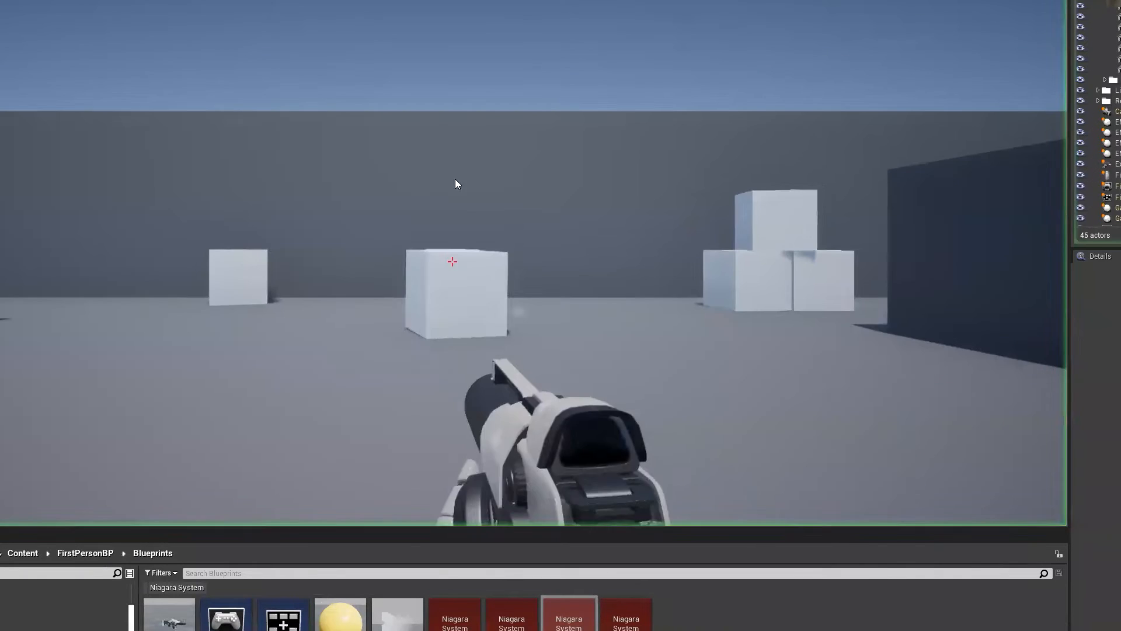
click(452, 262)
click(453, 261)
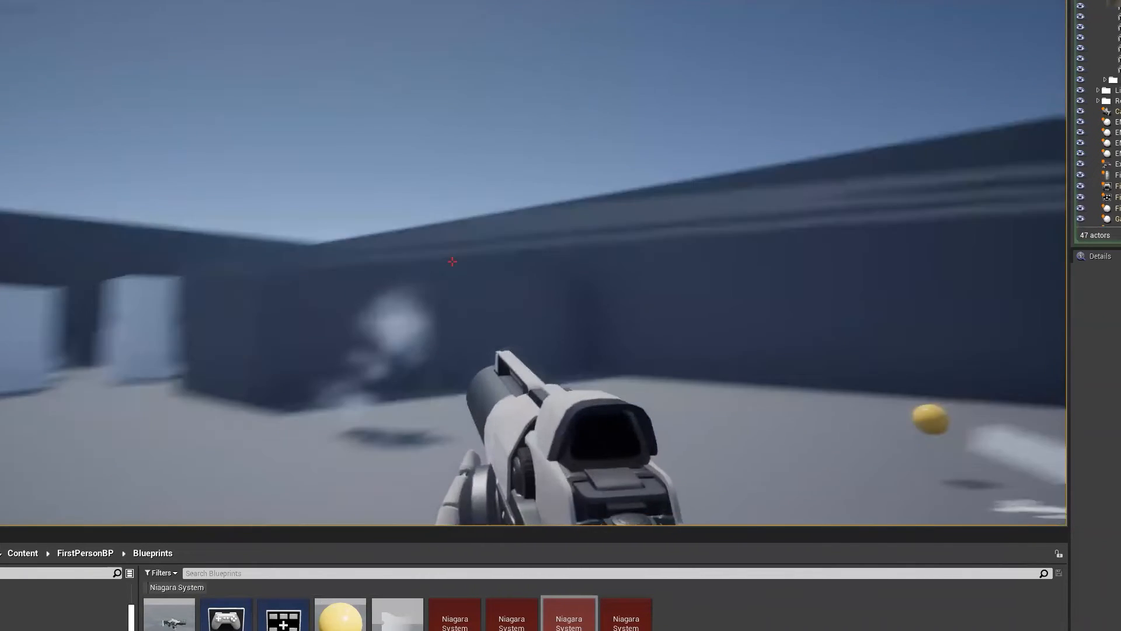
click(452, 261)
click(452, 261)
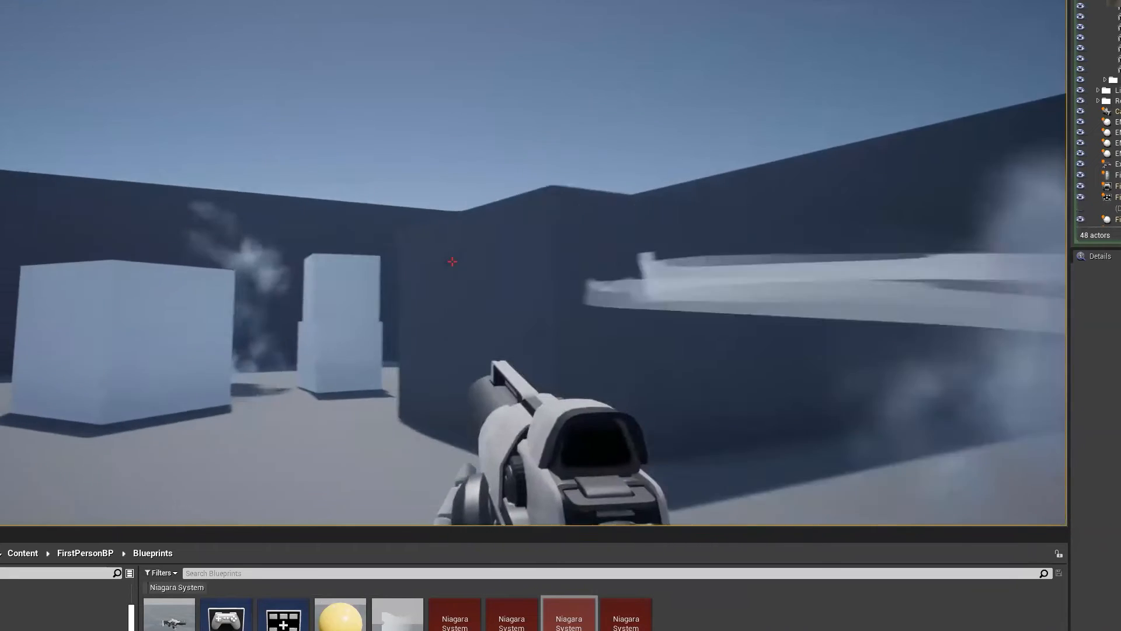
click(453, 262)
click(453, 261)
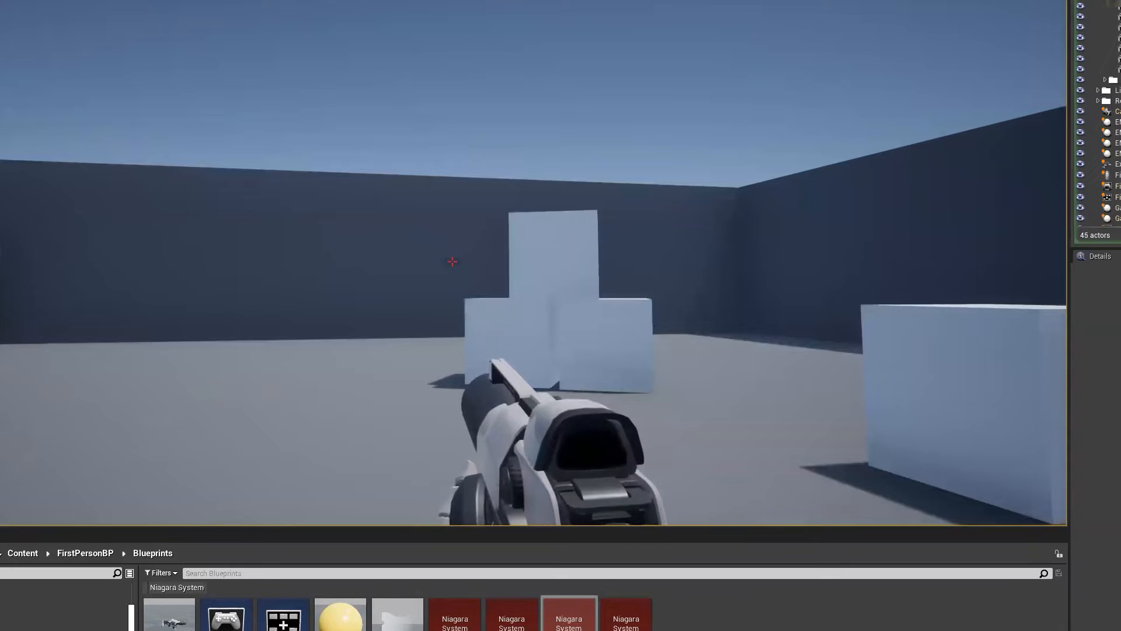
key(Escape)
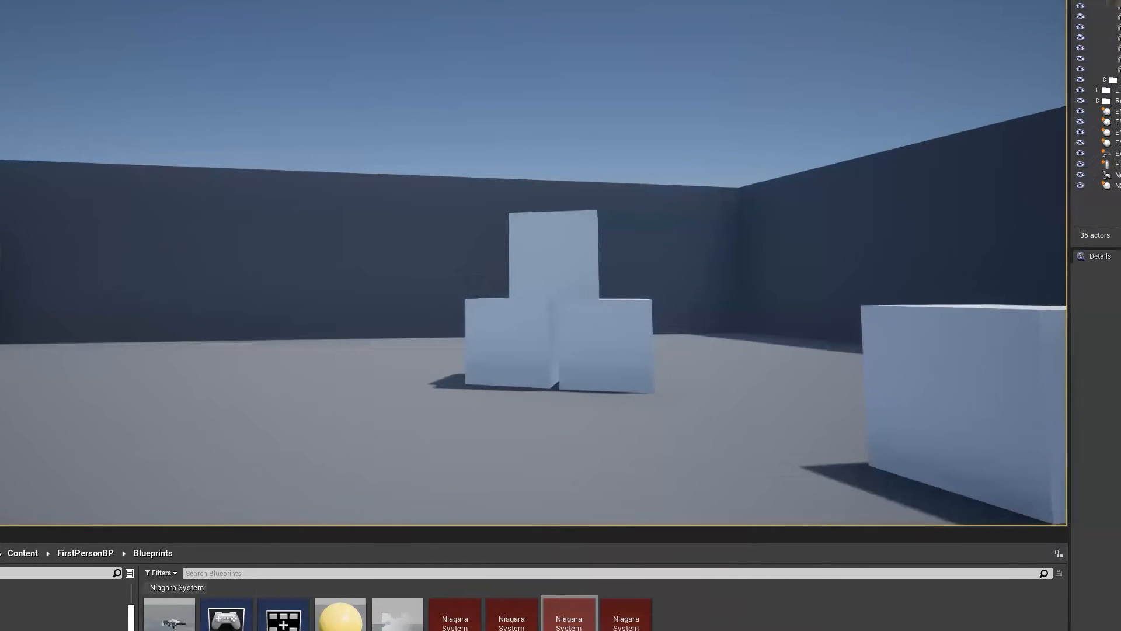
- Open the NS_Fire system and look over its emitters and preview
double_click(569, 620)
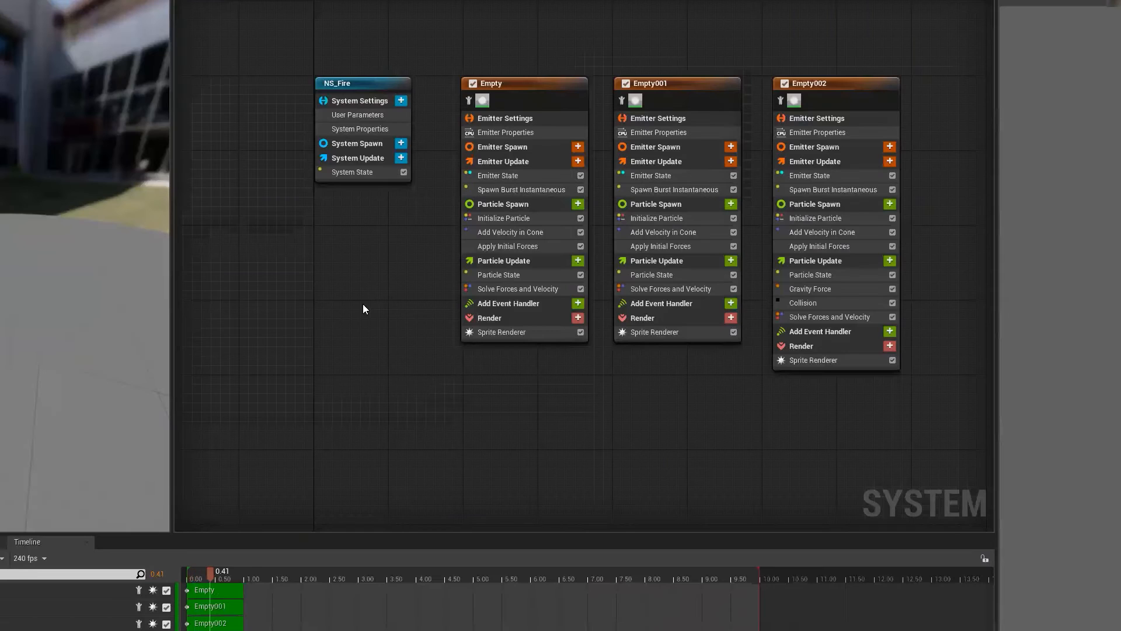
right_drag(363, 304, 162, 351)
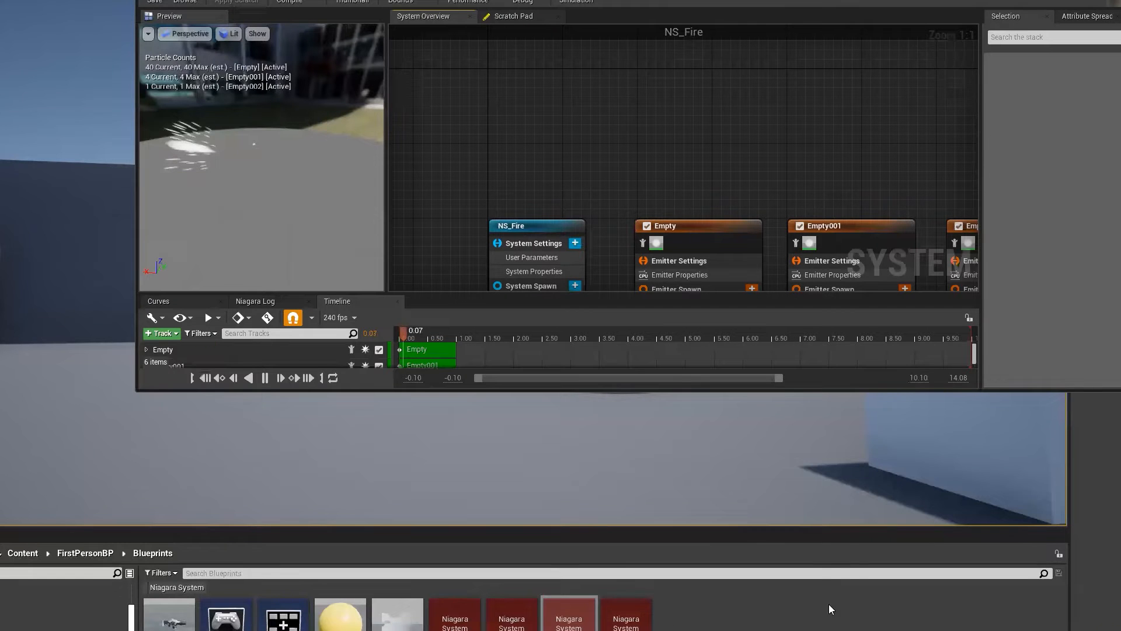
right_click(741, 613)
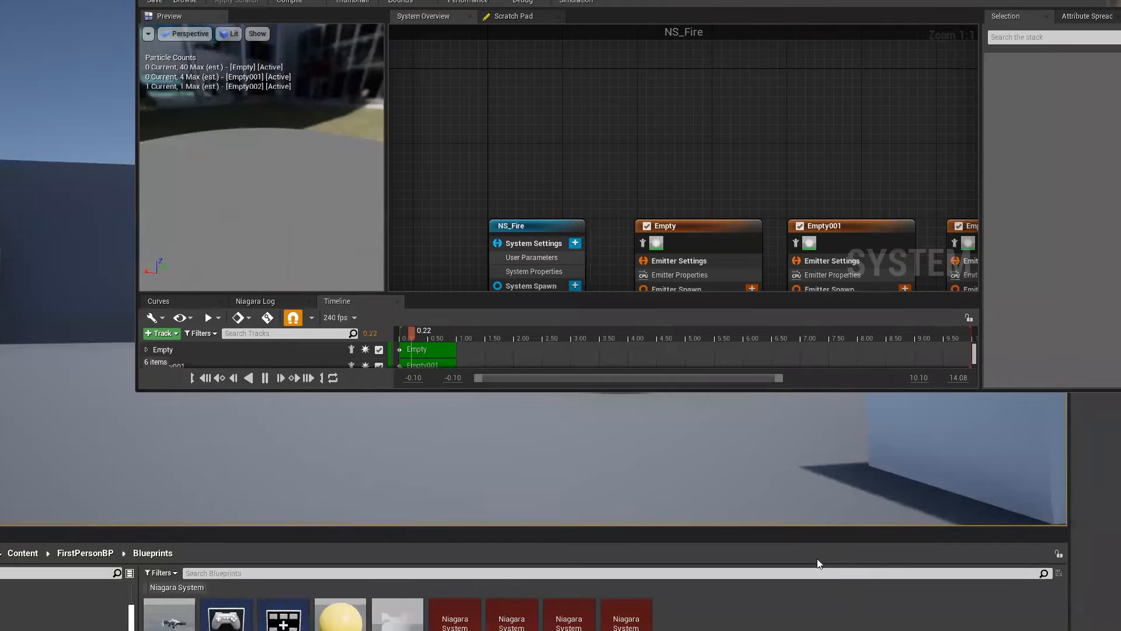
mouse_move(835, 558)
click(958, 630)
click(706, 521)
drag(448, 155, 636, 192)
right_drag(427, 160, 534, 169)
click(587, 187)
click(795, 191)
click(819, 175)
- Add a new emitter from the Empty template beside Empty002 in the NS_Fire system
right_drag(863, 119, 573, 115)
right_click(796, 193)
mouse_move(813, 208)
scroll(979, 390, down, 1)
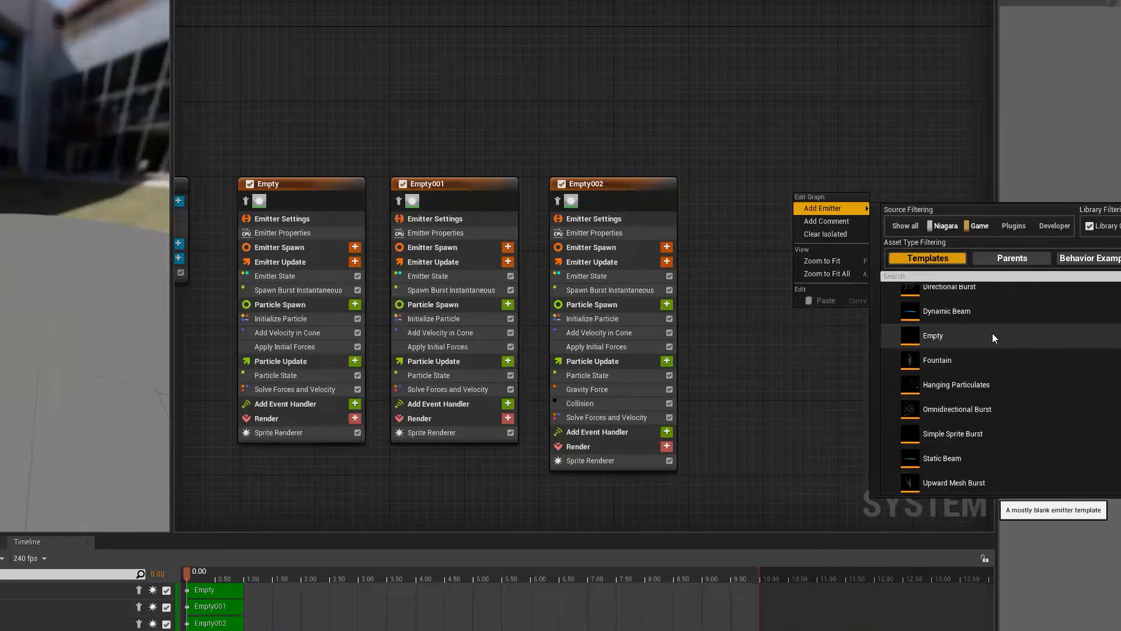
scroll(978, 336, up, 1)
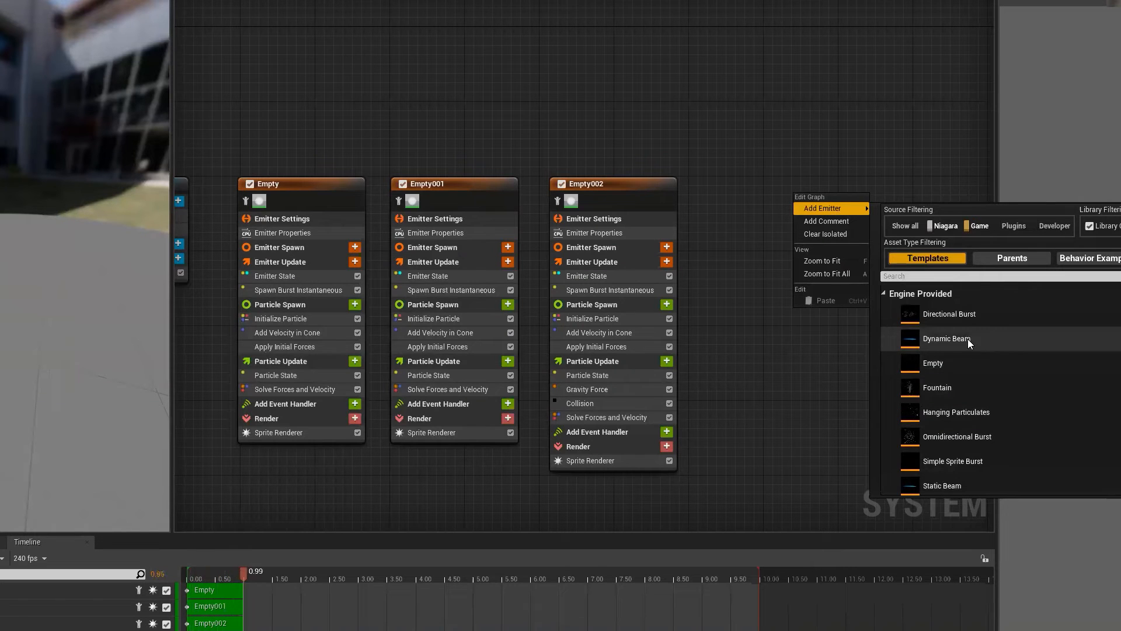
click(943, 359)
click(840, 182)
right_drag(840, 182, 772, 168)
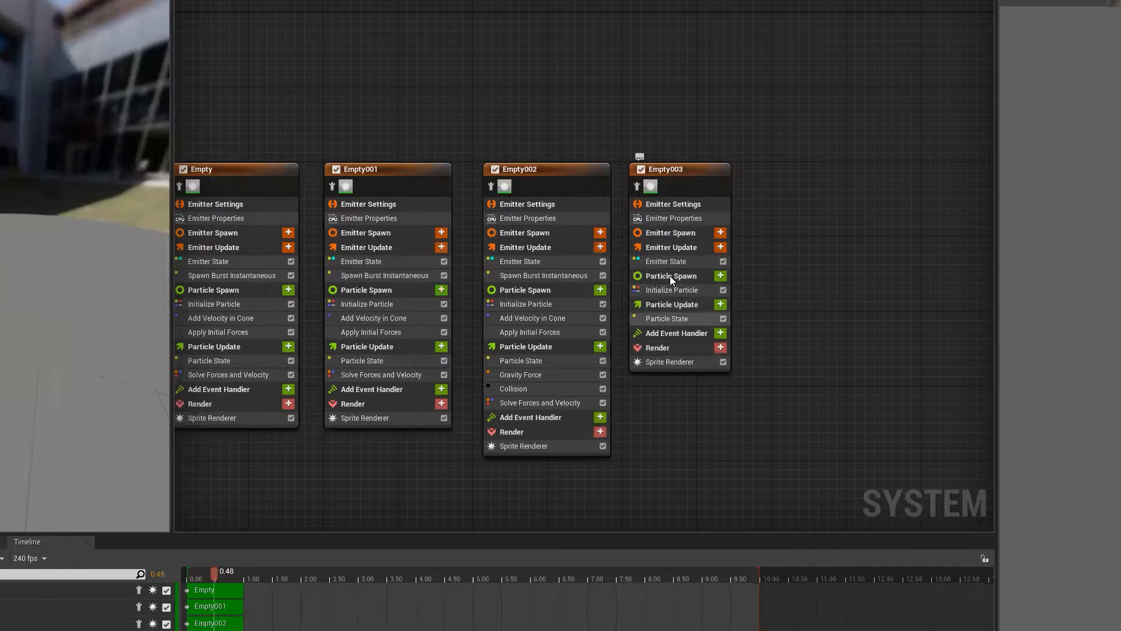
- Review Initialize Particle and Particle State in the new emitter, and disable the Empty, Empty001 and Empty002 emitters
click(672, 290)
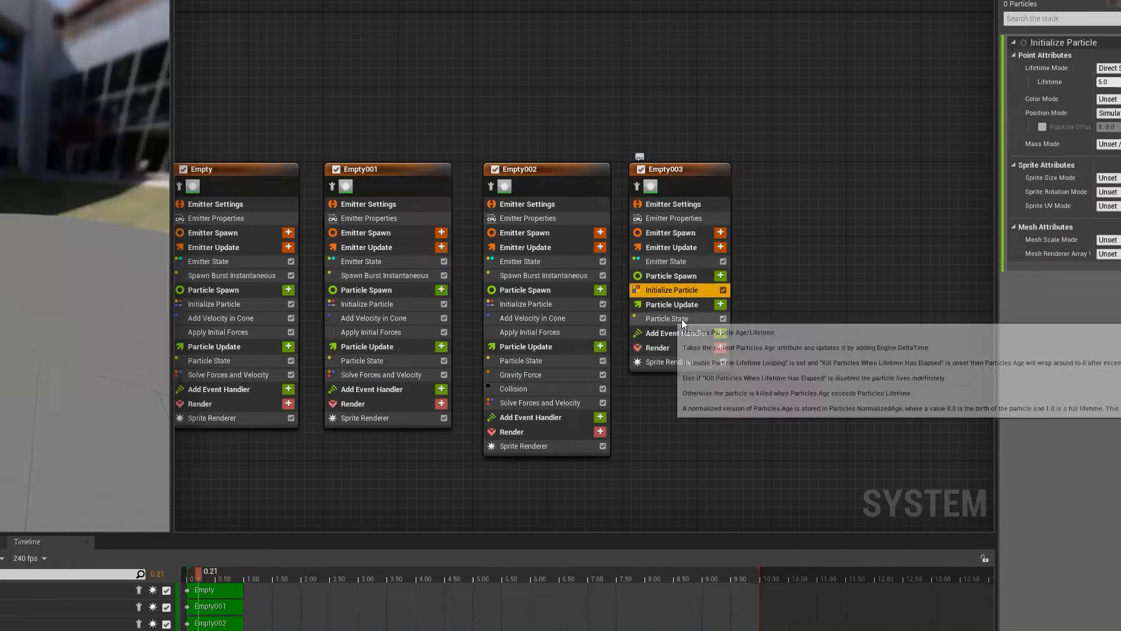
click(678, 320)
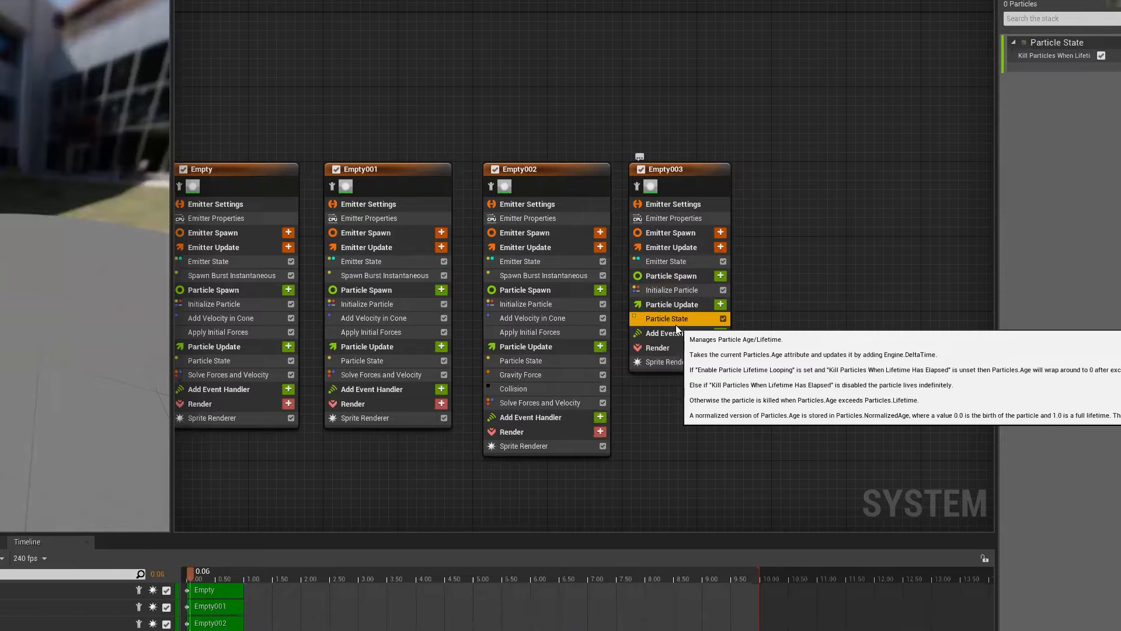
right_drag(549, 87, 709, 80)
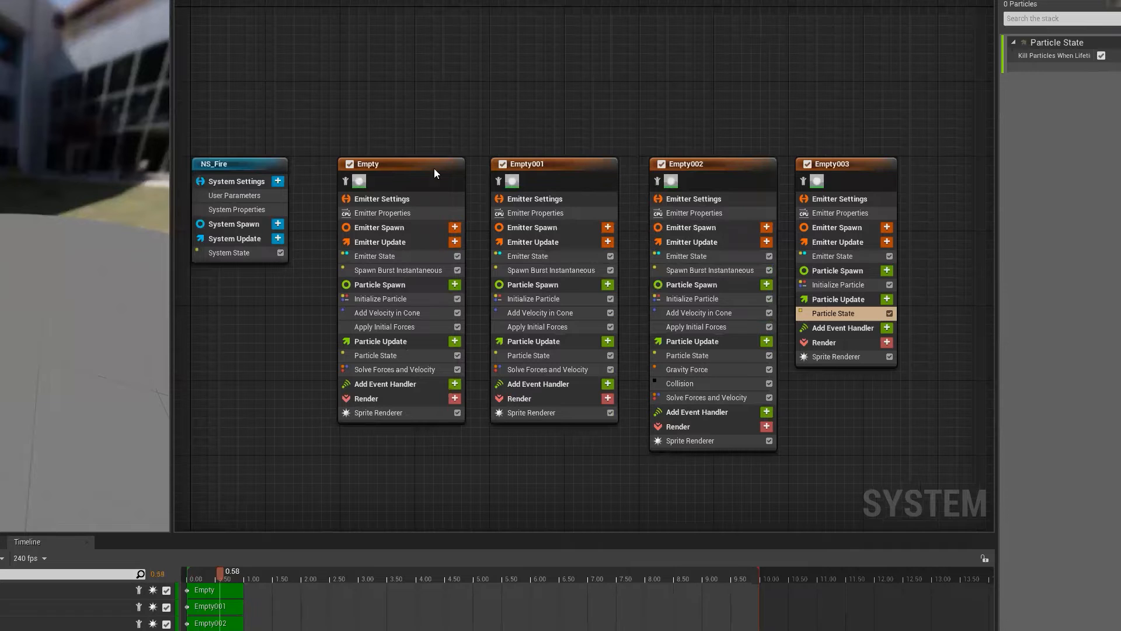
click(349, 164)
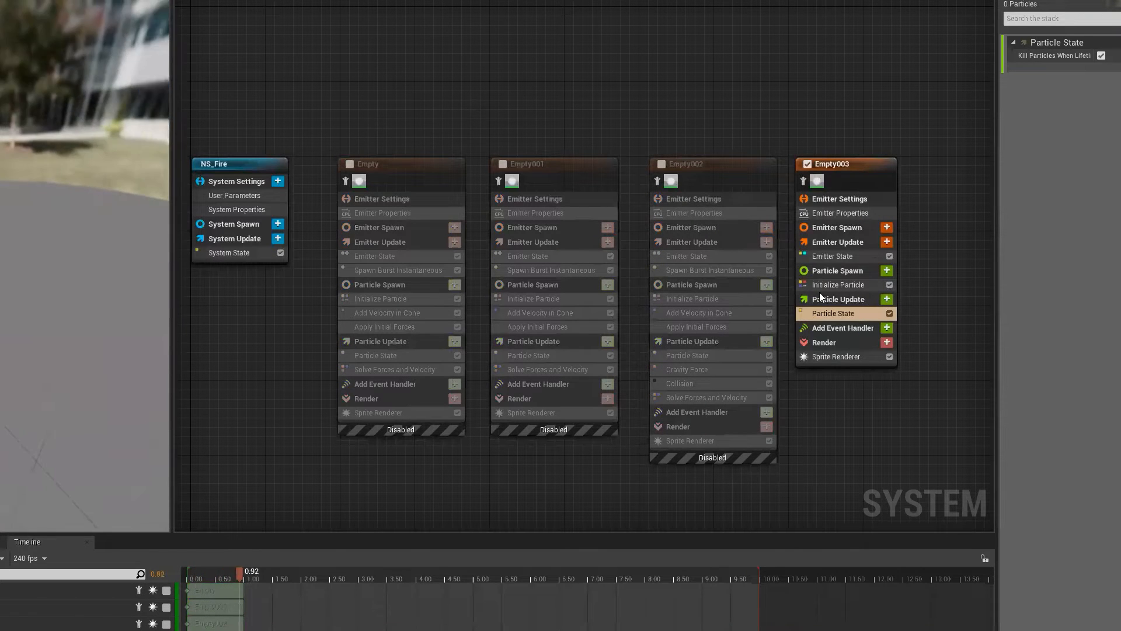
- Examine the Emitter Update, Particle State and Sprite Renderer settings of Empty003 and the renderer types that can be added
click(846, 257)
click(832, 243)
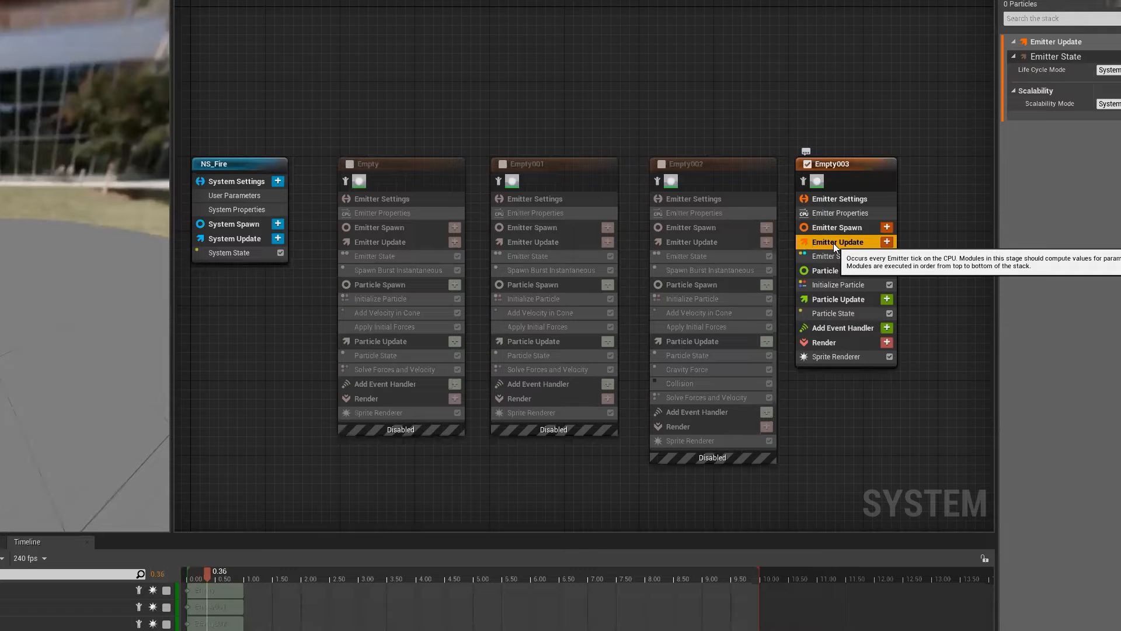
click(824, 356)
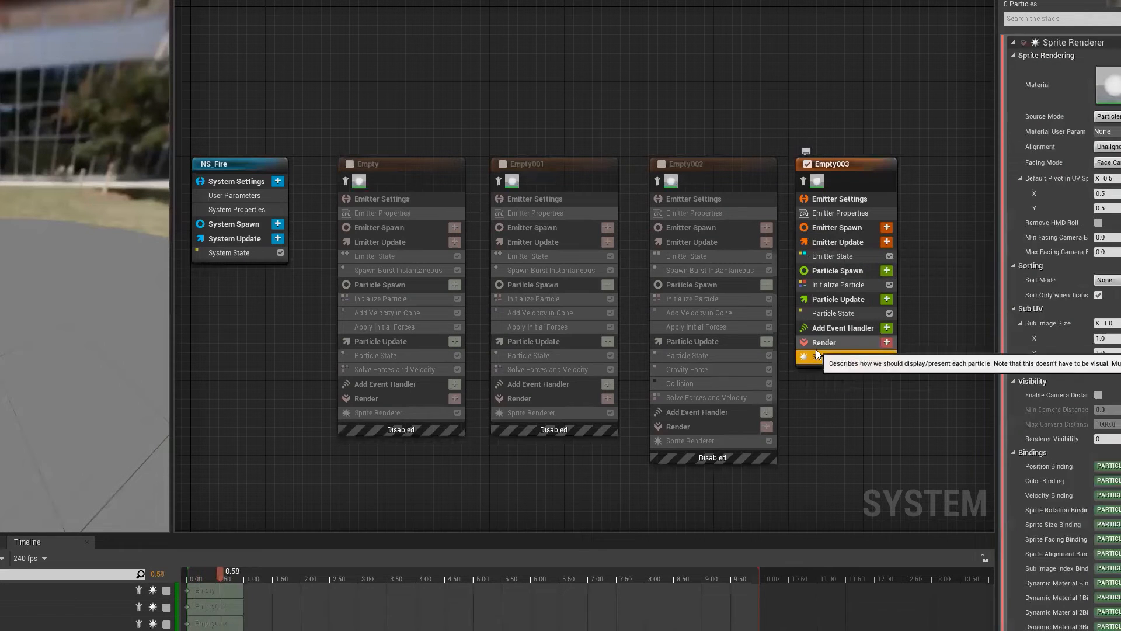
click(887, 342)
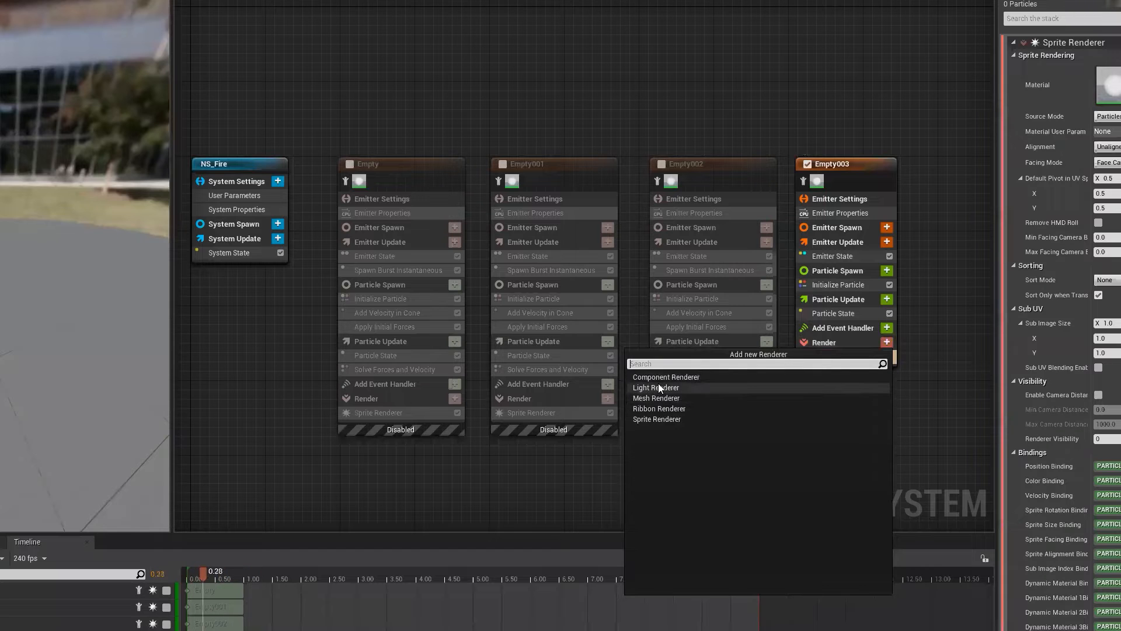
click(796, 80)
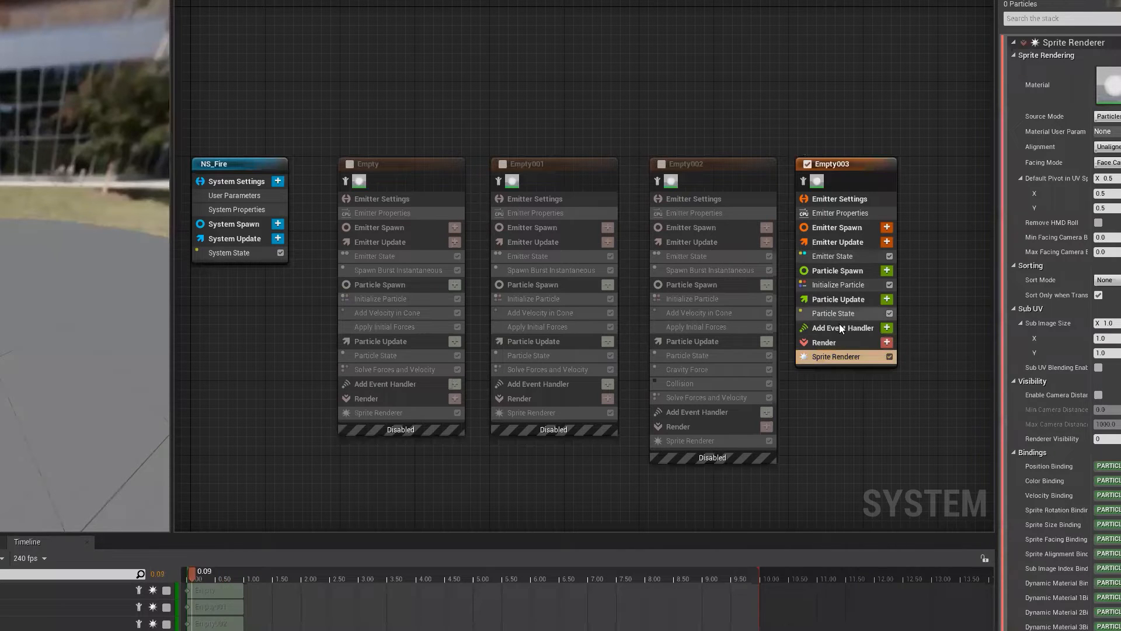
click(835, 312)
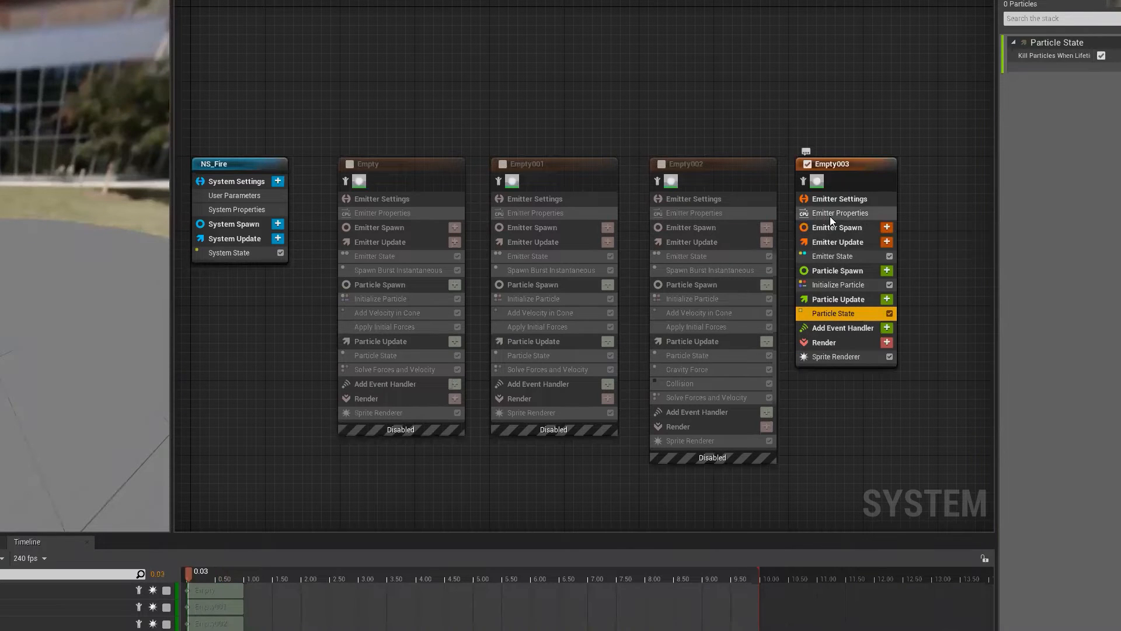
click(836, 242)
click(839, 228)
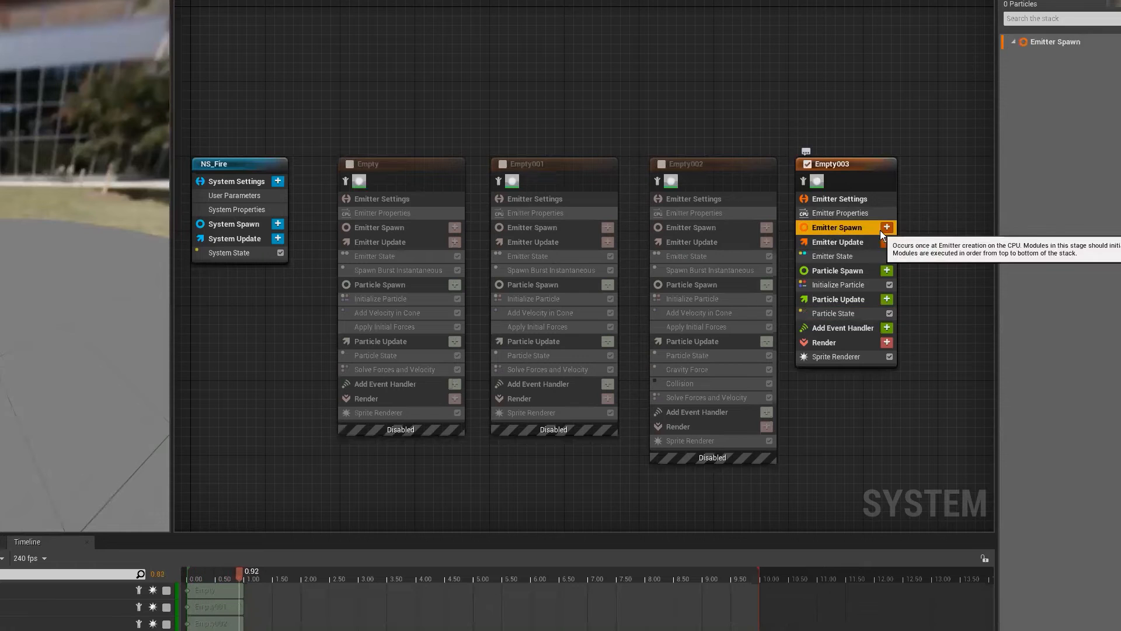
click(885, 228)
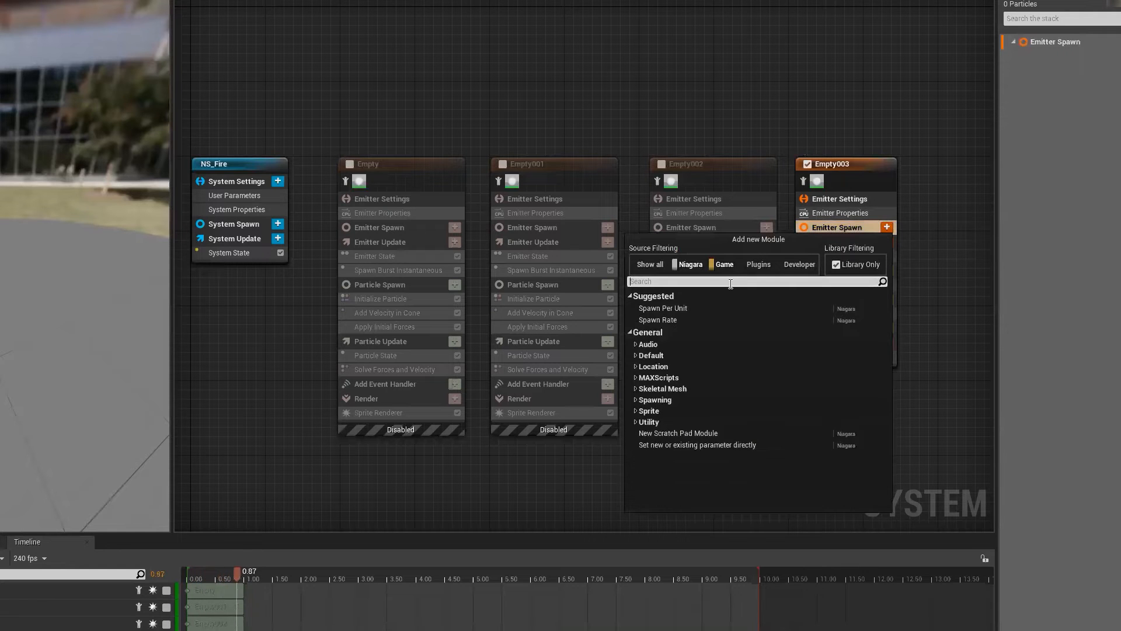
text(rate)
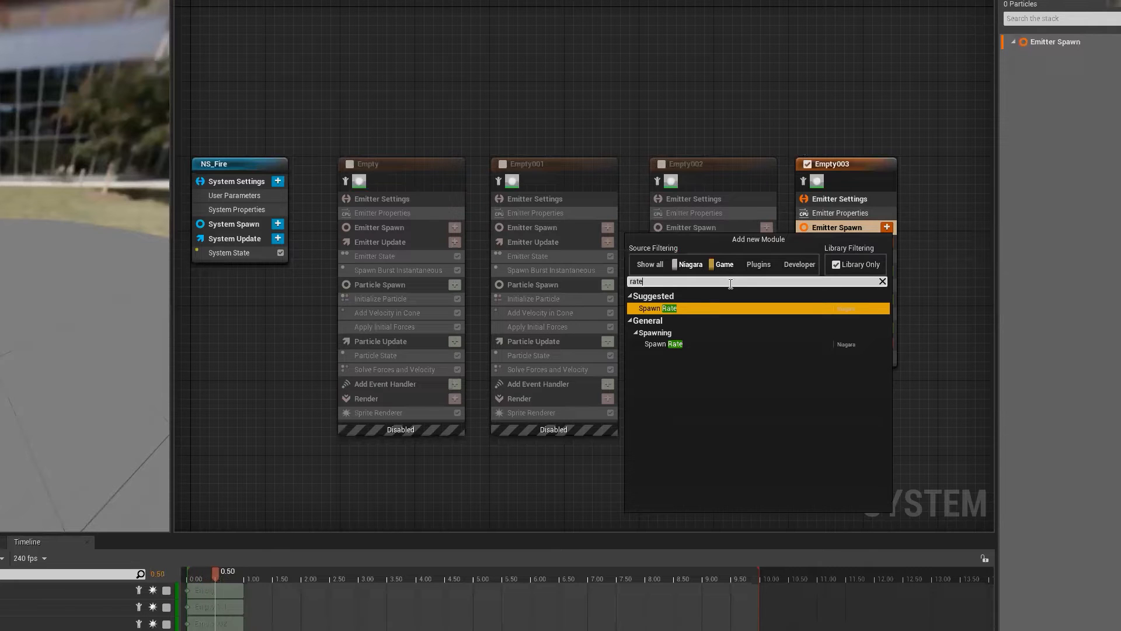
key(BackSpace)
key(BackSpace)
key(BackSpace)
key(BackSpace)
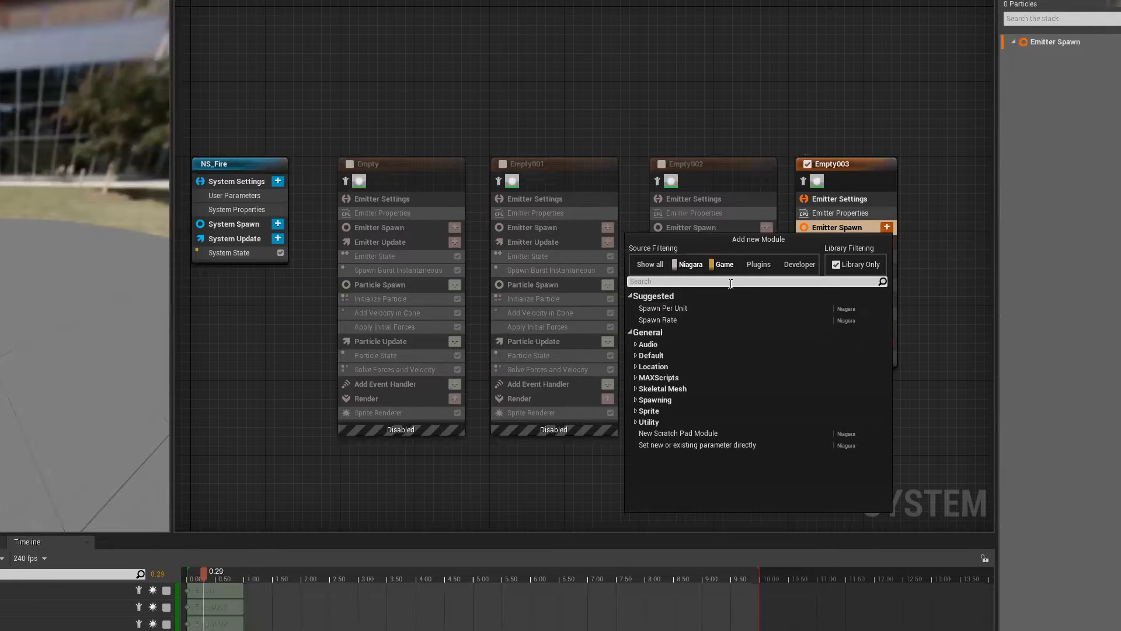
text(bu)
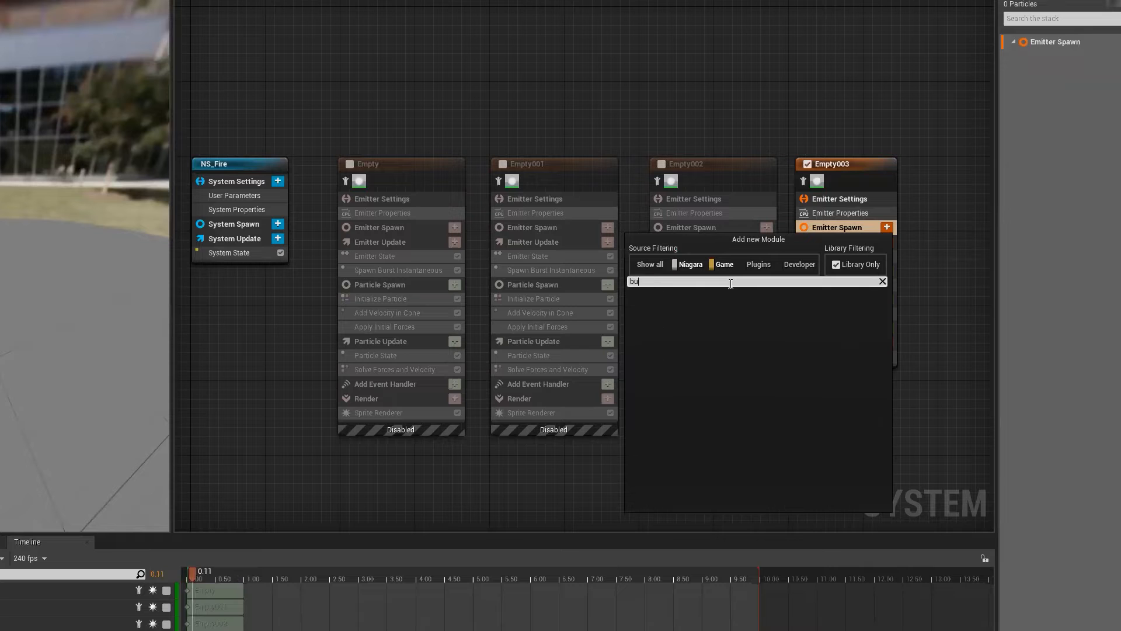
text(r)
key(BackSpace)
key(BackSpace)
key(BackSpace)
text(spawn)
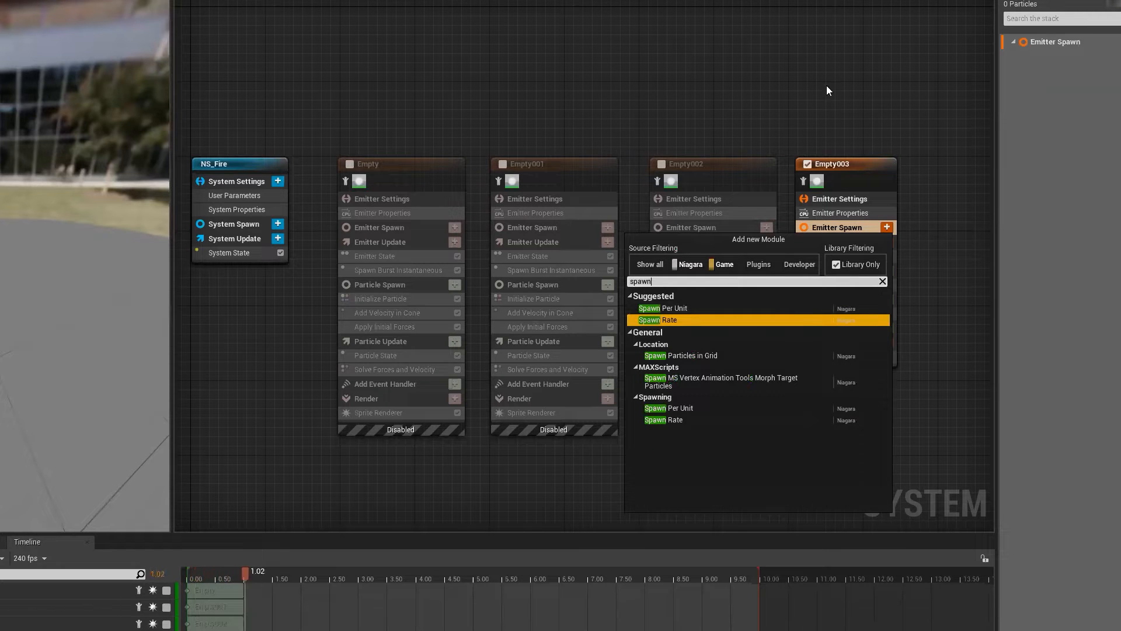
key(Escape)
- Add Spawn Burst Instantaneous to Emitter Update of Empty003 with a Spawn Count of 30, and inspect the preview
click(887, 241)
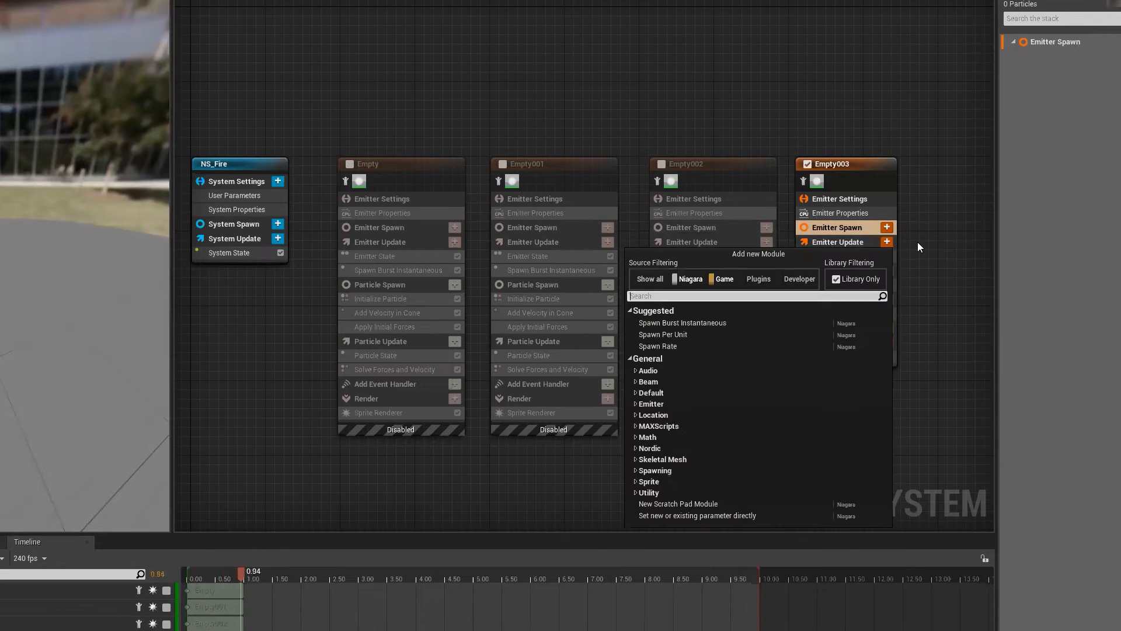
text(spawn burst)
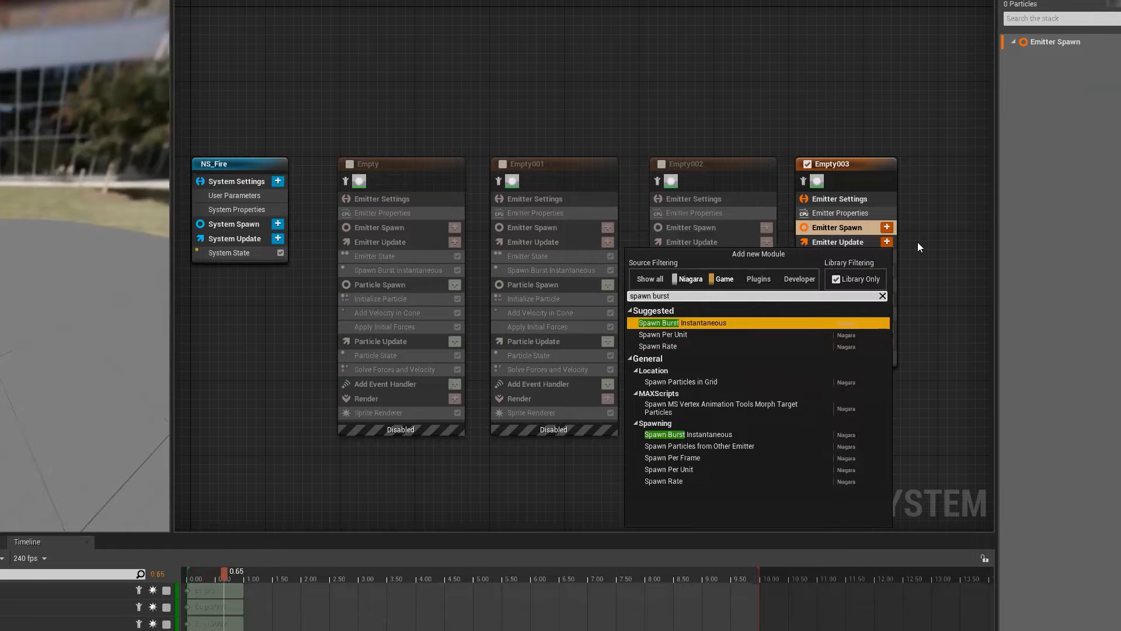
key(Return)
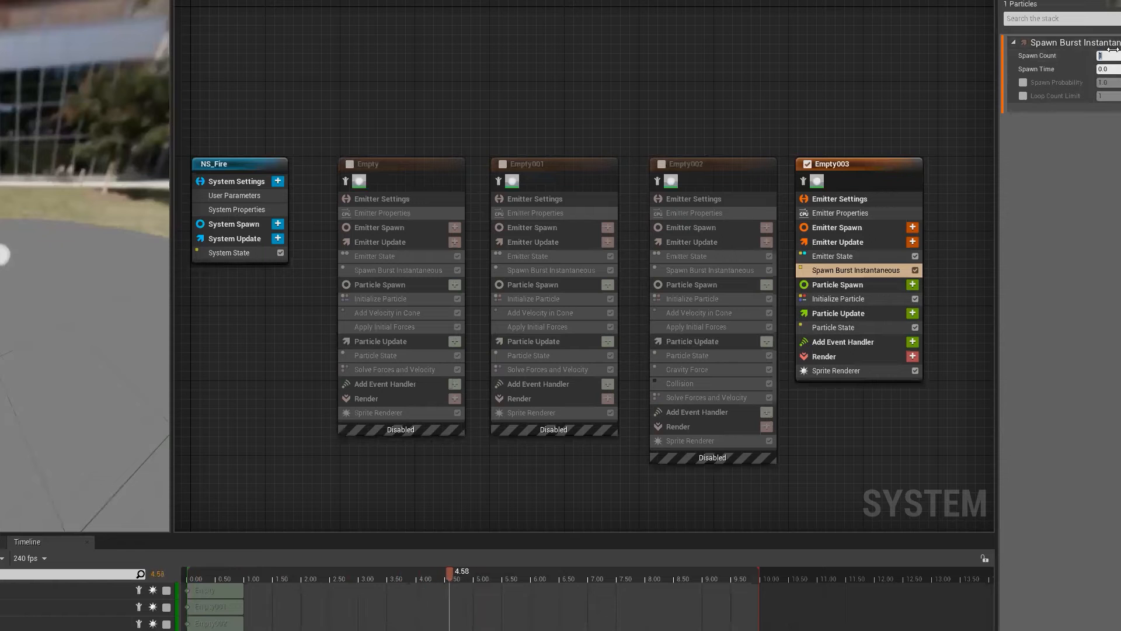
text(30)
key(Return)
drag(35, 193, 35, 252)
scroll(11, 251, up, 8)
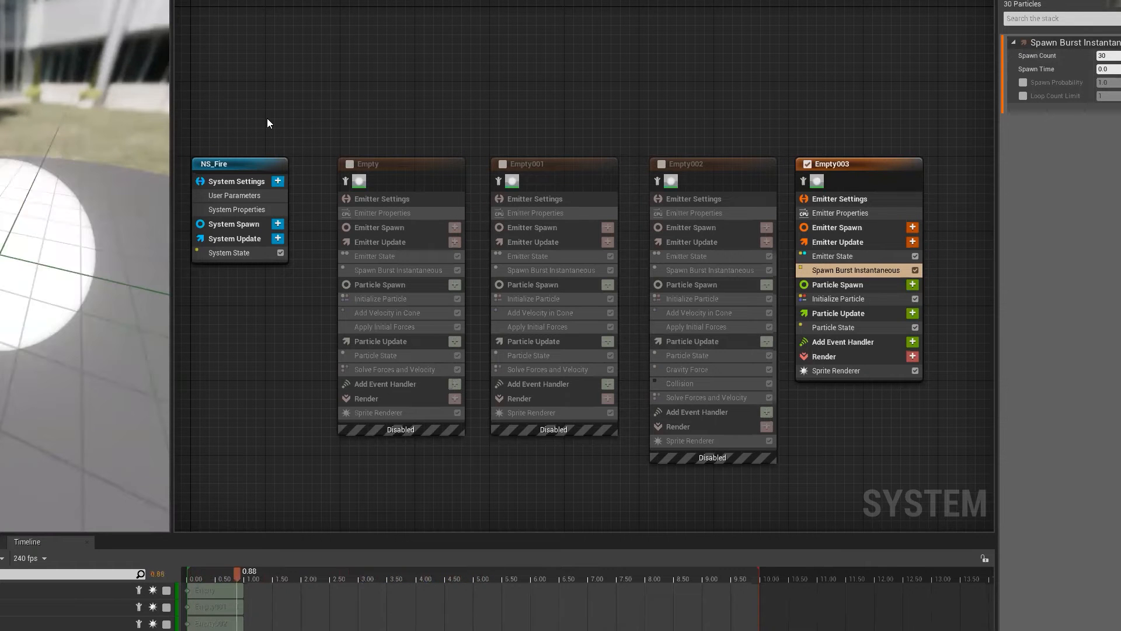
- Give the particles of Empty003 a random uniform sprite size between 2 and 100 in Initialize Particle
right_drag(954, 372, 897, 375)
click(798, 286)
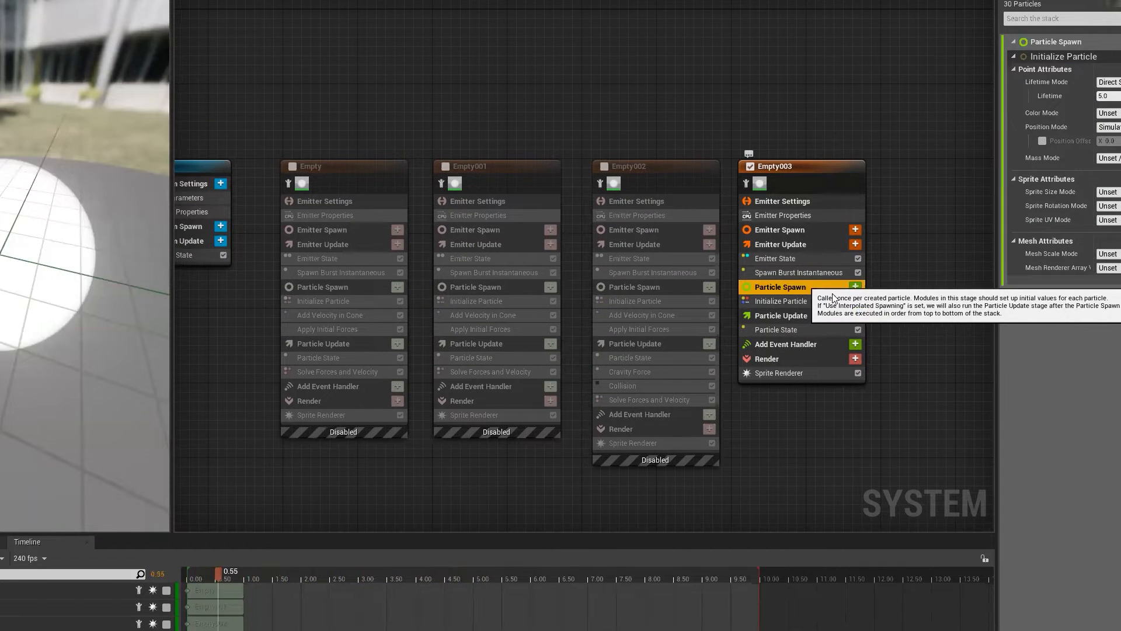
click(804, 315)
click(773, 299)
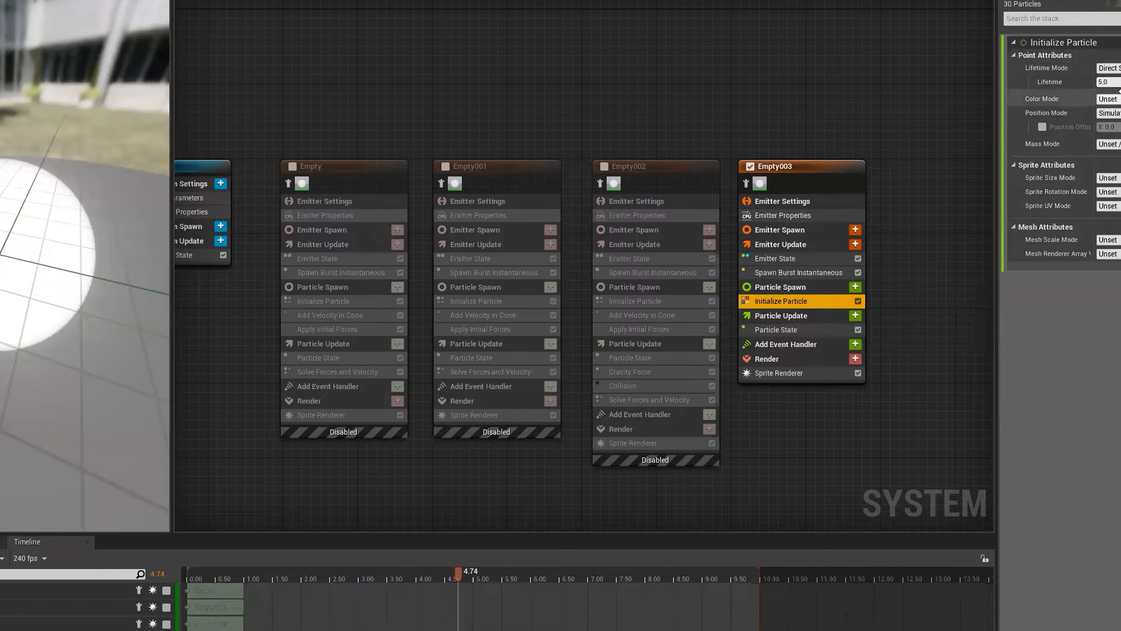
click(1102, 320)
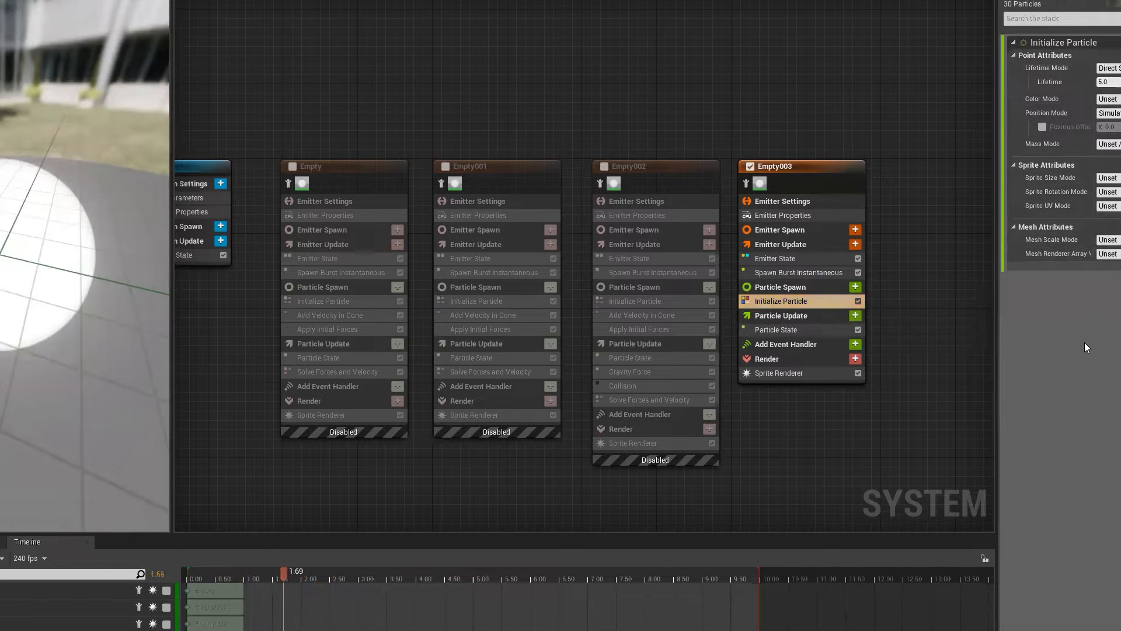
click(1108, 177)
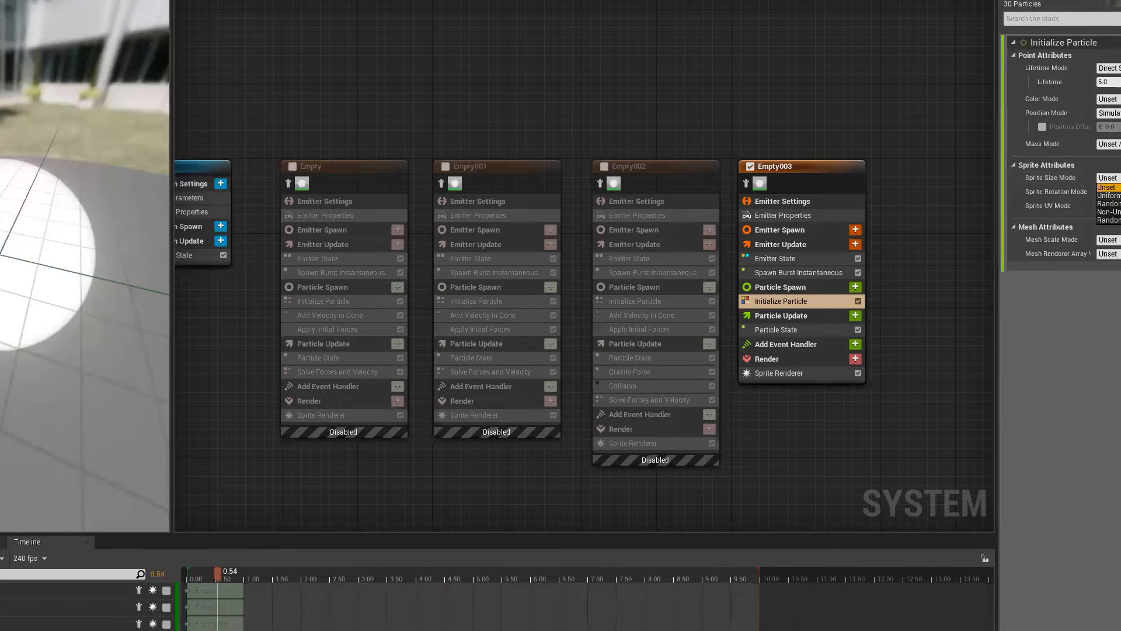
click(1109, 203)
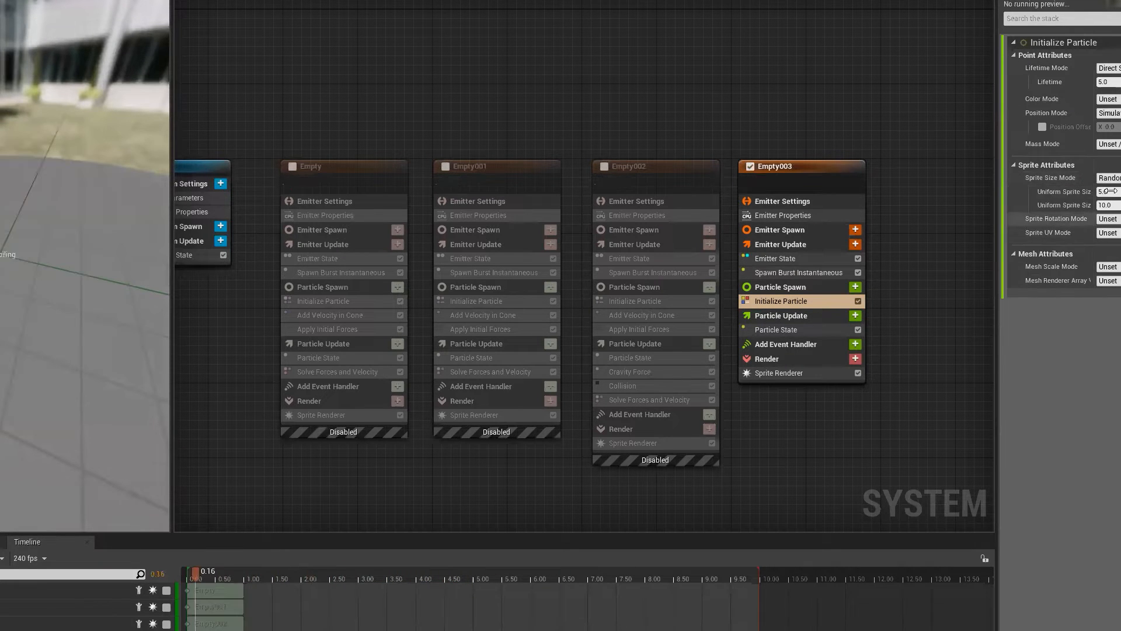
text(2)
key(Tab)
text(100)
key(Return)
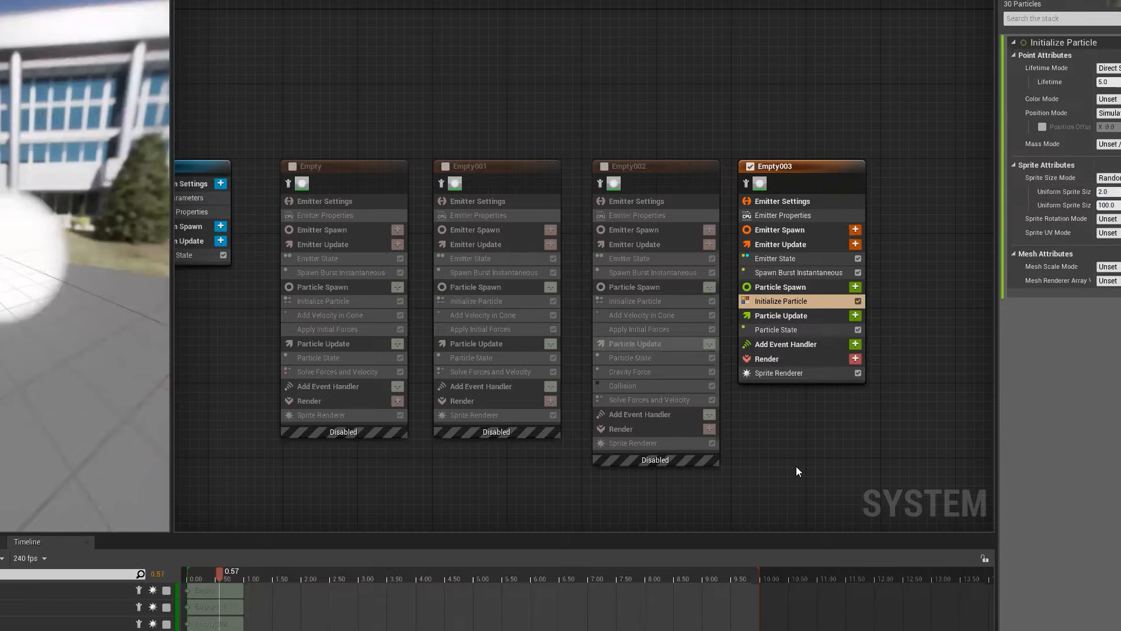
- Add the Gravity Force module to Particle Update of Empty003
click(857, 315)
text(force)
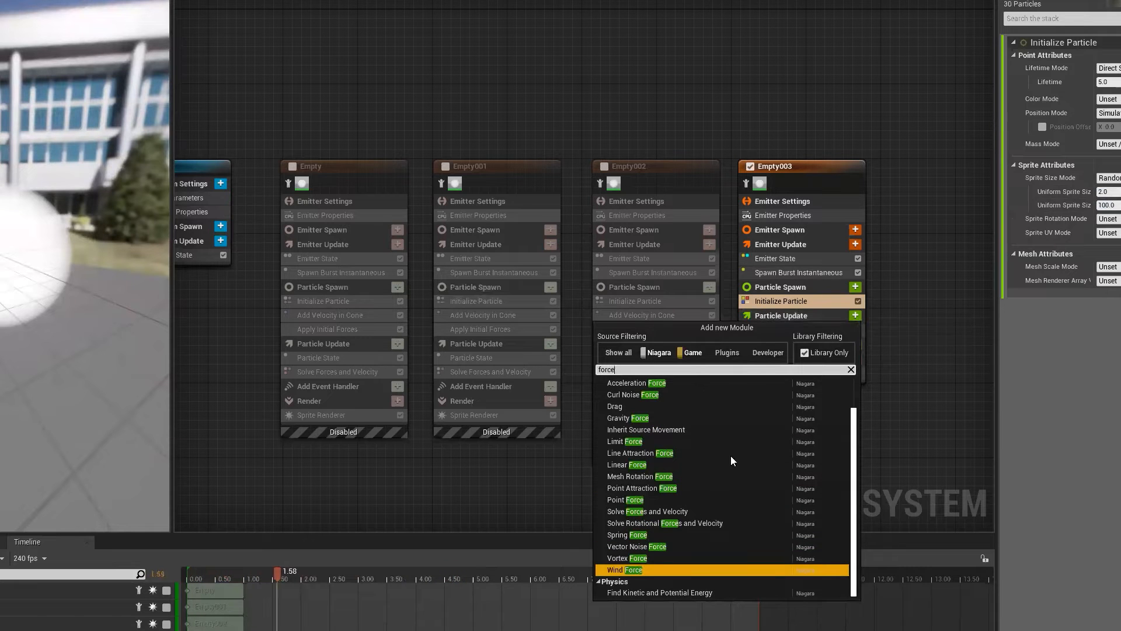
text(g)
drag(623, 370, 562, 367)
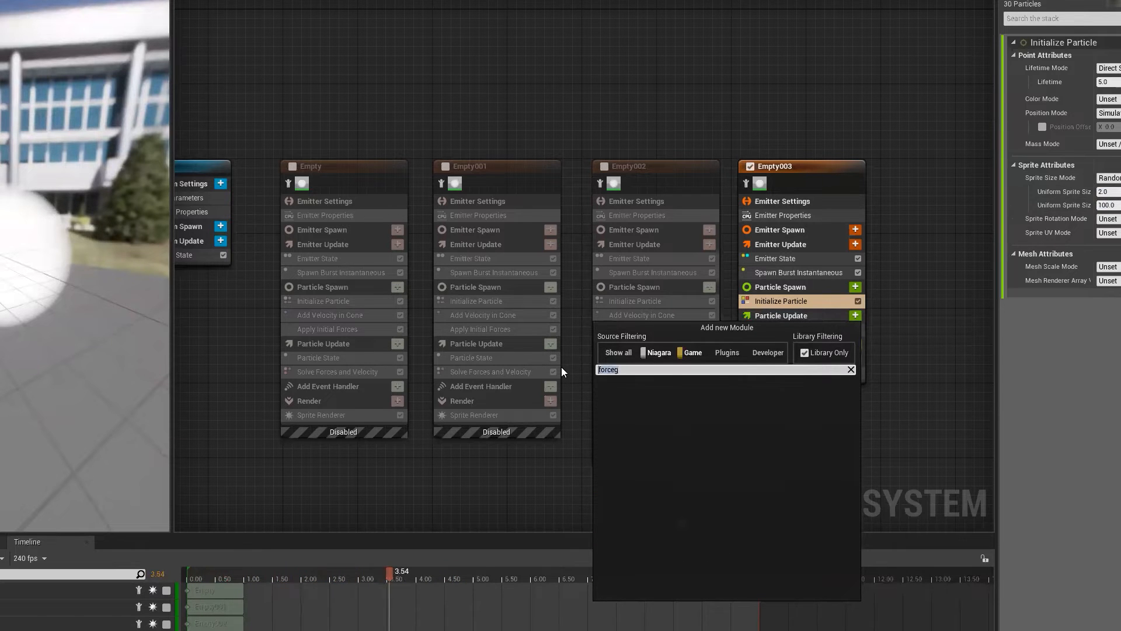
text(grav)
click(647, 393)
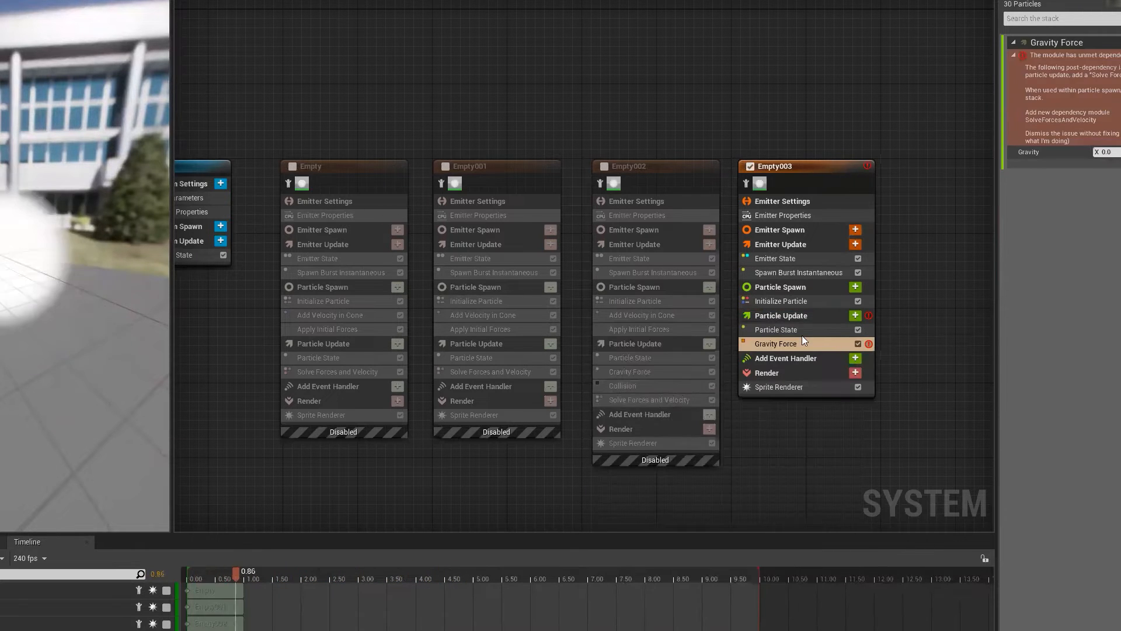
- Search the Particle Update modules of Empty003 for "force" and "velocity"
click(856, 316)
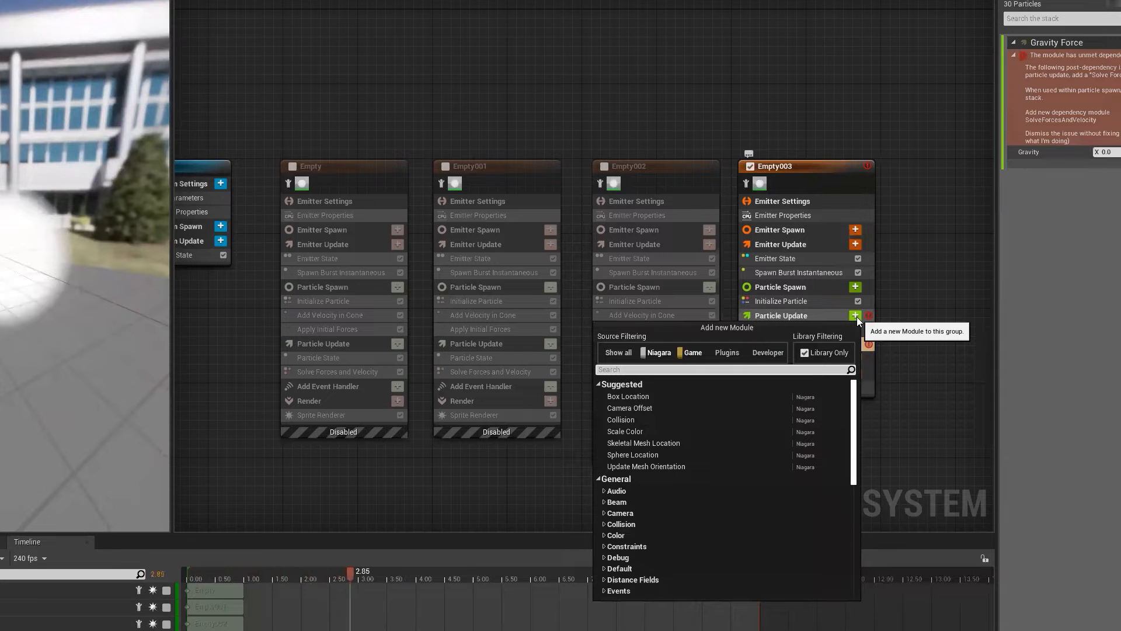
click(919, 146)
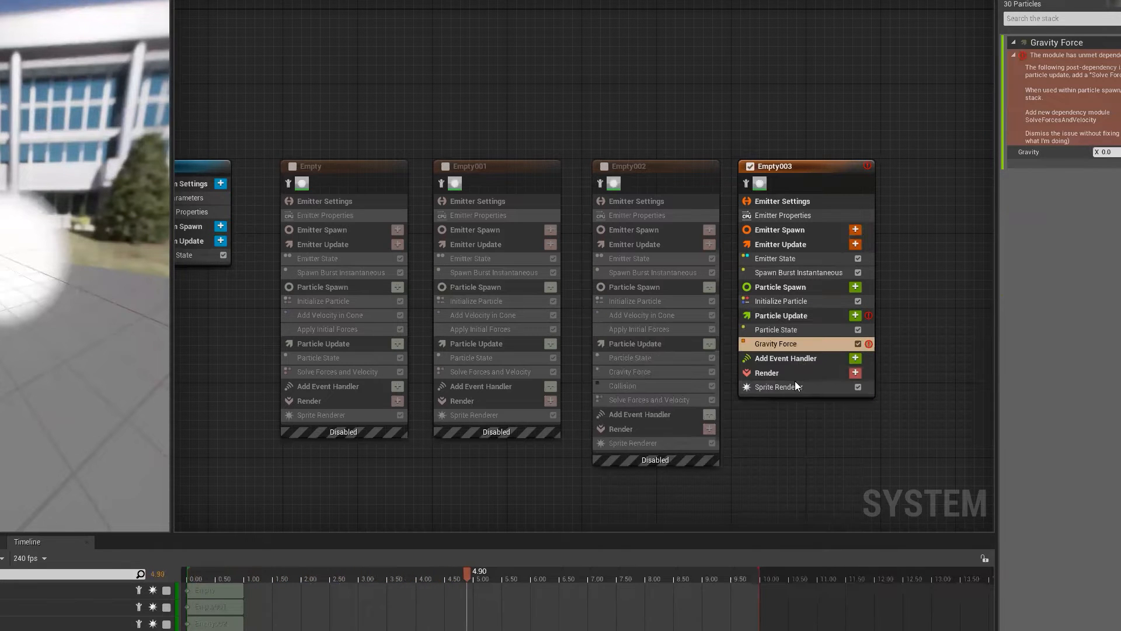
click(796, 332)
click(793, 341)
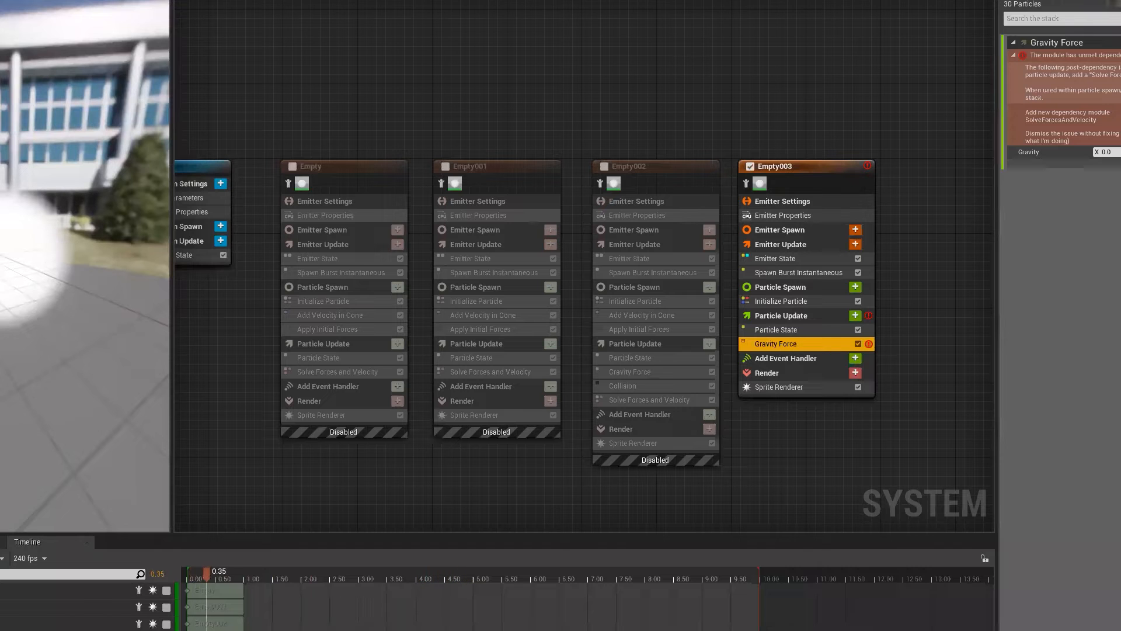
click(856, 315)
text(force)
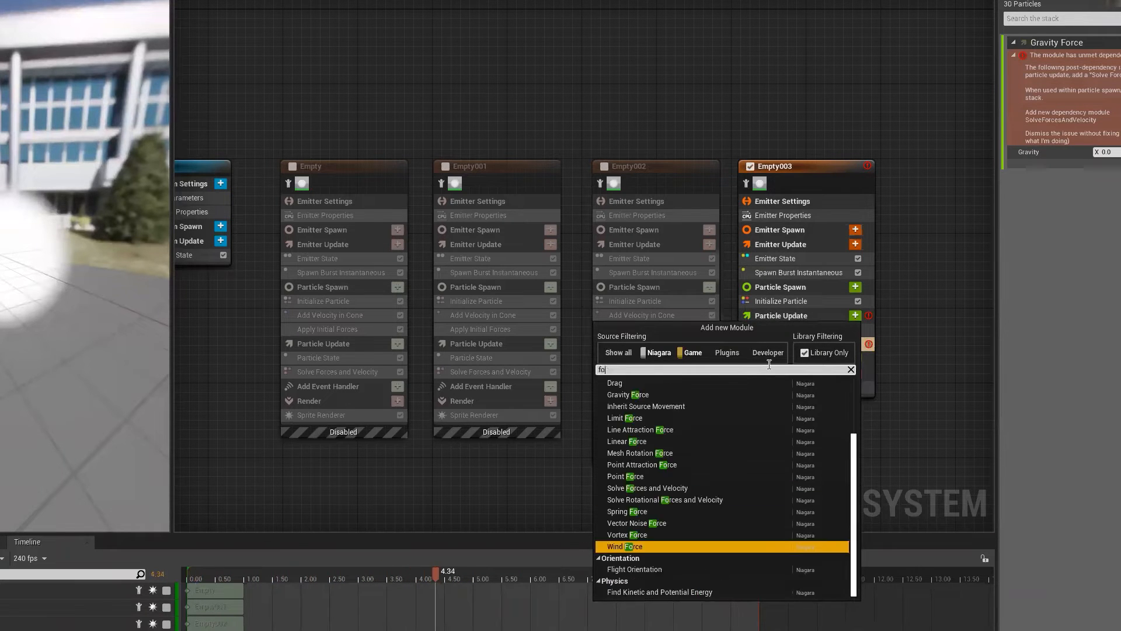
key(BackSpace)
key(BackSpace)
key(BackSpace)
key(BackSpace)
key(BackSpace)
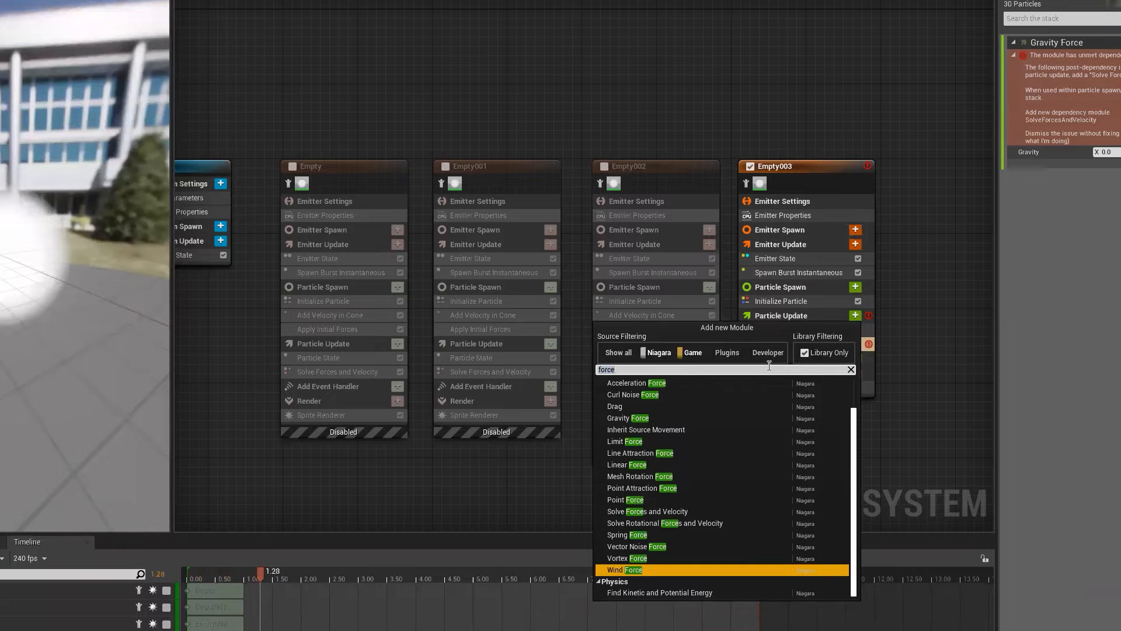
text(velocity)
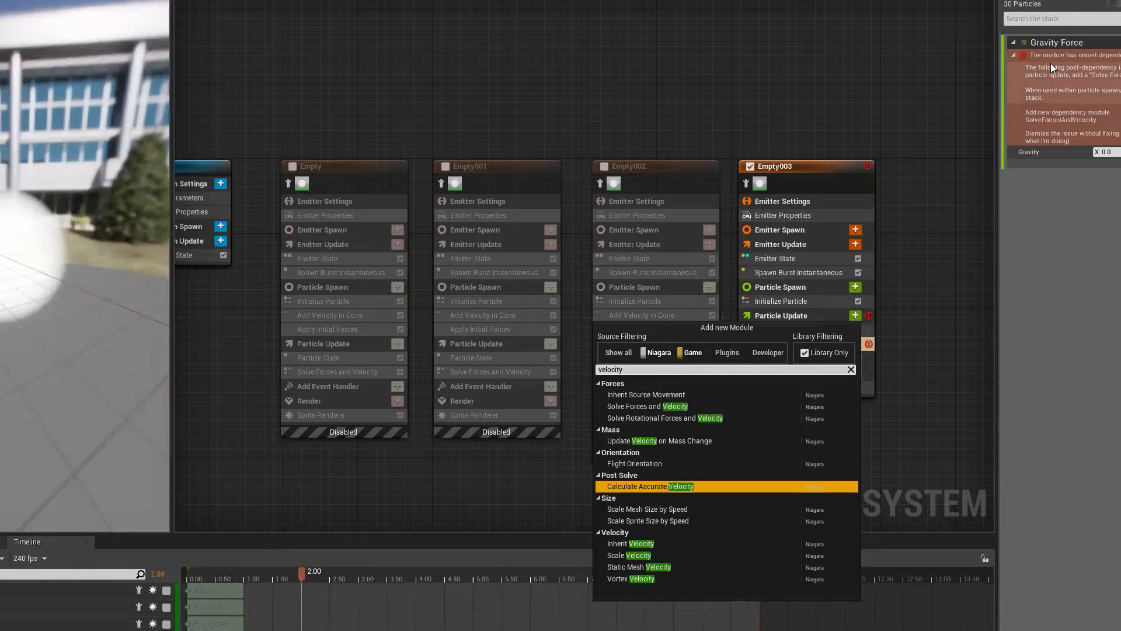
- Resolve Gravity Force's unmet dependency in Empty003 by adding the Solve Forces and Velocity module, and replay the simulation
click(1075, 87)
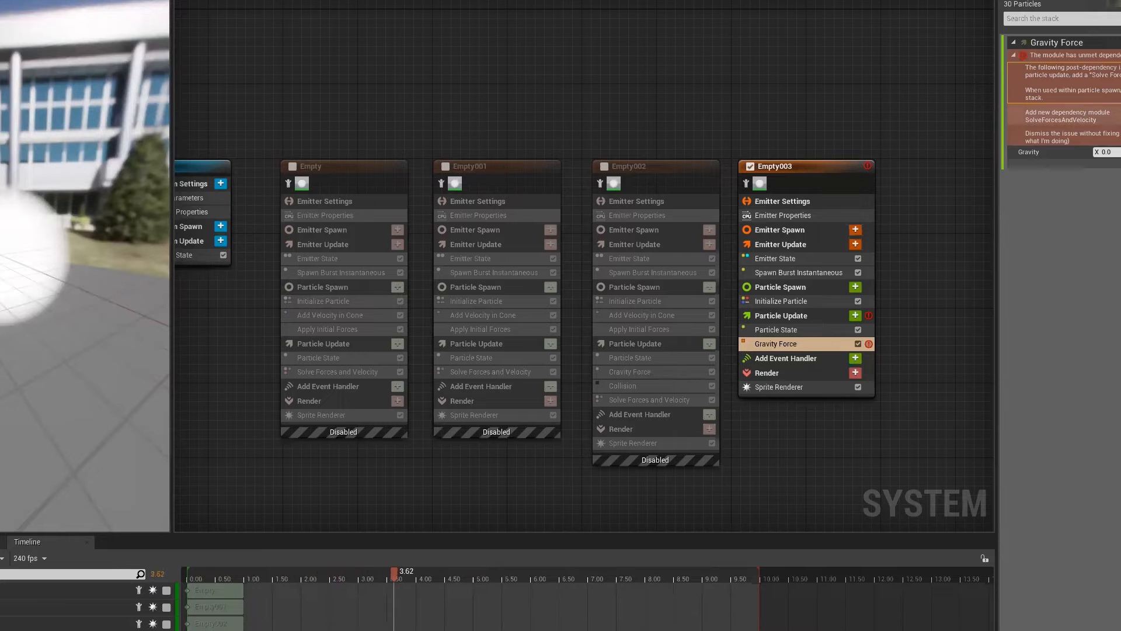
click(1068, 116)
click(745, 357)
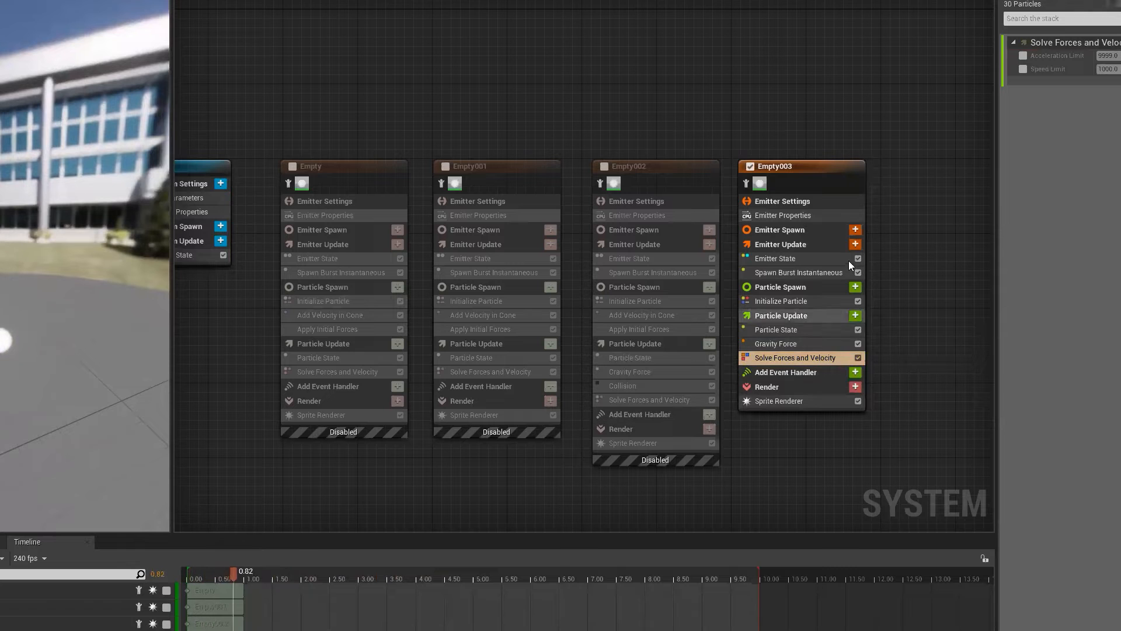
drag(307, 576, 229, 568)
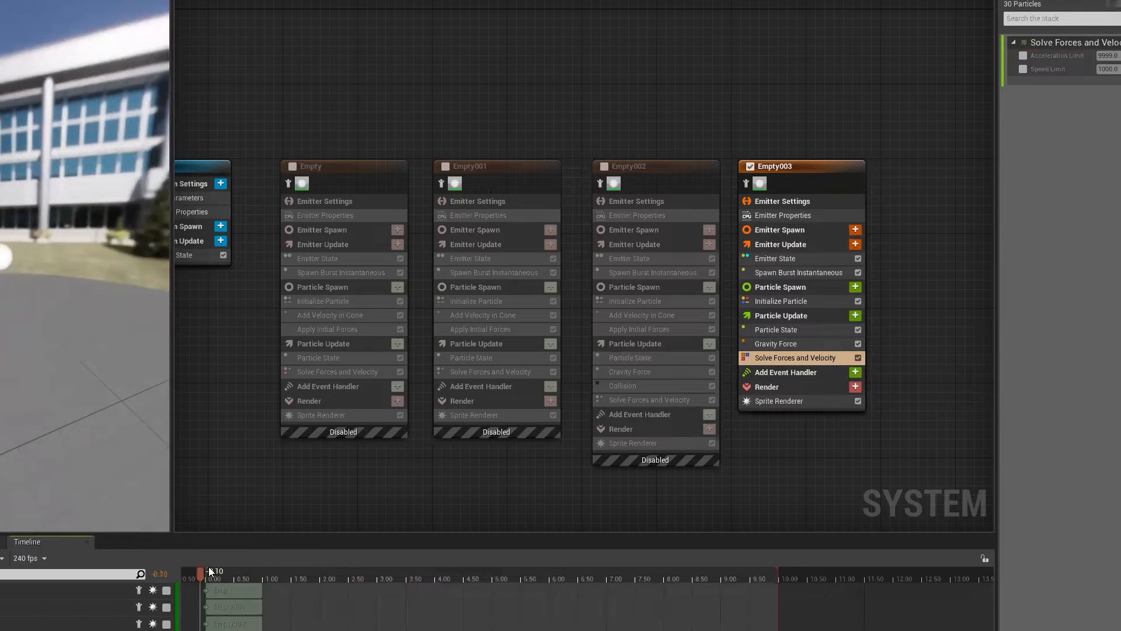
click(792, 344)
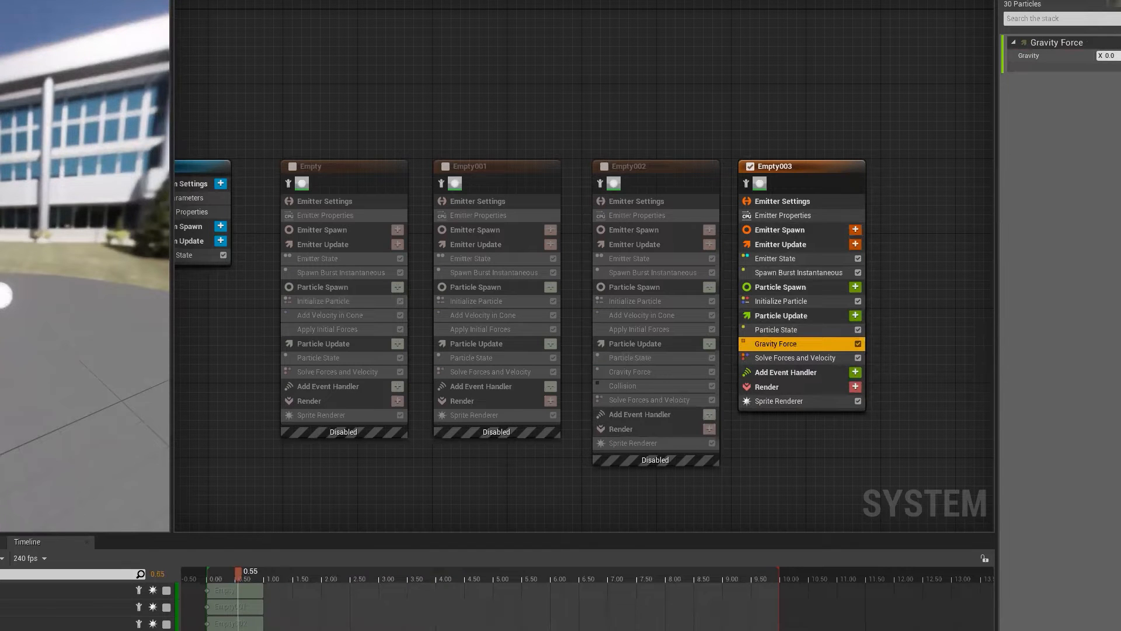
- Set the Mass Mode in Empty003's Initialize Particle to Random and replay the simulation to check the falling particles
click(776, 301)
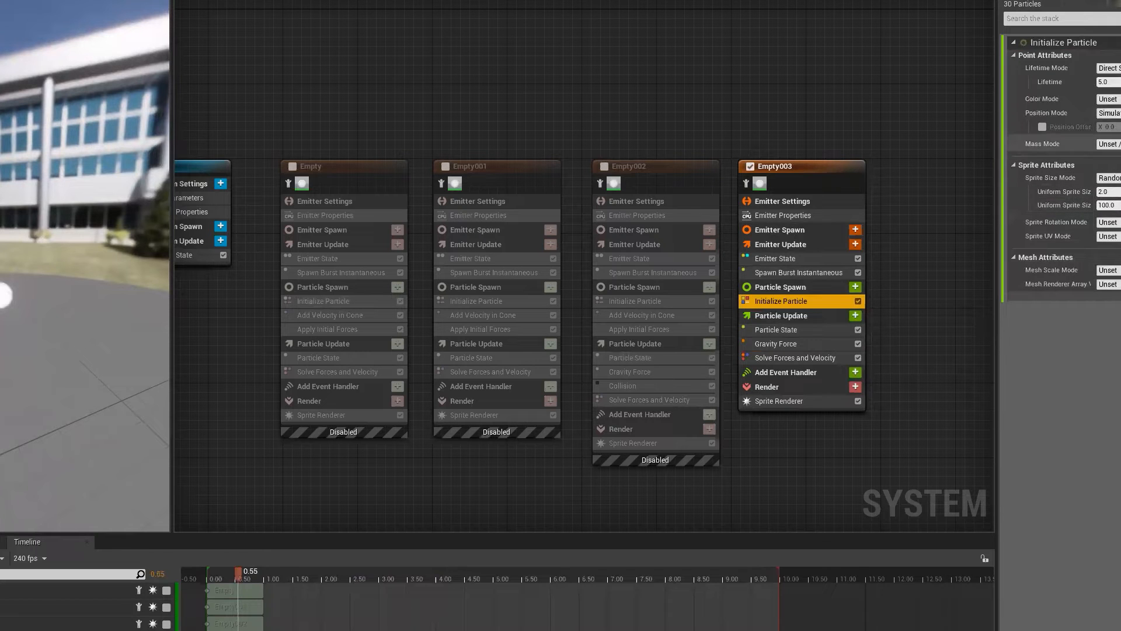
click(1108, 144)
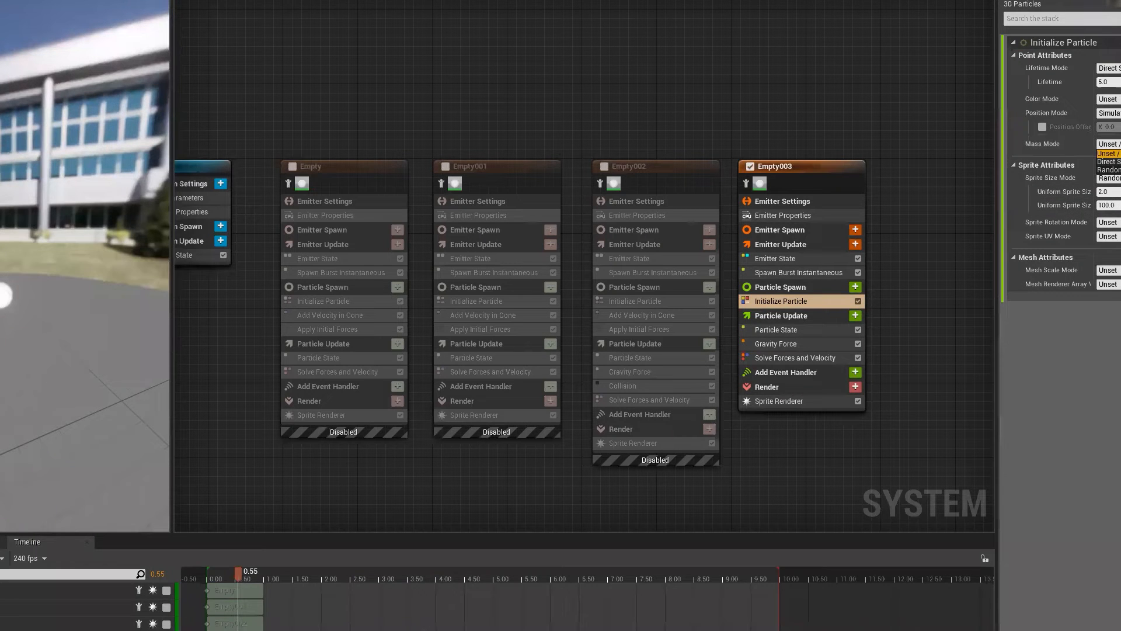
click(1109, 169)
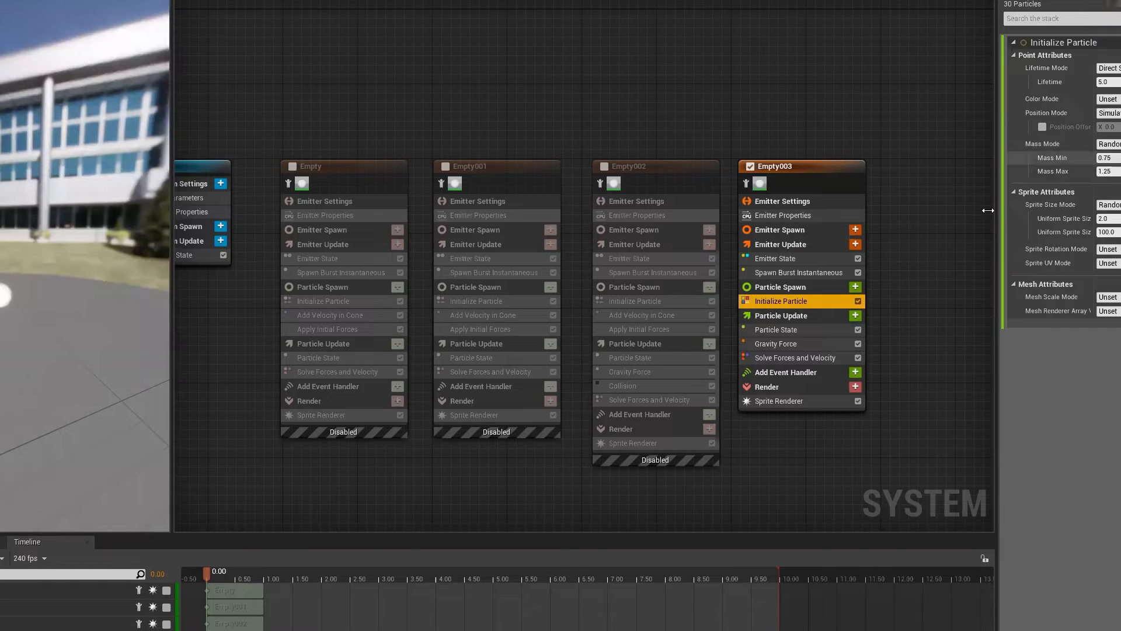
drag(88, 327, 140, 351)
drag(226, 573, 215, 571)
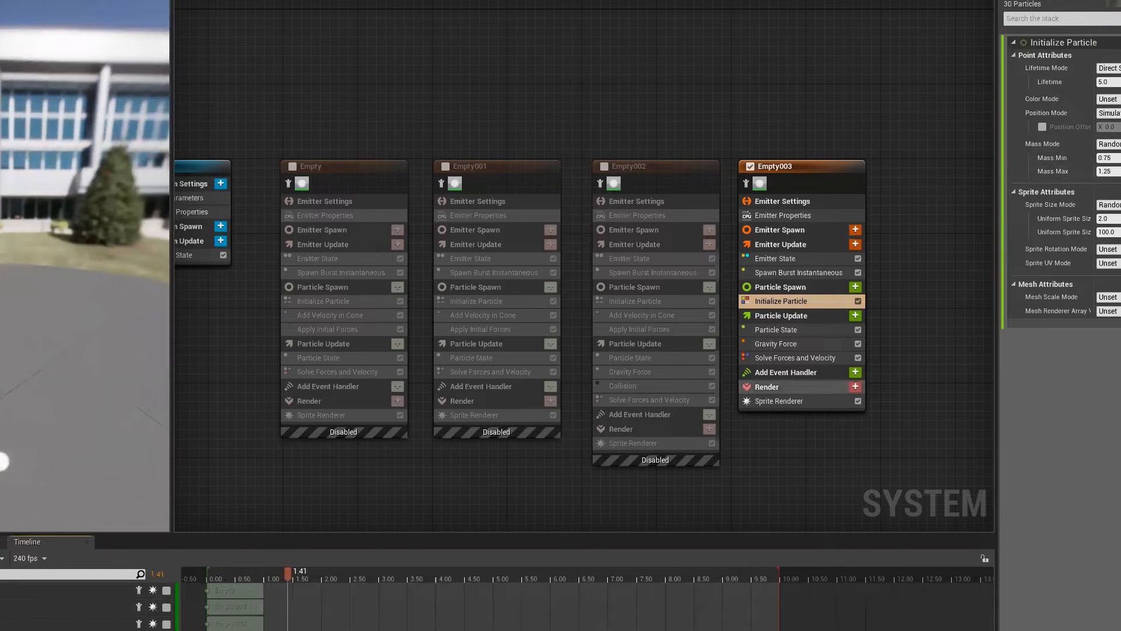
- Set Mass Min of Empty003's particles to 0.01, replay the simulation and review the Gravity Force module
click(1119, 157)
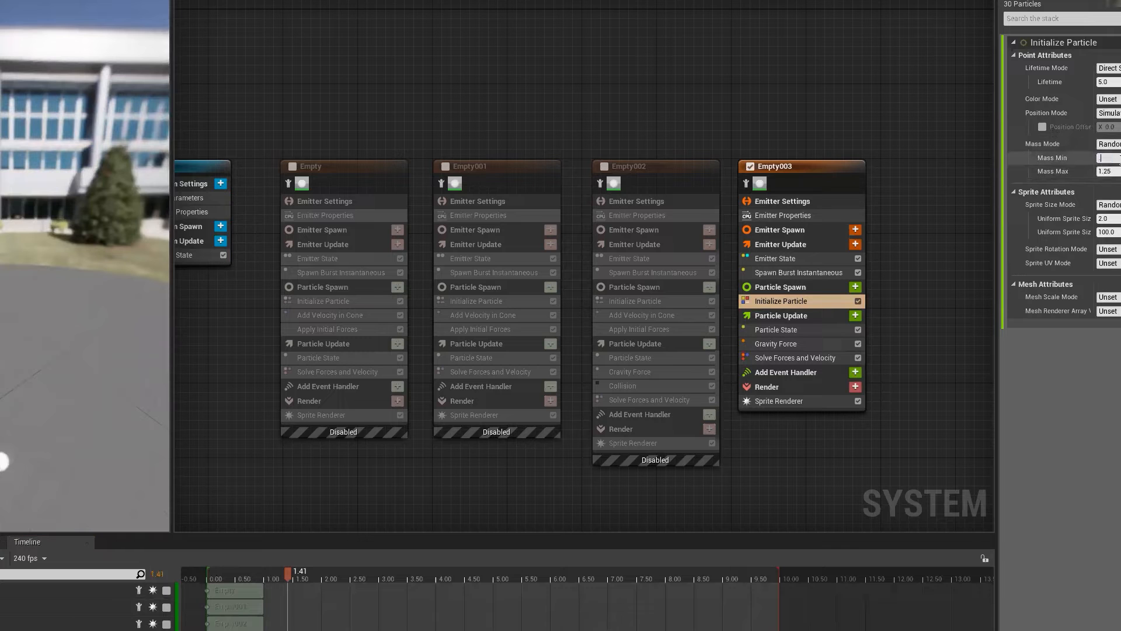
text(.01)
key(Return)
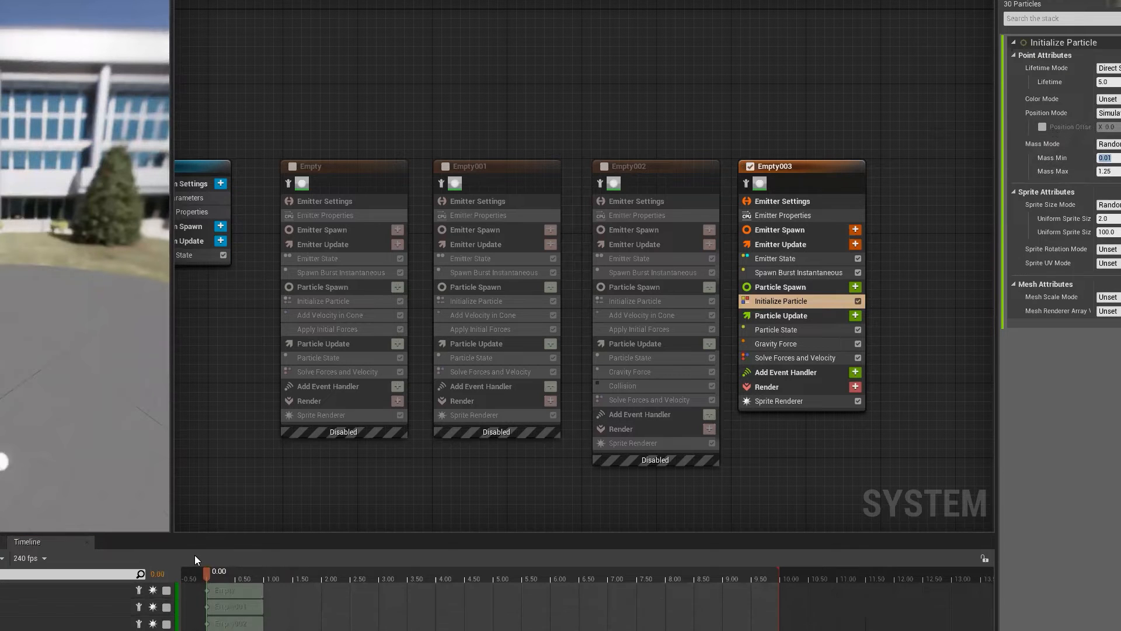
mouse_move(237, 568)
mouse_down()
mouse_move(208, 570)
mouse_move(231, 576)
mouse_up()
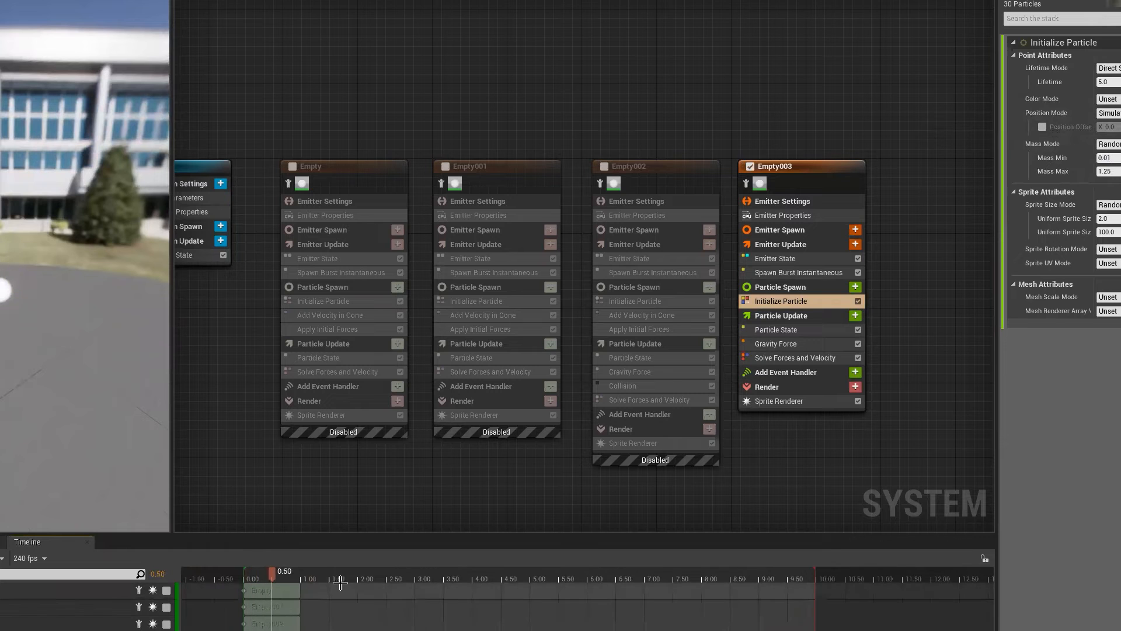
click(227, 583)
click(241, 575)
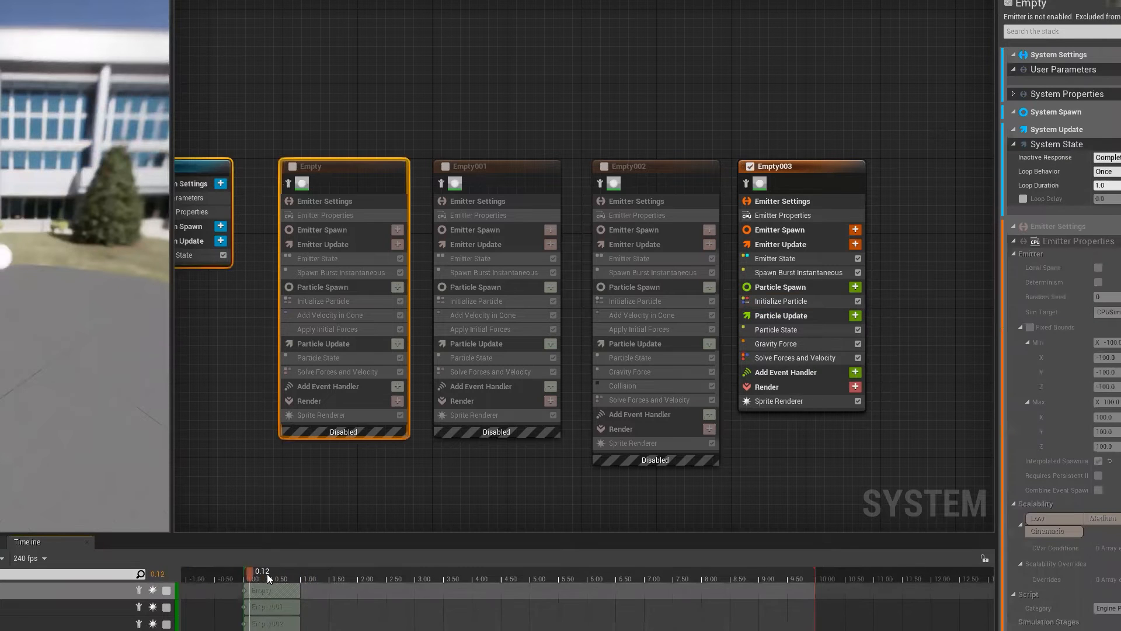
click(811, 450)
click(786, 344)
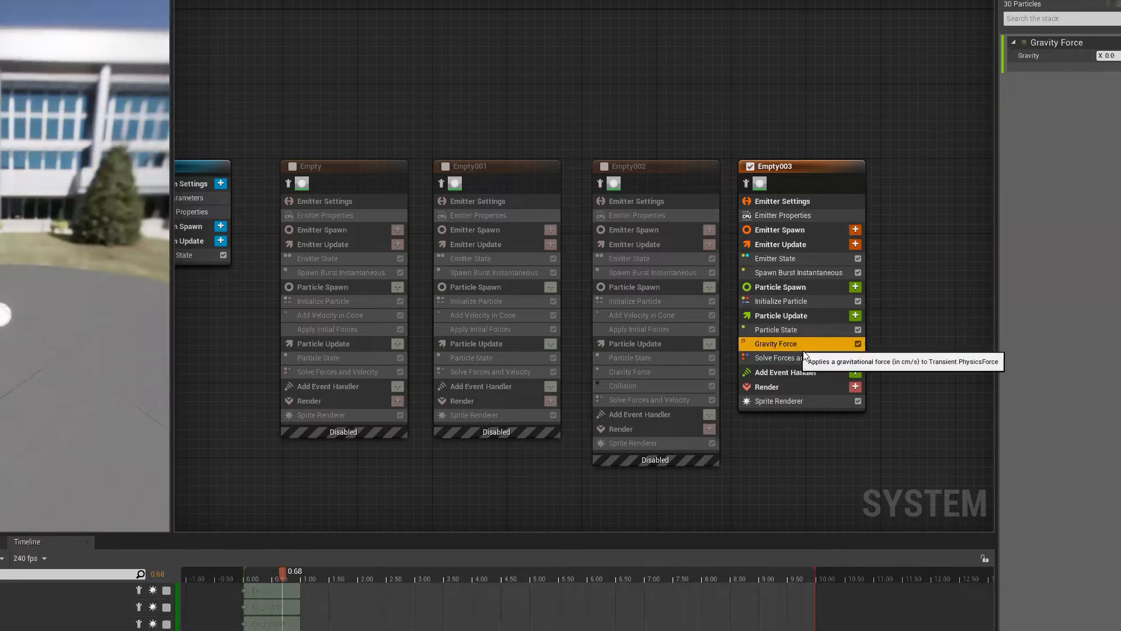
- Add the Add Velocity in Cone module to Particle Spawn of Empty003
click(855, 316)
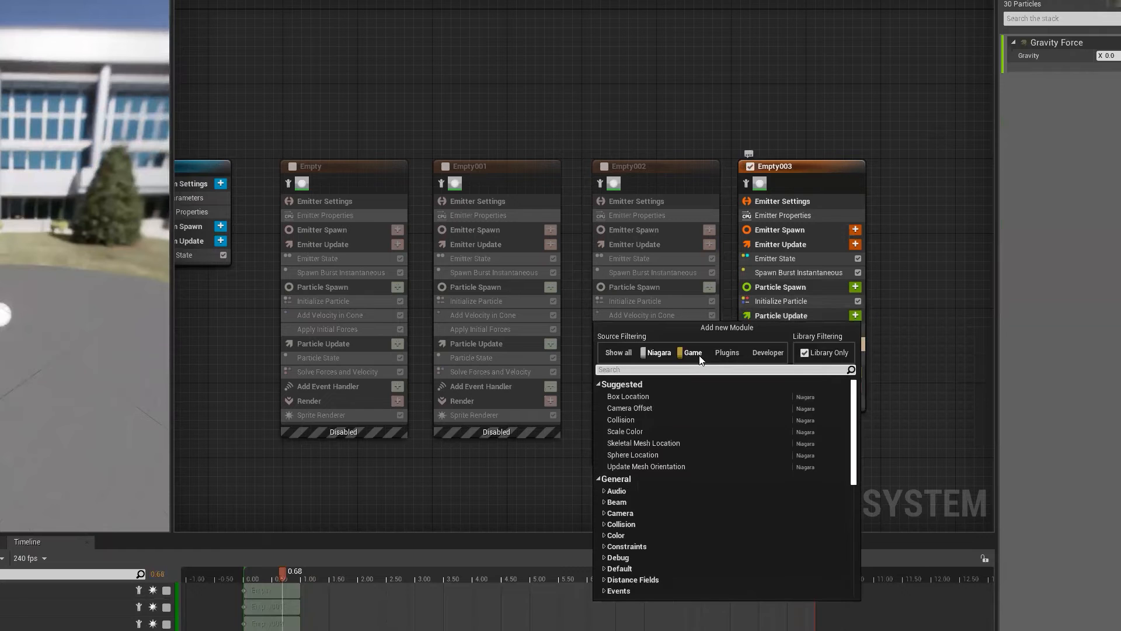
click(915, 297)
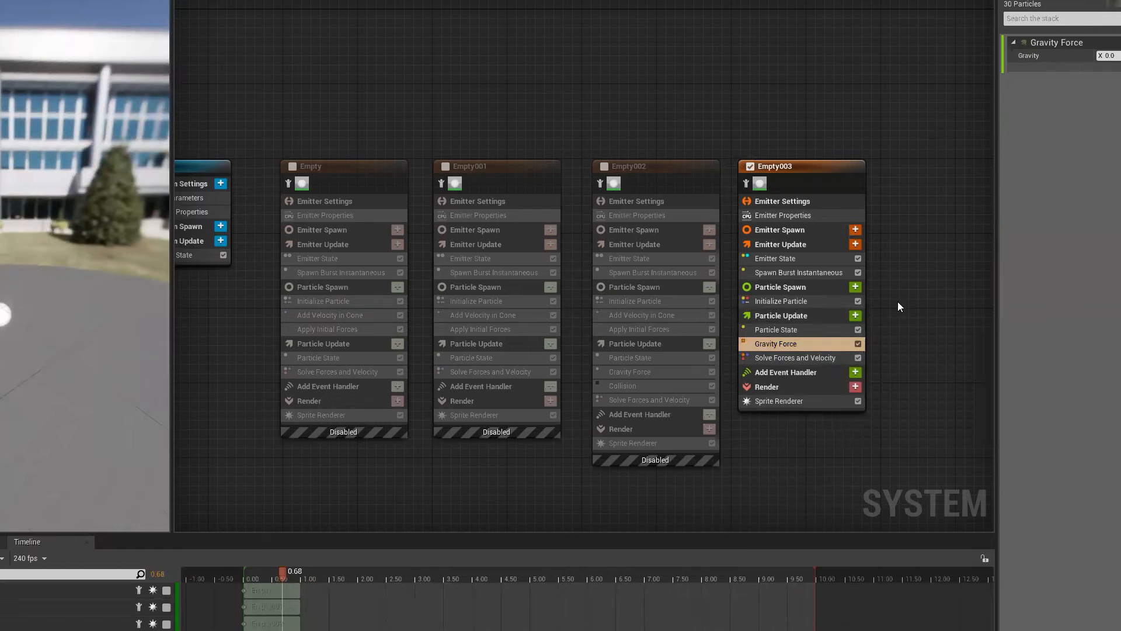
click(855, 287)
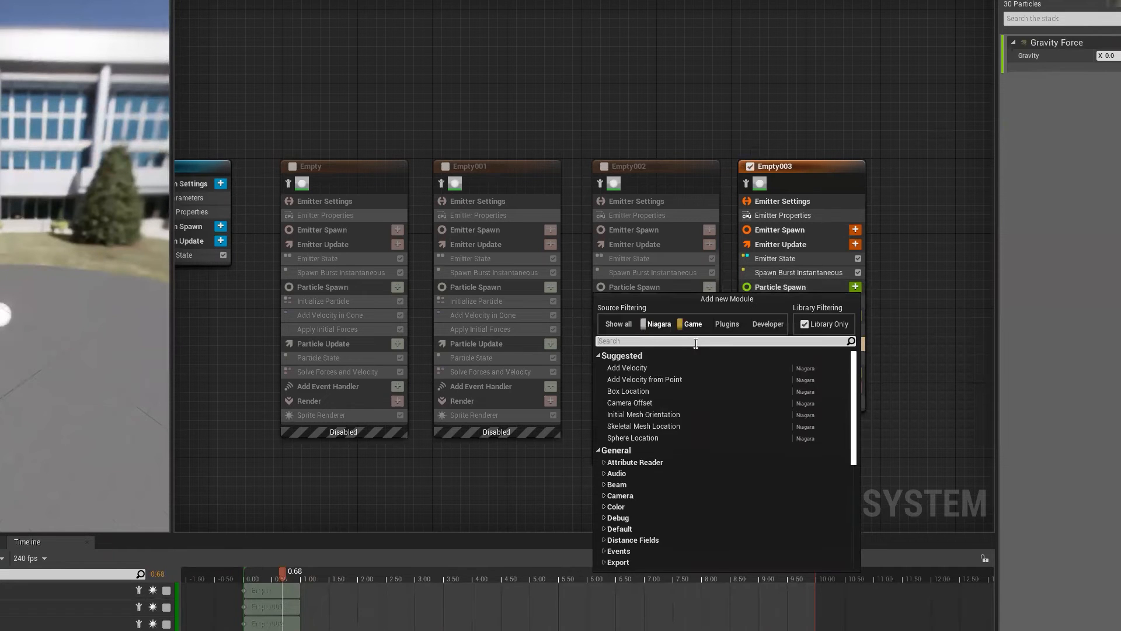
text(cone)
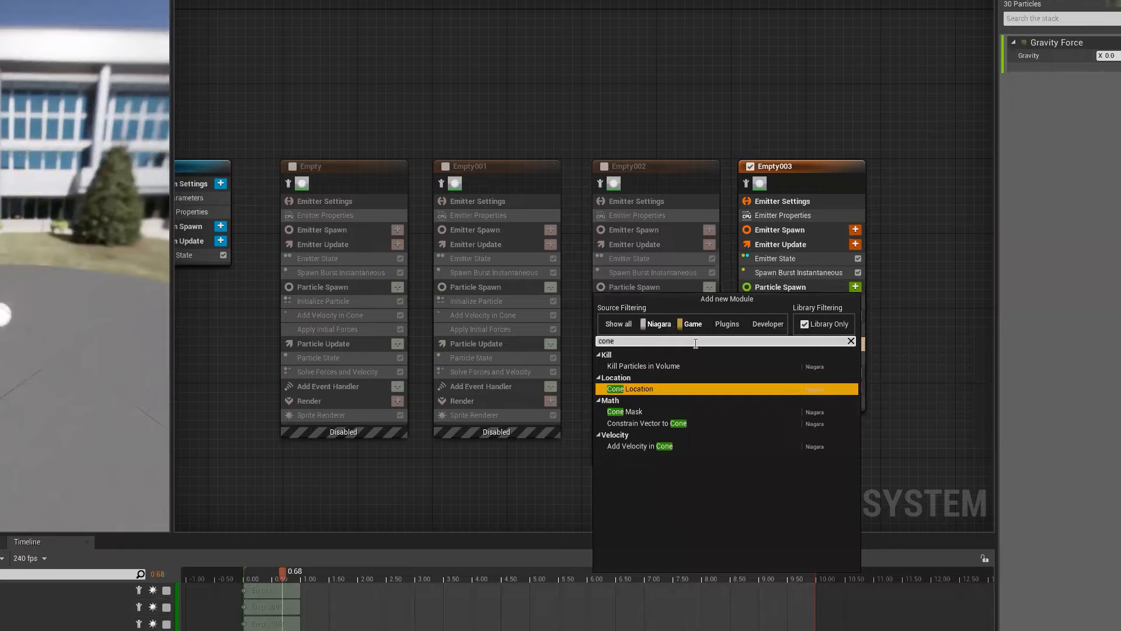
key(Down)
key(Down)
key(Down)
key(Return)
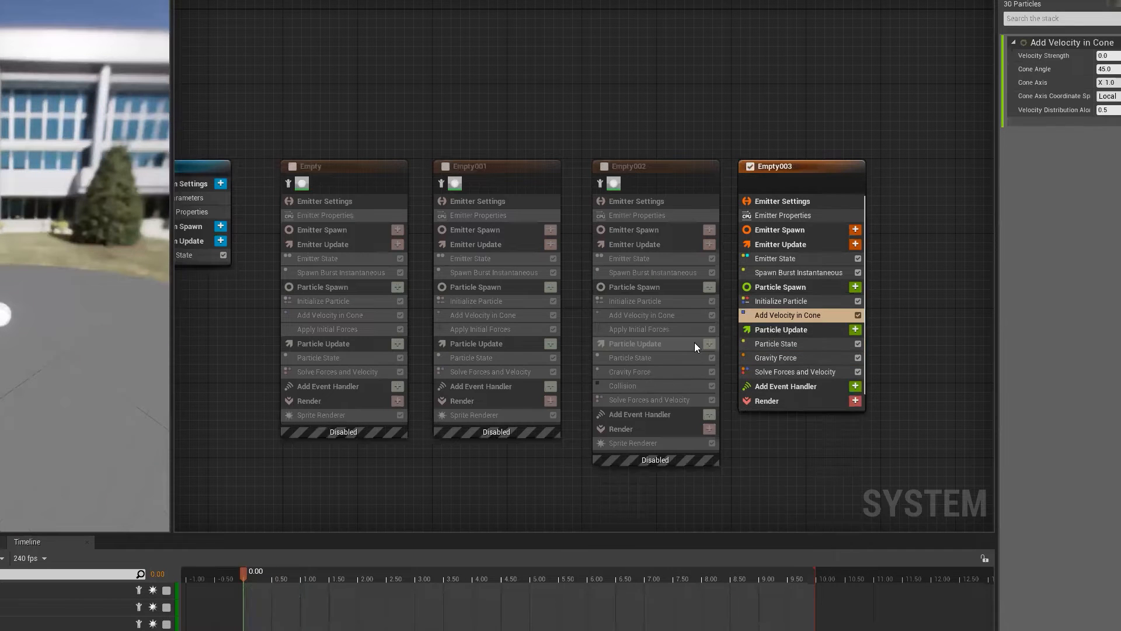
- Set the cone's Velocity Strength to 800 and Cone Axis X to 0, and inspect the particle burst in the preview
click(1114, 56)
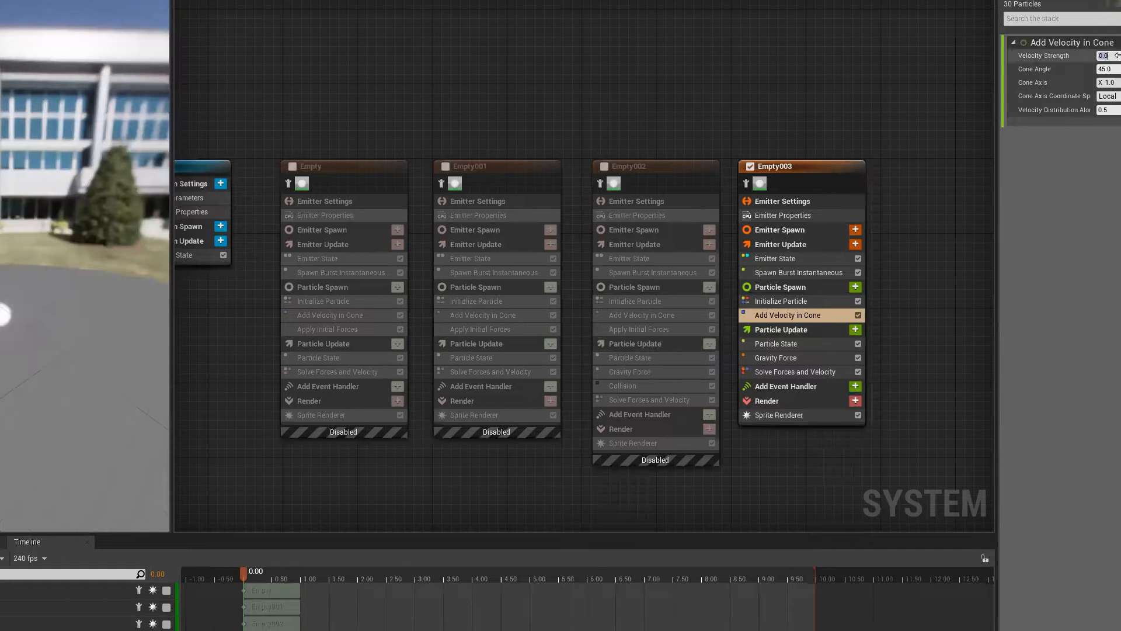
key(Return)
key(Tab)
text(0)
key(Return)
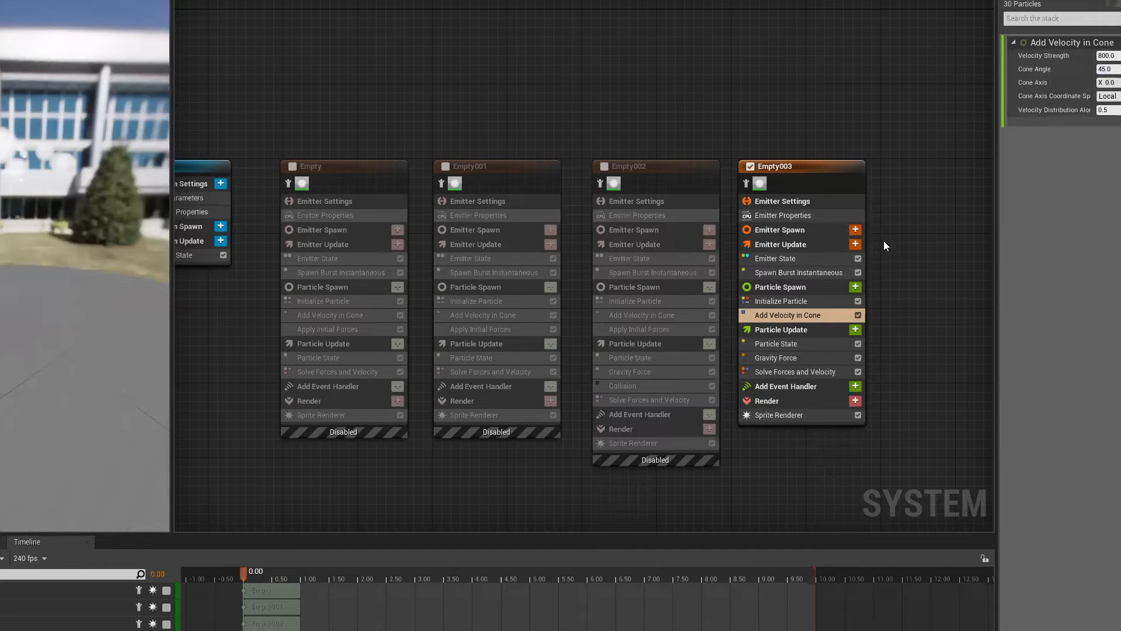
drag(9, 149, 111, 279)
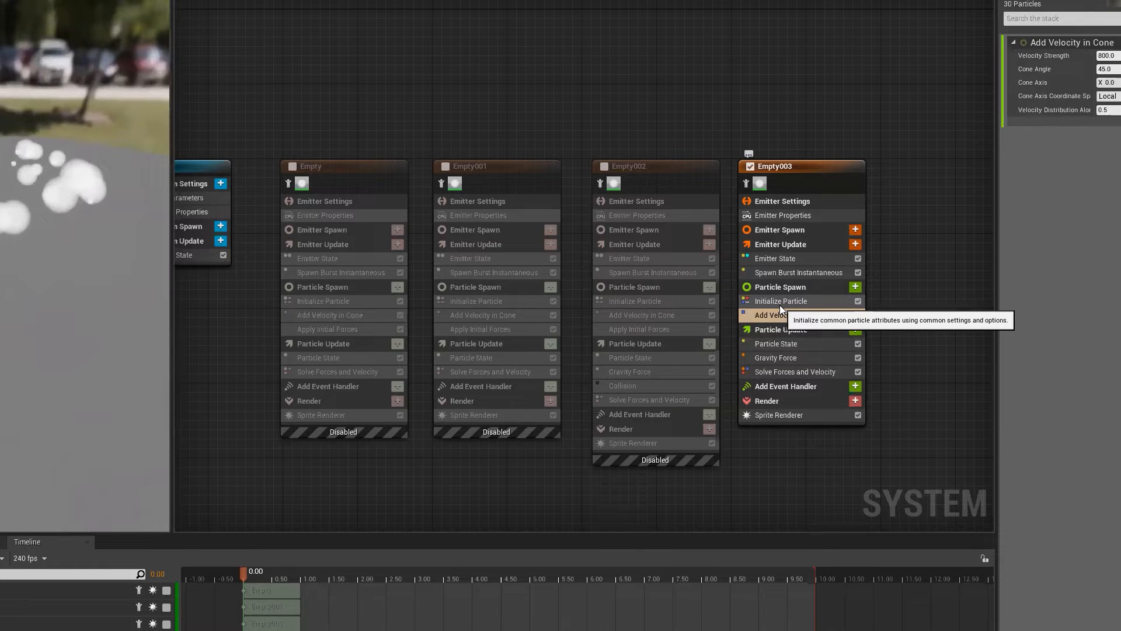
- Delete the Empty003 emitter from the NS_Fire system
click(782, 357)
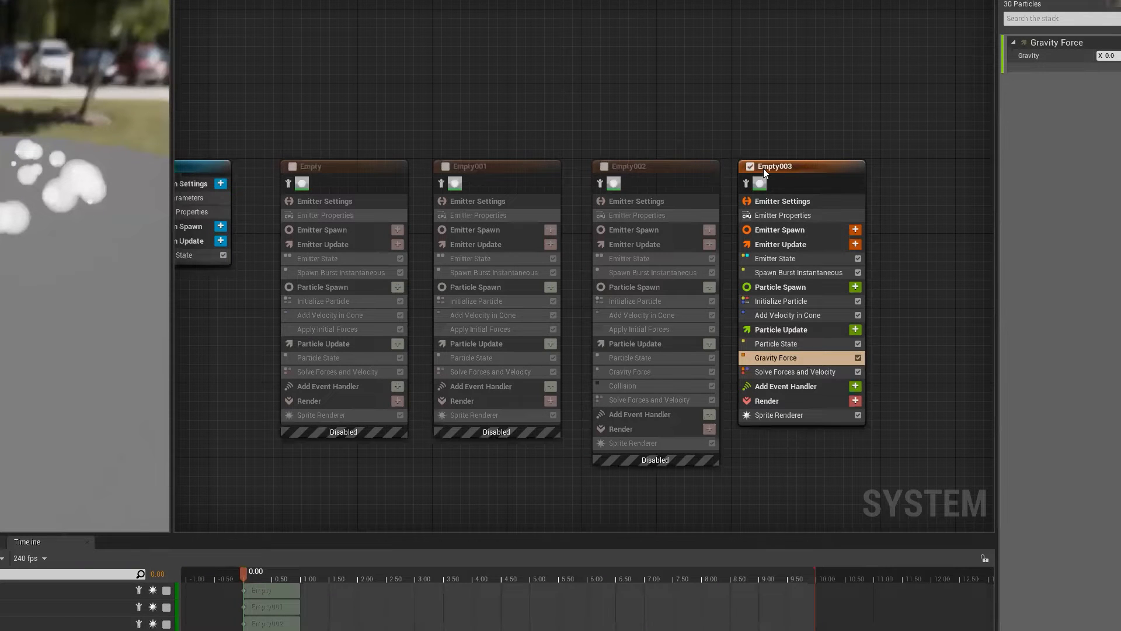
click(798, 171)
key(Delete)
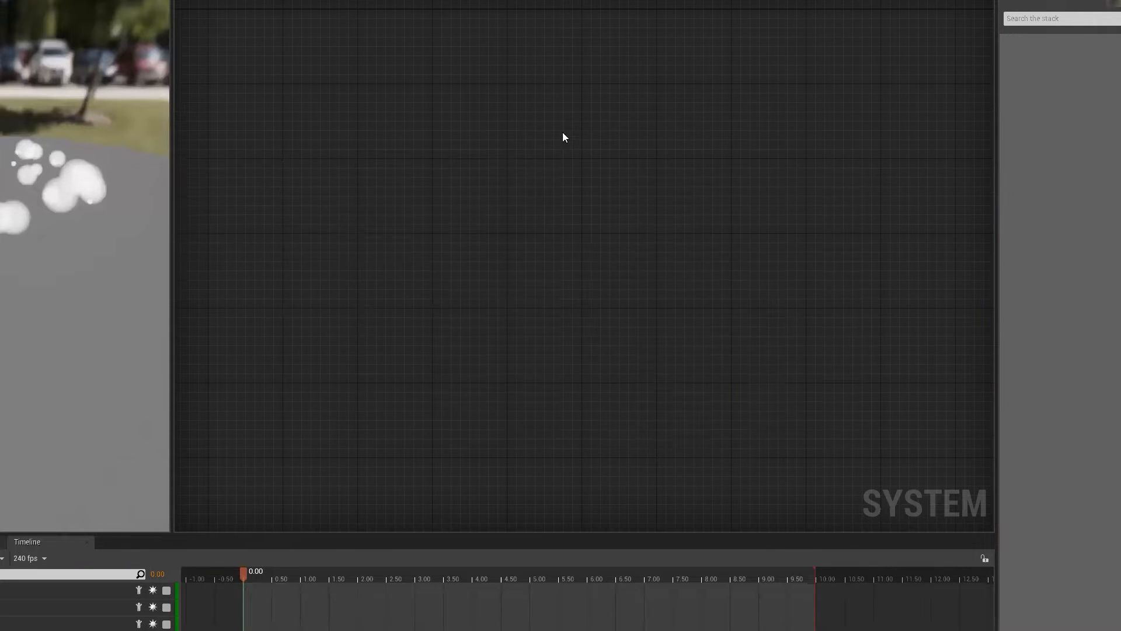
- Enable the remaining emitters Empty, Empty001 and Empty002 in NS_Fire
click(465, 159)
click(464, 159)
click(618, 158)
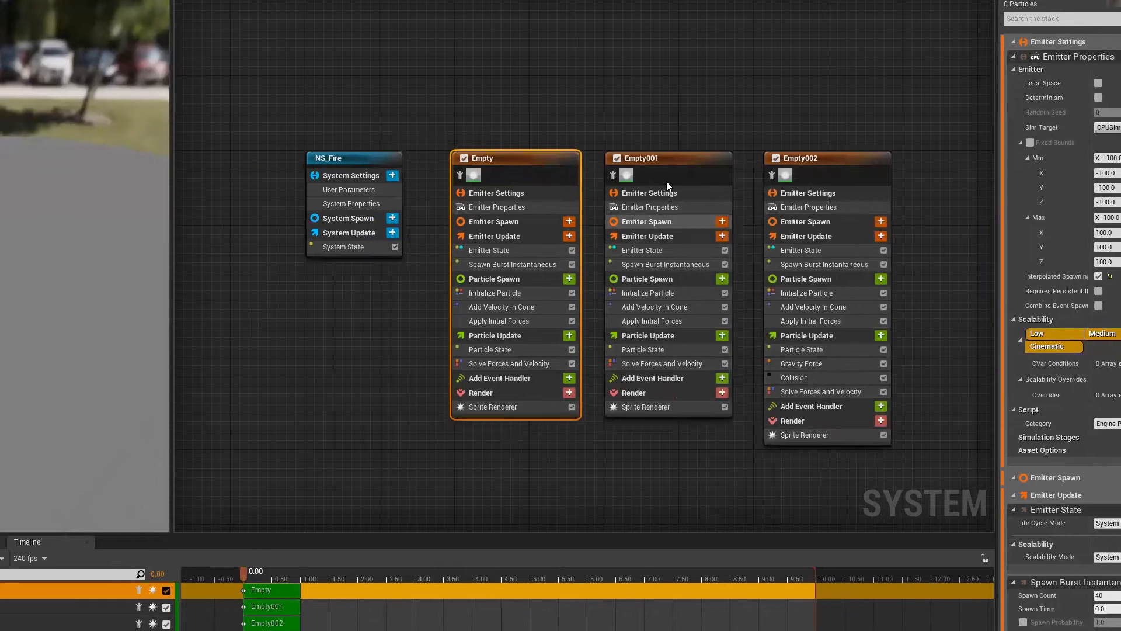
- Examine the System State settings of NS_Fire and scrub through the first moments of the effect, viewing it up close
click(674, 161)
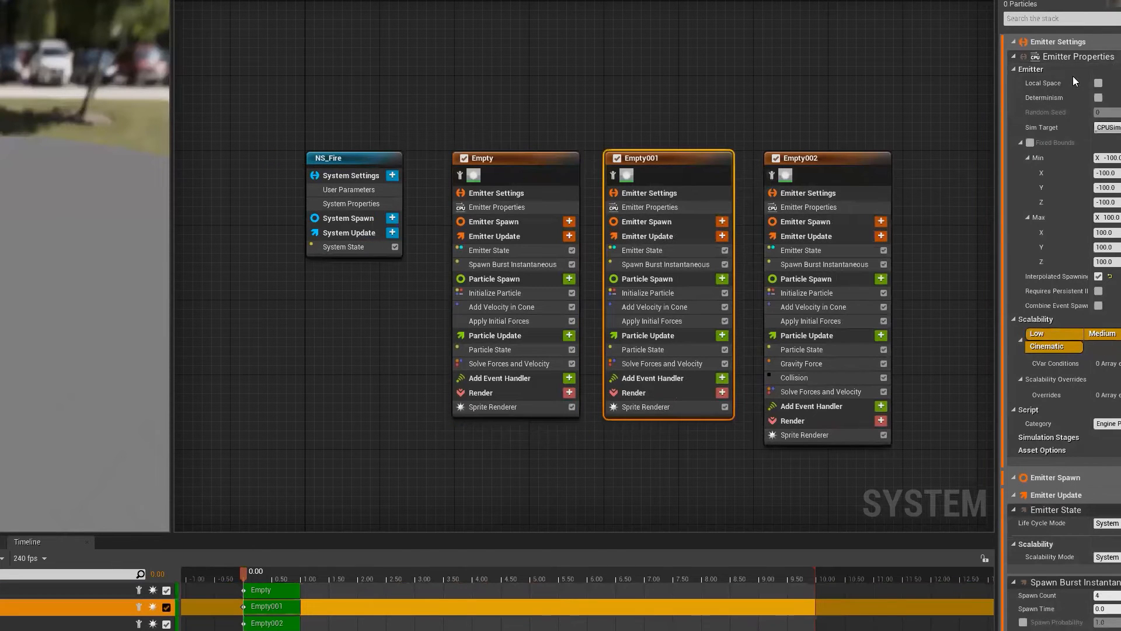
click(832, 175)
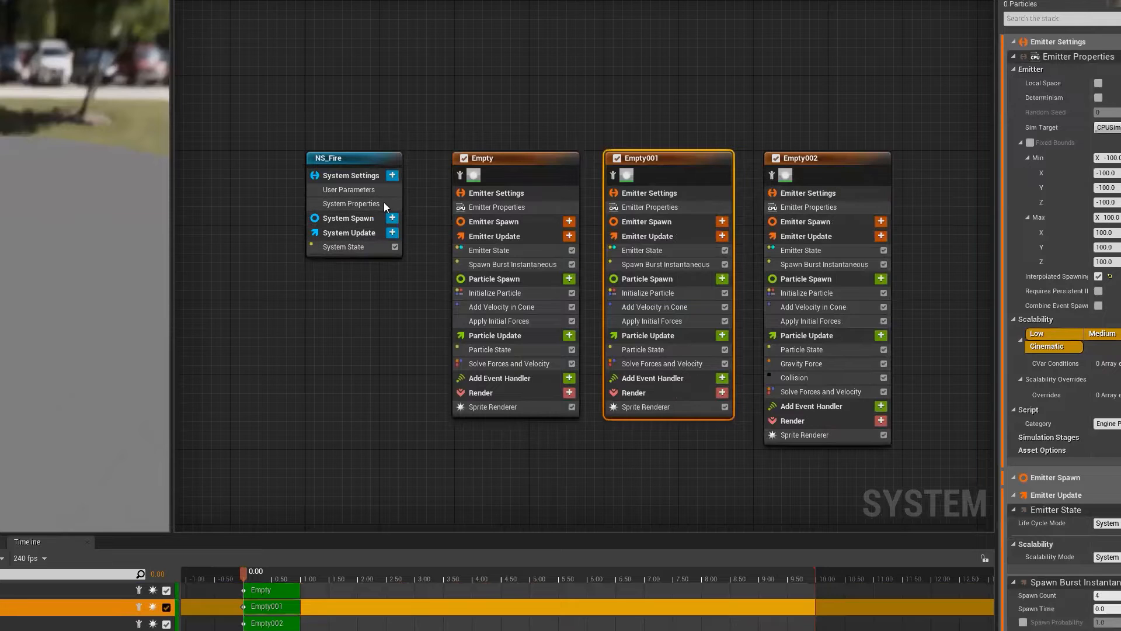
click(350, 247)
mouse_move(245, 569)
mouse_down()
mouse_move(257, 556)
mouse_move(274, 562)
mouse_move(233, 566)
mouse_up()
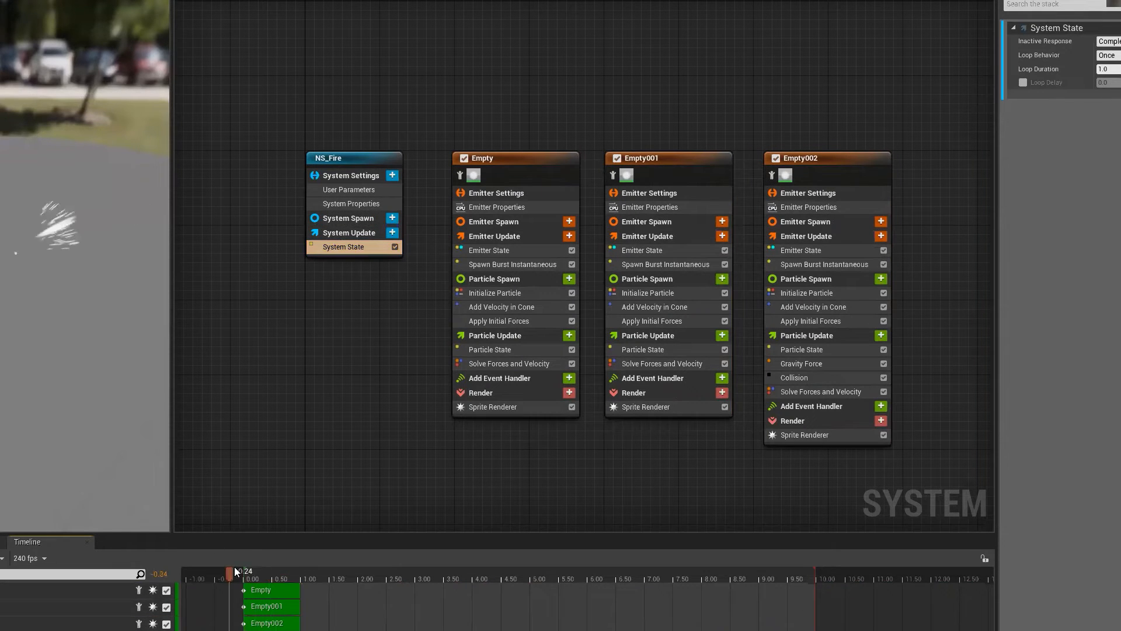
drag(73, 261, 94, 292)
right_drag(73, 261, 88, 234)
middle_drag(117, 261, 73, 261)
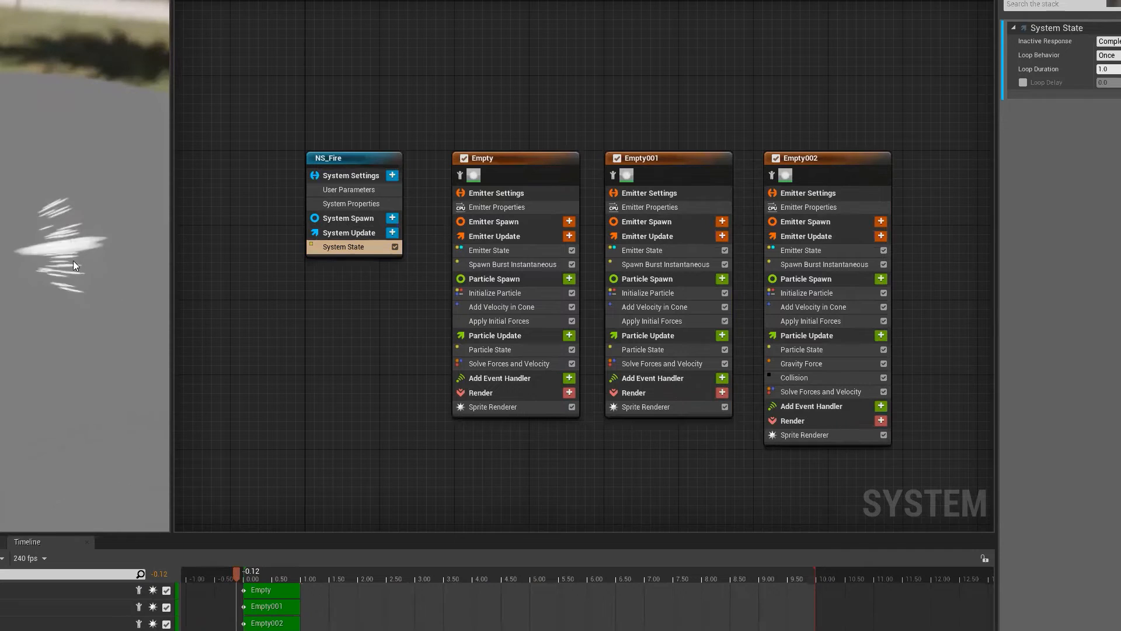
right_drag(72, 260, 88, 233)
mouse_move(254, 578)
mouse_down()
mouse_move(282, 576)
mouse_move(239, 569)
mouse_move(278, 565)
mouse_move(233, 567)
mouse_move(243, 559)
mouse_up()
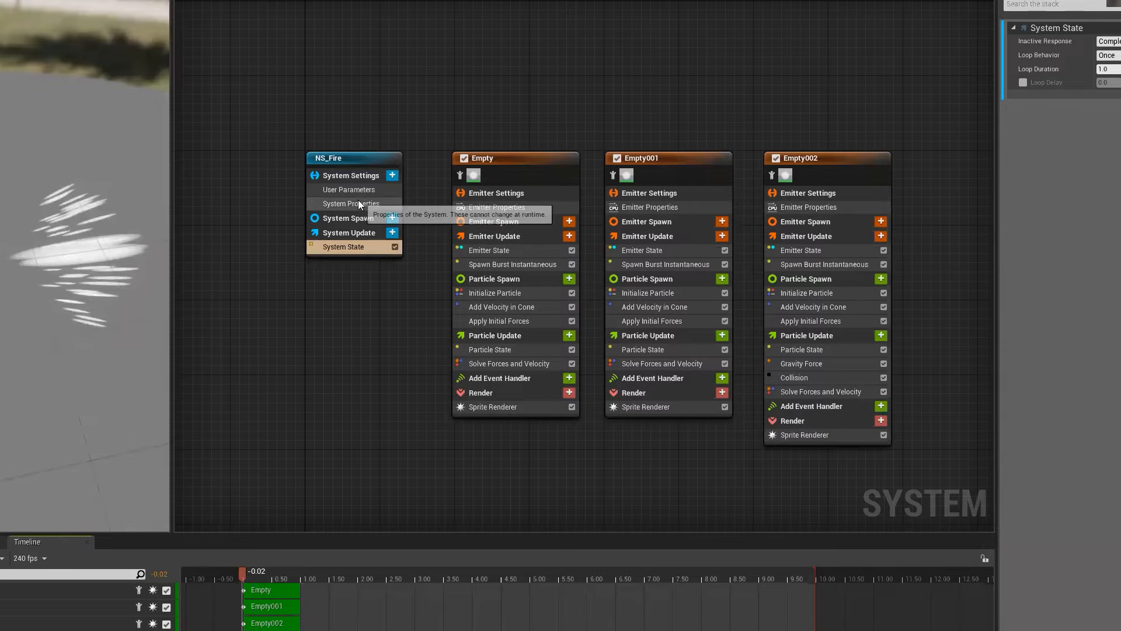
- In NS_Fire's System State, set Loop Behavior to Infinite and Loop Duration to 0.2, scrubbing the timeline to check the looping
click(343, 248)
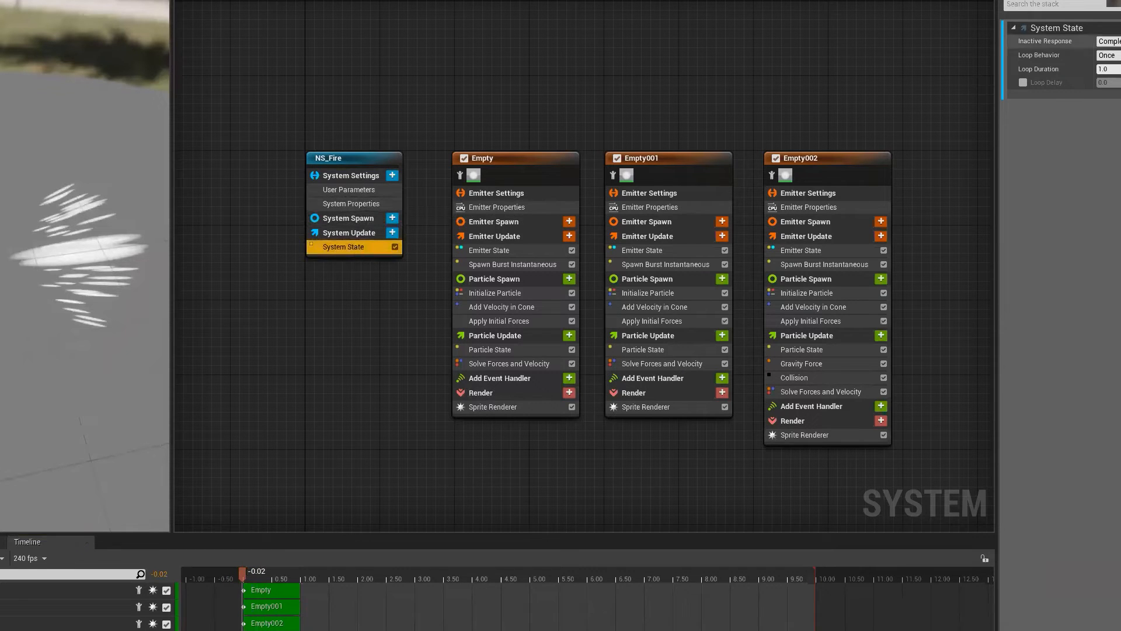
click(1108, 55)
click(1108, 65)
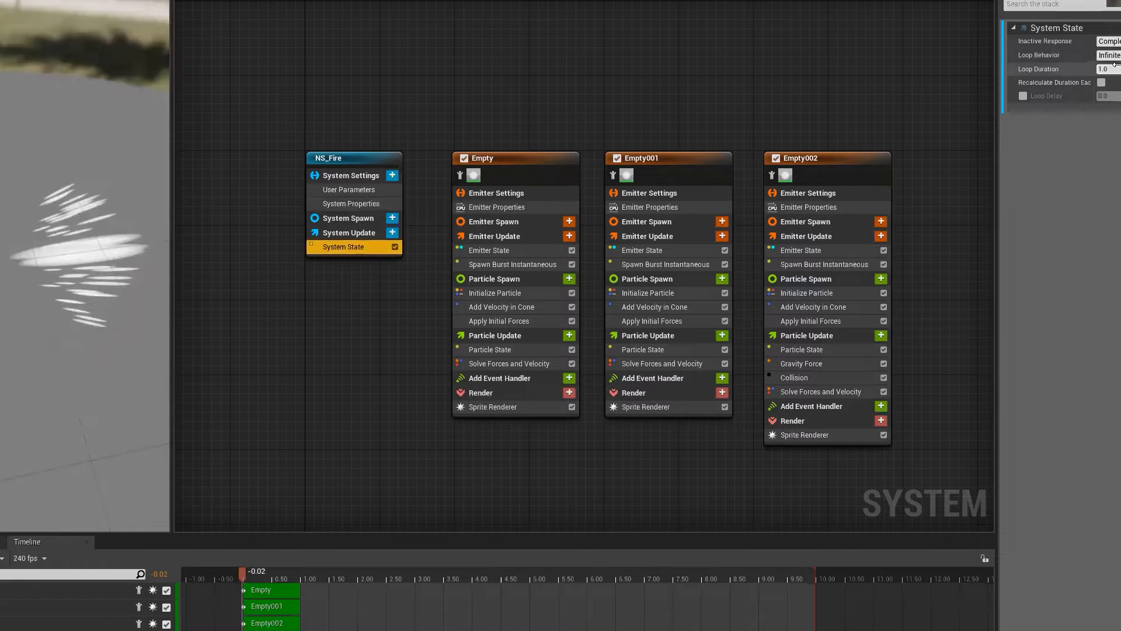
click(1108, 69)
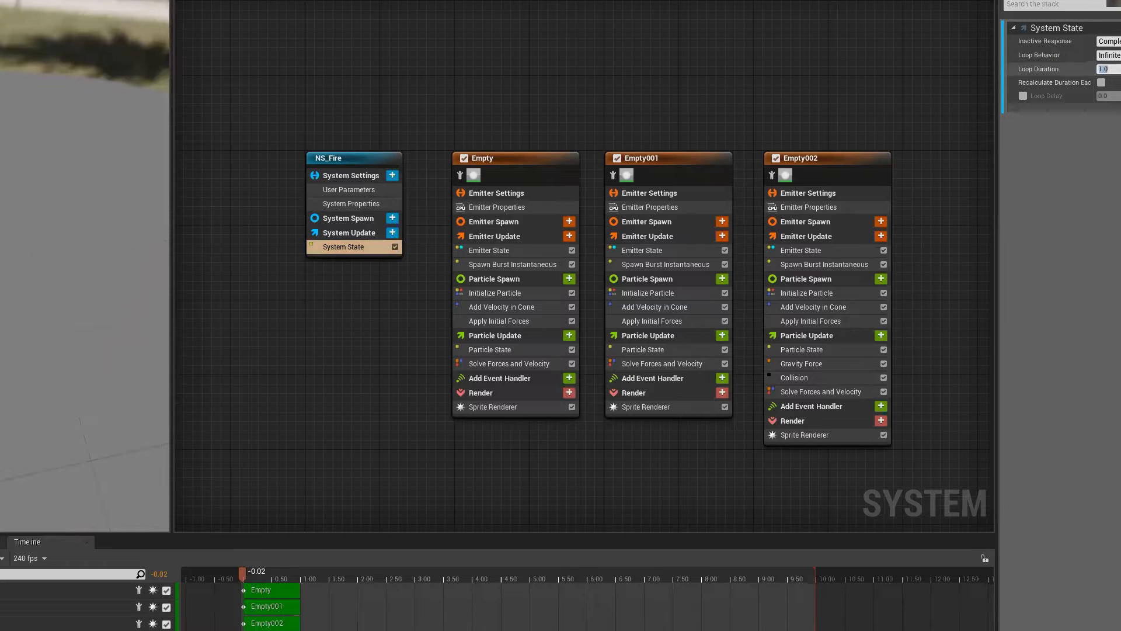
mouse_move(255, 570)
mouse_down()
mouse_move(244, 573)
mouse_move(275, 576)
mouse_up()
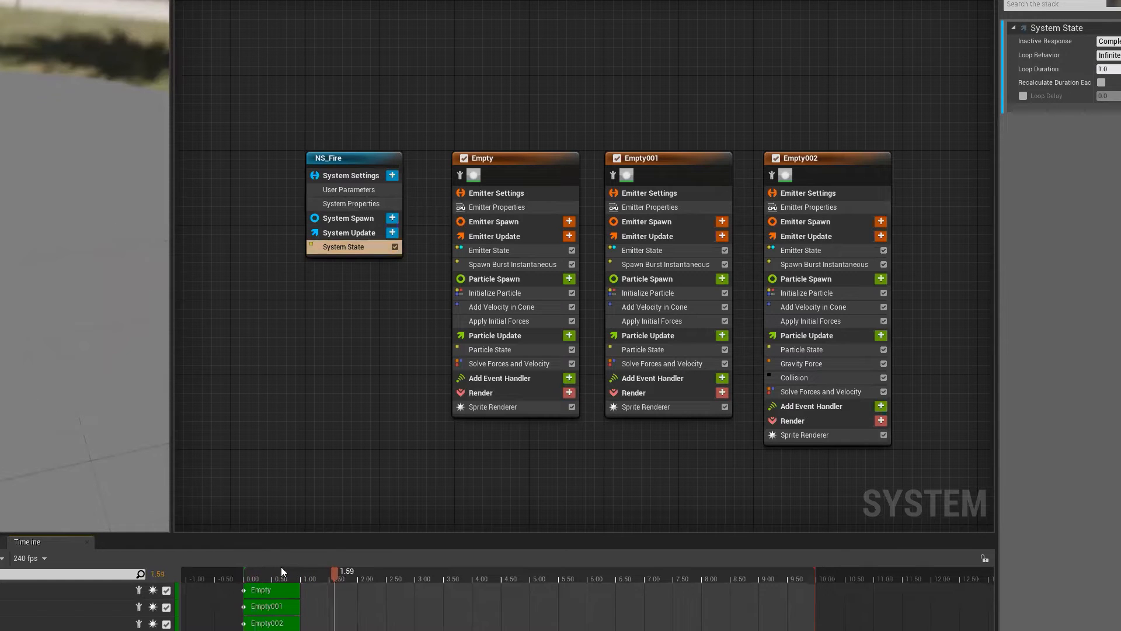
click(1118, 71)
text(0.2)
key(Return)
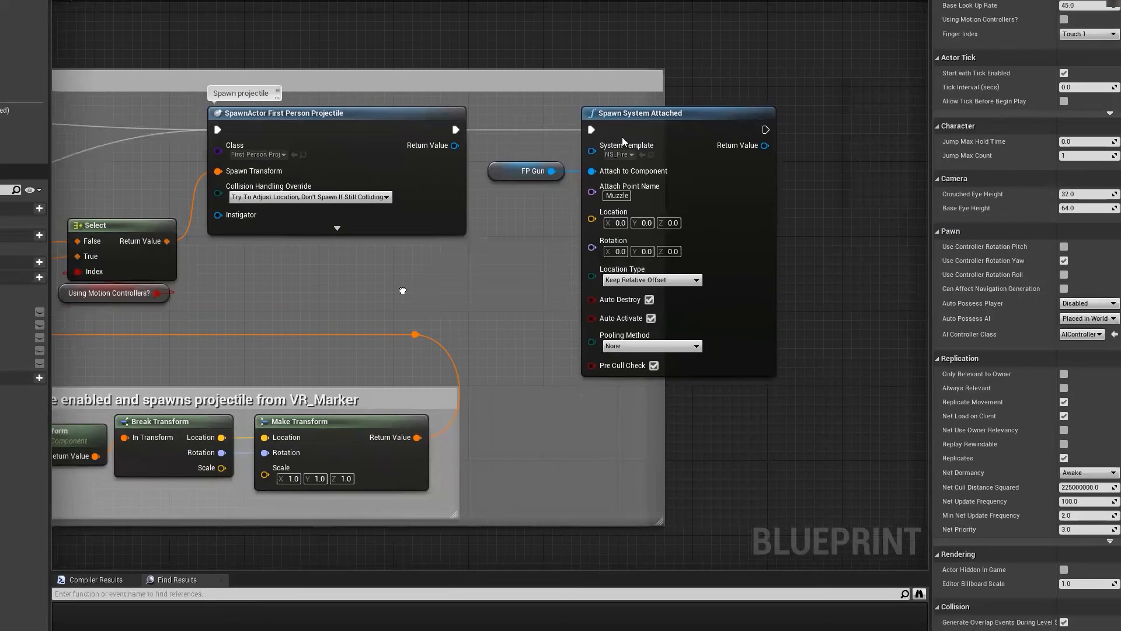
- Add a Niagara component to the FirstPersonCharacter blueprint and re-parent it higher up in the component hierarchy
right_drag(402, 290, 493, 306)
drag(894, 415, 601, 169)
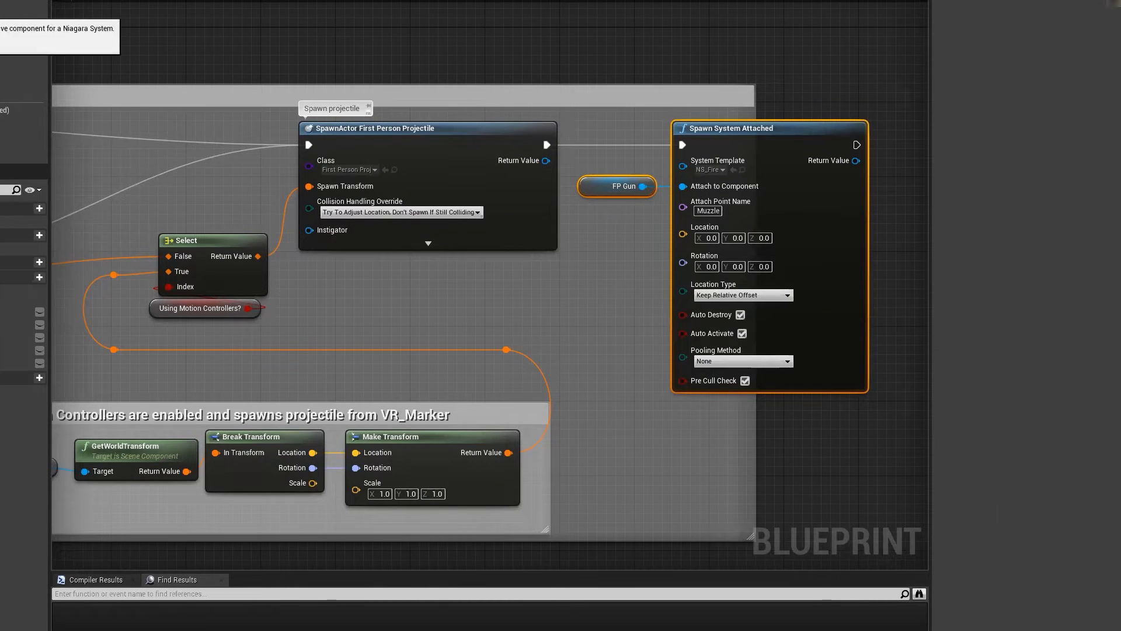
key(Return)
key(Return)
double_click(22, 108)
drag(11, 107, 12, 37)
click(12, 37)
click(11, 60)
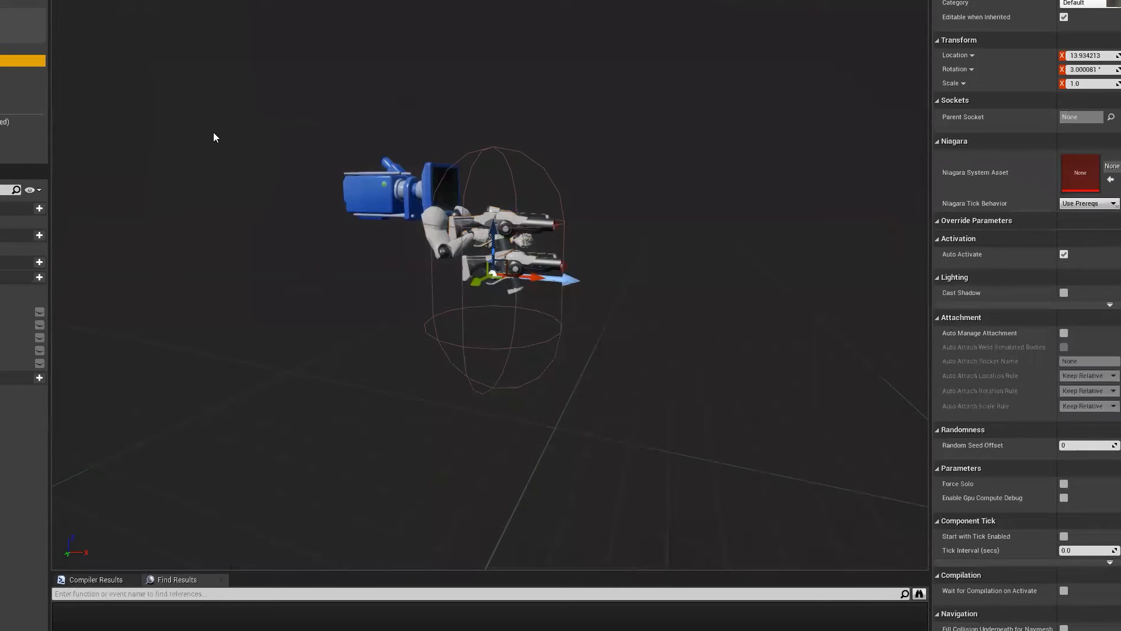
- Assign NS_Fire as the new component's Niagara System Asset and check its placement on the character
click(1115, 166)
text(f)
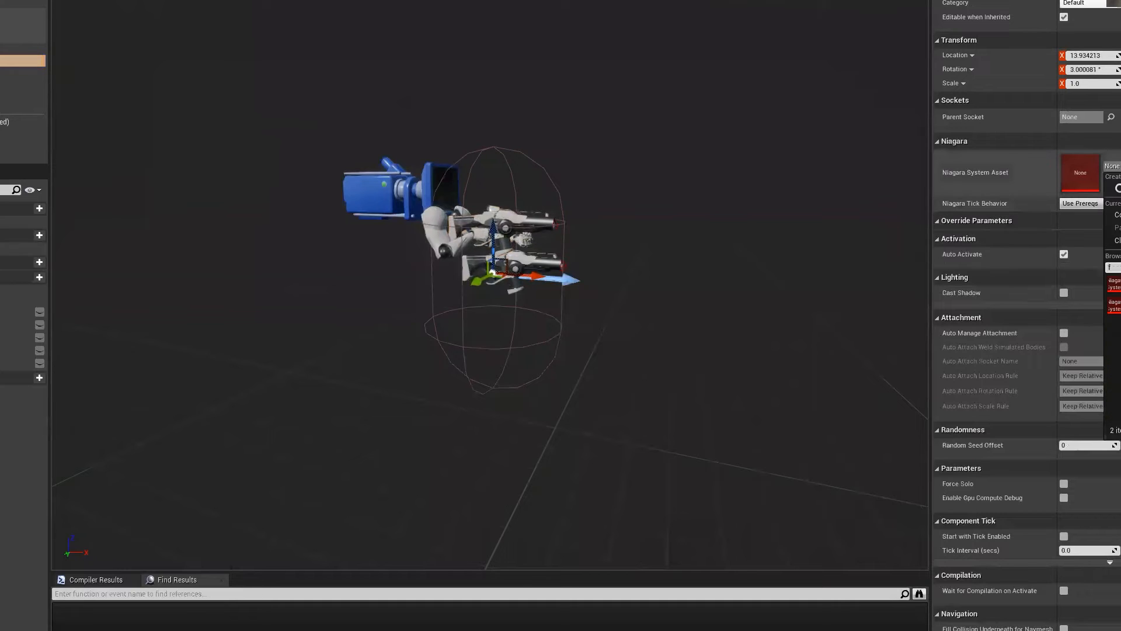
text(ire)
click(1114, 283)
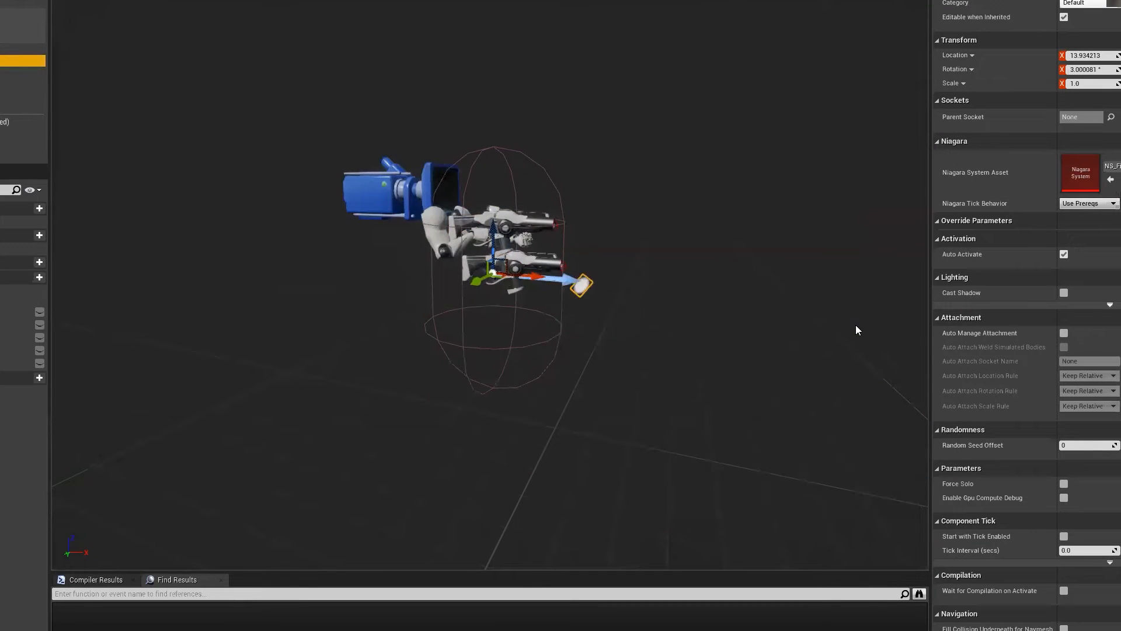
right_drag(490, 280, 540, 237)
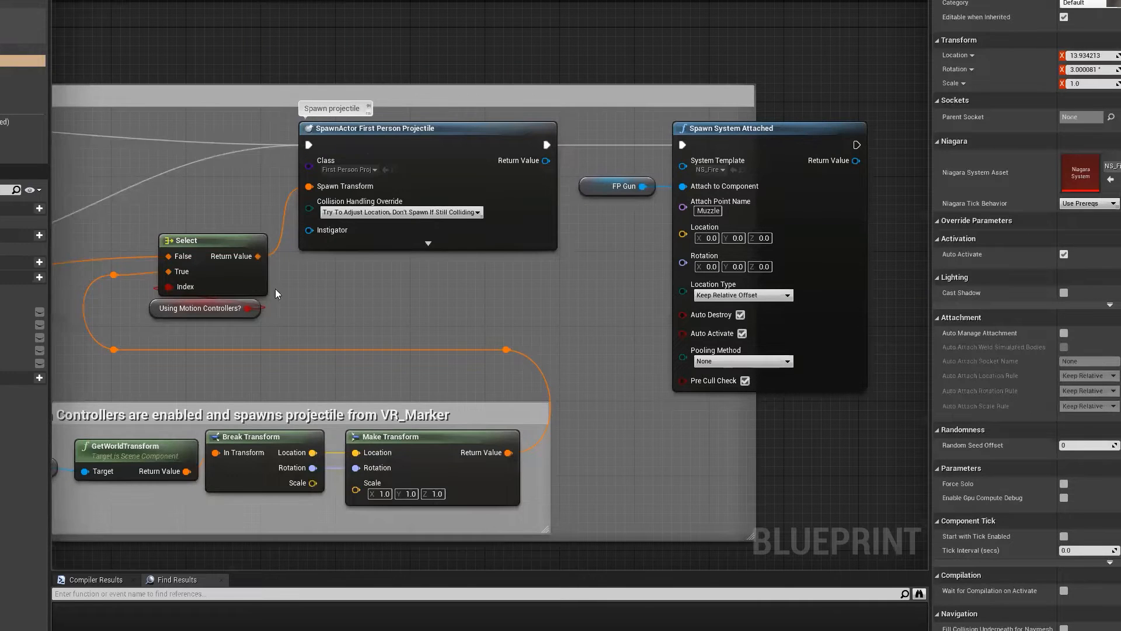
- In the Spawn projectile graph, run a Set Active node for the Niagara component from InputAction Fire's Pressed output, with New Active enabled
right_drag(512, 328, 650, 320)
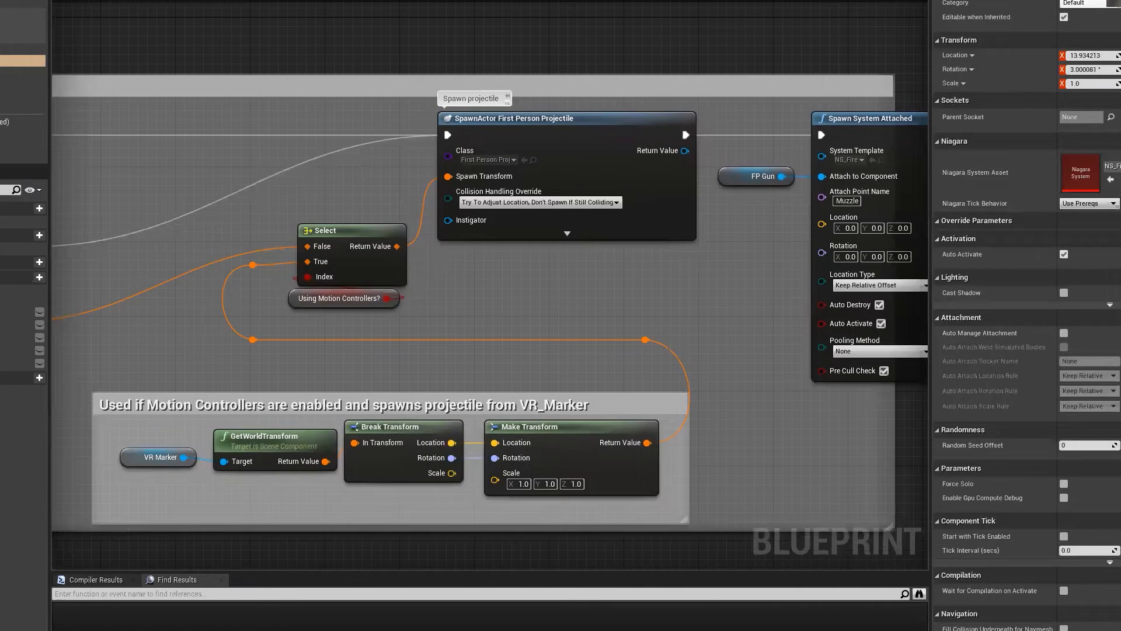
scroll(597, 318, down, 1)
right_drag(298, 261, 342, 270)
scroll(342, 270, down, 1)
scroll(374, 264, down, 3)
right_drag(225, 212, 414, 226)
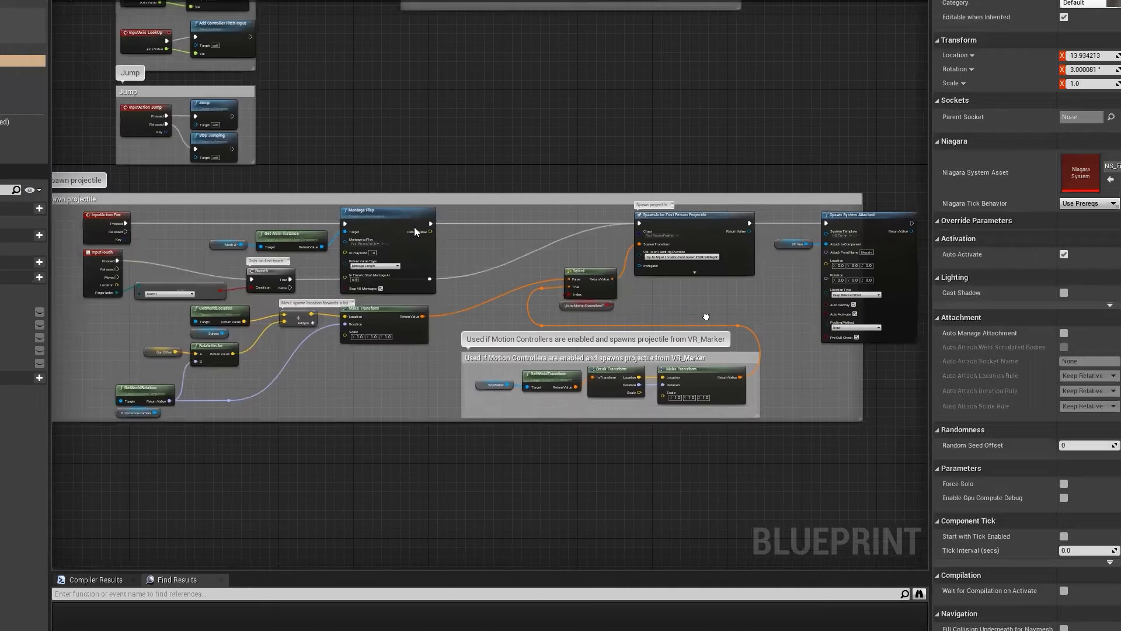
scroll(414, 227, up, 2)
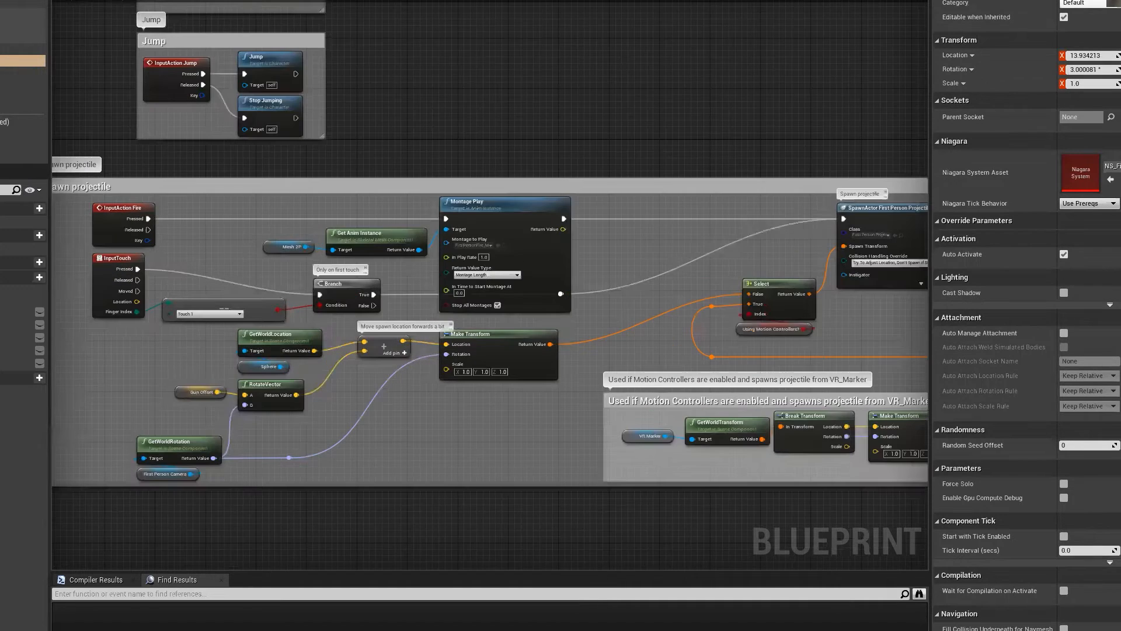
drag(398, 209, 338, 212)
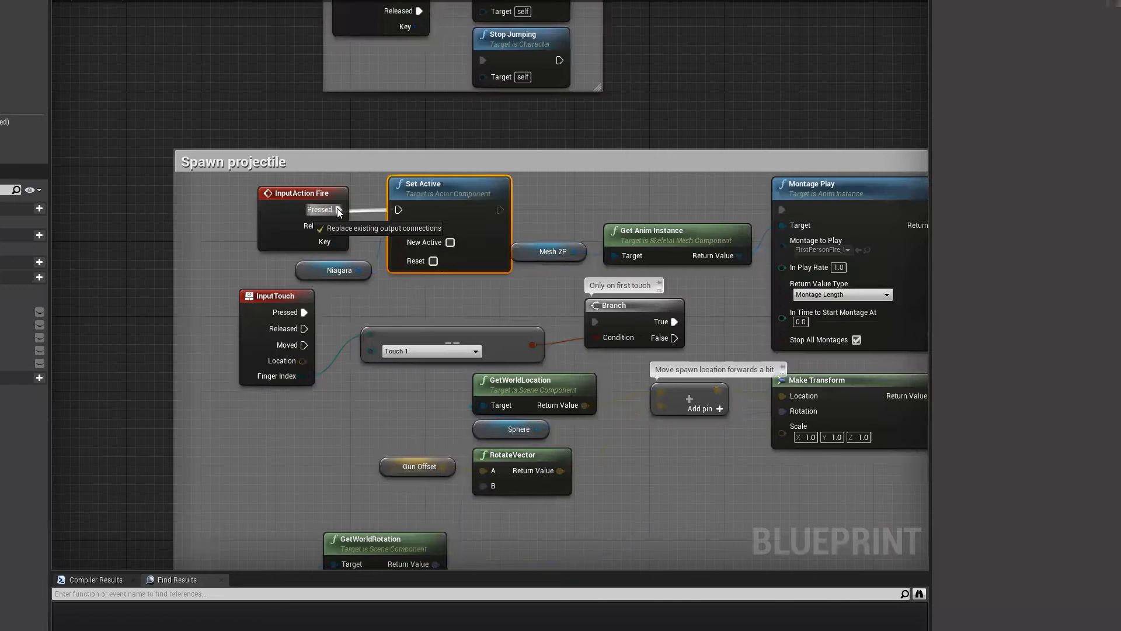
click(450, 242)
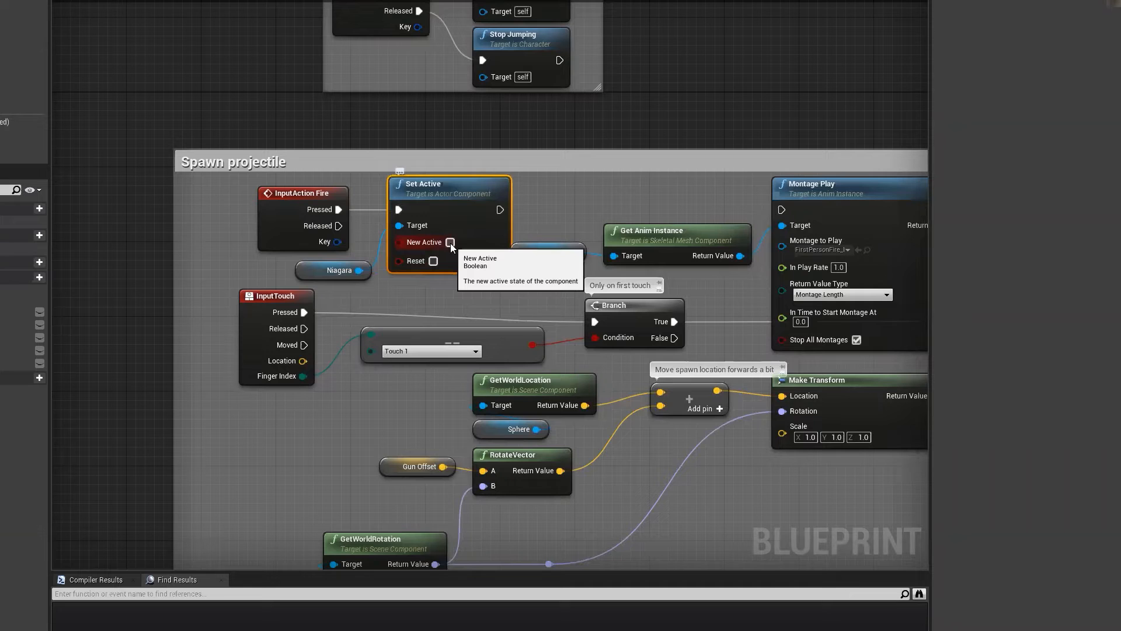
- Duplicate the Set Active node, connect it to InputAction Fire's Released output with Niagara as target, and disable New Active
click(448, 283)
key(ctrl+v)
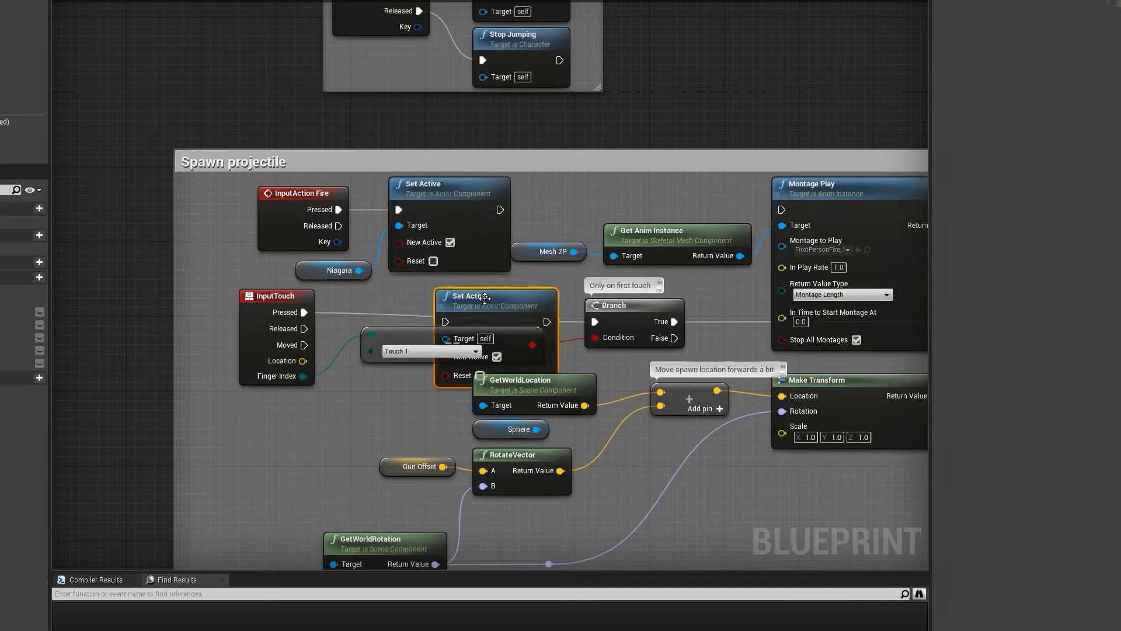
drag(467, 298, 382, 227)
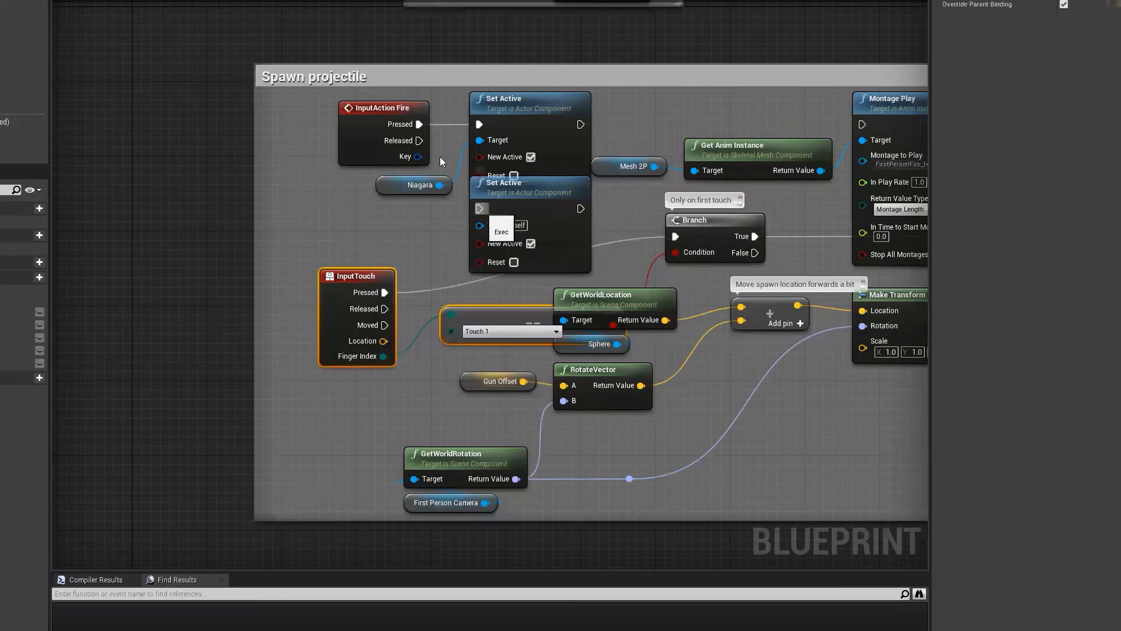
drag(418, 141, 426, 148)
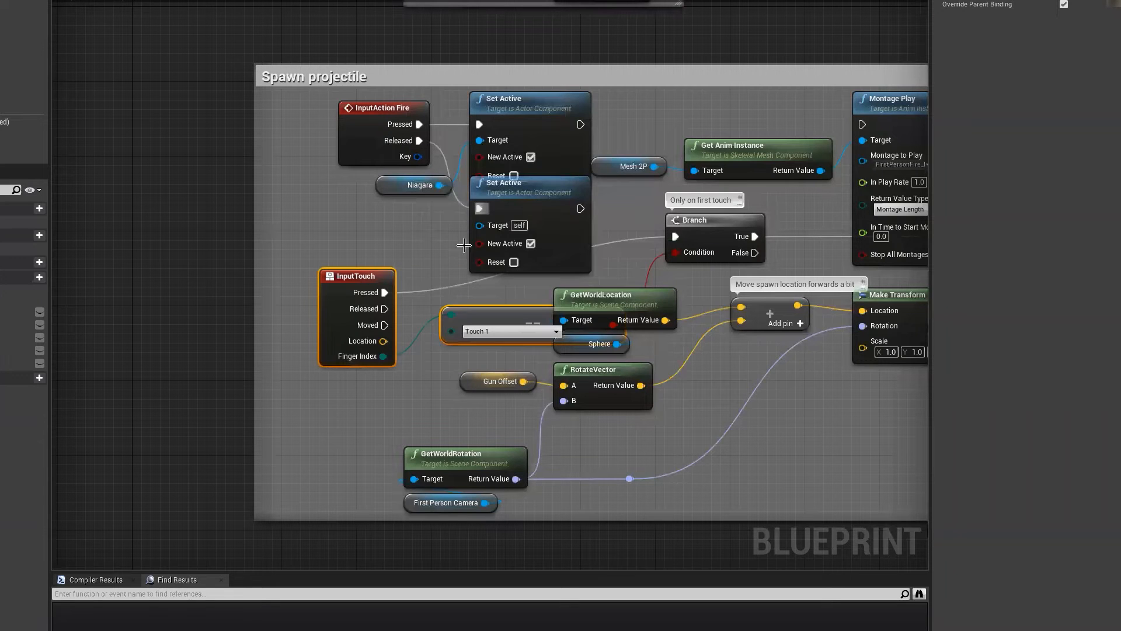
drag(480, 225, 439, 185)
click(529, 242)
right_drag(379, 213, 232, 219)
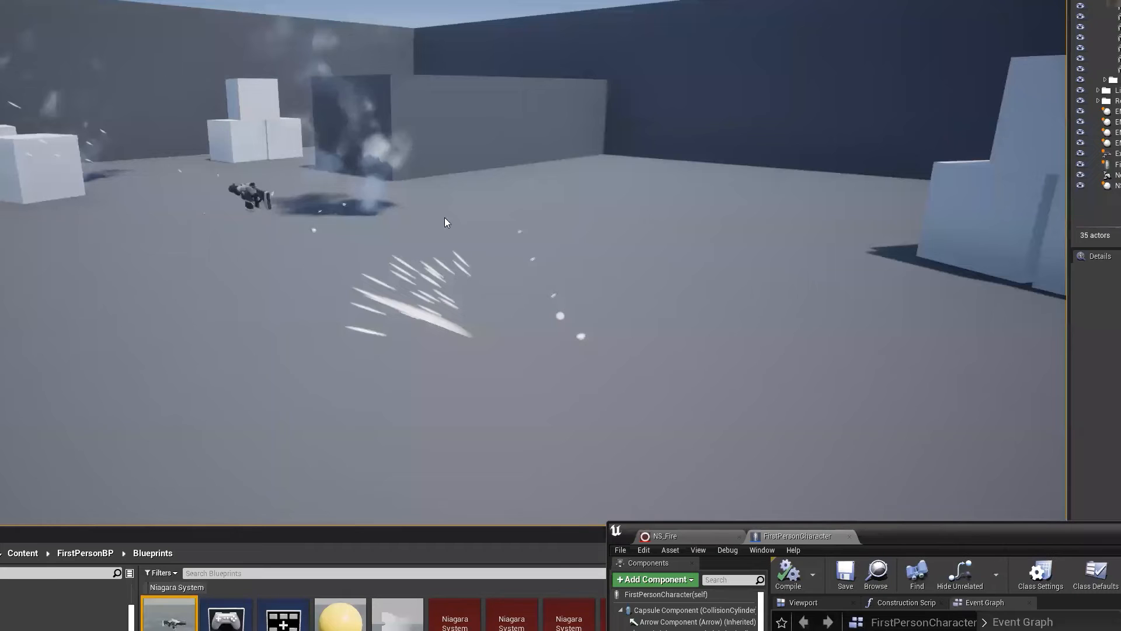
- Play the level and fire the gun repeatedly to test the Niagara effect at different aiming directions
key(alt+p)
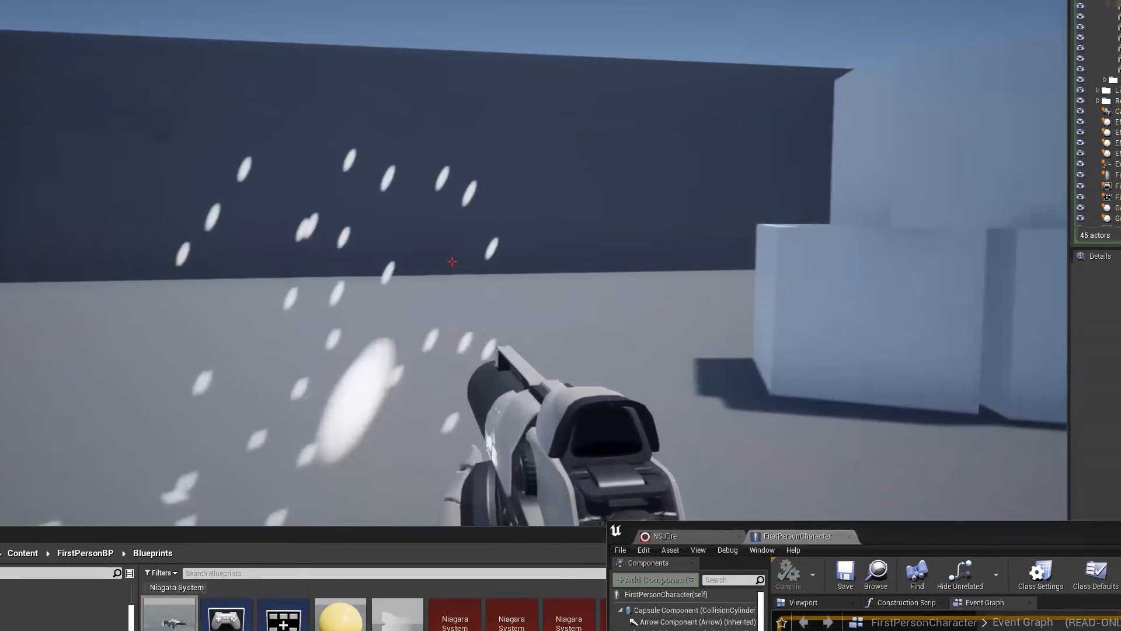
click(452, 262)
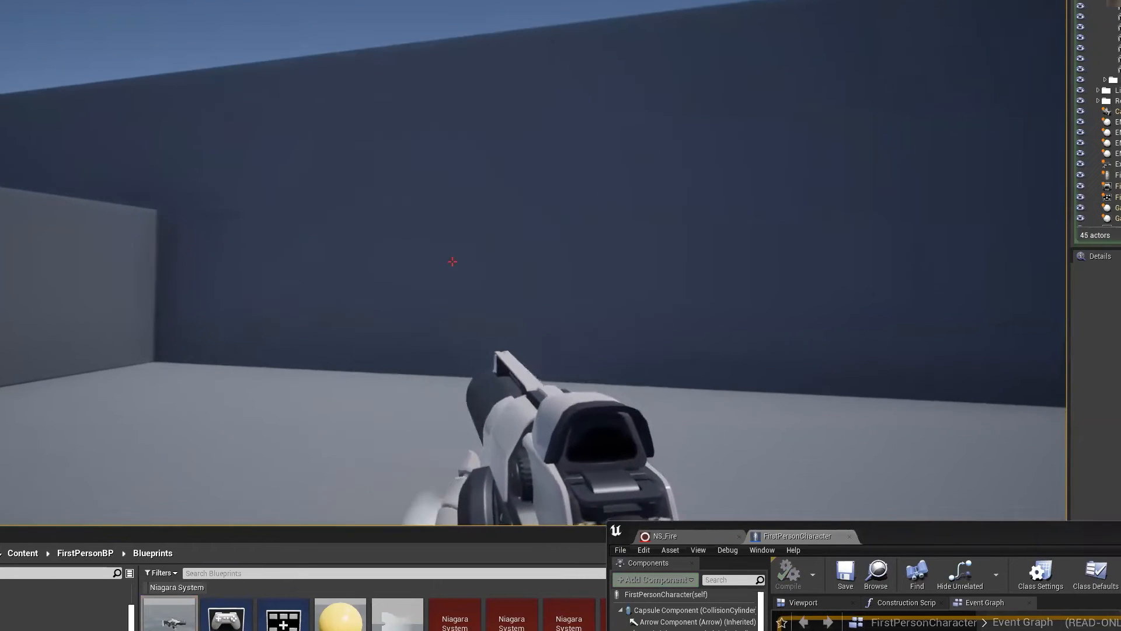
click(452, 261)
click(452, 262)
click(452, 262)
click(452, 261)
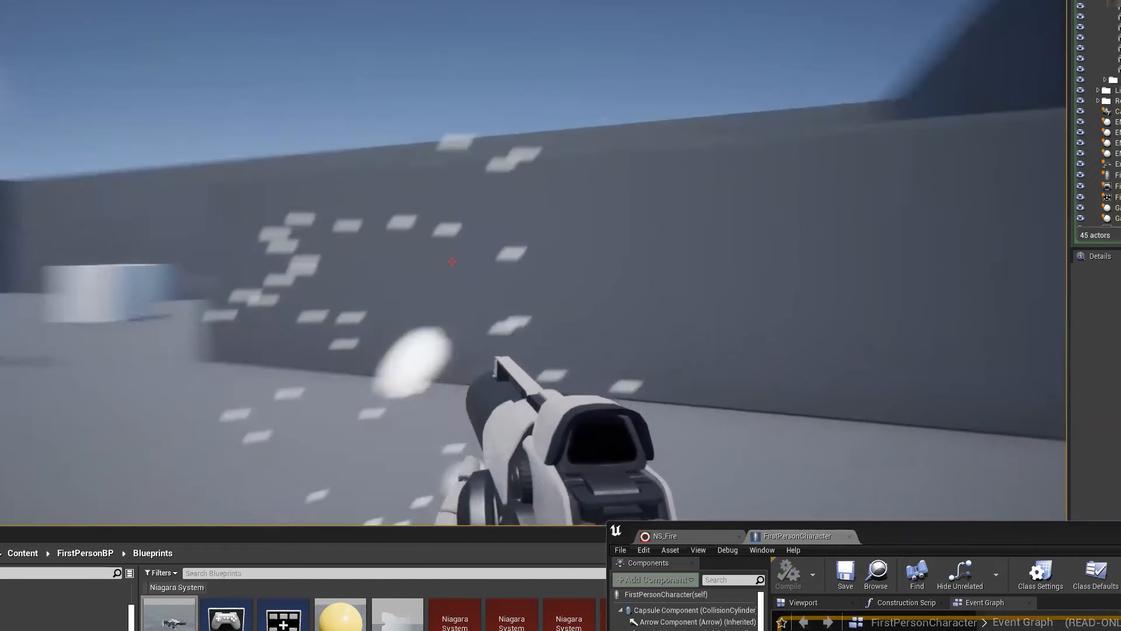
click(452, 261)
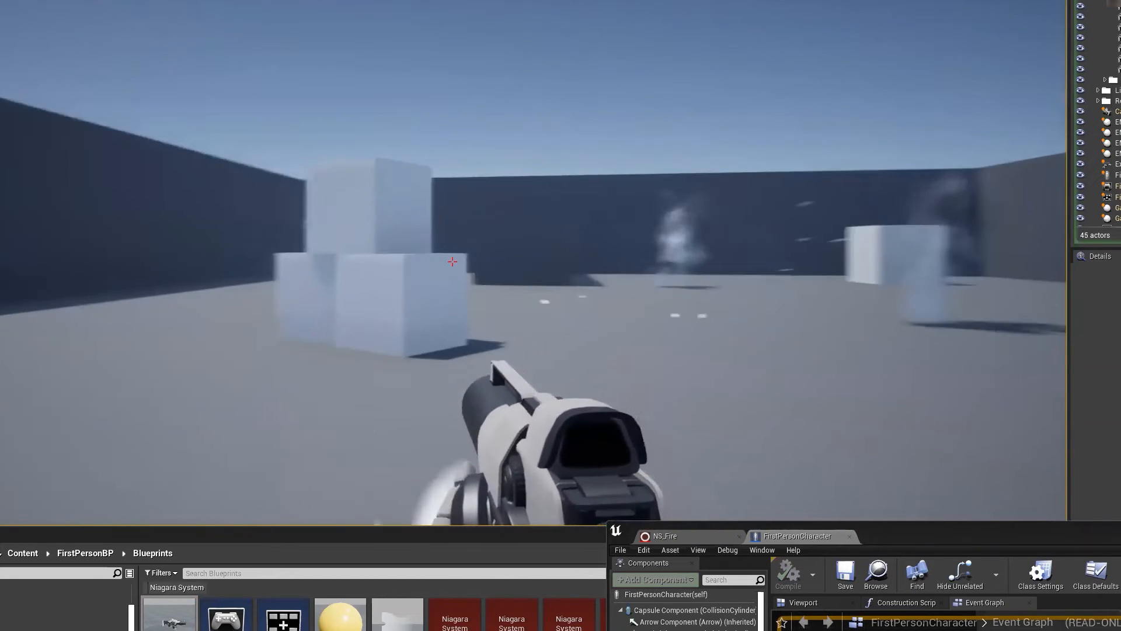
- Fire the gun several times around the level to check the muzzle effect, and stop the play session
click(452, 261)
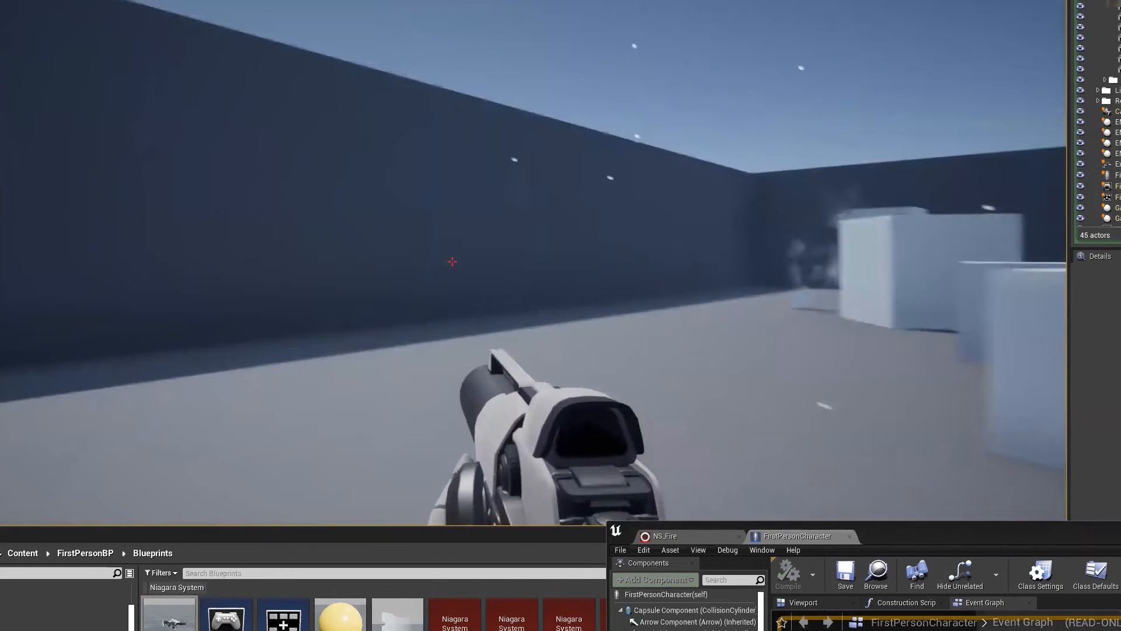
click(452, 261)
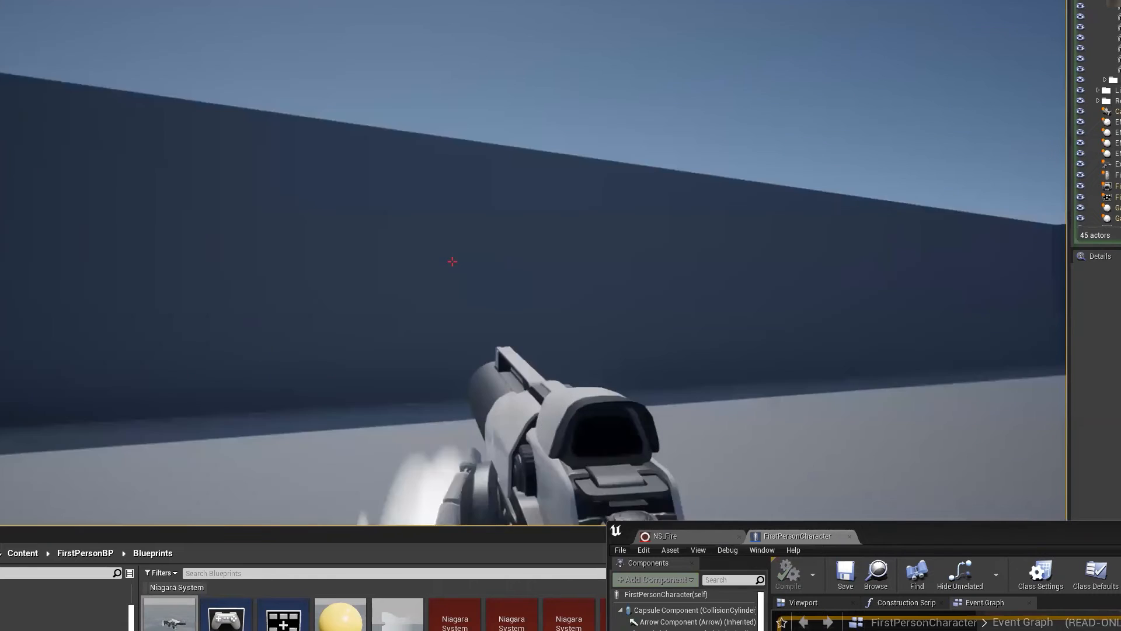
click(452, 262)
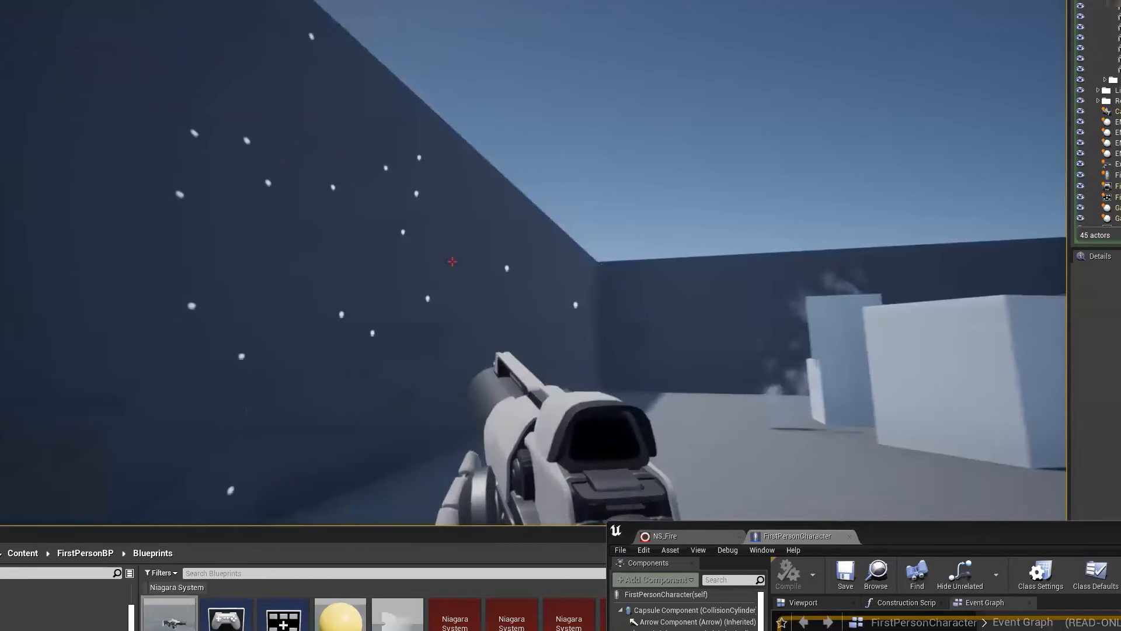
key(Escape)
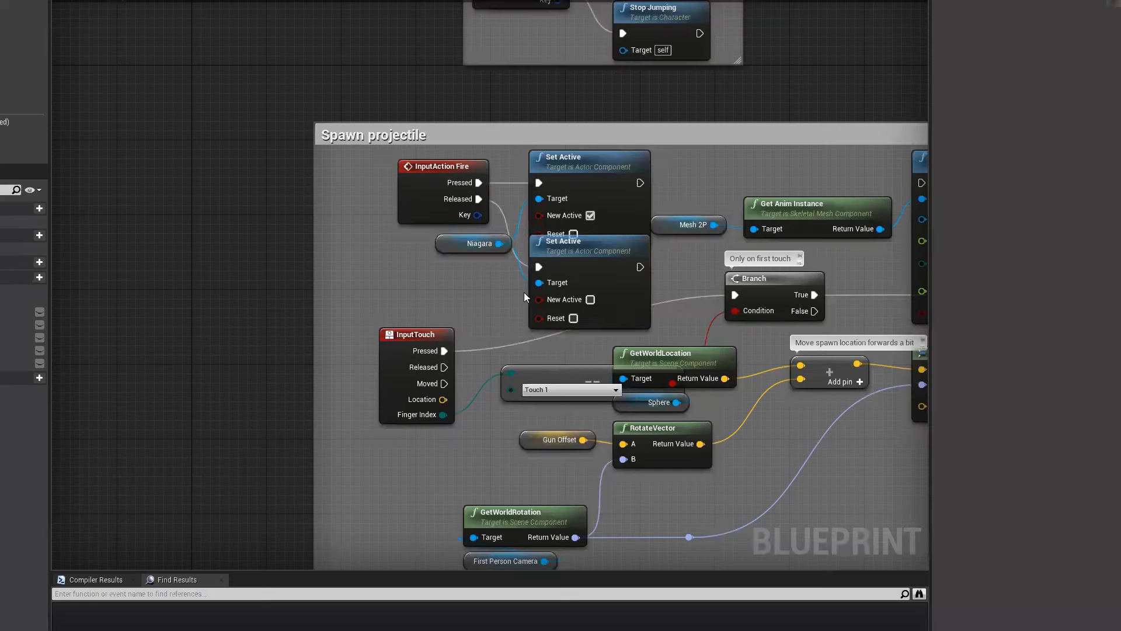
- Connect the upper Set Active node's execution output to Montage Play, align the node, and compile and save the FirstPersonCharacter blueprint
right_drag(843, 185, 689, 174)
drag(449, 181, 768, 172)
click(336, 170)
drag(374, 174, 374, 165)
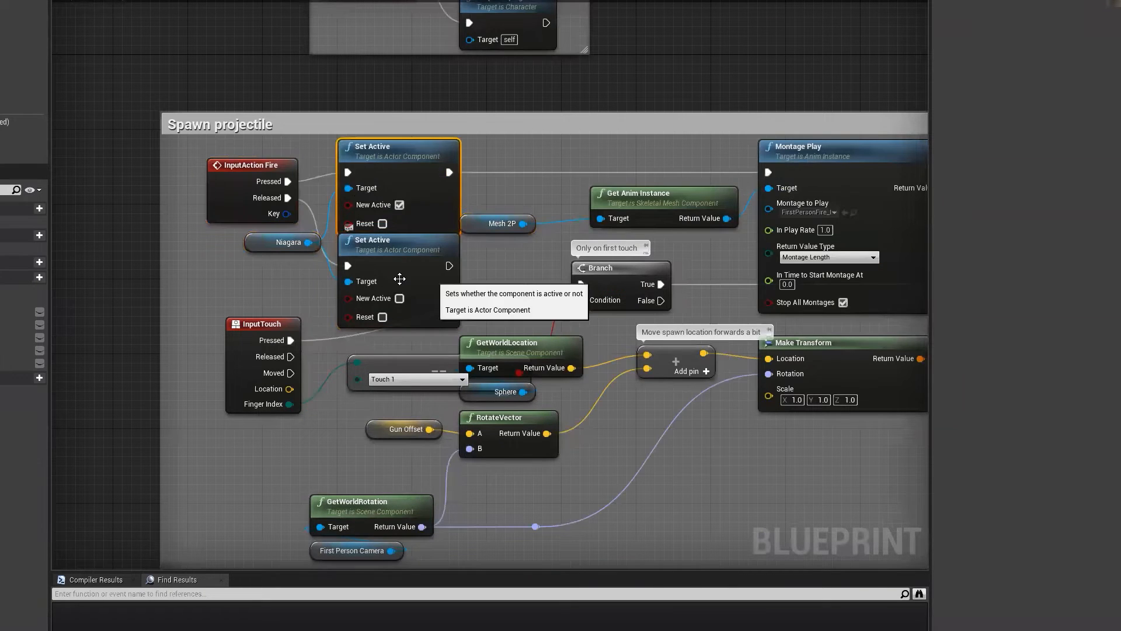
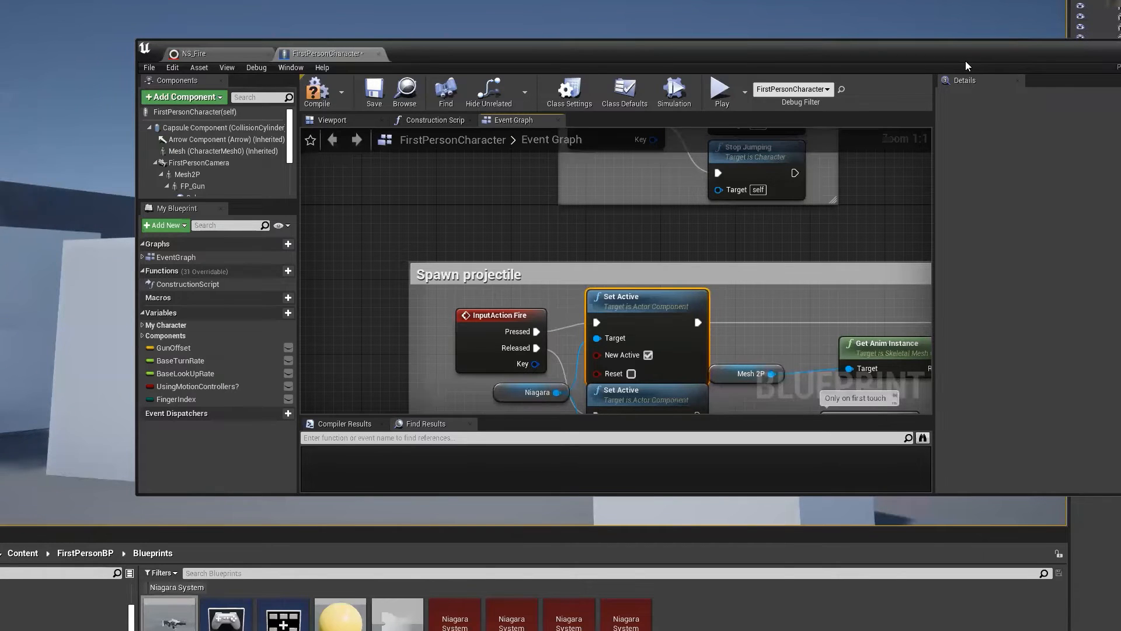
click(317, 91)
click(373, 90)
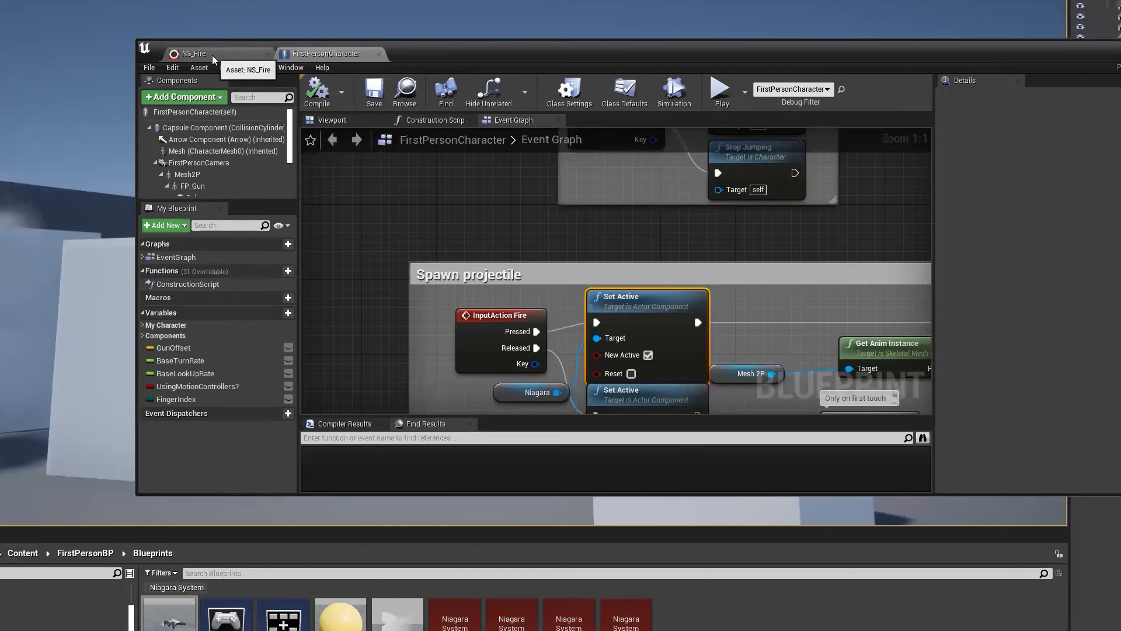
- Examine the emitter stacks of the NS_Fire system in its overview graph
click(212, 54)
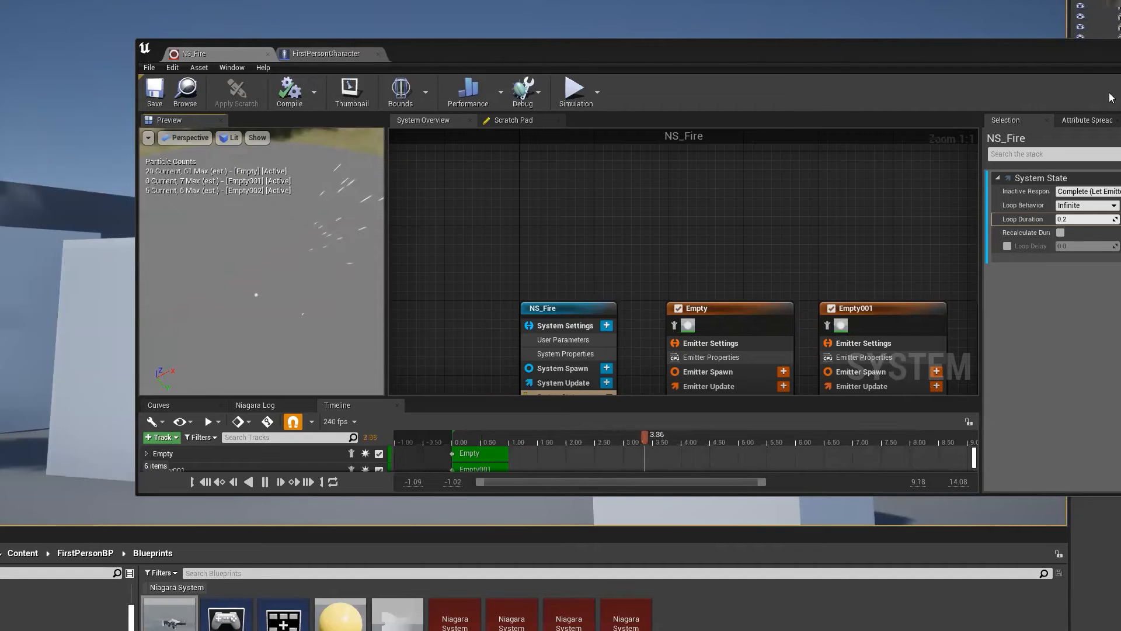
drag(790, 45, 643, 25)
right_drag(669, 156, 702, 108)
scroll(584, 190, down, 3)
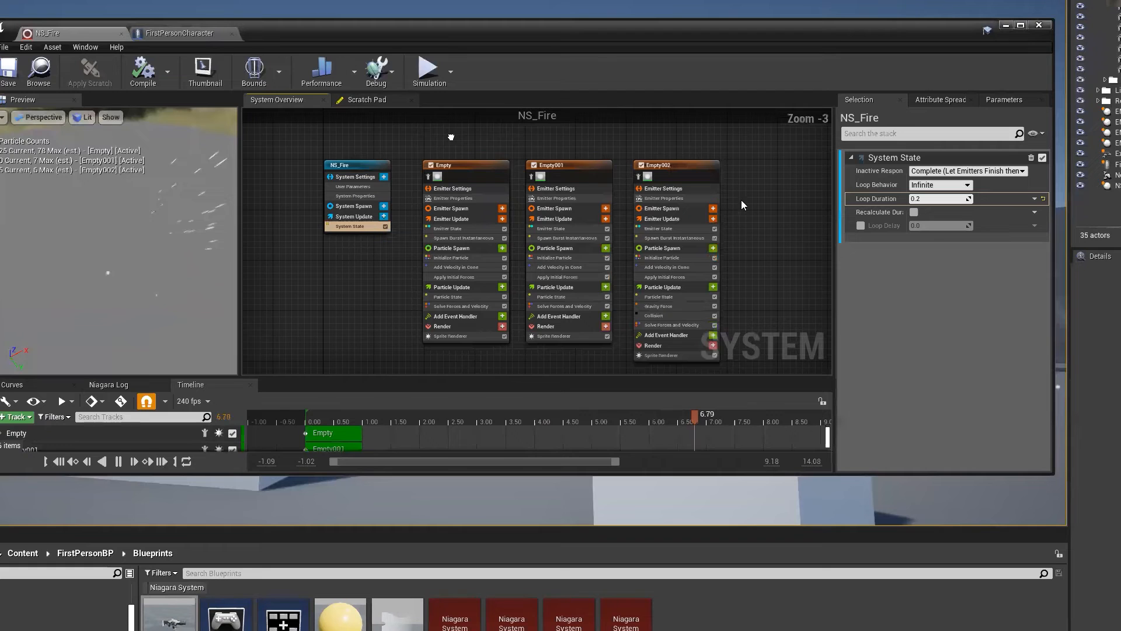
right_drag(420, 148, 436, 181)
scroll(394, 242, up, 1)
right_drag(394, 243, 363, 241)
- In the FirstPersonCharacter event graph, connect InputAction Fire's Pressed output directly to Montage Play and delete the upper Set Active node
click(180, 39)
right_drag(524, 234, 404, 142)
scroll(374, 181, down, 2)
scroll(339, 203, up, 1)
drag(292, 214, 707, 207)
click(344, 278)
click(377, 218)
key(Delete)
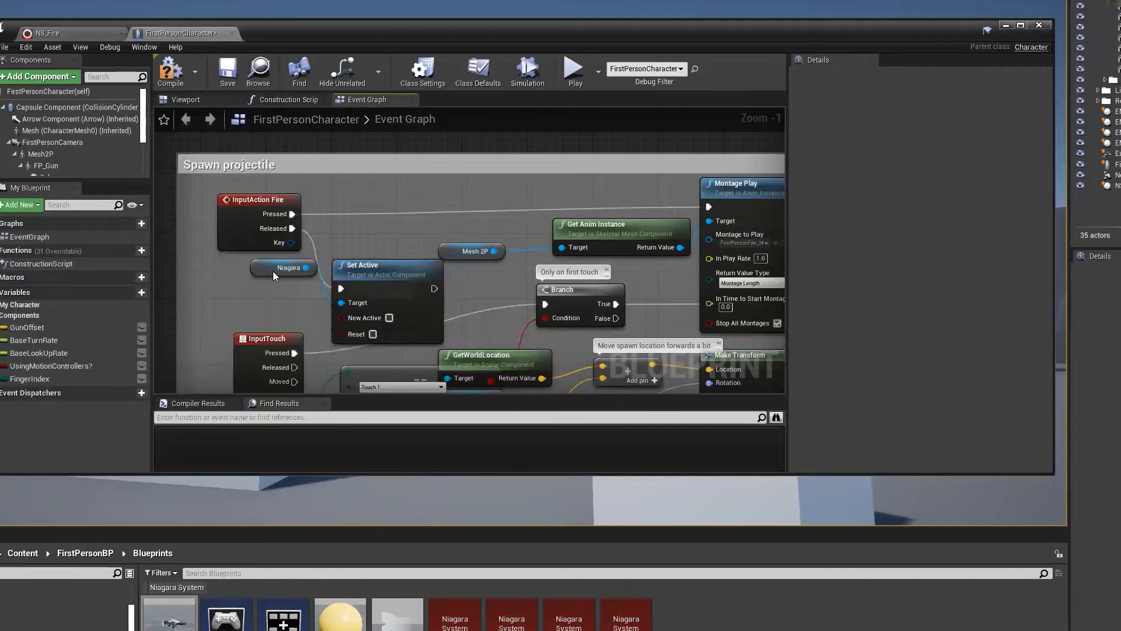
- Delete the Niagara reference node and the remaining Set Active node from the Spawn projectile section
click(273, 272)
key(Delete)
click(390, 274)
key(Delete)
- Compile and save the FirstPersonCharacter blueprint, and close it to return to NS_Fire
right_drag(440, 284, 177, 218)
scroll(358, 242, down, 2)
right_drag(523, 205, 122, 242)
click(176, 73)
click(225, 72)
click(232, 33)
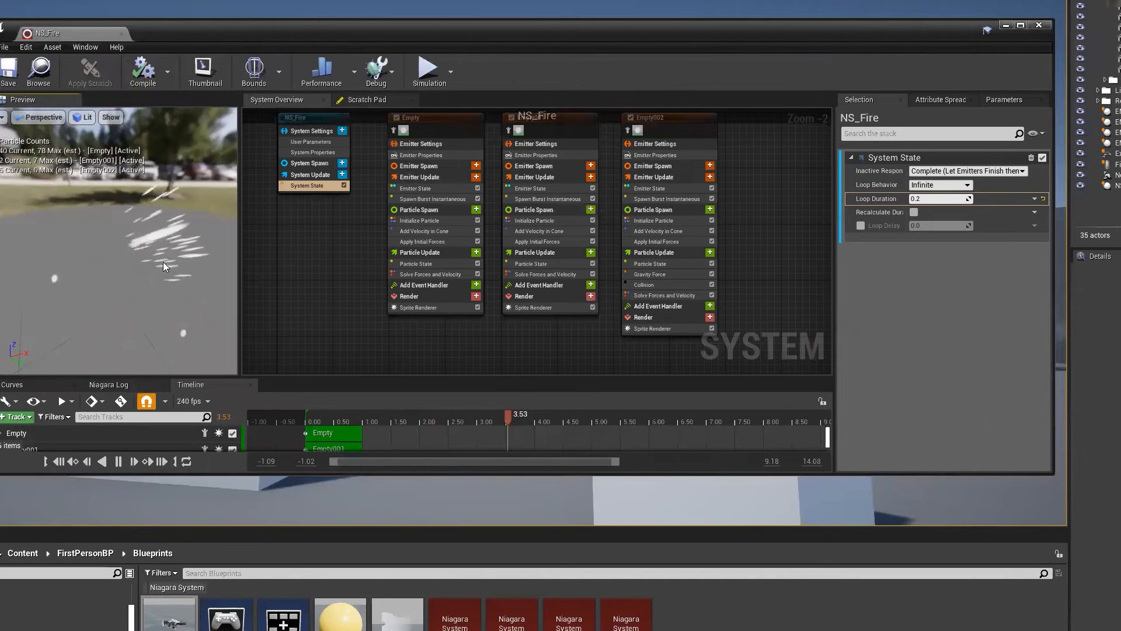
- Disable the Empty001 and Empty emitters of NS_Fire to preview Empty002 alone
drag(195, 174, 188, 210)
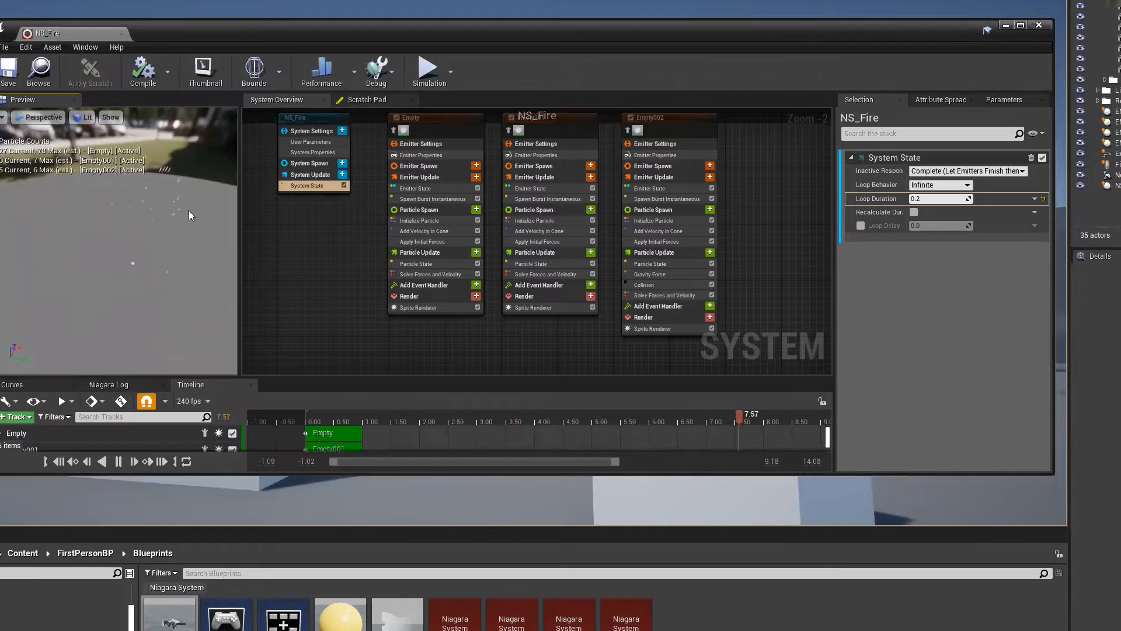
drag(191, 211, 263, 216)
click(308, 302)
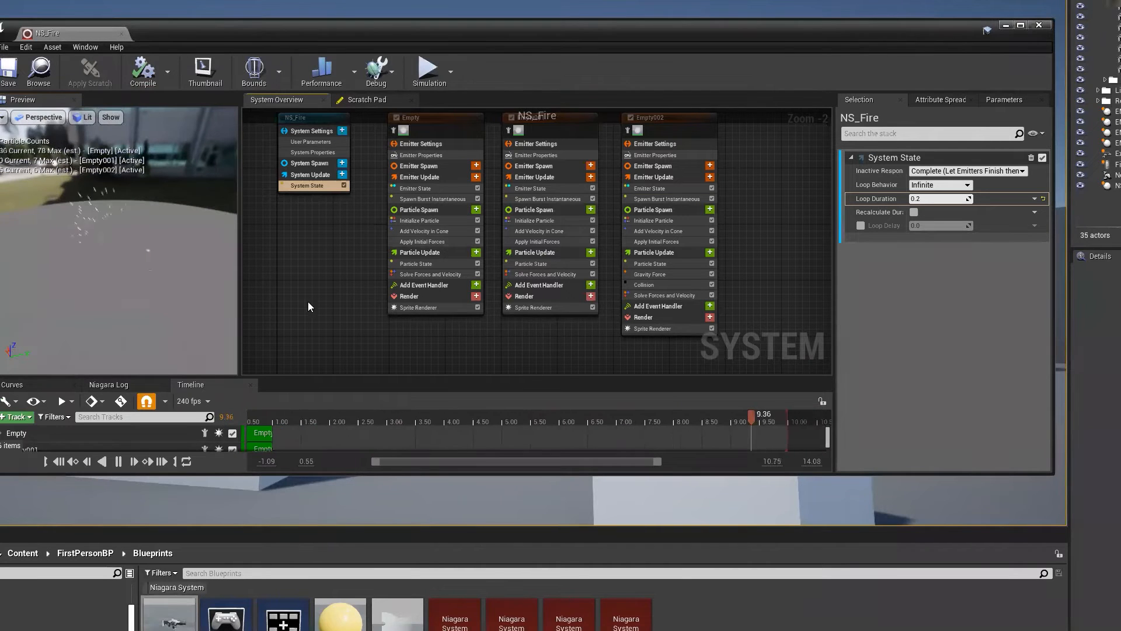
key(Home)
click(381, 167)
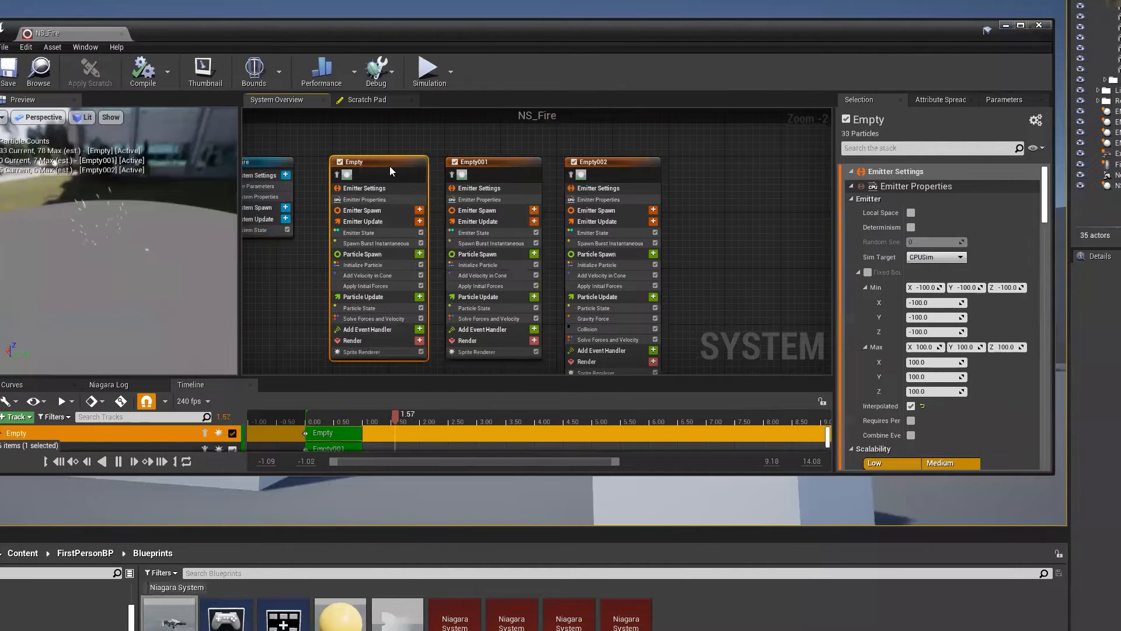
click(455, 163)
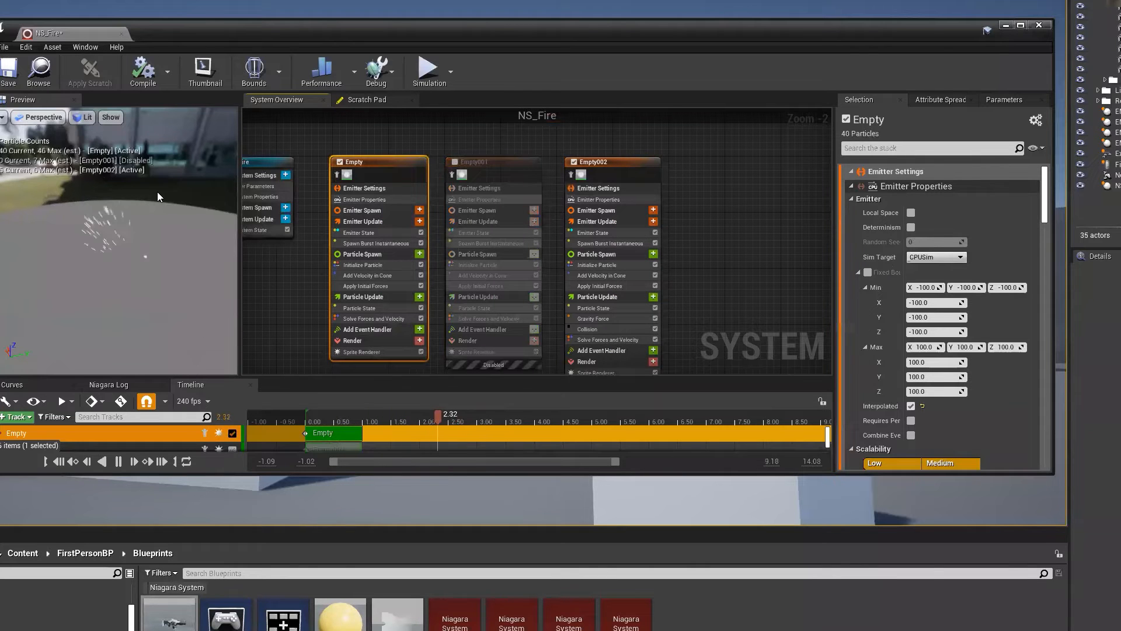
click(340, 162)
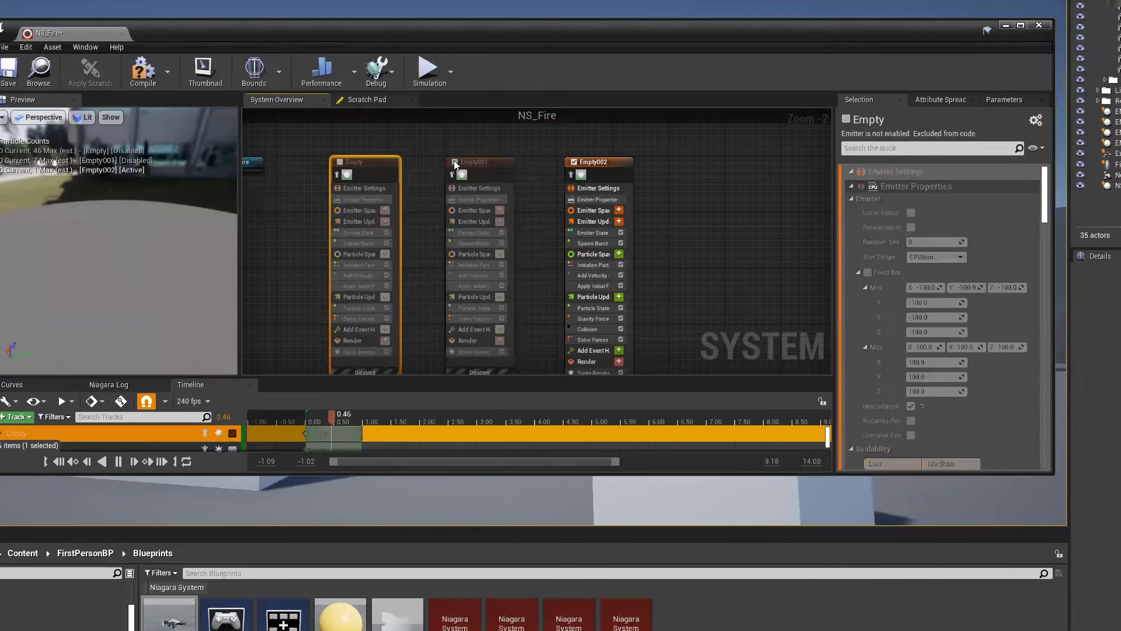
- Toggle the Empty001 emitter to compare its particles in the preview, and re-enable all NS_Fire emitters
click(455, 162)
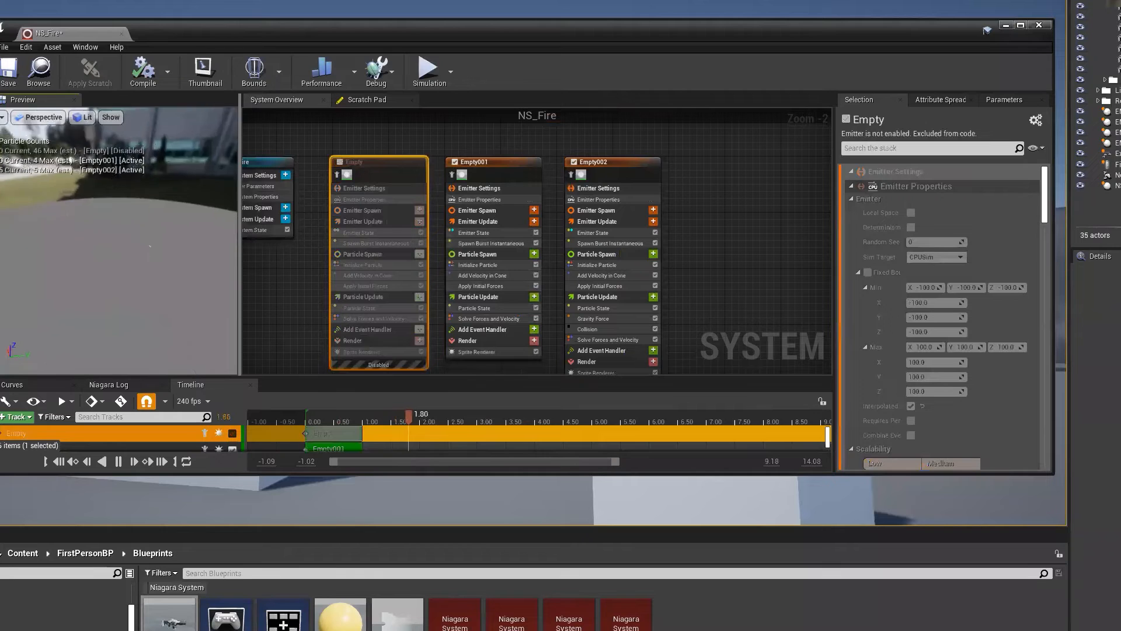
drag(142, 273, 173, 252)
click(456, 162)
click(456, 162)
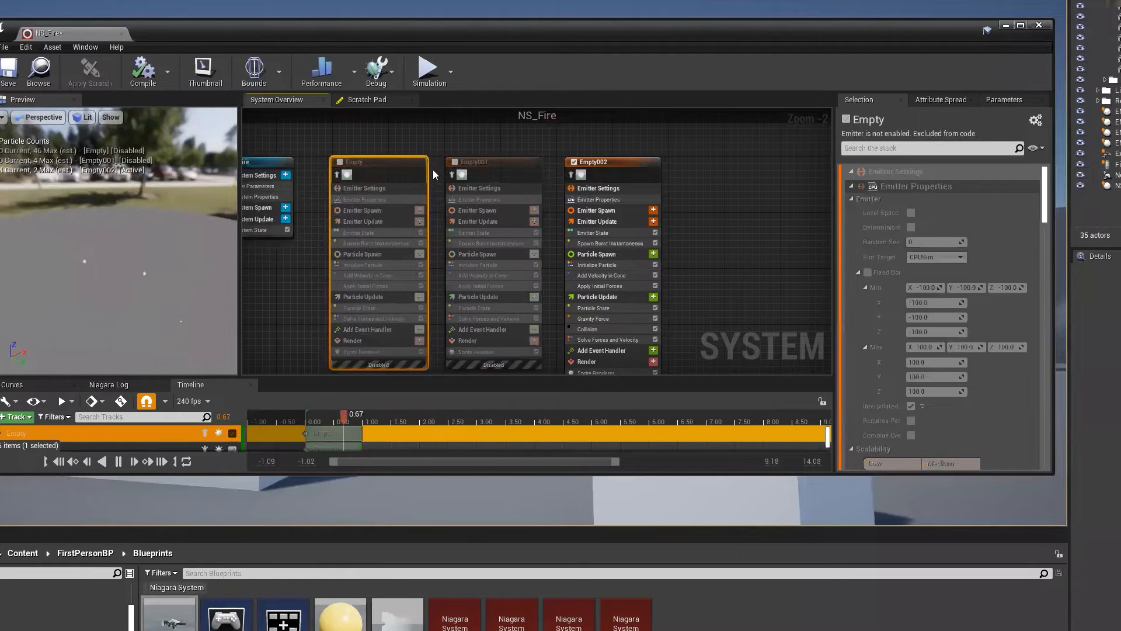
click(341, 162)
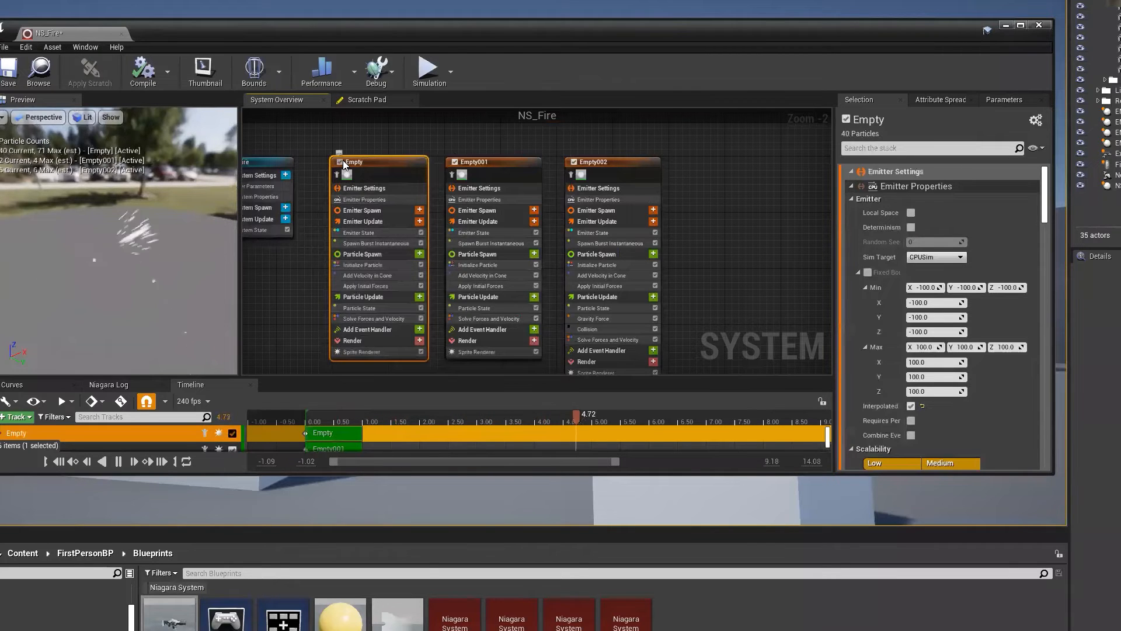
- Observe the NS_Fire particles in the preview and inspect the Collision module settings of the Empty002 emitter
right_drag(307, 277, 302, 261)
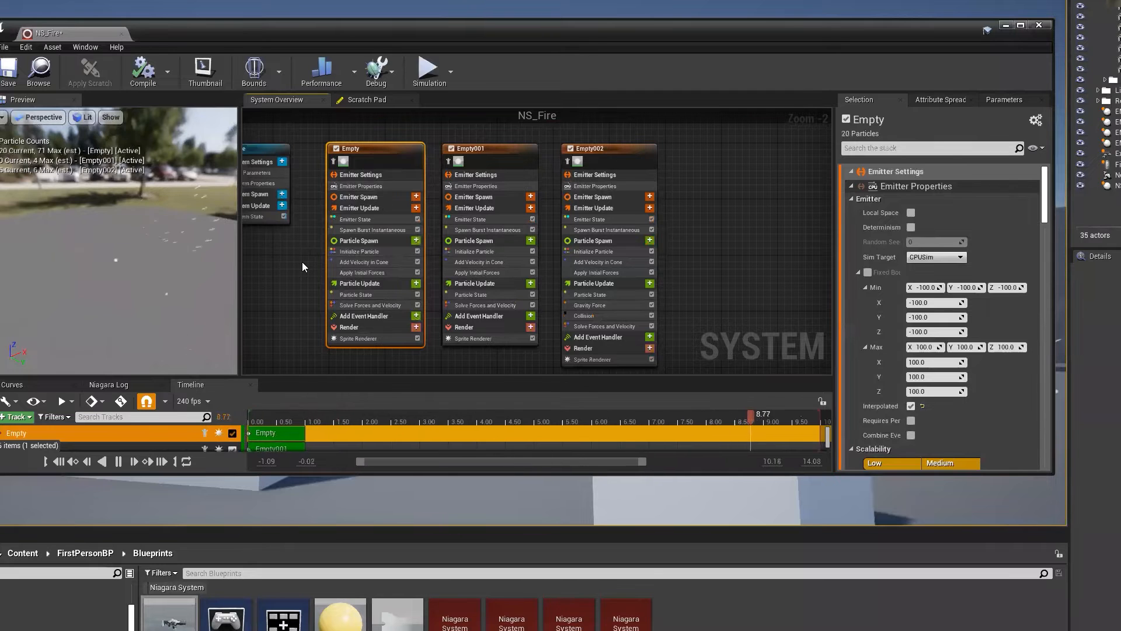
drag(145, 312, 111, 312)
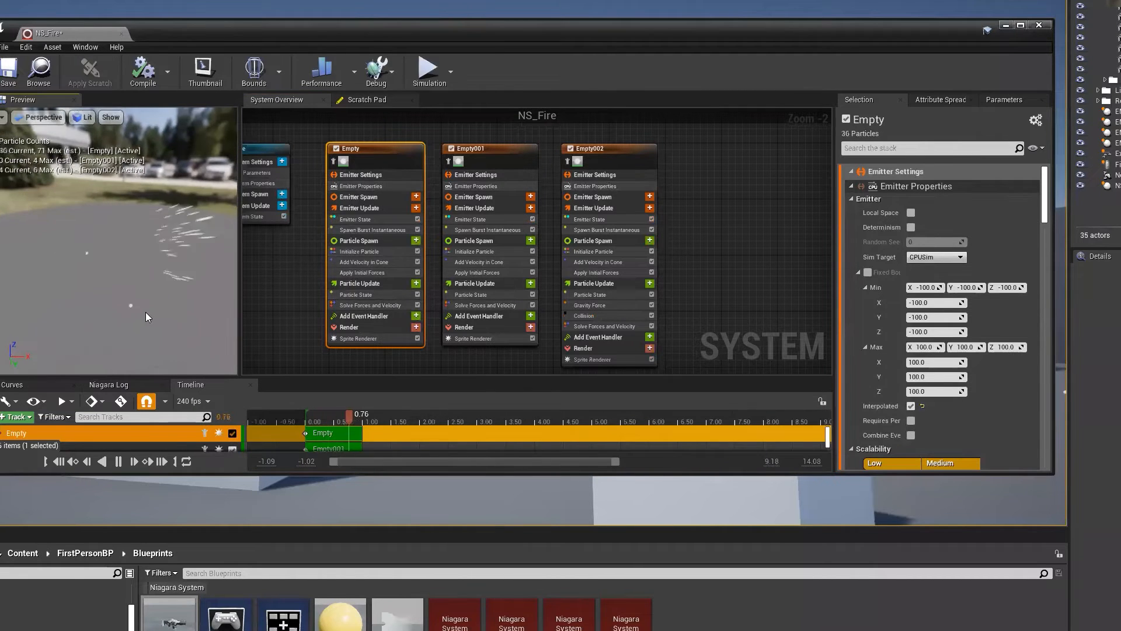
click(603, 148)
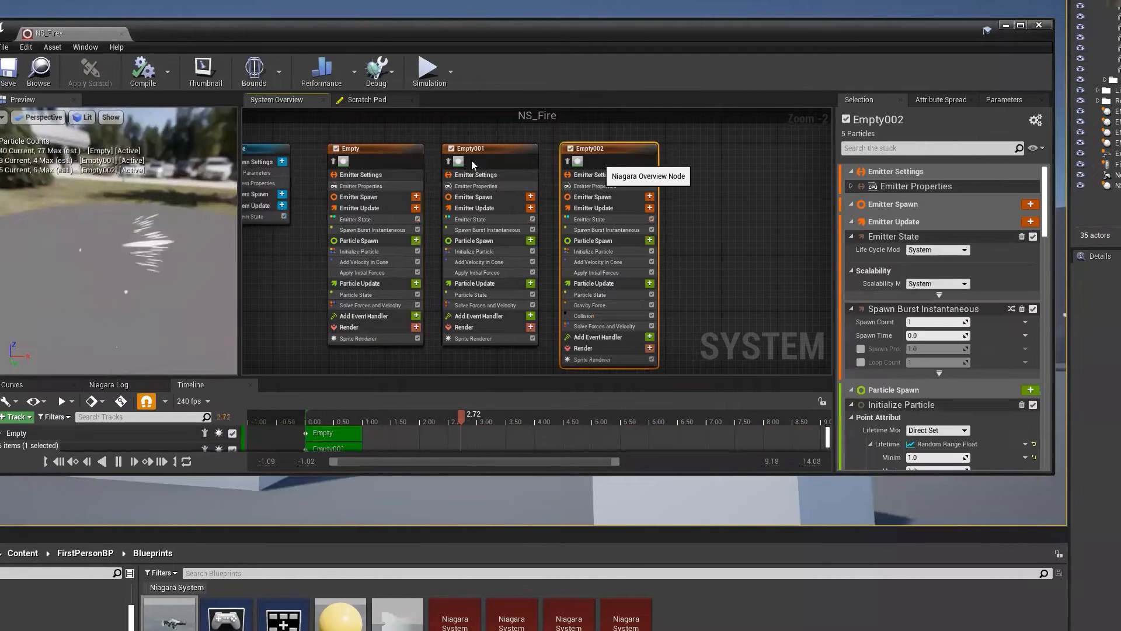
drag(177, 274, 135, 260)
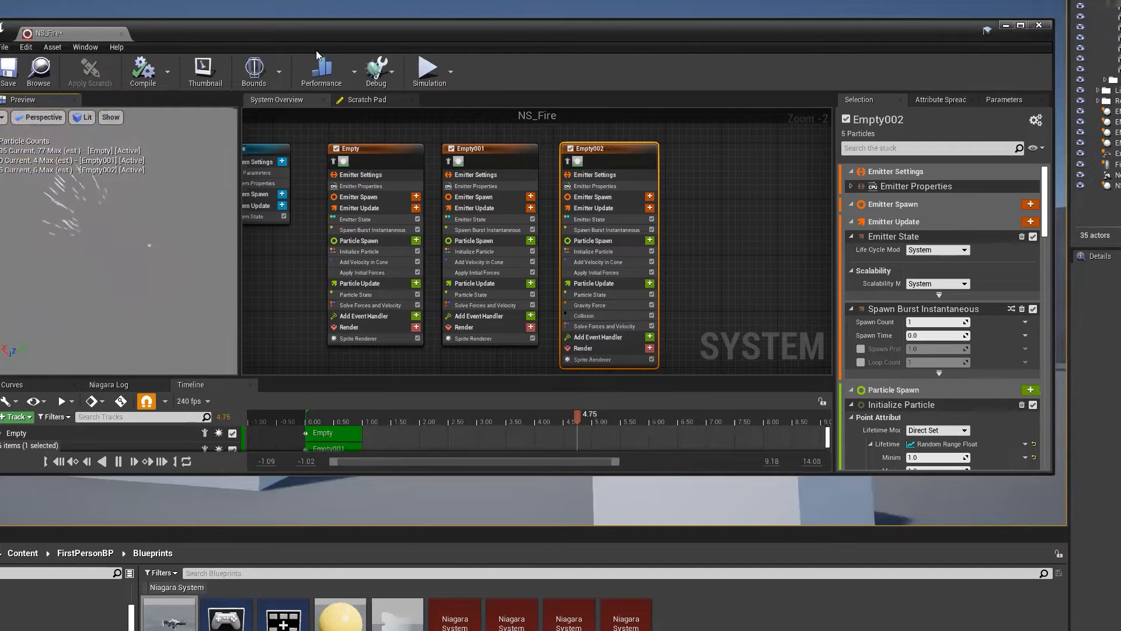
scroll(486, 277, up, 2)
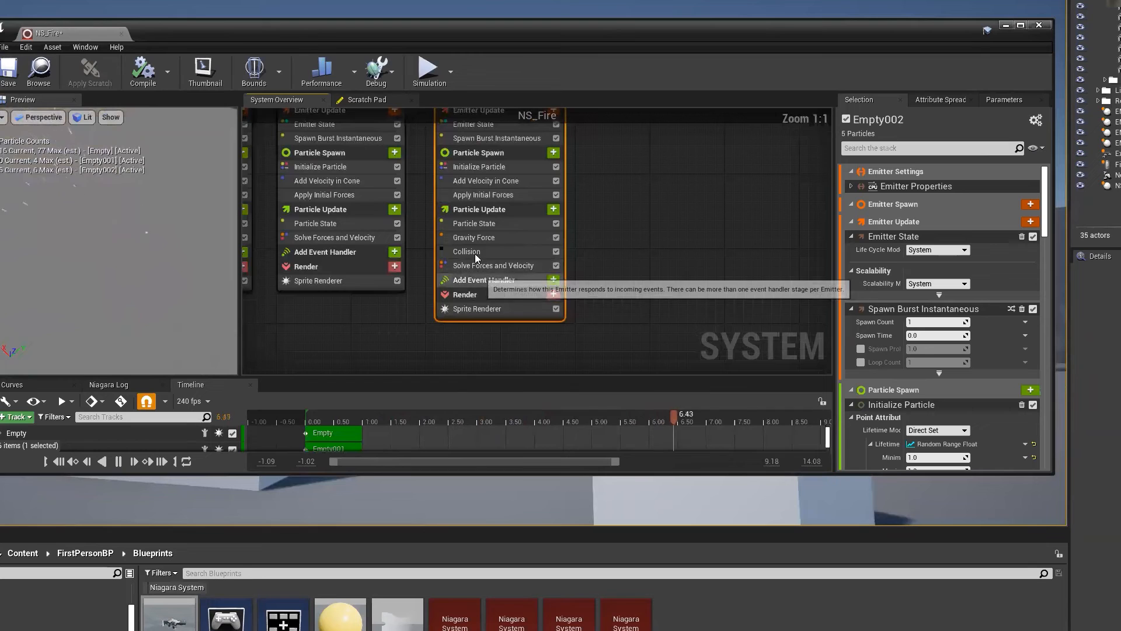
click(546, 251)
- Search the modules available for Empty002's Particle Update stage for "collisi", without adding one
click(553, 209)
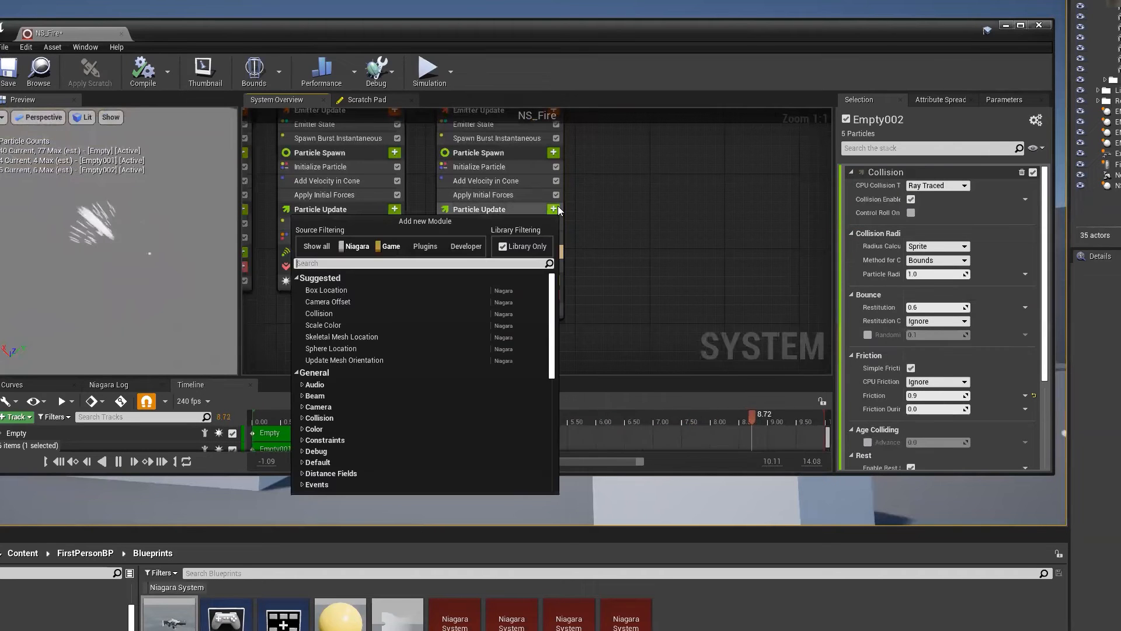
text(collisi)
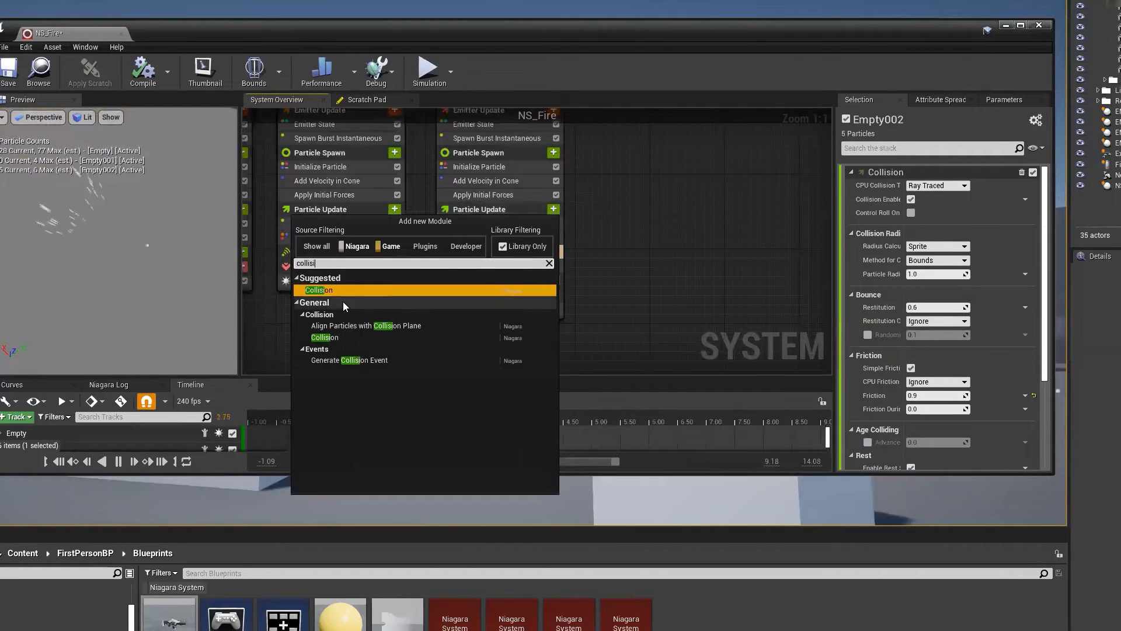
key(Escape)
click(553, 209)
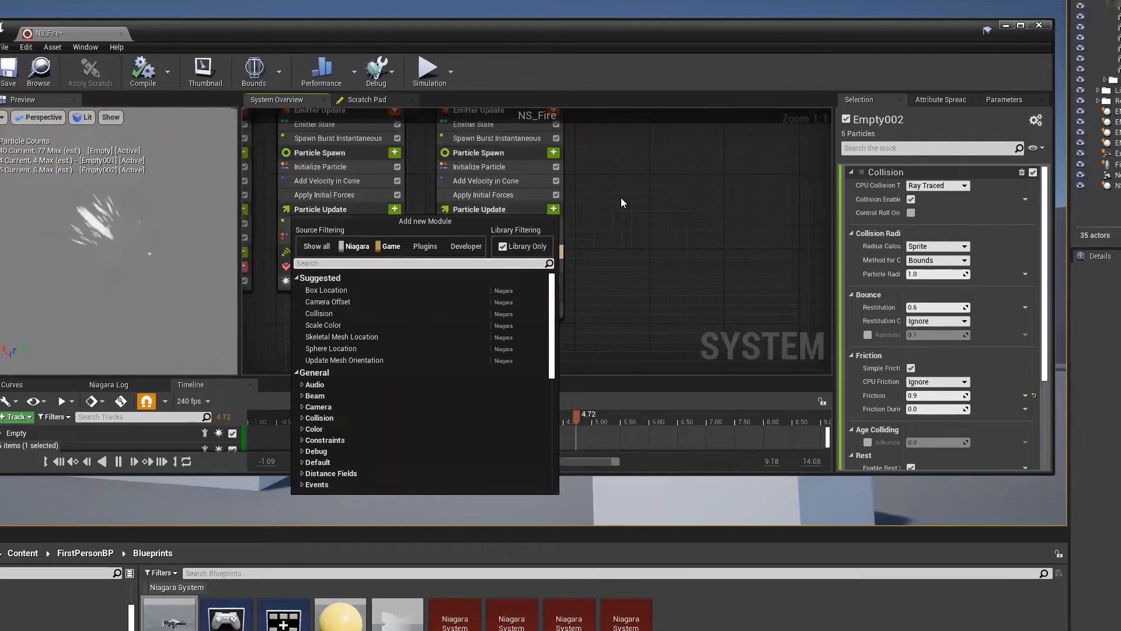
right_drag(621, 197, 742, 278)
scroll(390, 202, down, 2)
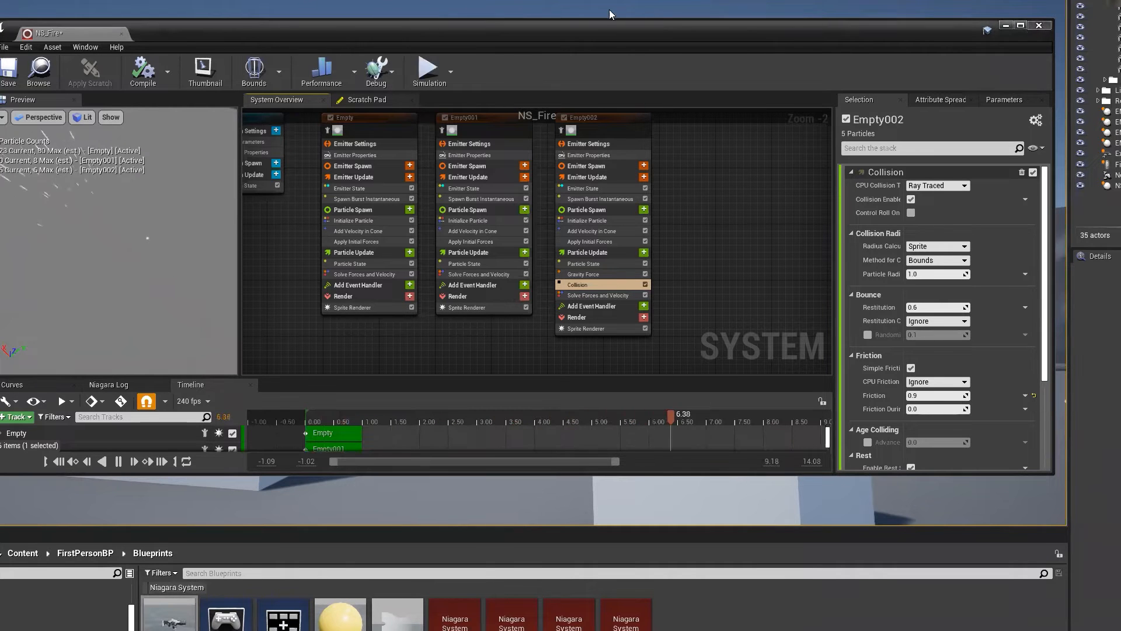
- Close the NS_Fire editor, play the level, fire the gun several times to test the effect, and stop playing
click(1032, 26)
key(alt+p)
key(w)
click(453, 262)
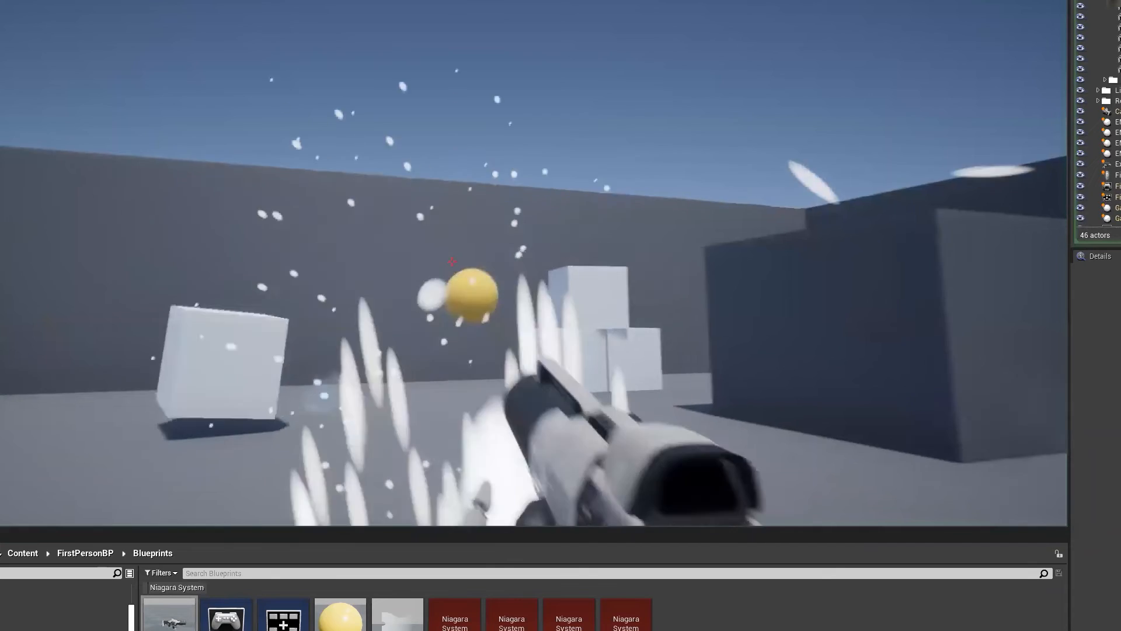
click(452, 261)
click(452, 261)
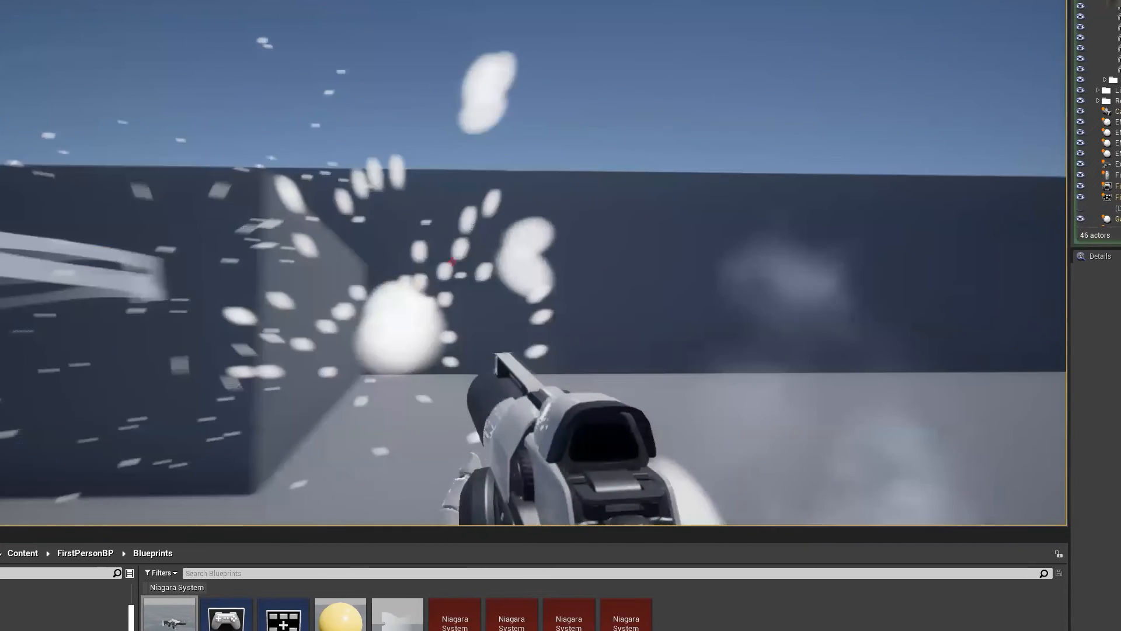
key(Escape)
- Delete the NS_Fire particle system actor placed beside the character in the level
key(s)
right_drag(534, 263, 534, 315)
click(533, 388)
click(753, 309)
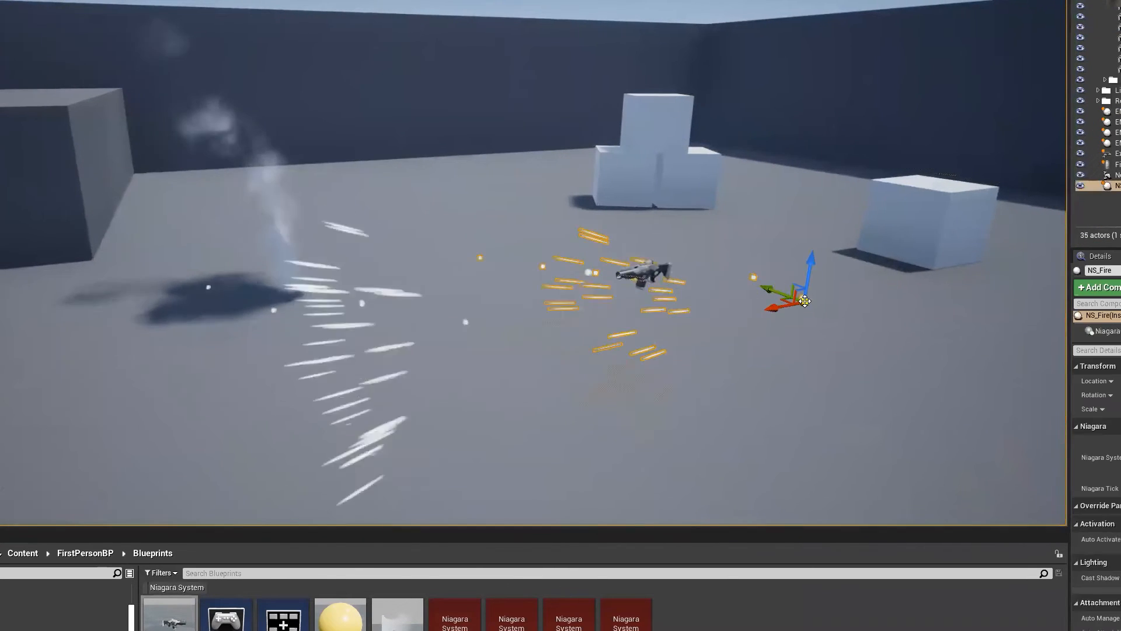
key(Delete)
- Open the blueprint of the FirstPersonCharacter in the level and delete the Niagara component under FP_Gun
click(645, 276)
key(d)
right_drag(633, 333, 543, 336)
click(1116, 309)
scroll(65, 147, down, 3)
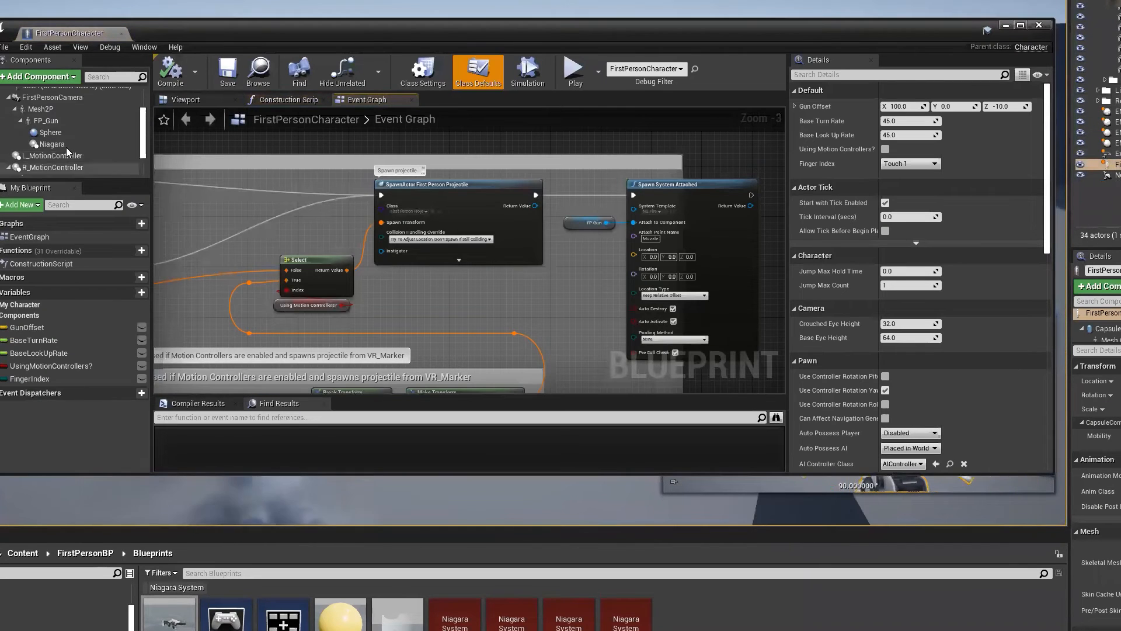
click(52, 133)
key(Delete)
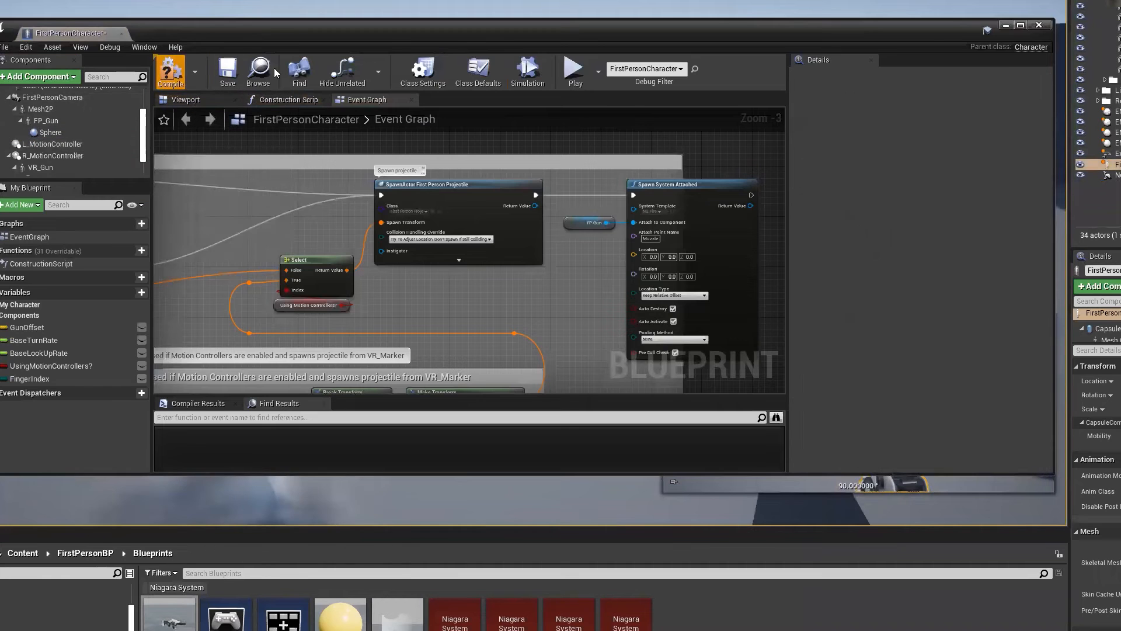
- Close the FirstPersonCharacter blueprint, play the level, fire the gun a few times to check the muzzle effect, and stop playing
click(1039, 25)
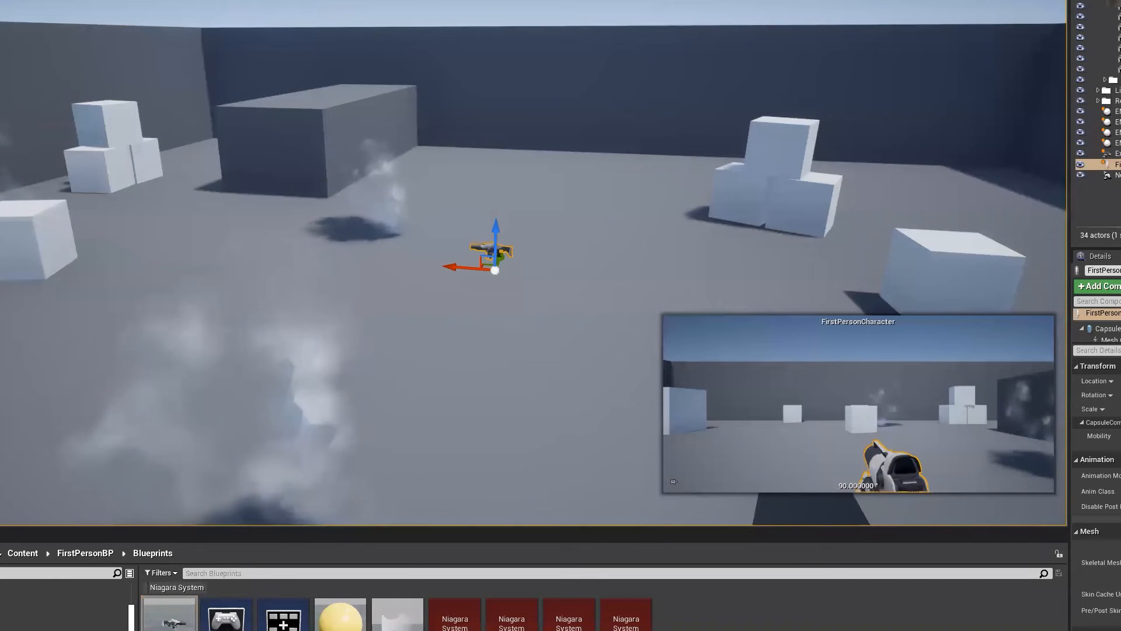
click(452, 262)
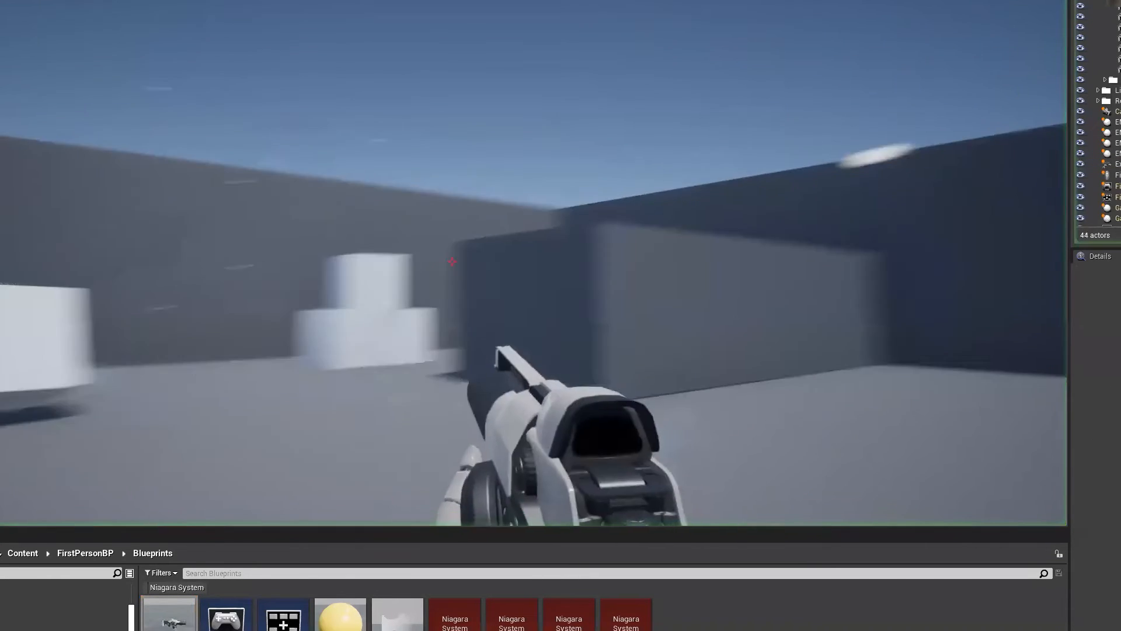
click(452, 261)
click(452, 262)
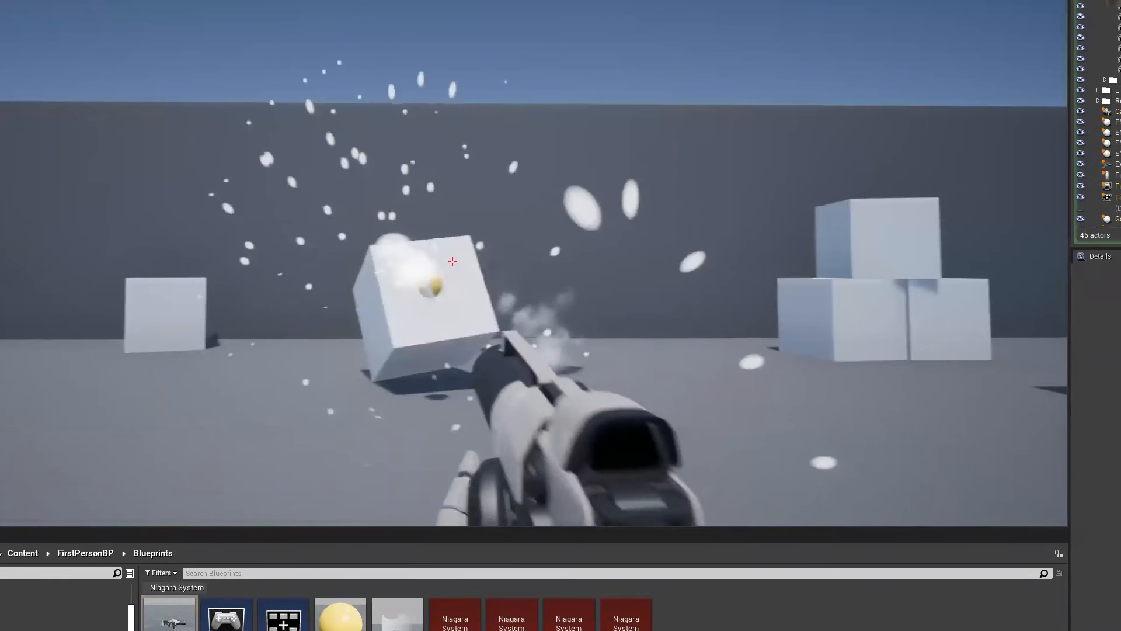
click(452, 262)
key(Escape)
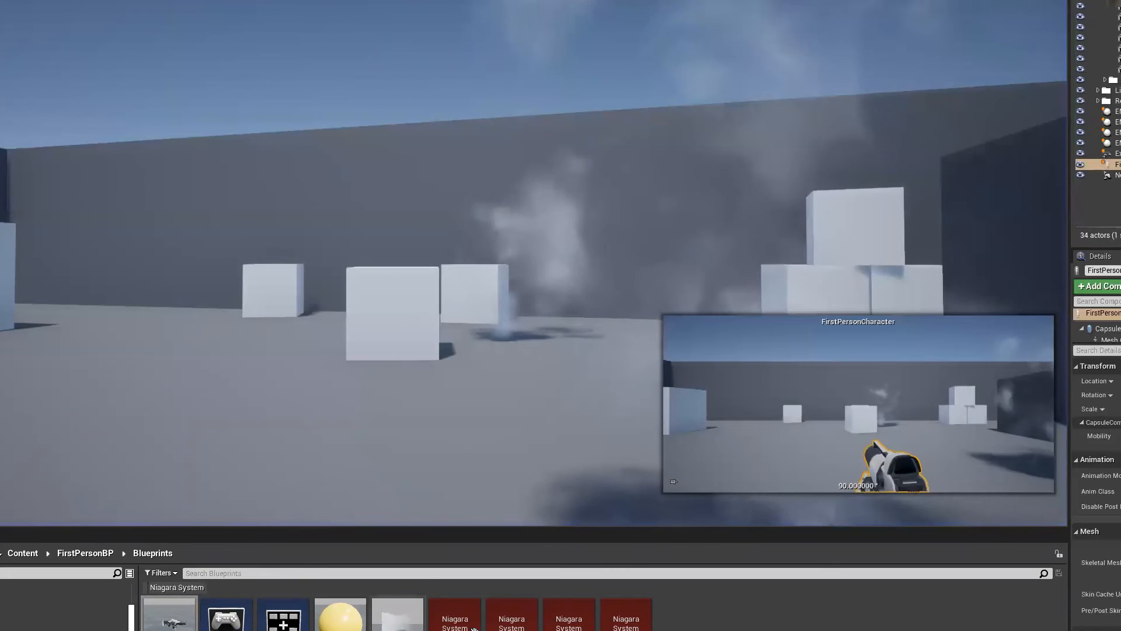
- Open NS_Fire, set the System State's Loop Behavior to Once, and save the system
double_click(569, 619)
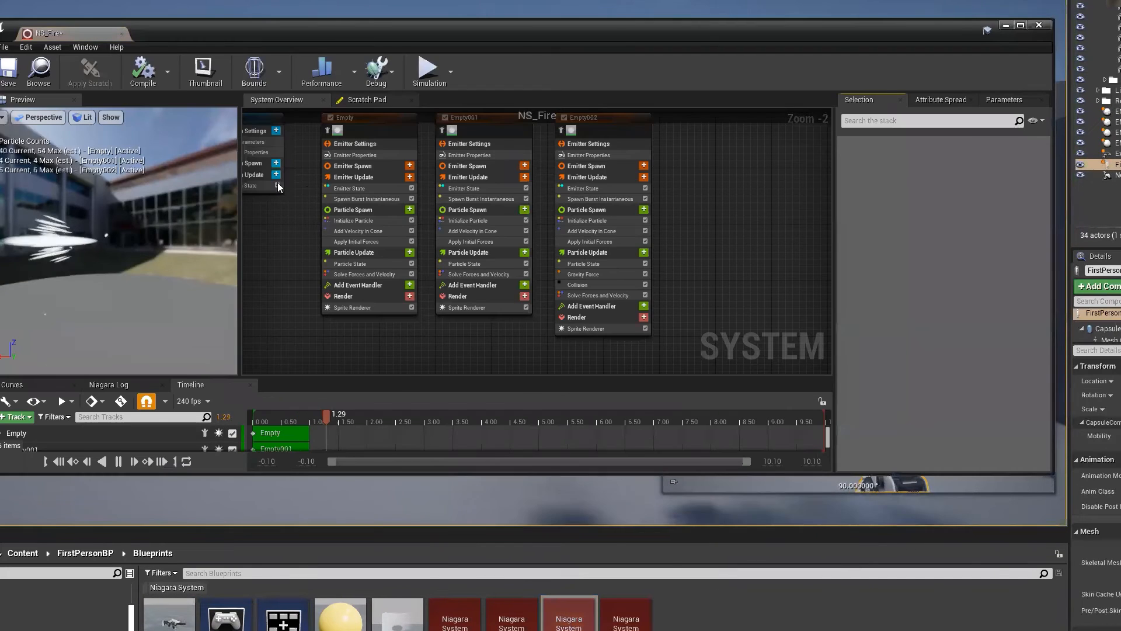
click(265, 186)
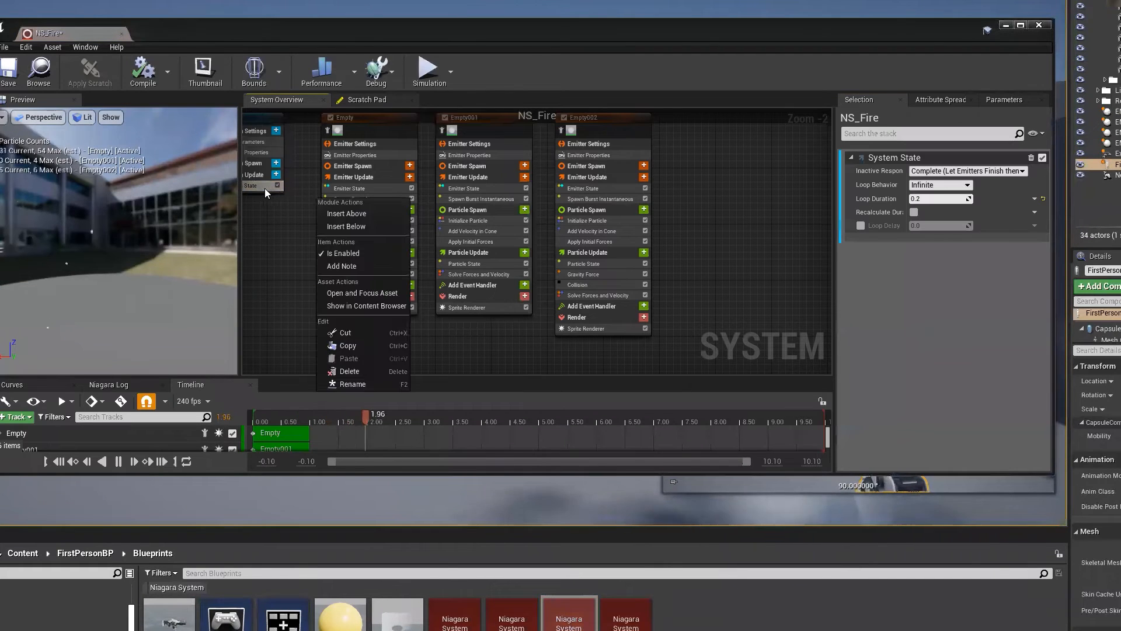
click(940, 185)
click(934, 218)
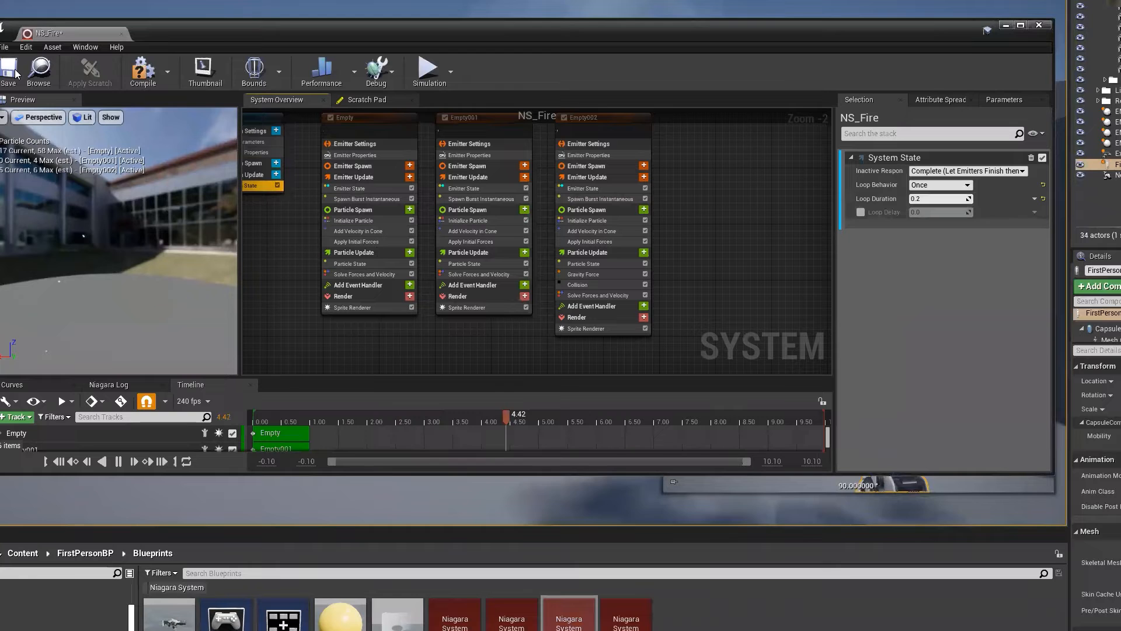
click(16, 72)
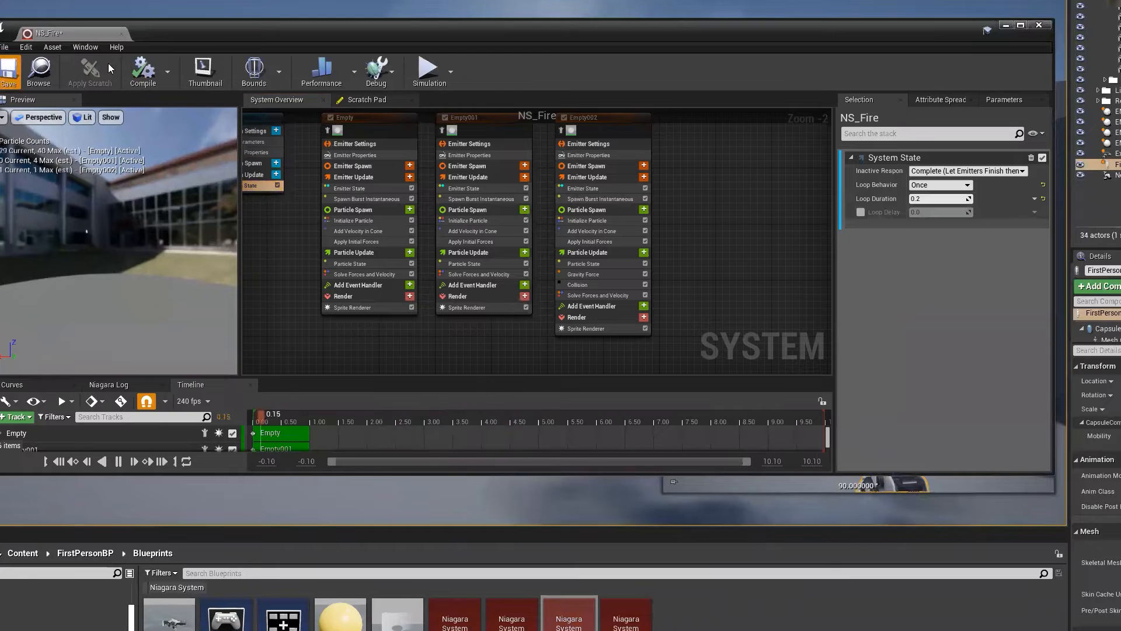
- Play the level and fire repeatedly at the blocks, the walls and the sky to test the single-loop muzzle effect, ending the session when done
click(185, 7)
click(377, 125)
click(452, 261)
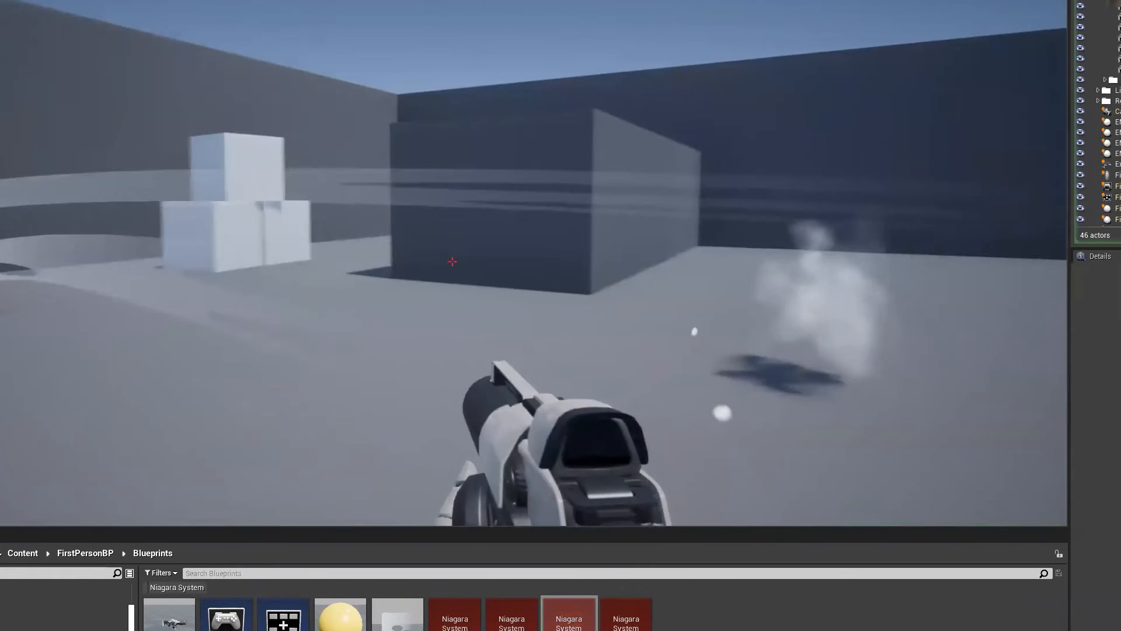
click(452, 261)
click(452, 262)
key(w)
click(452, 262)
click(452, 262)
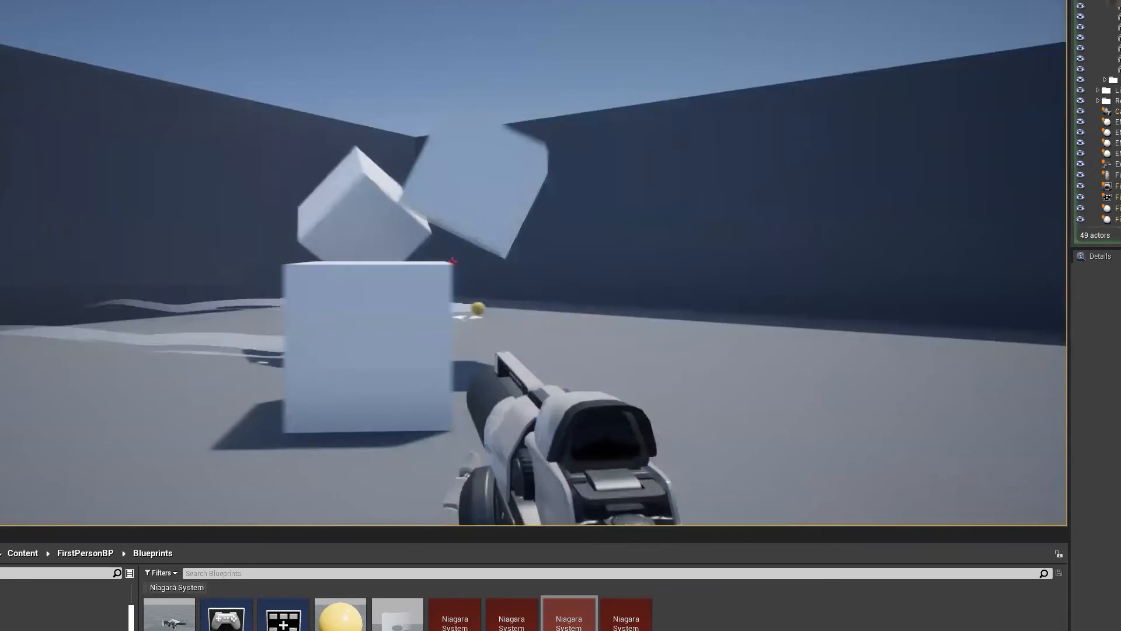
click(452, 262)
click(452, 261)
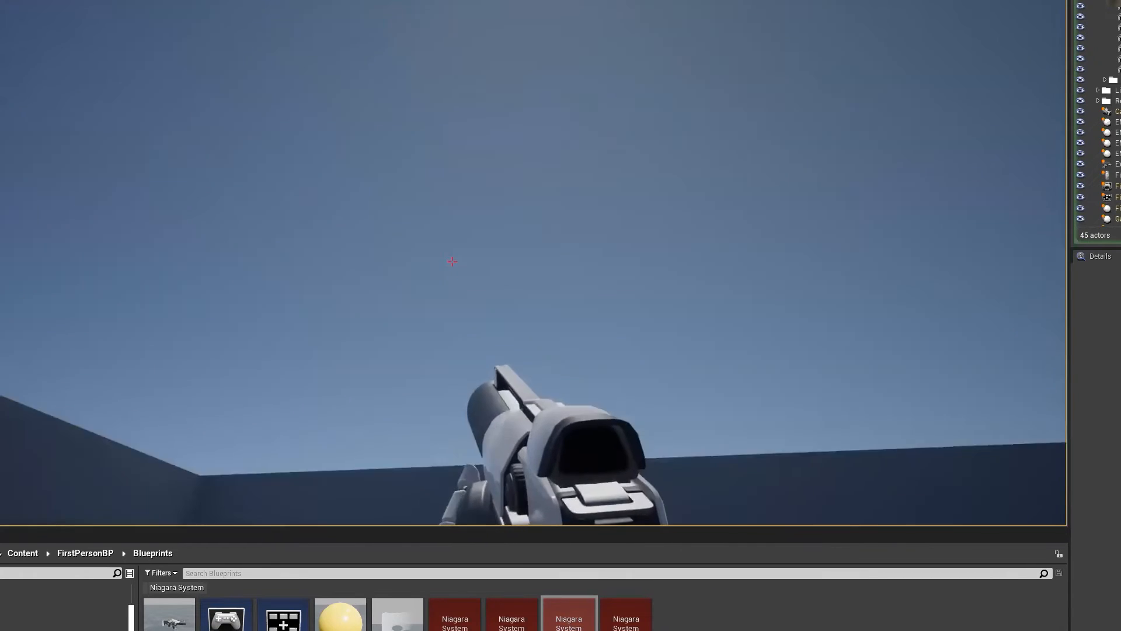
click(452, 262)
click(452, 262)
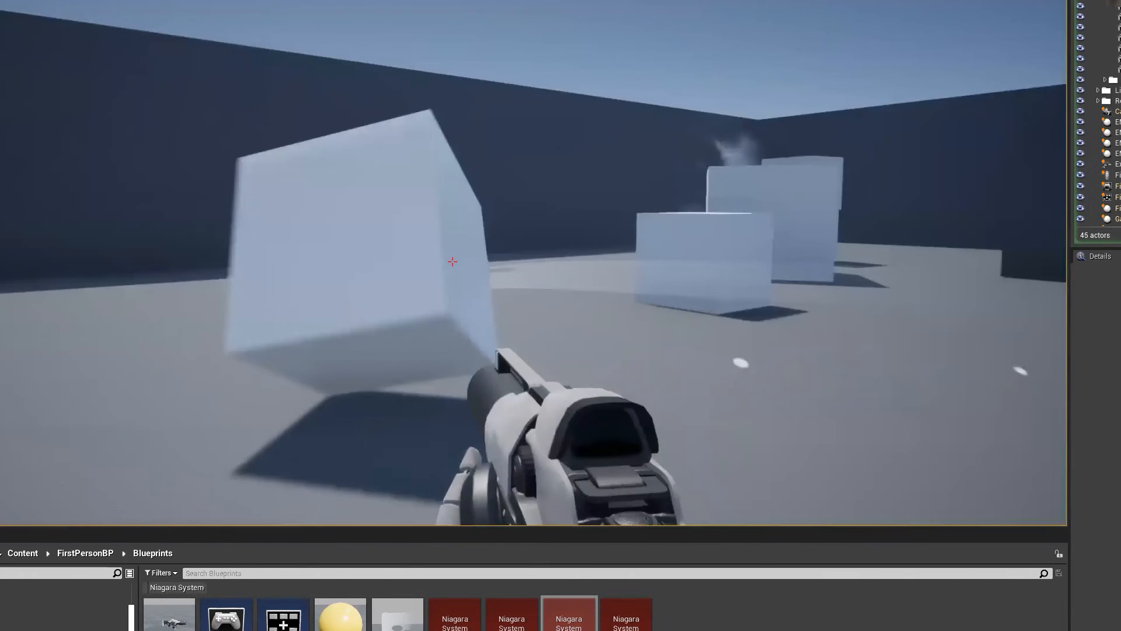
click(452, 262)
key(w)
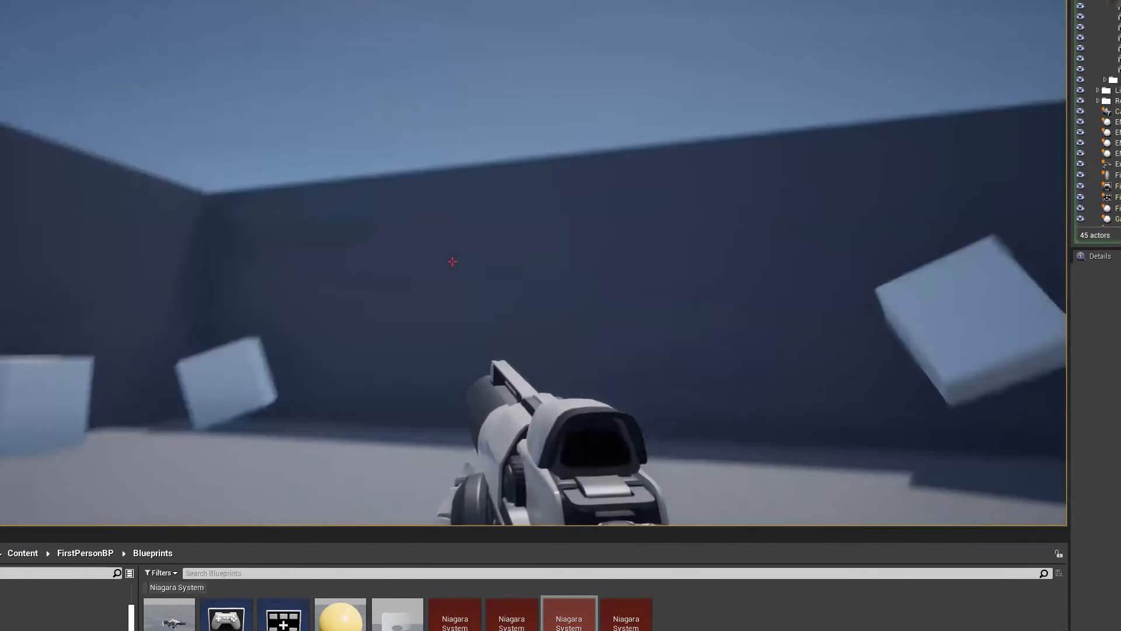
click(452, 261)
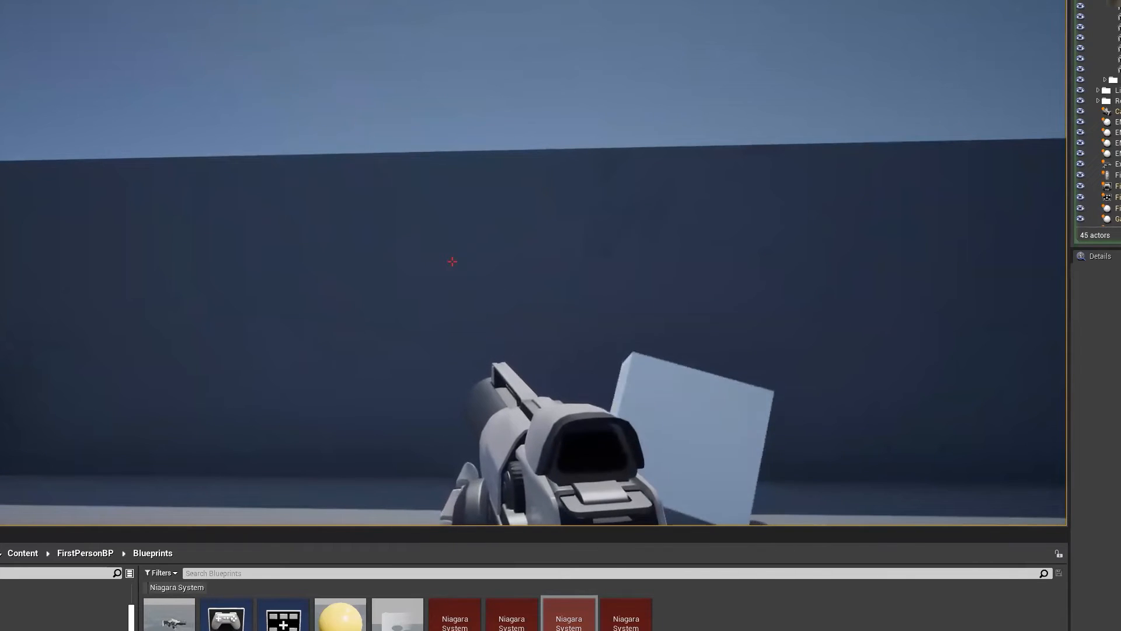
click(452, 262)
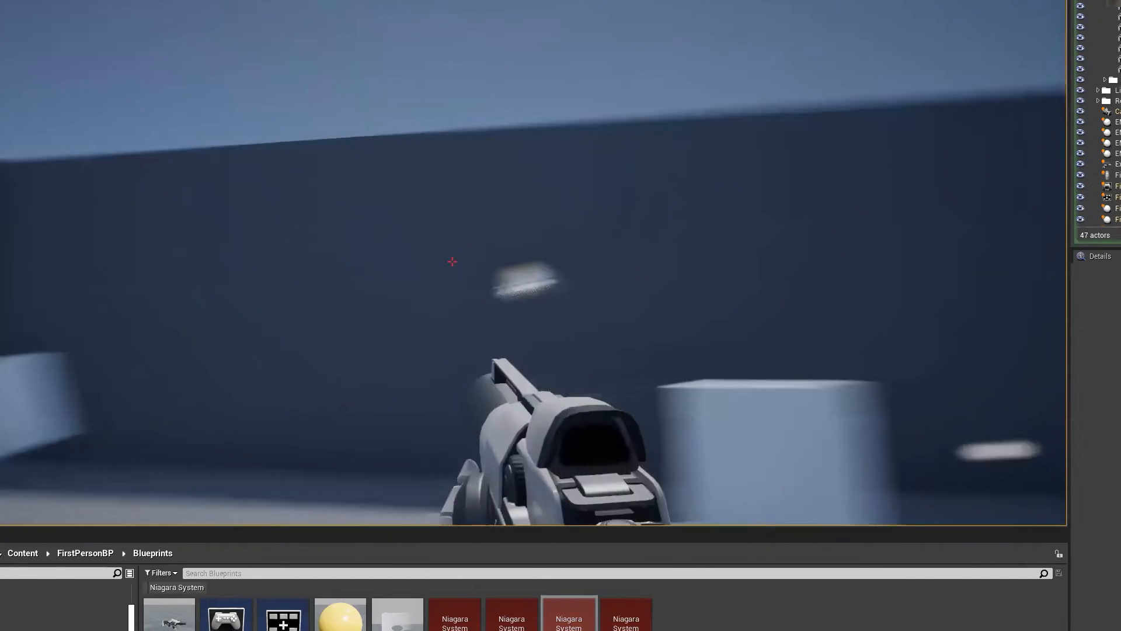
click(452, 262)
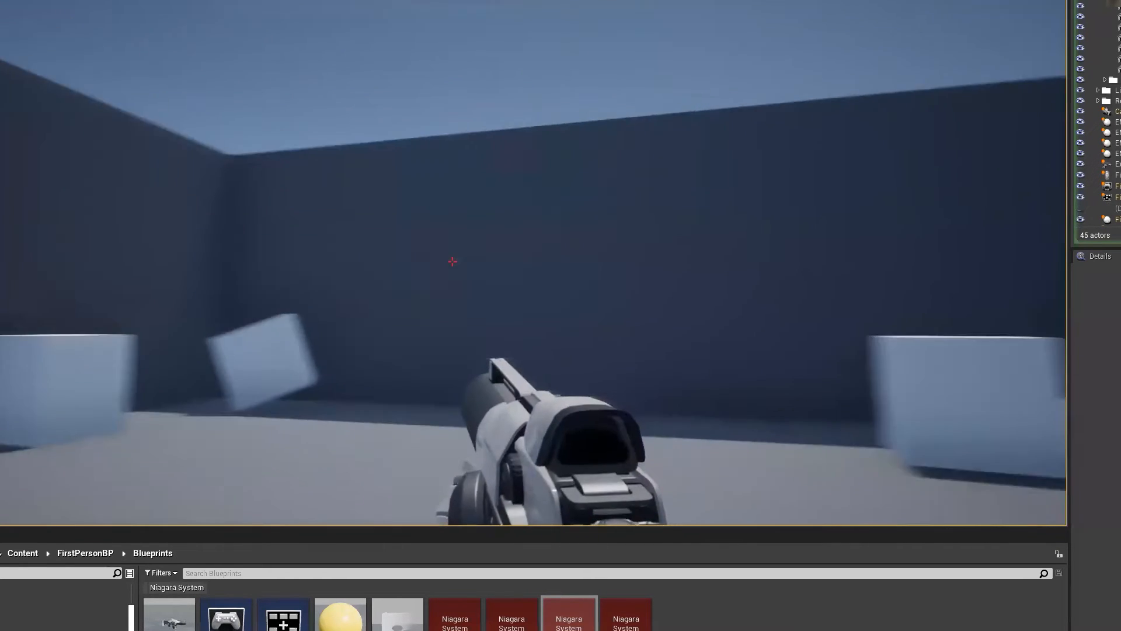
click(452, 262)
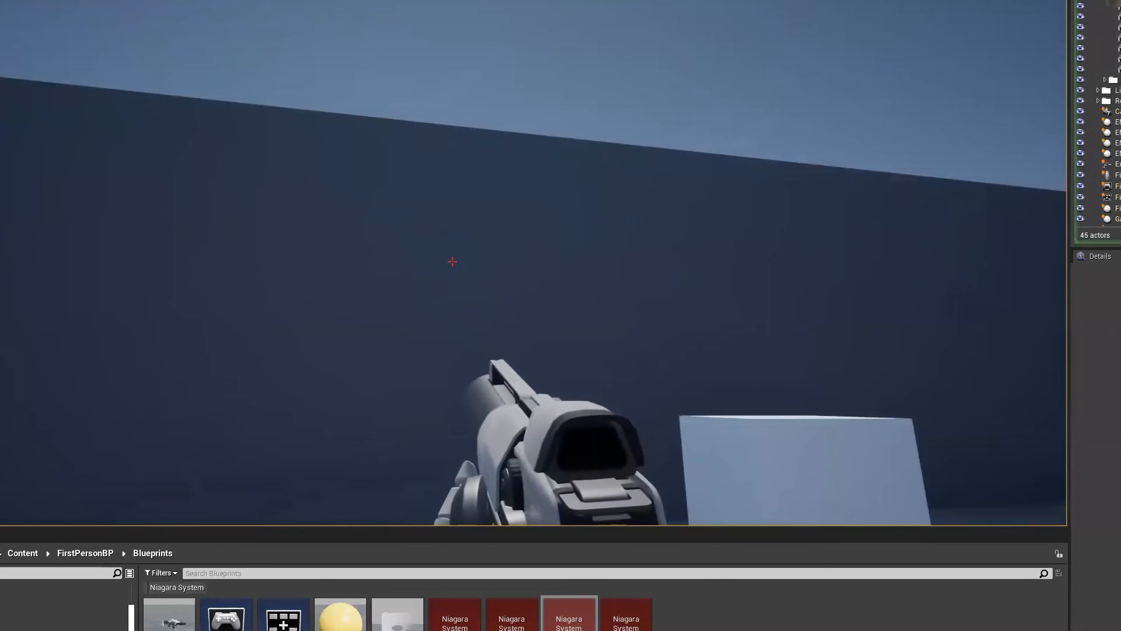
click(452, 262)
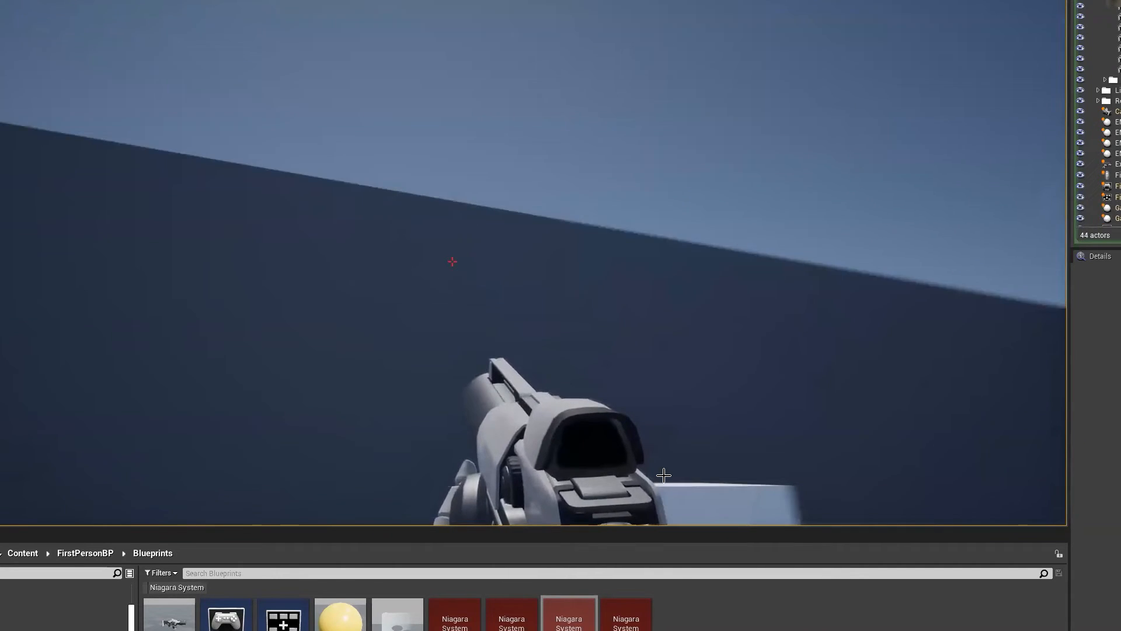
key(Escape)
- In the FirstPersonProjectile blueprint, move the Get Velocity, VectorLength and greater-than nodes away from the lower Branch and straighten their connections
double_click(340, 617)
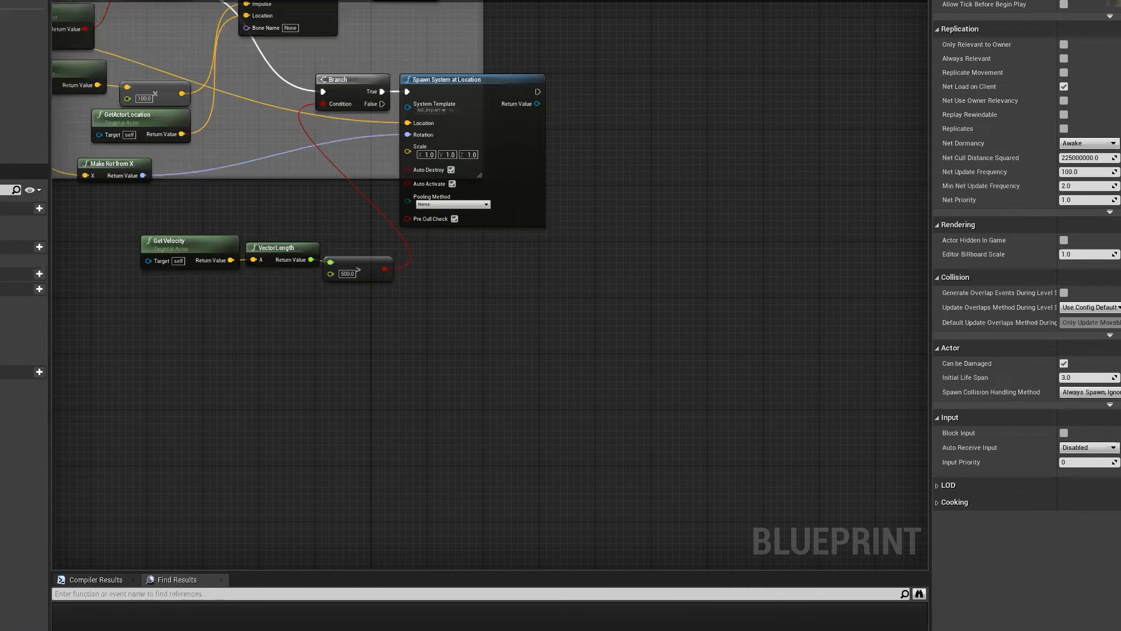
right_drag(361, 134, 476, 196)
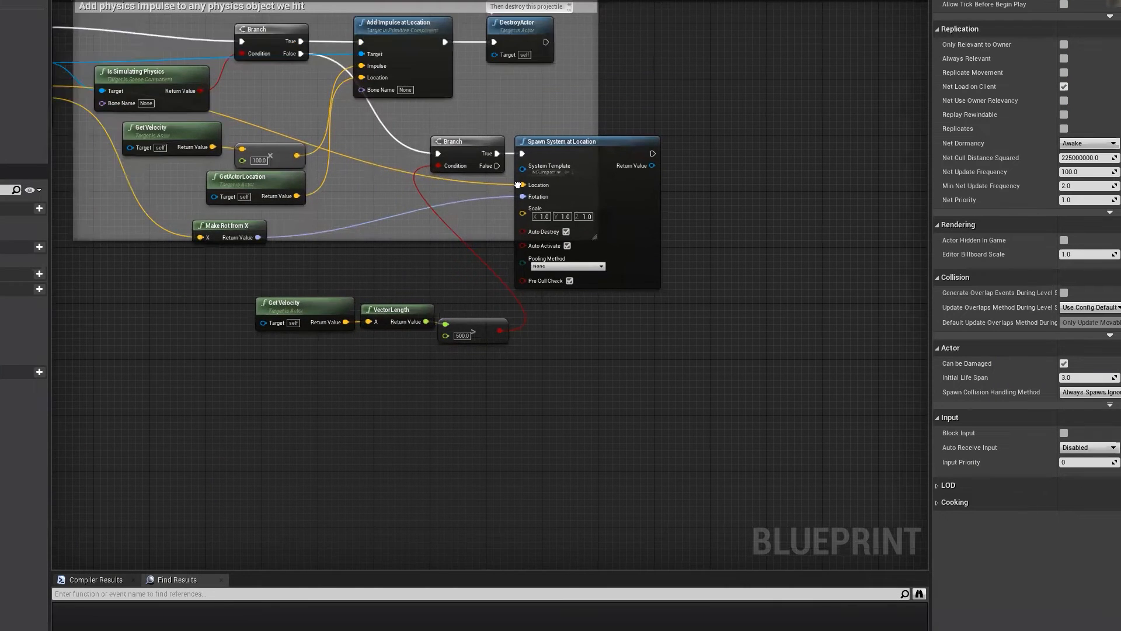
scroll(476, 196, up, 2)
right_drag(680, 364, 426, 322)
drag(491, 330, 633, 217)
right_drag(479, 325, 600, 303)
drag(413, 356, 647, 455)
drag(612, 386, 453, 367)
key(q)
click(618, 453)
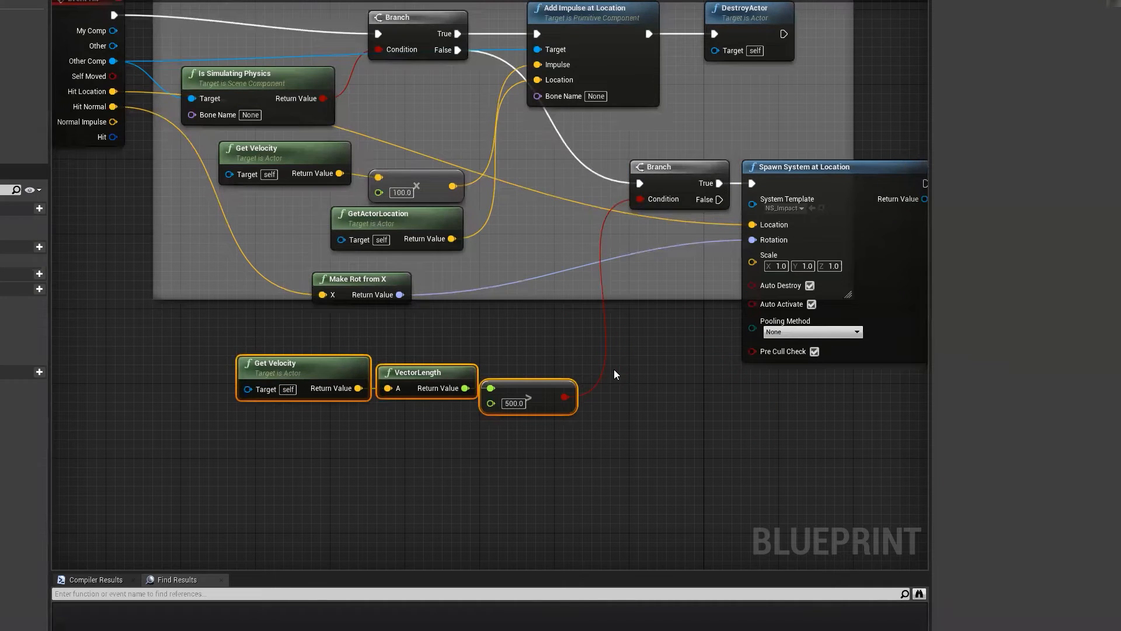
- Place the Spawn System at Location node further from its Branch and shift the Make Rot from X node slightly
drag(584, 469, 304, 356)
click(550, 348)
right_drag(592, 308, 455, 317)
click(711, 187)
click(571, 192)
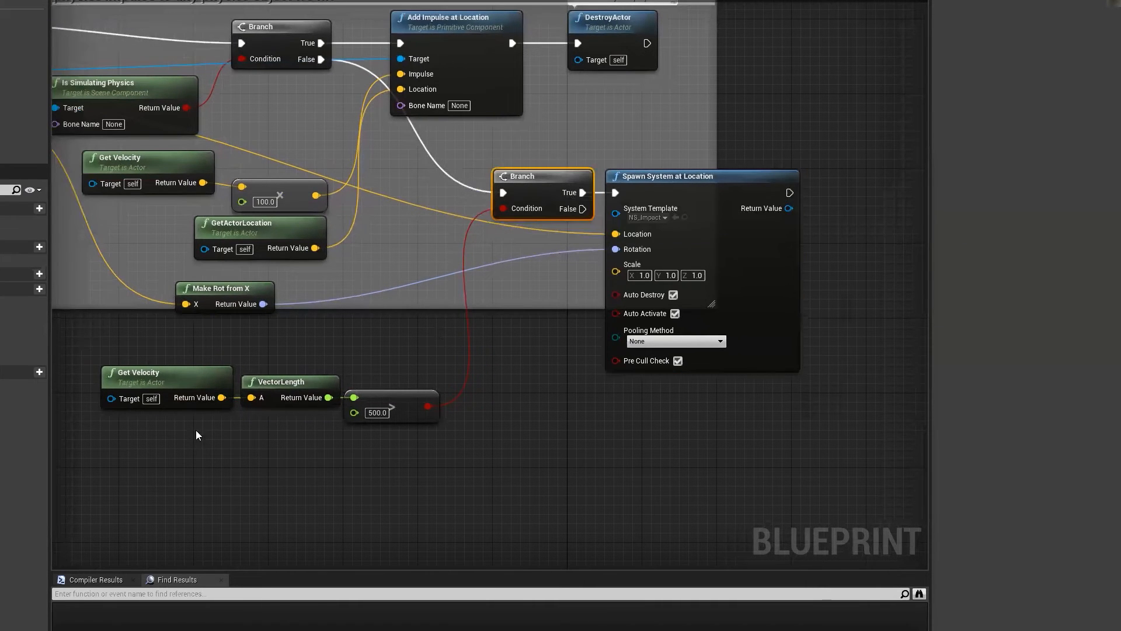
drag(696, 197, 769, 197)
right_drag(461, 262, 650, 275)
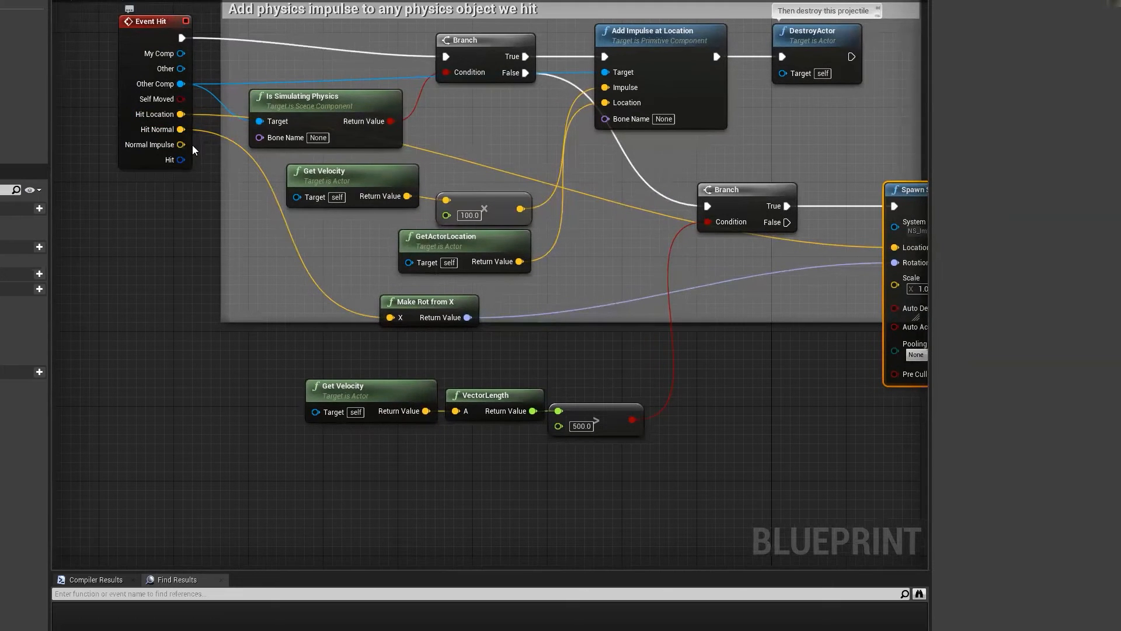
drag(434, 309, 479, 292)
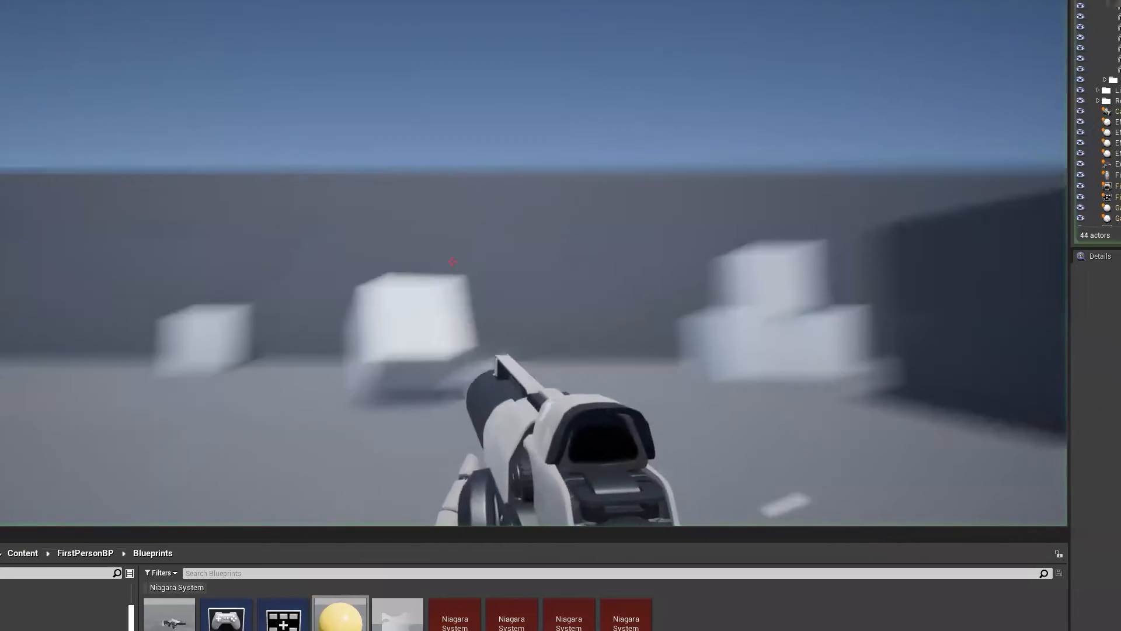
- Play the level, move around while firing at the blocks and walls to check the trails and impact effects, and stop playing
click(453, 262)
key(w)
click(453, 262)
click(453, 262)
click(452, 262)
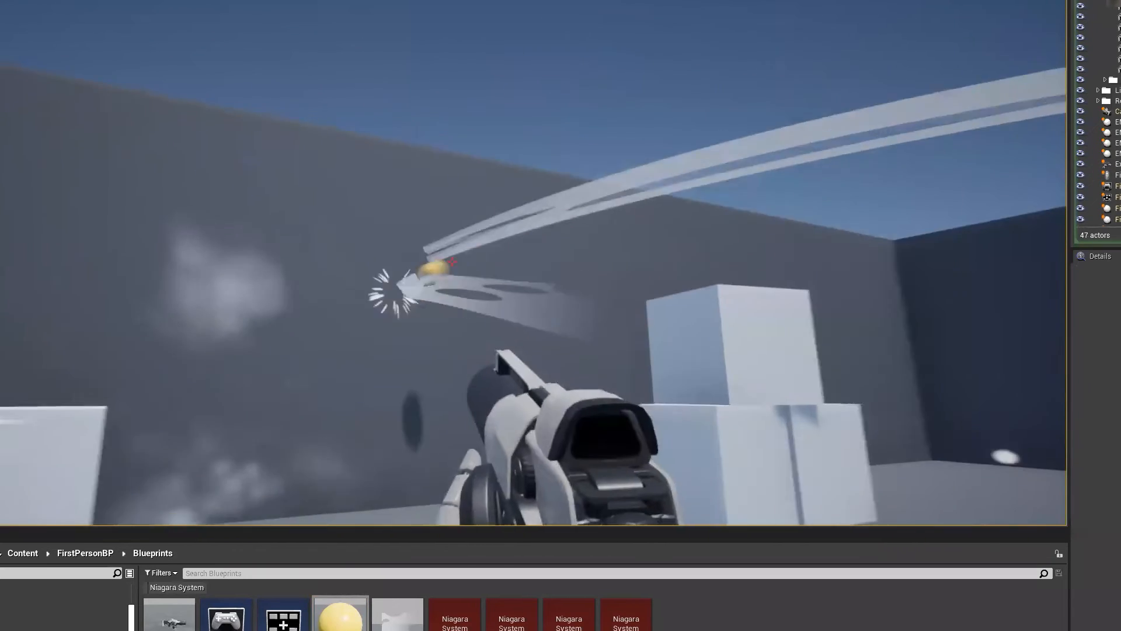
key(s)
click(452, 262)
click(452, 262)
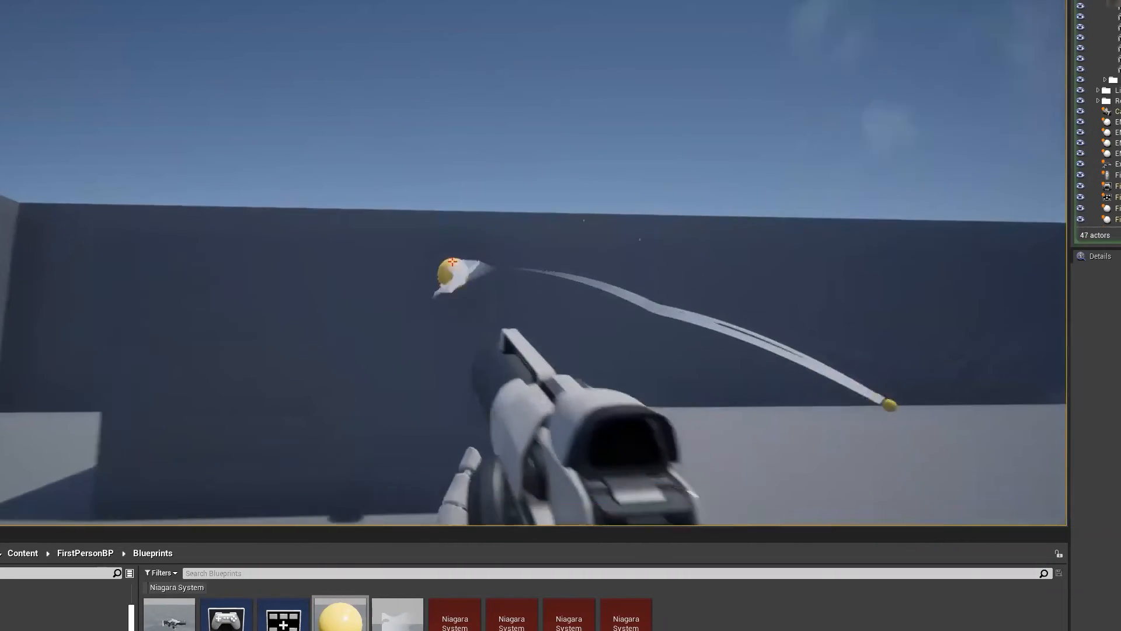
click(452, 262)
click(452, 261)
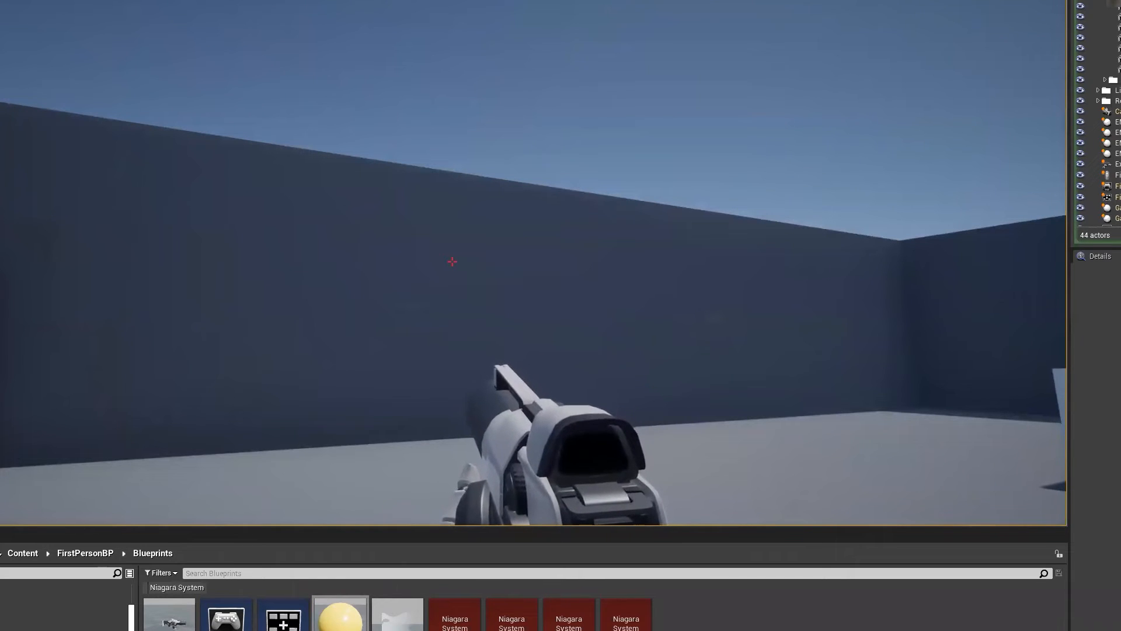
key(Escape)
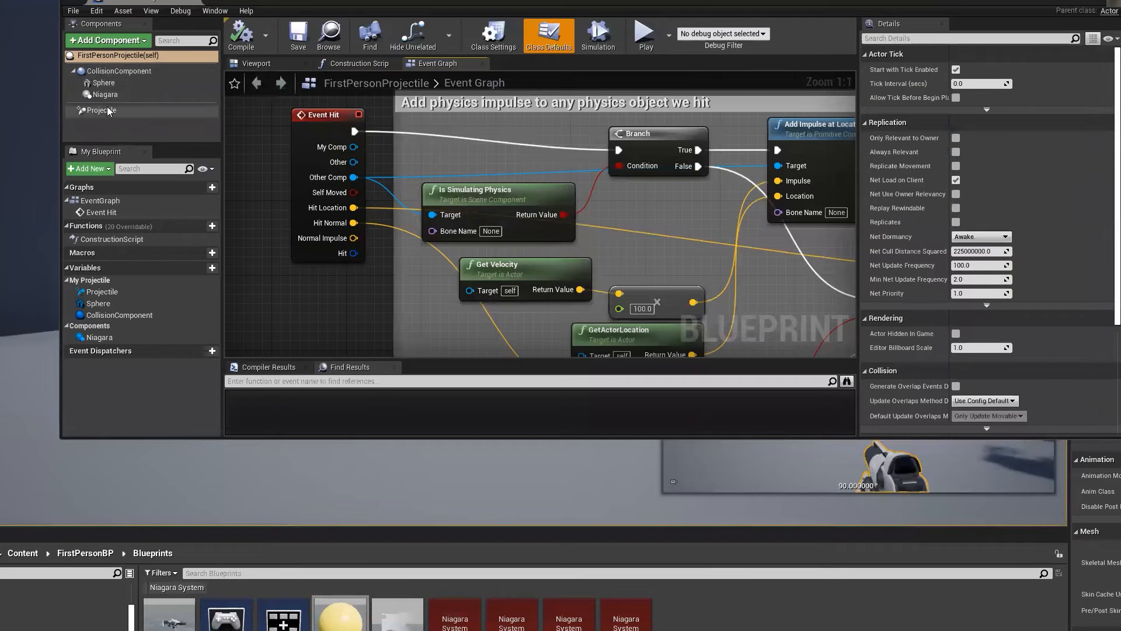
- Select the Niagara component of the FirstPersonProjectile blueprint, and test-fire the projectiles around the level in another play session
click(108, 95)
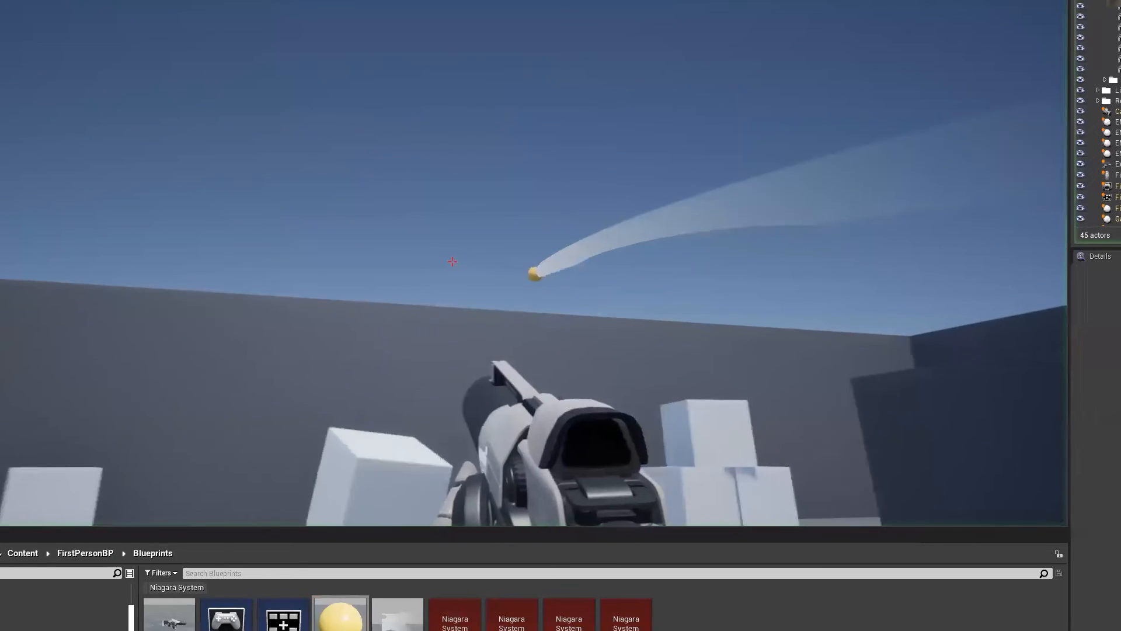
click(453, 261)
click(452, 261)
click(453, 261)
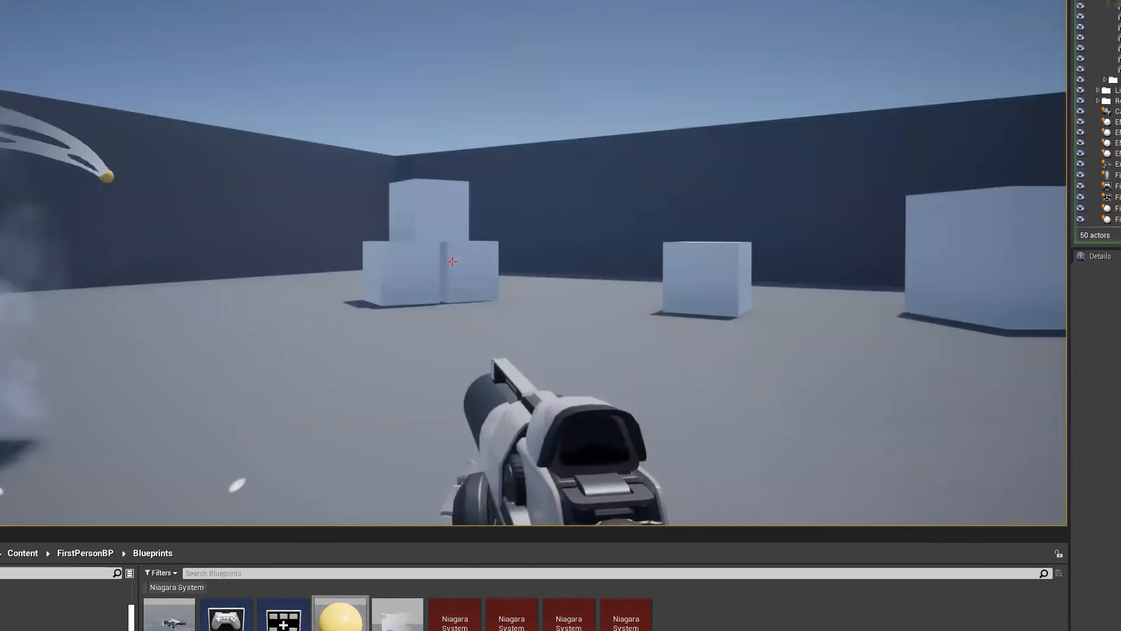
key(w)
click(453, 262)
click(452, 262)
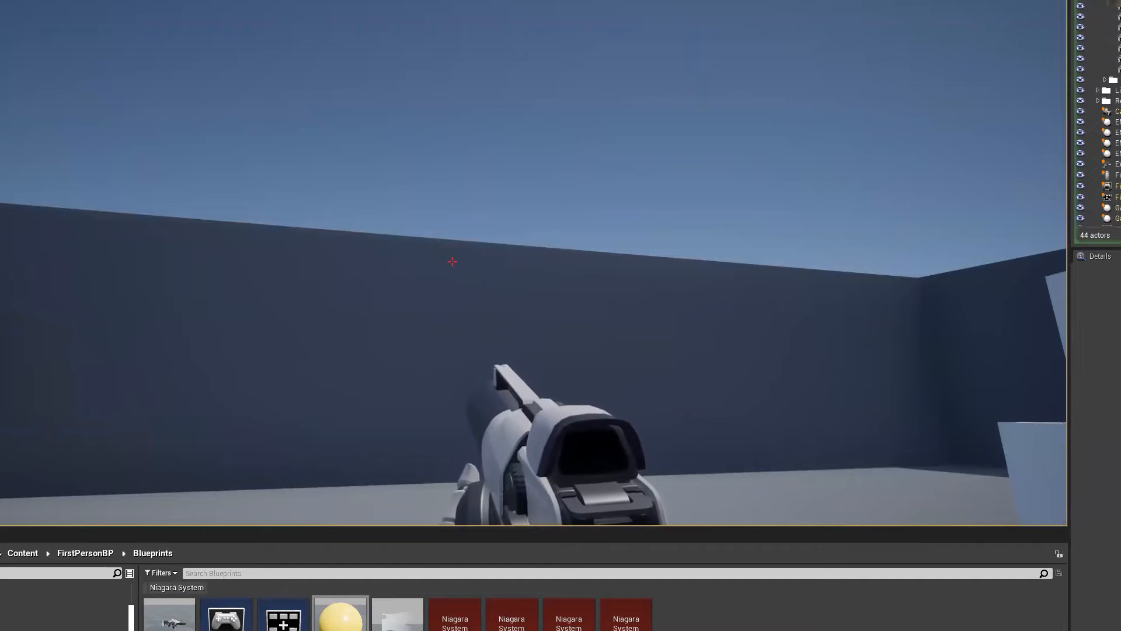
key(F8)
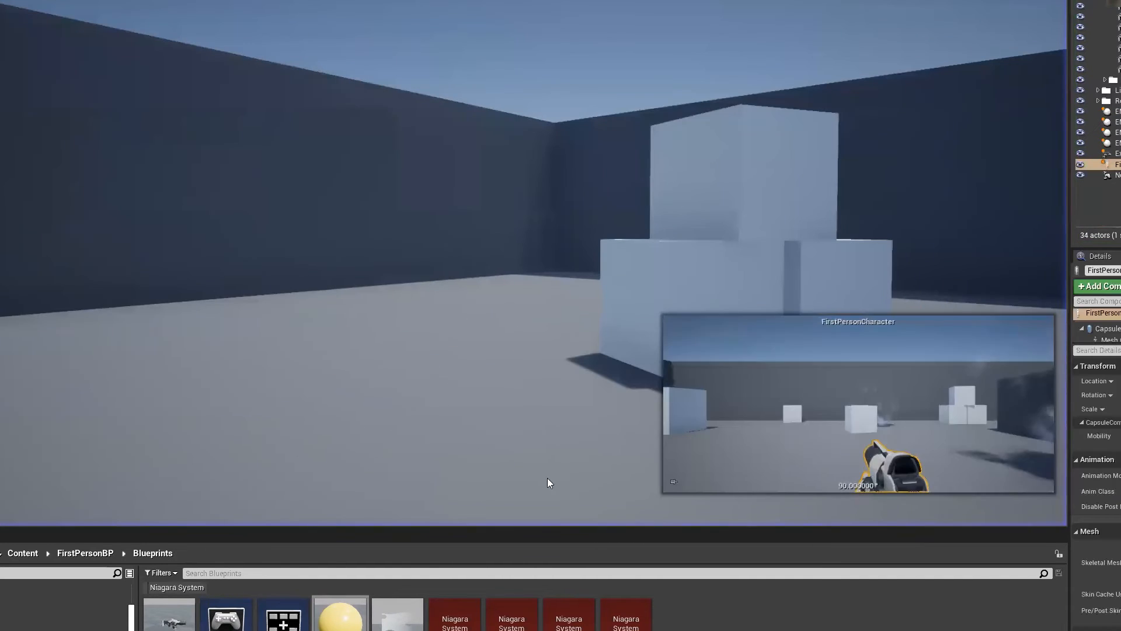
- Open the FirstPersonCharacter blueprint and add a LineTraceByChannel node beyond the Spawn System Attached node in the event graph
click(173, 619)
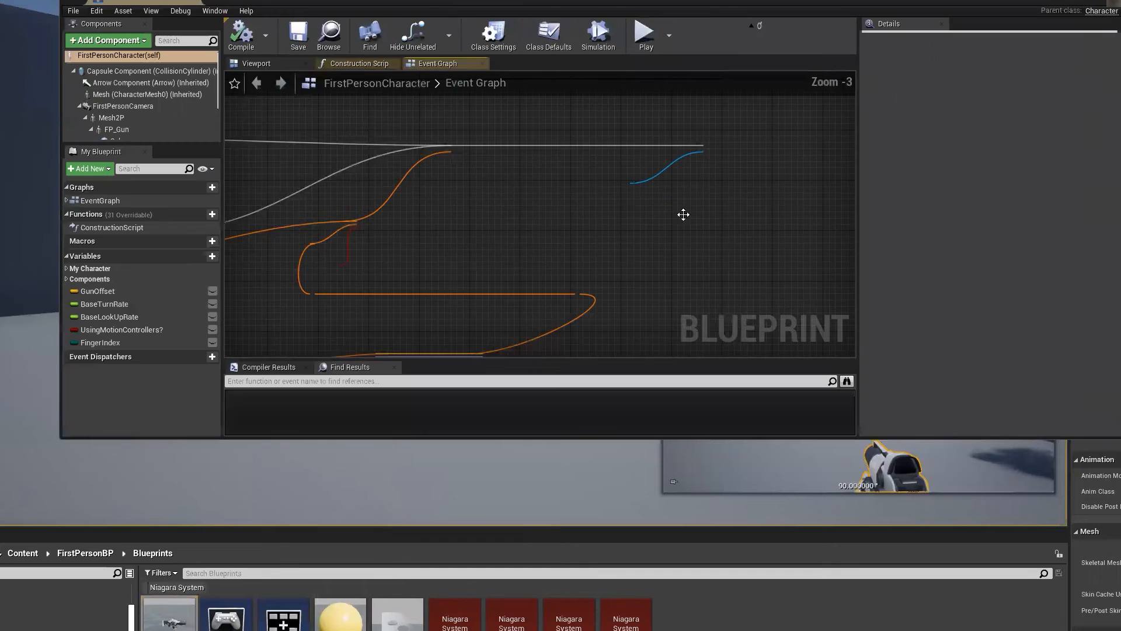
right_drag(750, 160, 565, 246)
scroll(565, 246, down, 2)
right_click(787, 244)
text(line trace by)
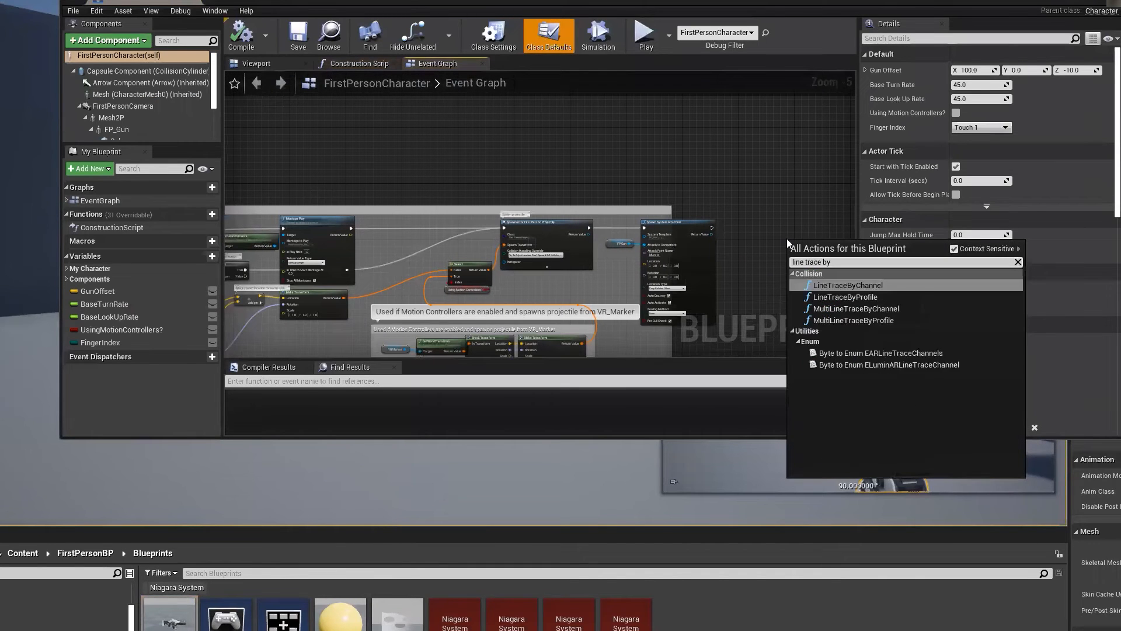
key(Return)
key(Home)
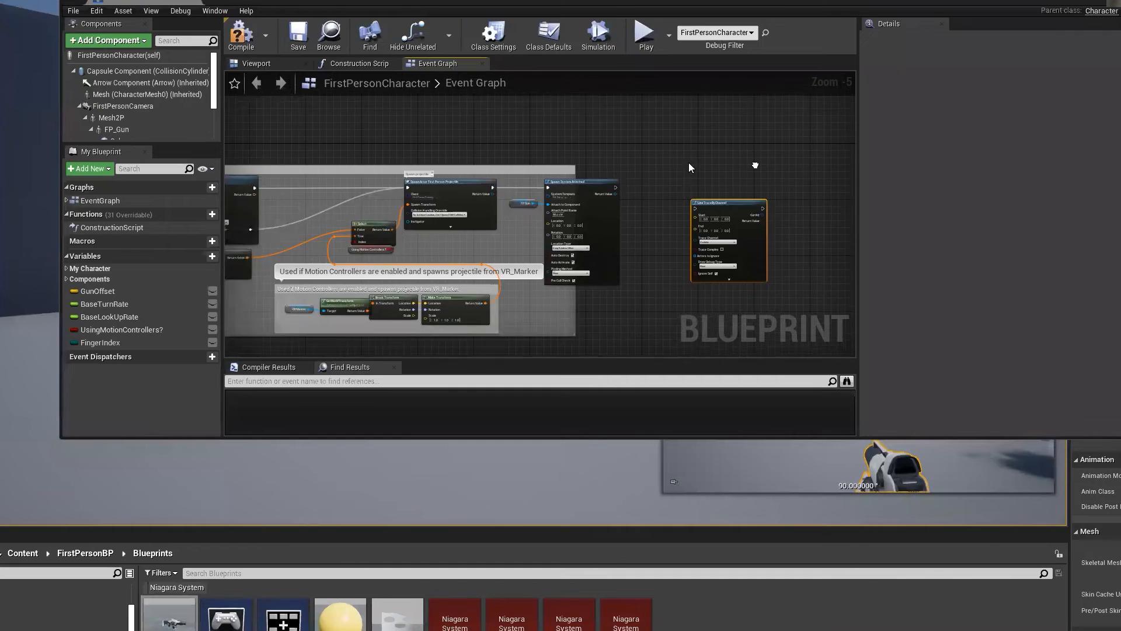
- Add a Break Hit Result node from the LineTraceByChannel node's Out Hit output and expand it to show all its pins
text(reak)
click(772, 232)
right_drag(761, 233, 572, 234)
click(595, 246)
drag(571, 323, 627, 267)
right_drag(719, 233, 573, 190)
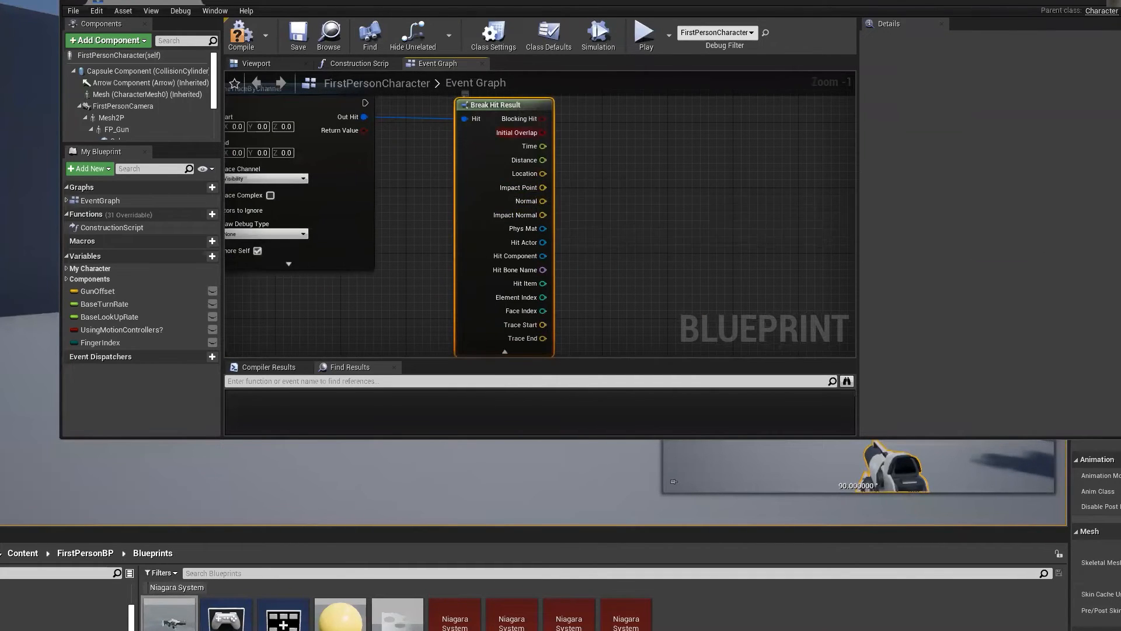
- Copy the Spawn System at Location node from the FirstPersonProjectile event graph and paste it beside Break Hit Result in FirstPersonCharacter
double_click(340, 616)
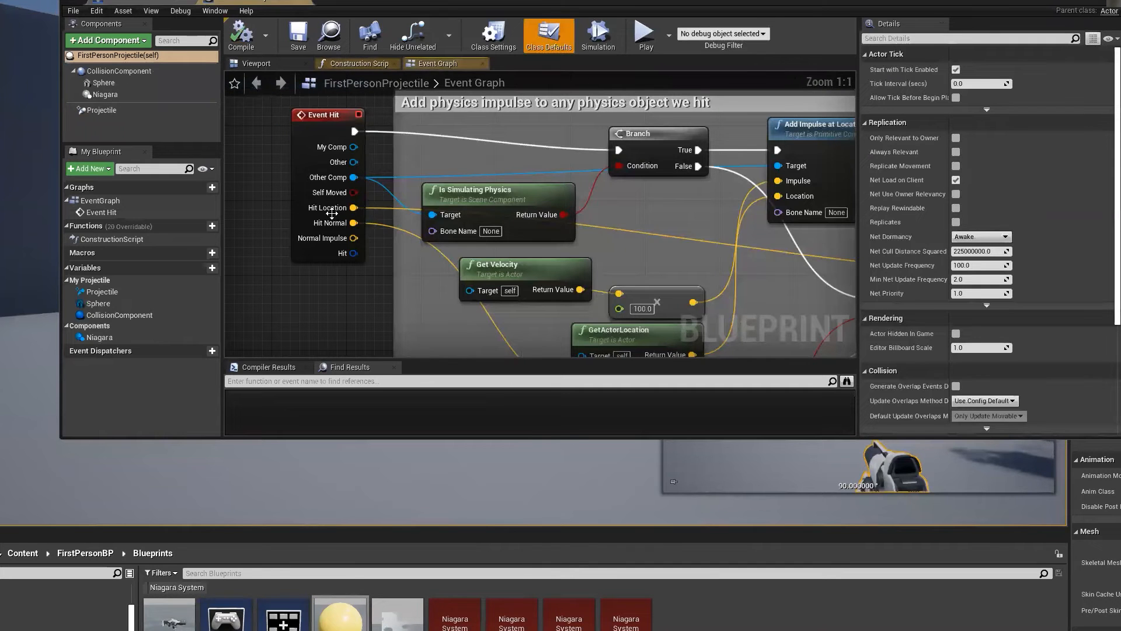
right_drag(588, 190, 286, 104)
scroll(653, 174, down, 2)
right_drag(654, 174, 542, 160)
click(714, 181)
click(164, 4)
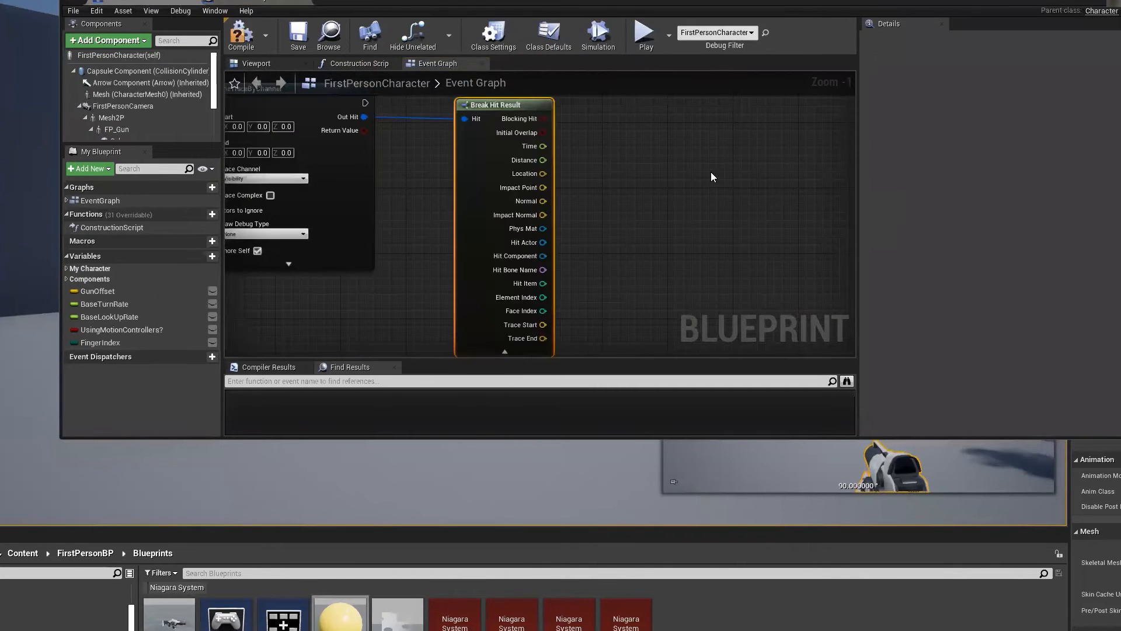
key(ctrl+v)
- Connect the hit's Location to Spawn System at Location, and its Normal through a Make Rot from X node to Rotation
drag(718, 178, 590, 227)
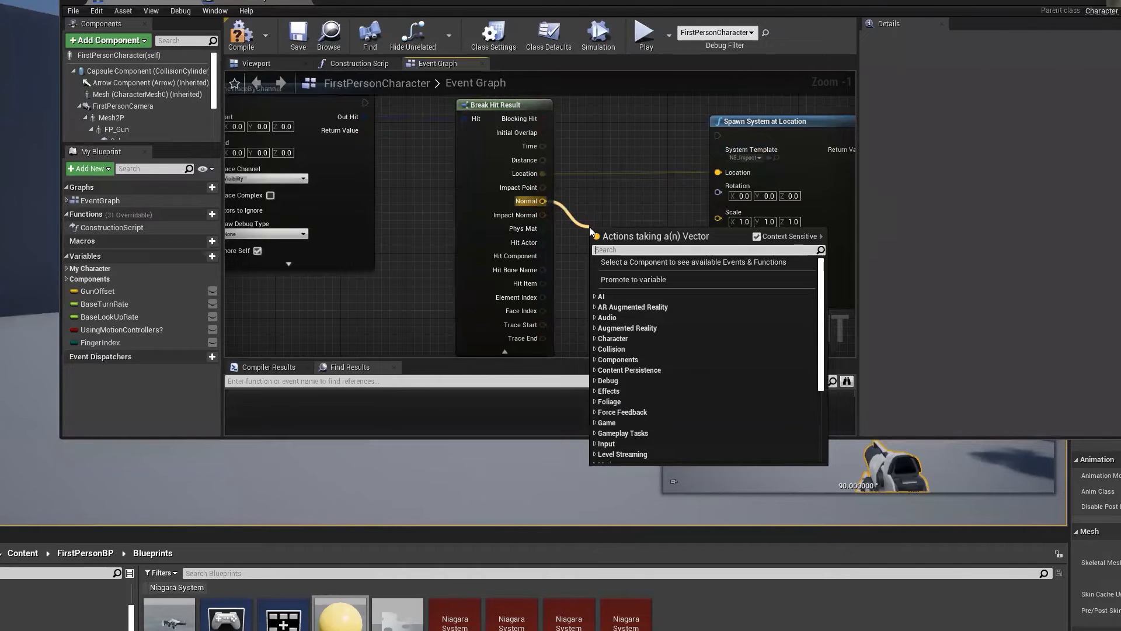
text(make rot r)
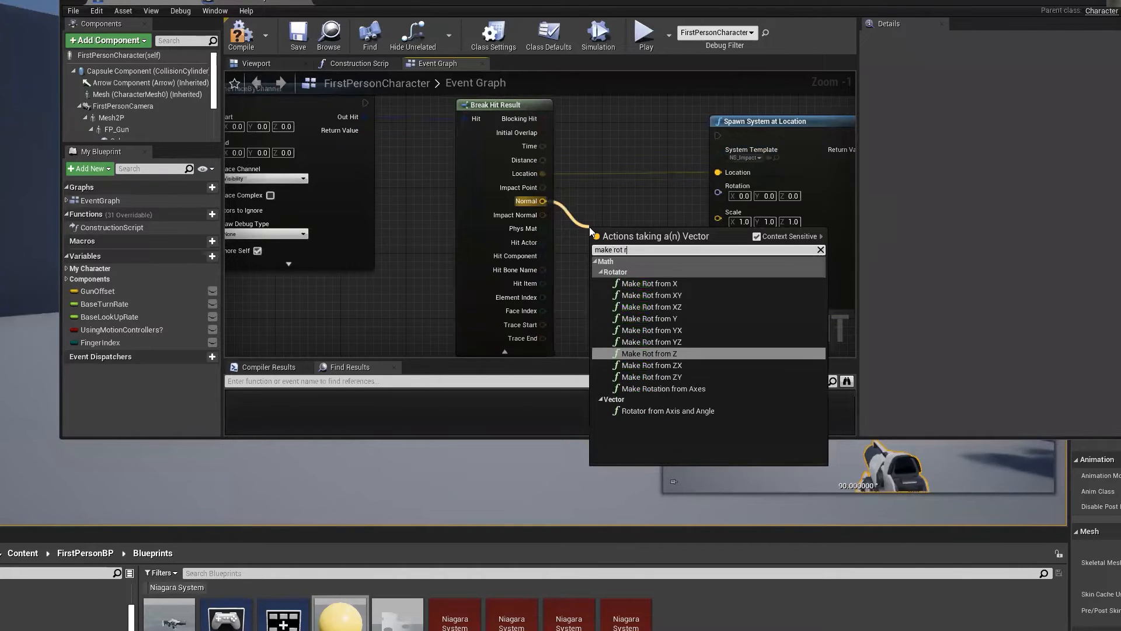
key(Up)
key(Up)
key(Up)
key(Up)
key(Up)
key(Up)
key(Return)
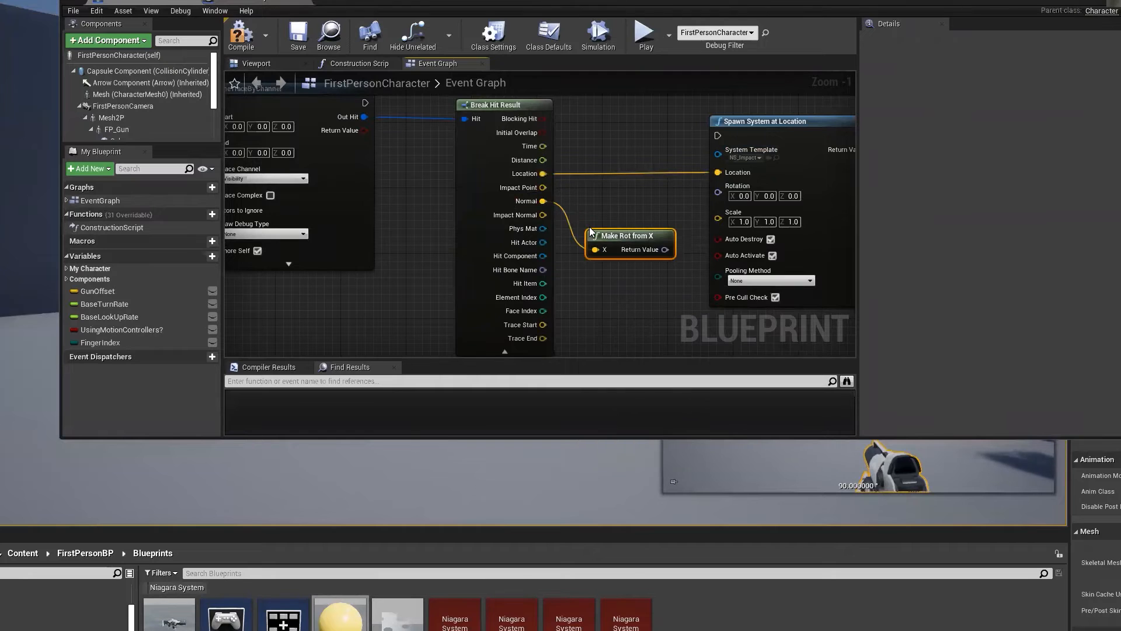
drag(664, 249, 718, 192)
drag(611, 247, 622, 214)
right_drag(632, 246, 661, 326)
- Rearrange the hit nodes and connect the LineTraceByChannel execution output to Spawn System at Location
drag(510, 148, 525, 169)
right_drag(529, 228, 488, 228)
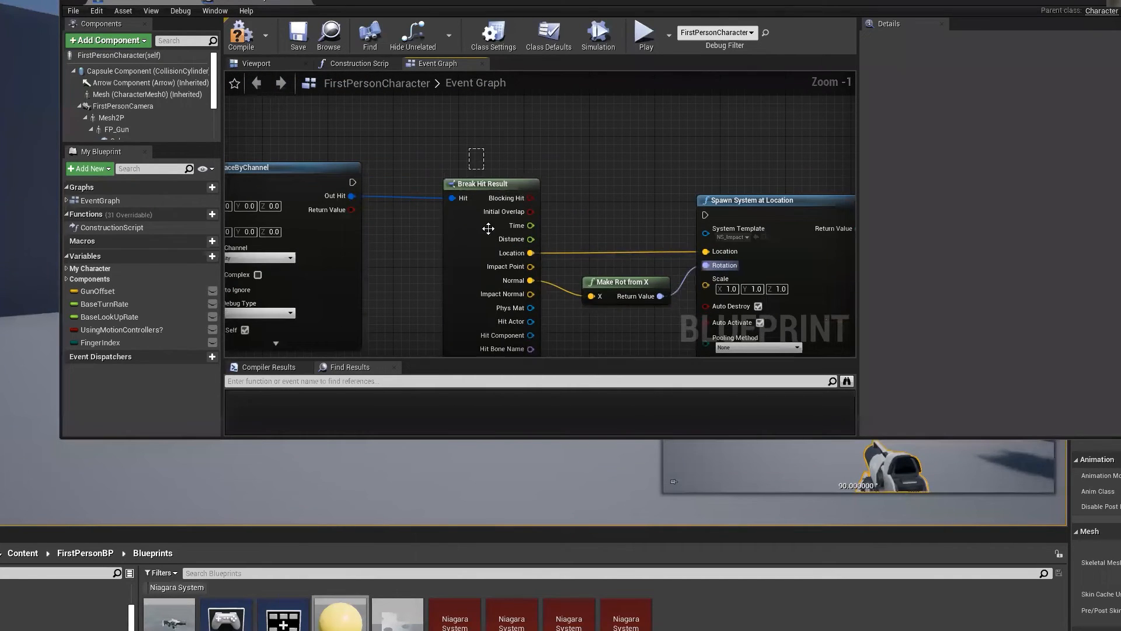
drag(489, 228, 620, 295)
drag(504, 186, 504, 226)
drag(352, 182, 705, 215)
mouse_move(774, 217)
mouse_down()
mouse_move(808, 168)
mouse_move(815, 177)
mouse_up()
- Insert a Branch driven by the trace's Return Value after LineTraceByChannel, with its True output running Spawn System at Location
drag(352, 210, 531, 177)
text(branch)
click(646, 221)
mouse_move(577, 212)
mouse_down()
mouse_move(544, 186)
mouse_move(526, 191)
mouse_up()
drag(510, 182, 359, 184)
click(422, 200)
right_drag(631, 217, 470, 179)
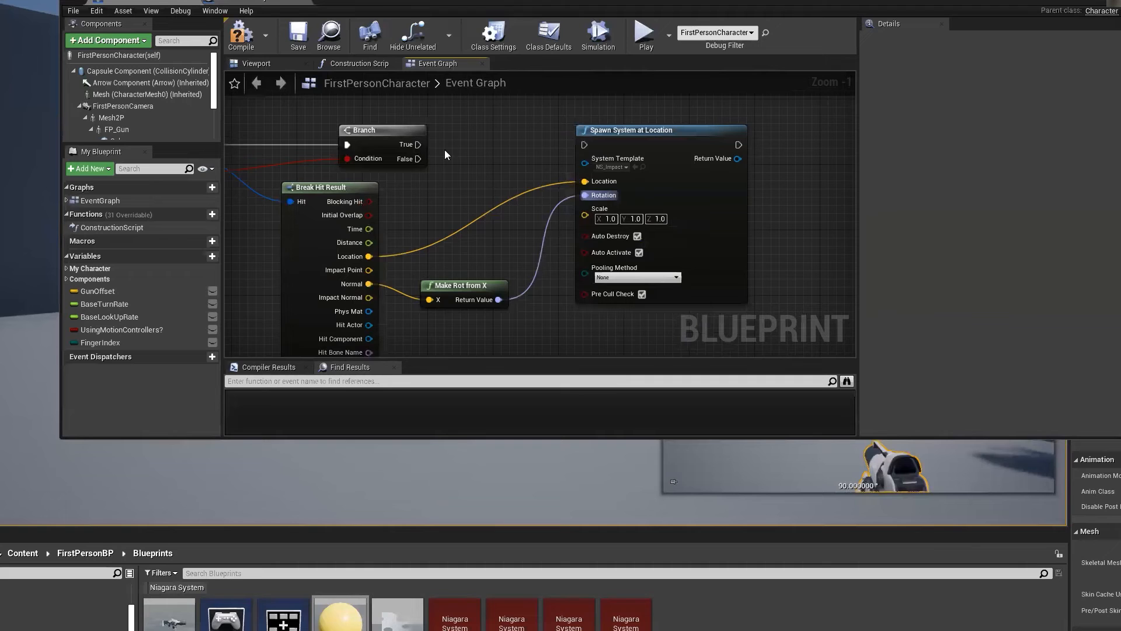
right_drag(366, 297, 534, 295)
scroll(597, 294, down, 1)
mouse_move(597, 294)
right_down()
mouse_move(590, 250)
mouse_move(597, 295)
right_up()
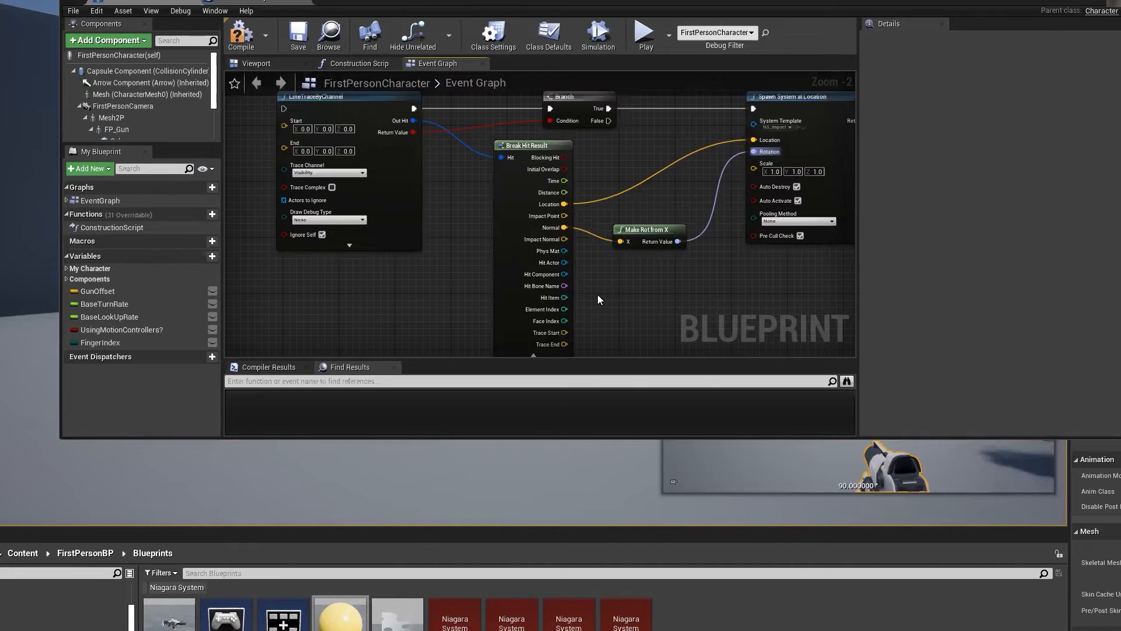
right_drag(664, 174, 674, 238)
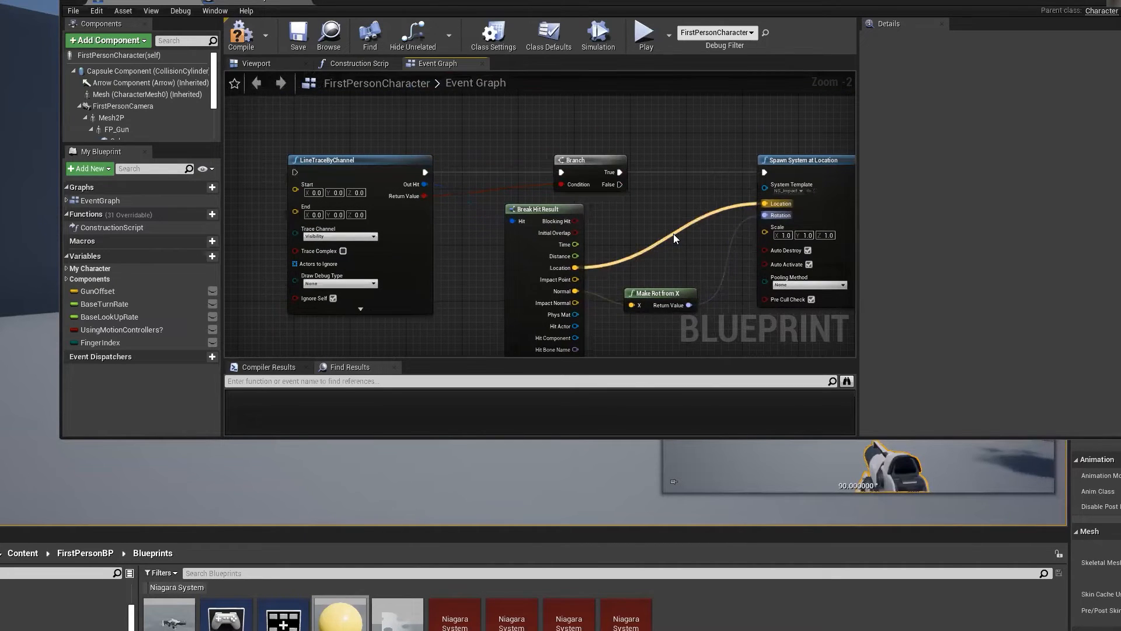
- Collapse Break Hit Result to hide its unused pins and tidy the nodes around it
right_drag(608, 216, 562, 186)
drag(528, 279, 608, 166)
drag(528, 280, 569, 220)
drag(529, 315, 547, 308)
right_drag(554, 303, 600, 245)
click(548, 342)
click(545, 342)
scroll(499, 272, up, 3)
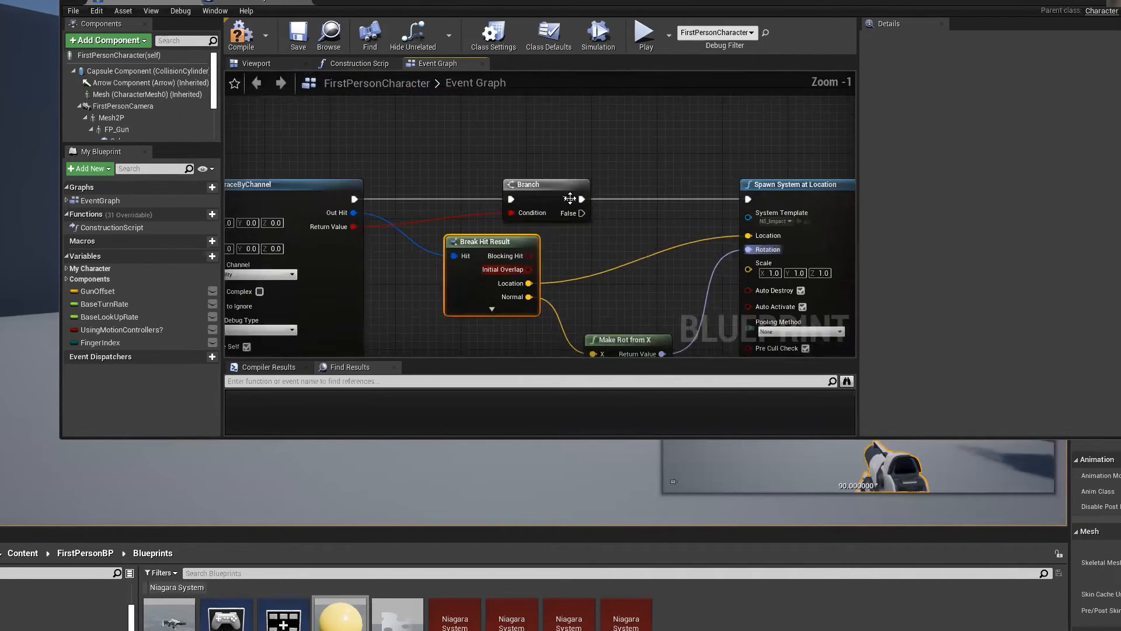
- Review the Spawn System at Location node and raise Make Rot from X between it and Break Hit Result
right_drag(814, 156, 438, 105)
click(544, 220)
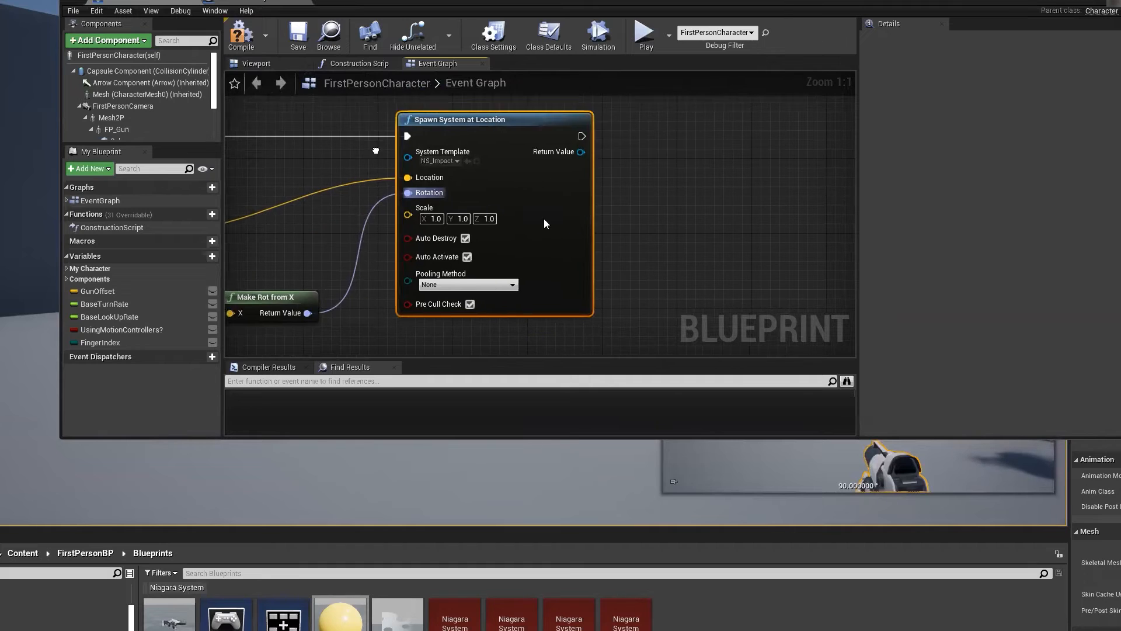
right_drag(544, 220, 800, 243)
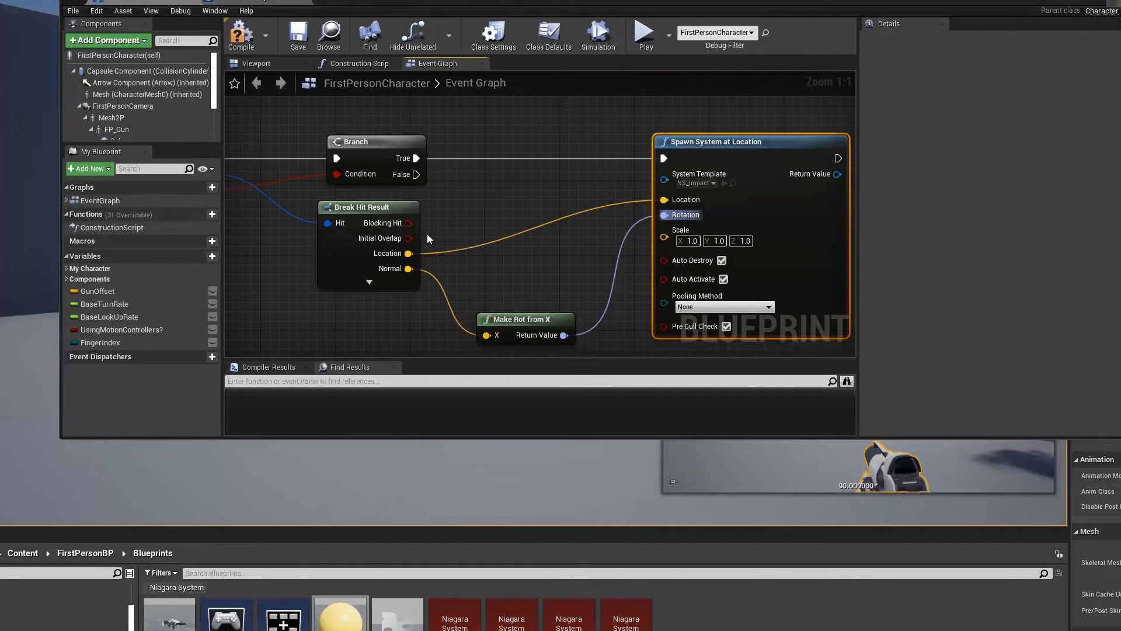
right_drag(517, 237, 566, 209)
scroll(625, 207, down, 1)
drag(588, 277, 587, 236)
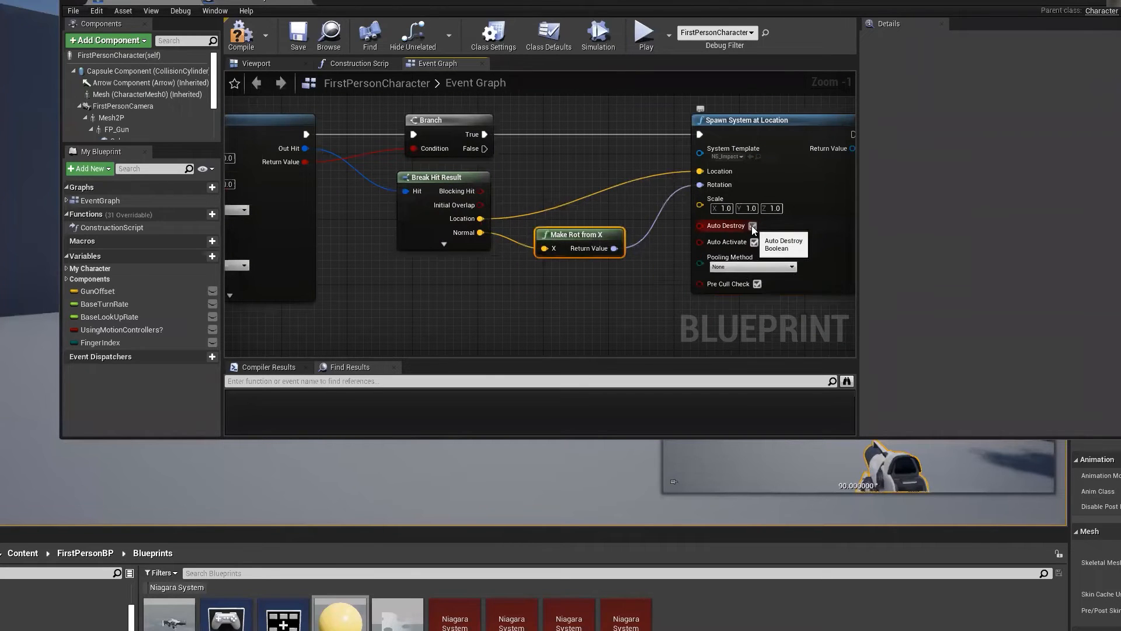
- Delete the whole line-trace group: LineTraceByChannel, Branch, Break Hit Result, Make Rot from X and Spawn System at Location
right_drag(441, 104, 669, 131)
scroll(669, 132, down, 1)
right_drag(622, 187, 504, 168)
key(ctrl+a)
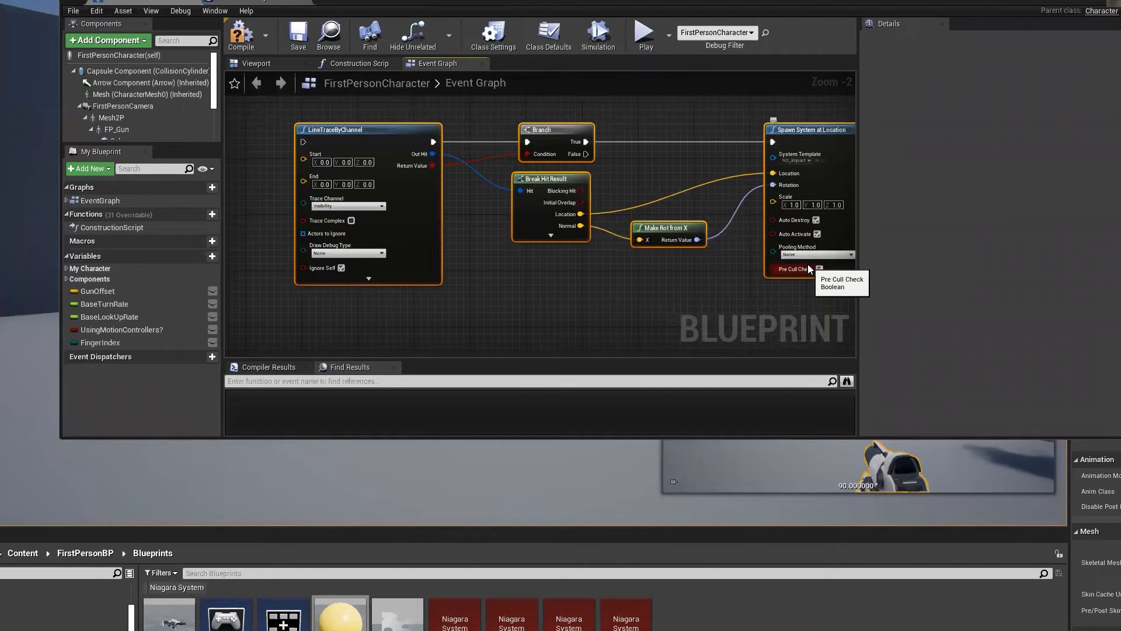
key(Delete)
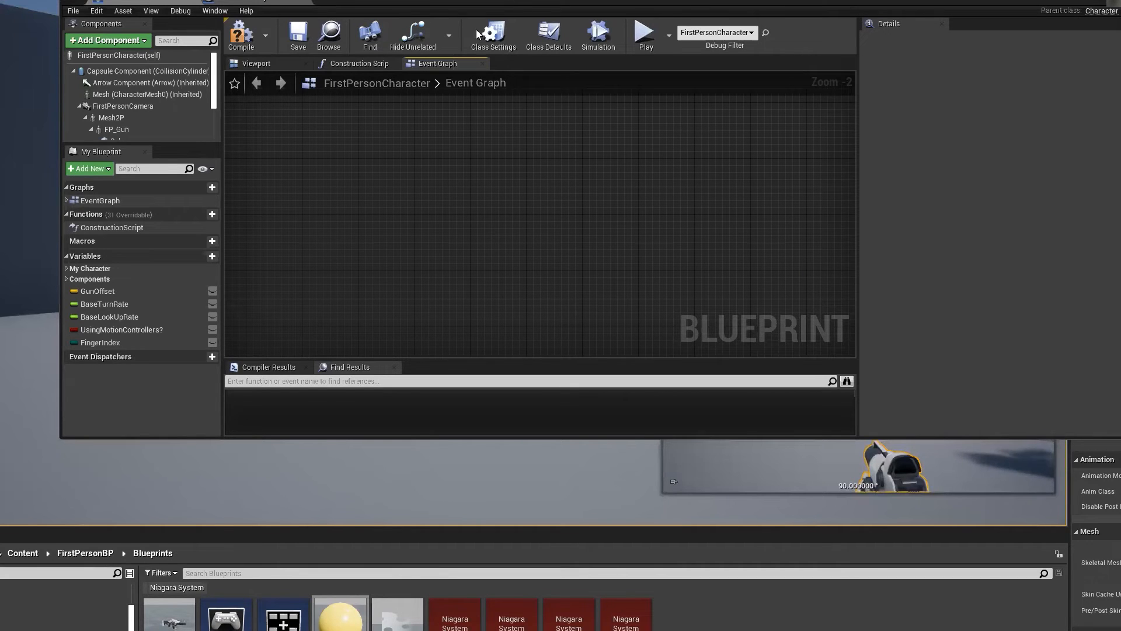
- Add a Set Vector Parameter node from the Spawn System Attached node's Return Value and align it beside that node
scroll(170, 119, down, 3)
scroll(543, 187, down, 4)
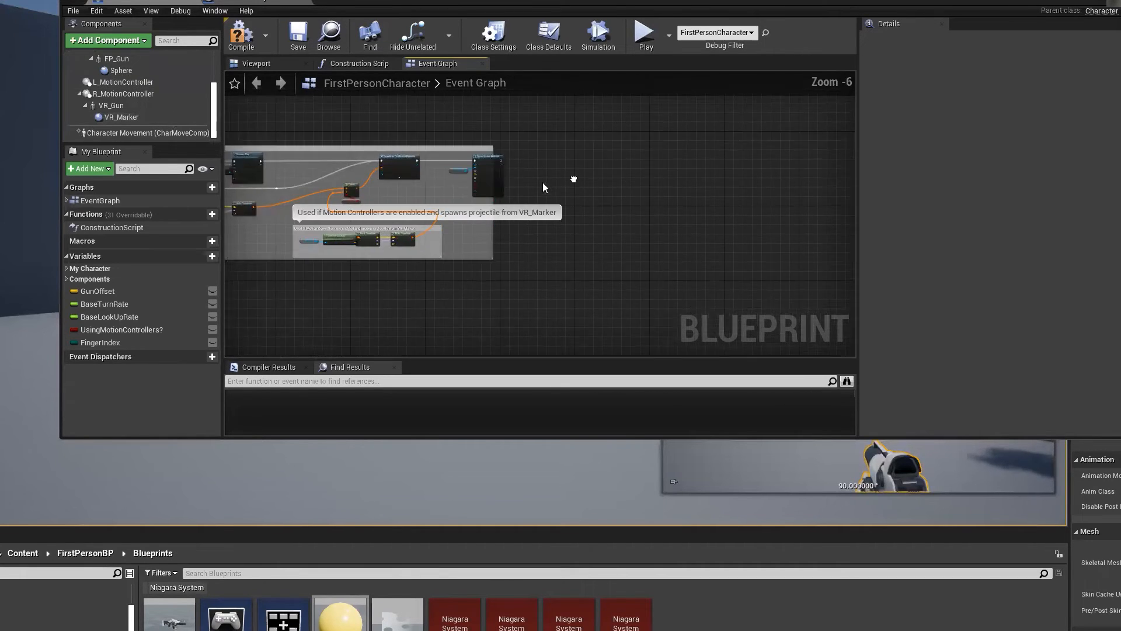
scroll(543, 187, up, 7)
right_drag(467, 233, 604, 257)
drag(548, 167, 714, 181)
click(651, 187)
drag(547, 168, 684, 180)
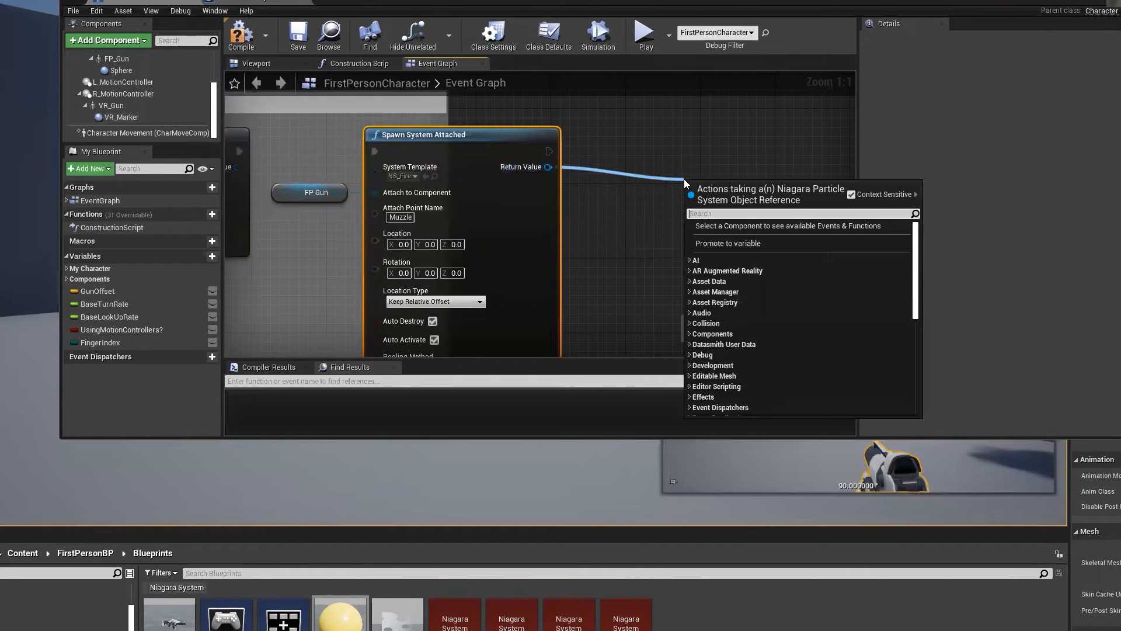
text(set vect)
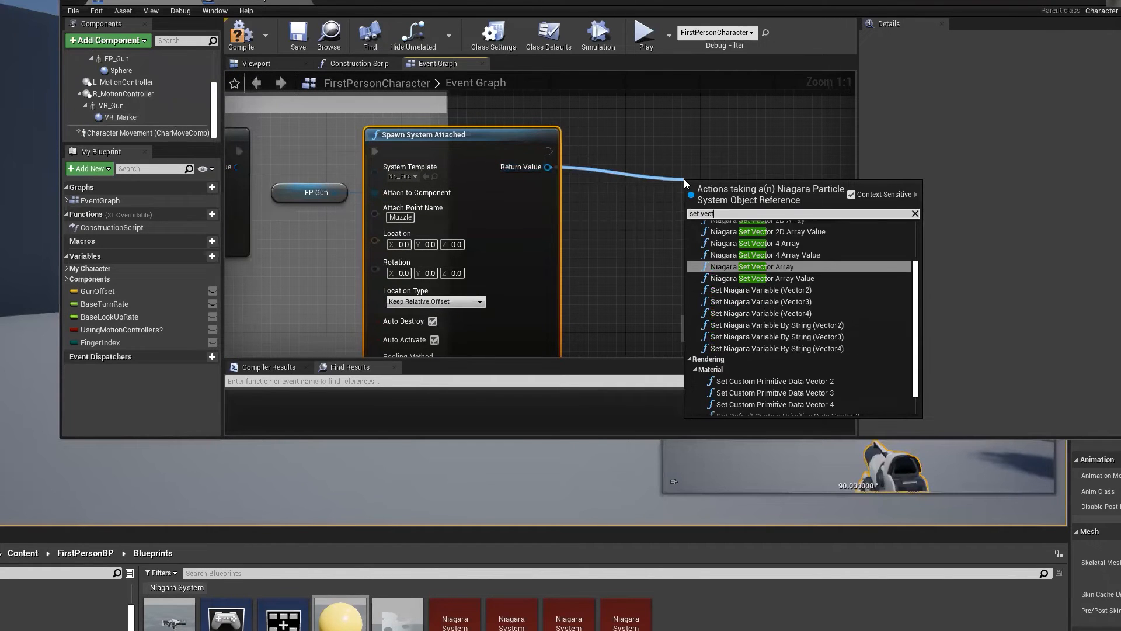
text(or param)
key(Return)
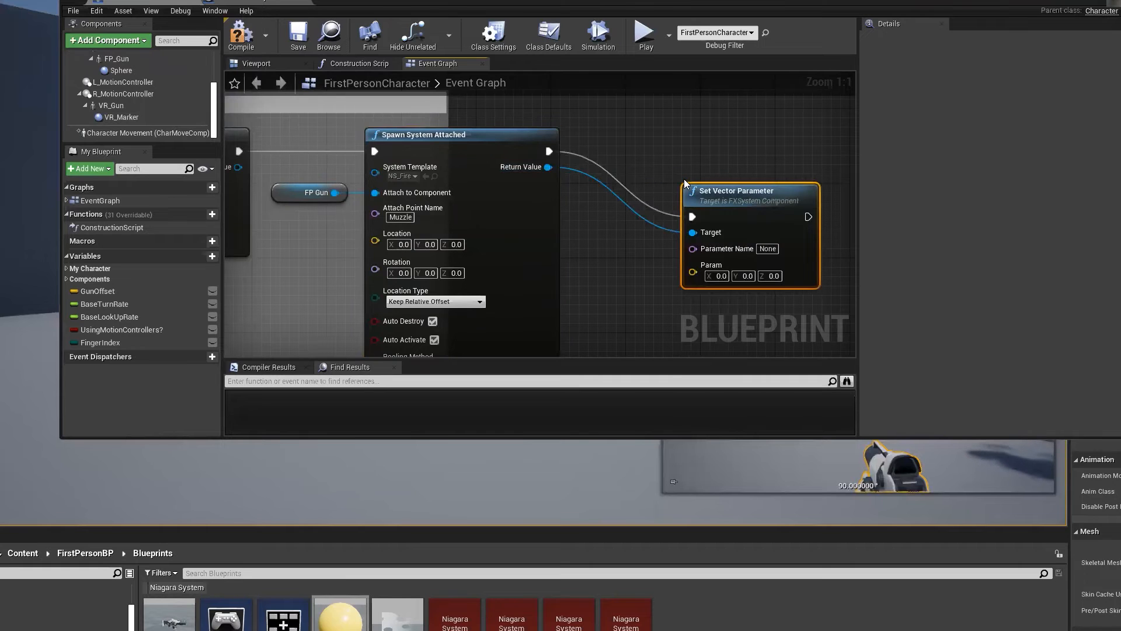
drag(732, 207, 649, 142)
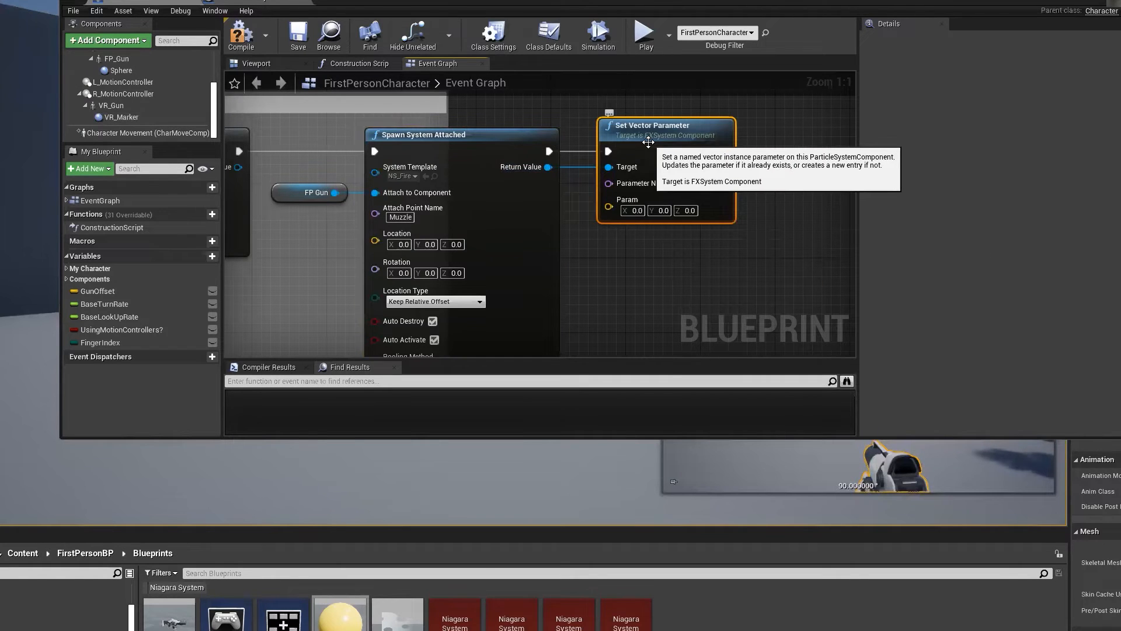
- Set the Parameter Name of the Set Vector Parameter node to Target Location
click(692, 184)
text(Target)
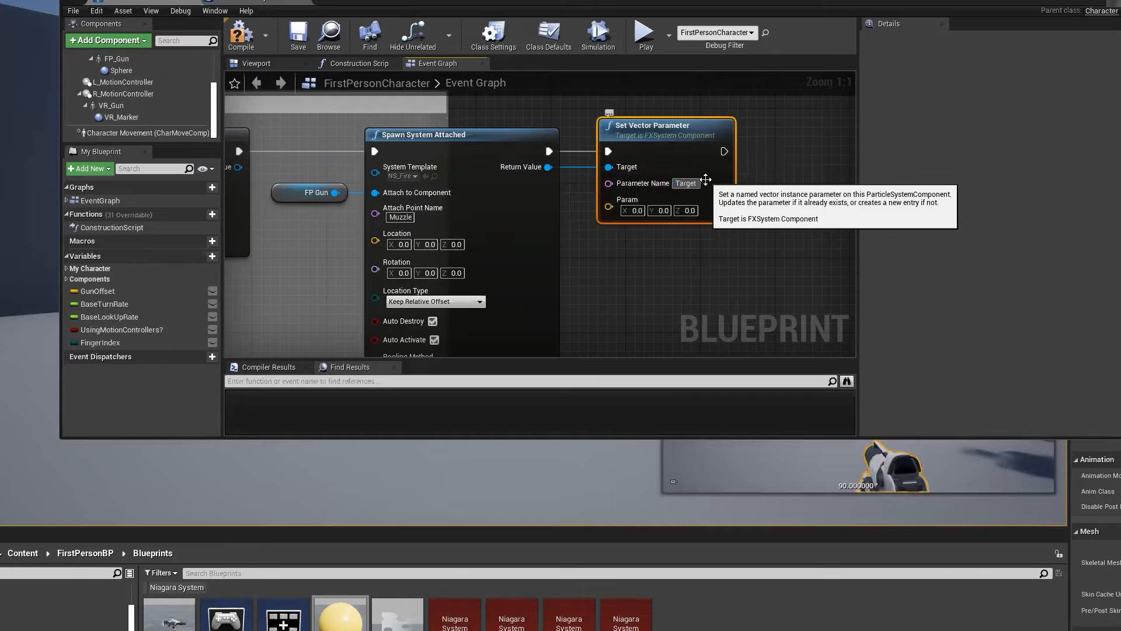
text( Location)
key(Return)
- Promote the Param input of Set Vector Parameter to a variable, place its node beneath, and compile the blueprint
right_drag(642, 245, 631, 212)
scroll(705, 237, down, 3)
drag(622, 188, 666, 222)
click(710, 273)
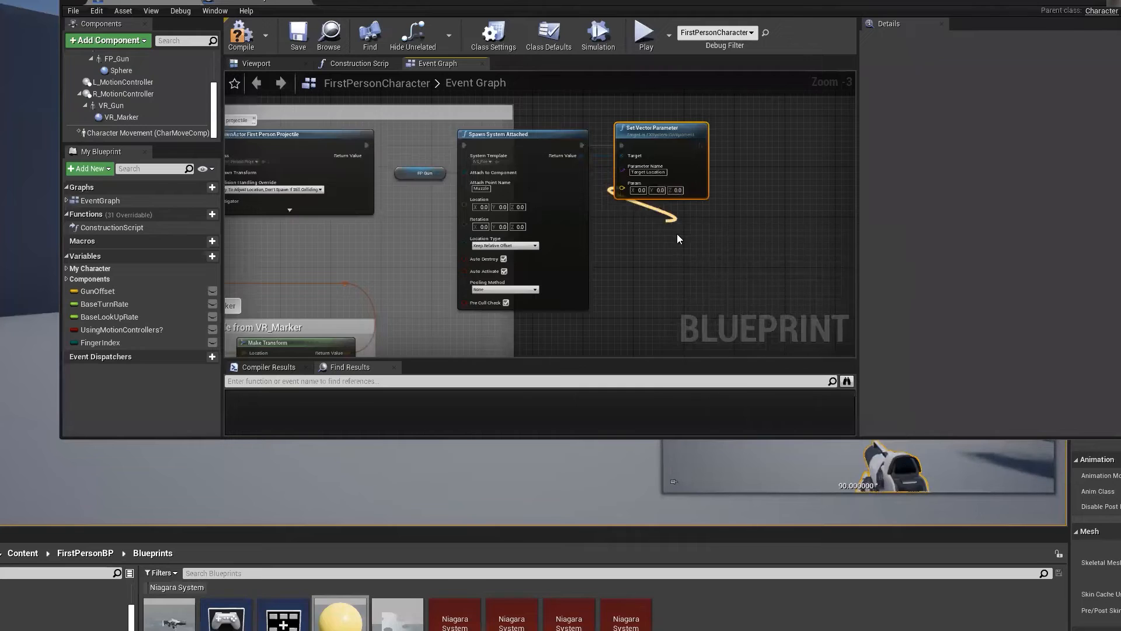
click(548, 124)
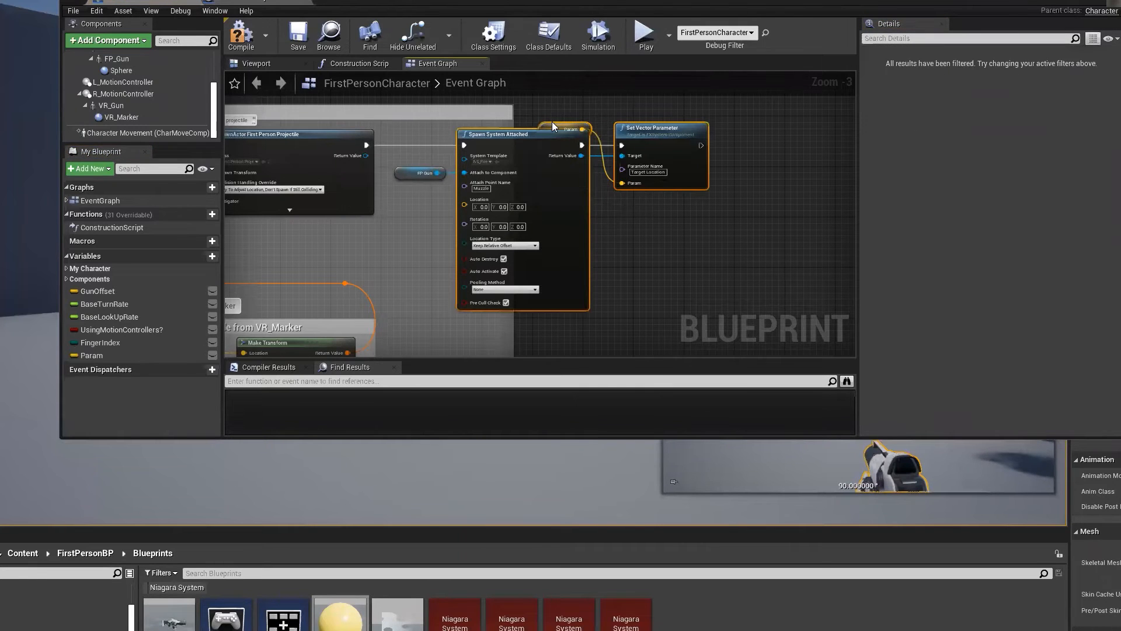
drag(547, 126, 629, 202)
click(648, 193)
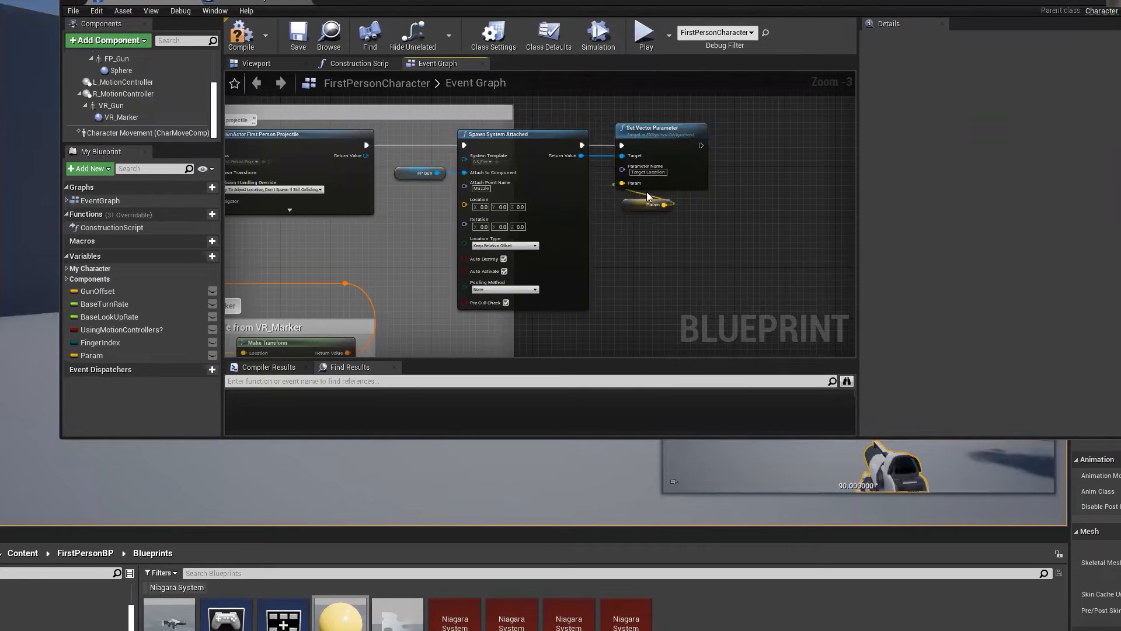
scroll(649, 184, up, 3)
click(244, 25)
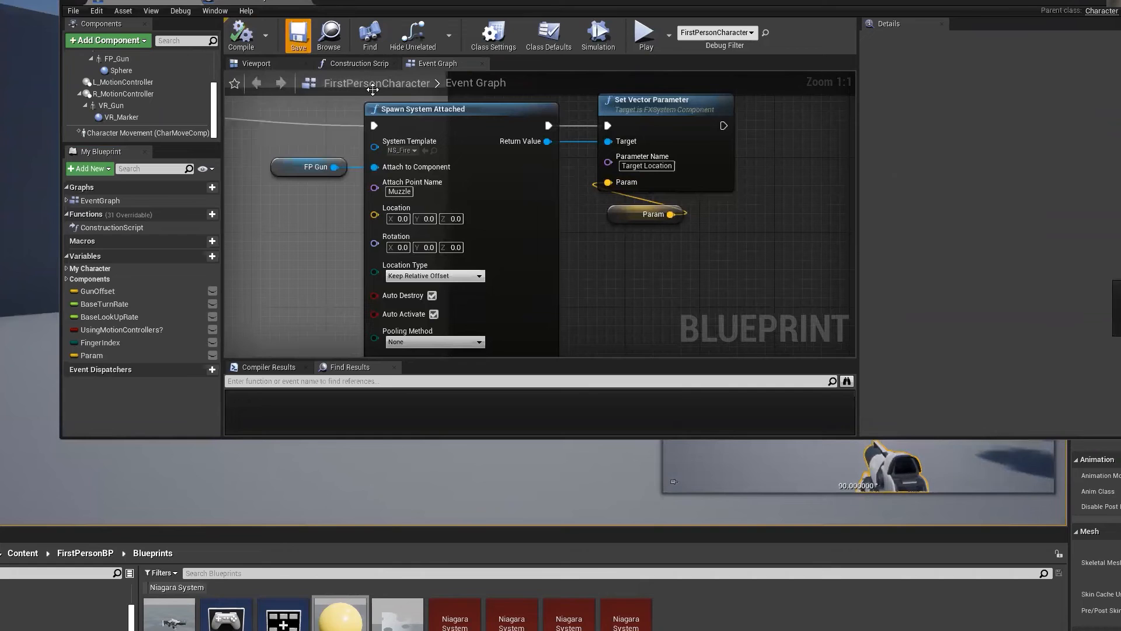
- Open the NS_Fire Niagara system and add a Vector user parameter to its system settings
click(578, 614)
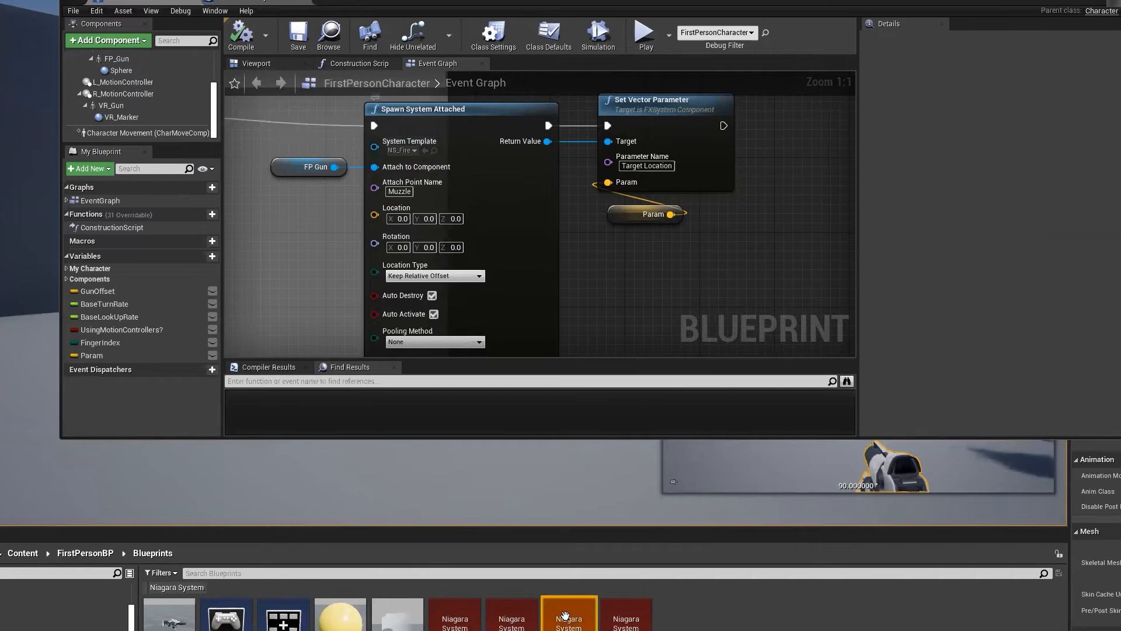
double_click(581, 615)
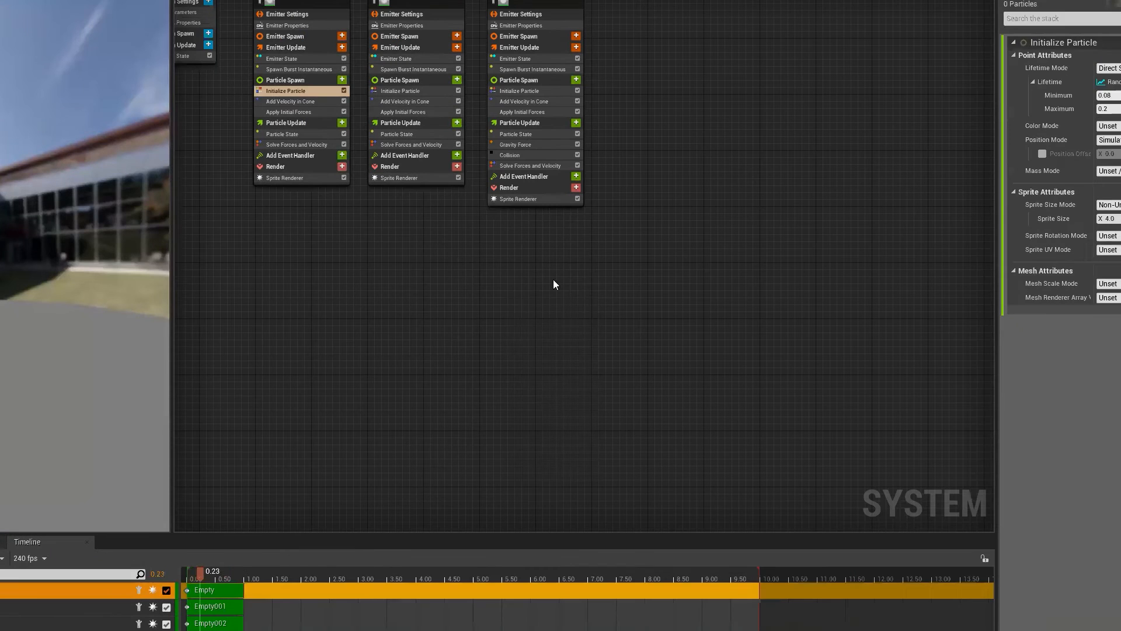
right_drag(536, 334, 624, 421)
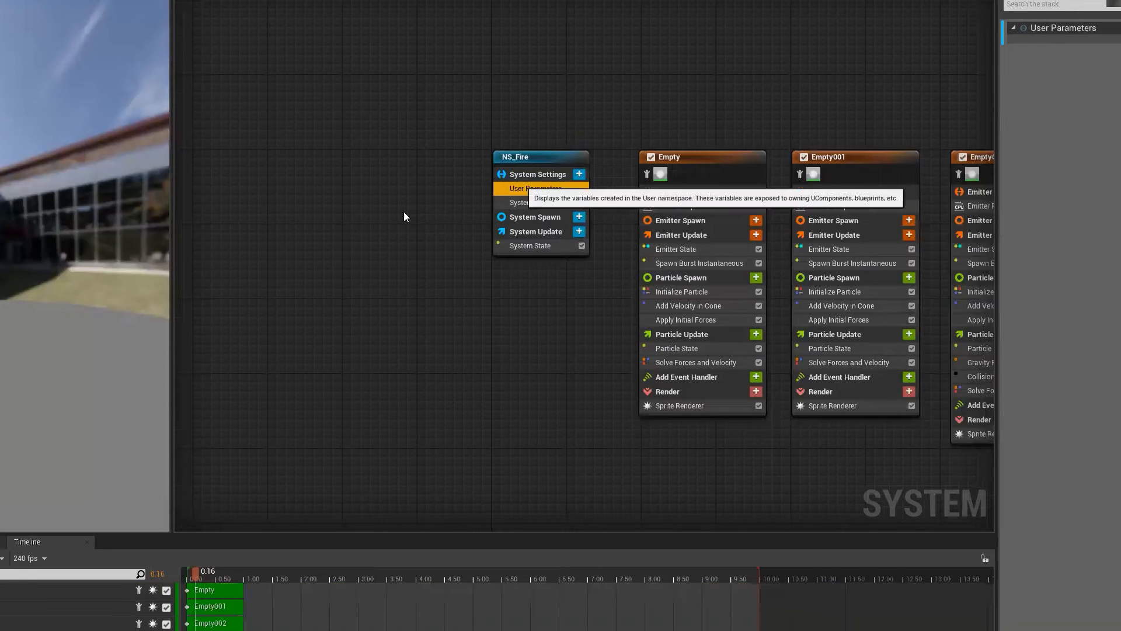
click(578, 174)
text(vect)
click(506, 216)
- Copy the parameter name from the blueprint's Set Vector Parameter node and rename the new NS_Fire user parameter Target Location
double_click(1070, 42)
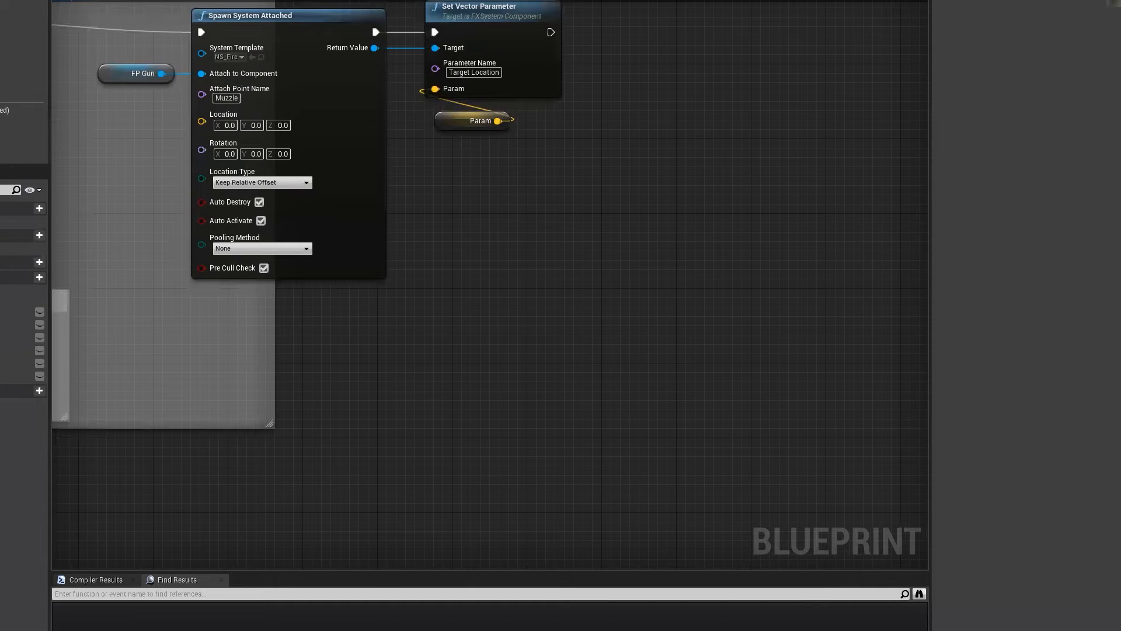
click(473, 72)
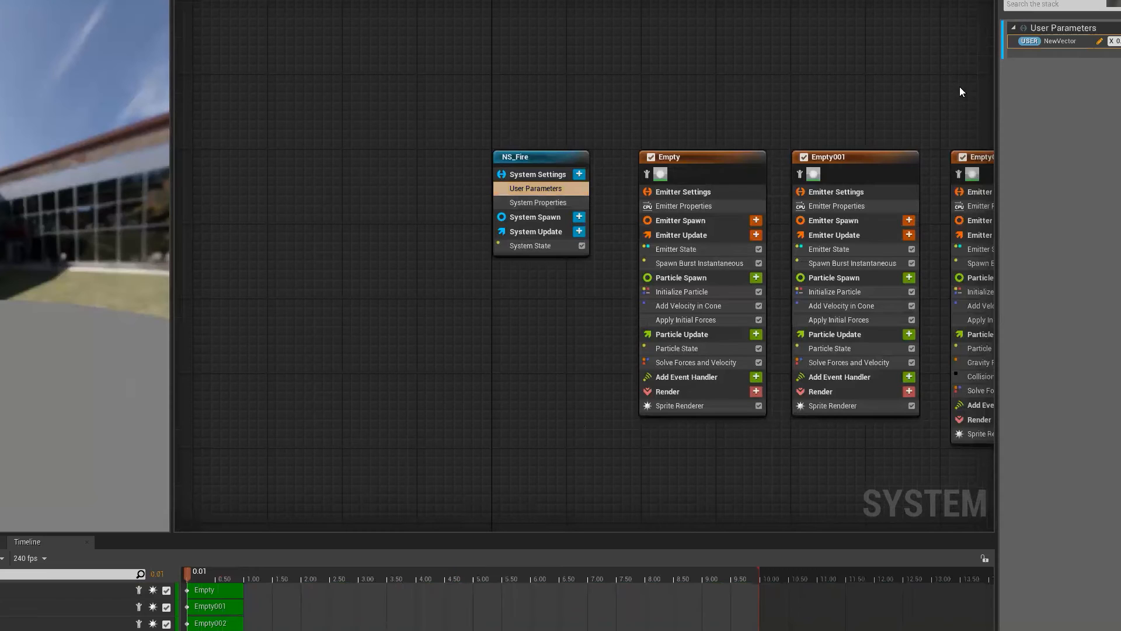
double_click(1063, 41)
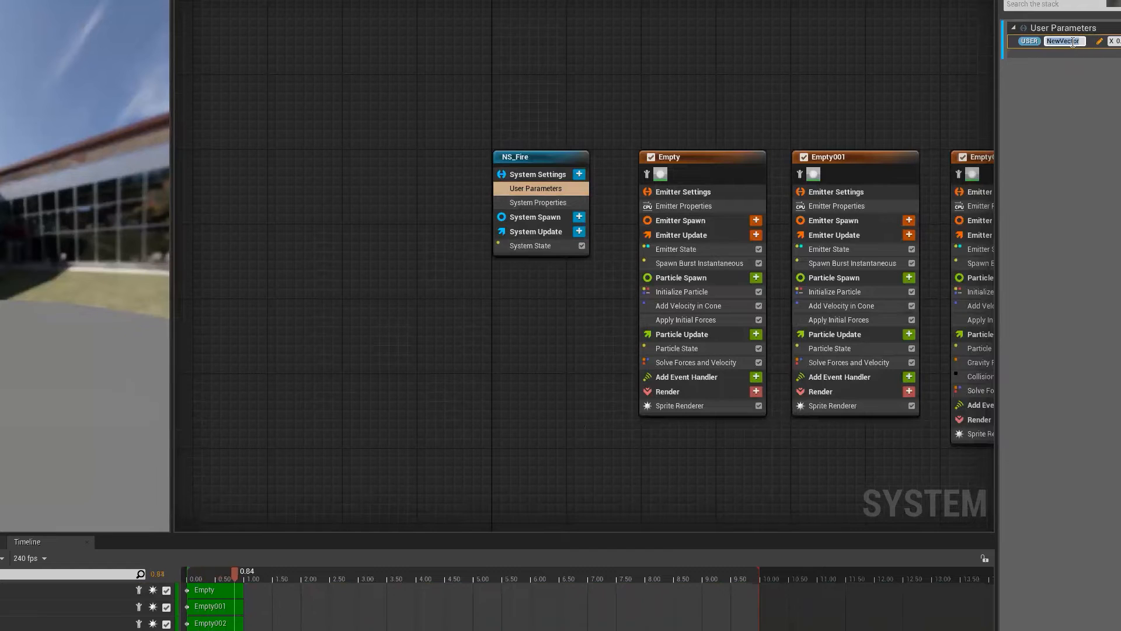
right_drag(704, 66, 481, 83)
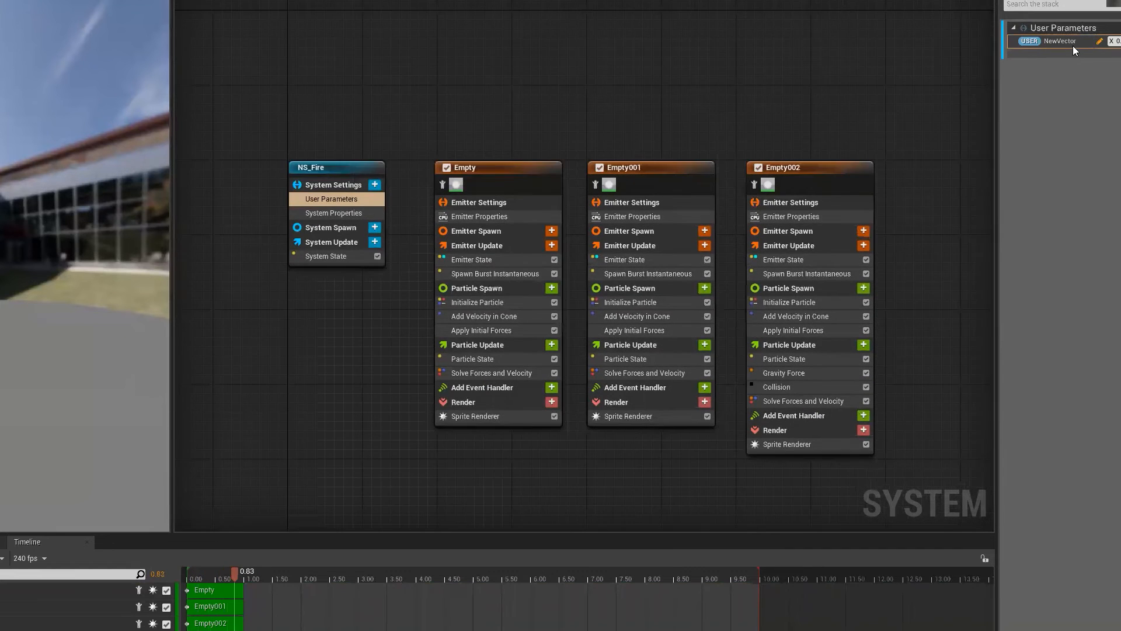
key(Return)
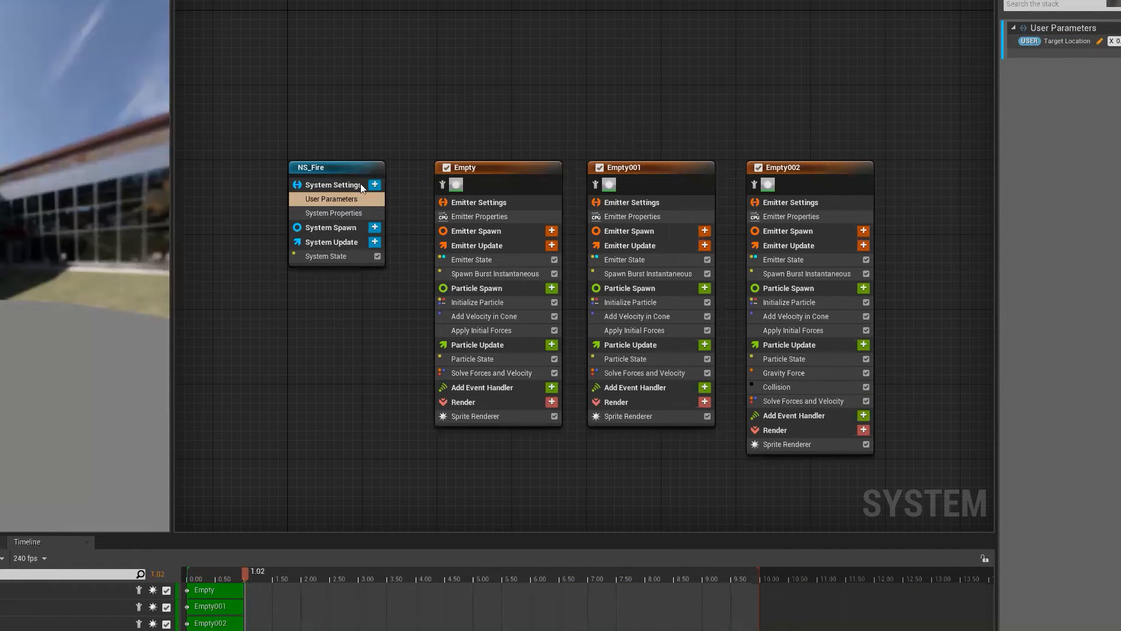
click(323, 199)
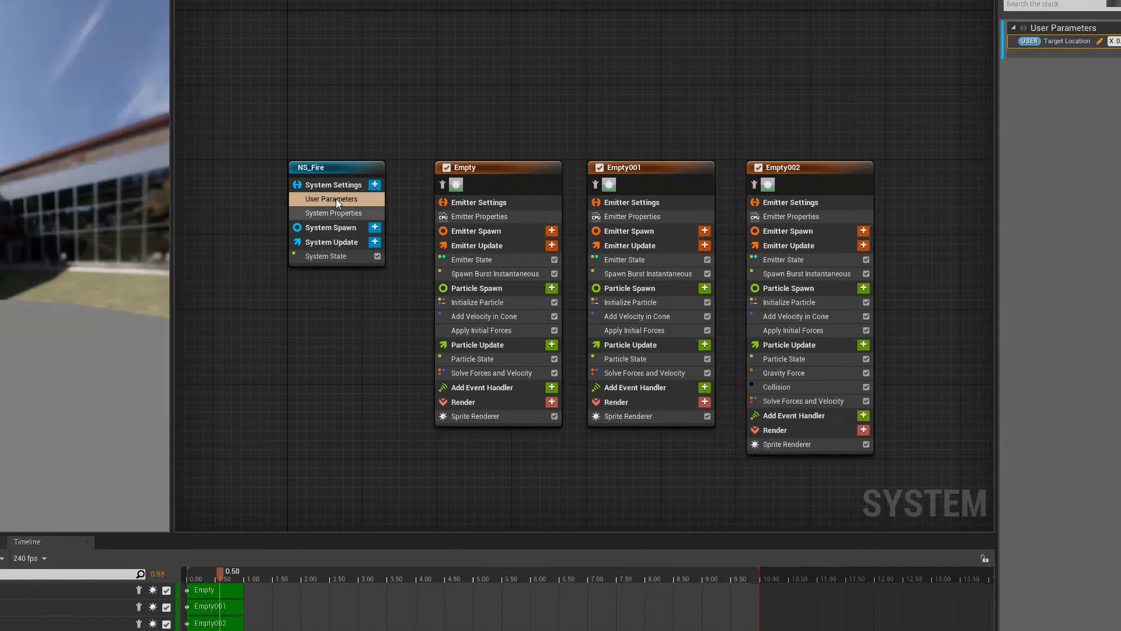
- Add a Dynamic Beam emitter to the NS_Fire system beside the Empty002 emitter
right_drag(605, 487, 585, 475)
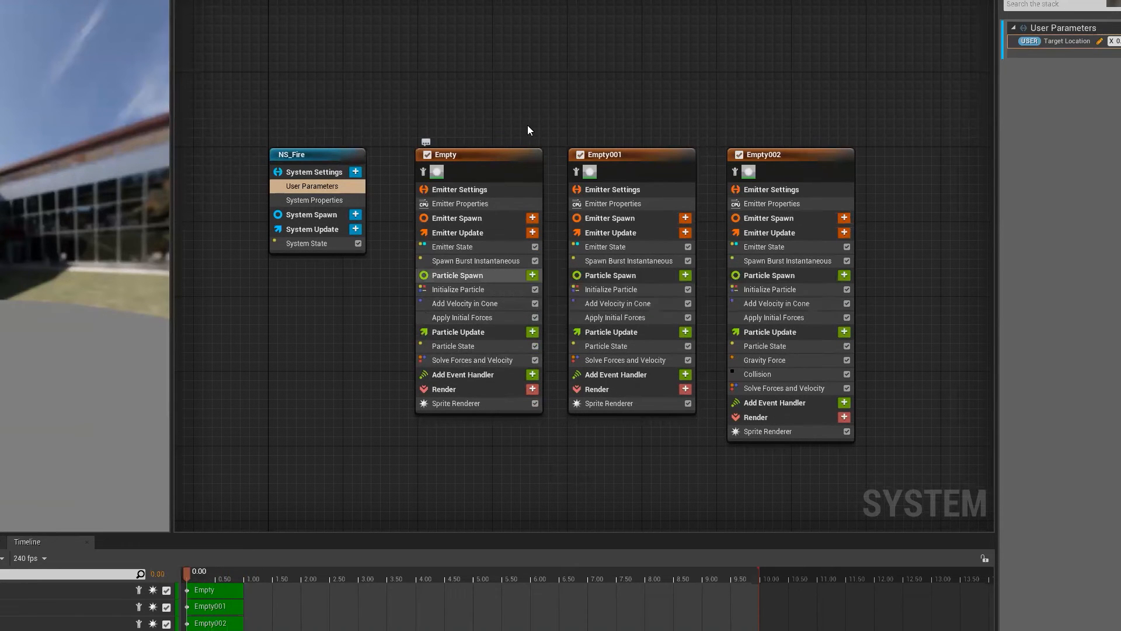
right_click(900, 181)
mouse_move(930, 193)
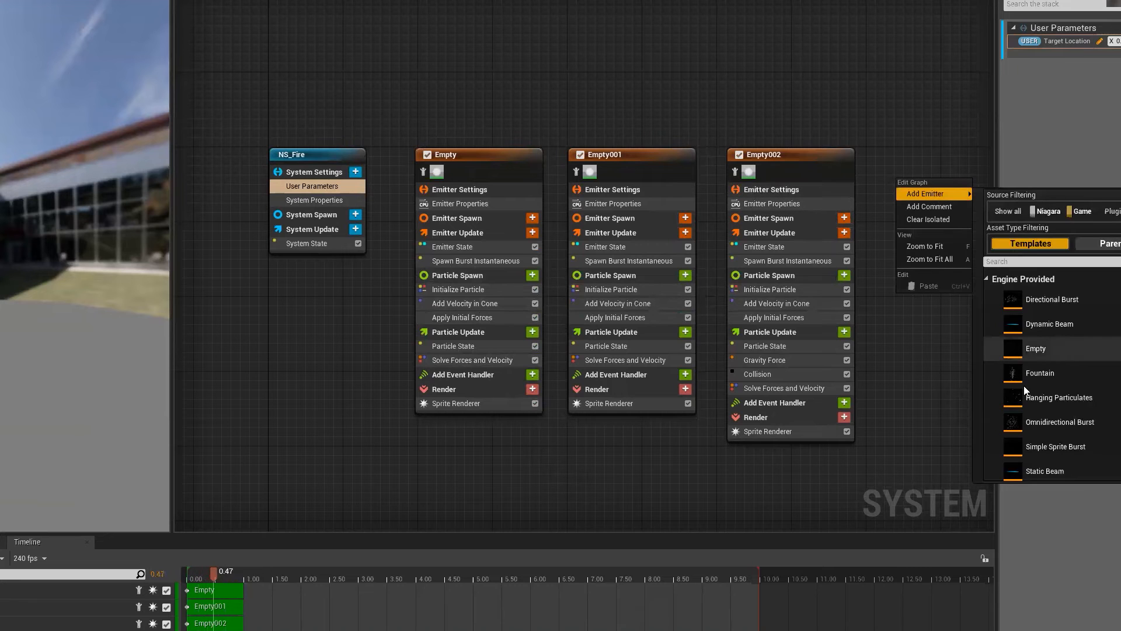
click(1053, 325)
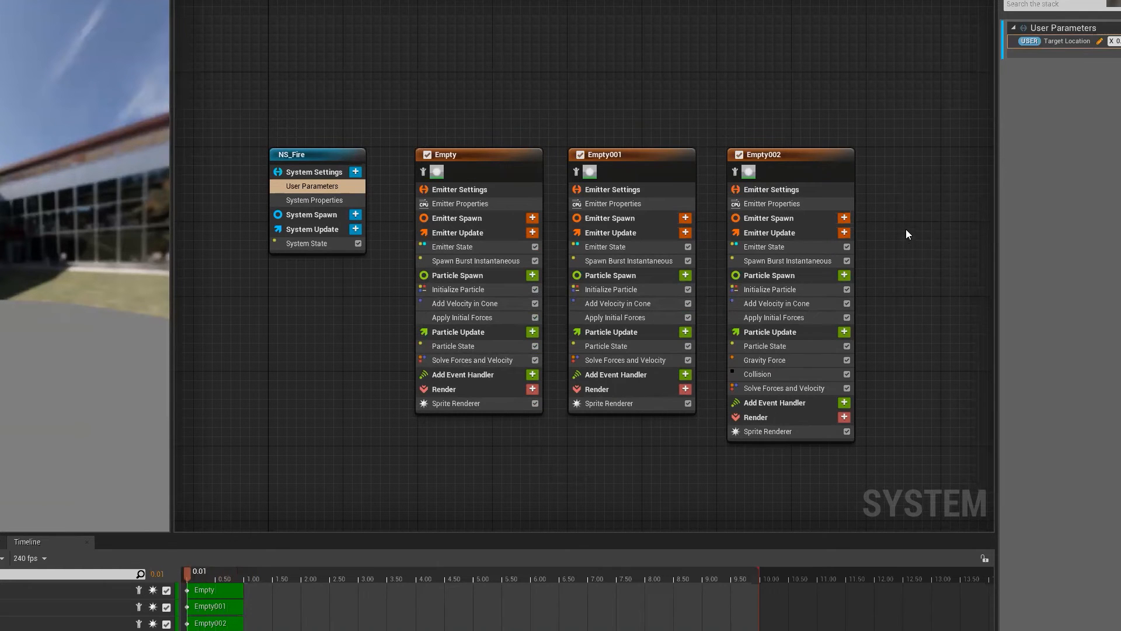
click(933, 233)
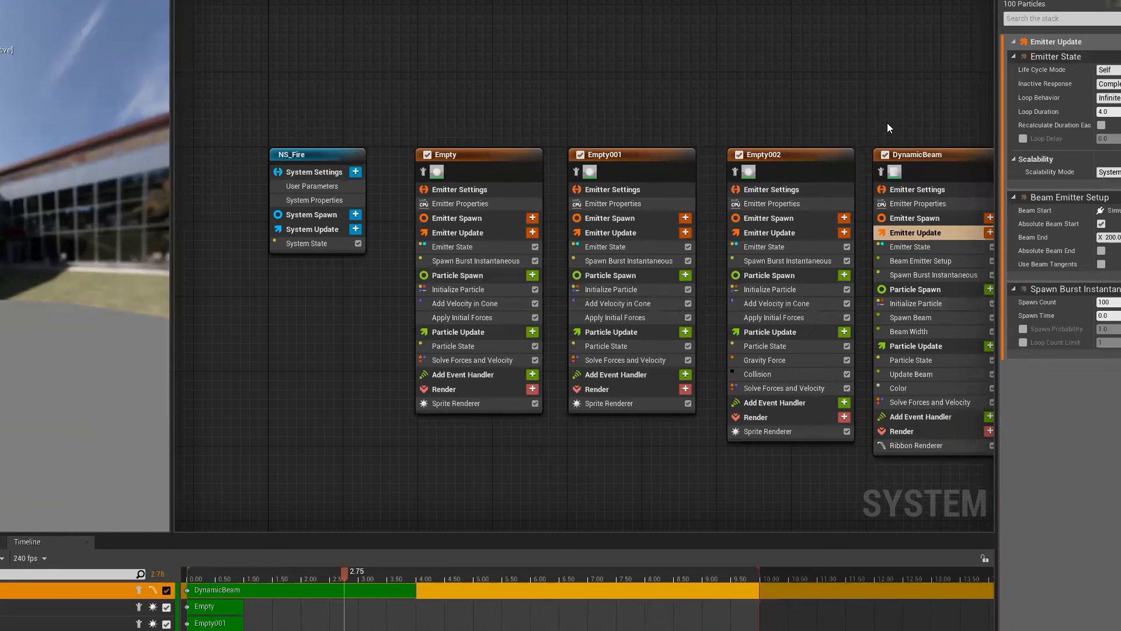
- In the DynamicBeam emitter's Beam Emitter Setup, enable Absolute Beam End and link Beam End to the Target Location user parameter
click(836, 248)
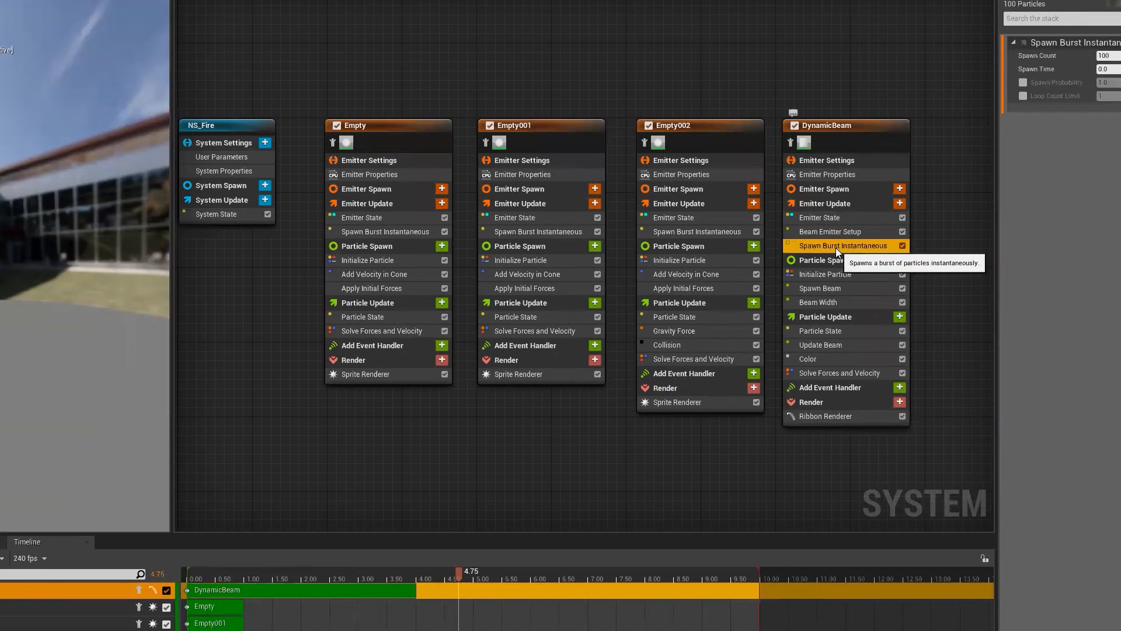
click(835, 234)
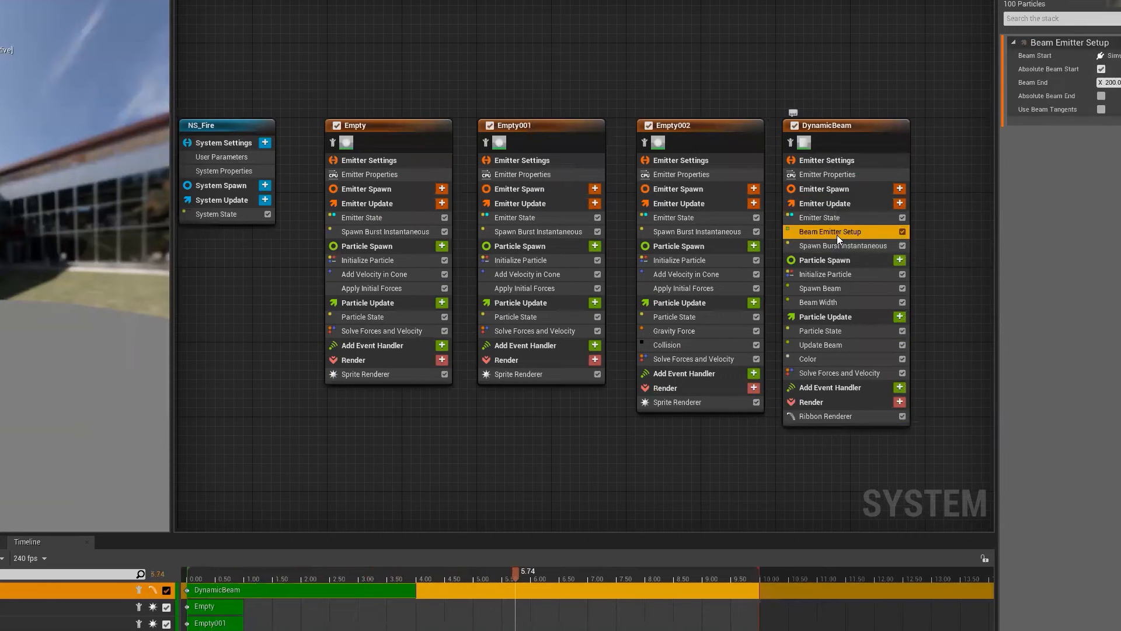
click(1101, 70)
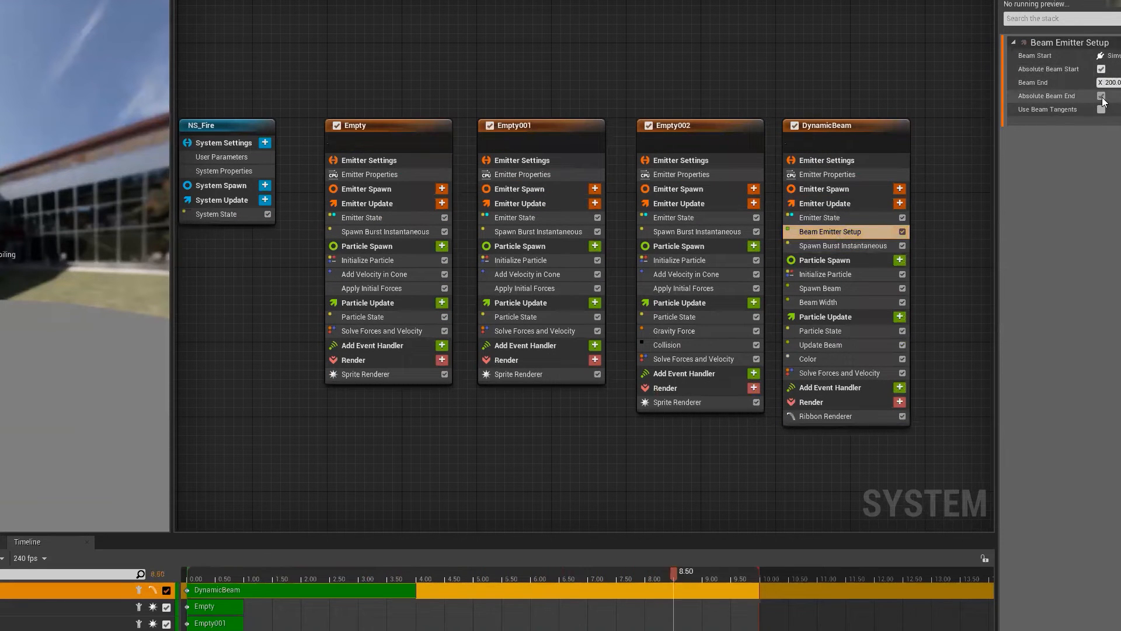
click(1120, 82)
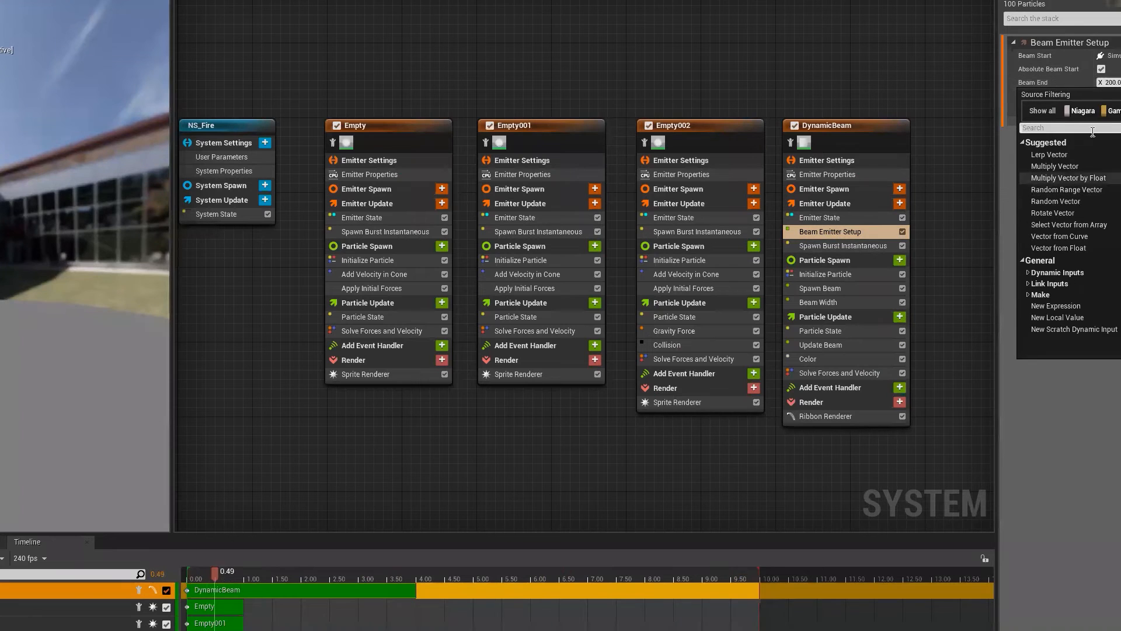
text(target)
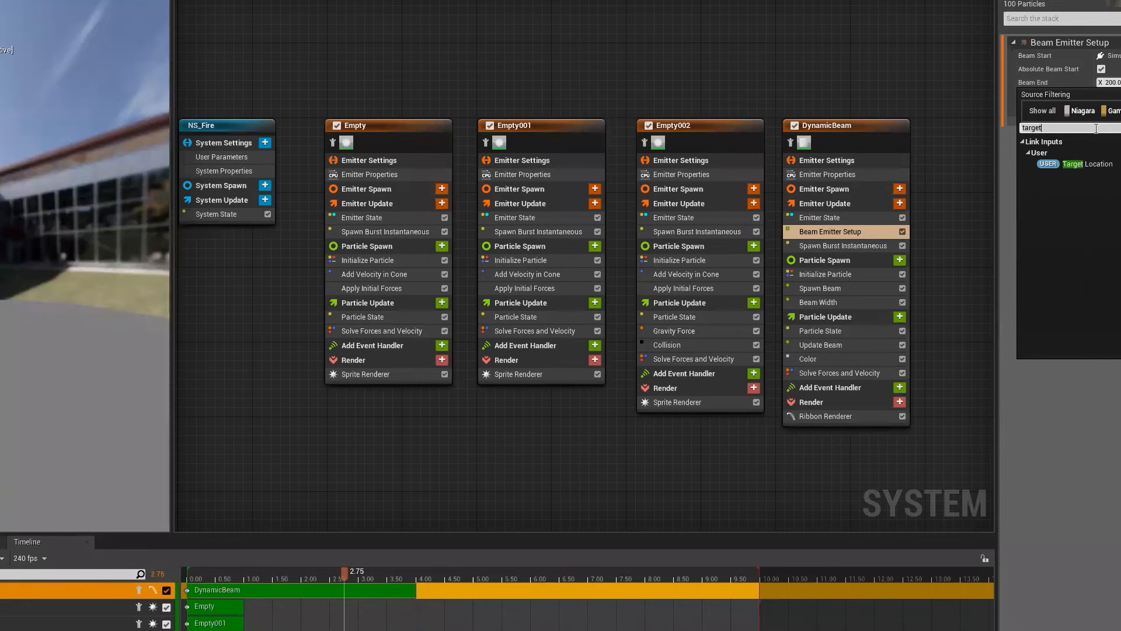
click(1086, 164)
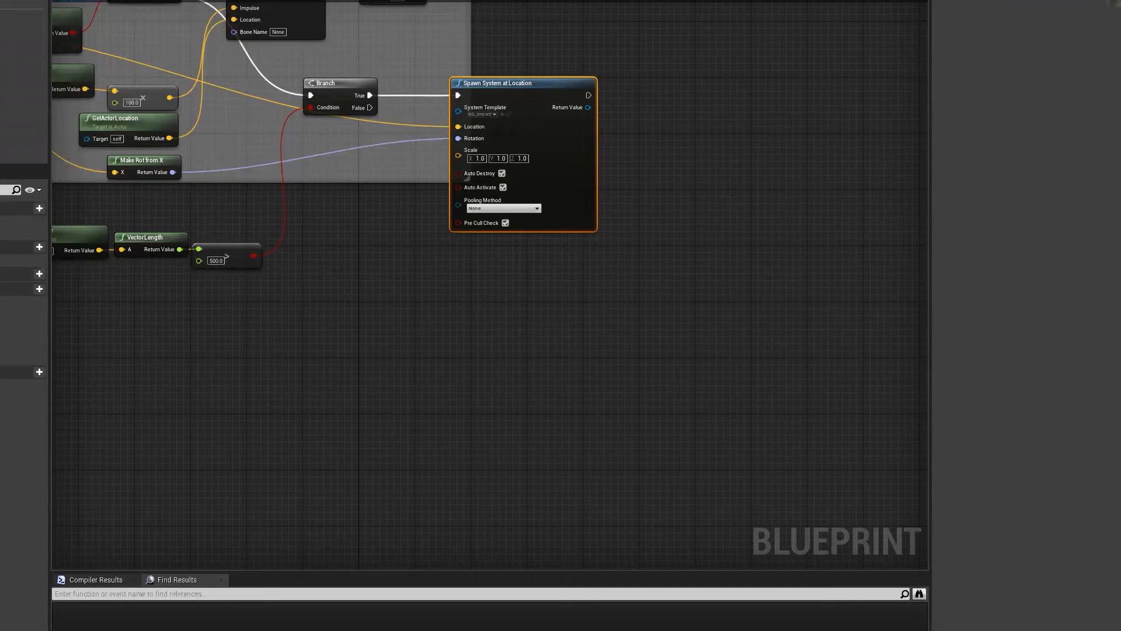
right_drag(473, 313, 657, 371)
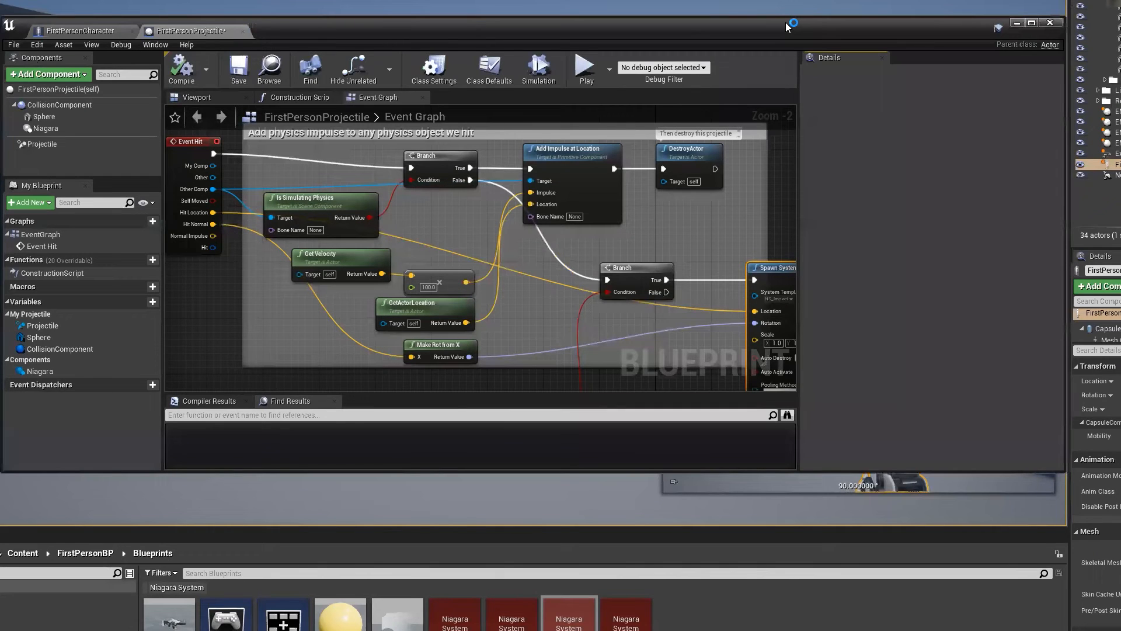
right_drag(733, 206, 492, 167)
drag(644, 252, 711, 255)
text(set vect)
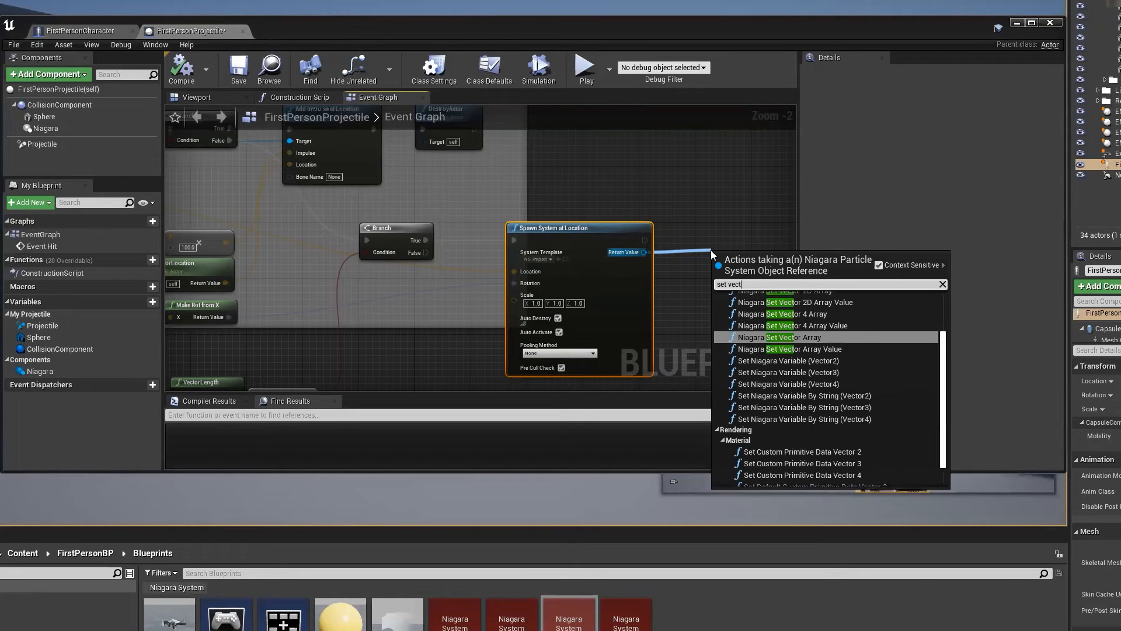
click(400, 628)
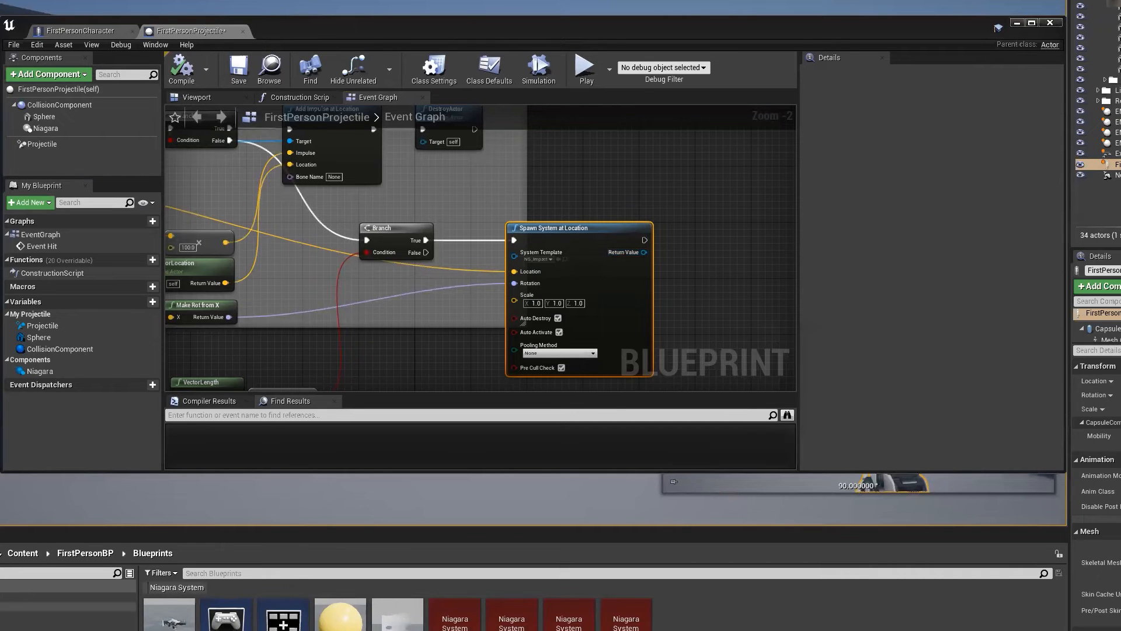
- From the 1-Smoke Textures folder, open the M_smoke material and the Smoke_A texture, and display only the texture's red channel
click(70, 607)
double_click(170, 614)
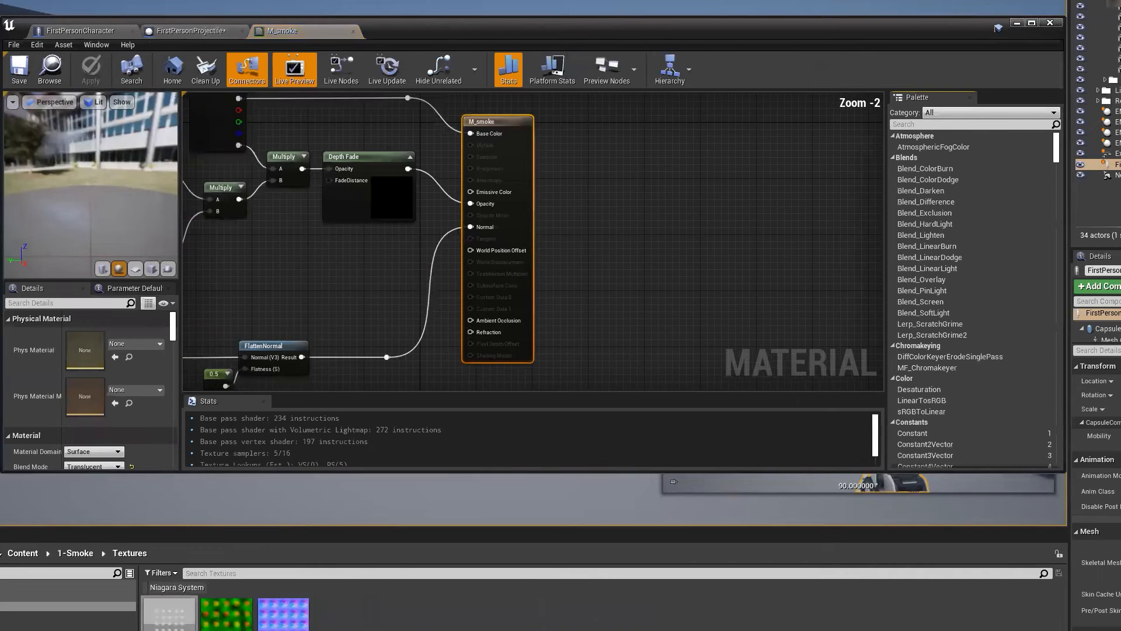
double_click(227, 613)
click(21, 100)
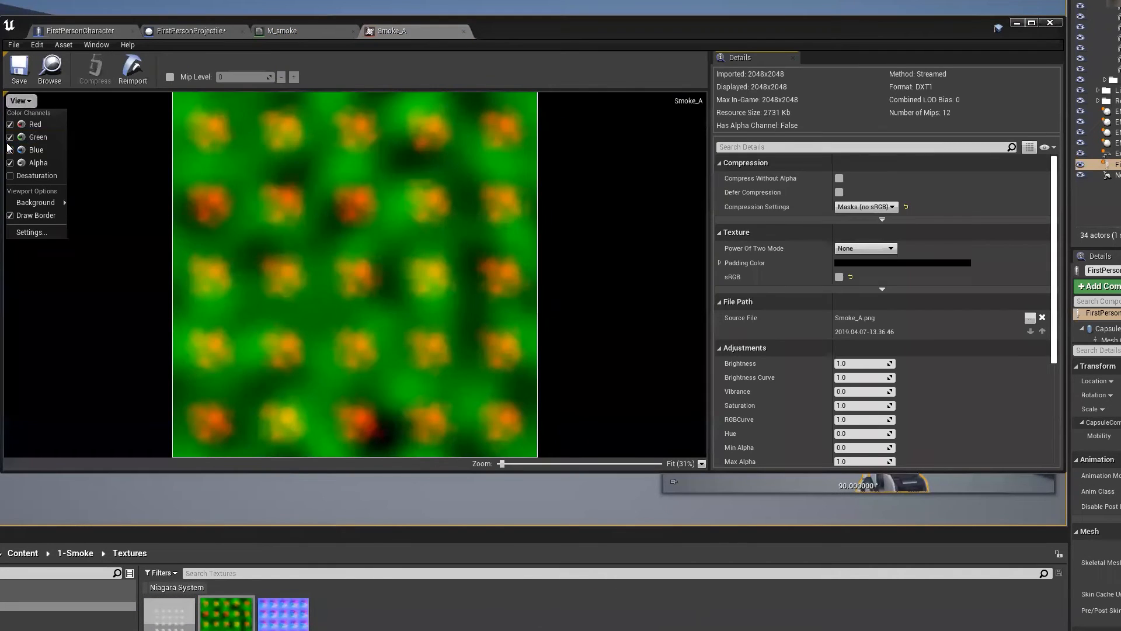
click(17, 136)
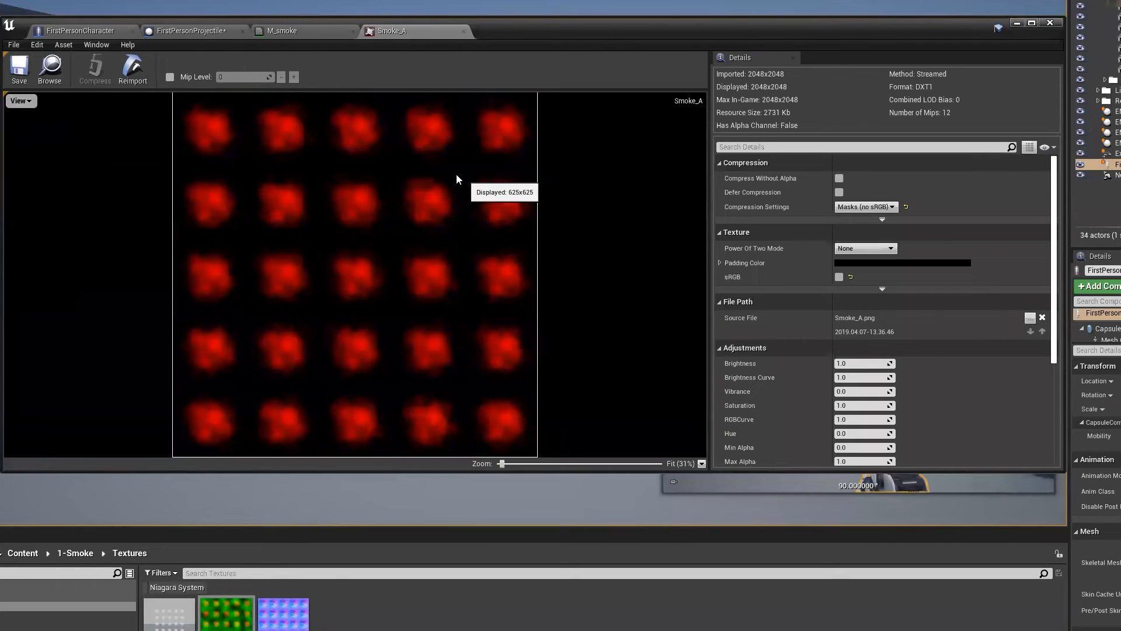
scroll(238, 138, down, 1)
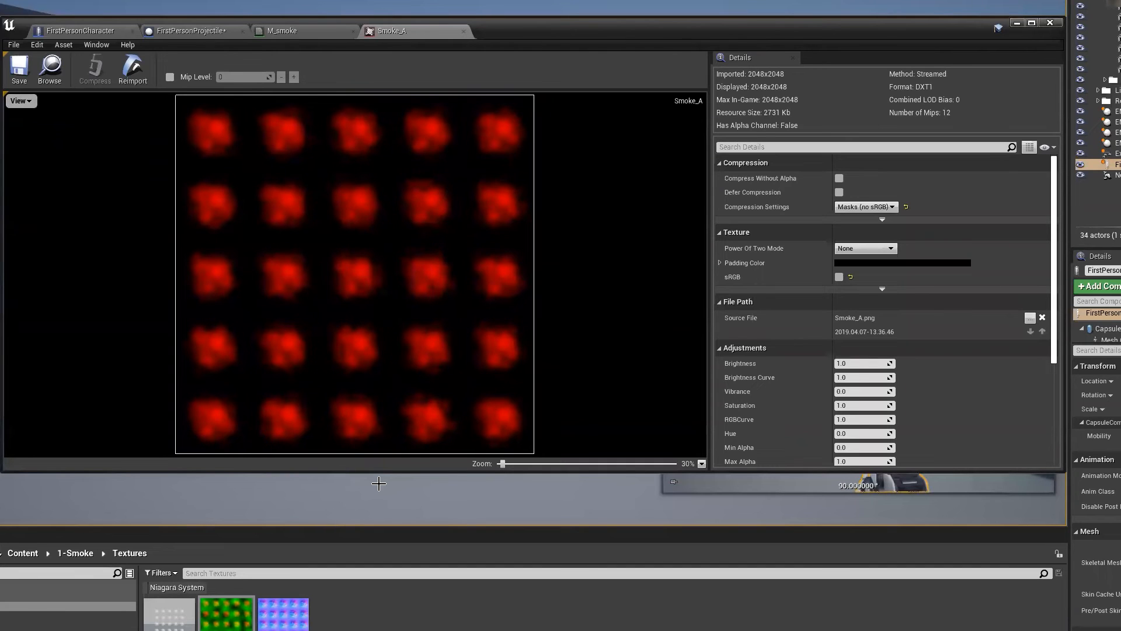
- Review the M_smoke material graph and the FirstPersonCharacter event graph, and close the asset editor window
click(286, 33)
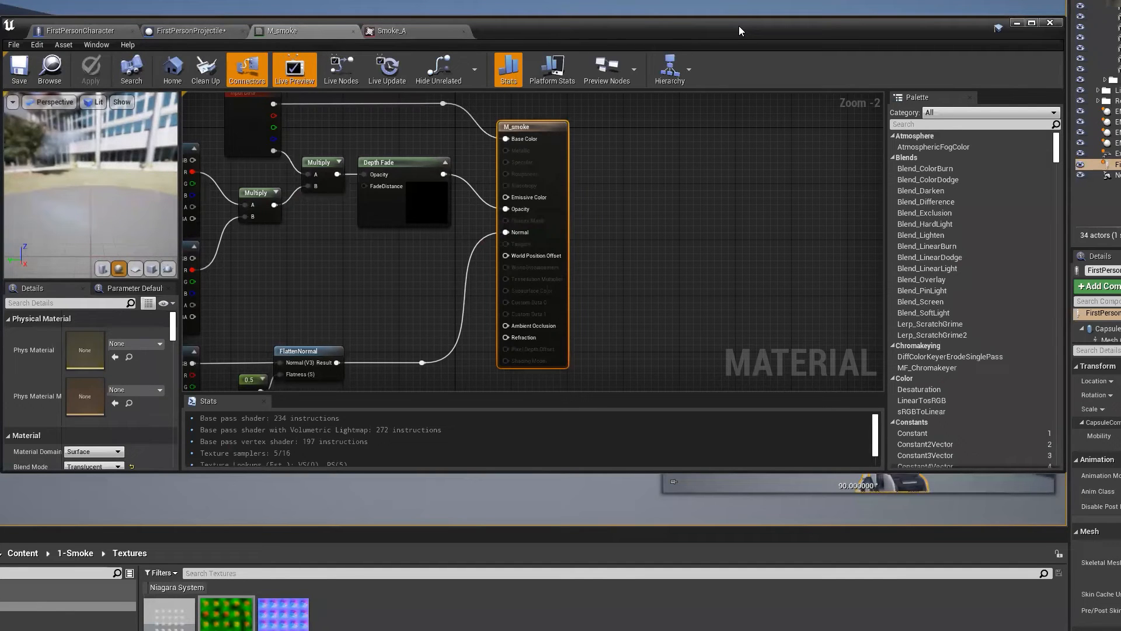
click(82, 30)
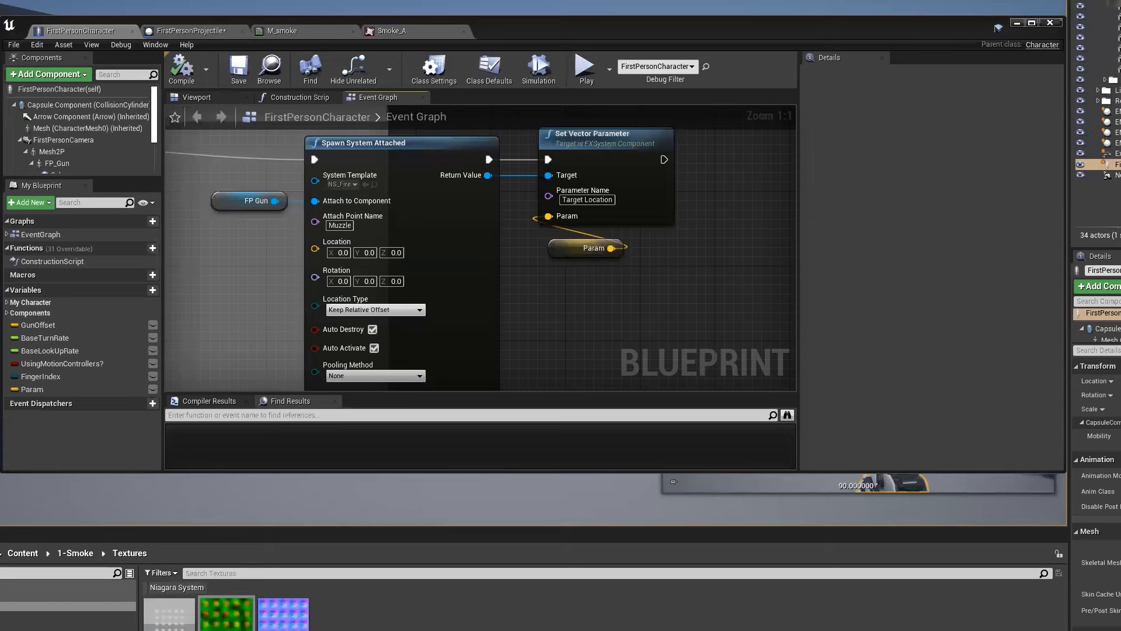
scroll(660, 274, down, 3)
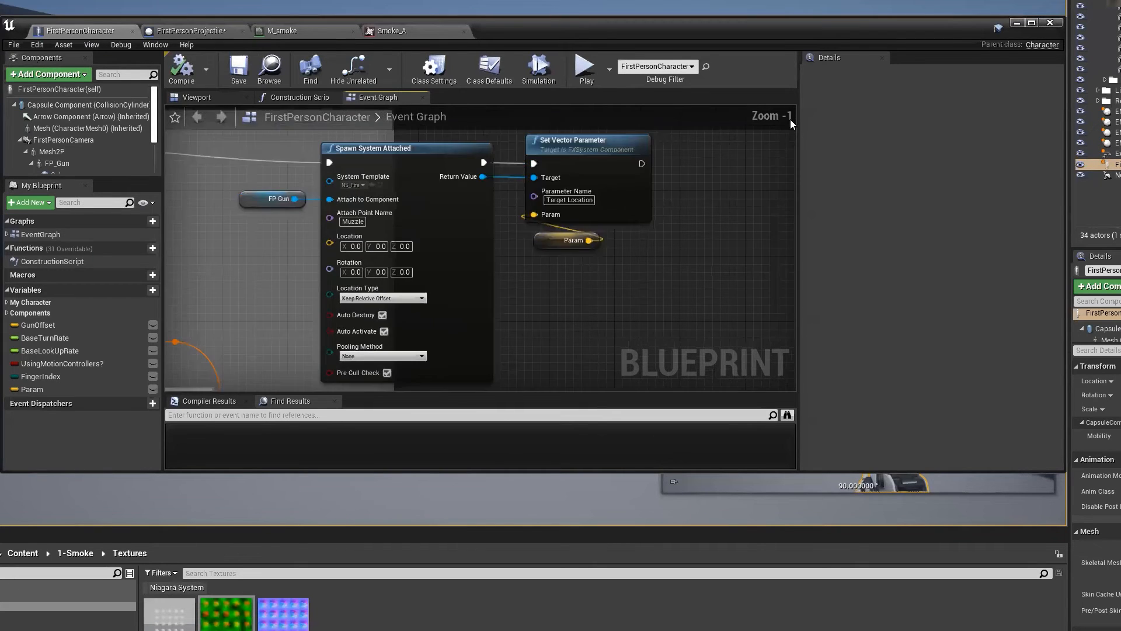
click(1050, 23)
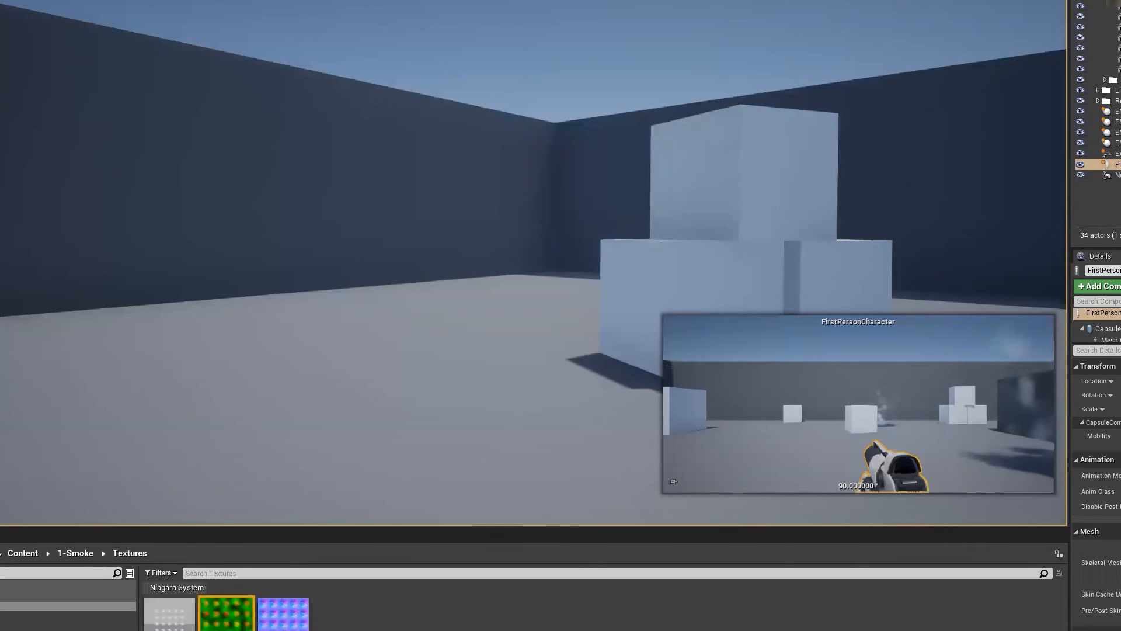
- Switch to the other Unreal project containing the CardDeck folder and open its EM_Cards_System Niagara system
key(alt+Tab)
drag(462, 261, 0, 241)
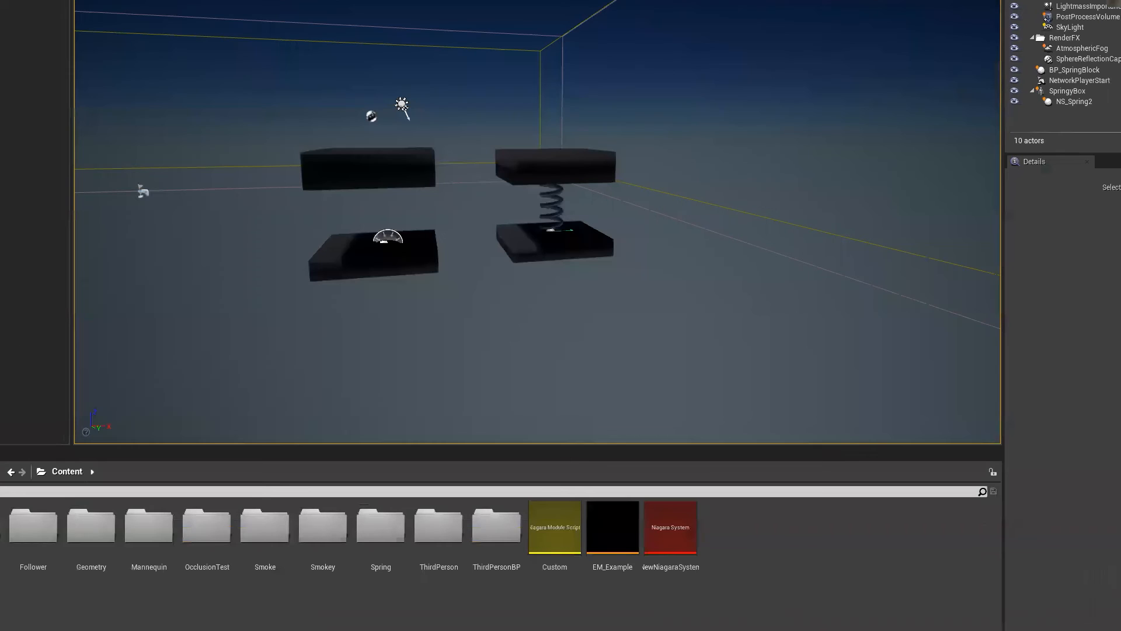
double_click(0, 529)
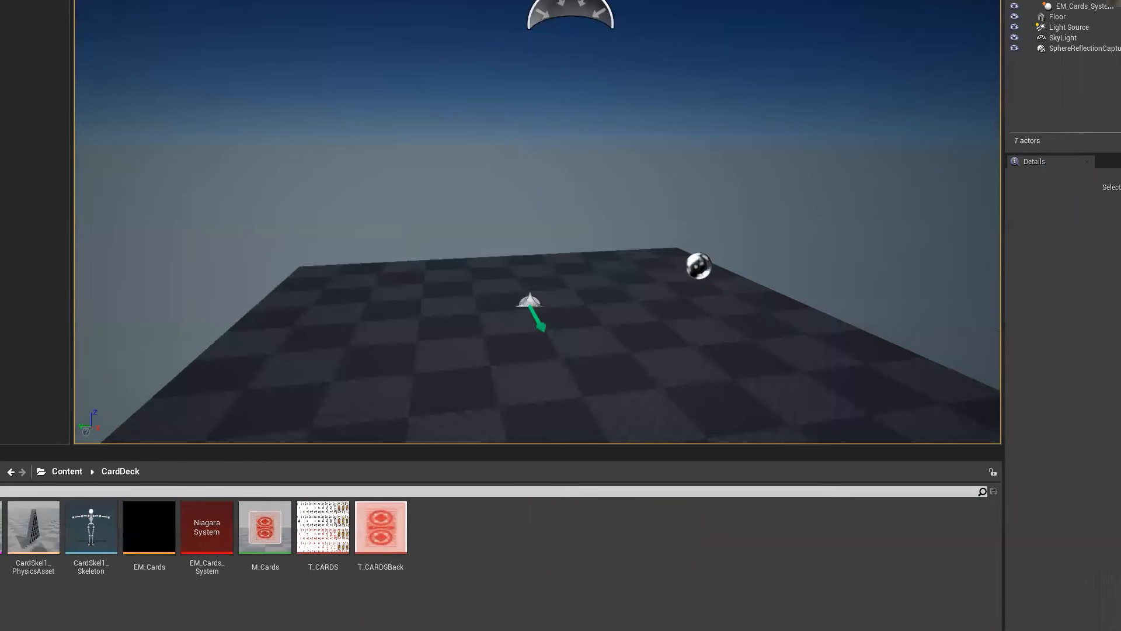
click(540, 304)
double_click(1117, 593)
- Examine the AlignToTarget module's compile errors and the Set Pyramid module's skeletal mesh input in the EM_Cards emitter
right_drag(462, 451, 443, 370)
right_drag(602, 426, 575, 338)
click(395, 417)
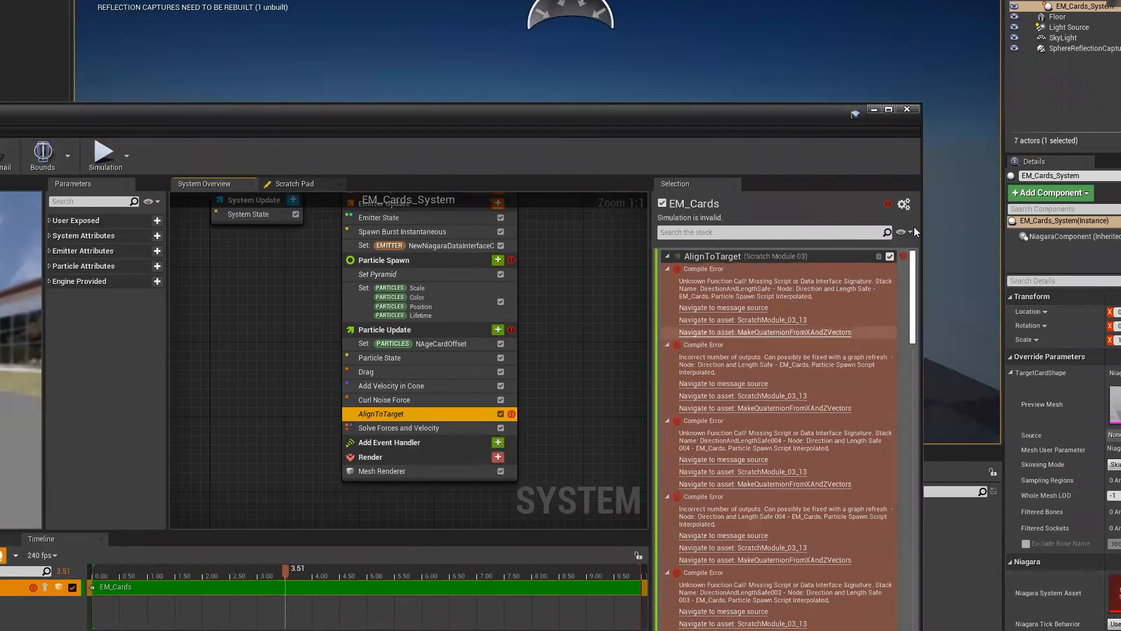
scroll(850, 325, down, 6)
scroll(851, 324, down, 3)
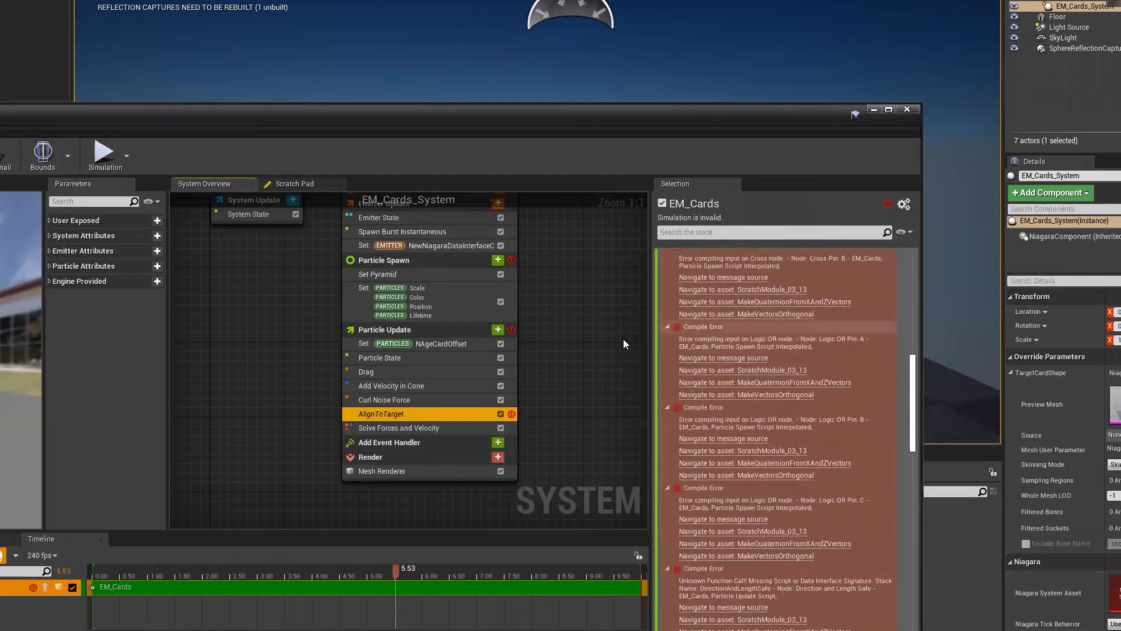
right_drag(304, 296, 354, 382)
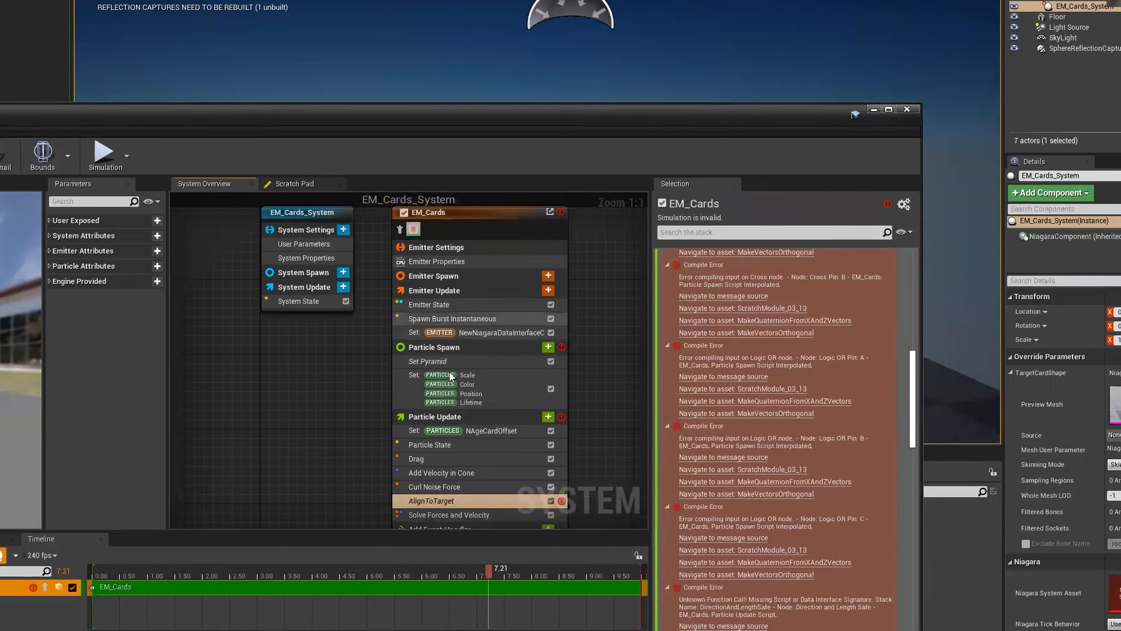
click(449, 360)
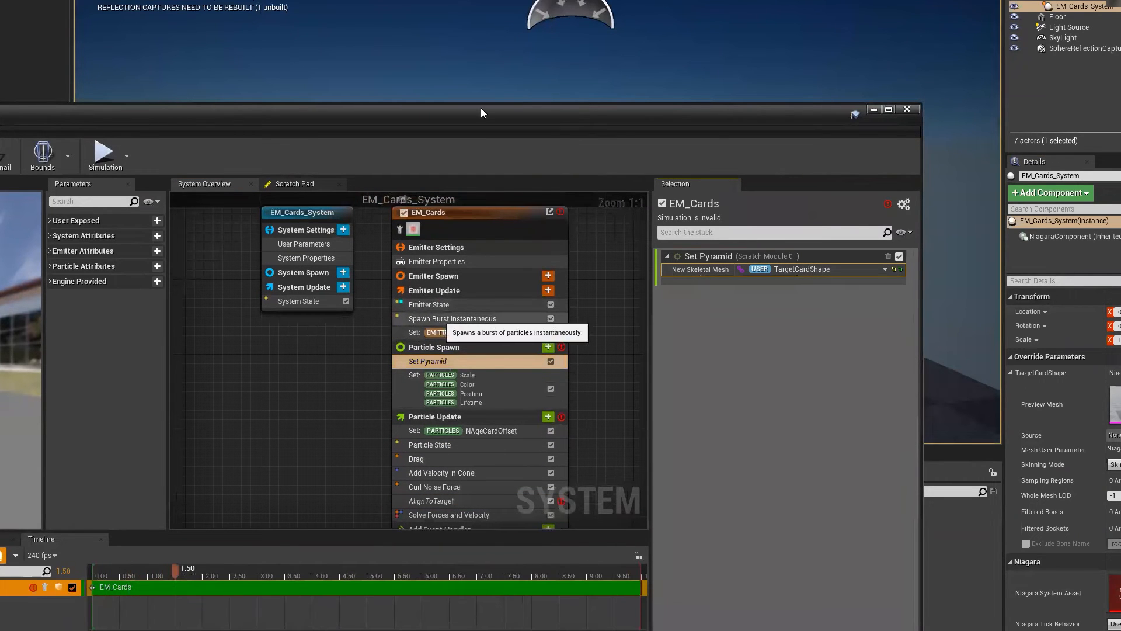
- Open the card pyramid's skeletal mesh from the CardDeck folder and view the whole pyramid from its front
drag(419, 116, 1079, 2)
double_click(2, 541)
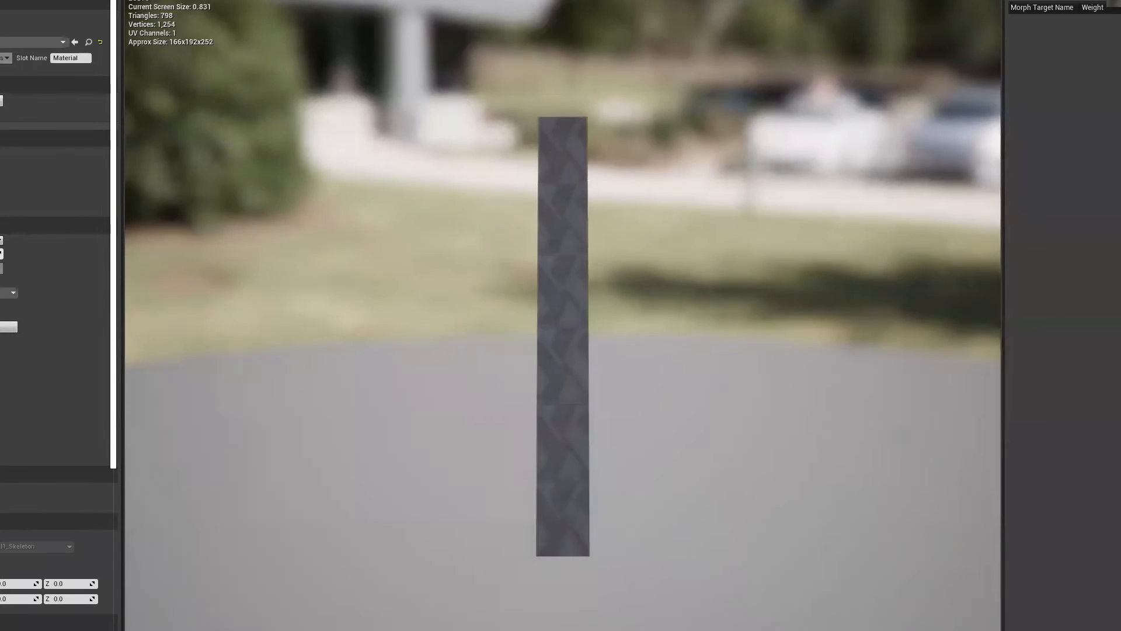
alt+drag(563, 315, 397, 392)
scroll(590, 259, up, 4)
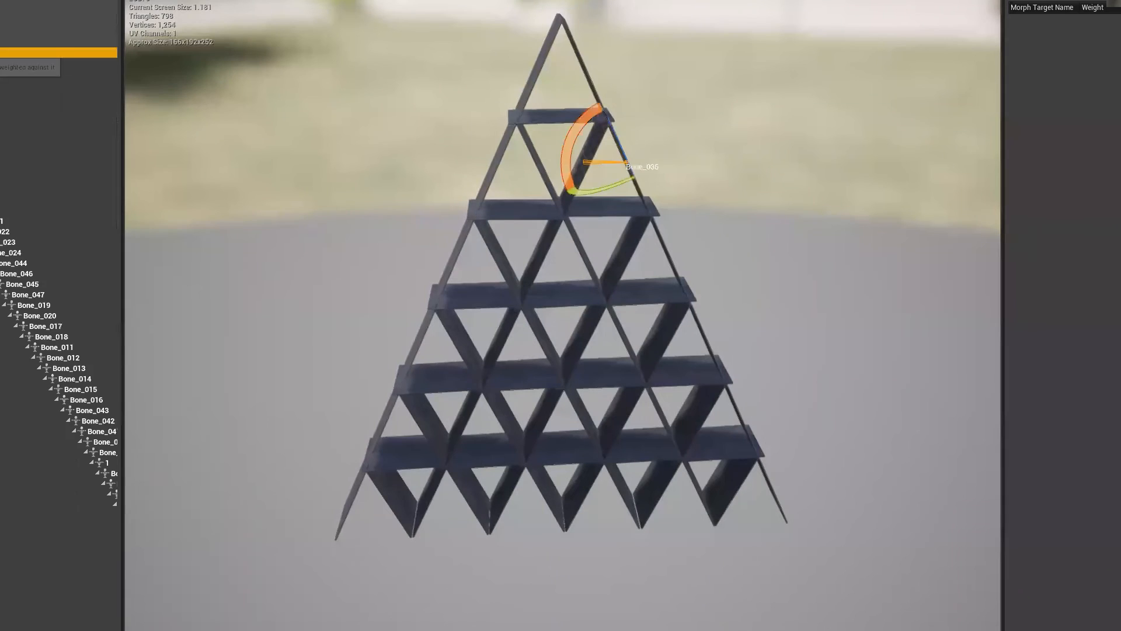
- Select bones one after another in the pyramid's skeleton tree to see which card each bone represents
key(Down)
key(Down)
key(Down)
key(Down)
key(Down)
key(Down)
key(Down)
key(Down)
key(Down)
key(Down)
key(Down)
key(Down)
key(Down)
key(Down)
key(Down)
key(Down)
key(Down)
key(Down)
key(Down)
key(Down)
key(Up)
key(Up)
key(Up)
key(Up)
key(Up)
key(Up)
key(Up)
key(Up)
key(Up)
key(Up)
key(Up)
key(Up)
key(Up)
key(Up)
key(Up)
key(Up)
key(Up)
key(Up)
key(Up)
key(Up)
key(Up)
key(Up)
key(Up)
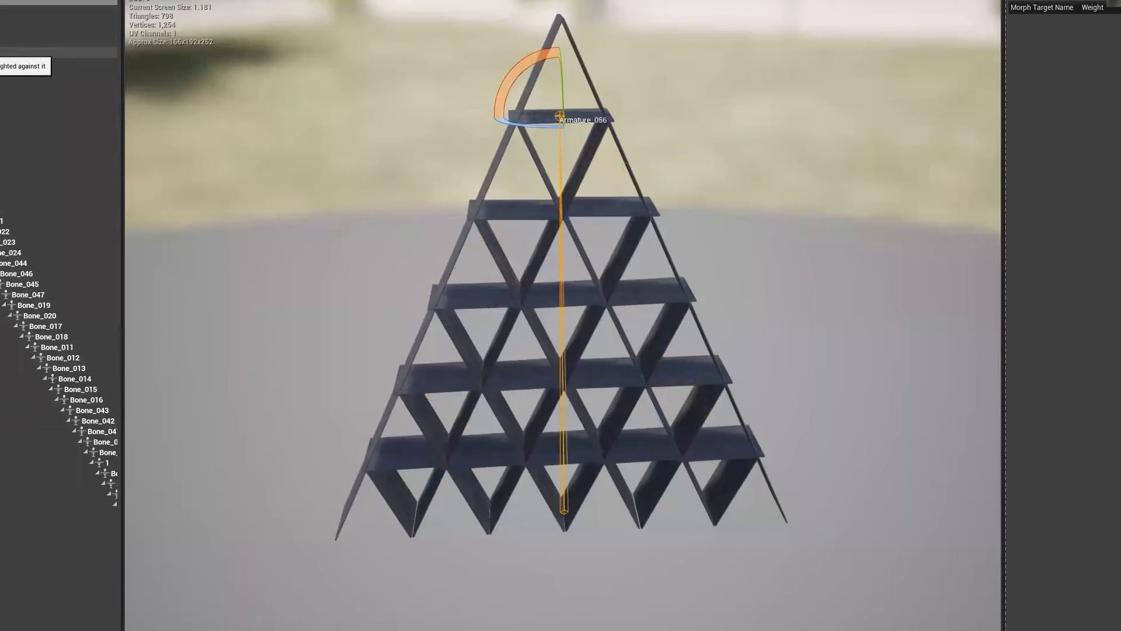
click(2, 74)
key(Up)
key(Up)
key(Up)
key(Up)
key(Up)
key(Up)
key(Up)
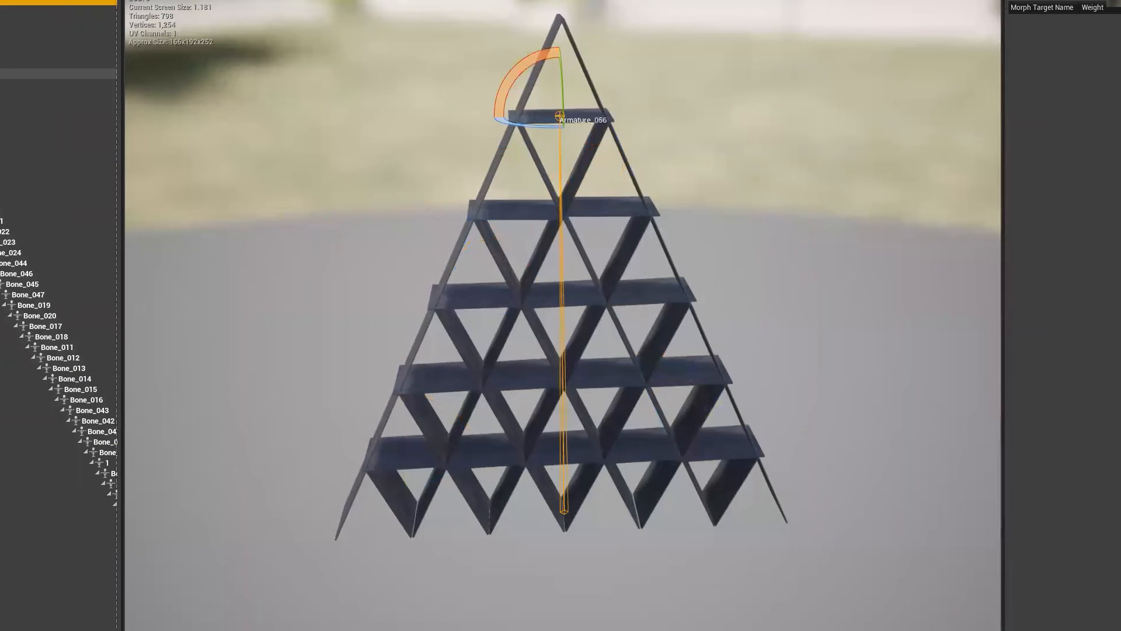
click(2, 63)
click(7, 284)
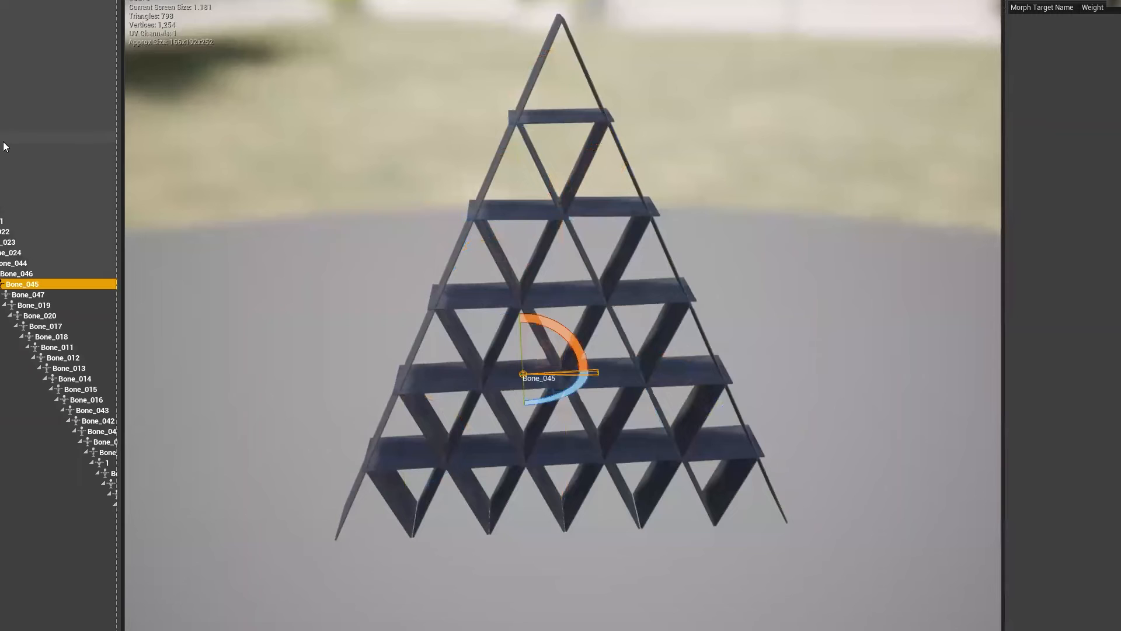
key(Down)
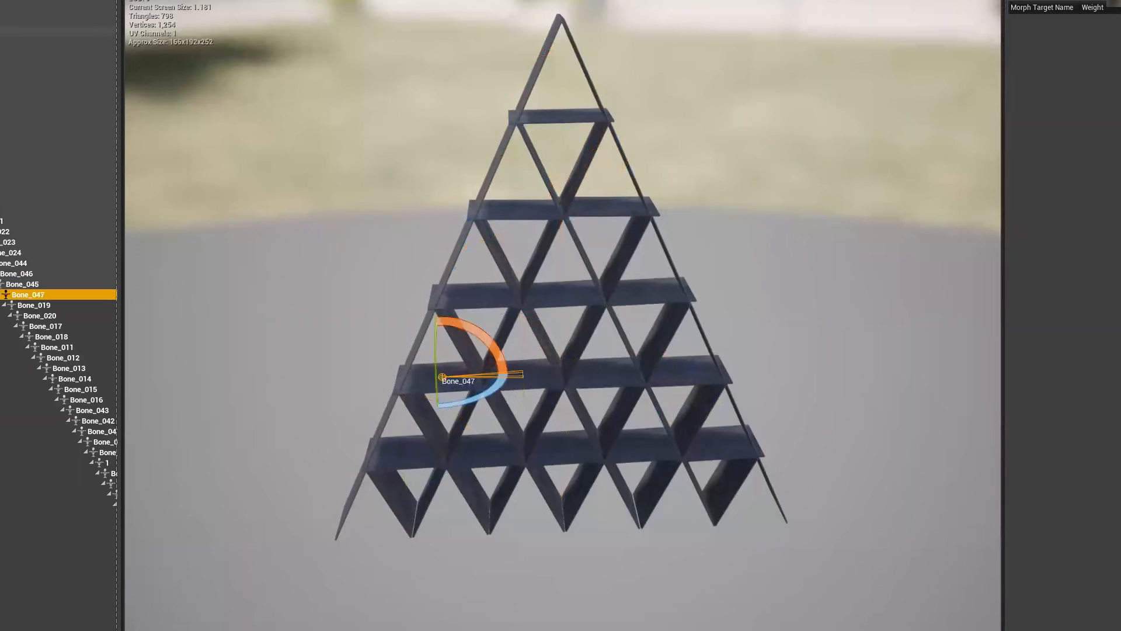
click(86, 399)
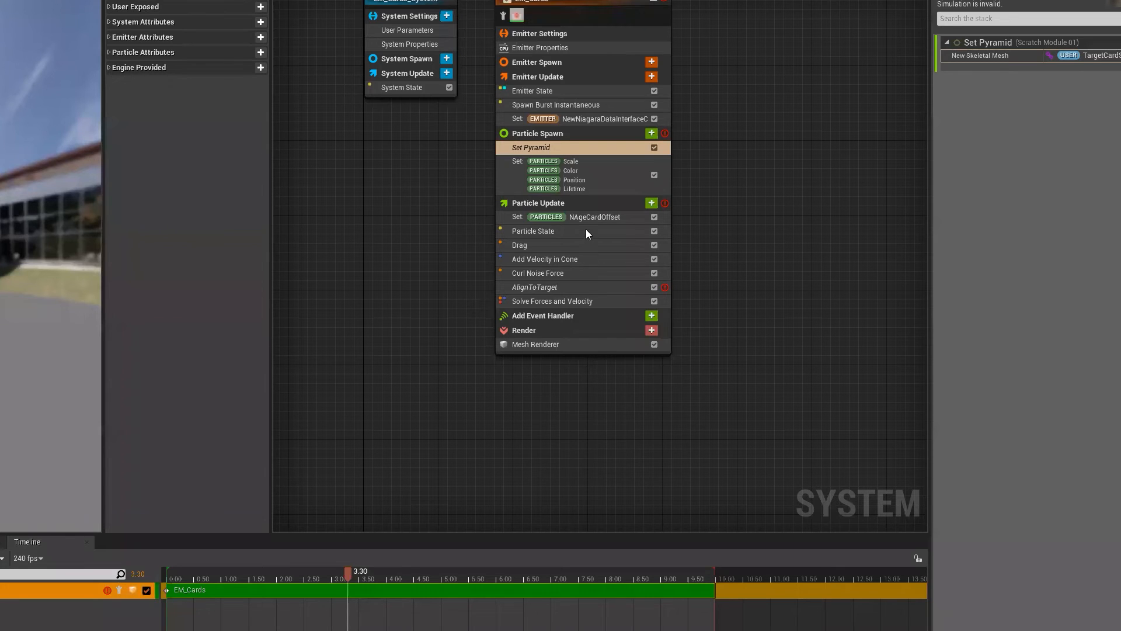
- Look over the full EM_Cards emitter stack and return to the card project's top-level Content folder
right_drag(586, 229, 614, 349)
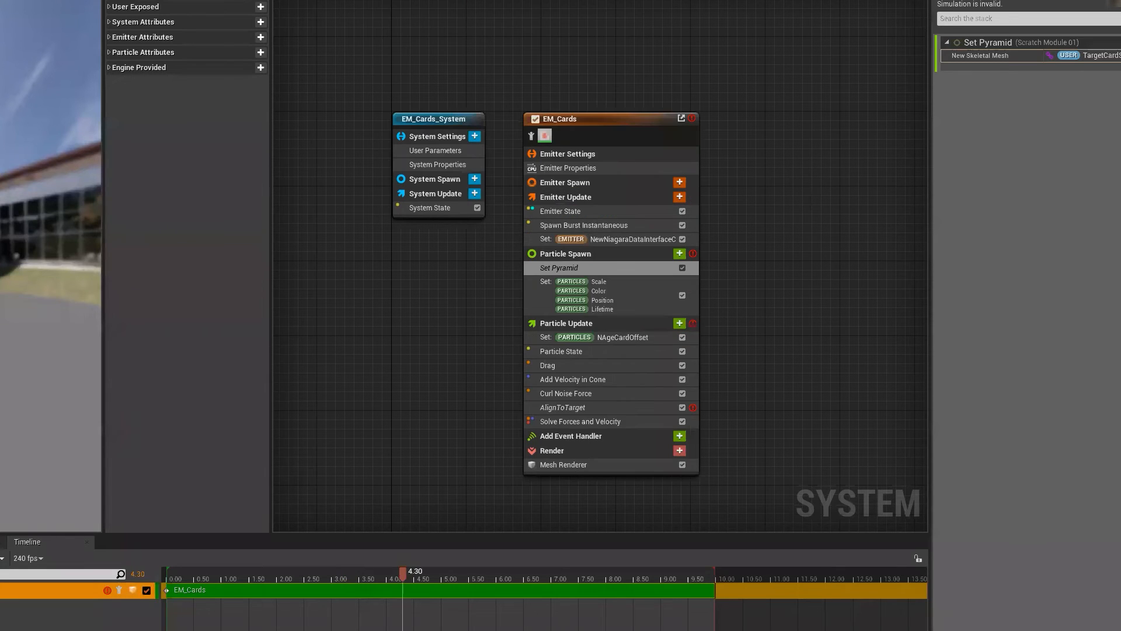
click(561, 210)
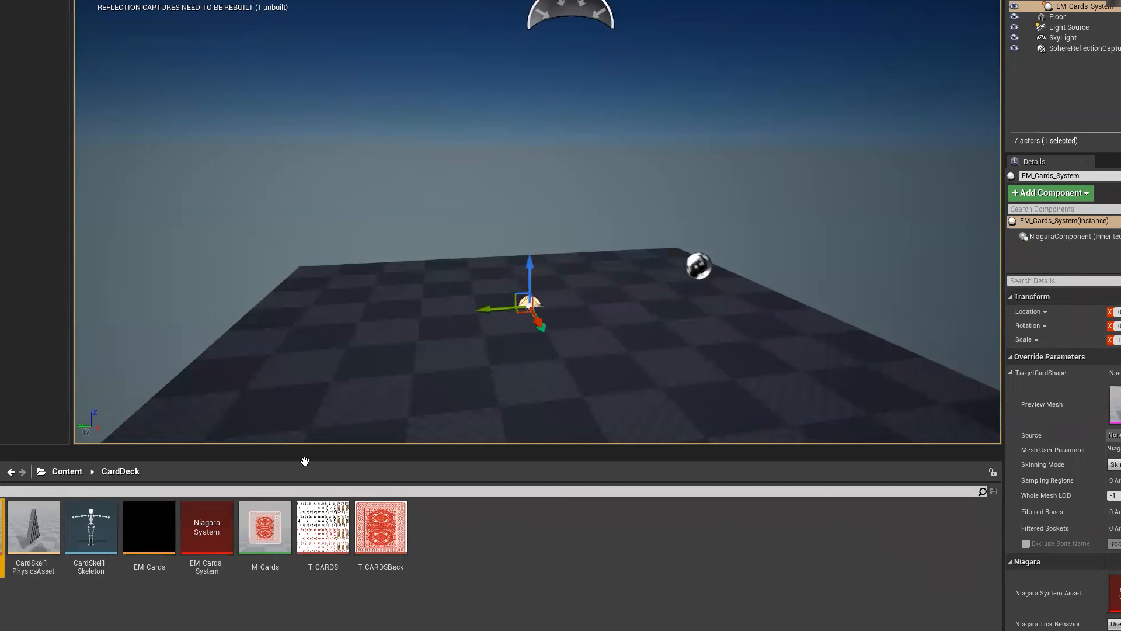
click(65, 472)
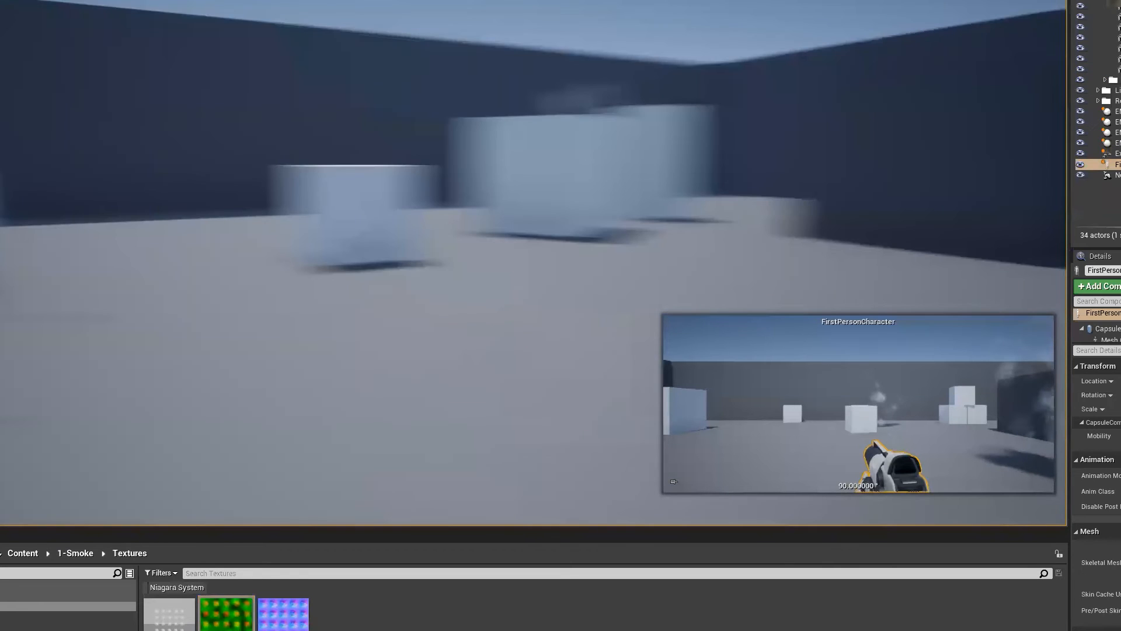
- Switch back to the first-person project and play-test the level, firing several balls to view their trails and impact effects
right_drag(503, 208, 139, 255)
right_drag(139, 255, 111, 257)
key(g)
key(g)
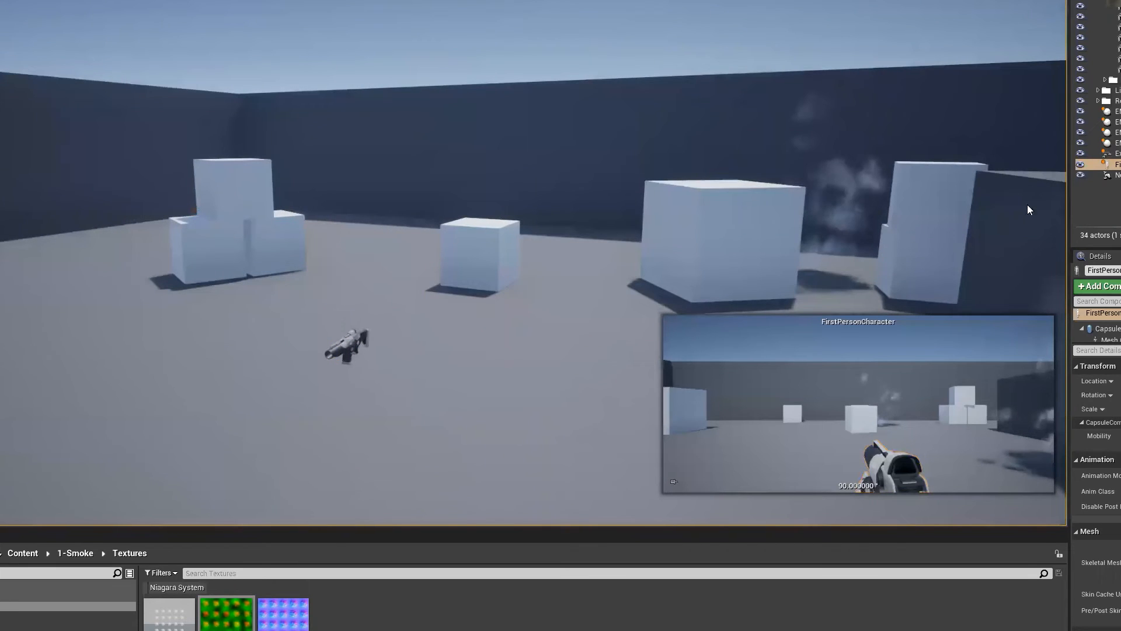
key(alt+p)
click(716, 320)
click(452, 261)
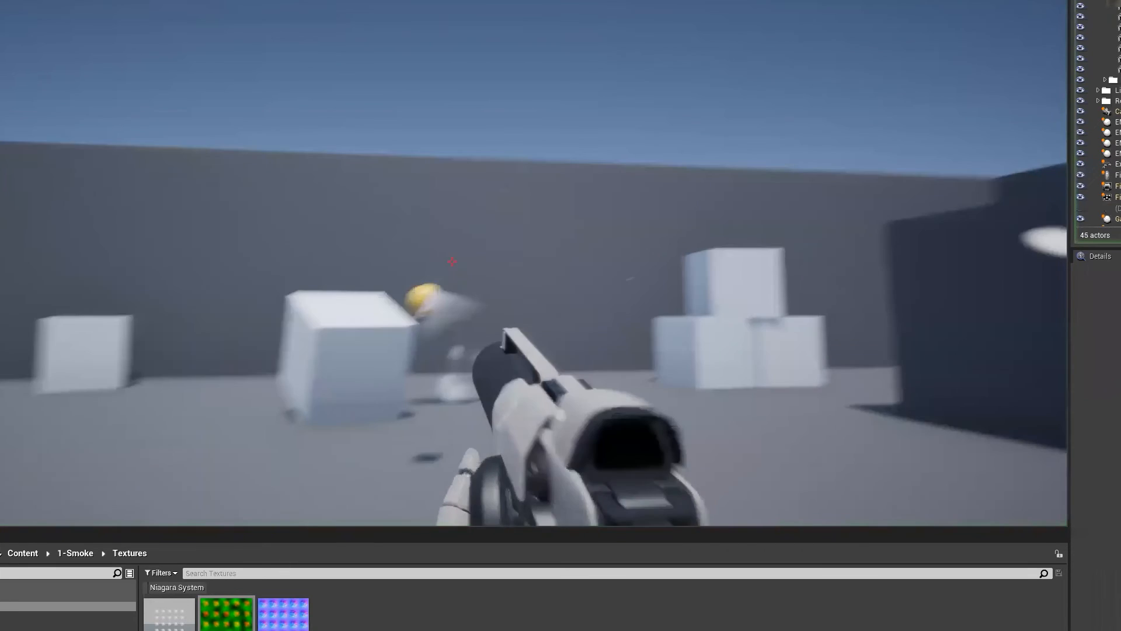
click(452, 262)
click(452, 261)
key(w)
click(452, 262)
click(452, 262)
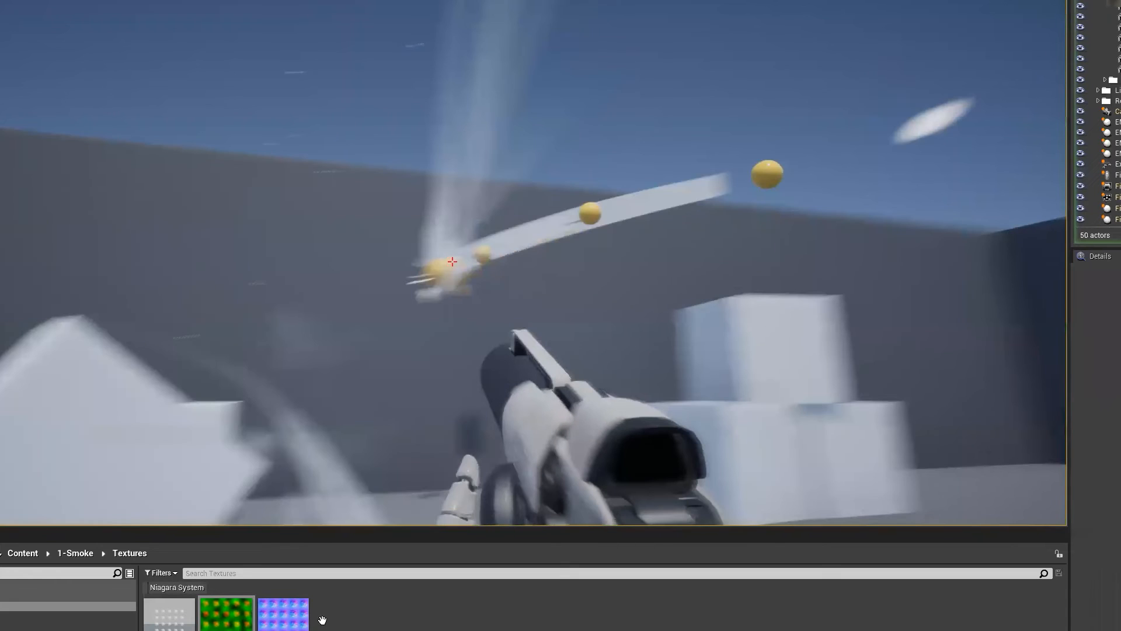
key(Escape)
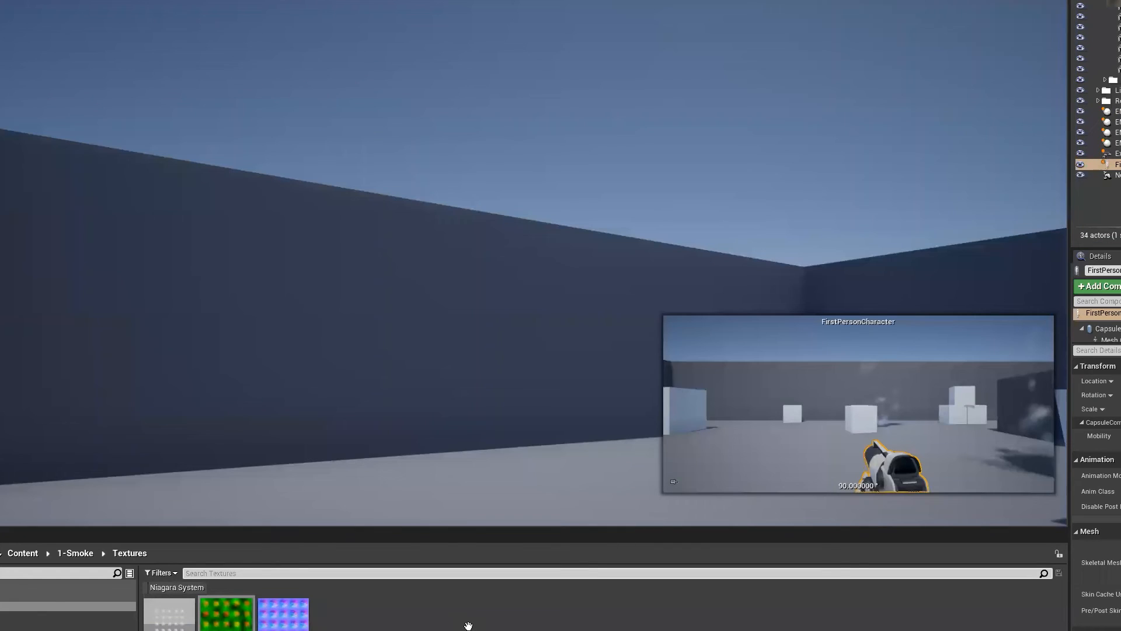
- Open the NS_BallTrail Niagara system from the FirstPersonBP Blueprints folder and bring its whole emitter stack into view
key(alt+Left)
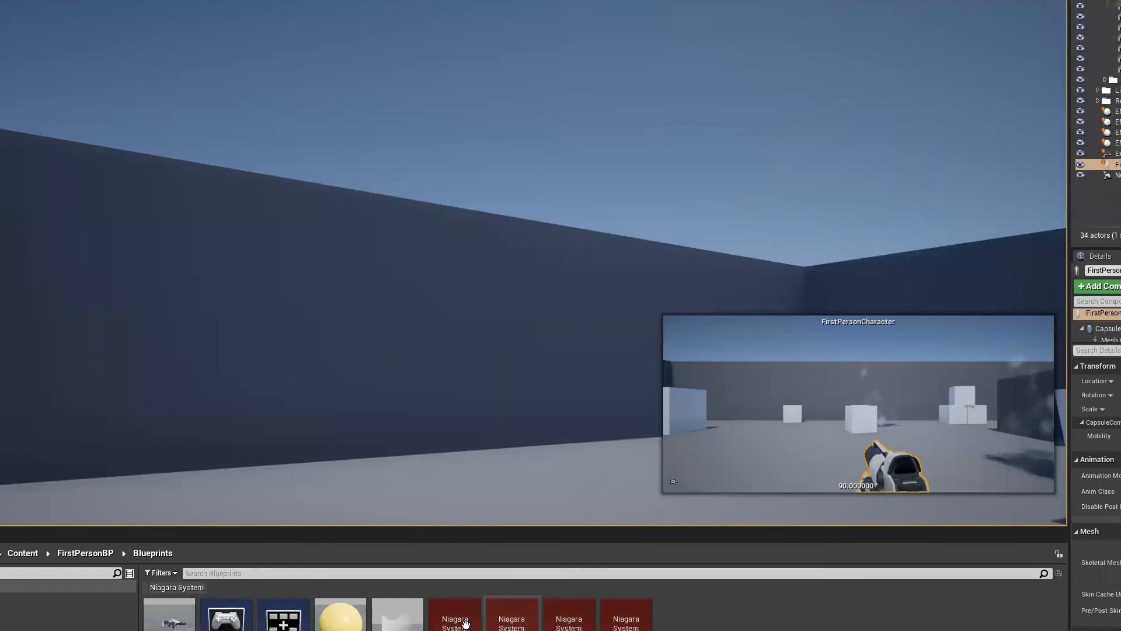
mouse_move(637, 624)
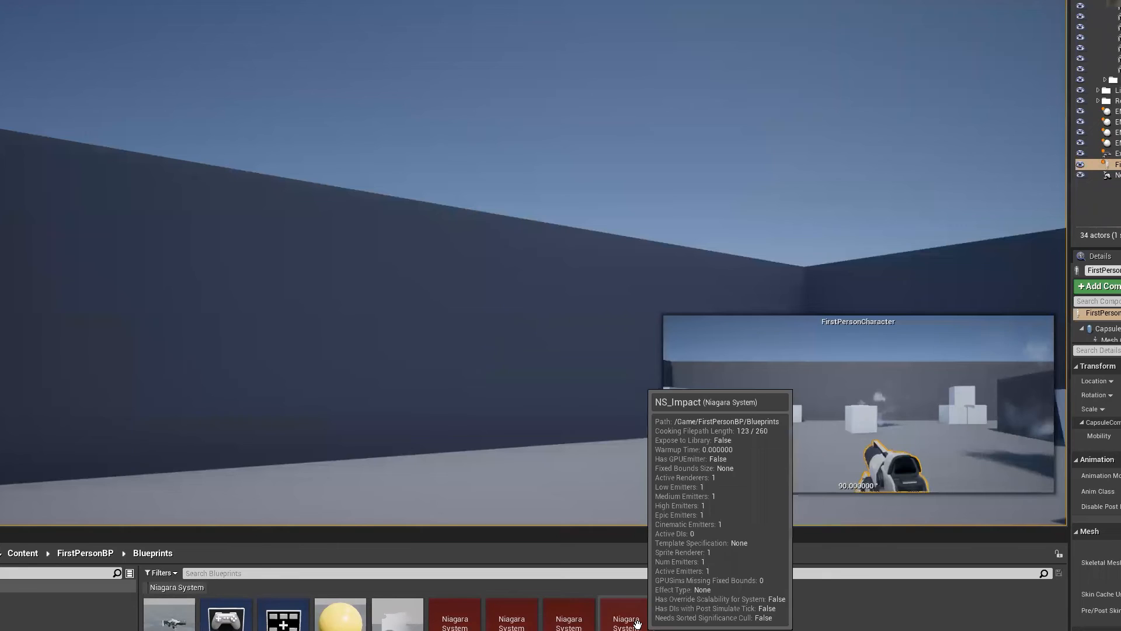
click(524, 624)
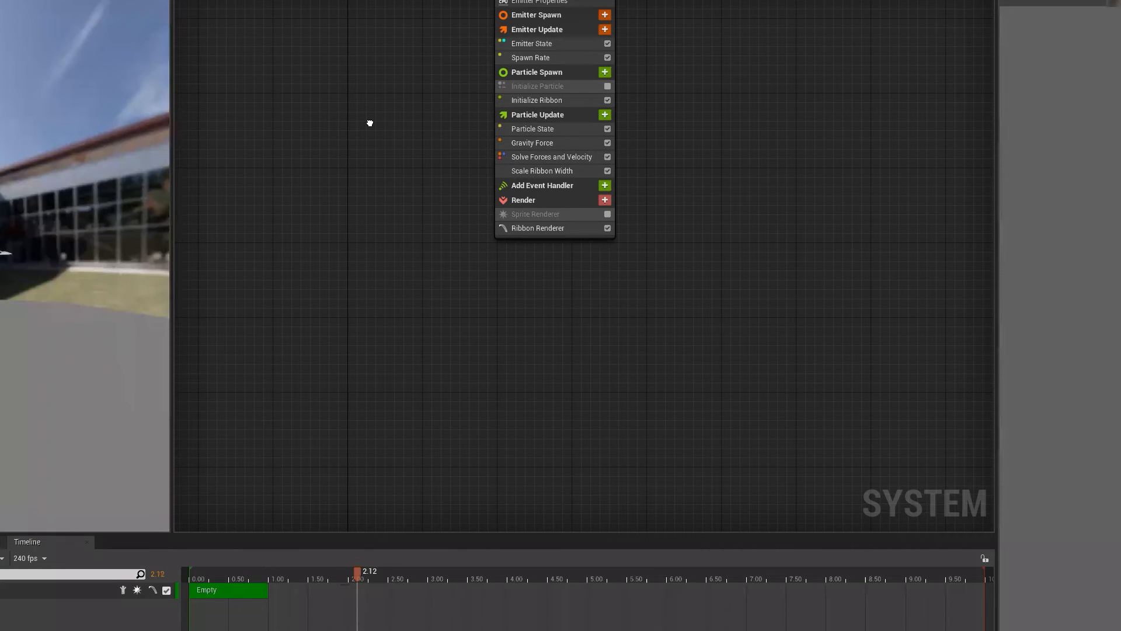
right_drag(370, 124, 332, 294)
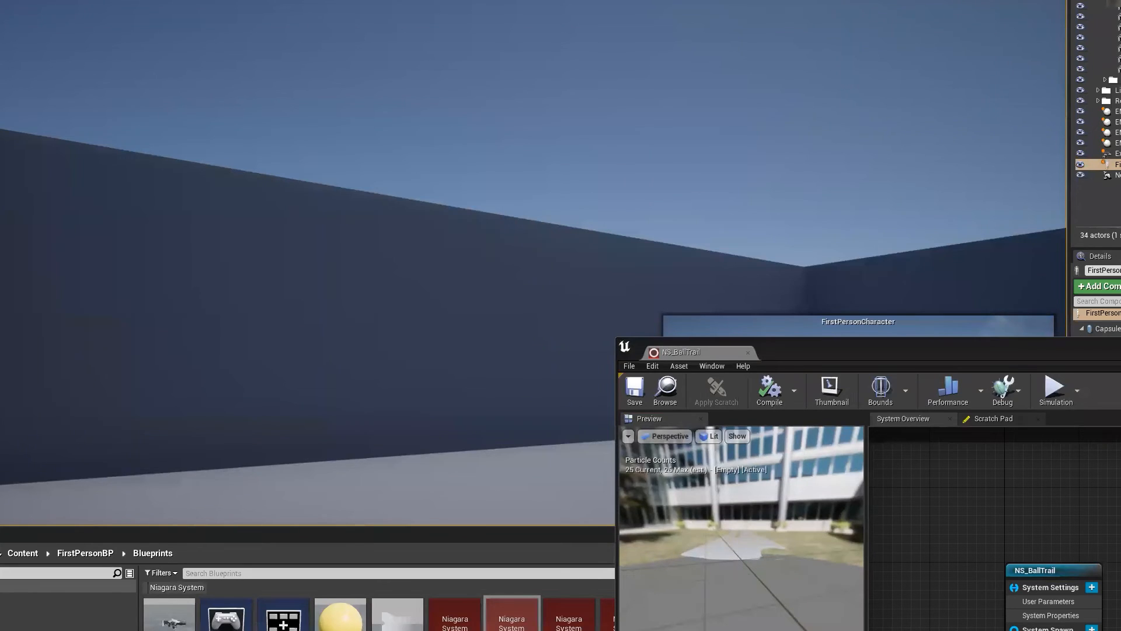
- Play-test the level with the NS_BallTrail editor moved aside, firing balls to examine the ribbon trail
key(alt+p)
click(452, 261)
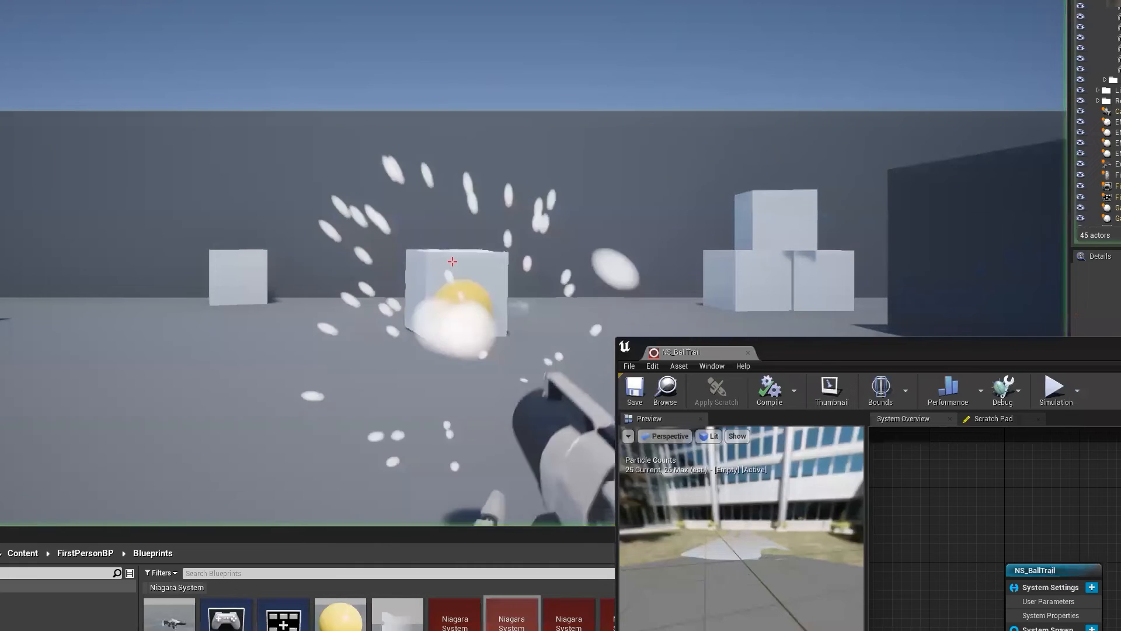
click(453, 262)
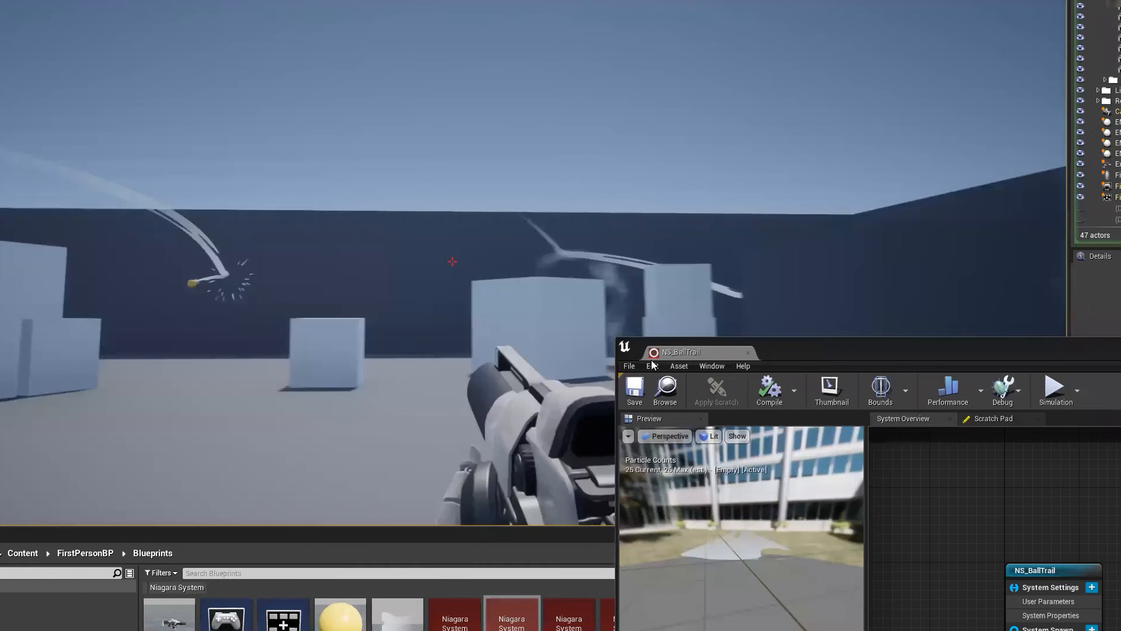
key(Escape)
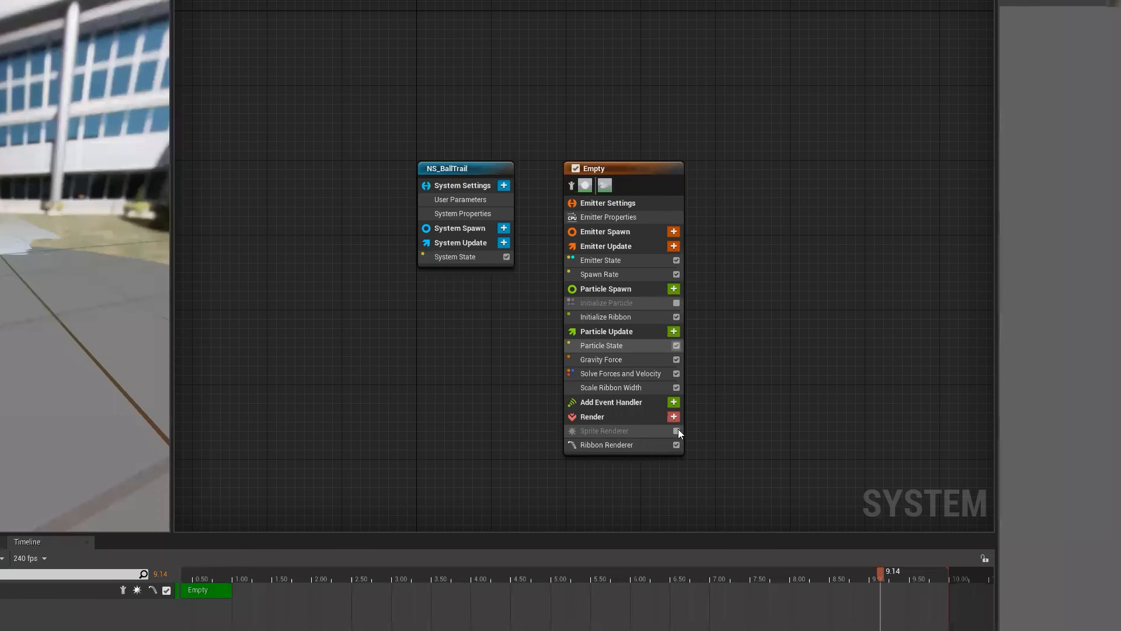
- Enable the Sprite Renderer alongside the Ribbon Renderer in the NS_BallTrail emitter
click(677, 444)
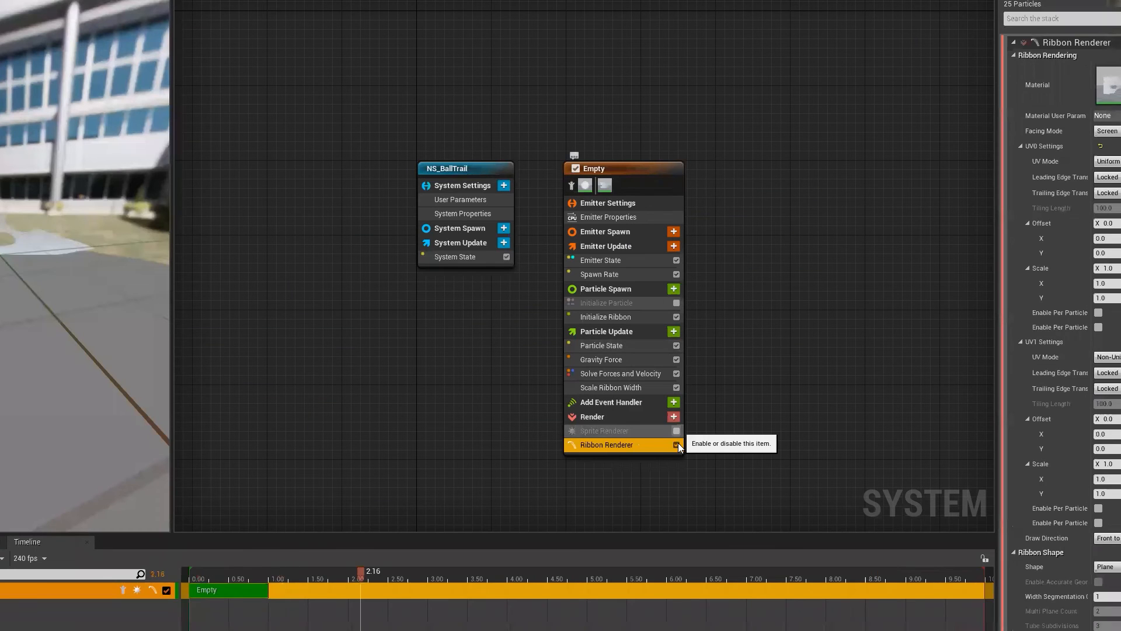
click(677, 431)
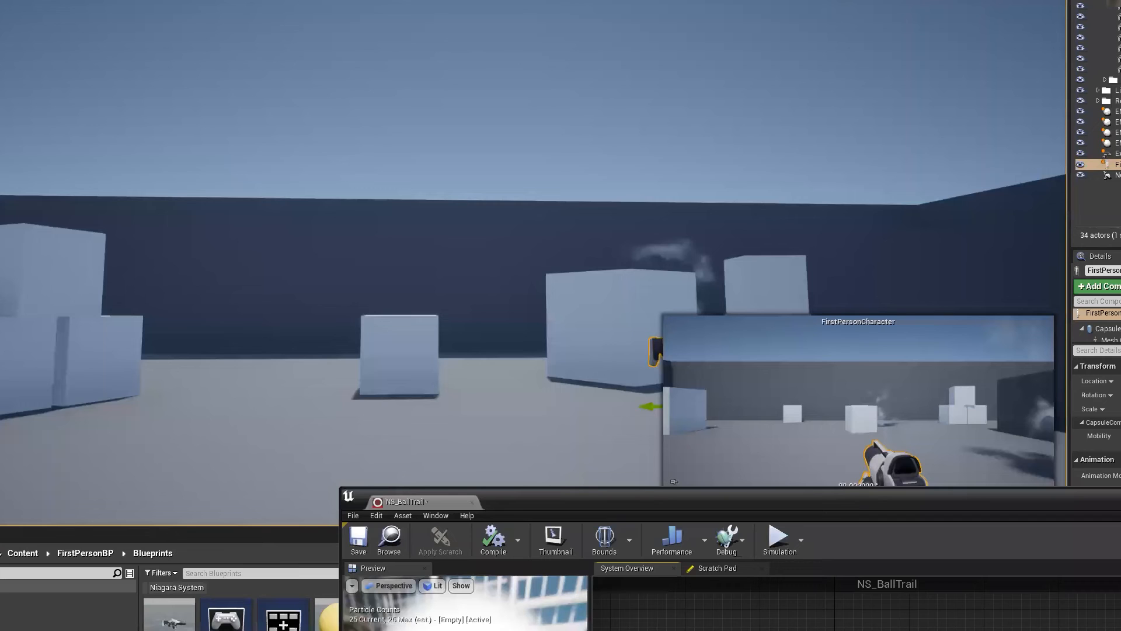
- Play-test the combined sprite and ribbon trail, moving around the level and firing balls at the walls and boxes
key(alt+p)
click(453, 261)
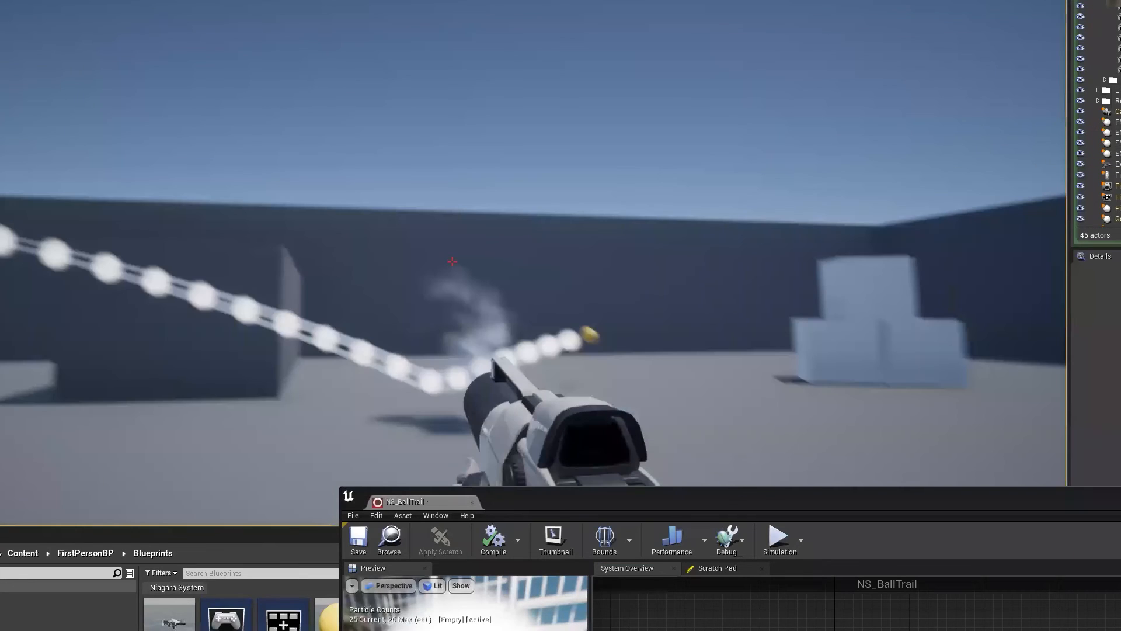
click(452, 261)
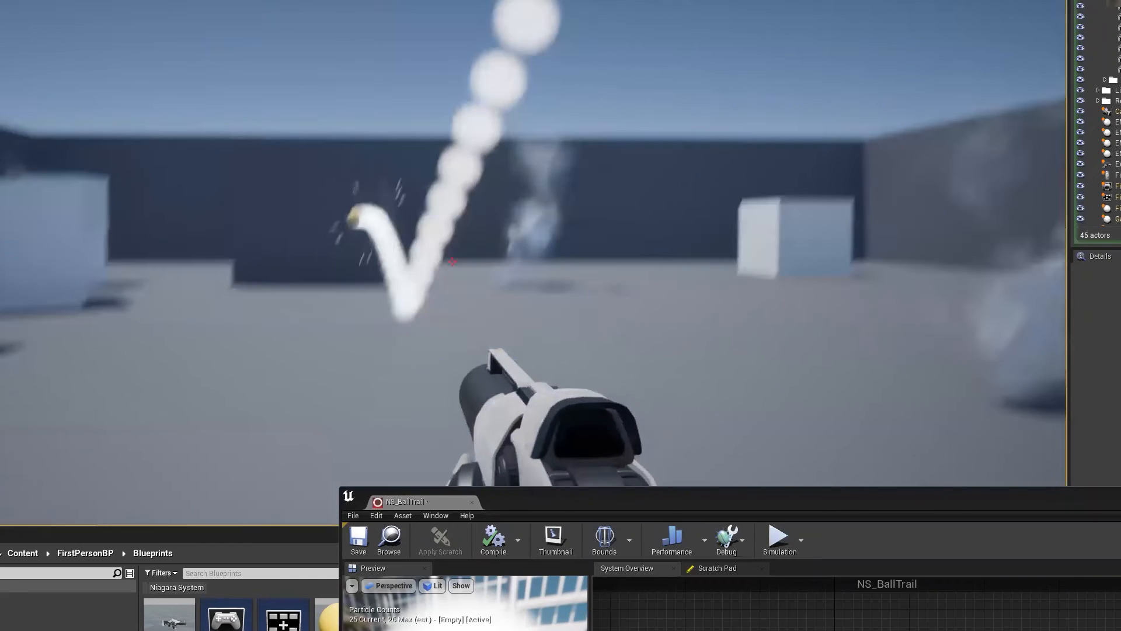
click(453, 261)
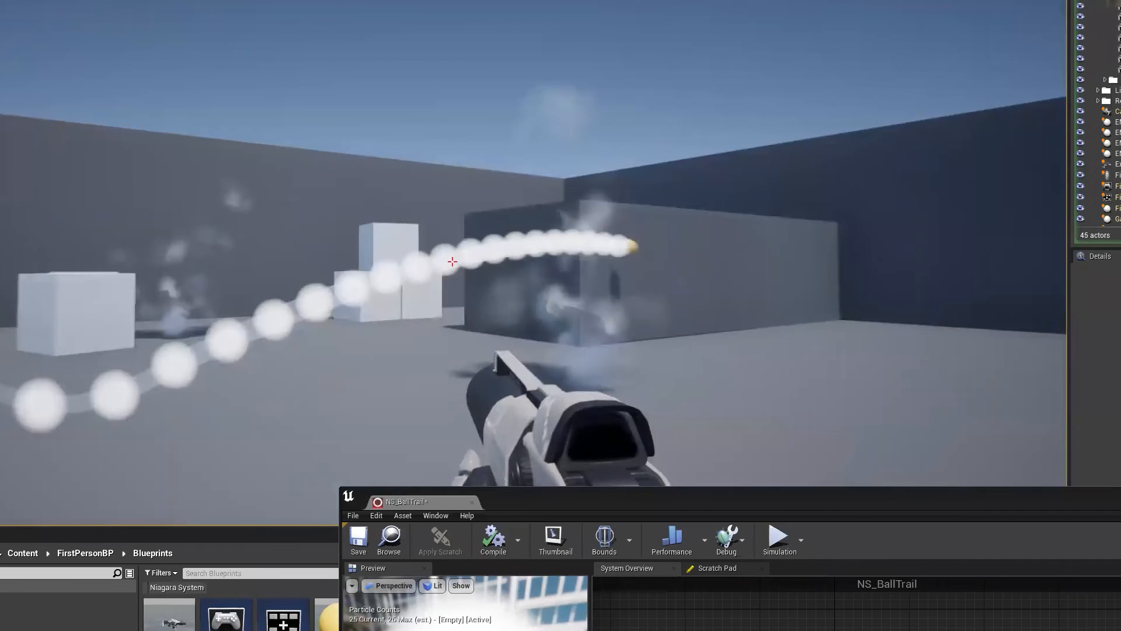
click(452, 261)
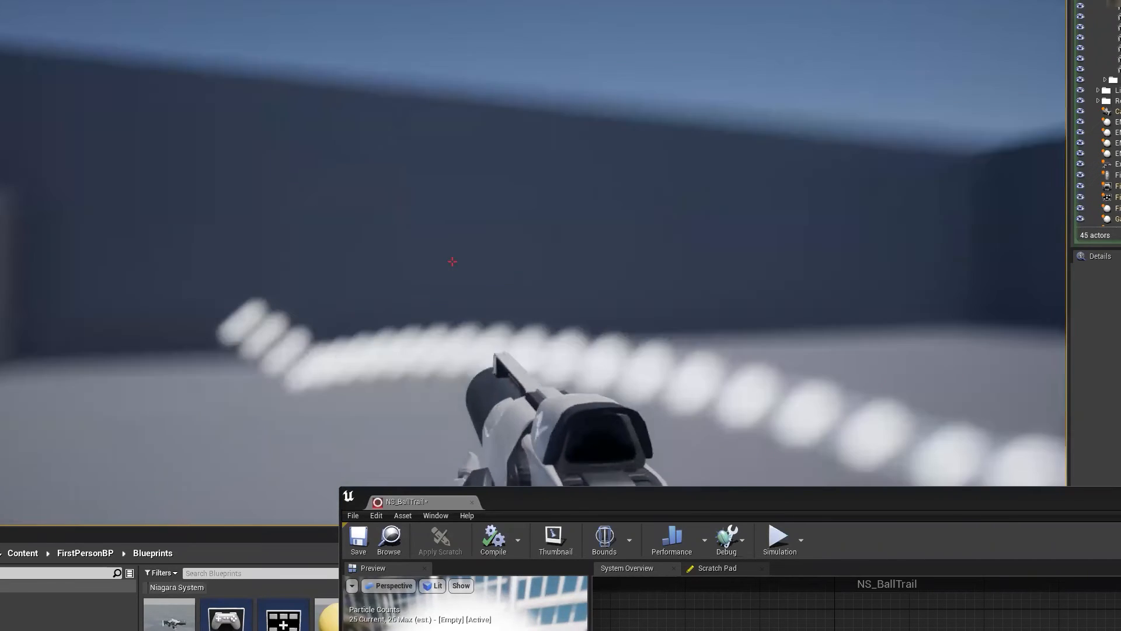
click(452, 261)
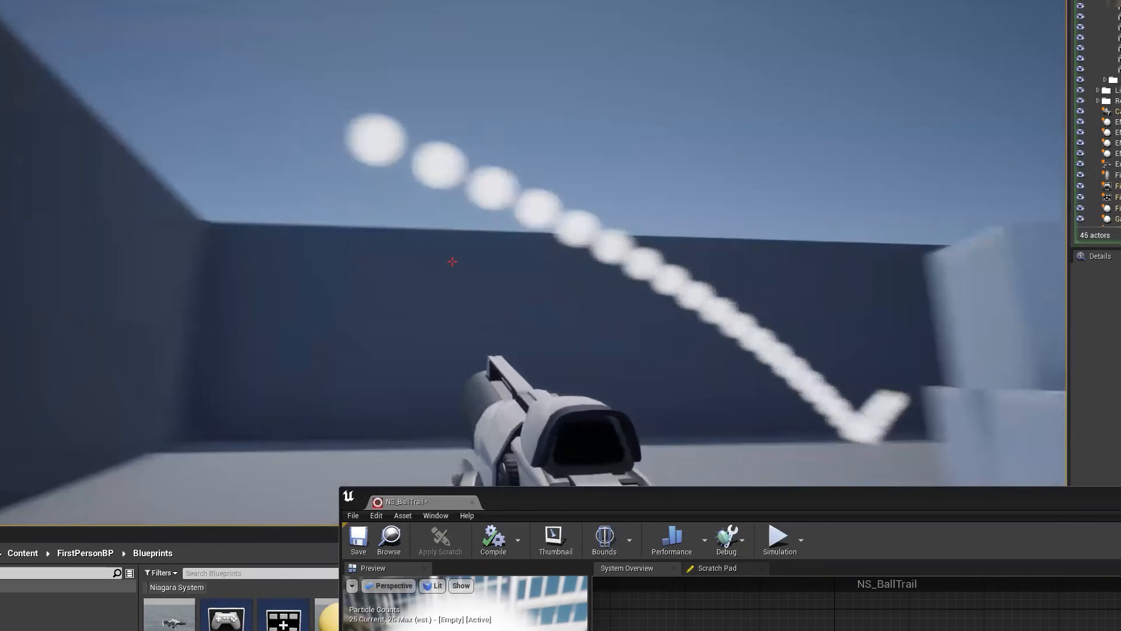
click(453, 261)
key(a)
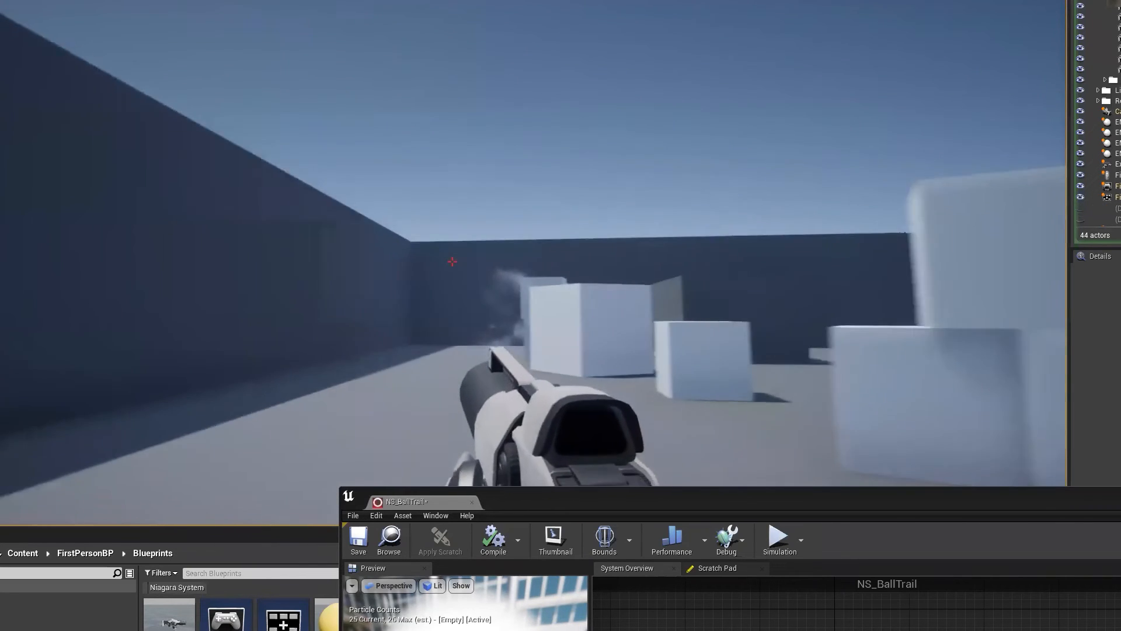
click(452, 262)
key(a)
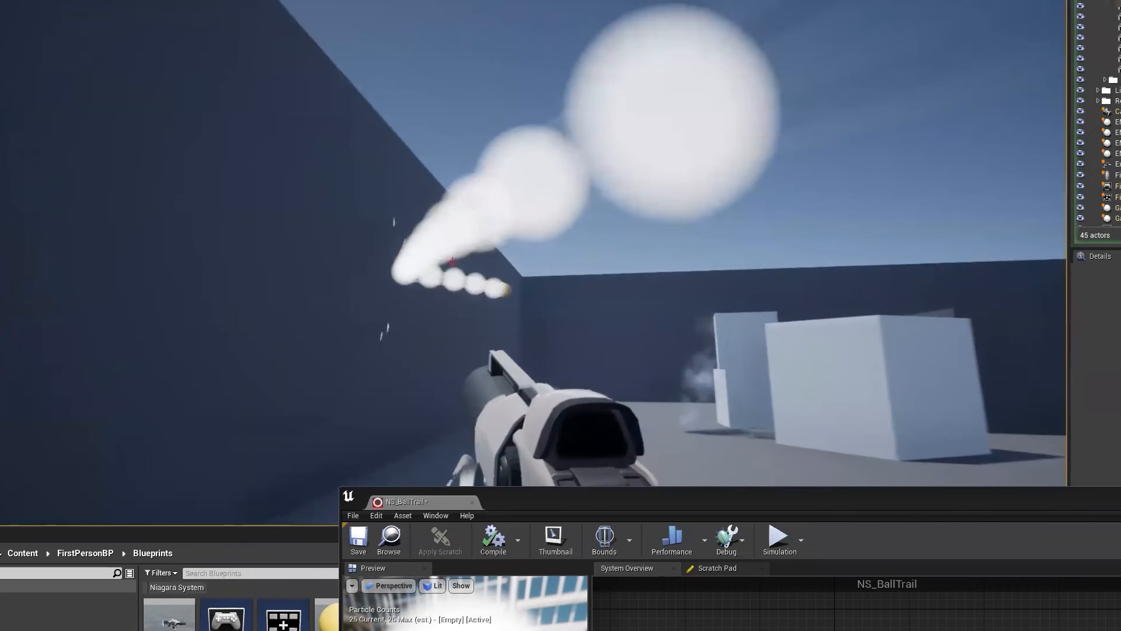
key(w)
key(w)
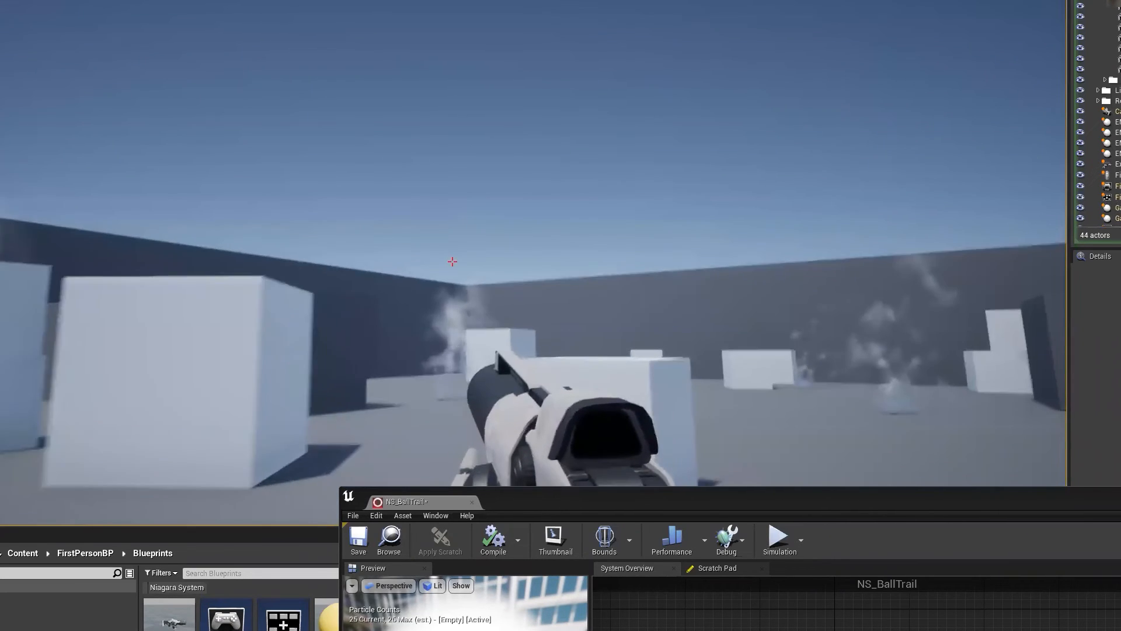
key(d)
click(452, 262)
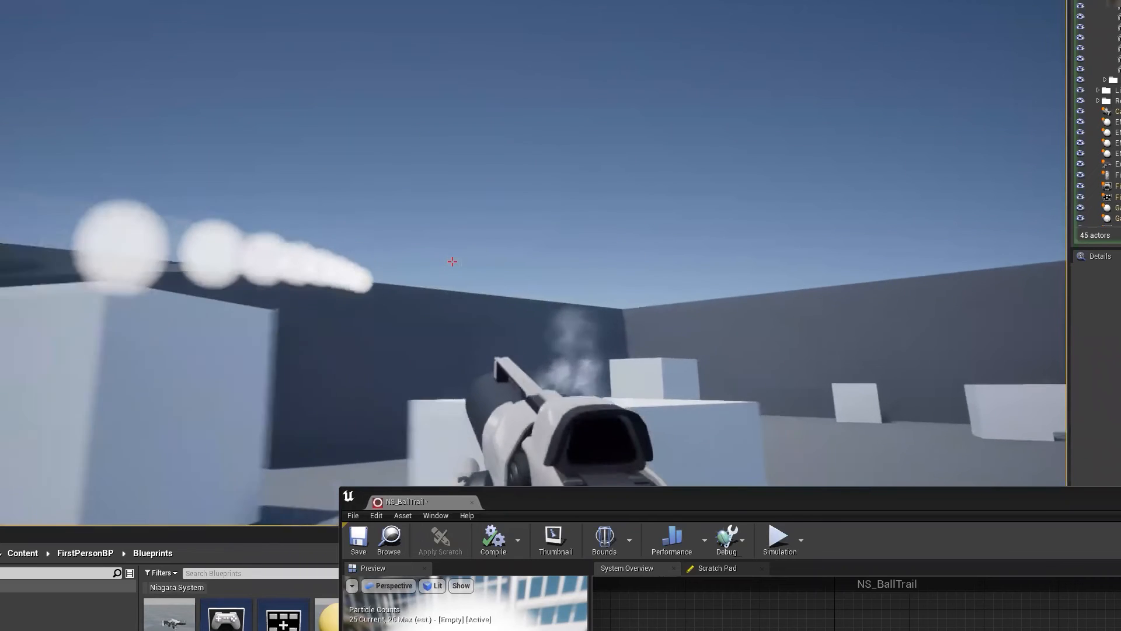
key(d)
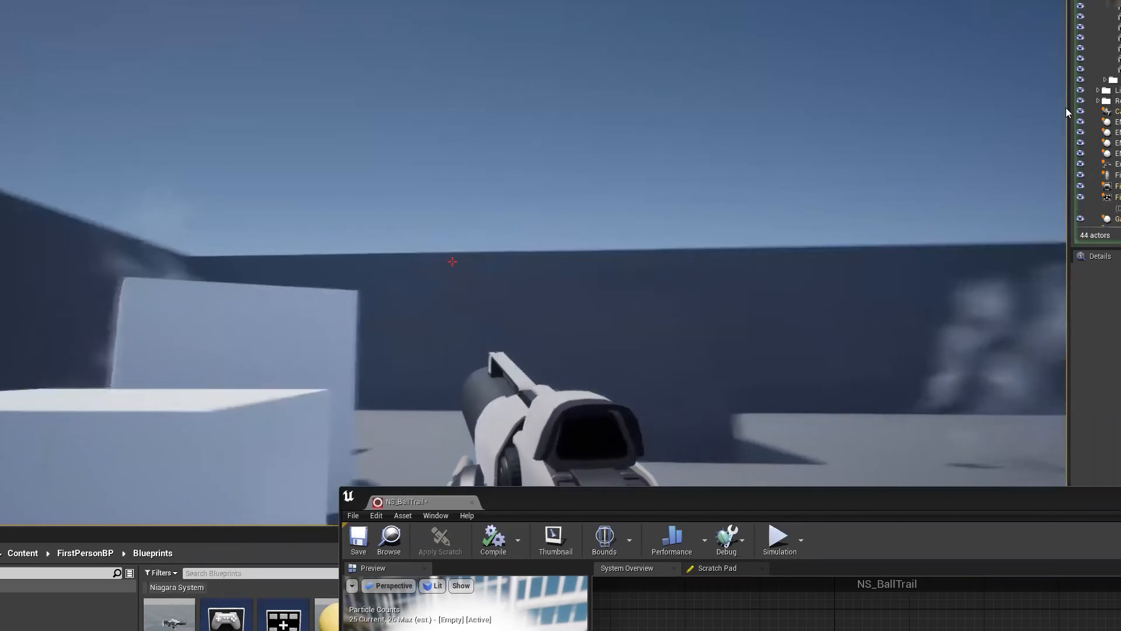
click(738, 243)
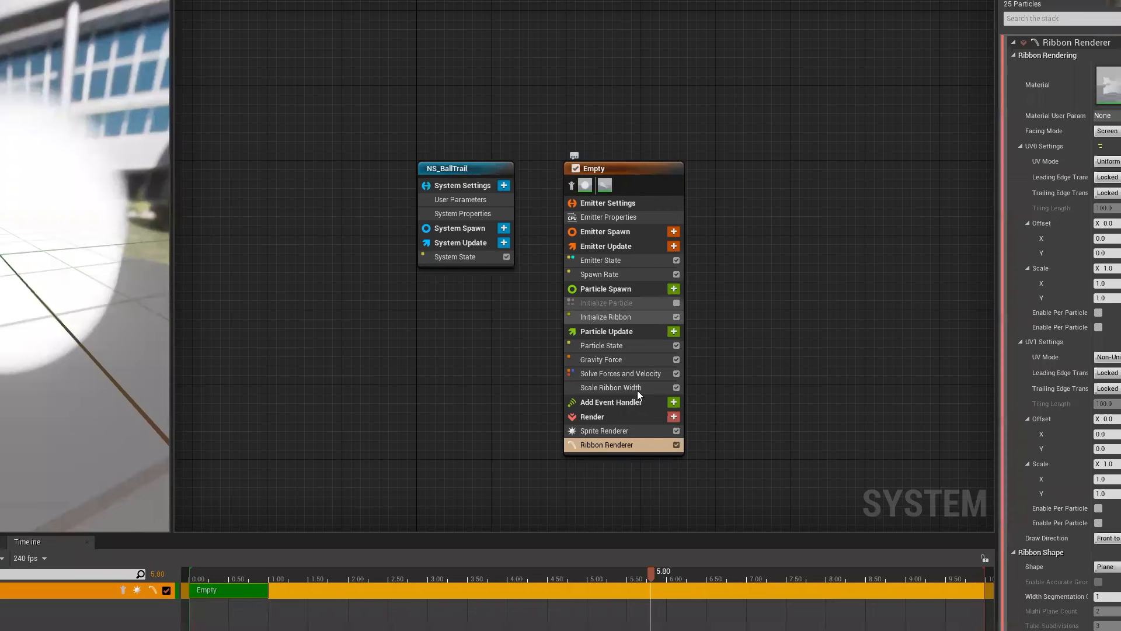
- Examine the Initialize Ribbon settings and Particle Update modules of the NS_BallTrail emitter, and toggle its Ribbon Renderer
click(605, 317)
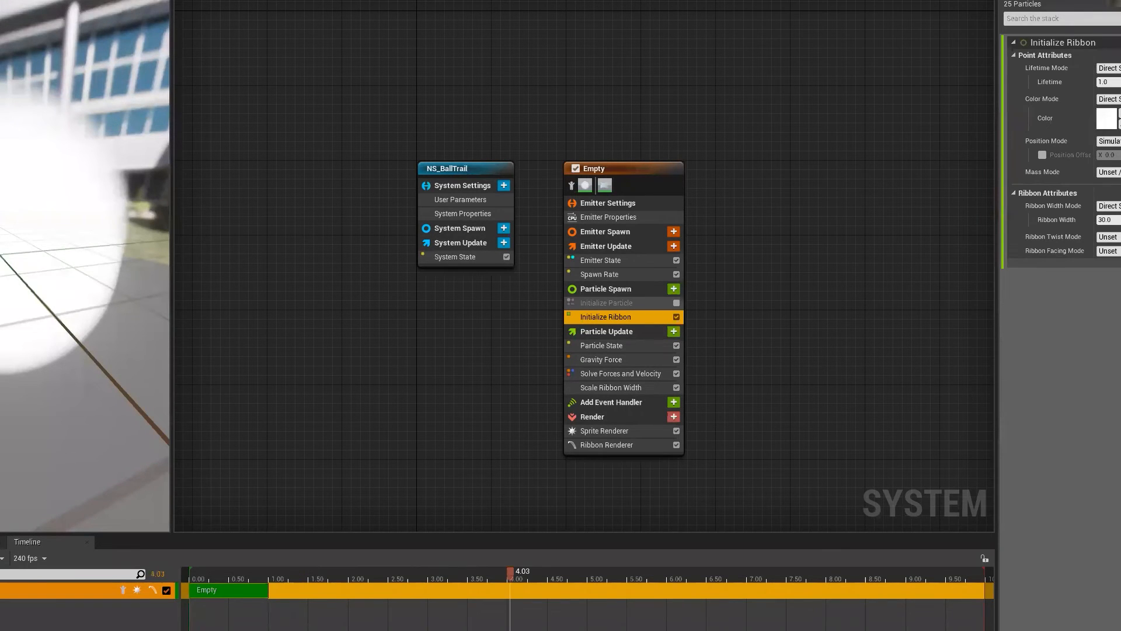
right_drag(749, 179, 749, 155)
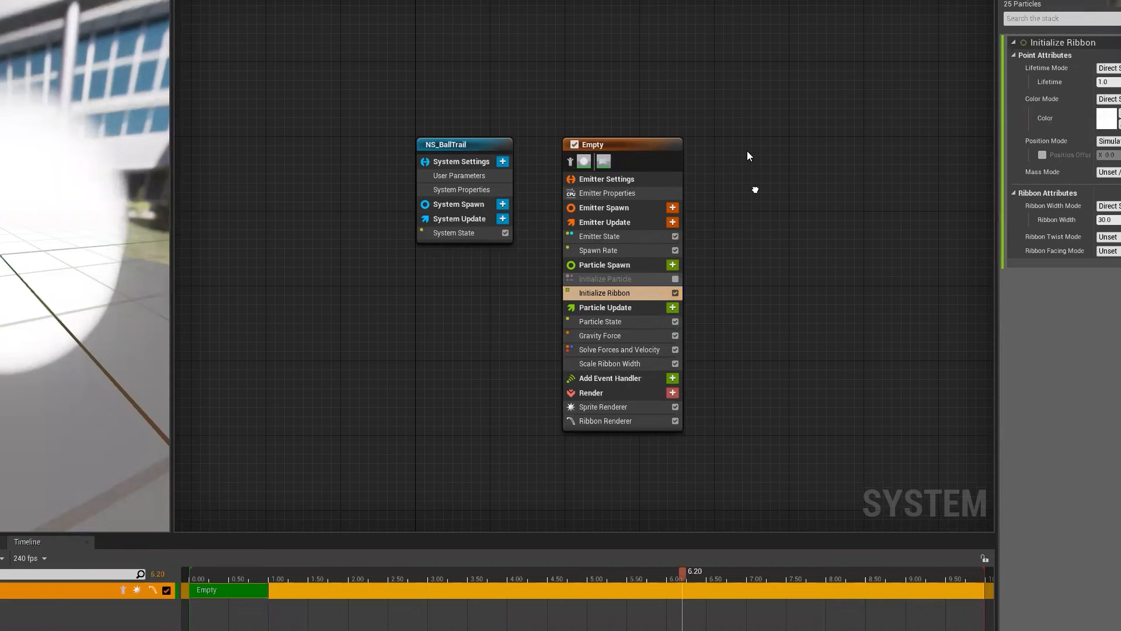
right_drag(753, 201, 756, 166)
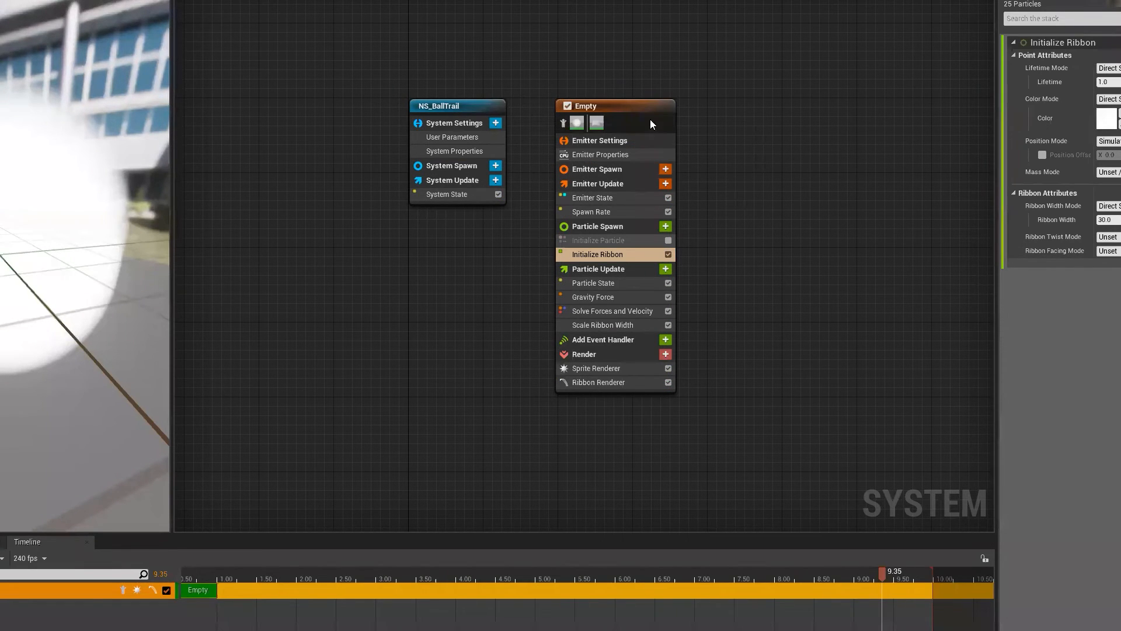
drag(772, 316, 629, 279)
click(599, 269)
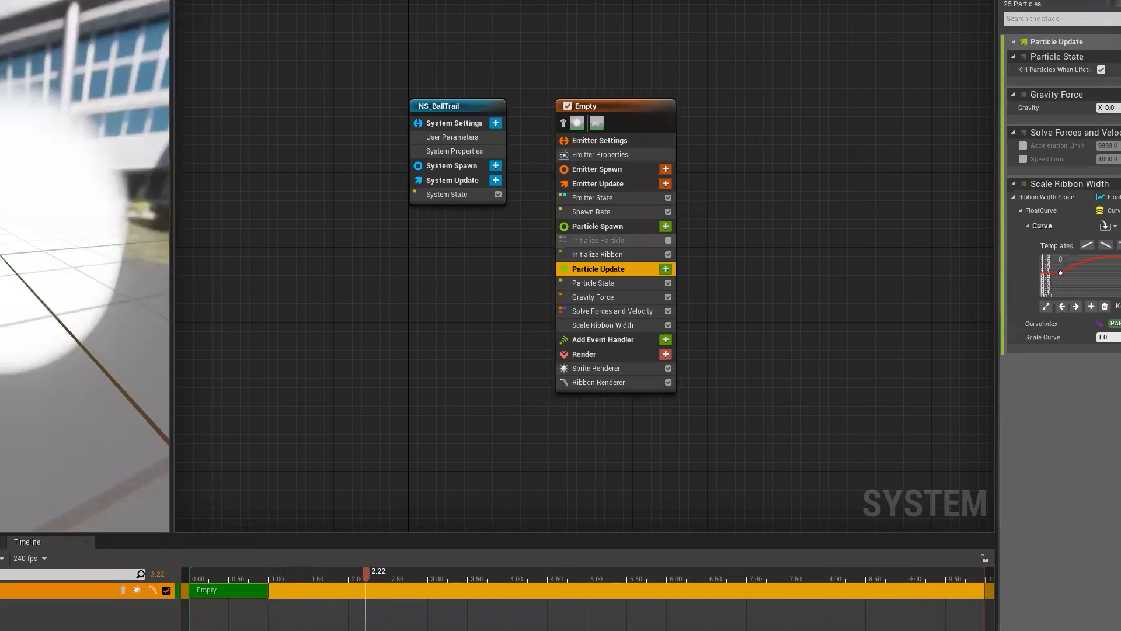
right_drag(667, 217, 579, 205)
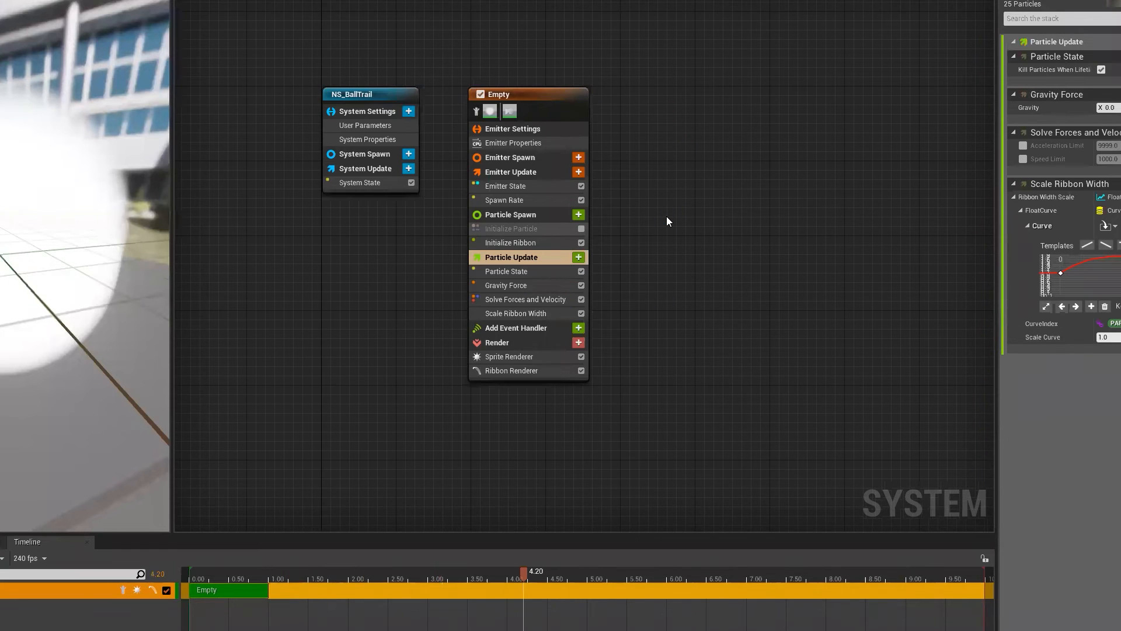
click(581, 371)
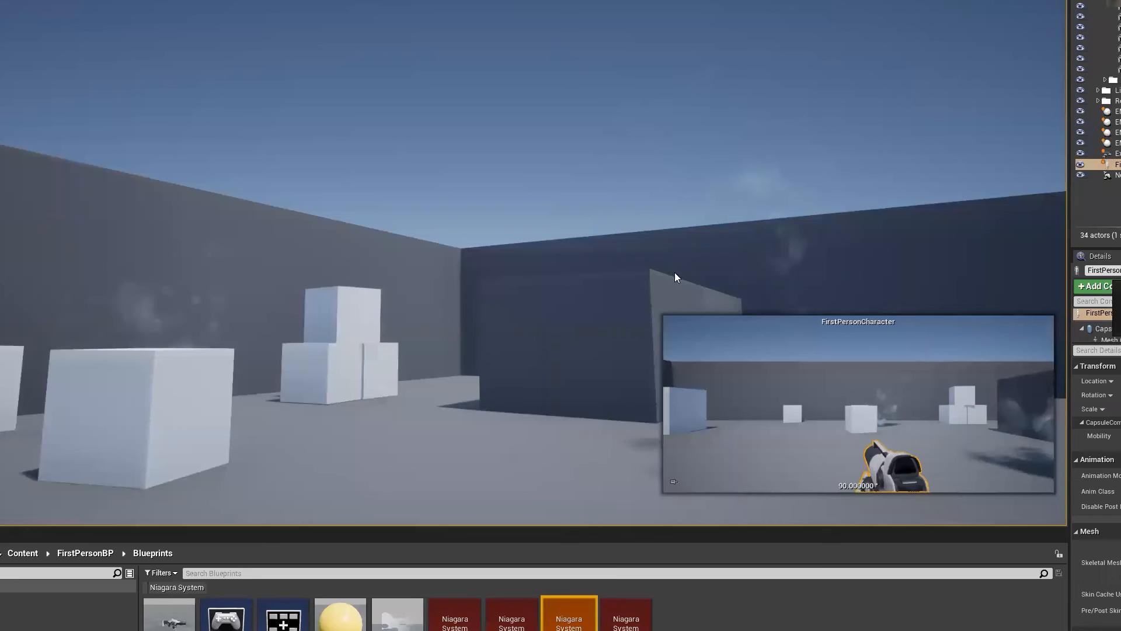
- Bring up the NS_Fire system in a maximized window and view its emitters through to DynamicBeam
key(alt+Tab)
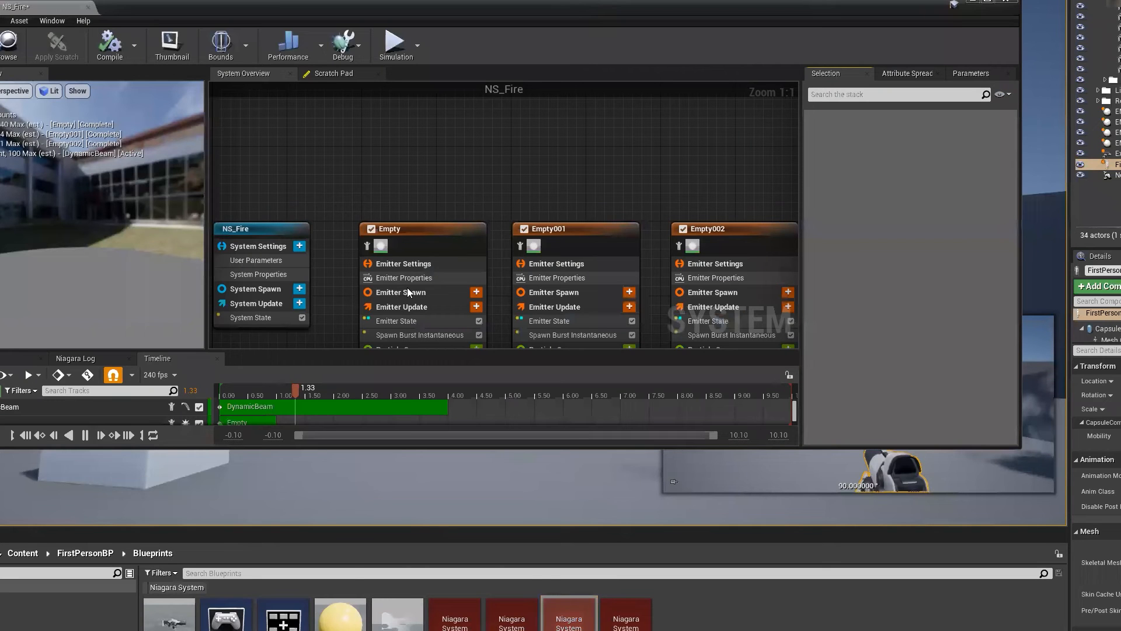
click(988, 1)
right_drag(761, 300, 580, 278)
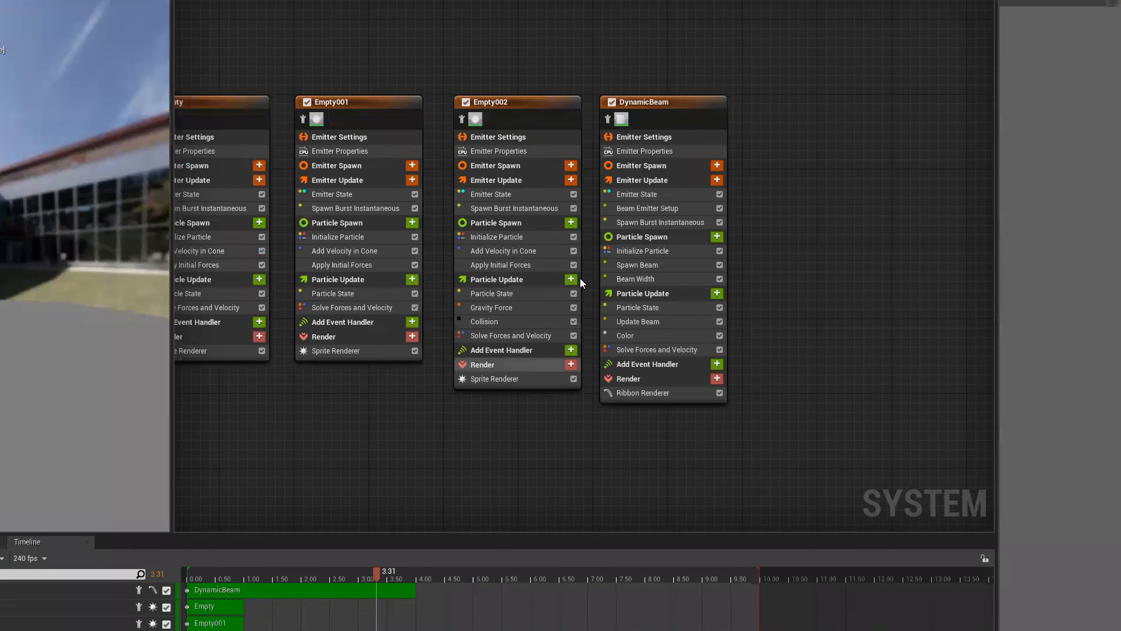
- Add a Generate Collision Event module to the Particle Update stage of the Empty002 emitter
click(505, 316)
click(571, 280)
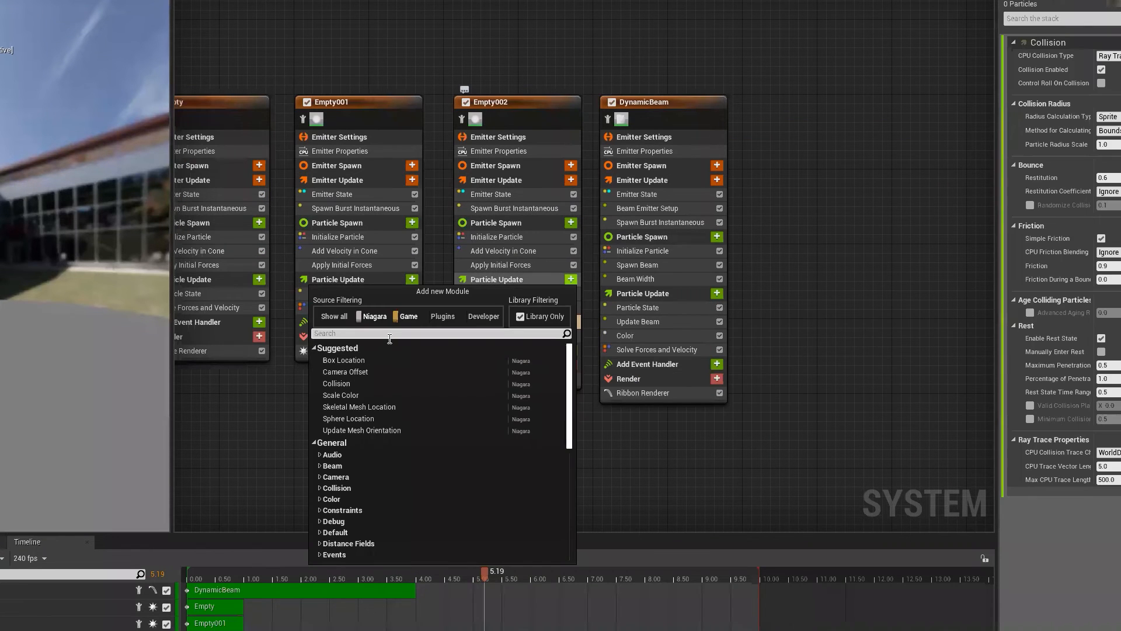
text(event)
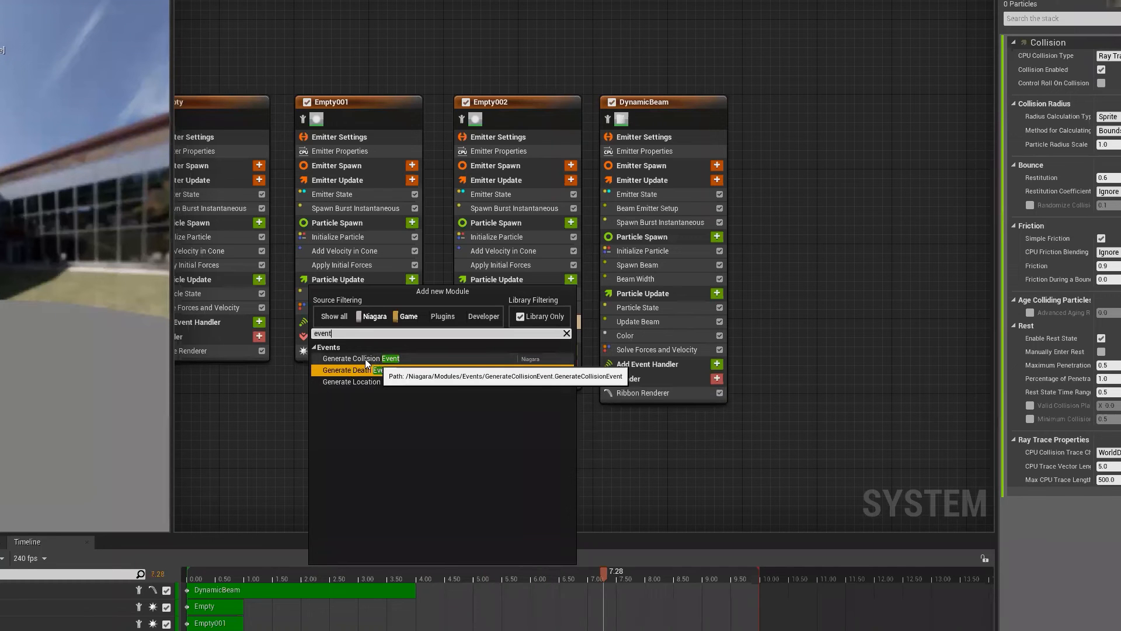
click(366, 359)
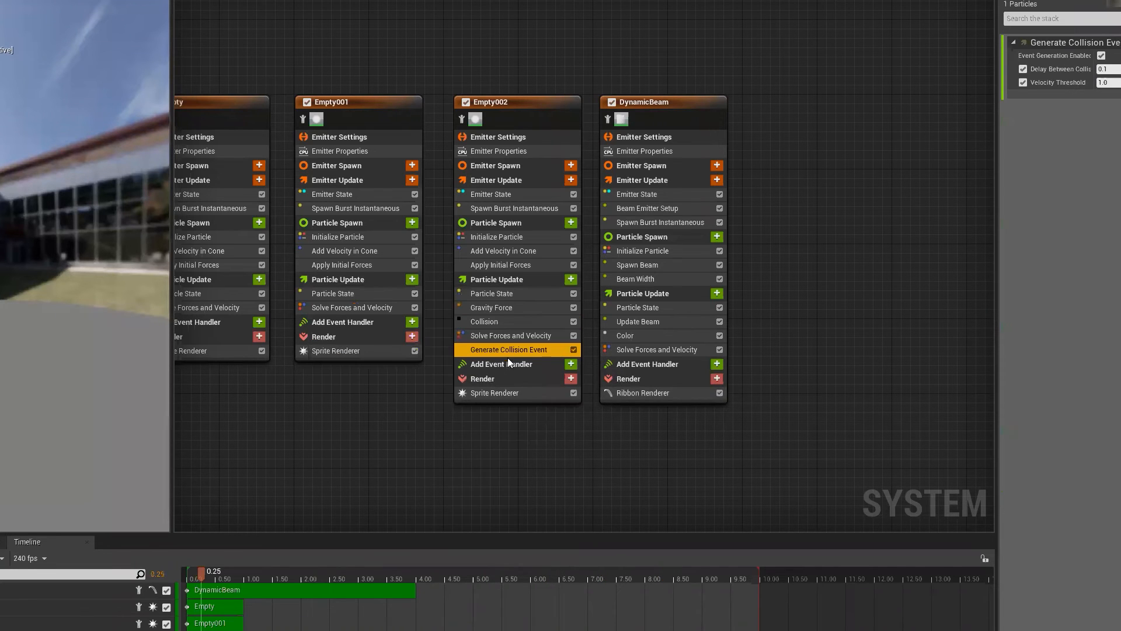
- Move Generate Collision Event between Collision and Solve Forces and Velocity in Empty002, and examine the Particle Update stage
right_drag(459, 449, 519, 461)
drag(574, 345, 577, 345)
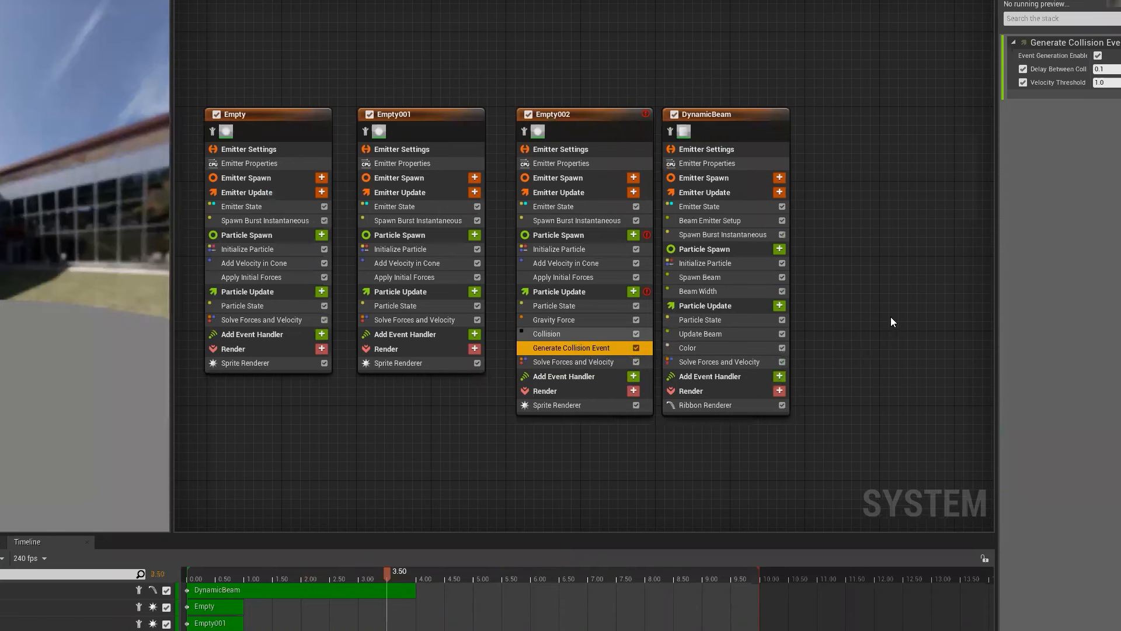
drag(566, 329, 561, 353)
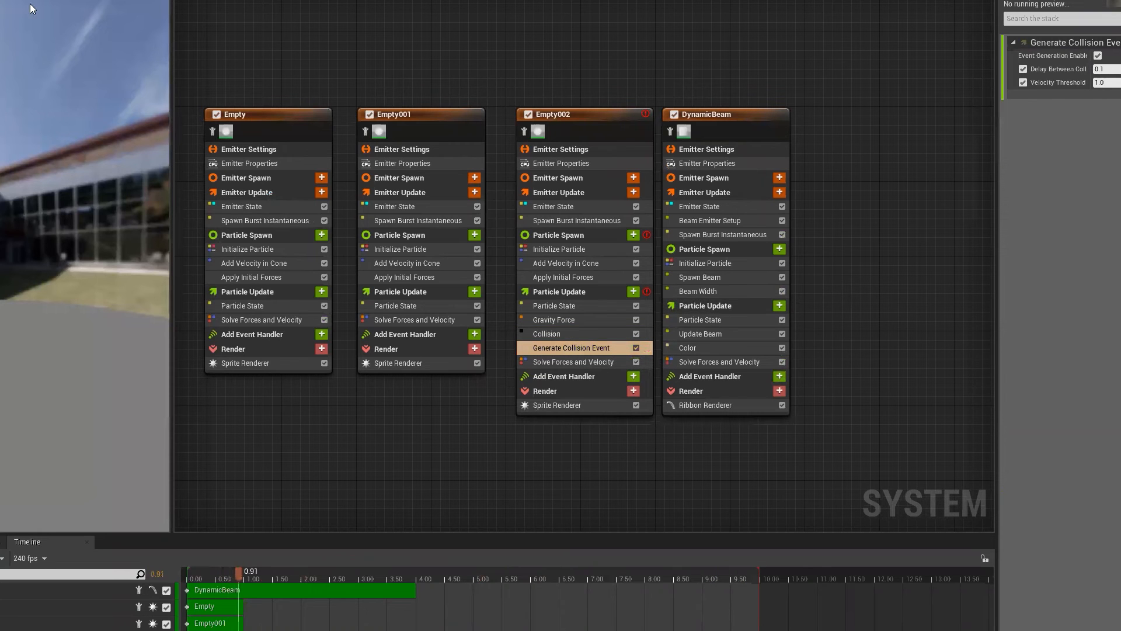
click(587, 293)
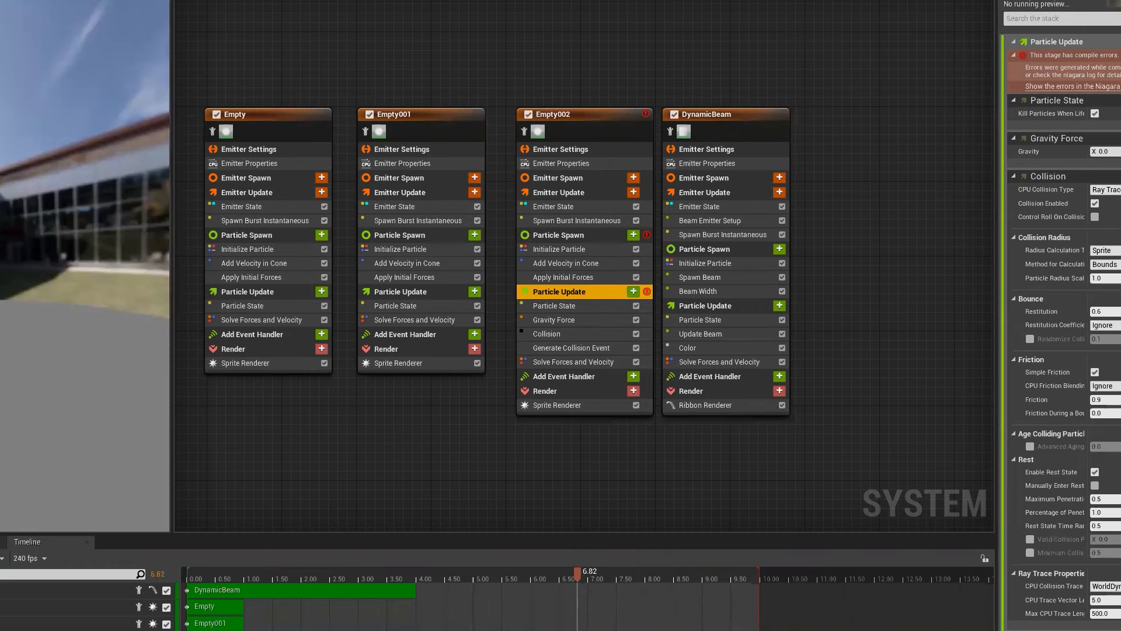
right_drag(899, 279, 724, 268)
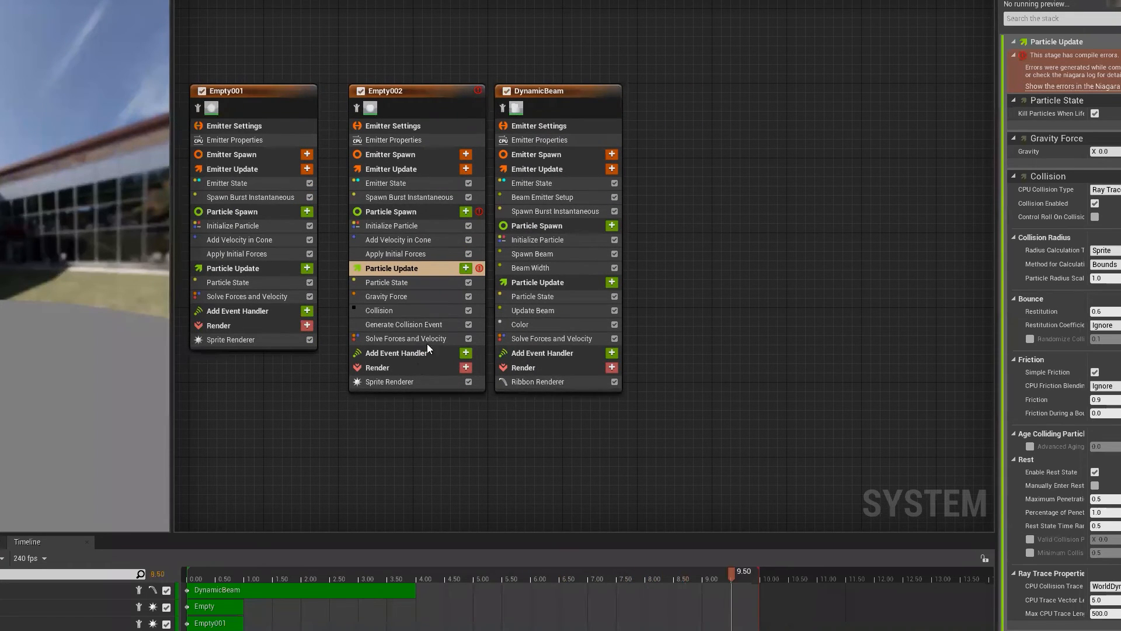
click(430, 323)
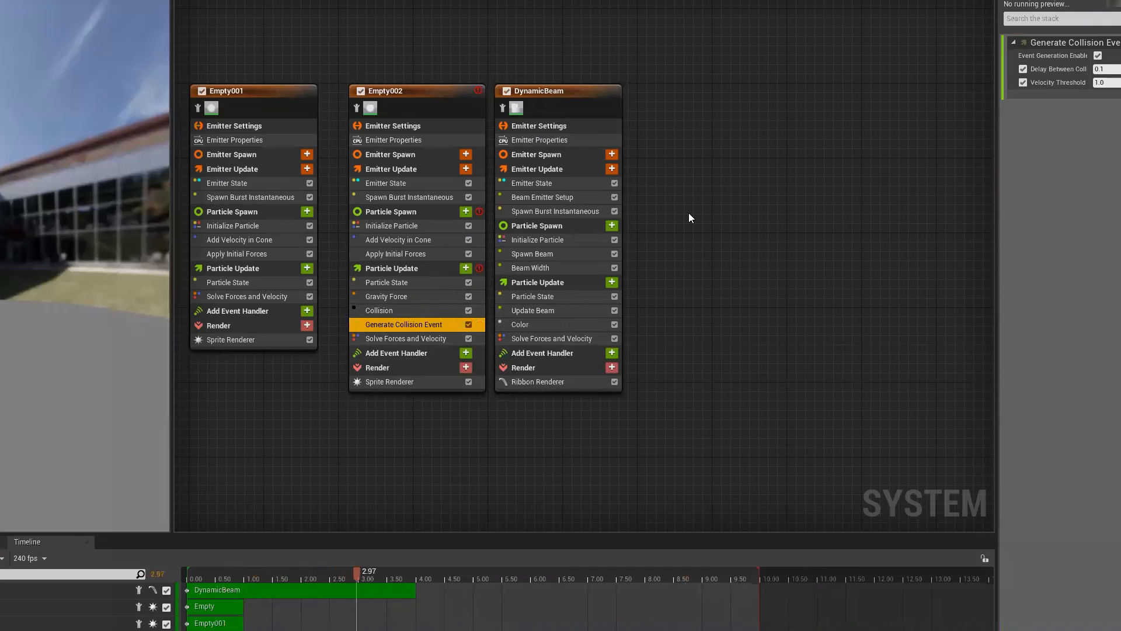
- Add a new emitter from the Empty template beside DynamicBeam
right_click(738, 104)
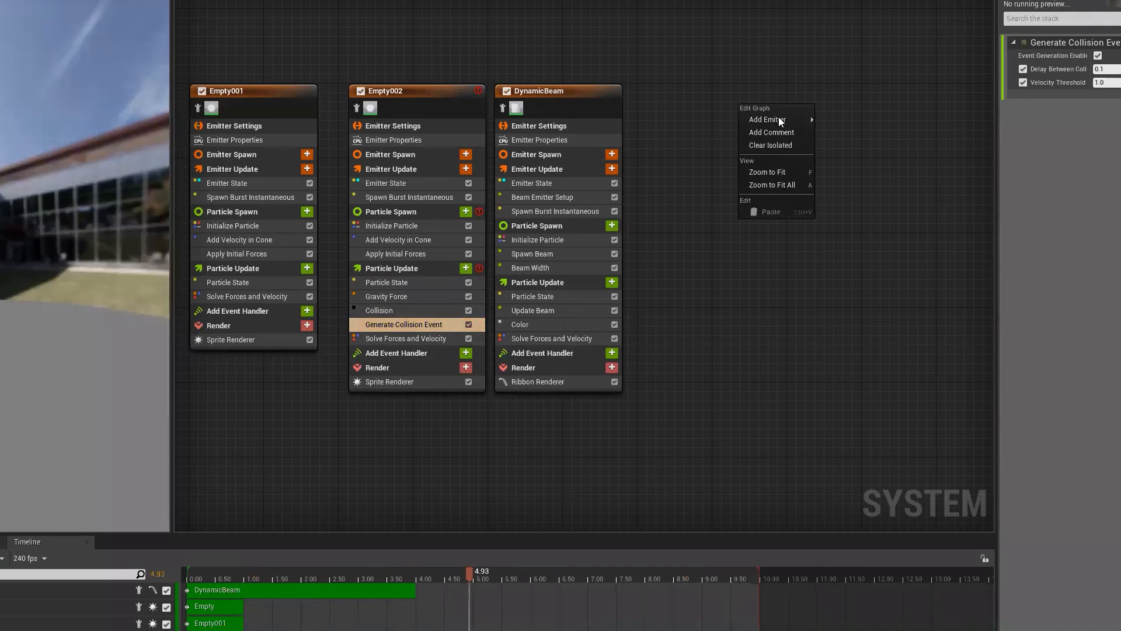
mouse_move(780, 121)
scroll(885, 354, down, 2)
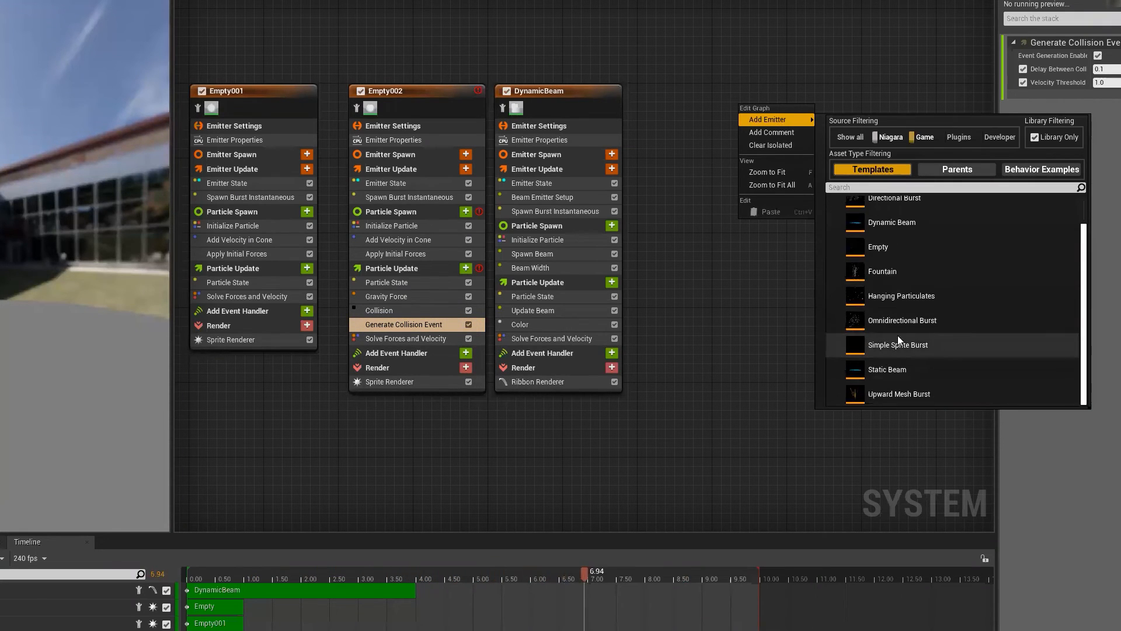
click(900, 248)
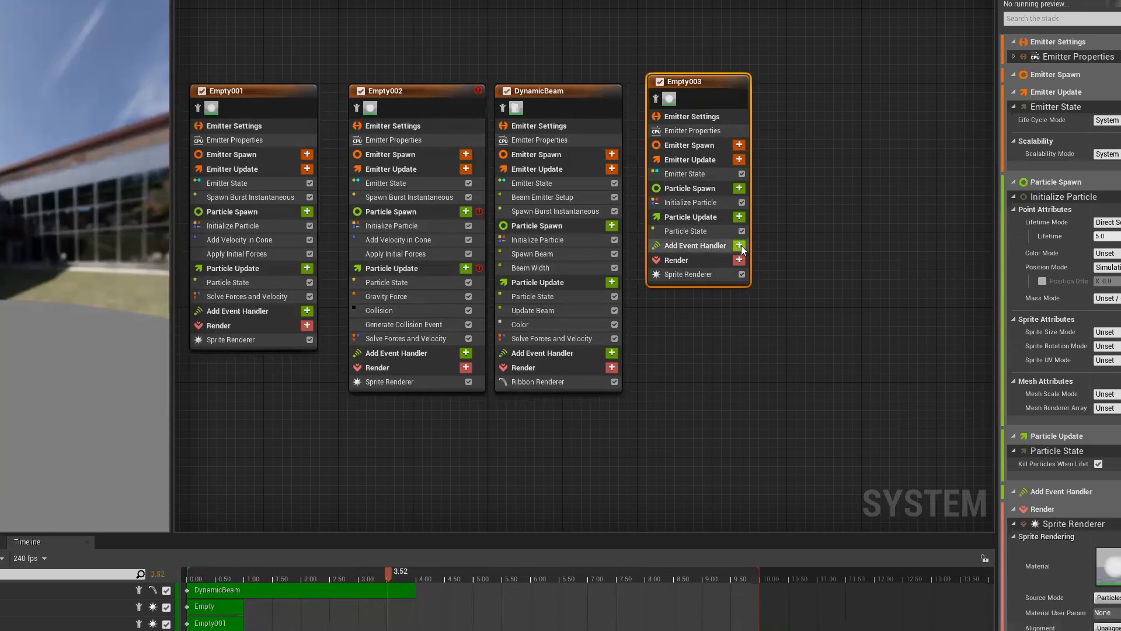
- Add an event handler to the Empty003 emitter and check which event sources its properties offer
click(740, 245)
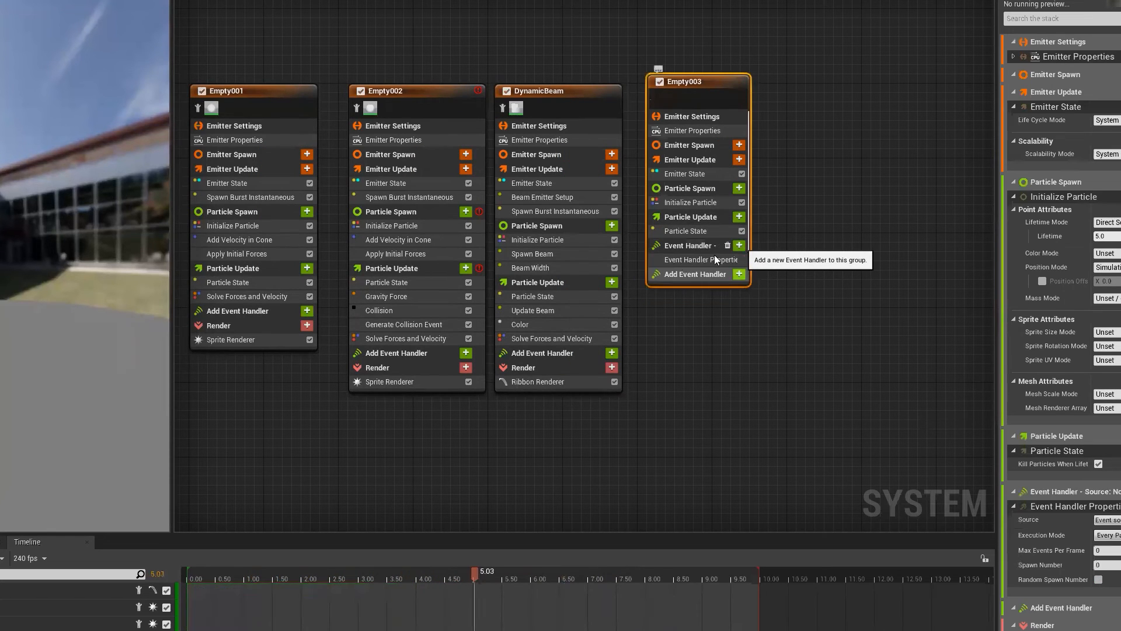
click(717, 261)
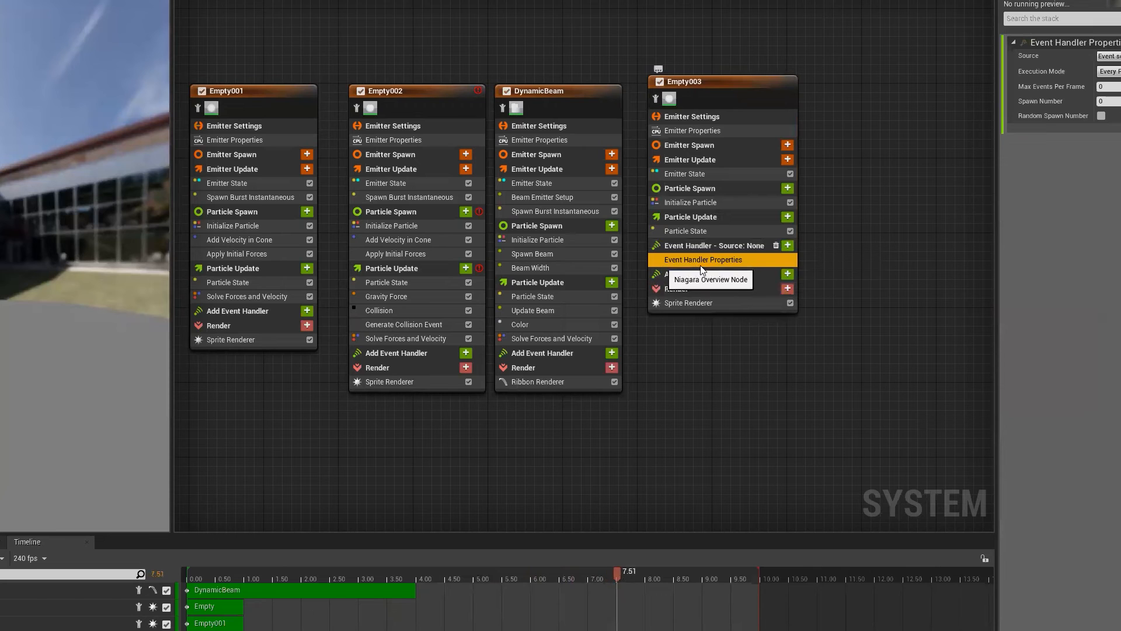
click(1111, 56)
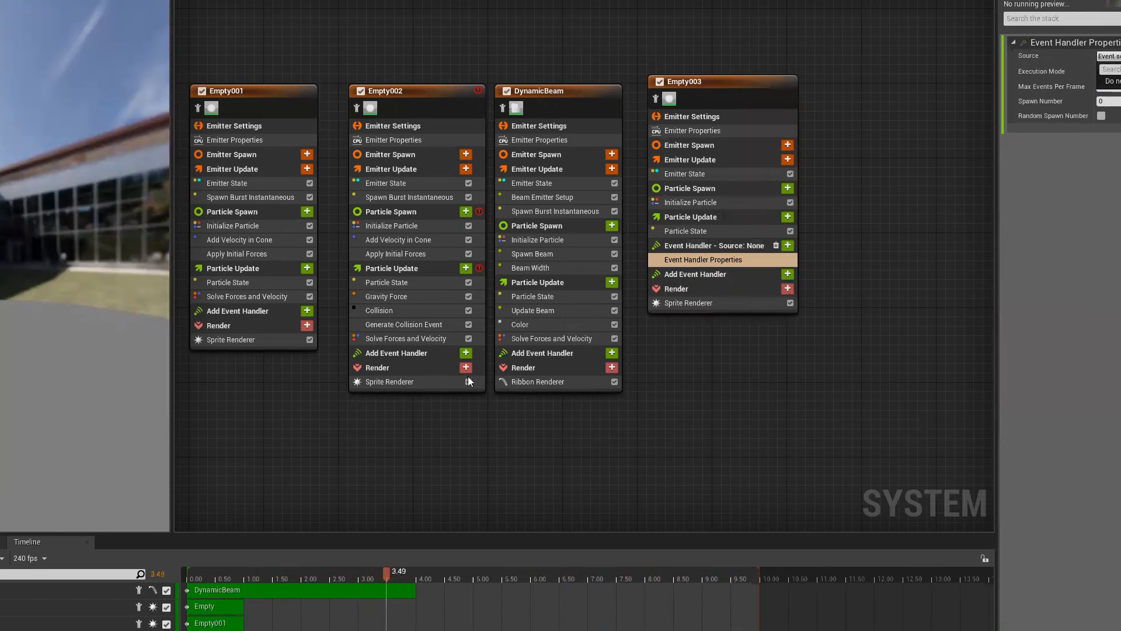
click(938, 264)
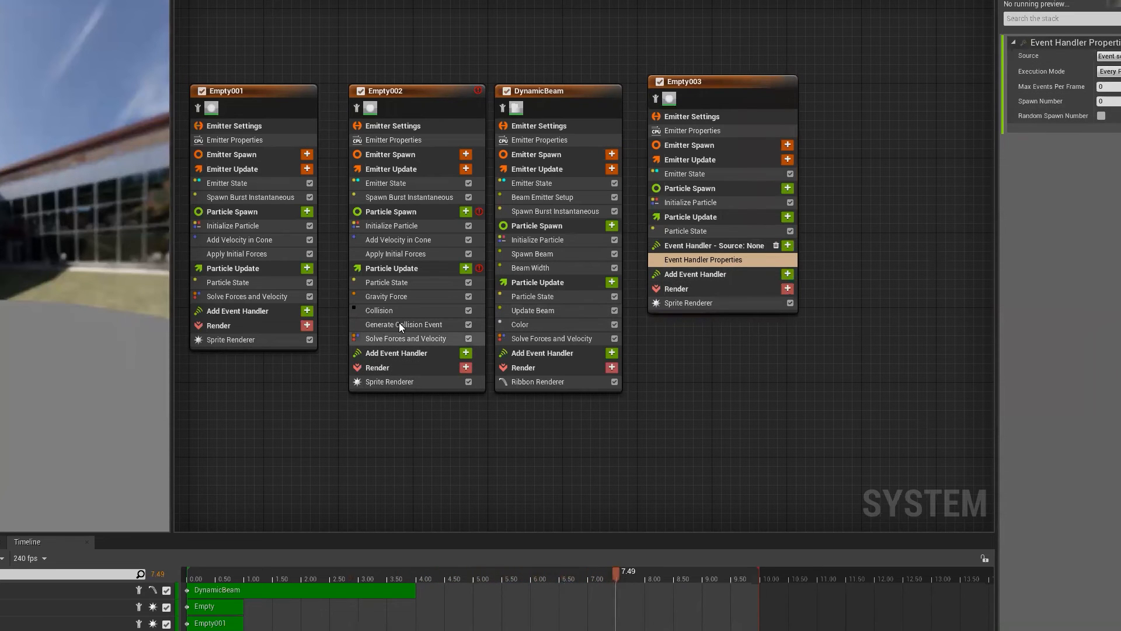
- Replace Empty002's Generate Collision Event with a Generate Location Event module, kept after Solve Forces and Velocity
drag(411, 324, 402, 343)
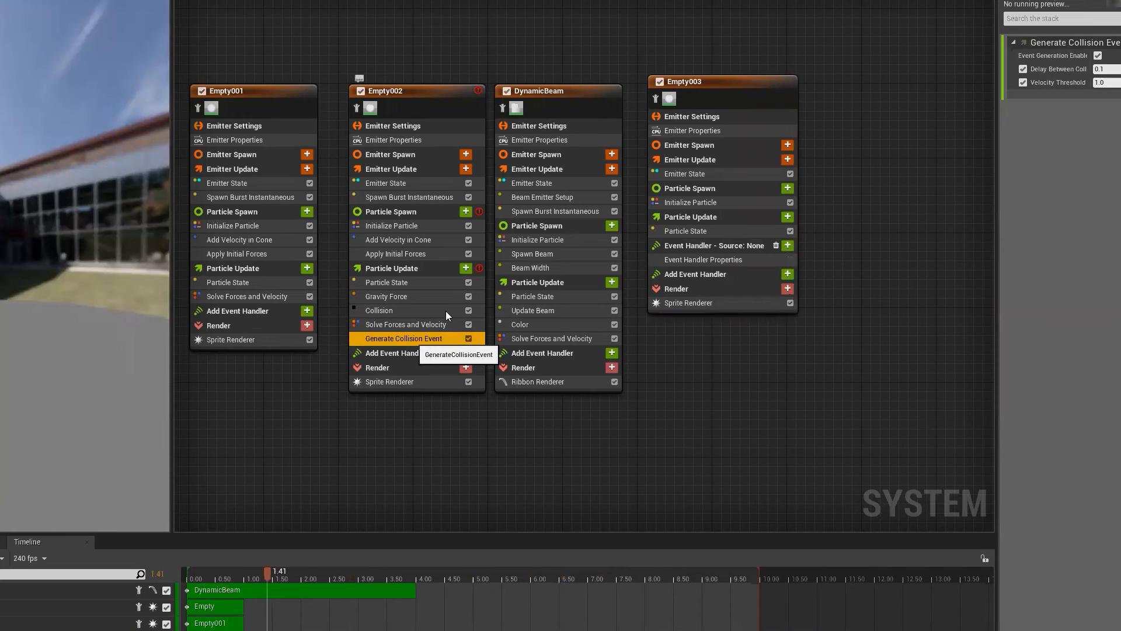
key(Delete)
click(465, 268)
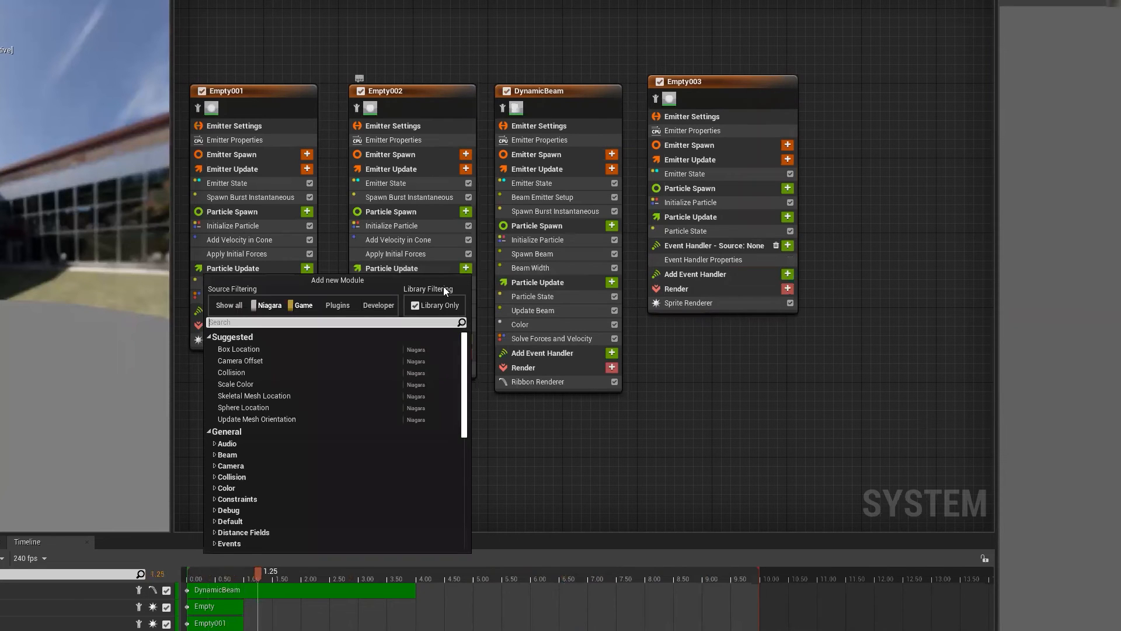
text(location)
key(ctrl+a)
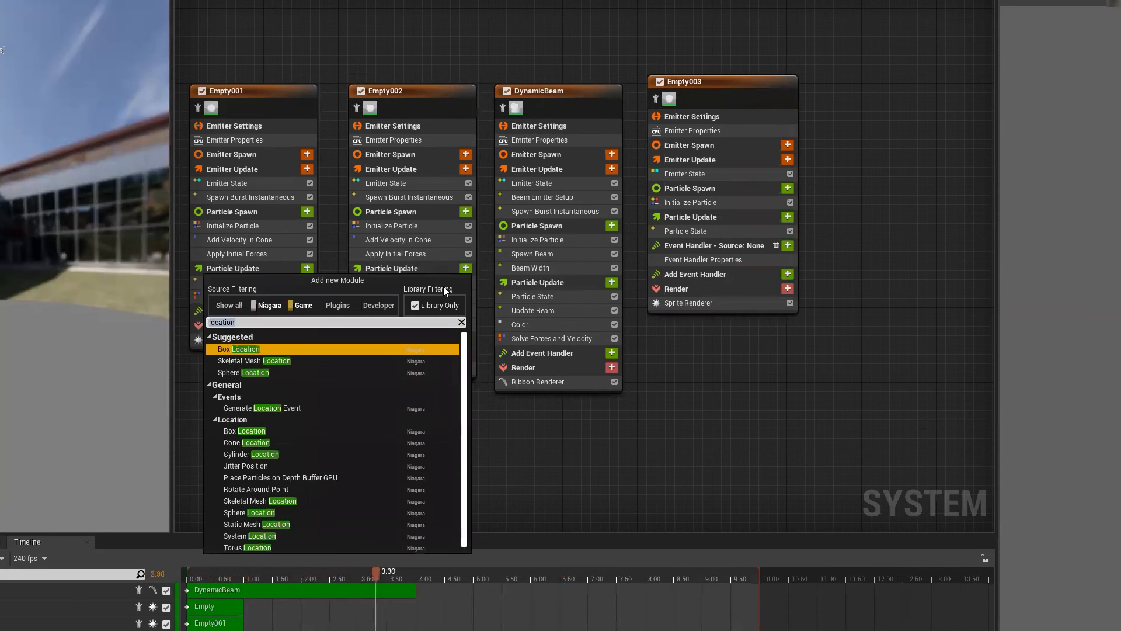
text(event)
key(Down)
key(Return)
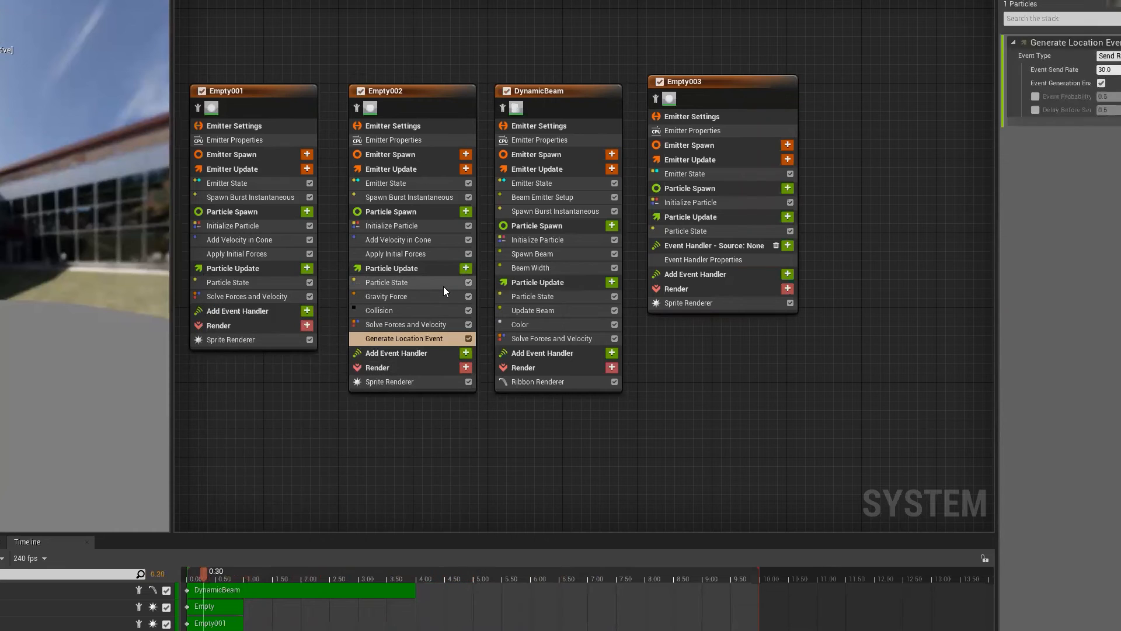
drag(398, 340, 405, 317)
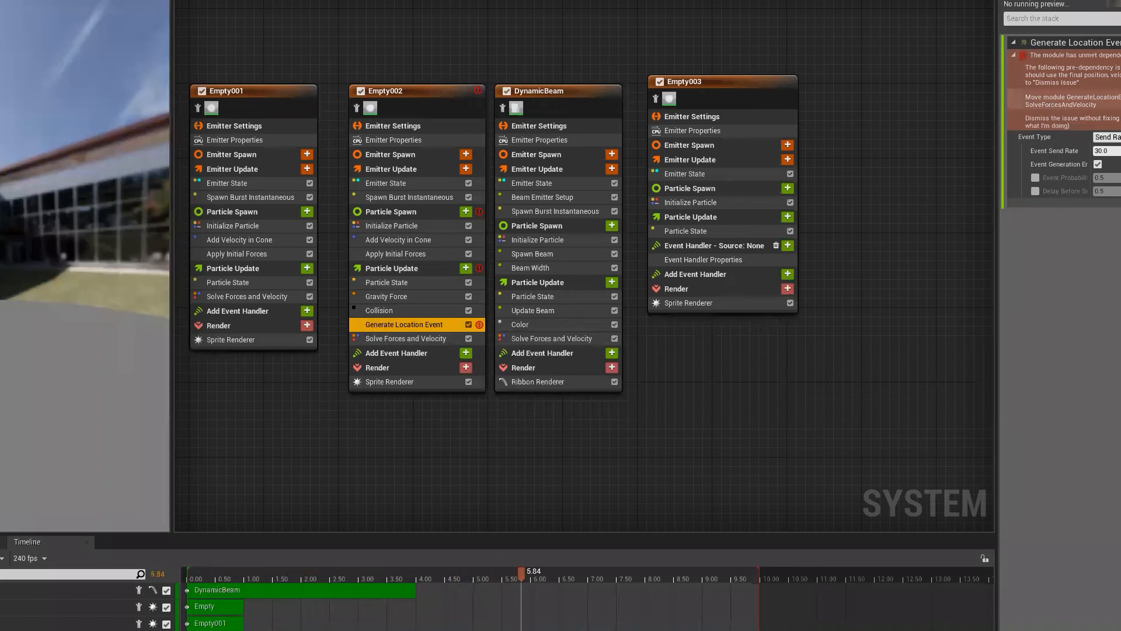
click(1072, 100)
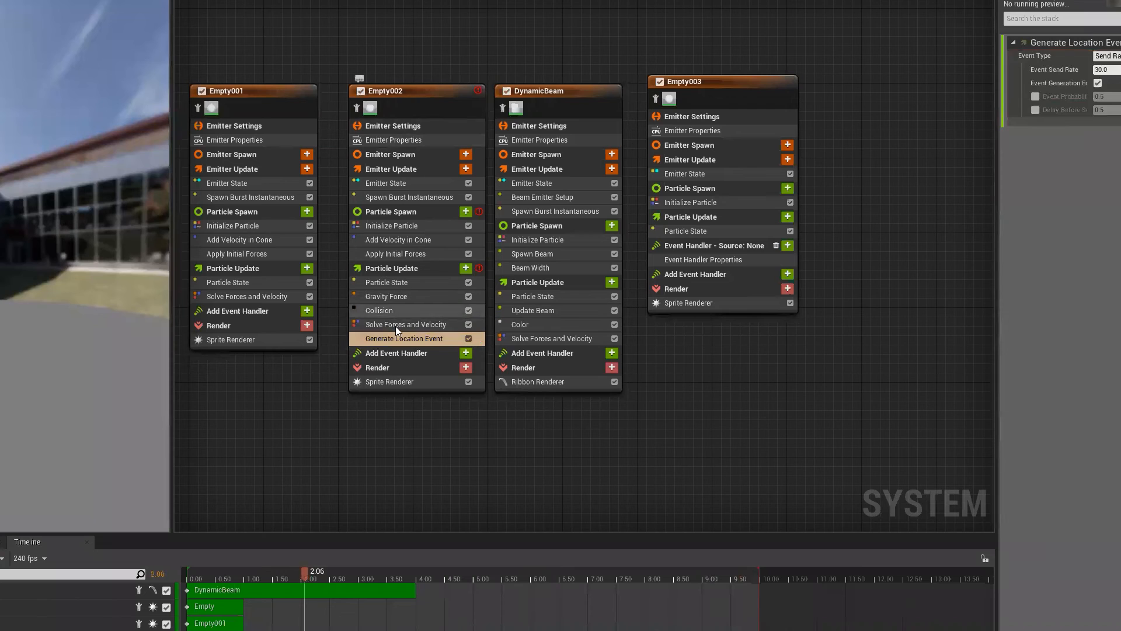
- Enable Requires Persistent IDs in Empty002's emitter properties and review its Generate Location Event module
click(404, 141)
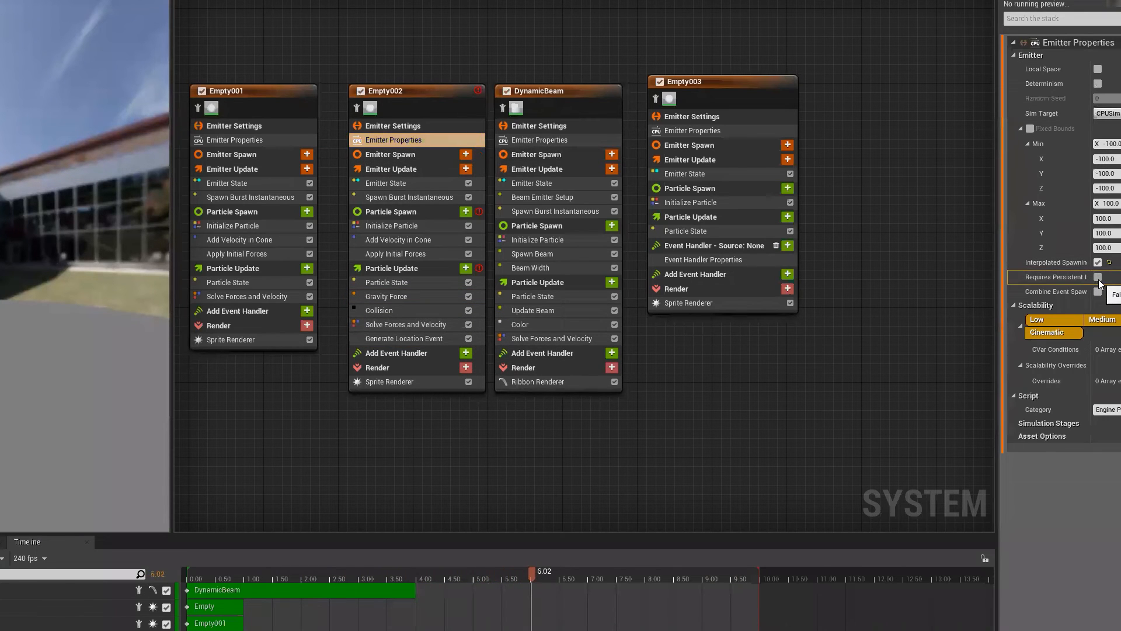
click(409, 339)
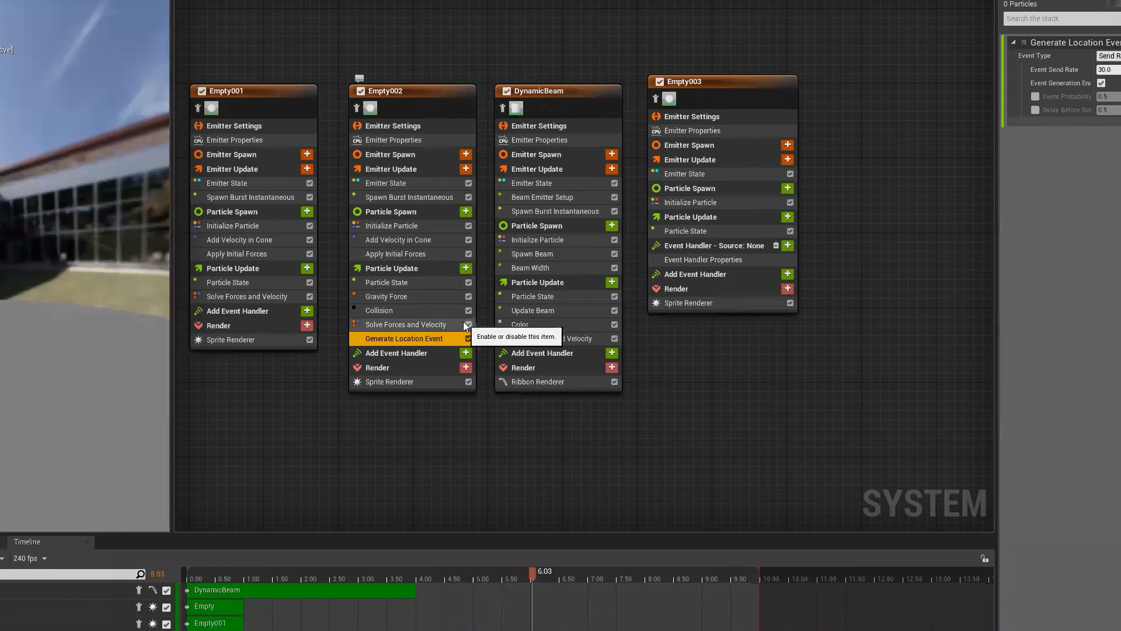
click(733, 303)
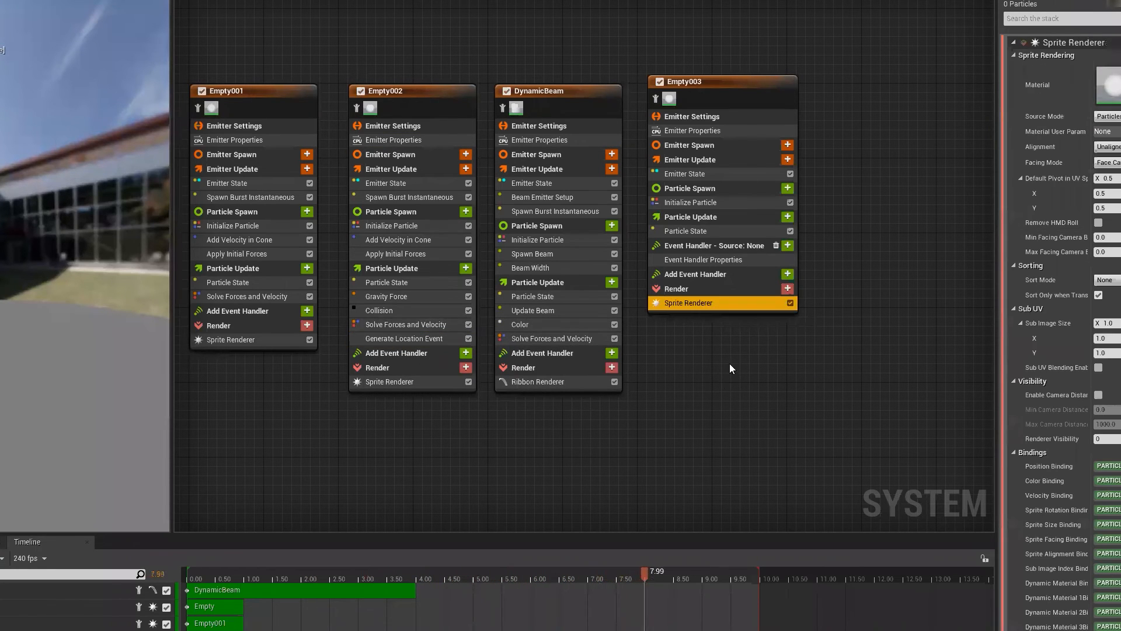
click(420, 338)
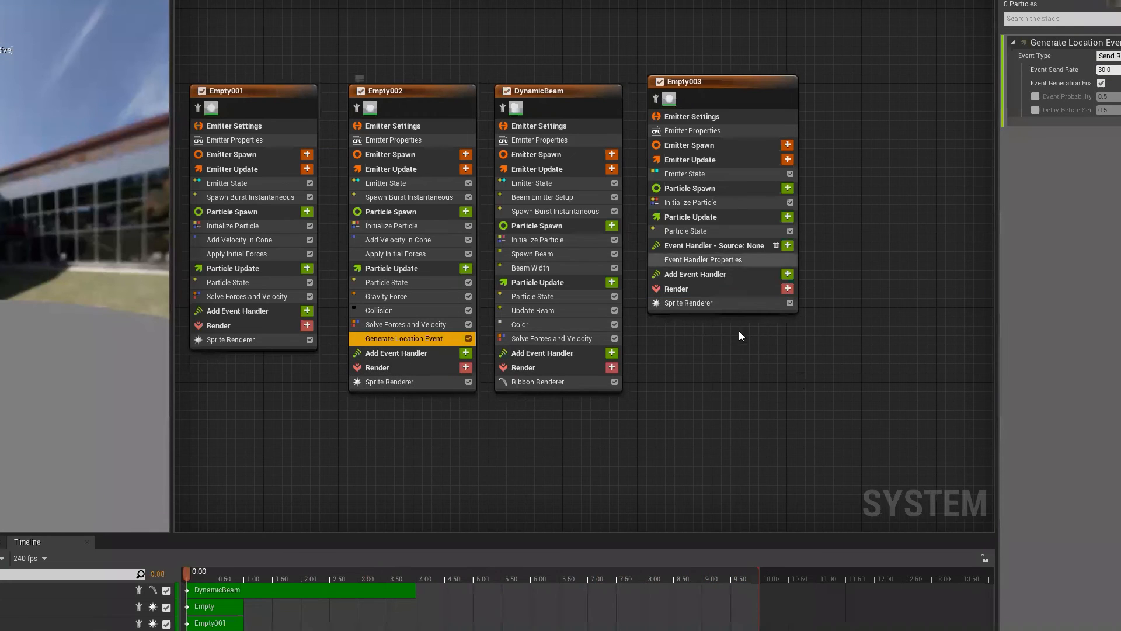
- Check the event sources offered in the Event Handler Properties of Empty003
click(717, 304)
click(724, 260)
click(1109, 56)
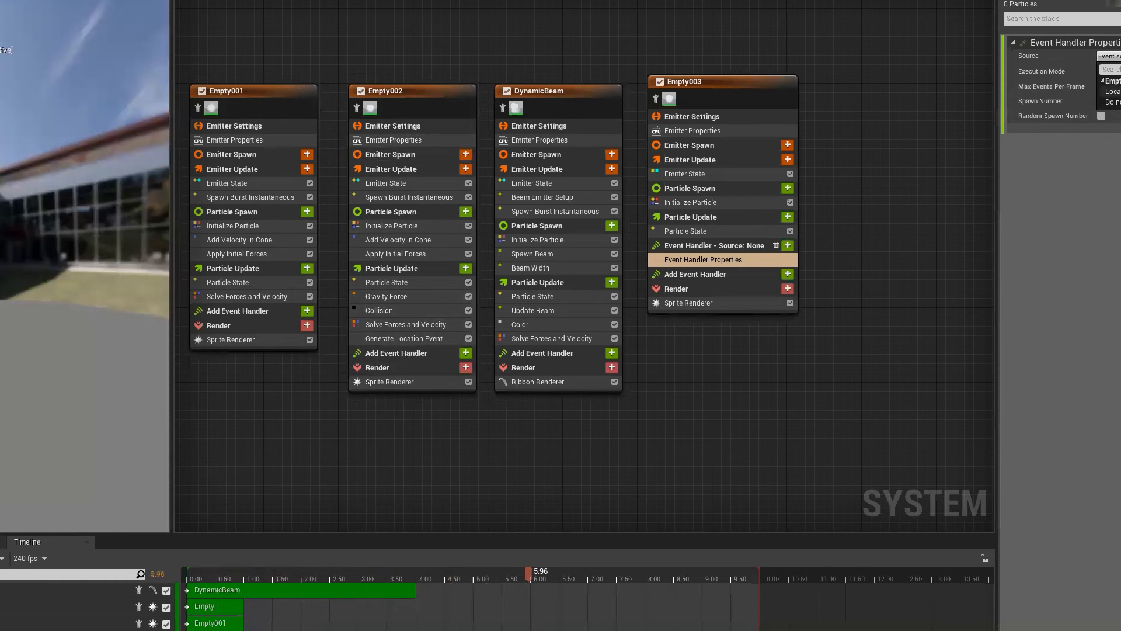
- Replace the Generate Location Event module in Empty002's Particle Update stage with Generate Collision Event
click(397, 341)
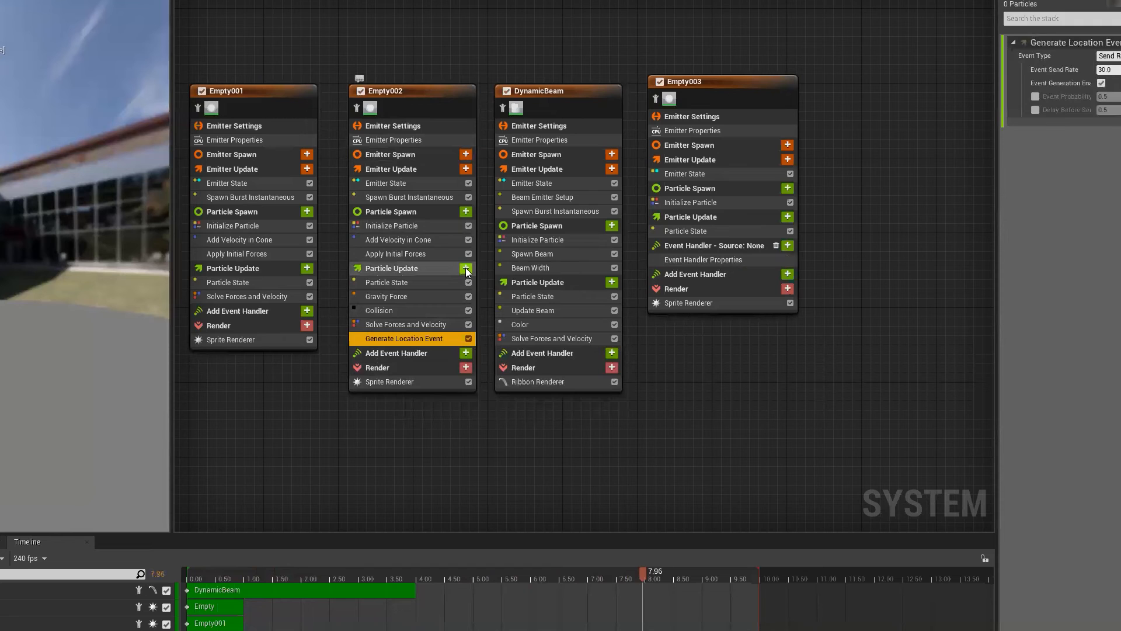
key(Delete)
click(465, 269)
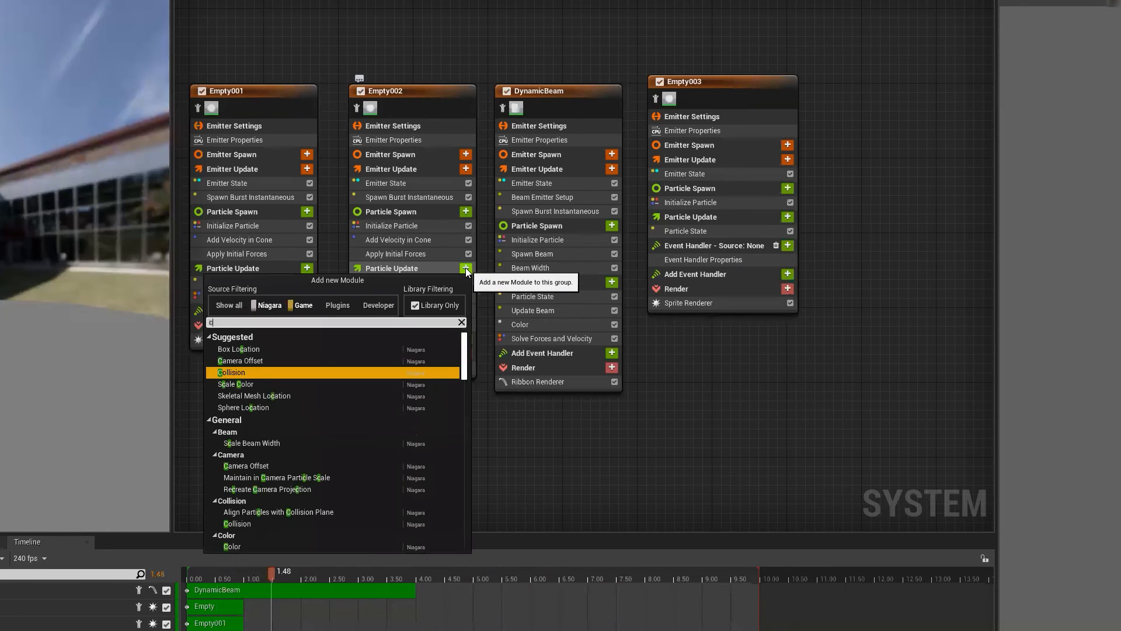
text(event)
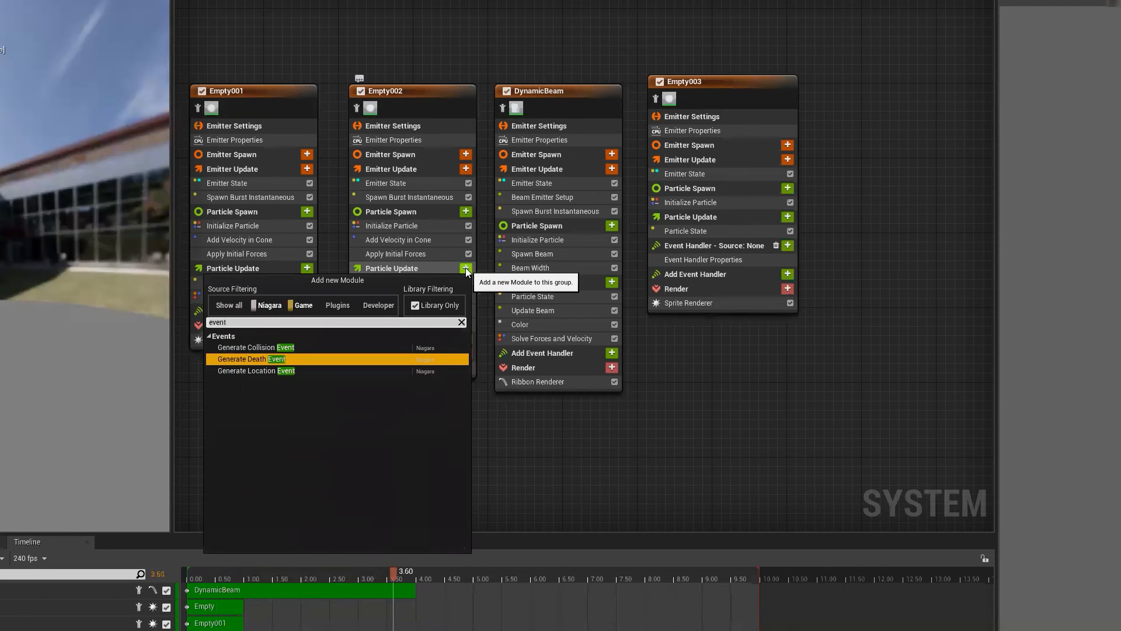
click(279, 347)
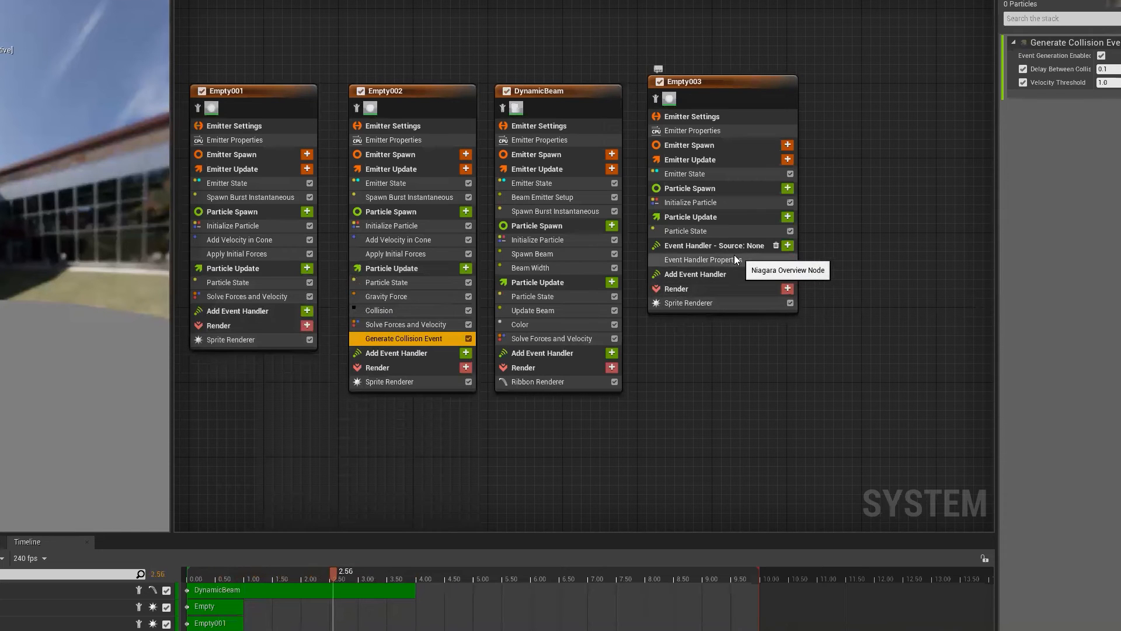
- Set the source of Empty003's event handler to the collision event from Empty002
click(717, 259)
click(1111, 56)
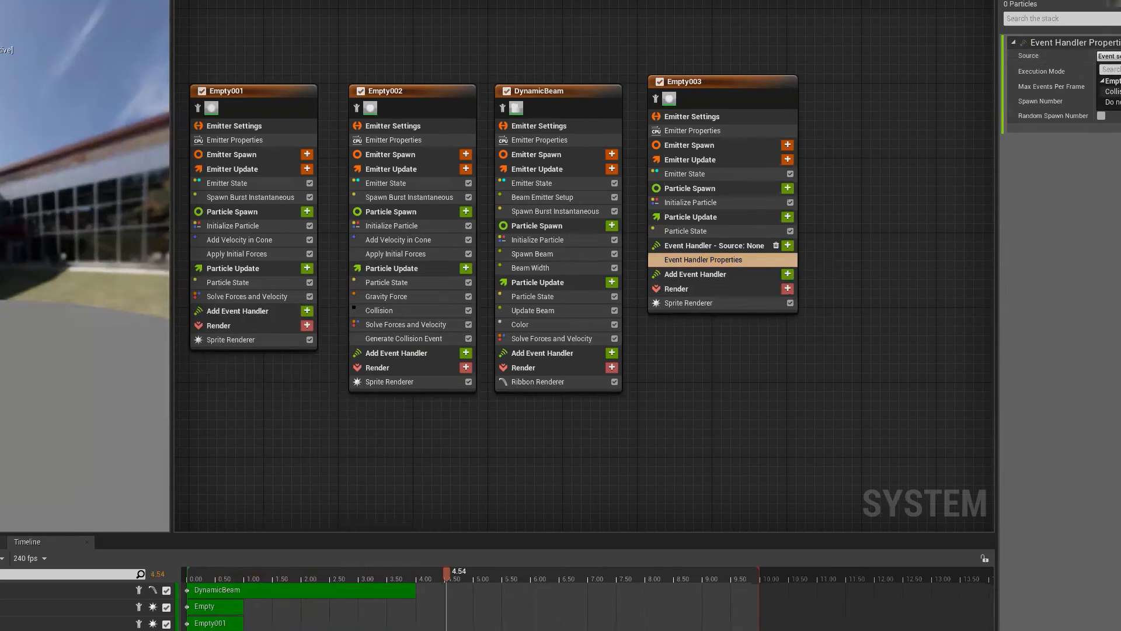
click(1112, 92)
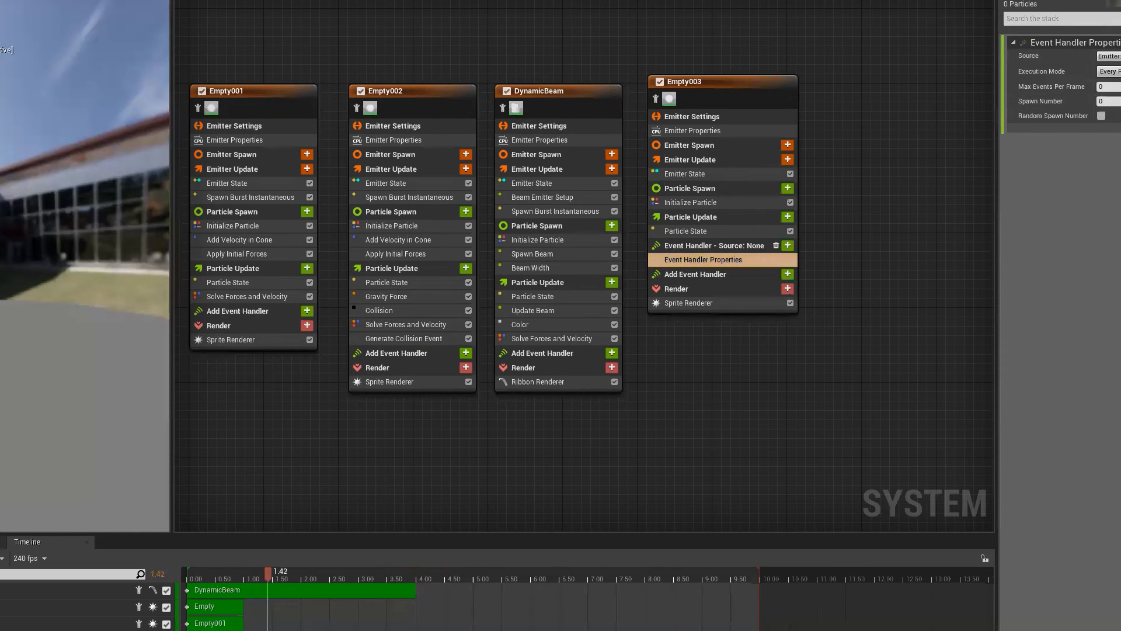
- Look over Empty003's Emitter State and Particle State, and set its event handler's Spawn Number to 1
click(724, 174)
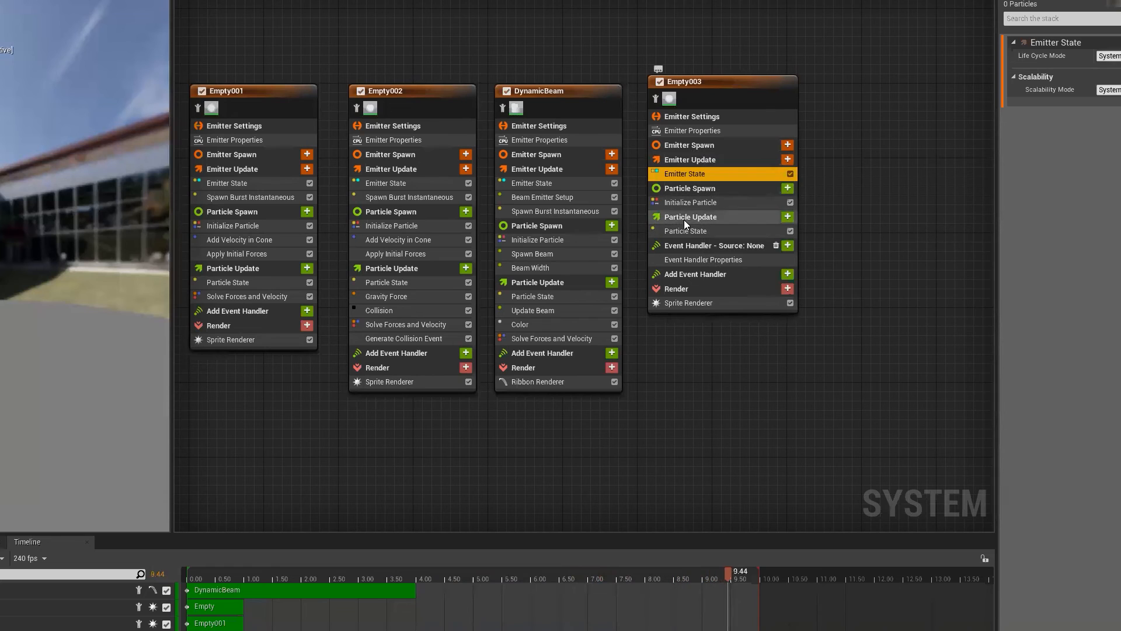
click(698, 231)
click(698, 259)
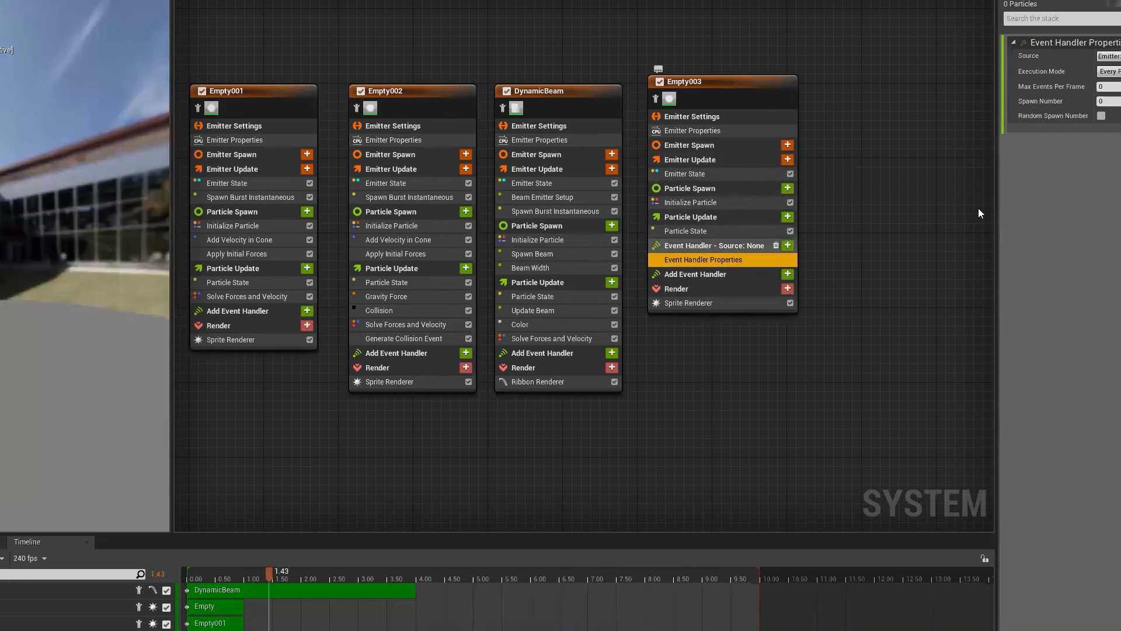
click(1118, 102)
text(1)
key(Tab)
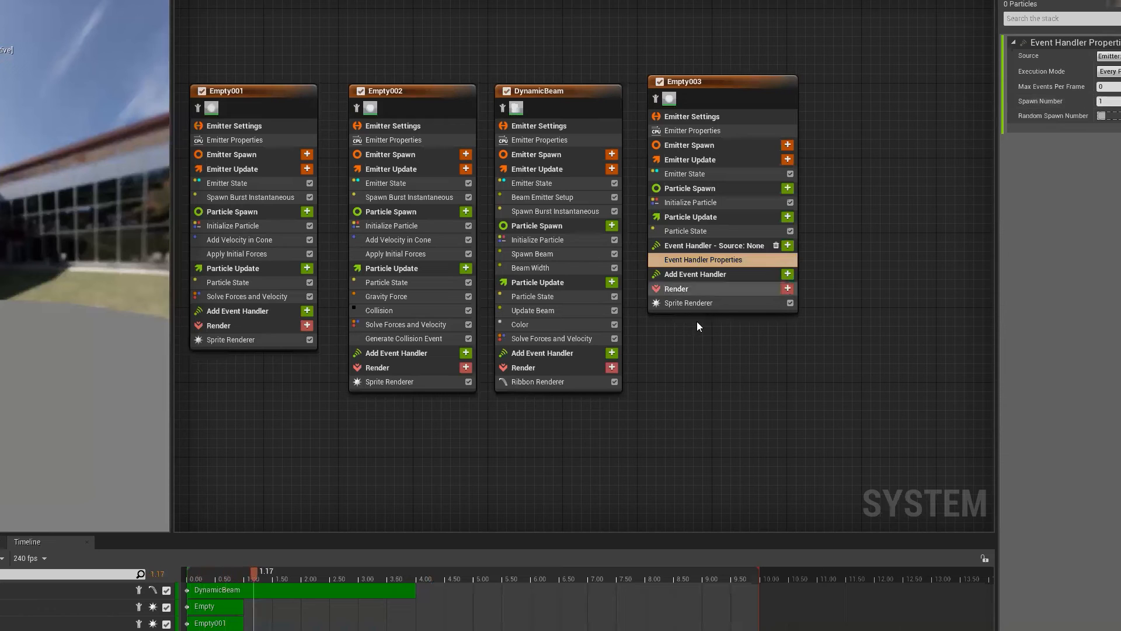
- Add a Receive Collision Event module to Empty003's event handler
click(710, 276)
click(788, 245)
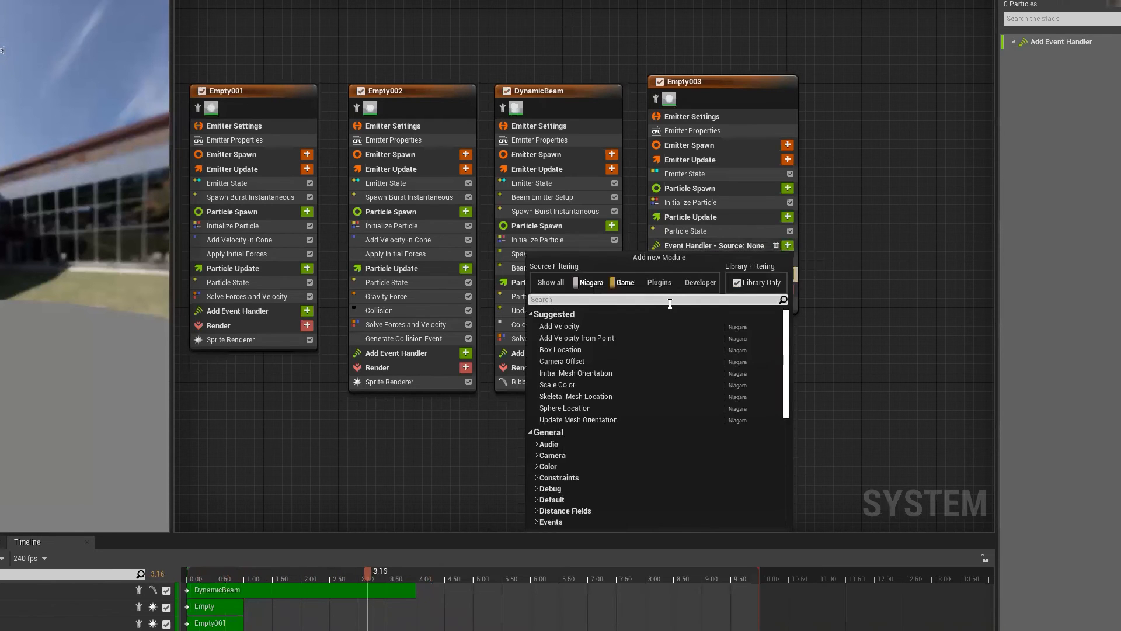
text(colli)
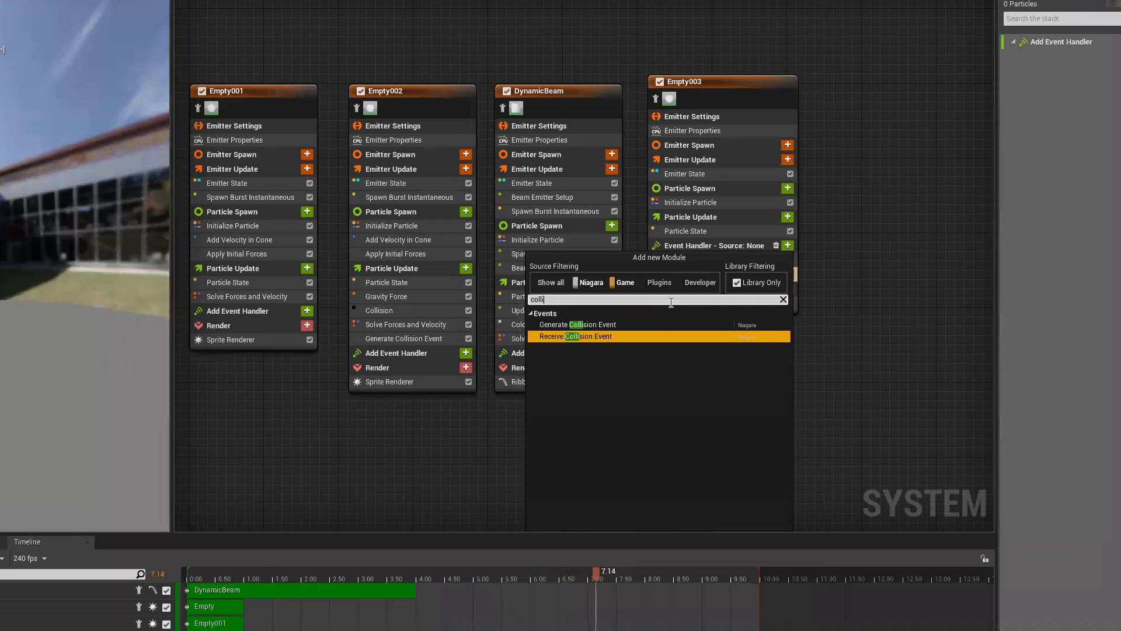
key(Return)
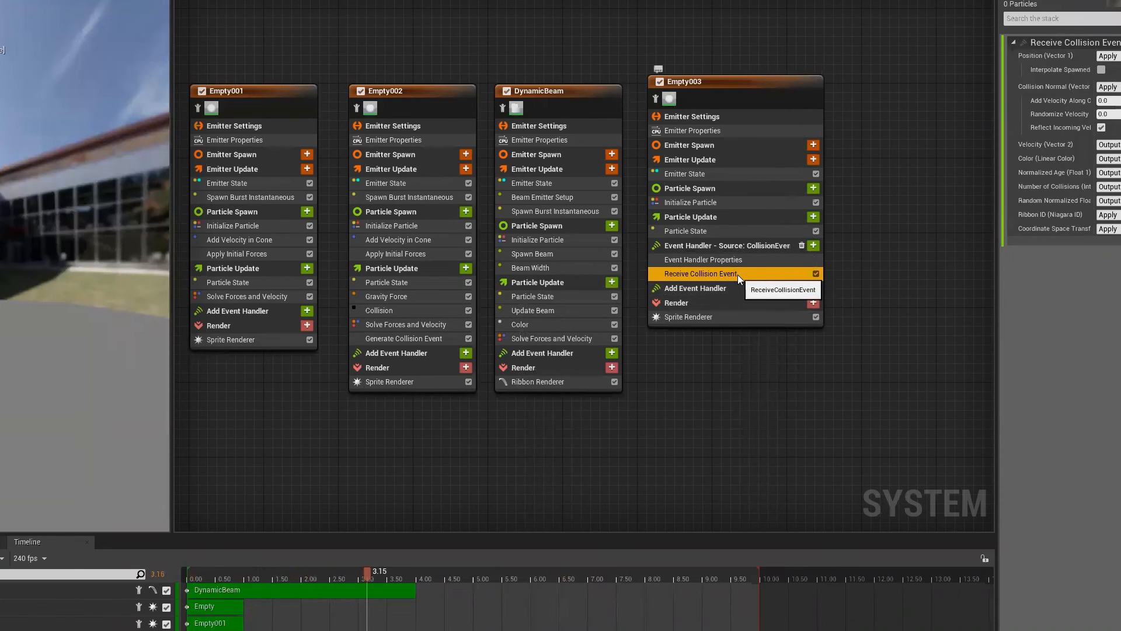
- Review Empty003's Event Handler Properties and the Receive Collision Event settings that determine what is taken from the event
click(727, 261)
click(721, 272)
click(715, 261)
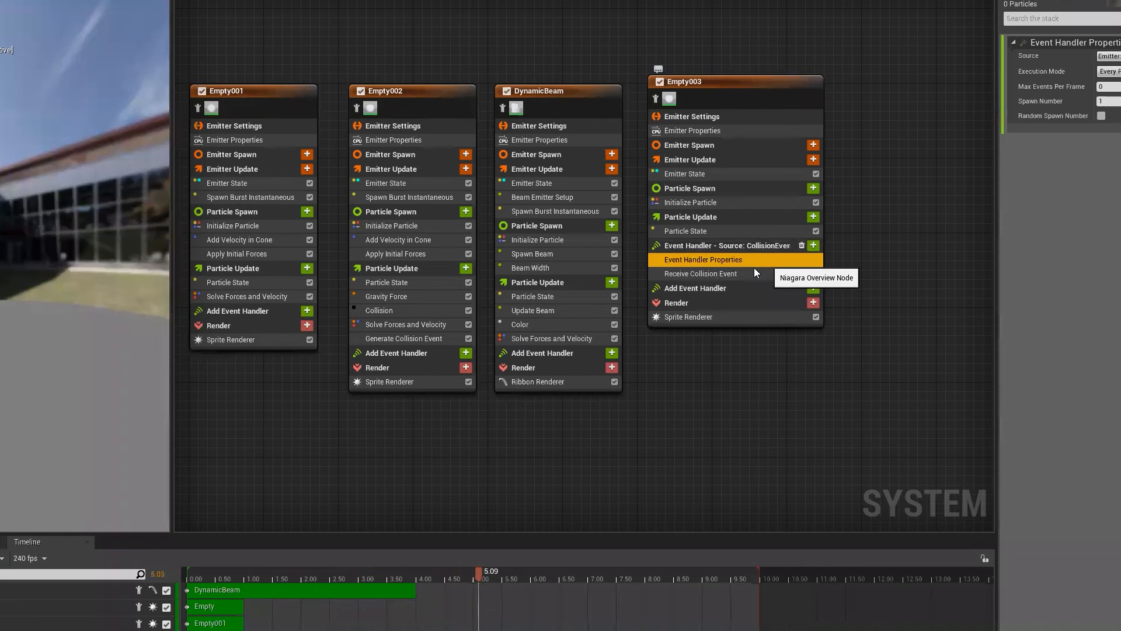
click(748, 273)
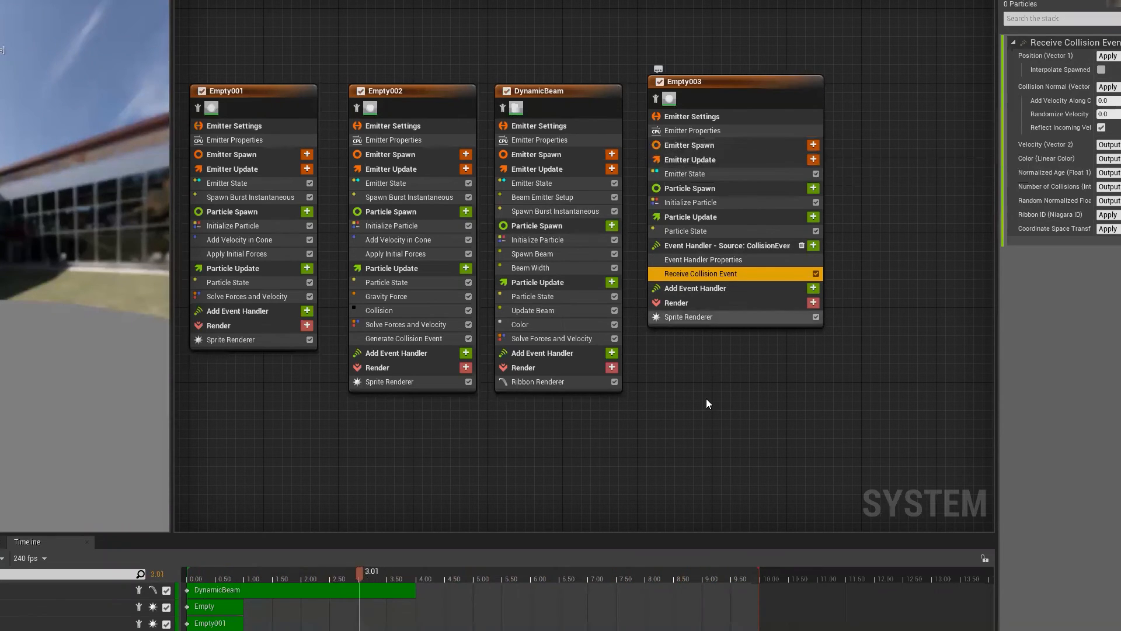
click(713, 246)
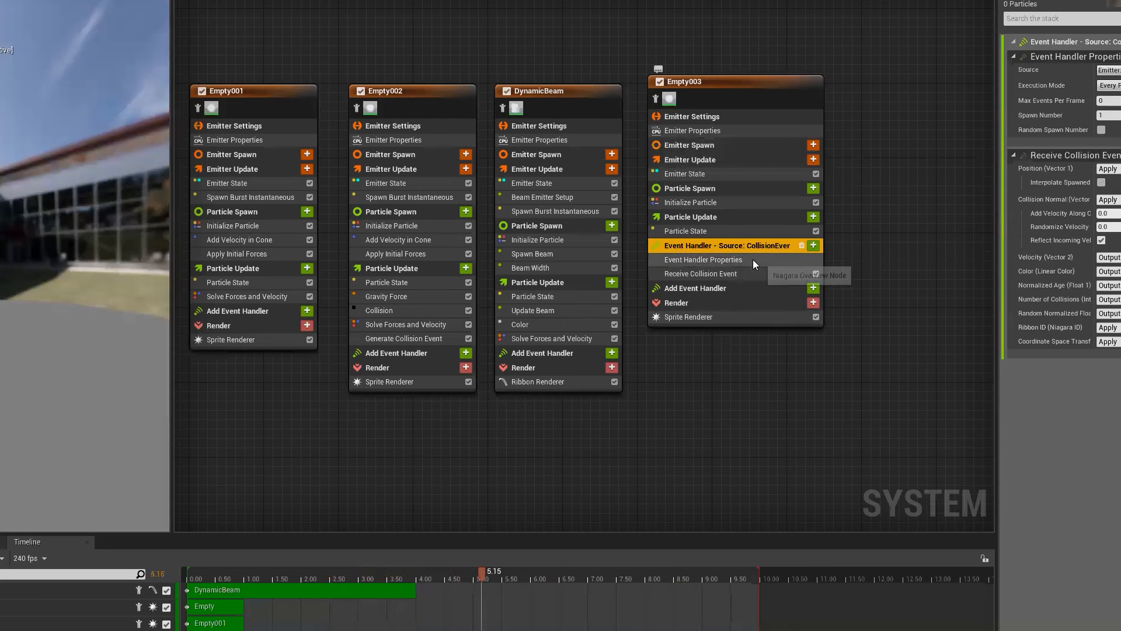
click(742, 259)
click(714, 271)
click(721, 257)
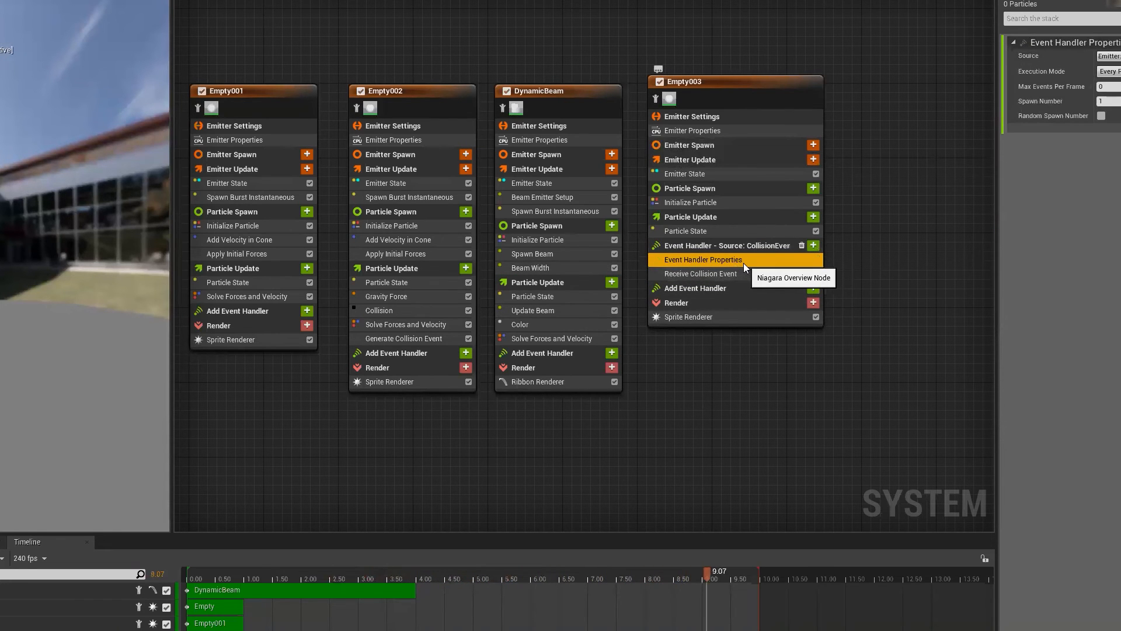
click(689, 273)
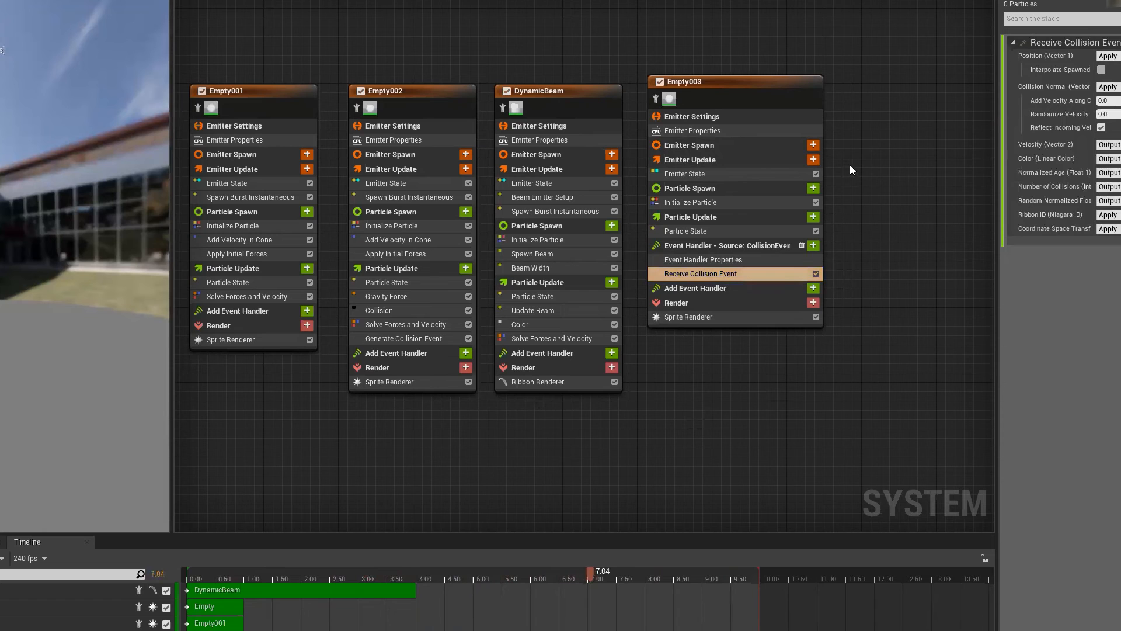
- Delete the Empty003 emitter and remove the Generate Collision Event module from Empty002
click(742, 100)
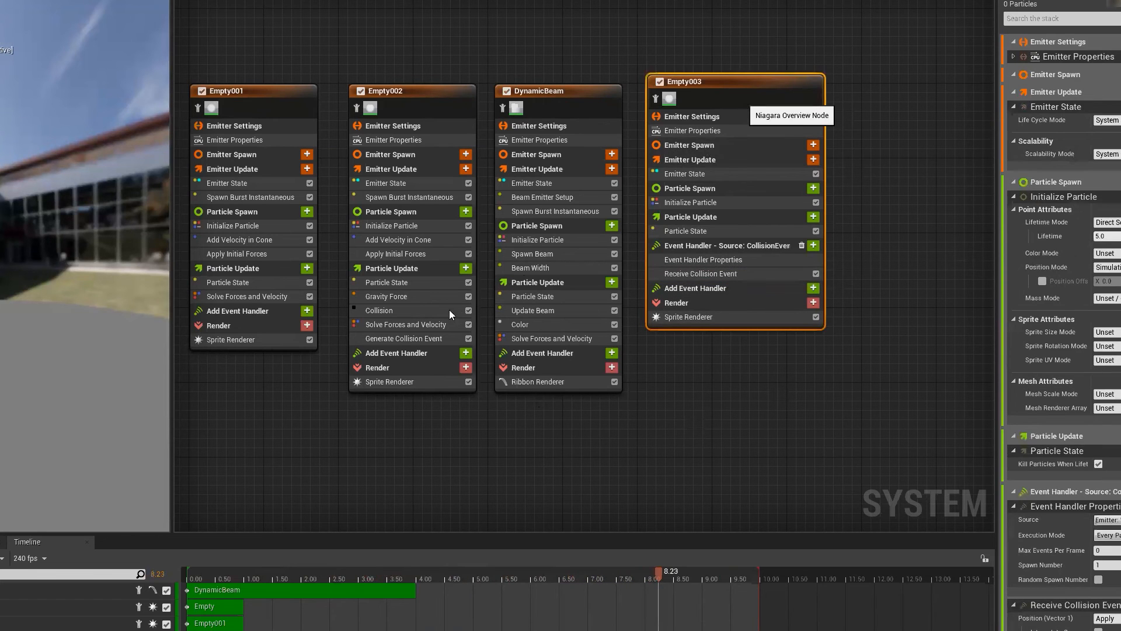
key(Delete)
click(395, 338)
key(Delete)
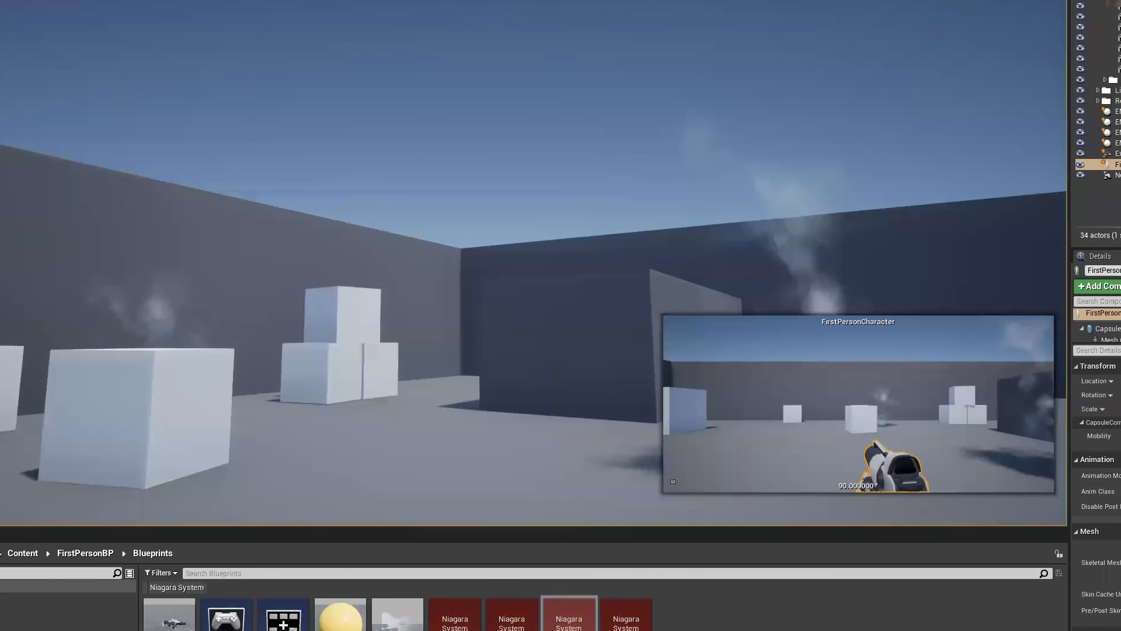
- Look at the smoke effects in the level and examine EM_Smoke_System's preview up close
right_drag(518, 292, 518, 292)
click(517, 292)
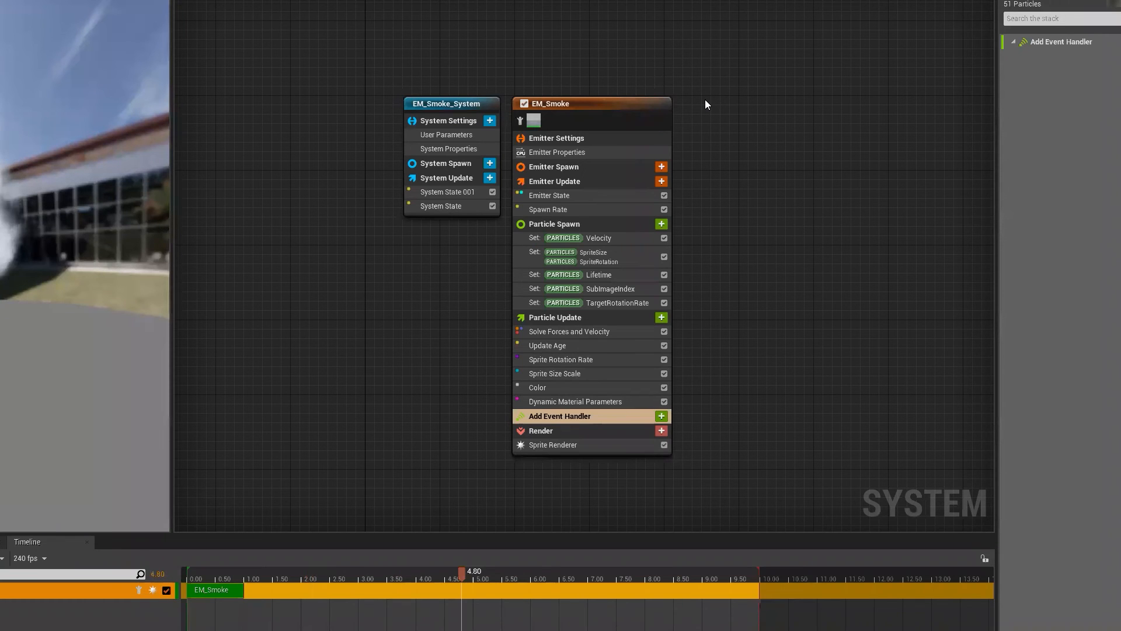
drag(85, 266, 139, 161)
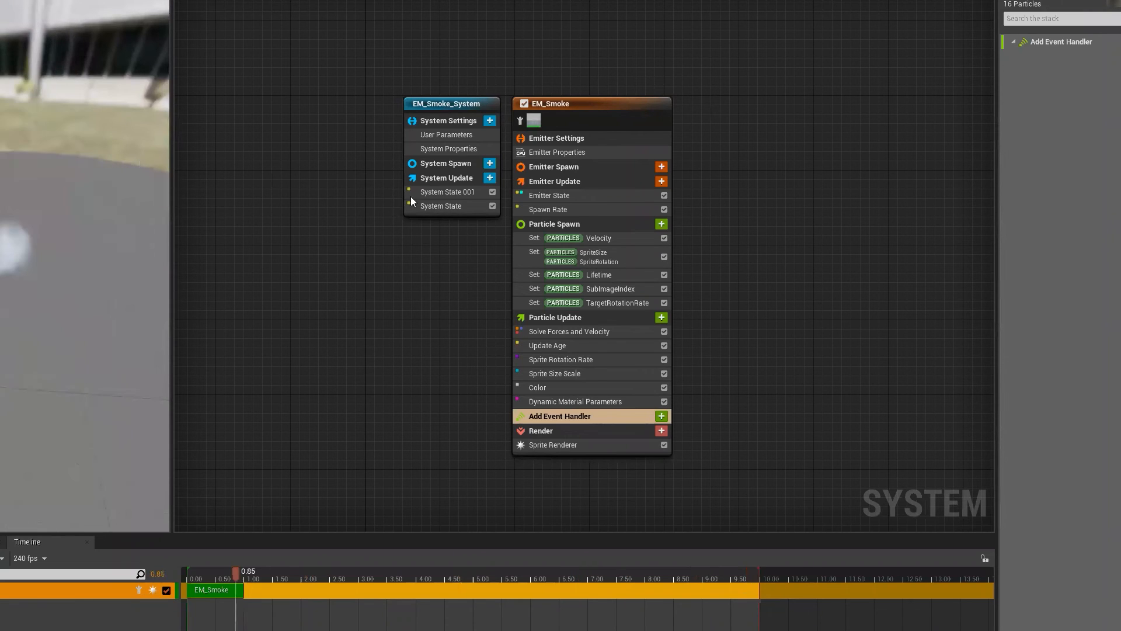
drag(84, 303, 51, 276)
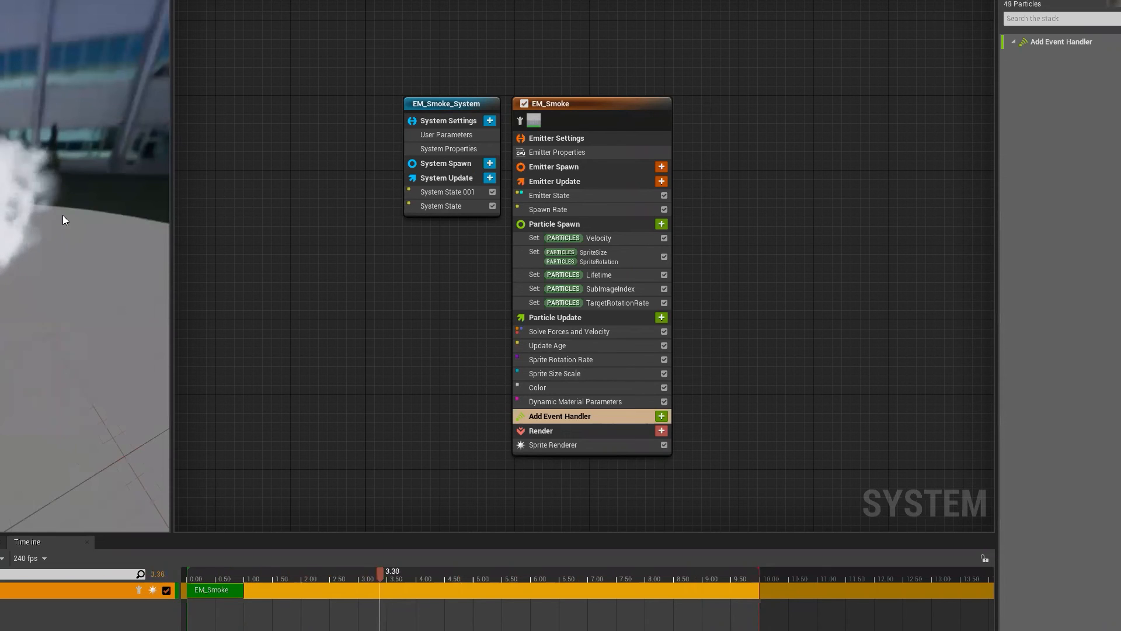
drag(7, 194, 3, 244)
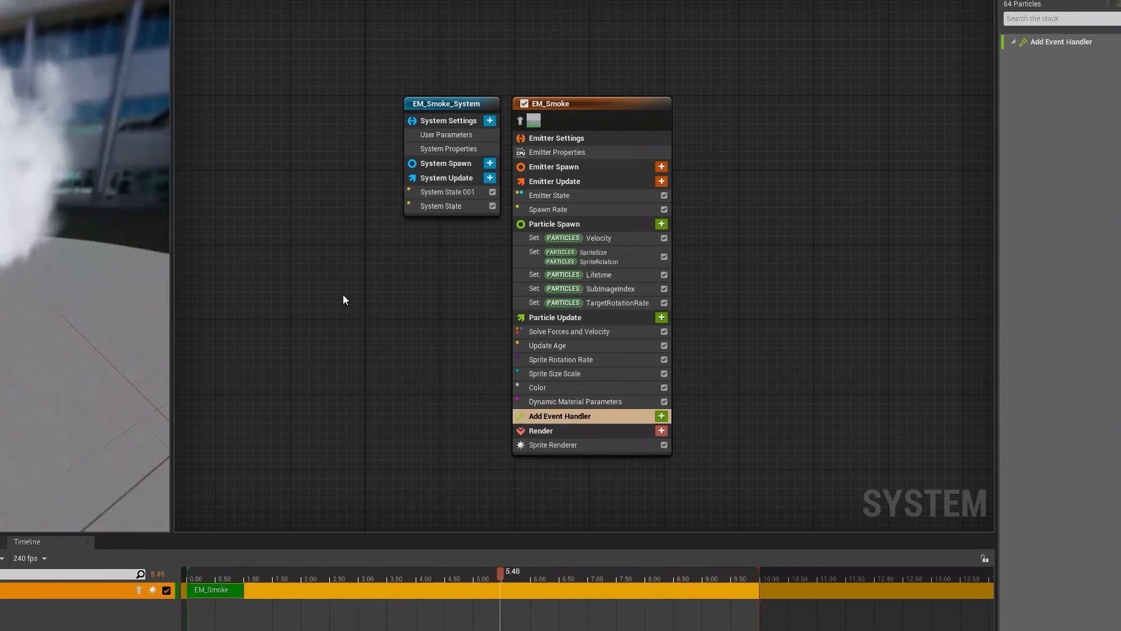
- Open the M_smoke material used by EM_Smoke's Sprite Renderer and check the settings of its Depth Fade node
click(551, 443)
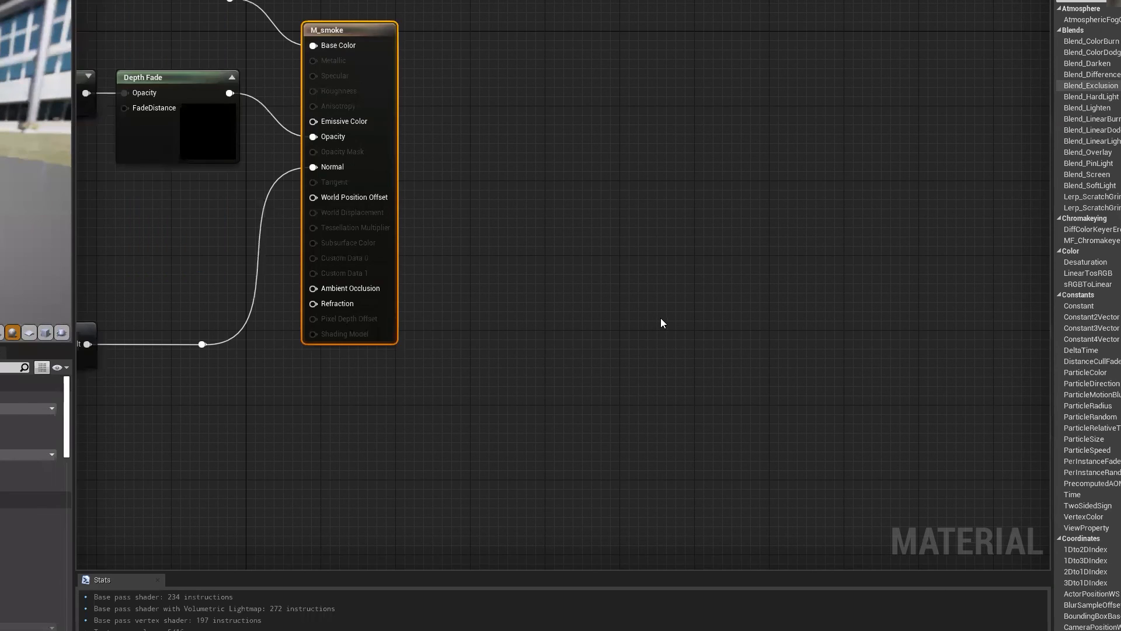
right_drag(373, 326, 712, 109)
right_drag(643, 48, 453, 61)
right_drag(497, 300, 545, 275)
drag(543, 163, 672, 314)
click(671, 257)
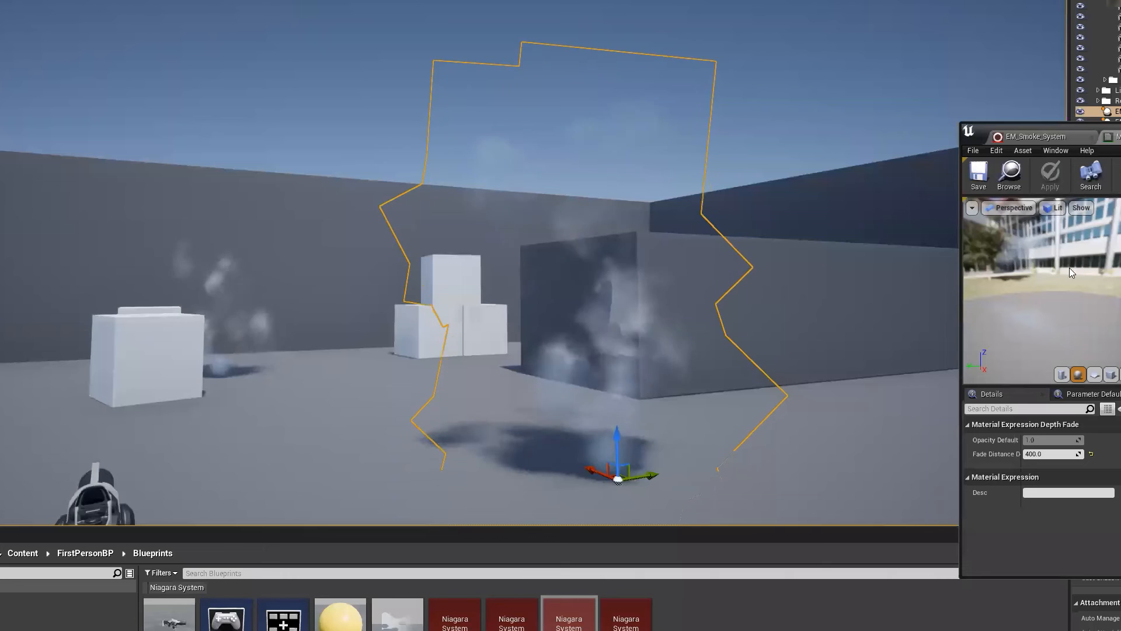
- Move the smoke system in the level up against the corner of the large dark block
right_drag(609, 328, 610, 328)
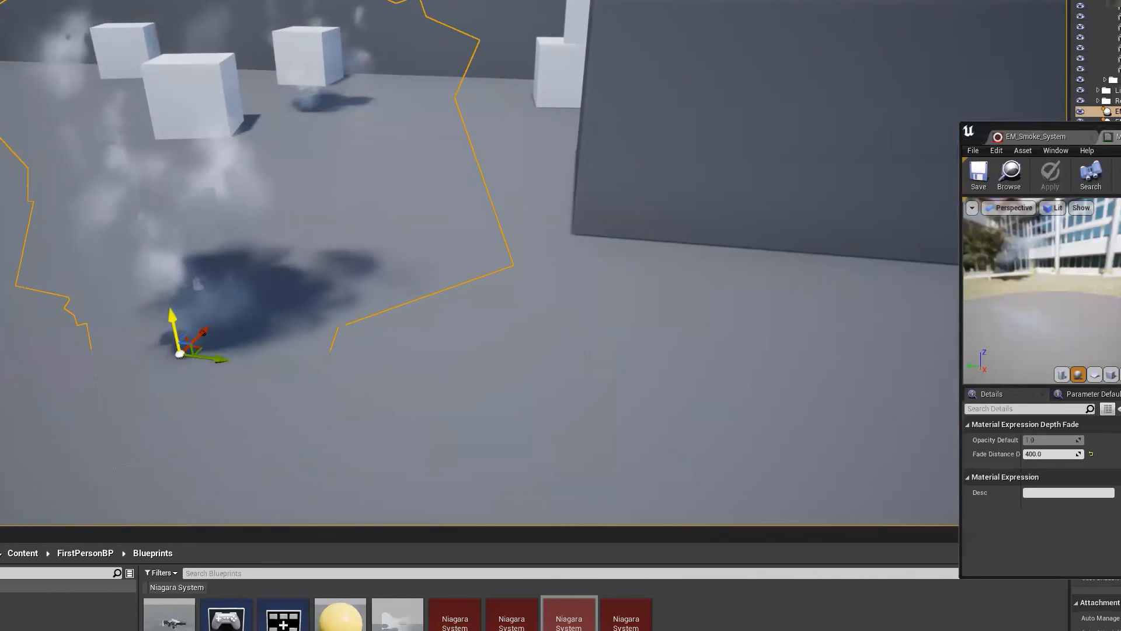
drag(179, 353, 576, 232)
right_drag(738, 295, 738, 295)
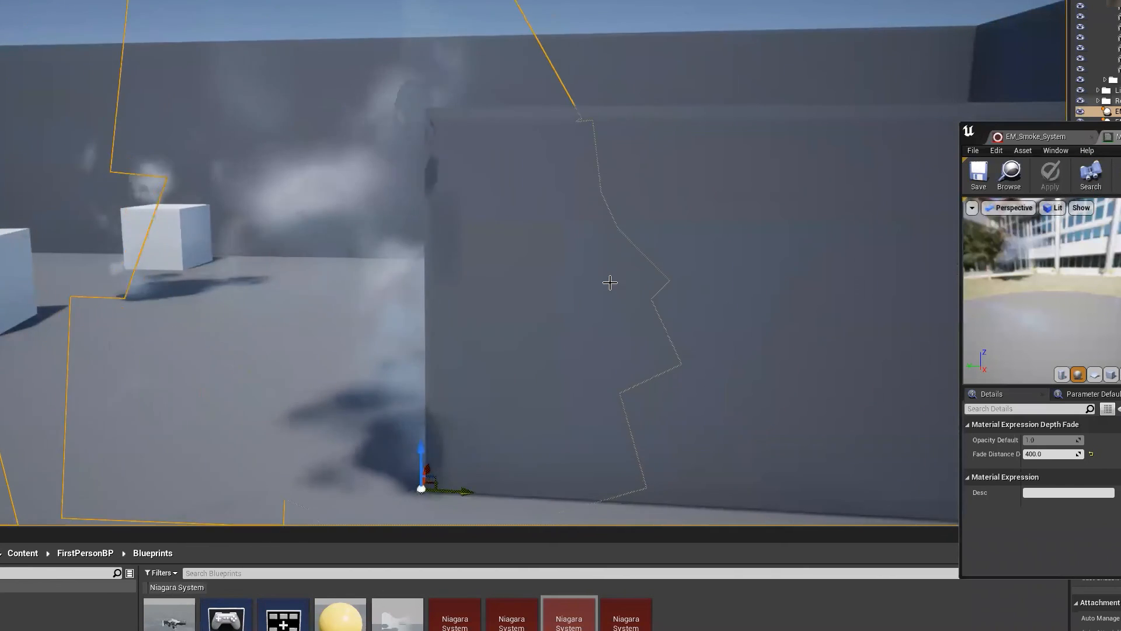
- Bypass the Depth Fade node by connecting the Multiply output straight to M_smoke's Opacity, and apply the material
right_drag(808, 216, 808, 319)
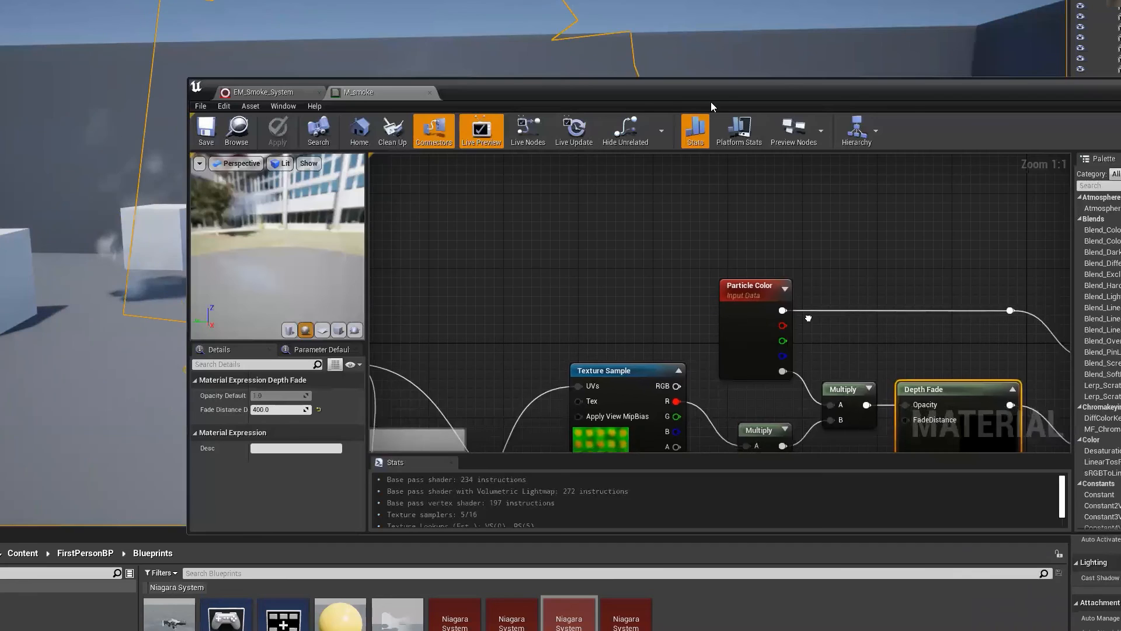
key(Home)
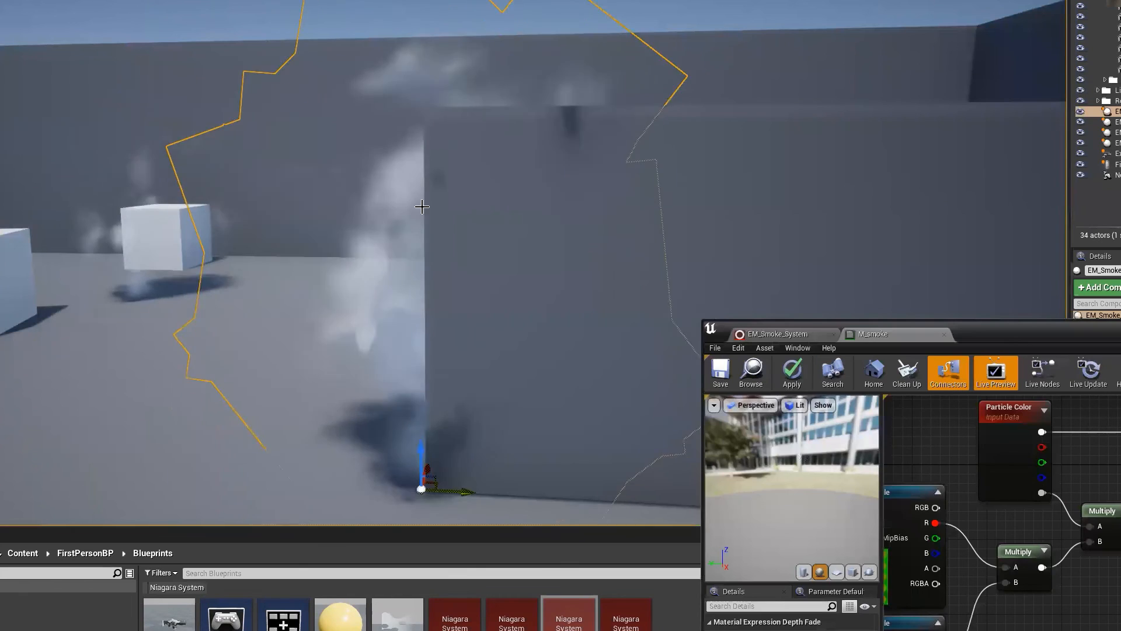
right_drag(421, 206, 422, 206)
right_drag(431, 334, 431, 334)
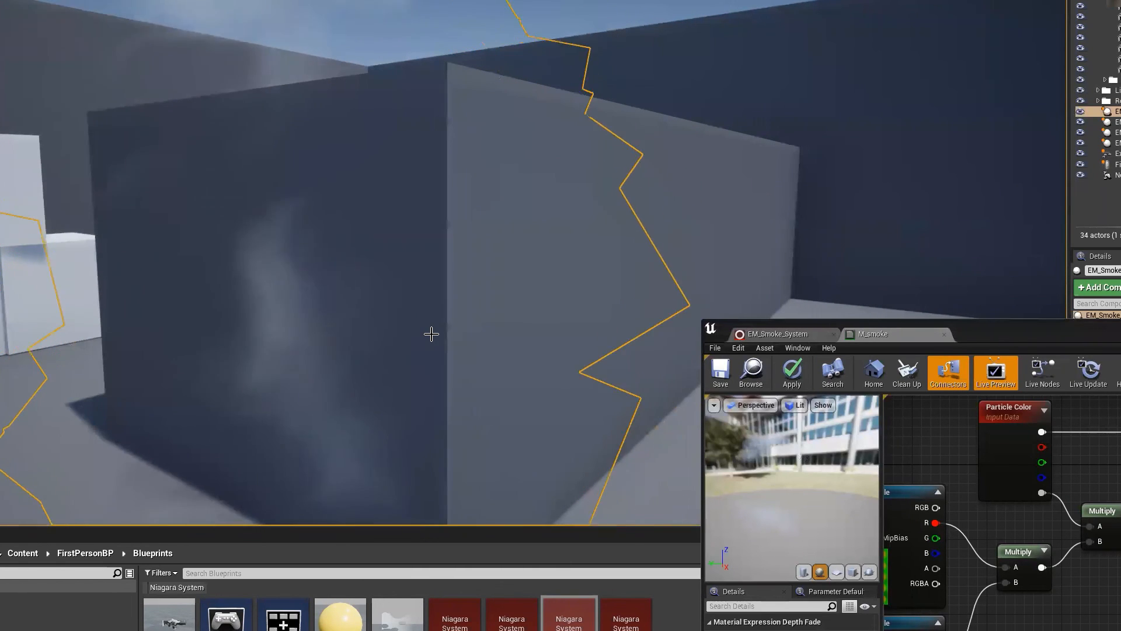
right_drag(1114, 445, 843, 436)
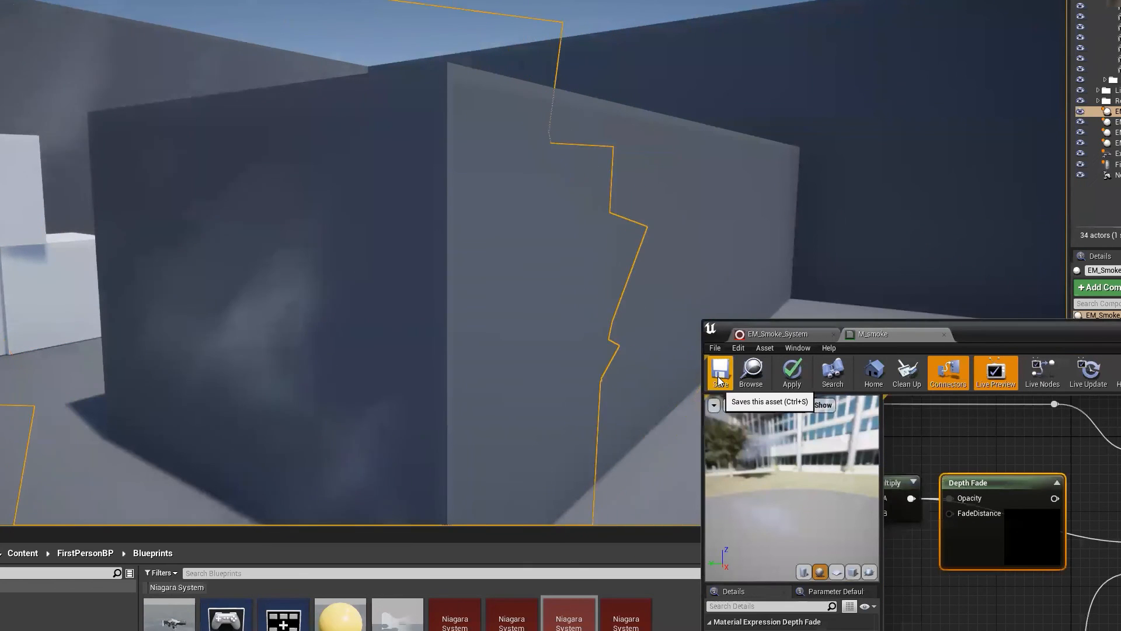
click(792, 372)
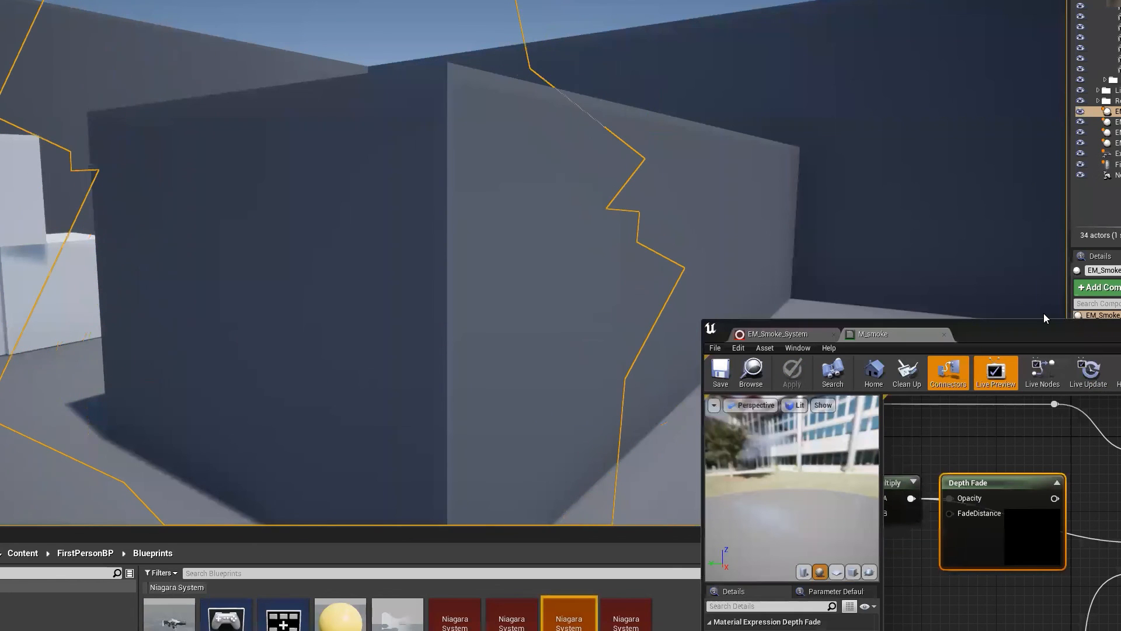
- Inspect how the smoke sprites intersect the large block's walls without the depth fade
drag(1043, 330, 948, 233)
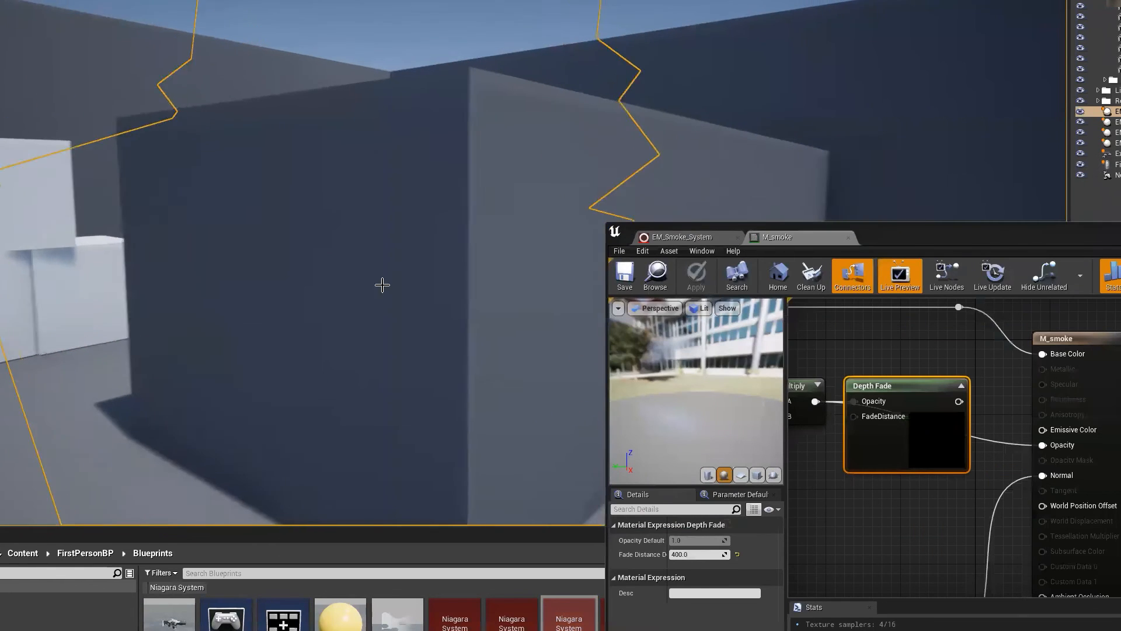
right_drag(382, 285, 393, 283)
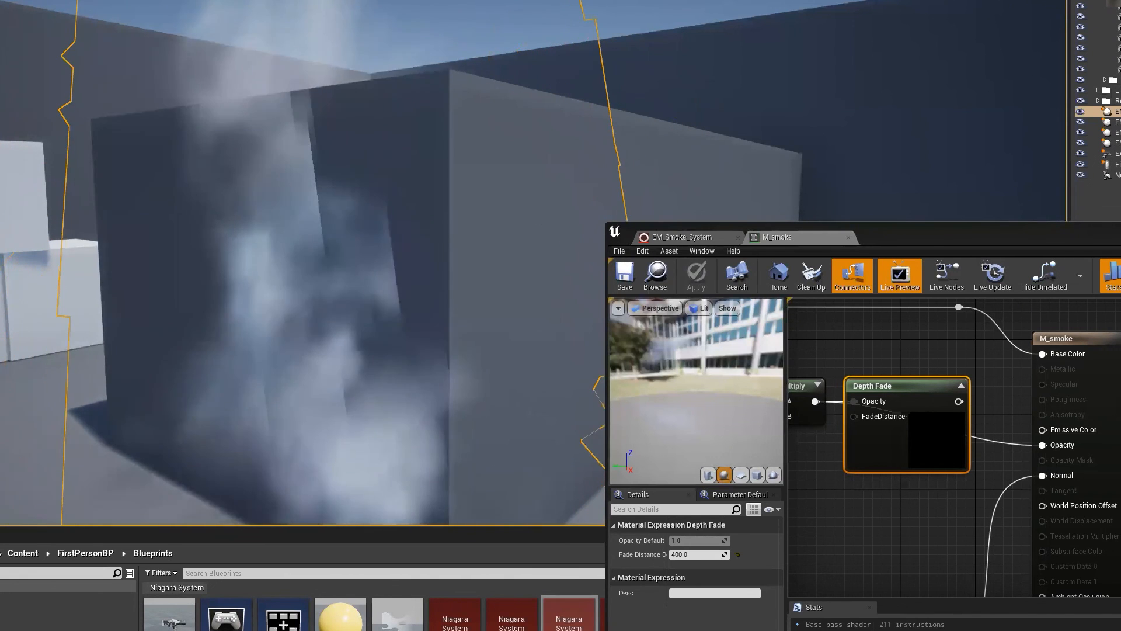
right_drag(348, 177, 353, 196)
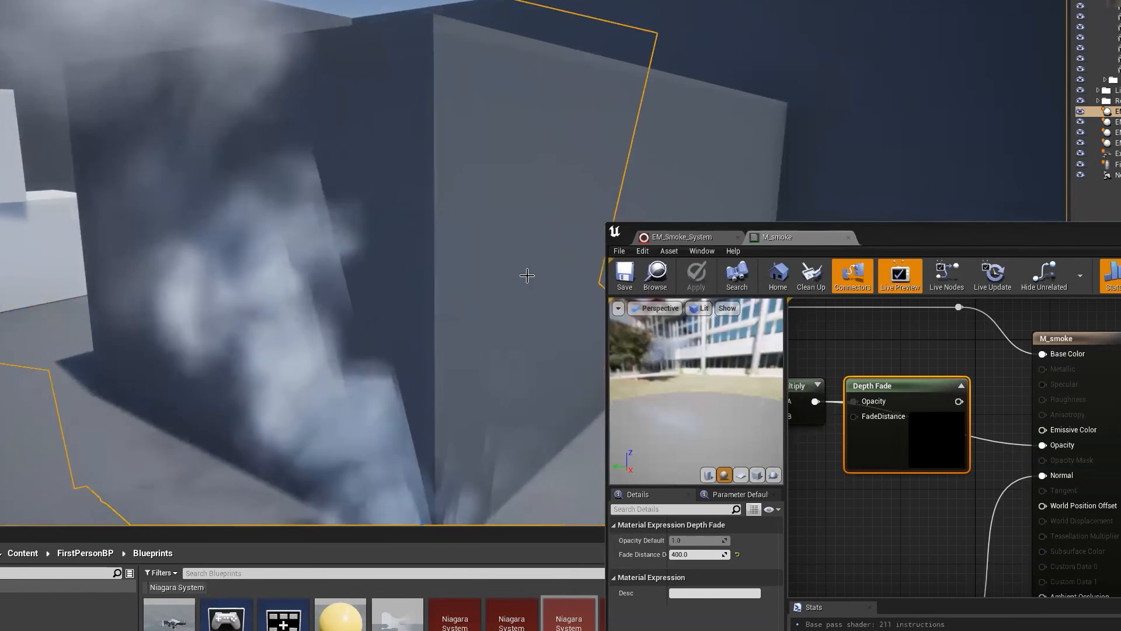
- Reconnect the Depth Fade output to M_smoke's Opacity, apply the material and inspect the smoke against the block
drag(958, 401, 1043, 445)
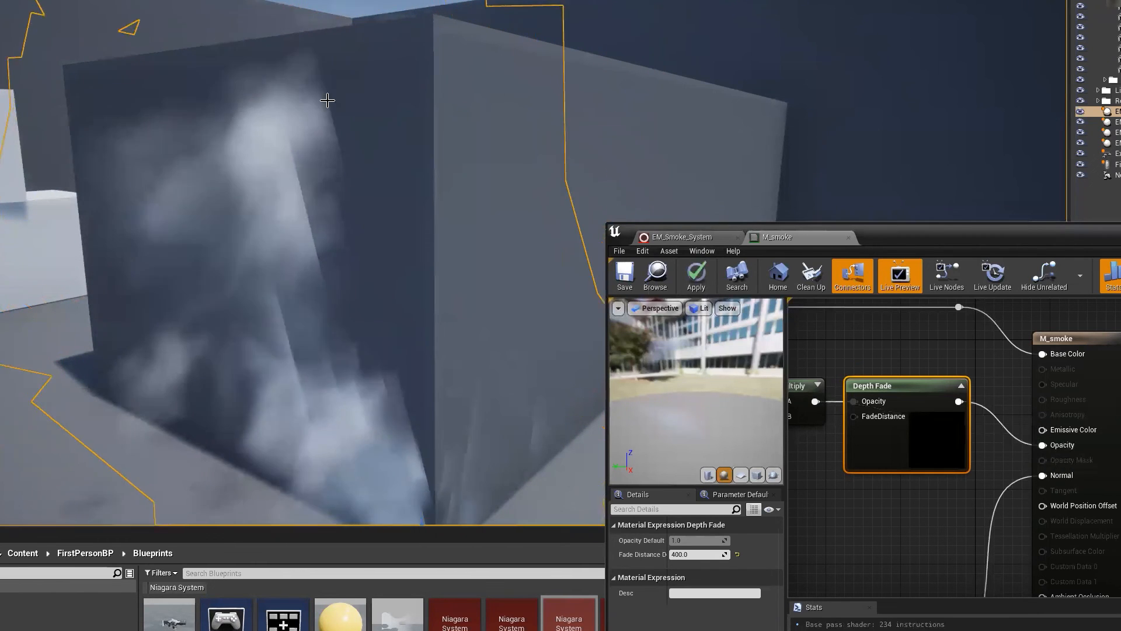
click(612, 278)
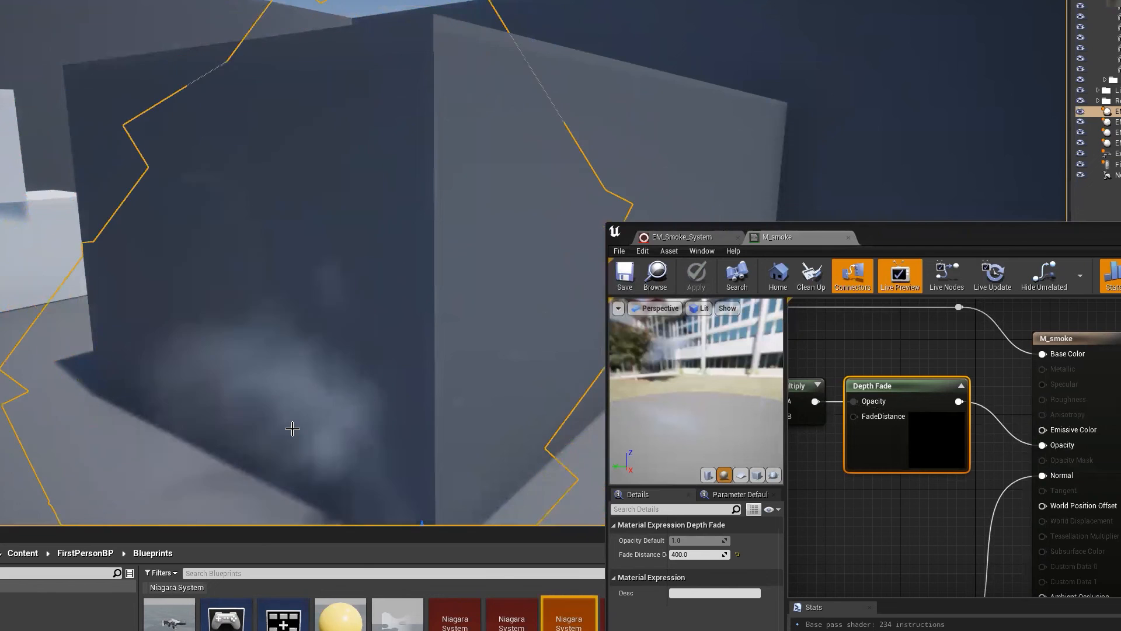
right_drag(304, 263, 213, 251)
- Vary WarpStrength's default value in the Warp UV based on Param group to distort the smoke, and reset it to 0
right_drag(876, 488, 1106, 413)
scroll(1098, 426, down, 3)
right_drag(876, 447, 1081, 462)
scroll(1039, 496, up, 2)
right_drag(1021, 509, 936, 550)
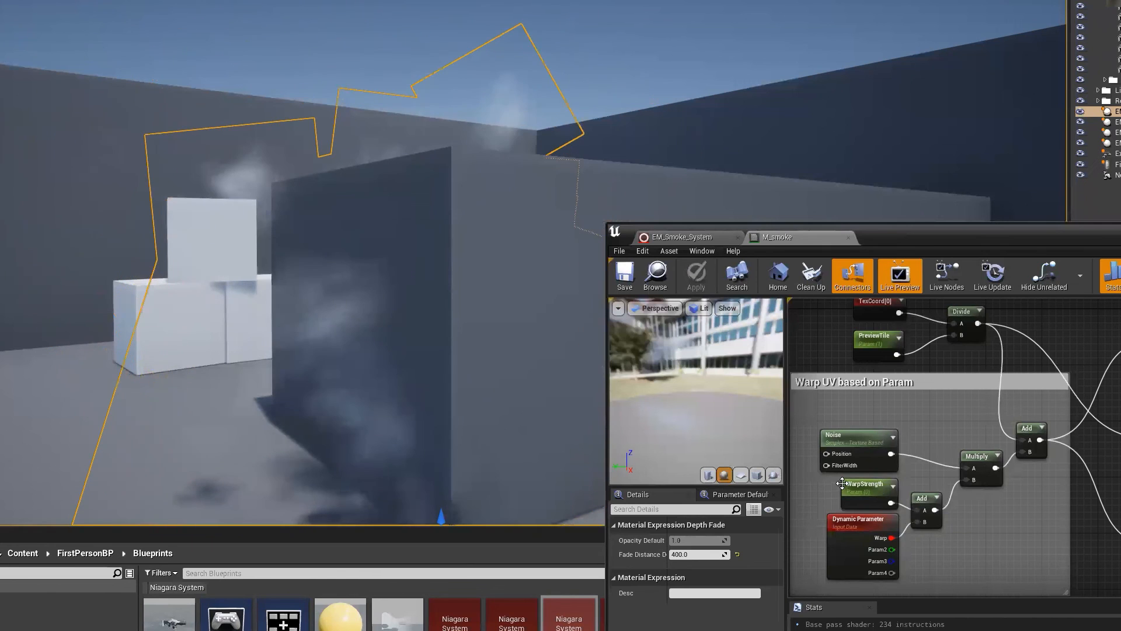
click(871, 505)
scroll(871, 505, up, 1)
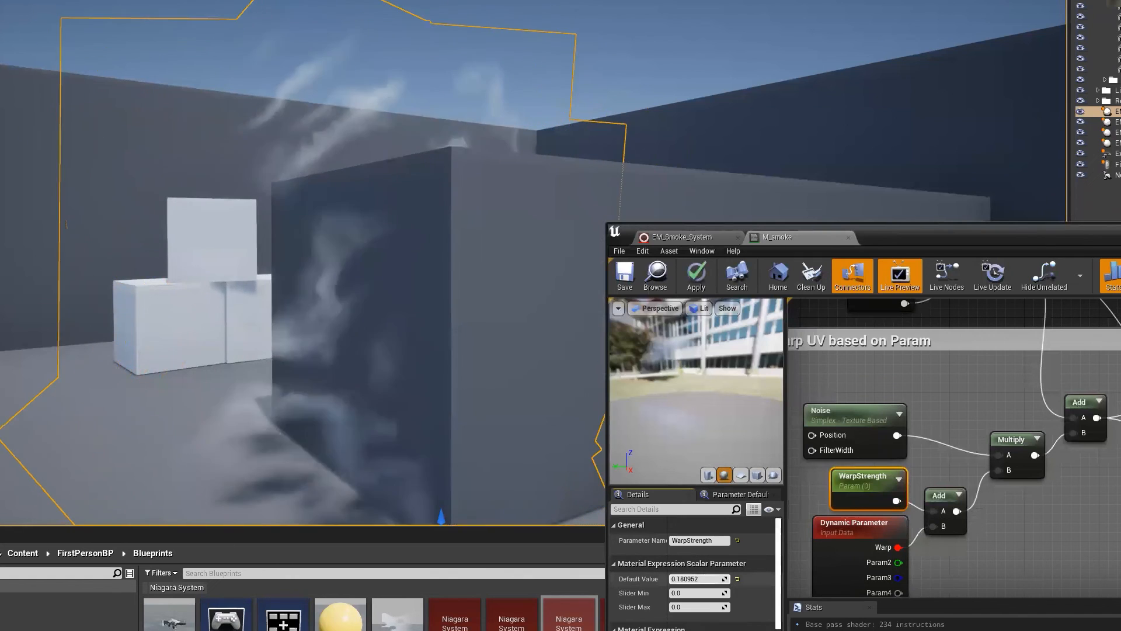
drag(697, 578, 698, 578)
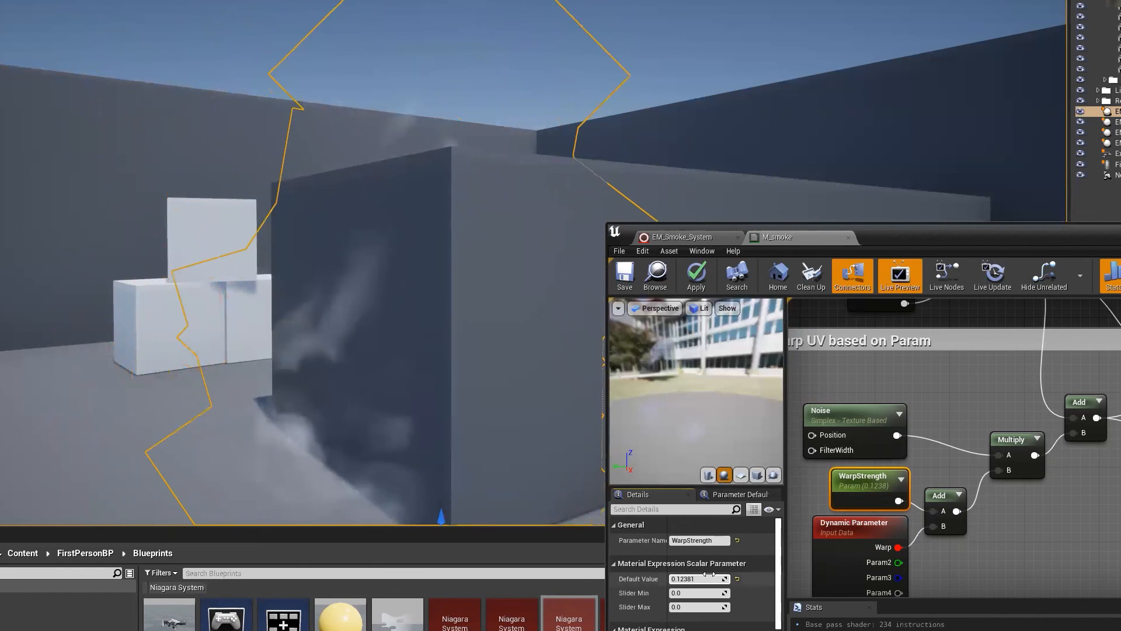
drag(738, 573, 745, 573)
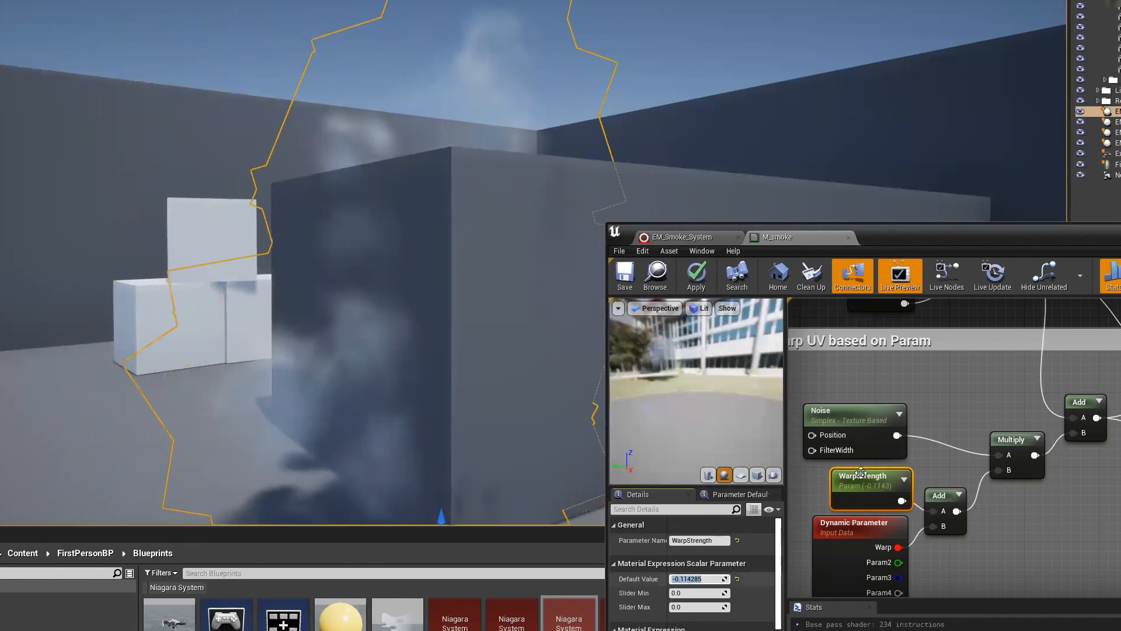
text(0)
key(Return)
- Check the settings of the Noise and Dynamic Parameter nodes that drive the UV warp
right_drag(1031, 523, 1039, 446)
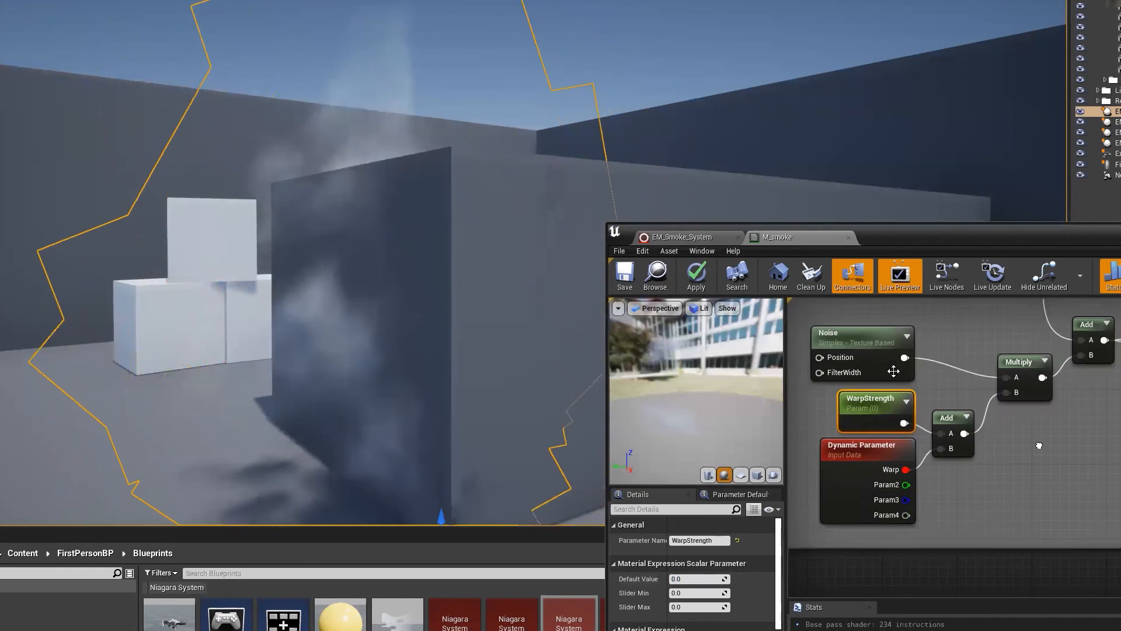
click(846, 464)
drag(894, 372, 892, 361)
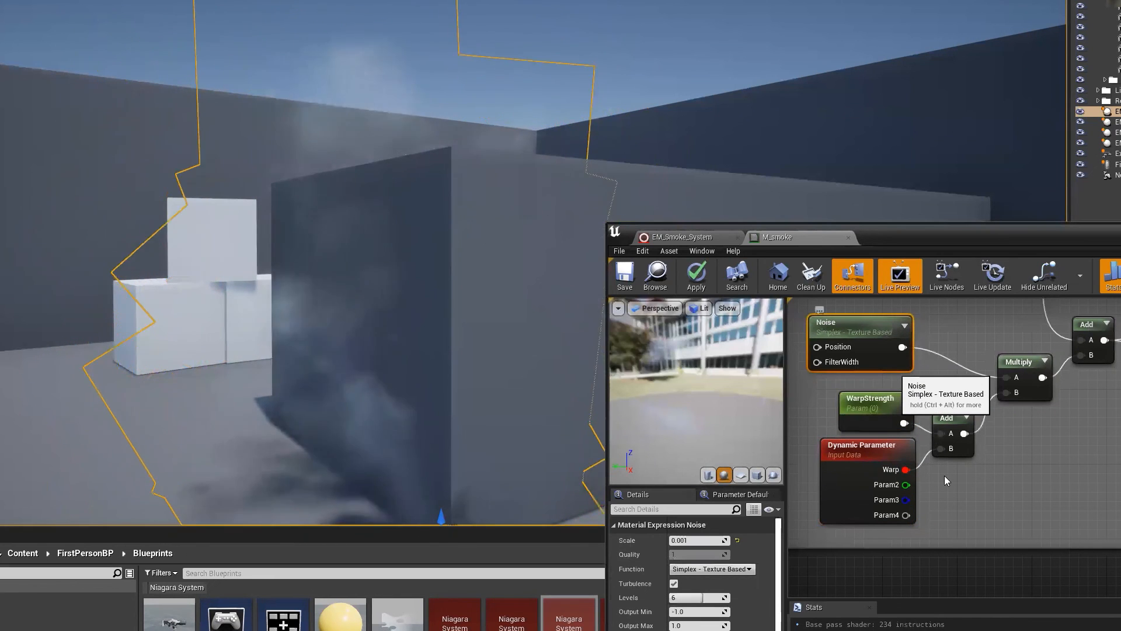
click(865, 462)
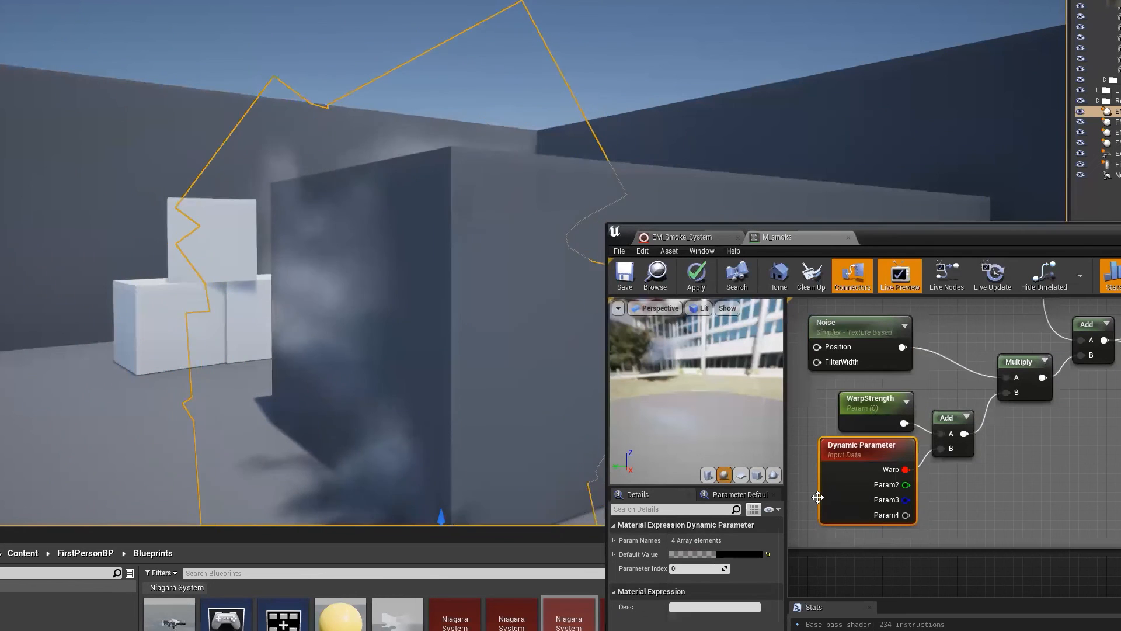
- Expand the Dynamic Parameter node's Param Names to examine how Warp is defined for the UV warp
right_drag(960, 381, 905, 399)
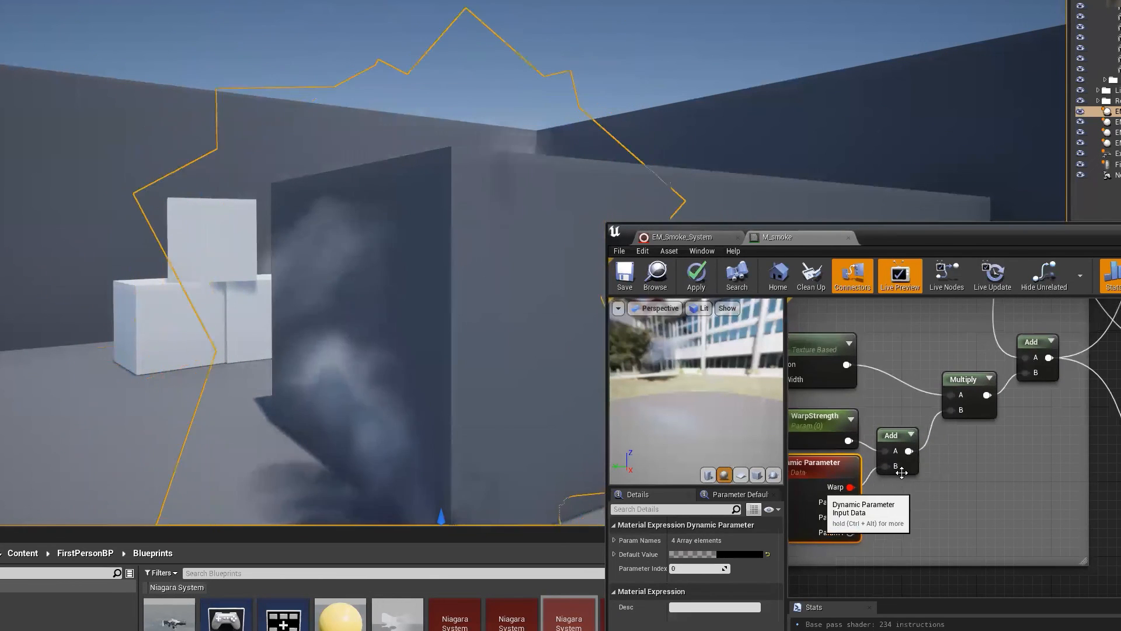
right_drag(901, 472, 978, 457)
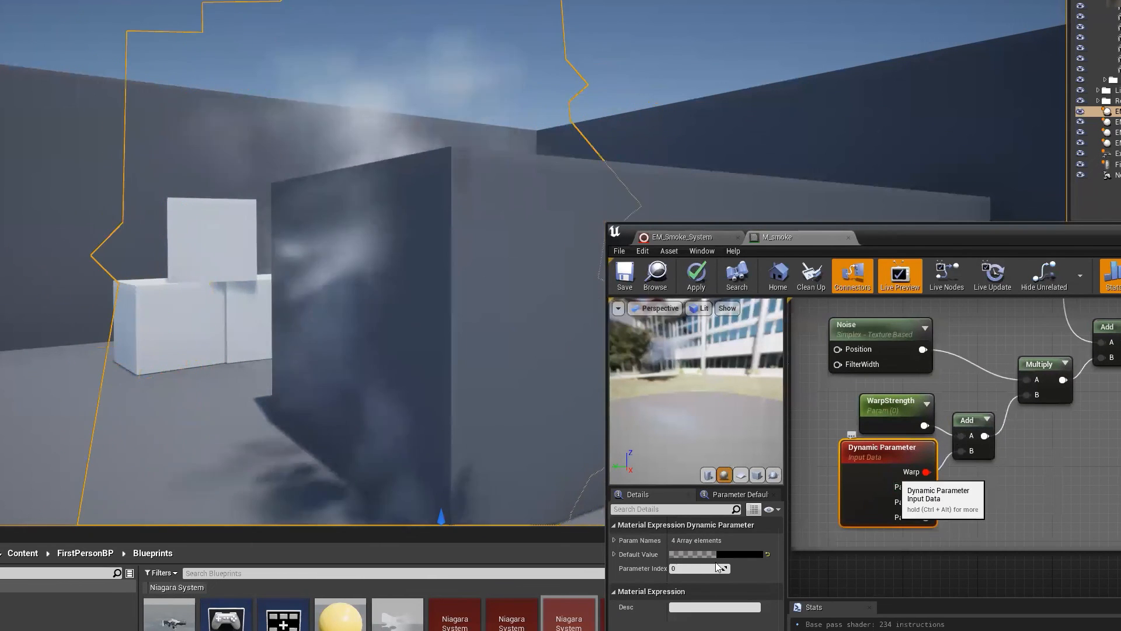
click(615, 540)
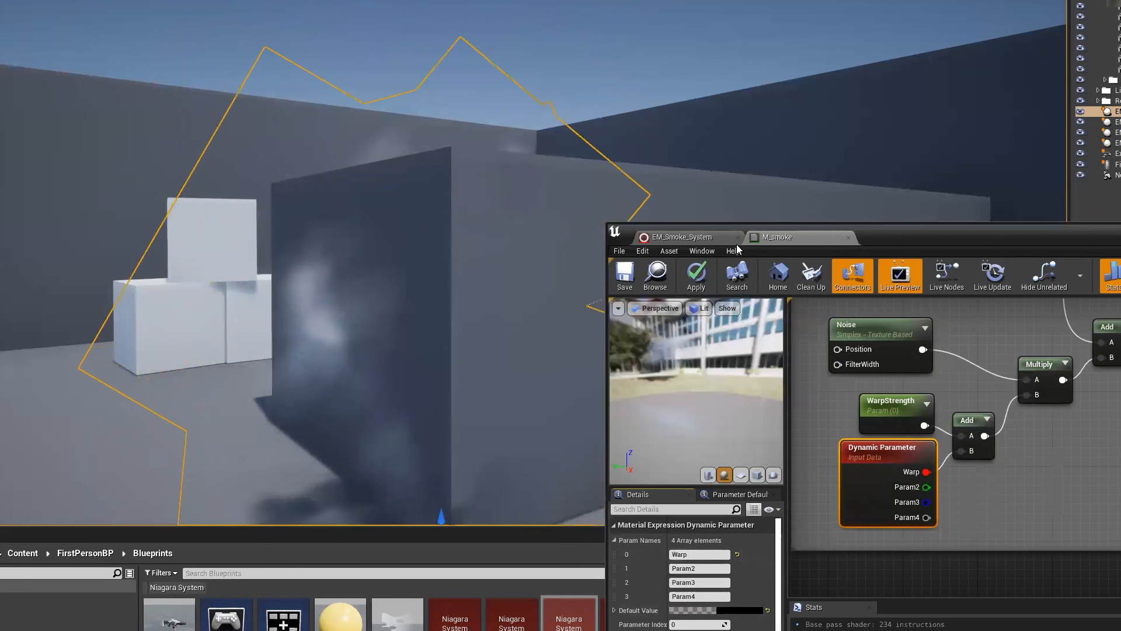
right_drag(956, 472, 917, 444)
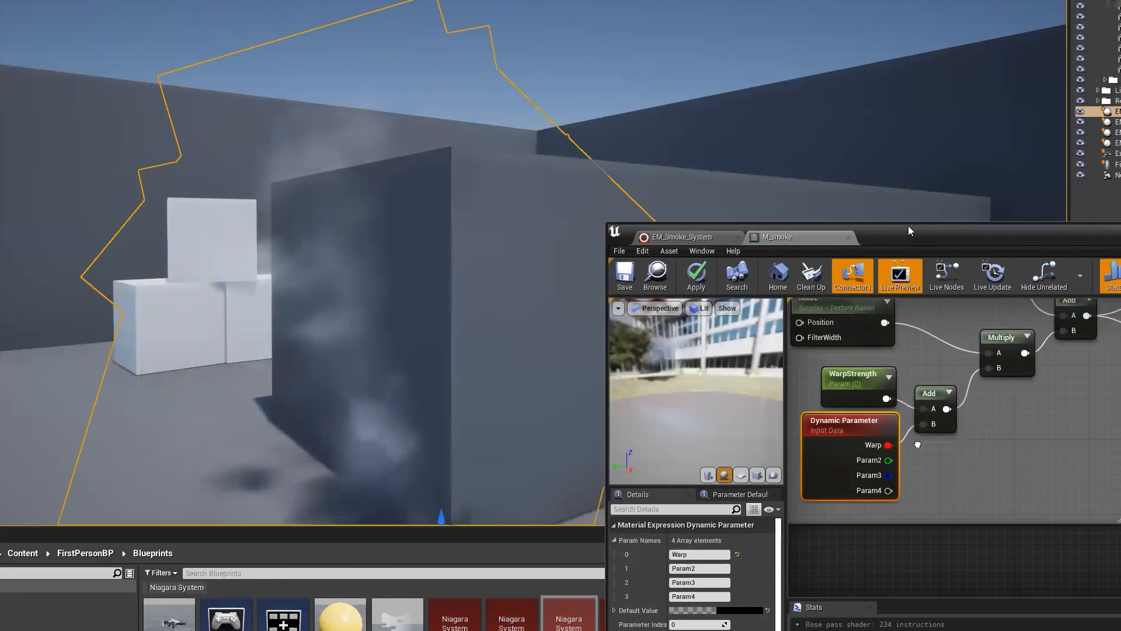
- Switch to EM_Smoke_System and inspect the Warp float curve in EM_Smoke's Dynamic Material Parameters module
click(682, 237)
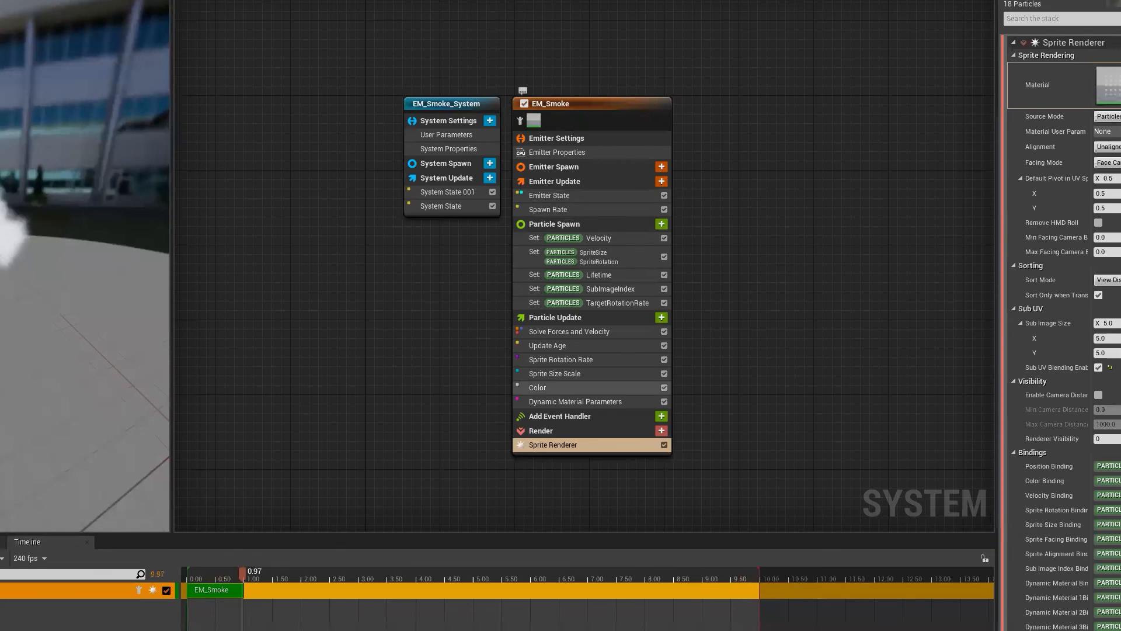
click(607, 401)
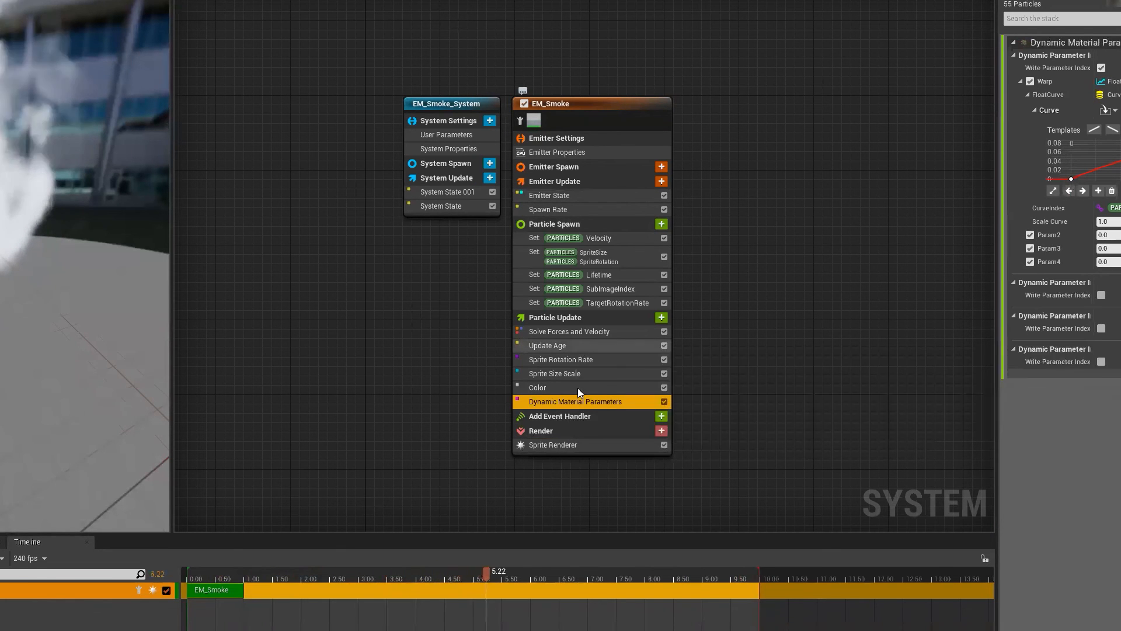
mouse_move(1073, 179)
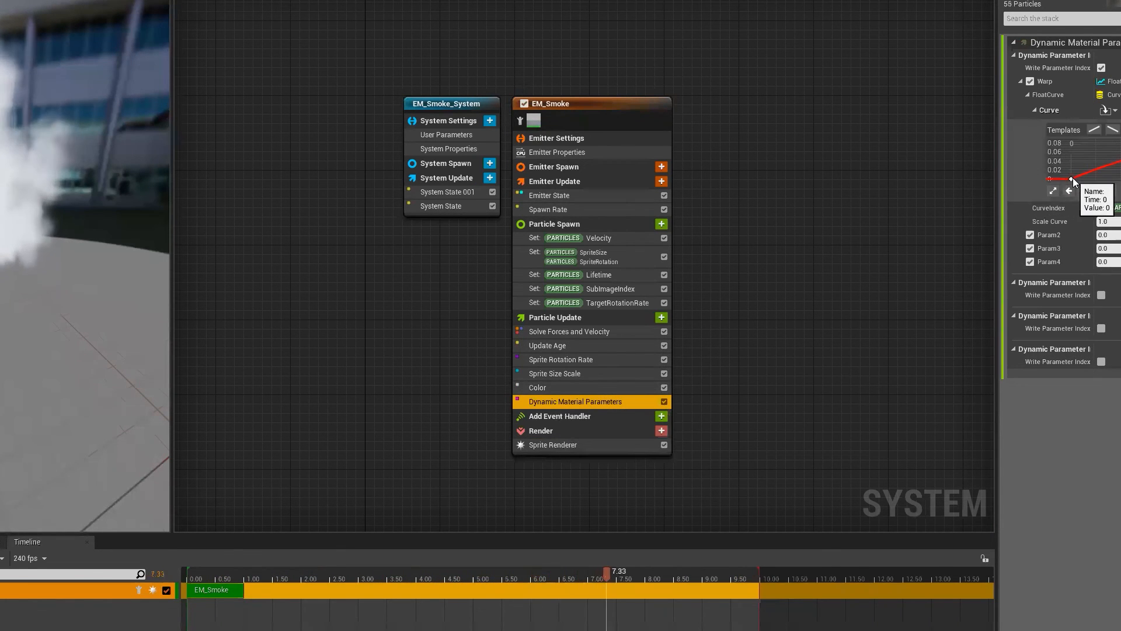
right_drag(1089, 159, 1085, 173)
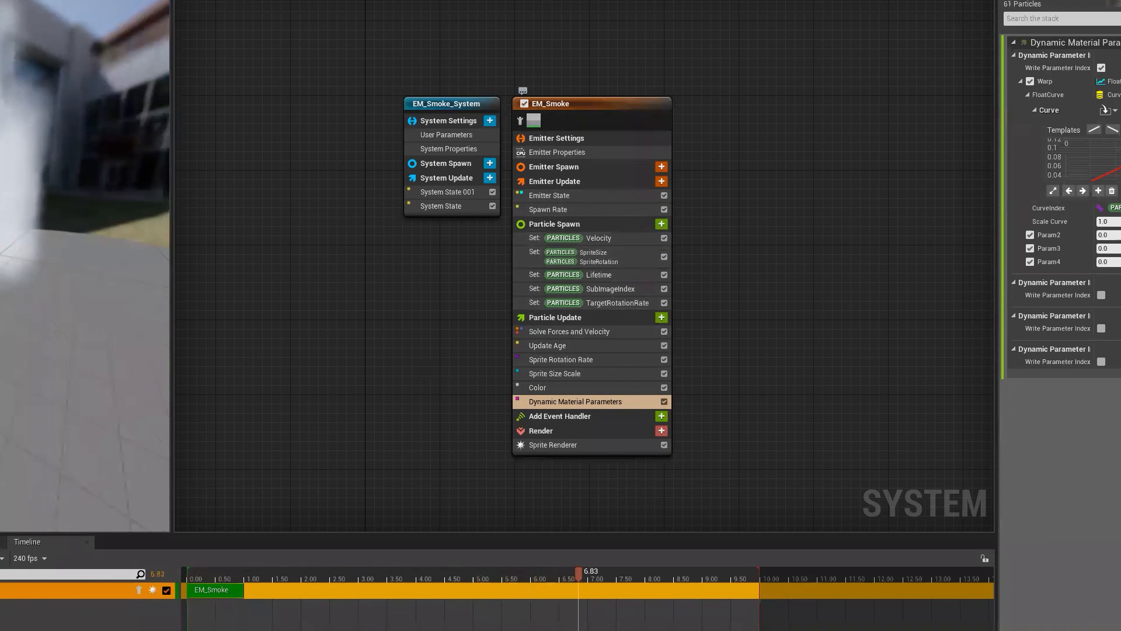
- Review the settings of EM_Smoke's particle Velocity, Sprite Rotation Rate and Color modules
click(595, 237)
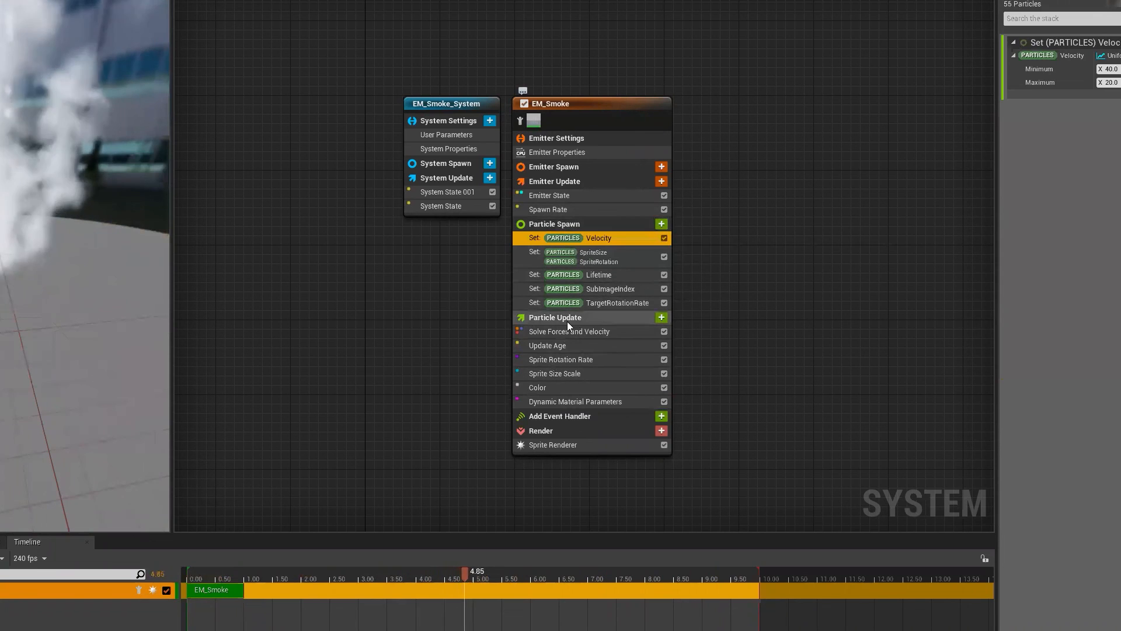
click(562, 359)
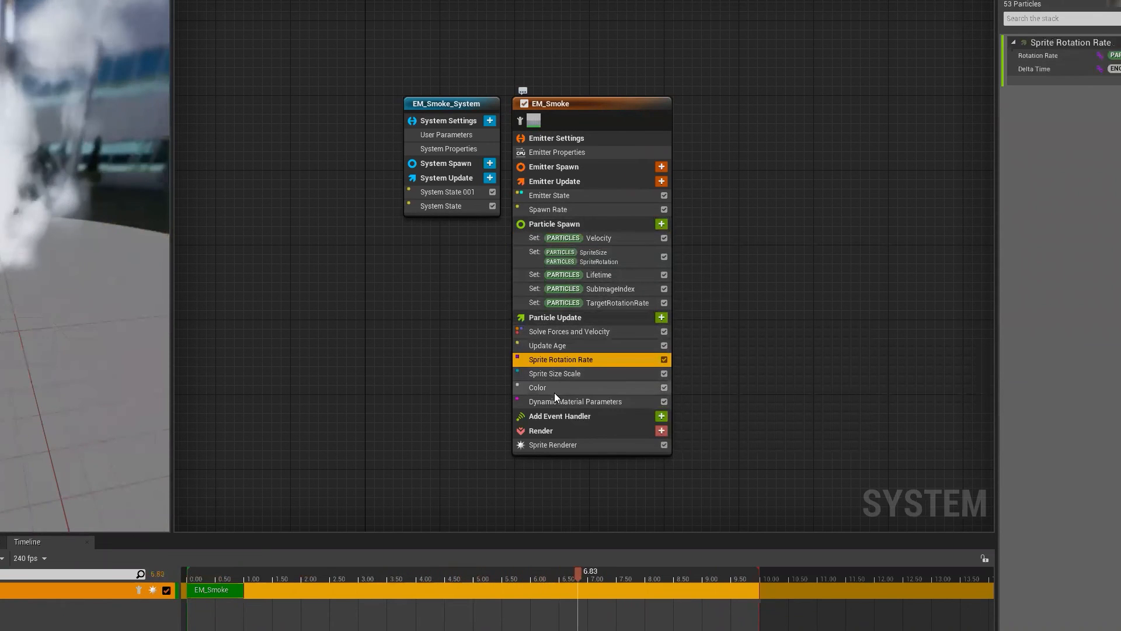
click(552, 387)
click(563, 359)
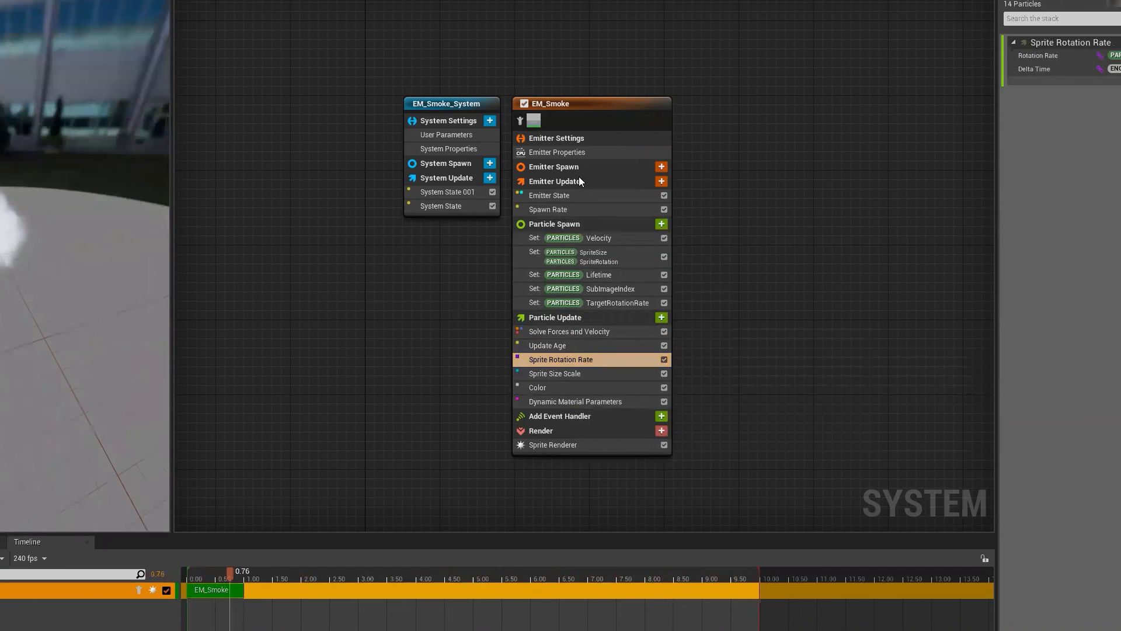
- Check EM_Smoke's Sprite Renderer and examine the upper smoke Texture Sample within the M_smoke graph
click(571, 446)
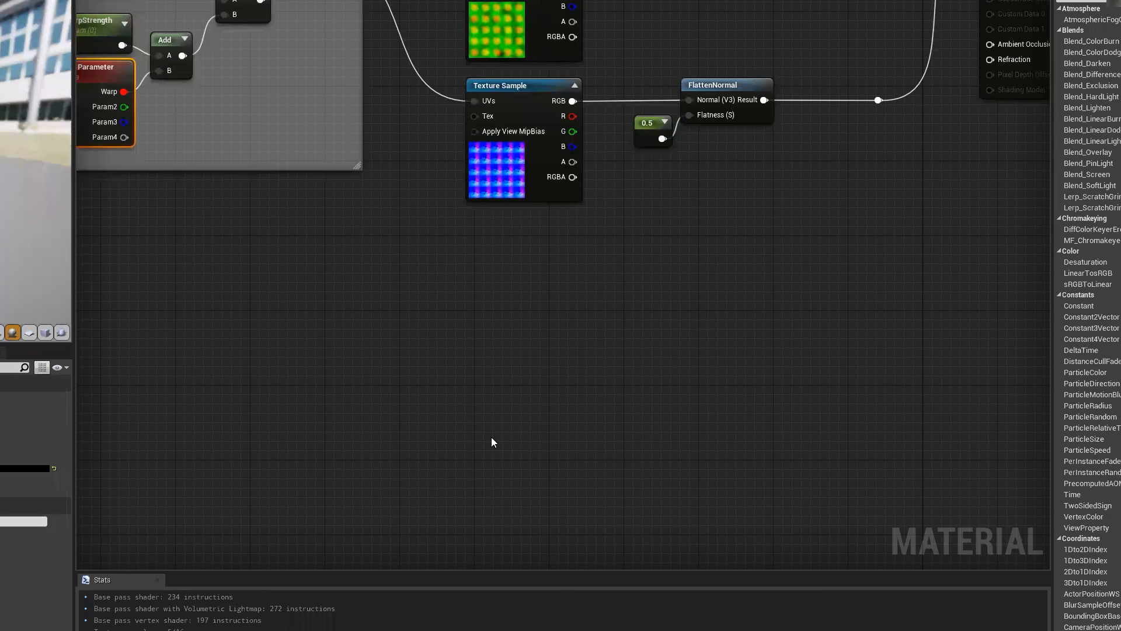
right_drag(467, 236, 492, 438)
click(544, 111)
right_drag(545, 160, 547, 173)
right_drag(602, 393, 665, 471)
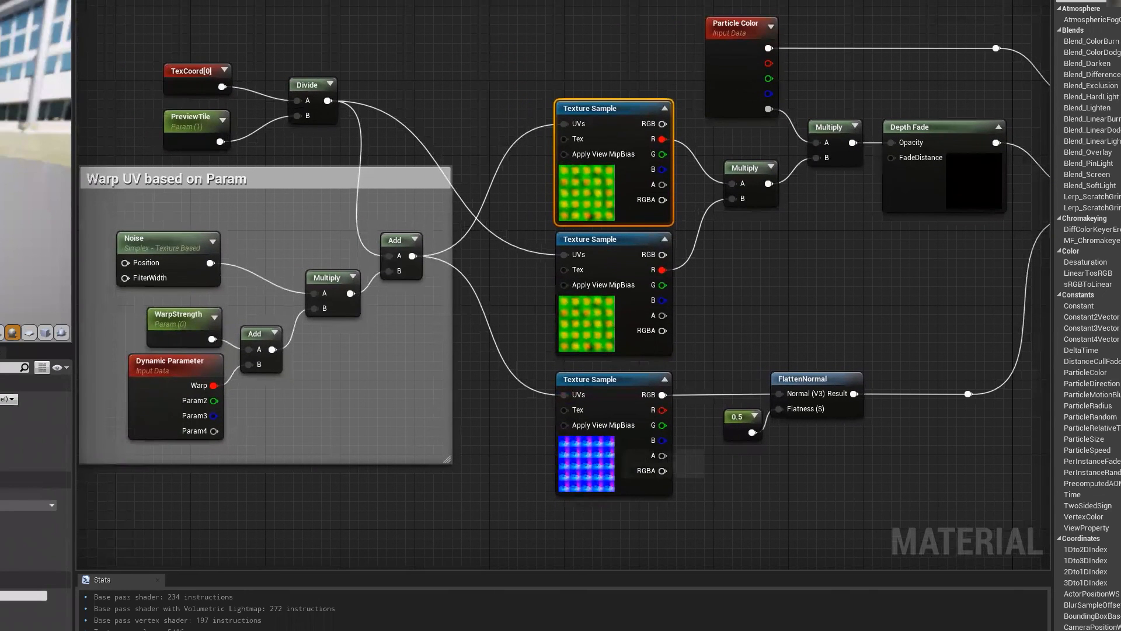
- Open the Smoke_N normal map from the lower Texture Sample and examine its smoke frames
click(589, 380)
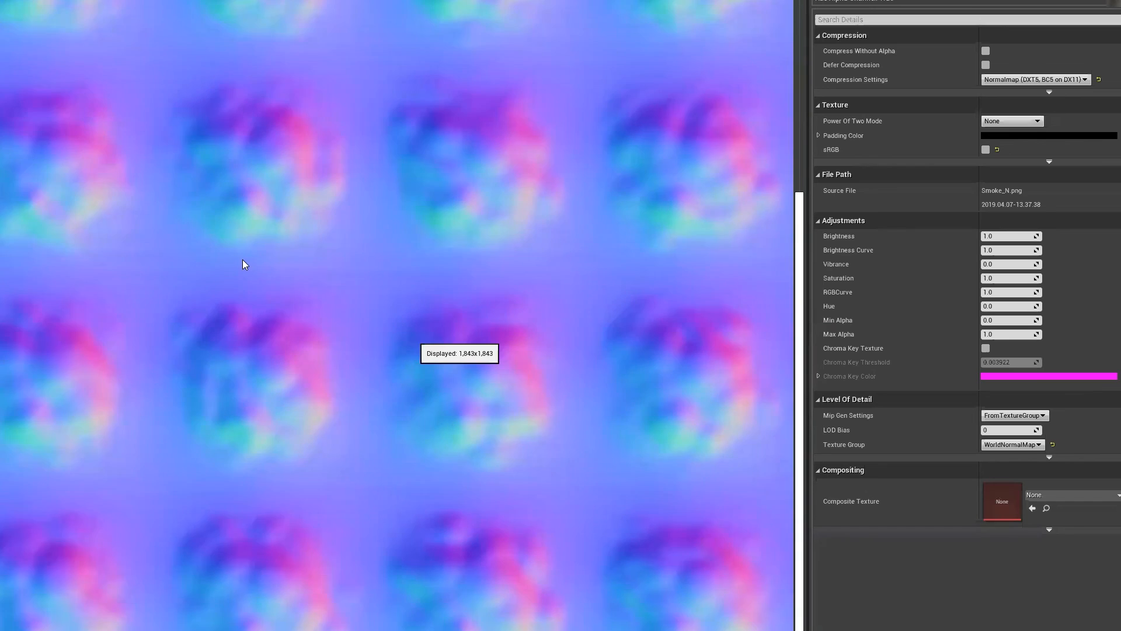
scroll(245, 265, down, 2)
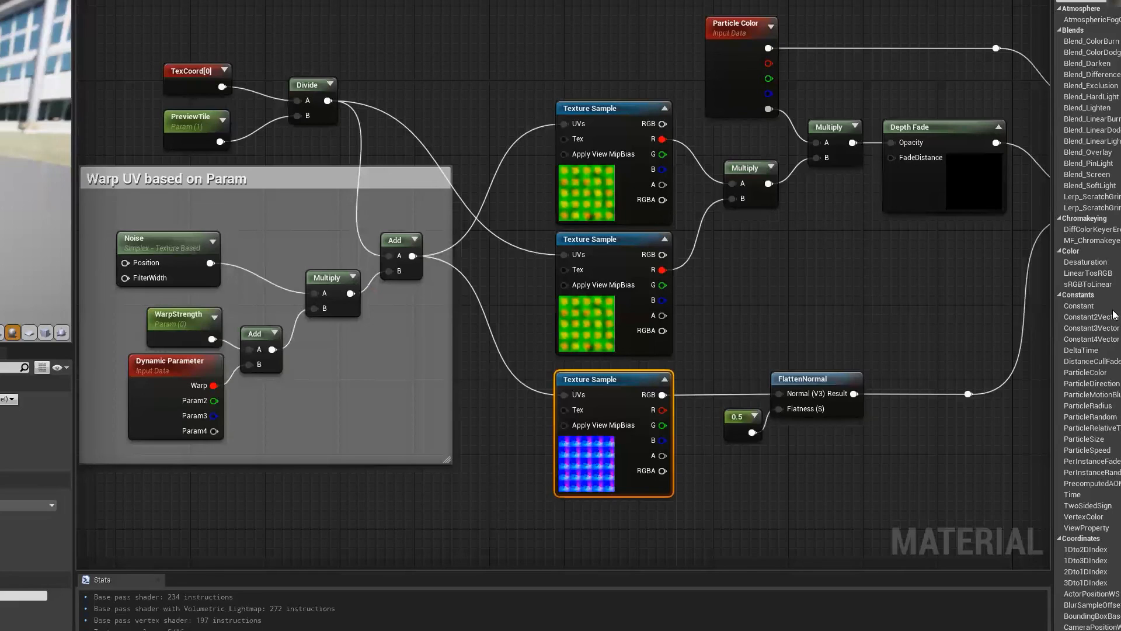
right_drag(824, 235, 762, 228)
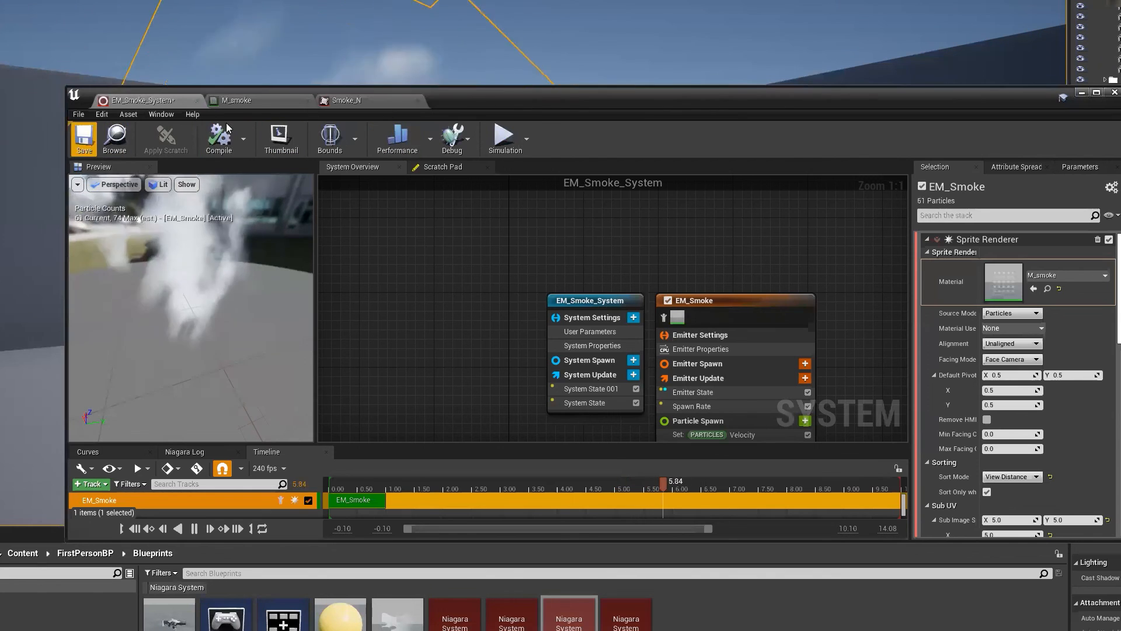
- Close the M_smoke and Smoke_N editors, save EM_Smoke_System and close it
click(350, 101)
click(309, 99)
click(308, 100)
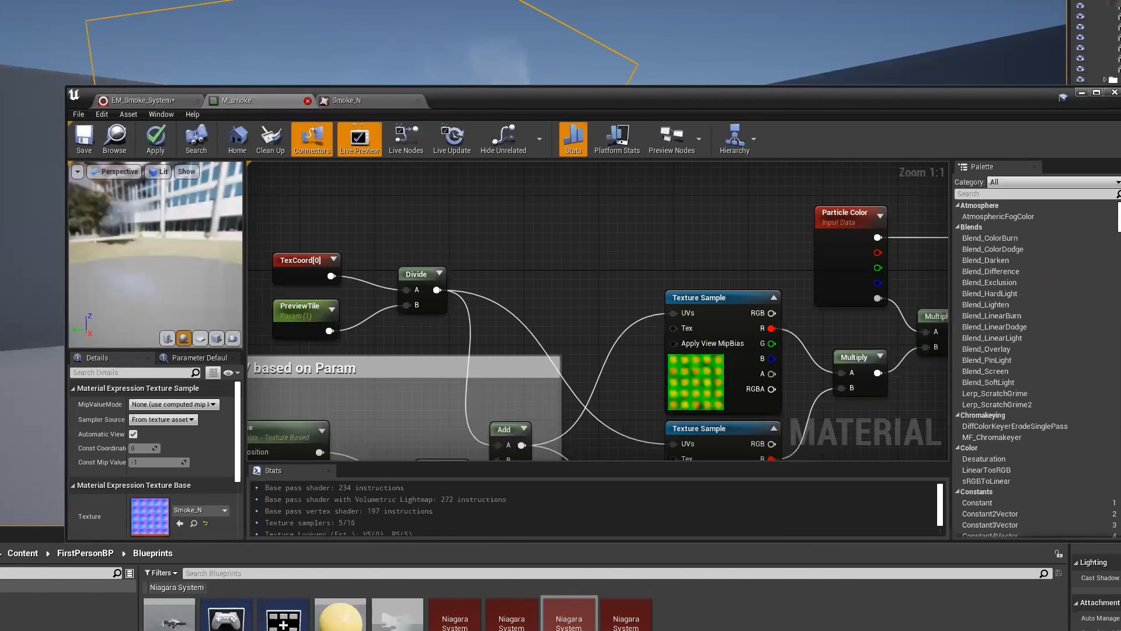
click(656, 326)
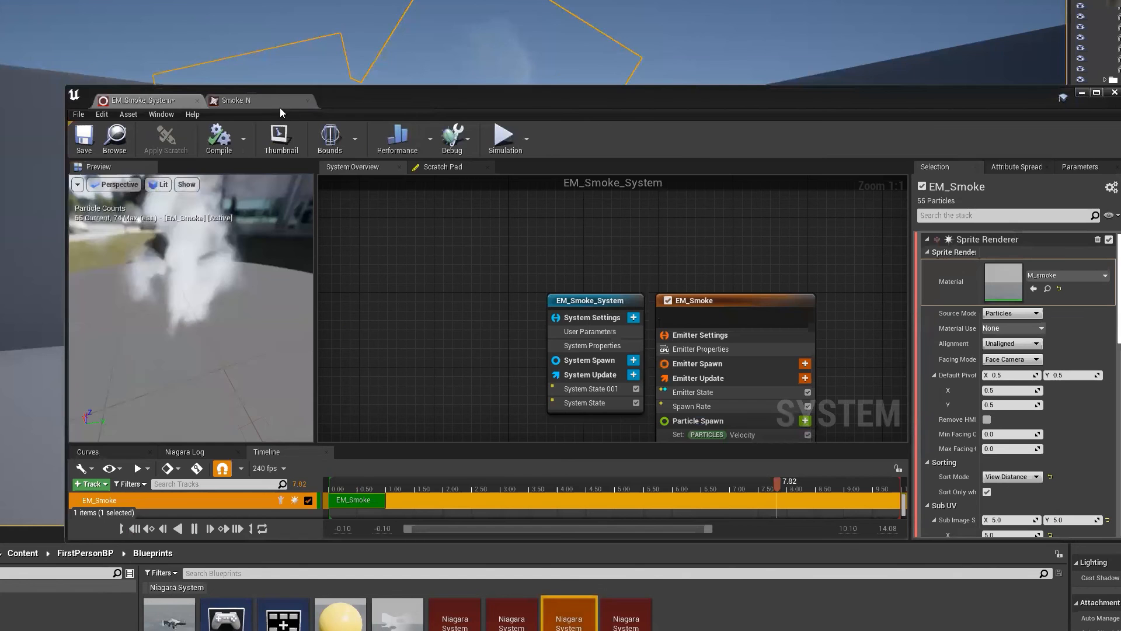
click(83, 139)
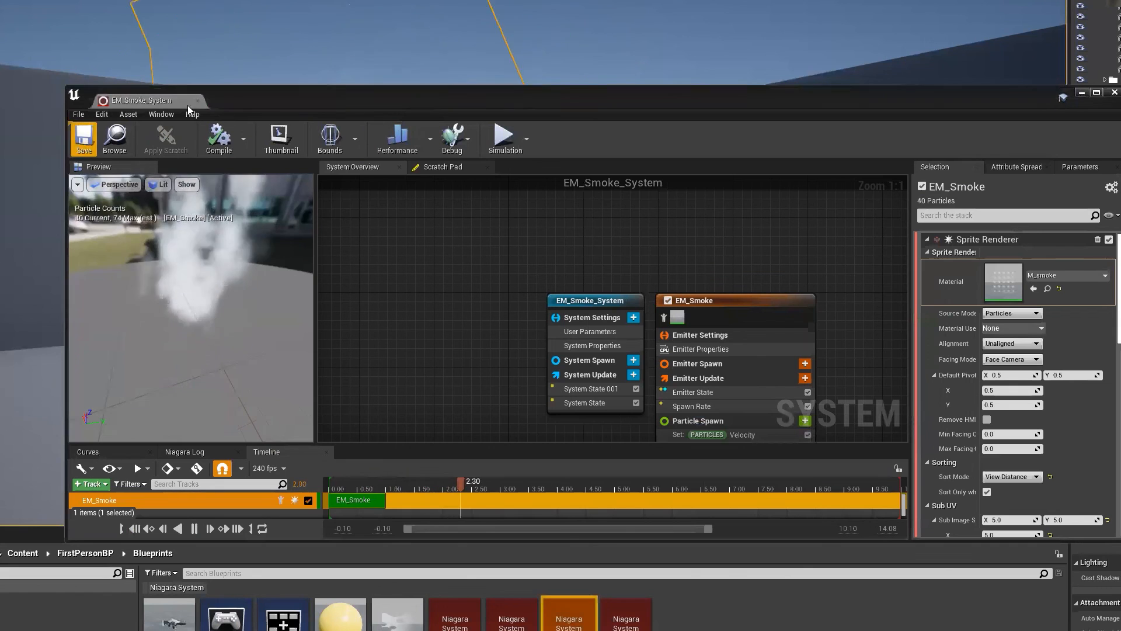
click(197, 101)
- Deselect the smoke effect and fly through the level to view the smoke around the blocks
key(Escape)
scroll(619, 256, down, 5)
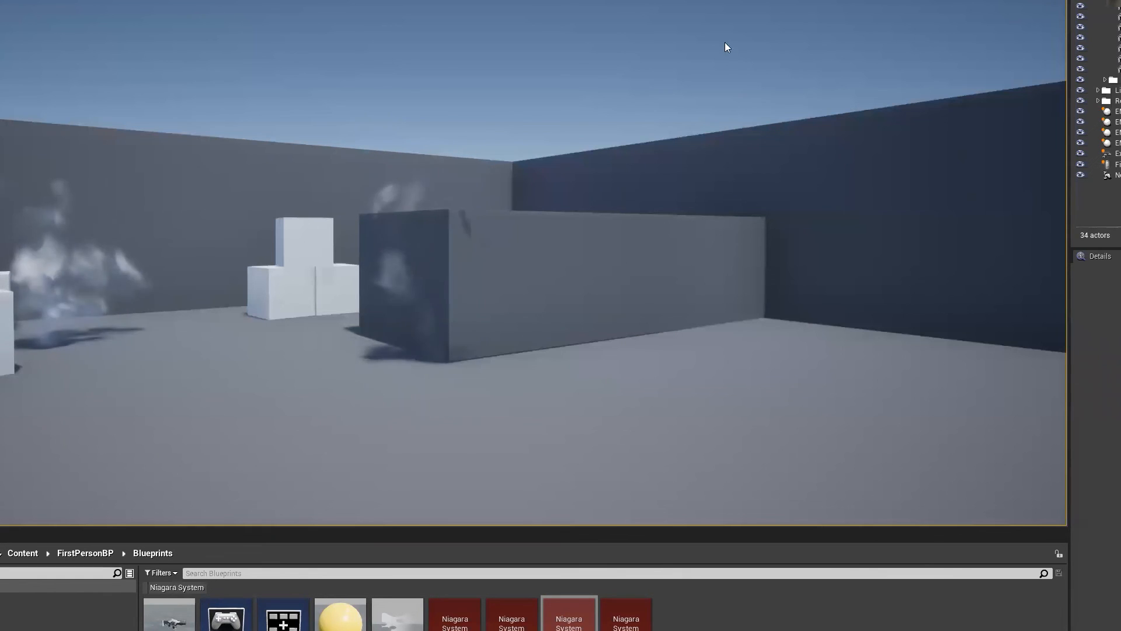
mouse_move(599, 278)
right_down()
mouse_move(654, 254)
mouse_move(589, 276)
right_up()
key(w)
key(e)
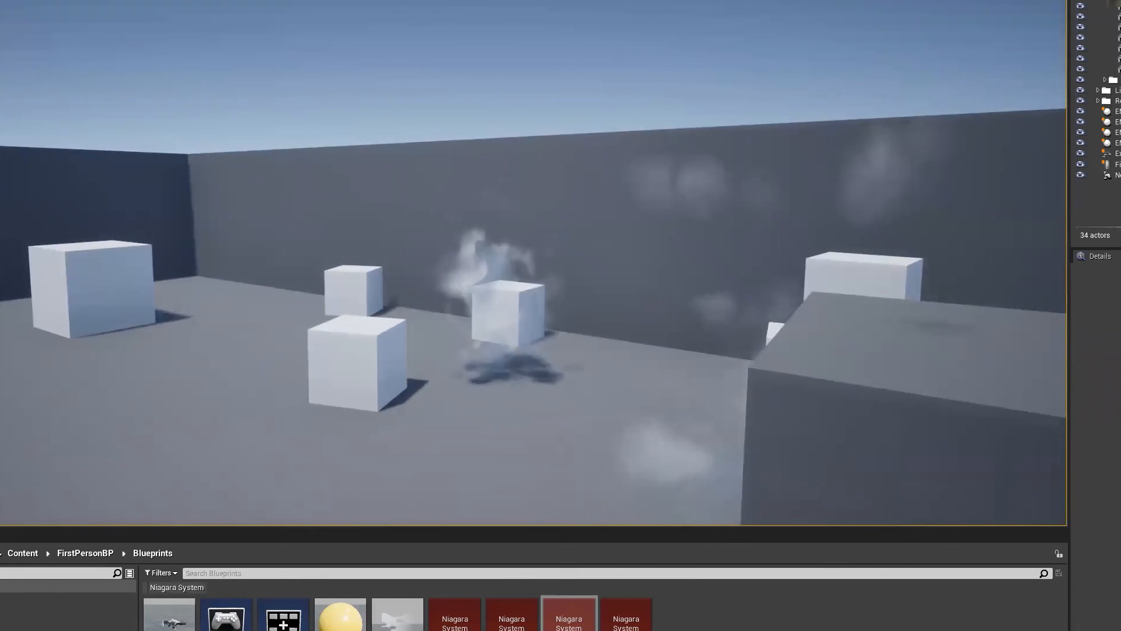